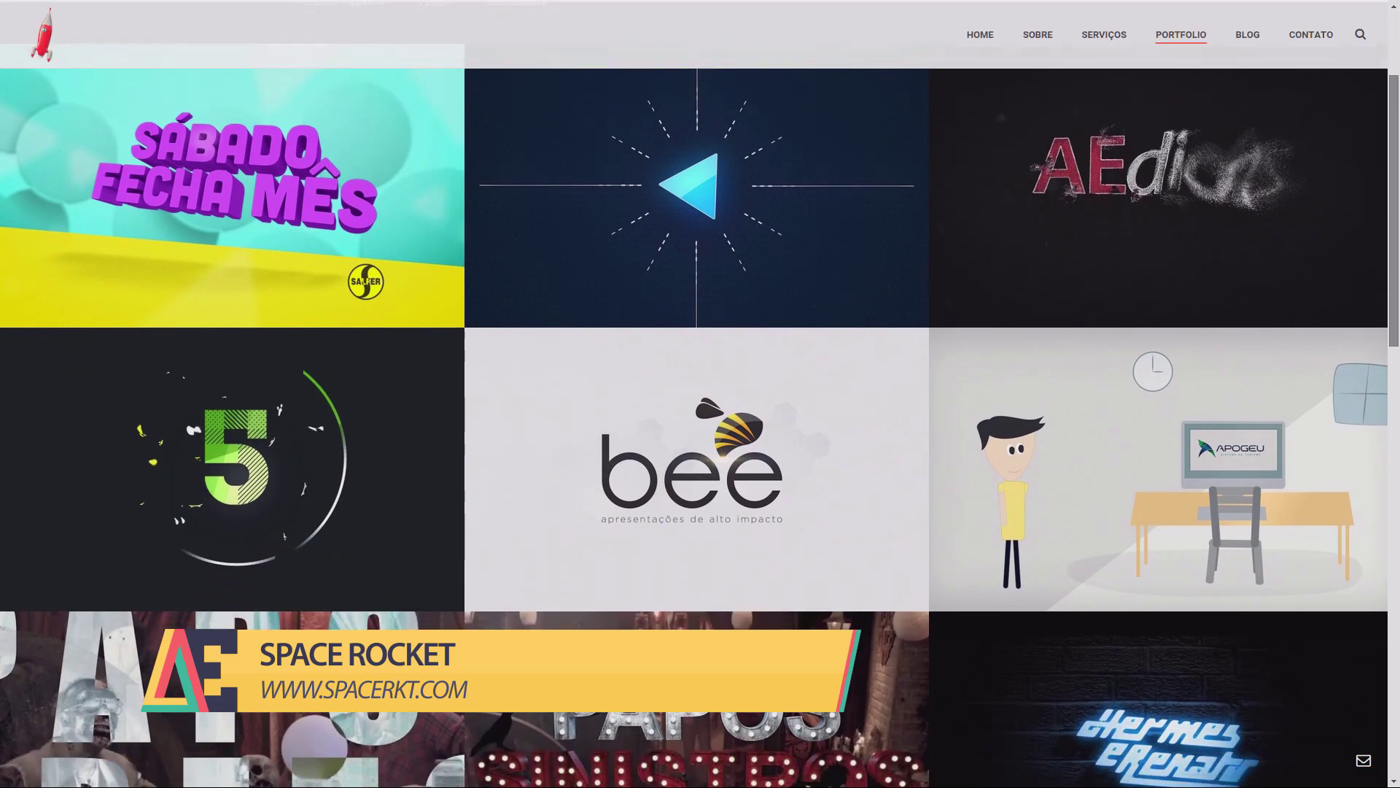
Step: Look through the Space Rocket portfolio page and the TUTORIAL_AEdicas_FarCry_01 preview video
scroll(700, 394, down, 8)
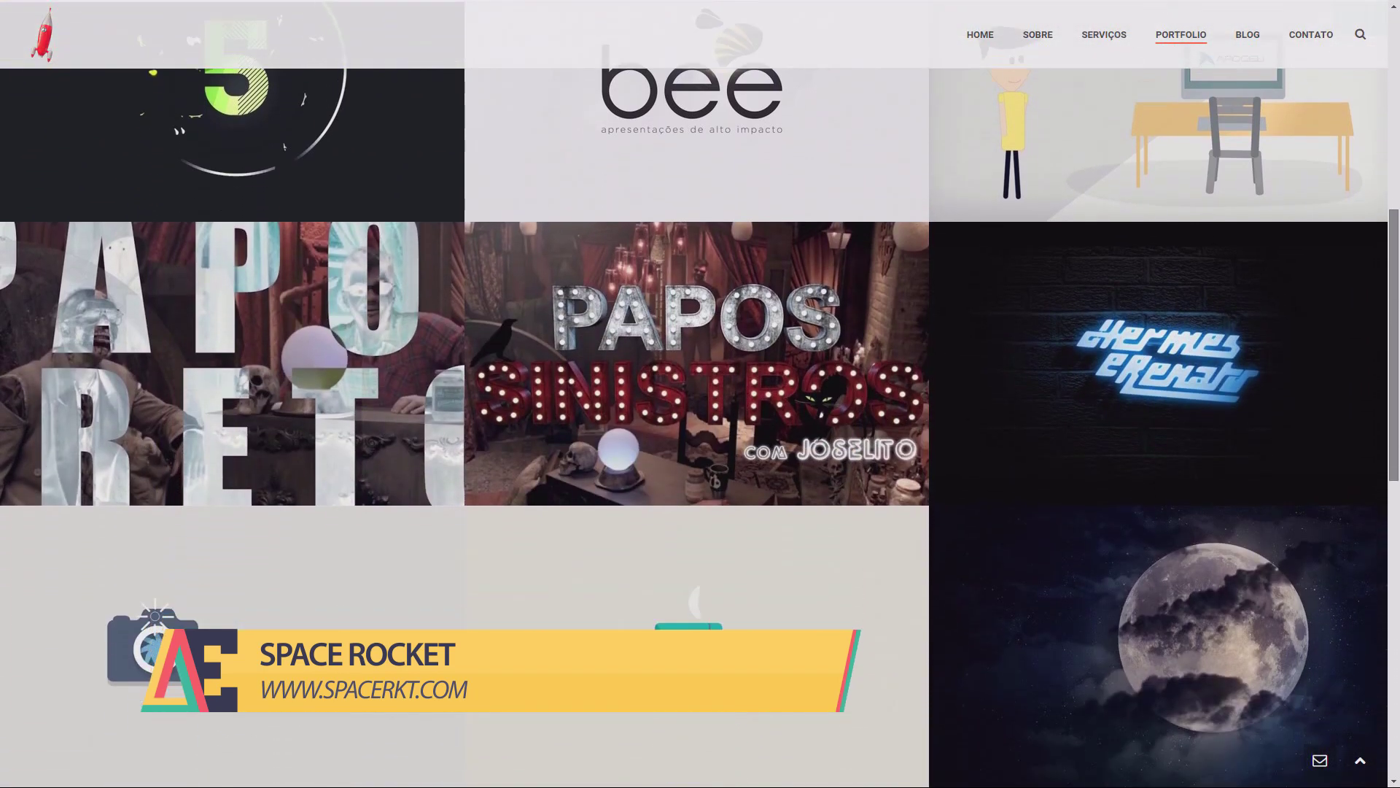
scroll(700, 394, down, 5)
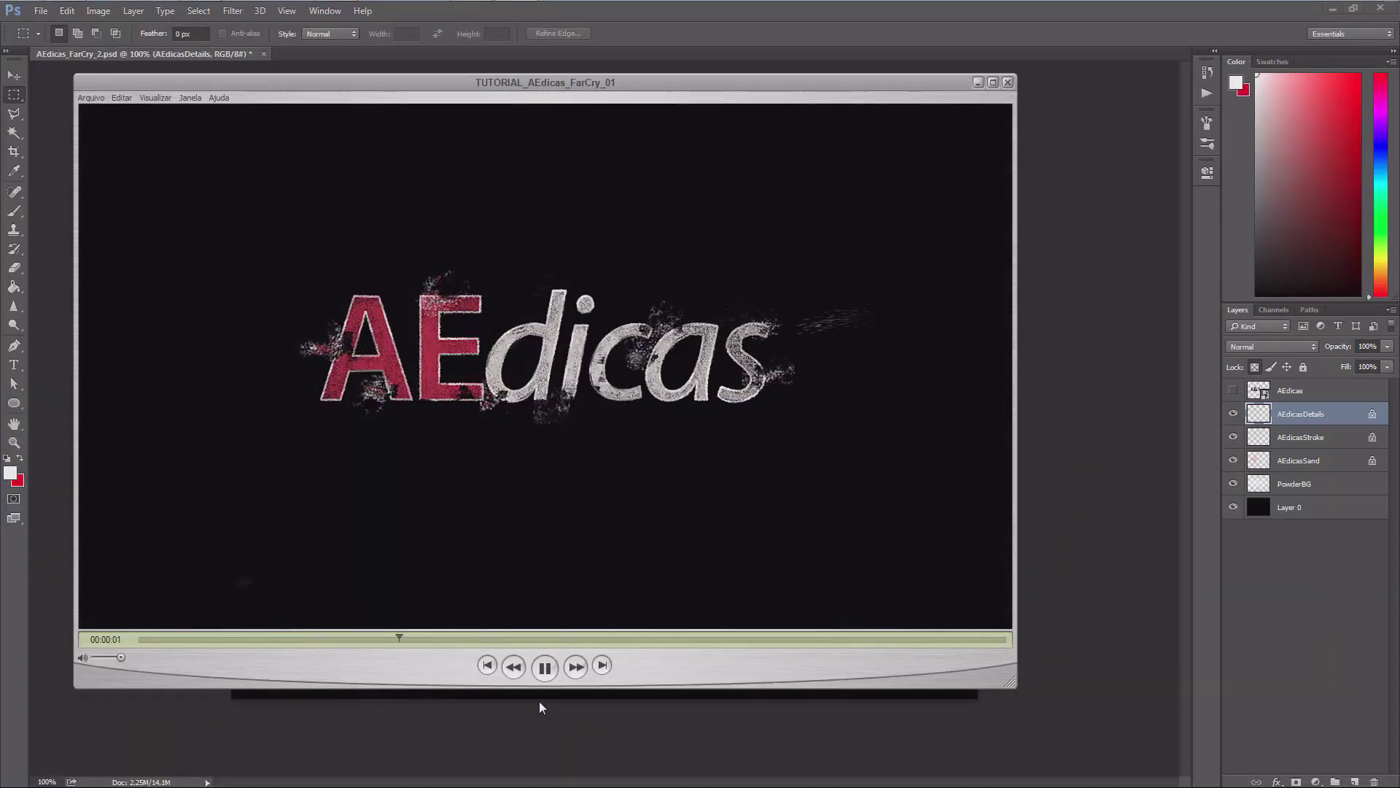
drag(670, 645, 547, 643)
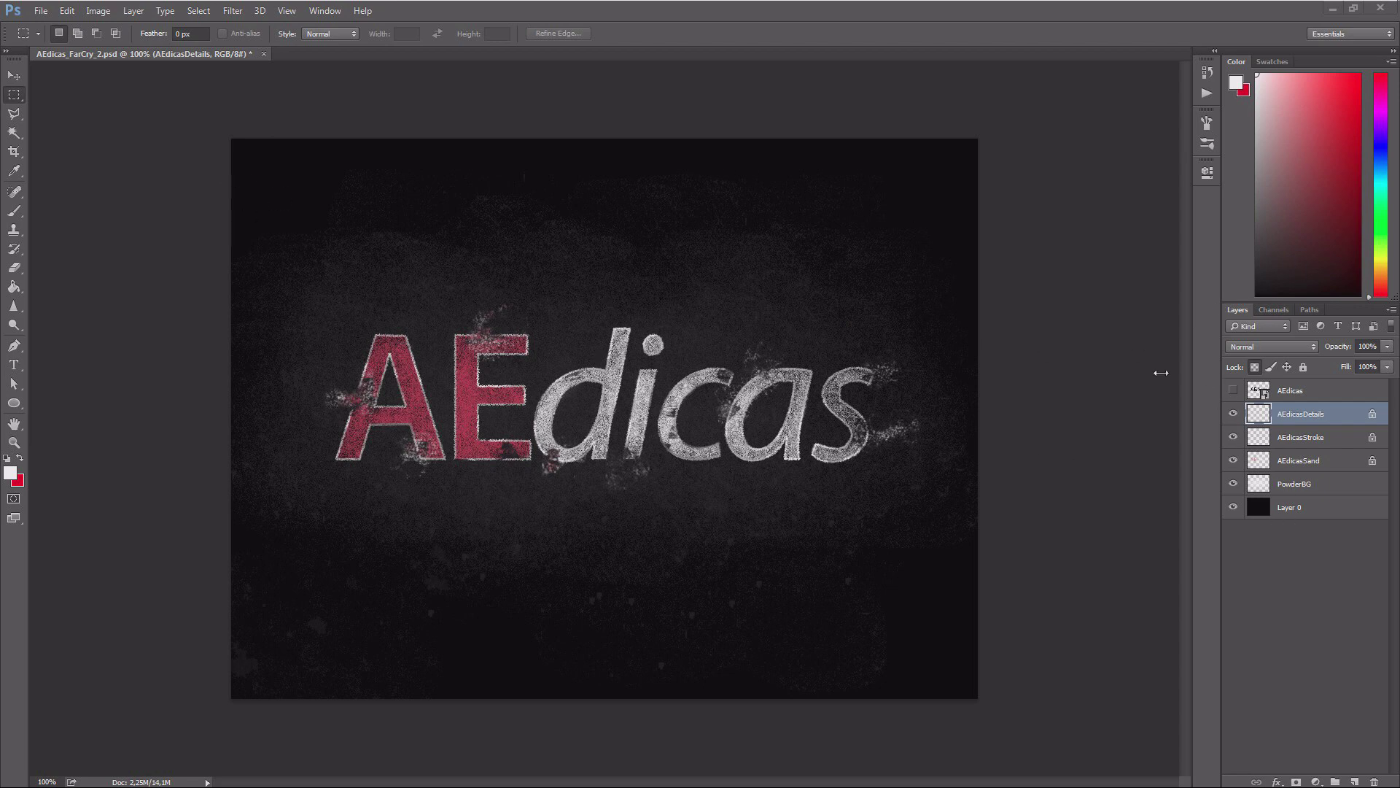
Step: Deselect all layers, toggle the visibility of Layer 0 off and on, and hide the PowderBG layer
click(1229, 536)
click(1233, 508)
click(1233, 508)
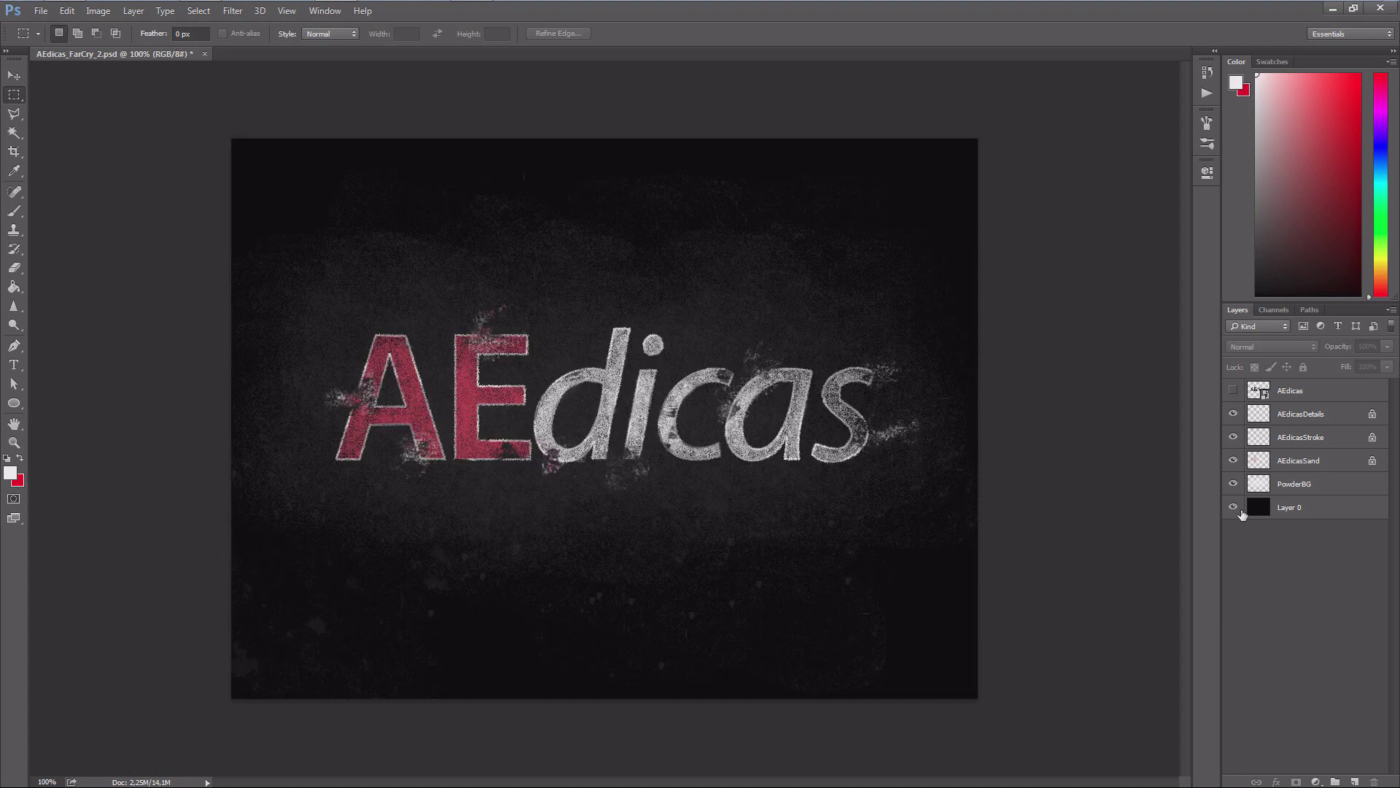
click(1233, 485)
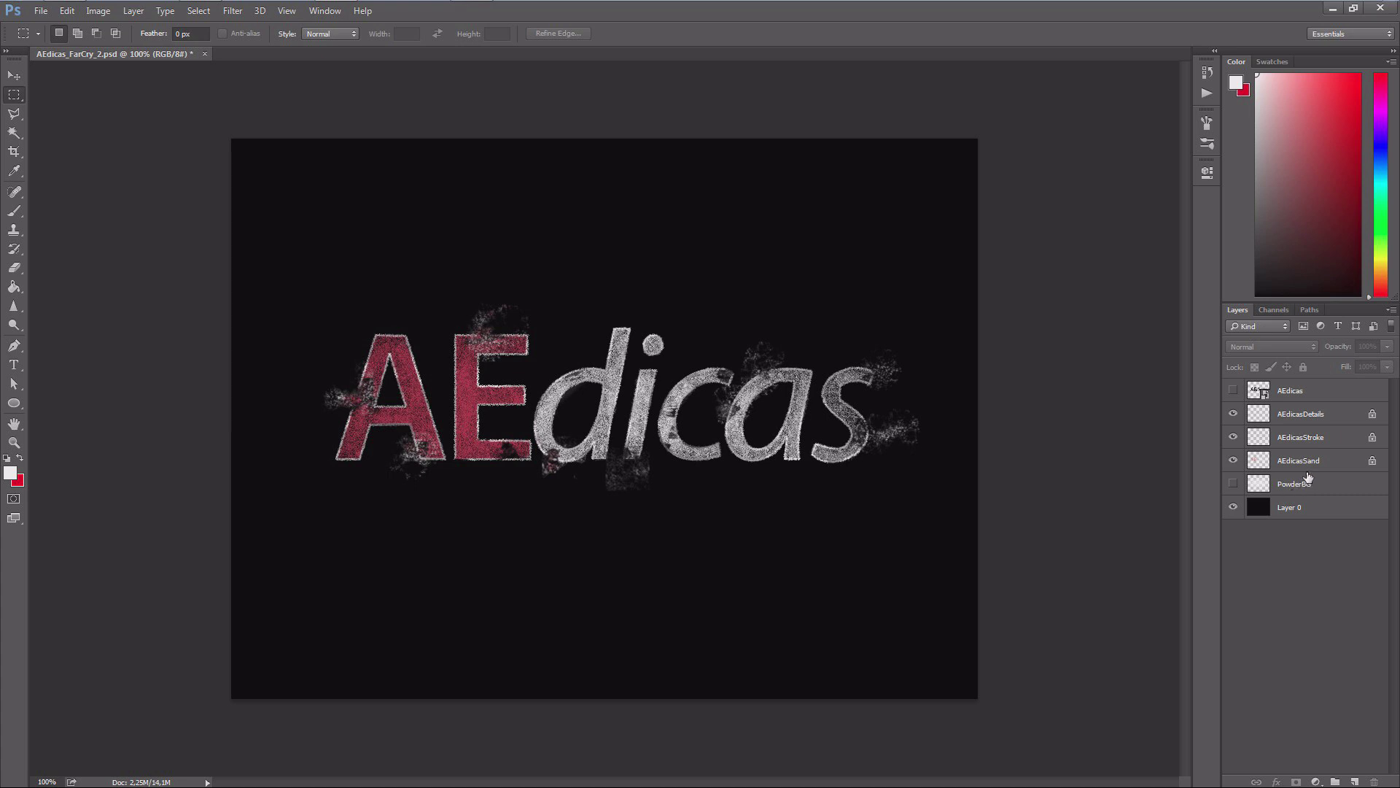
Step: Toggle the AEdicasSand layer's visibility repeatedly to examine the sand fill, leaving the layer shown
click(1232, 463)
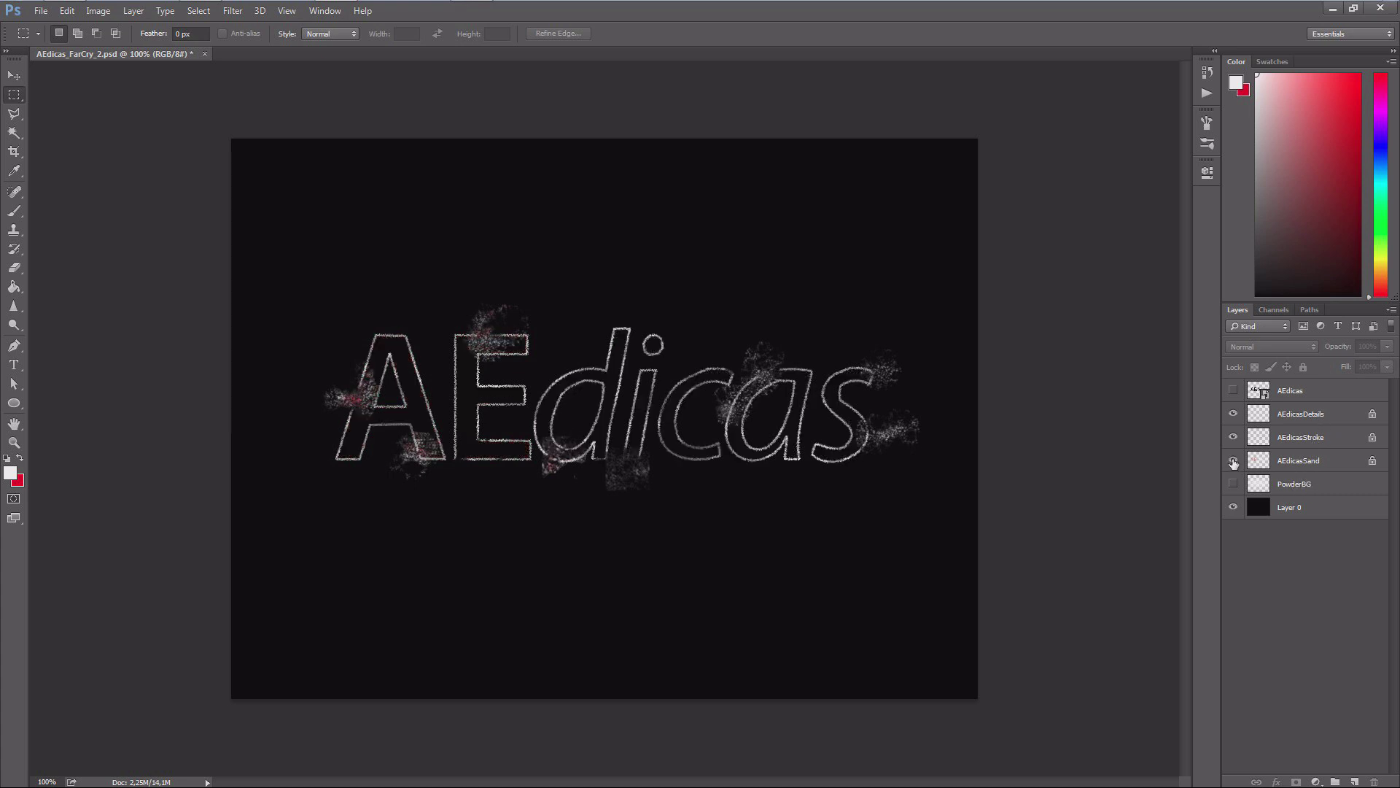
click(1232, 462)
click(1232, 461)
click(1232, 461)
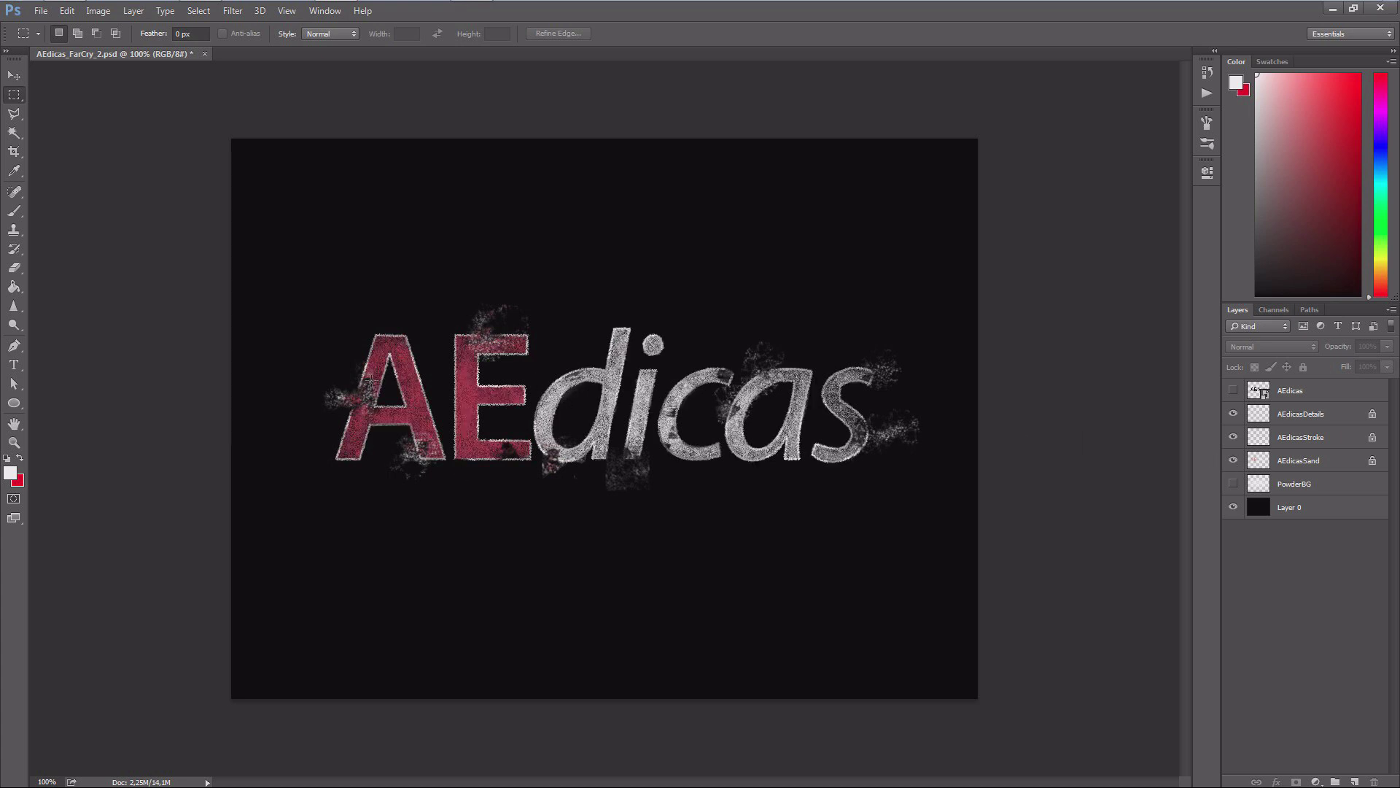
click(1233, 461)
click(1233, 461)
click(1233, 462)
click(1233, 462)
Step: Toggle the AEdicasStroke layer's visibility to examine the logo's outline, leaving the layer shown
click(1232, 438)
click(1233, 437)
click(1238, 441)
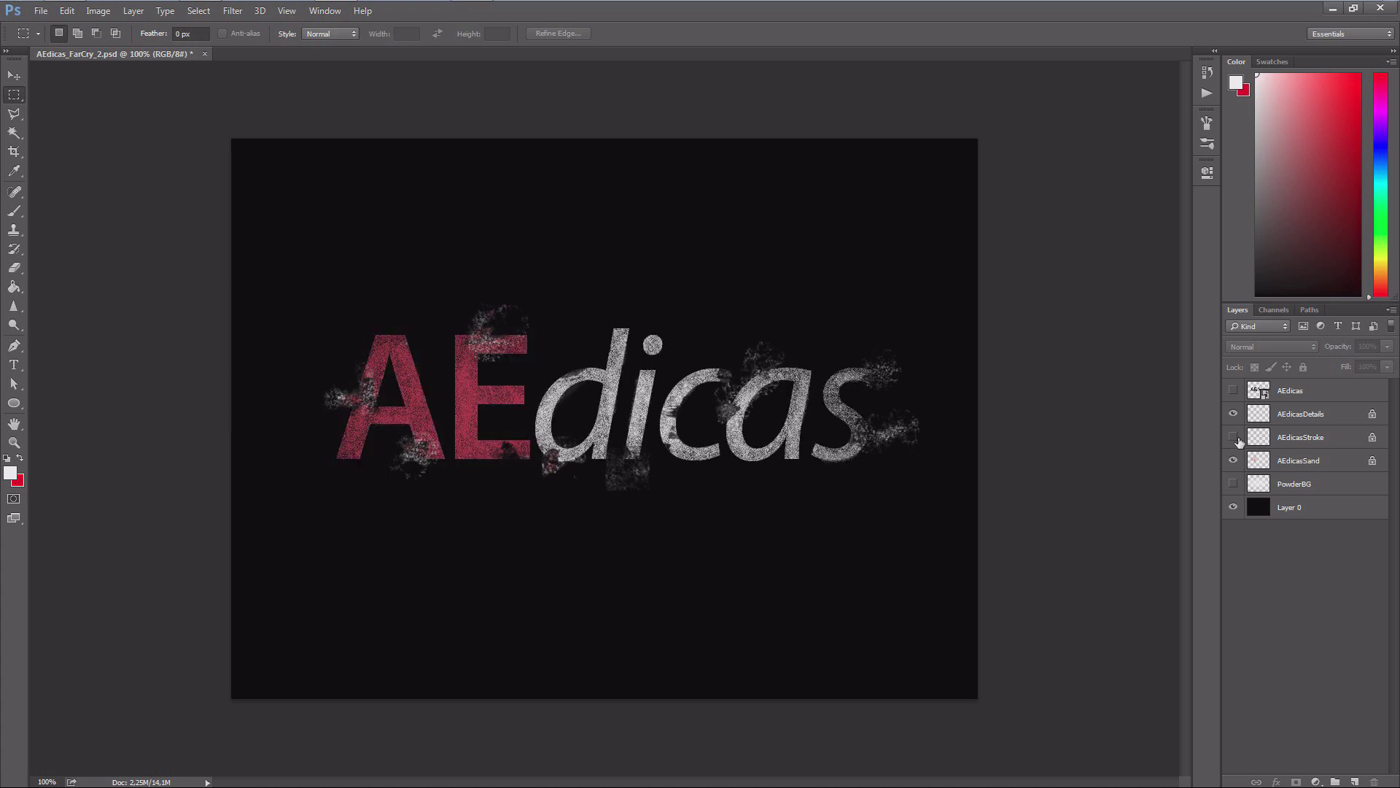
click(1234, 438)
Step: Isolate the AEdicasStroke and AEdicasDetails layers in turn to examine them, then show the Details, Stroke and Sand layers together
click(1233, 413)
click(1234, 460)
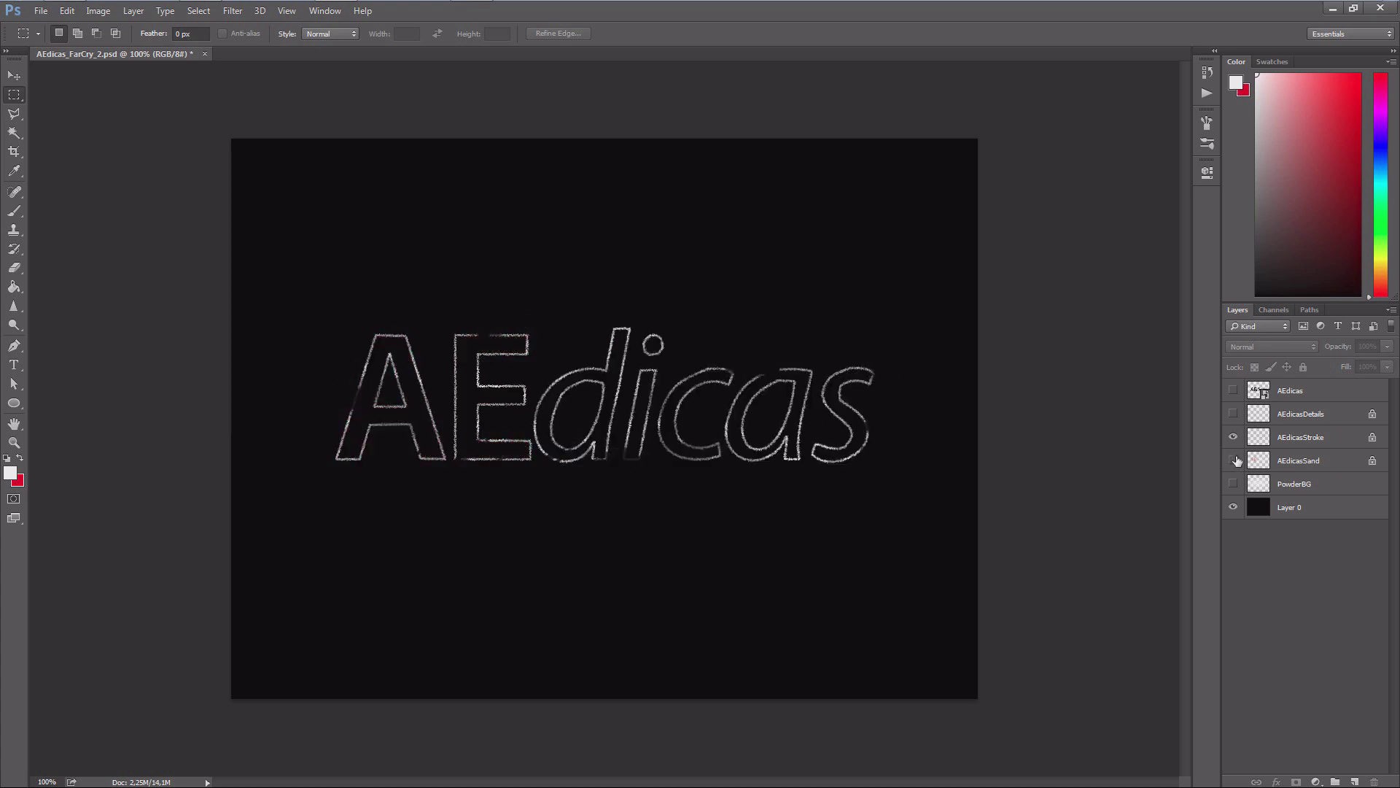
click(1234, 413)
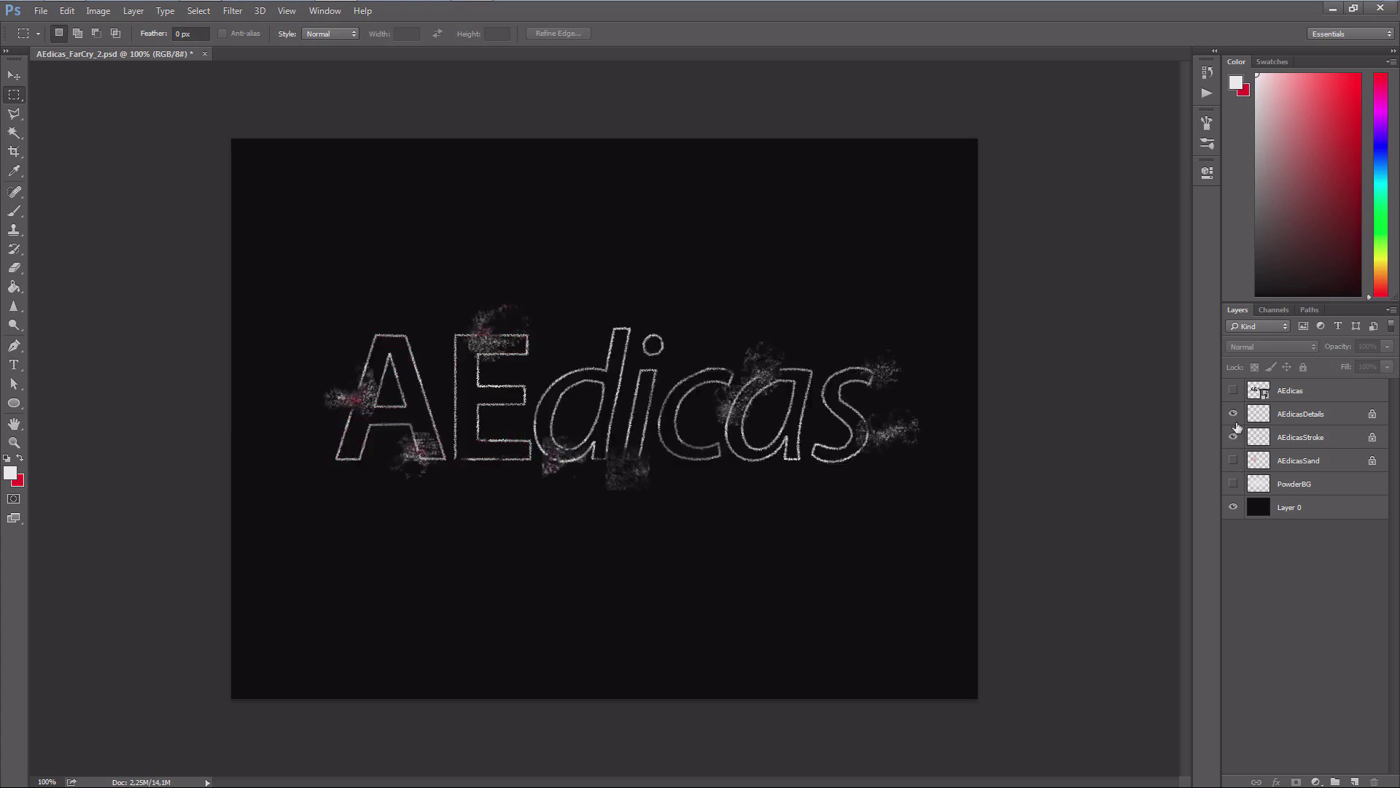
click(1233, 436)
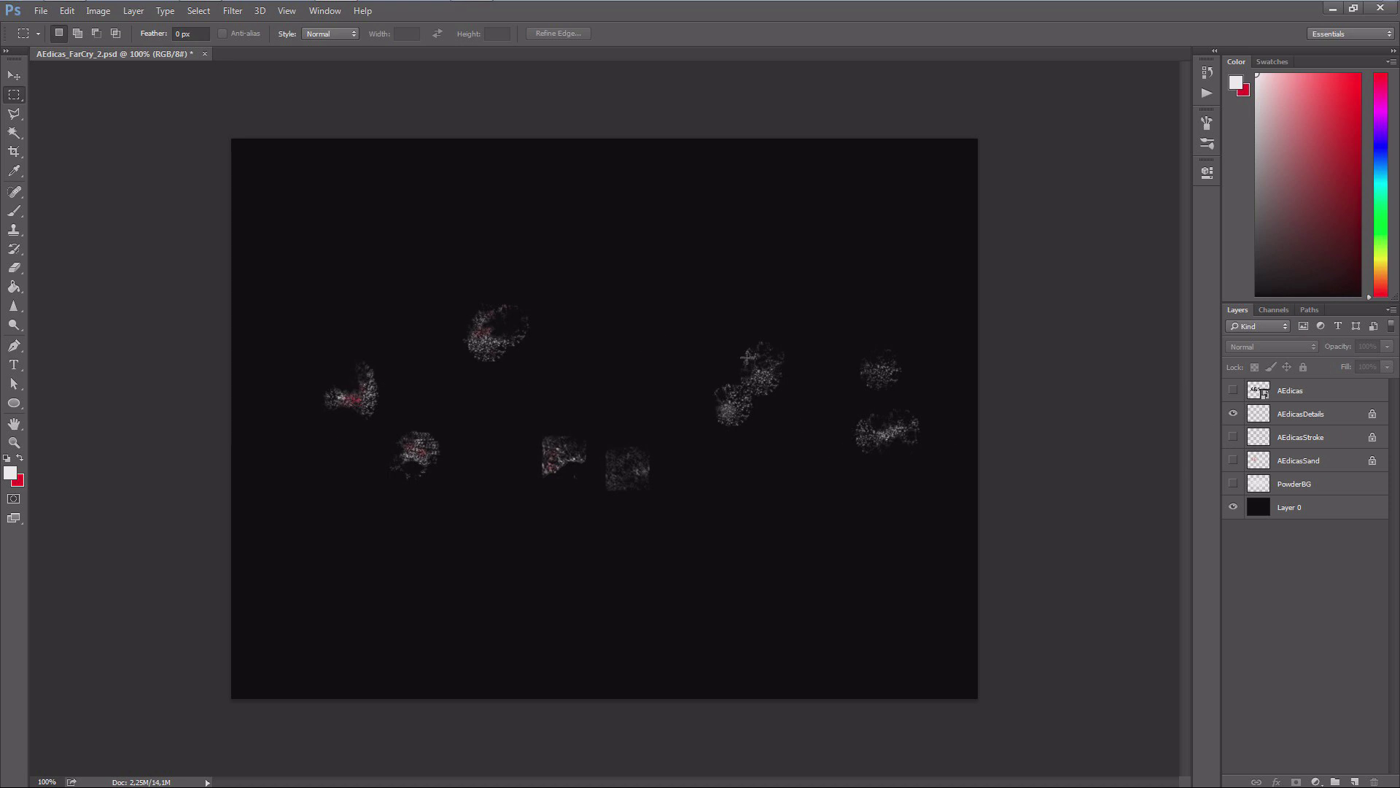
click(1235, 461)
click(1233, 437)
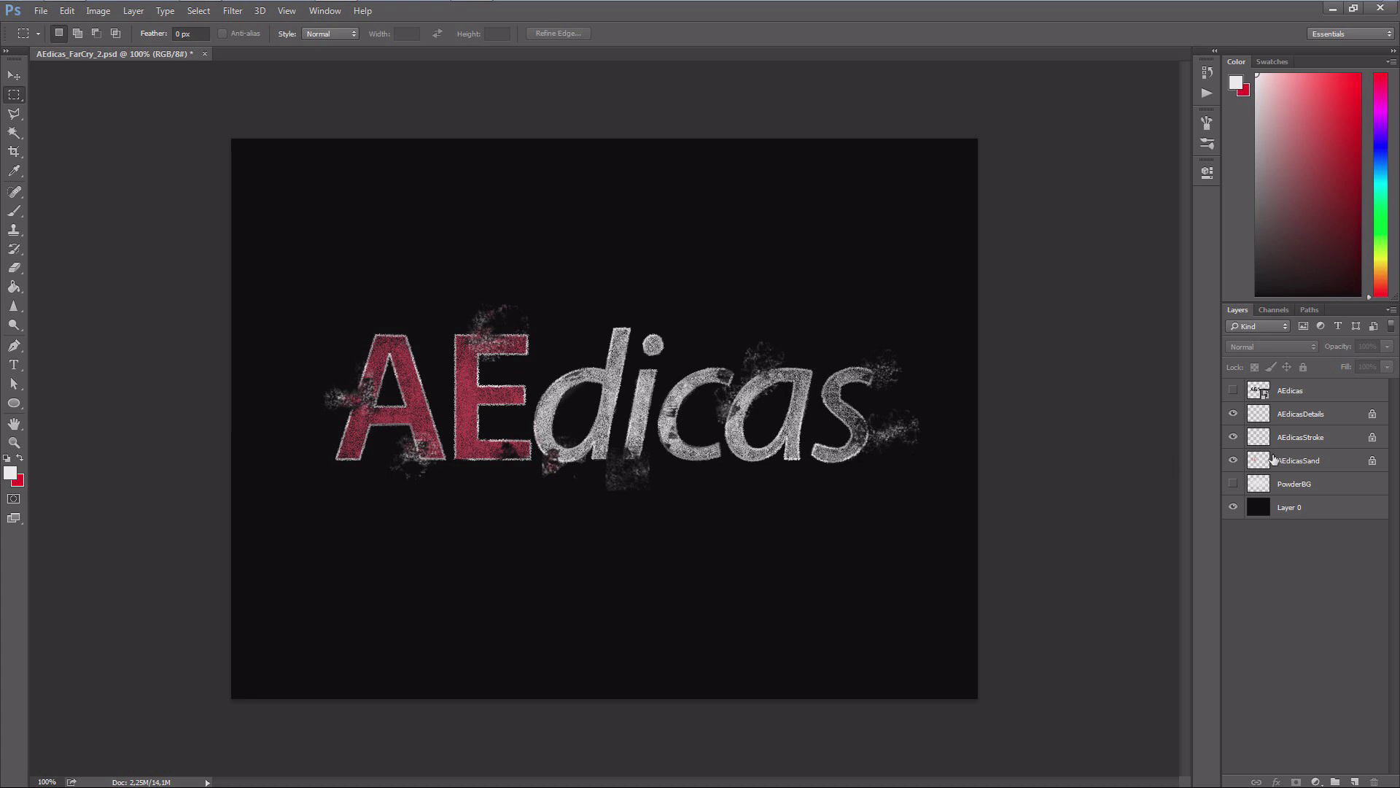
Step: Switch to the After Effects project
click(1302, 403)
key(alt+Tab)
key(alt+Tab)
key(alt+Tab)
key(alt+Tab)
key(alt+Tab)
key(alt+Tab)
key(alt+Tab)
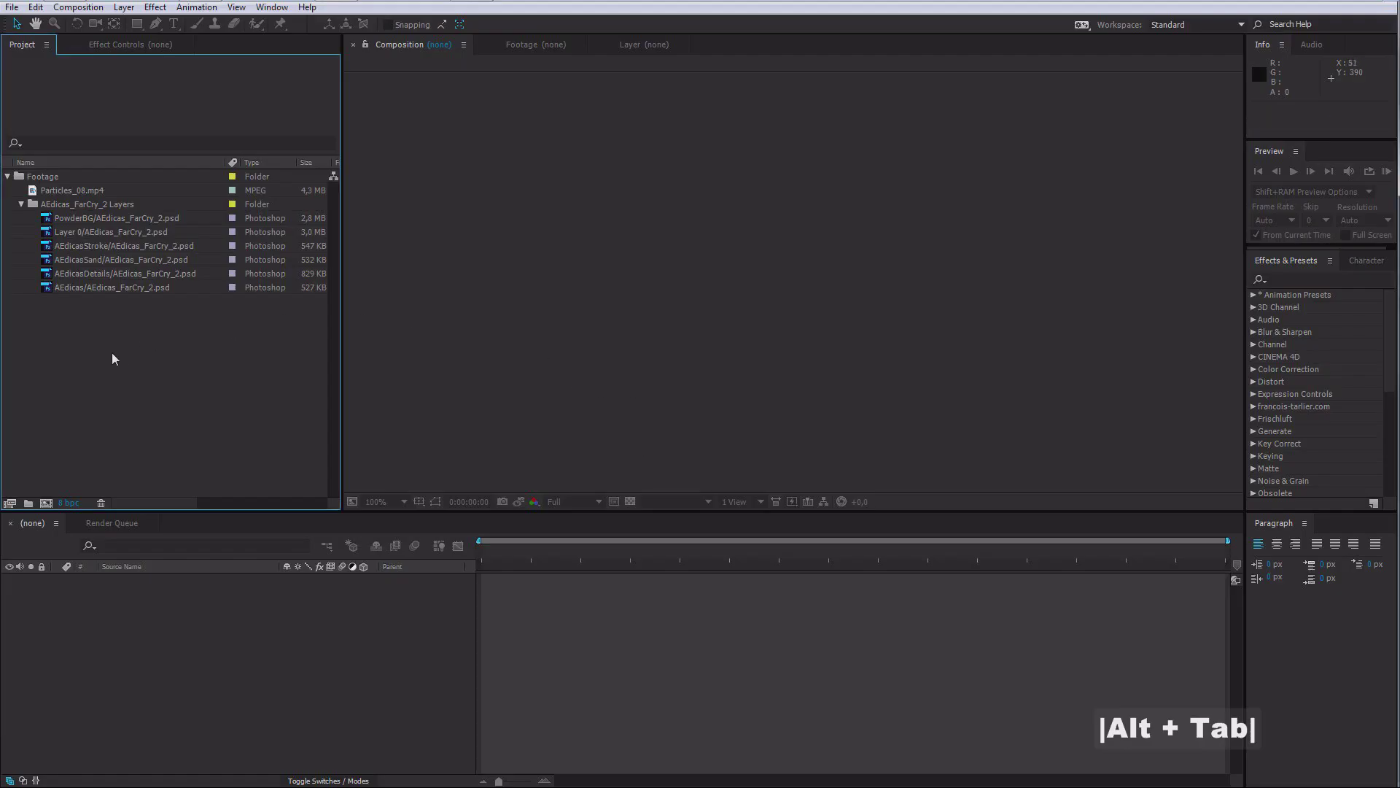
Step: Delete the existing Footage folder and all its contents from the project
click(35, 177)
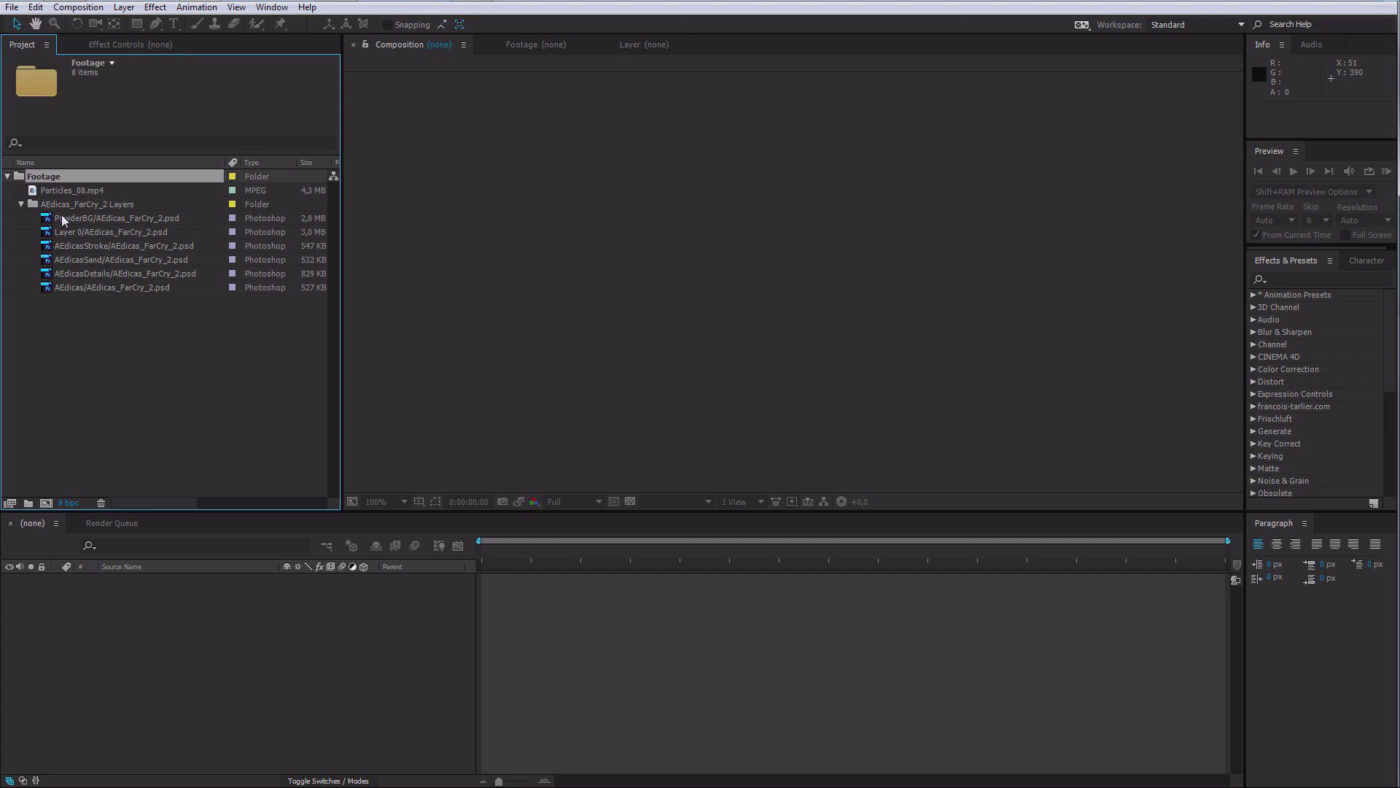
key(Delete)
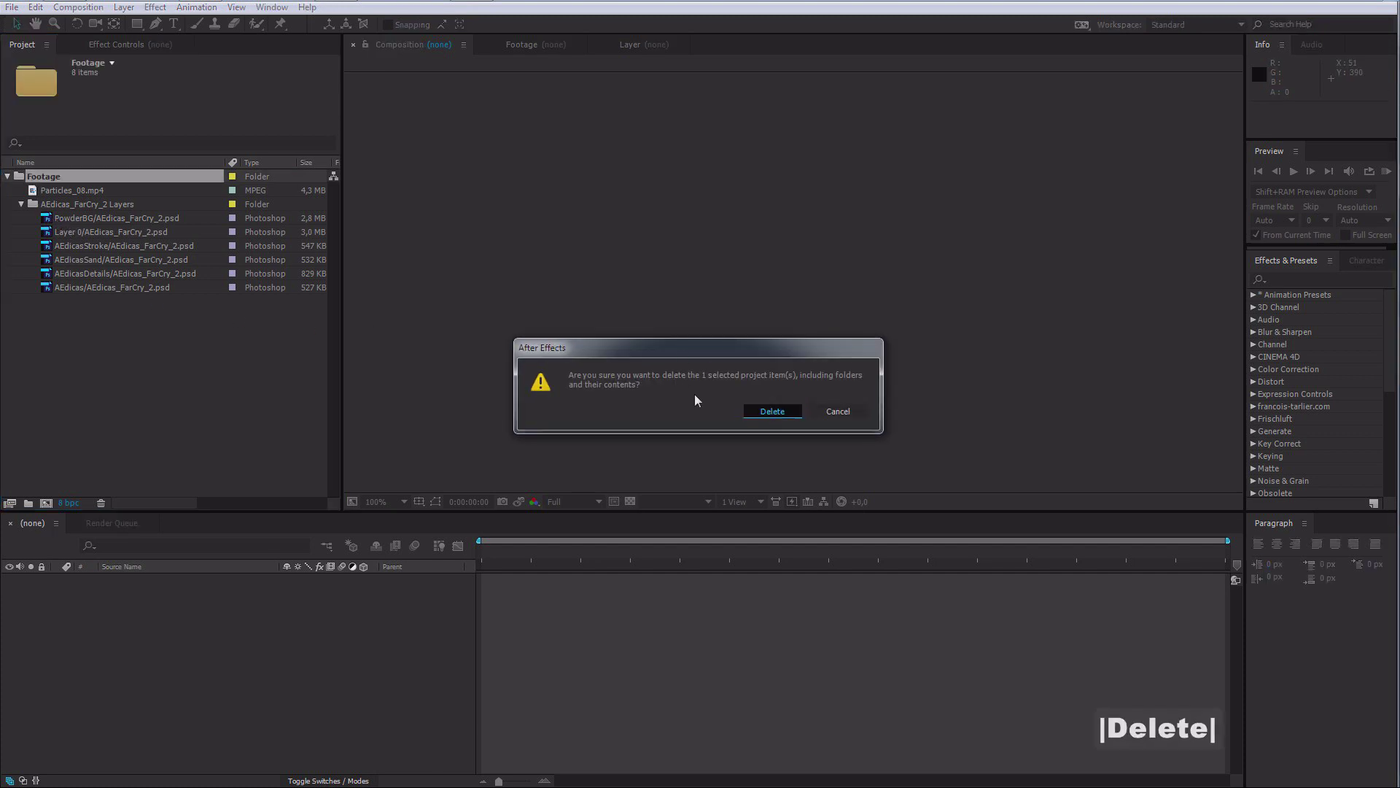
key(Return)
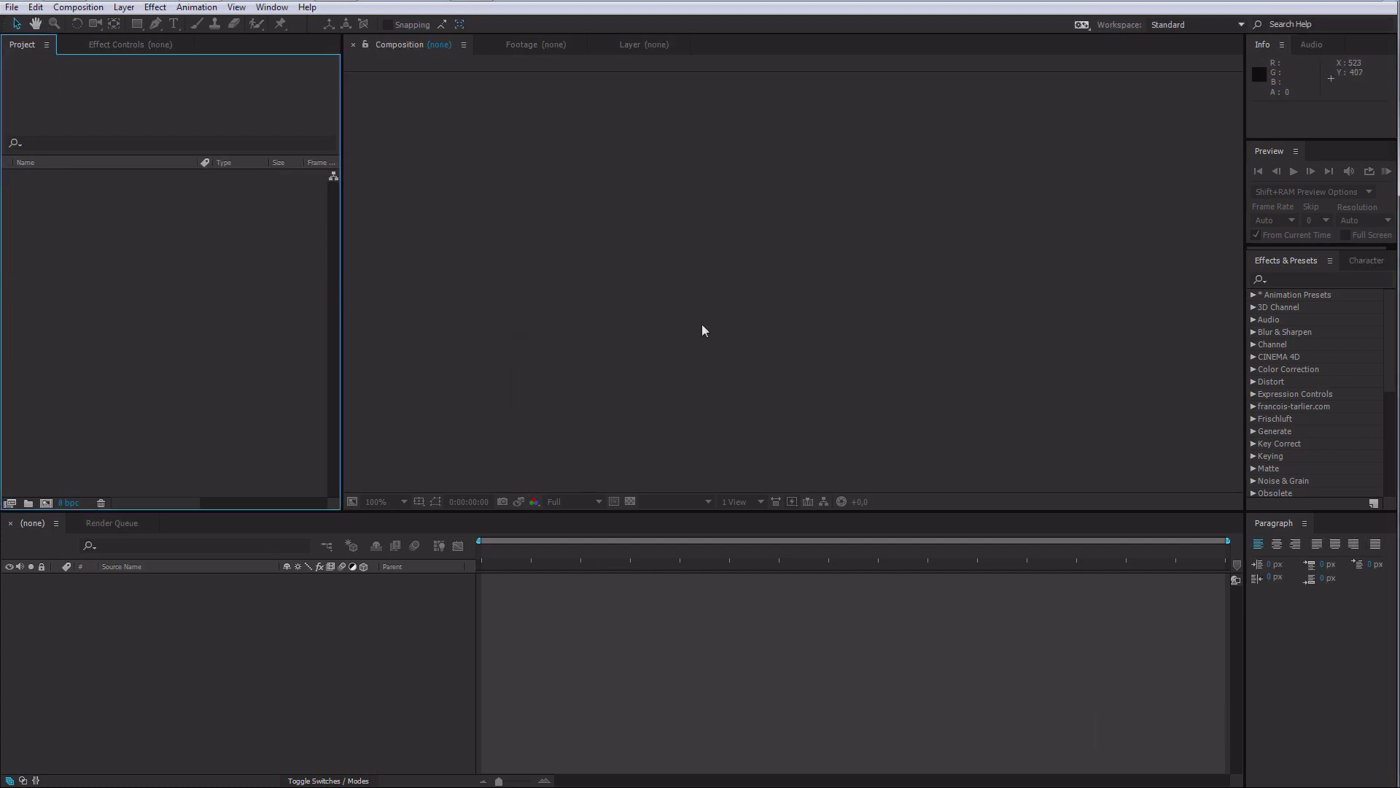
Step: Create a new project folder named Footage
click(29, 502)
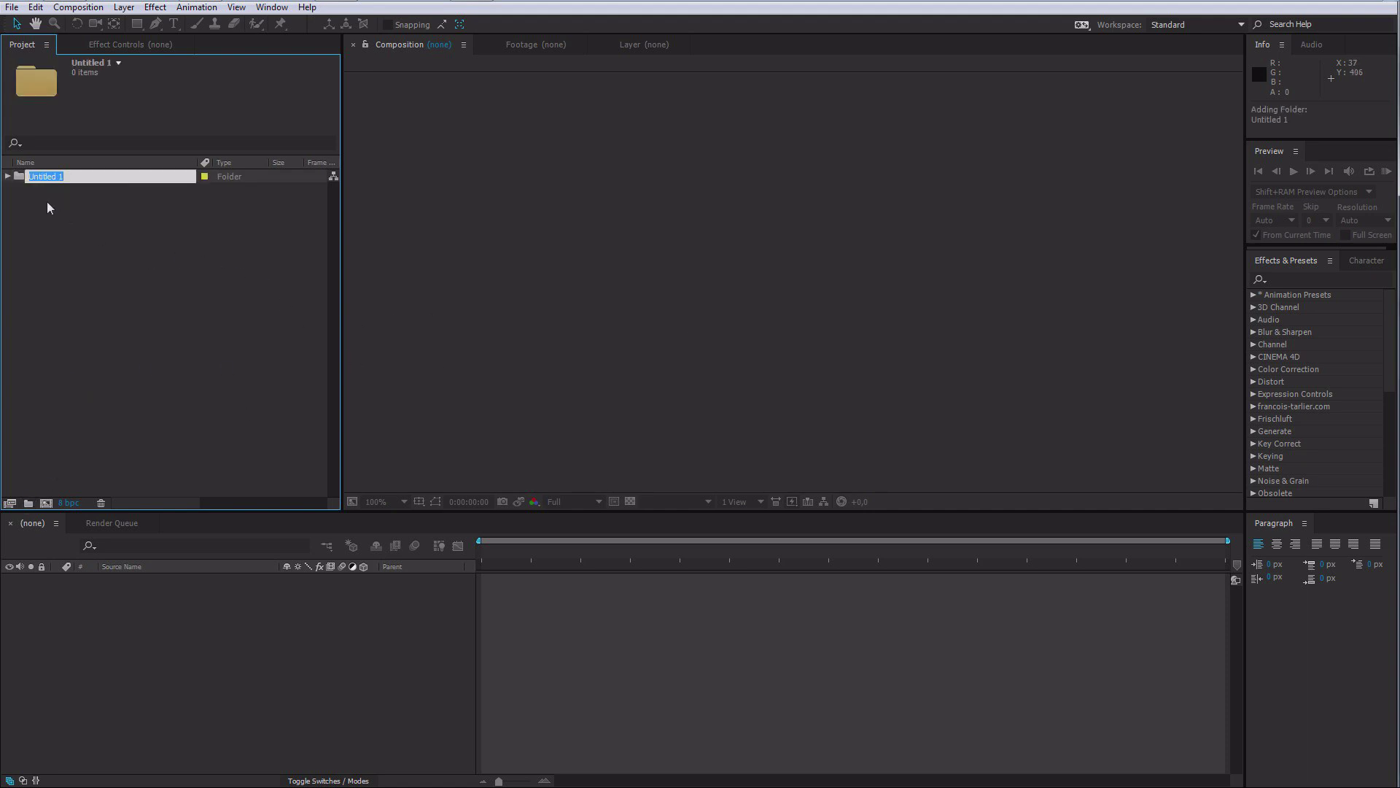
text(Footage)
key(Return)
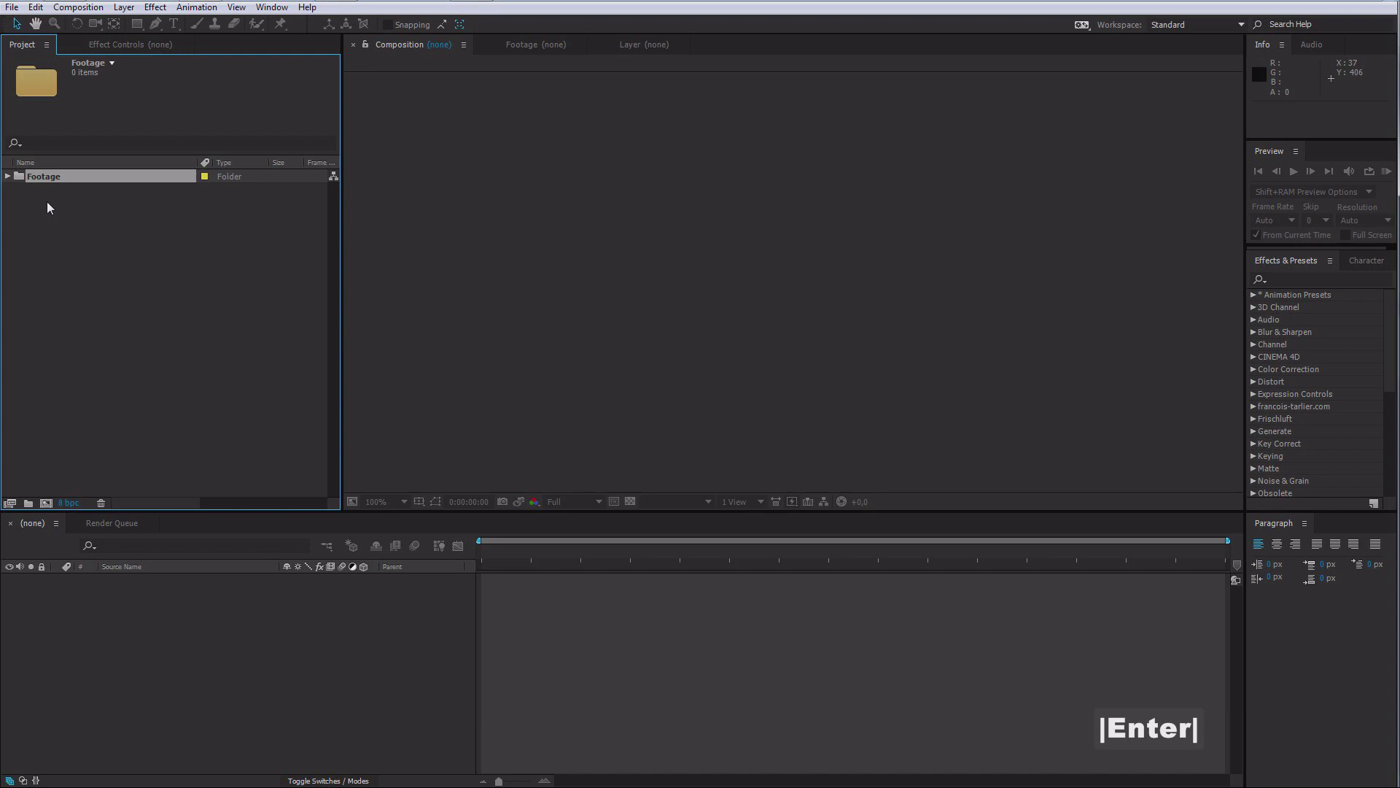
Step: Import AEdicas_FarCry_2.psd into the Footage folder as Composition - Retain Layer Sizes, with layer styles merged into footage
key(ctrl+i)
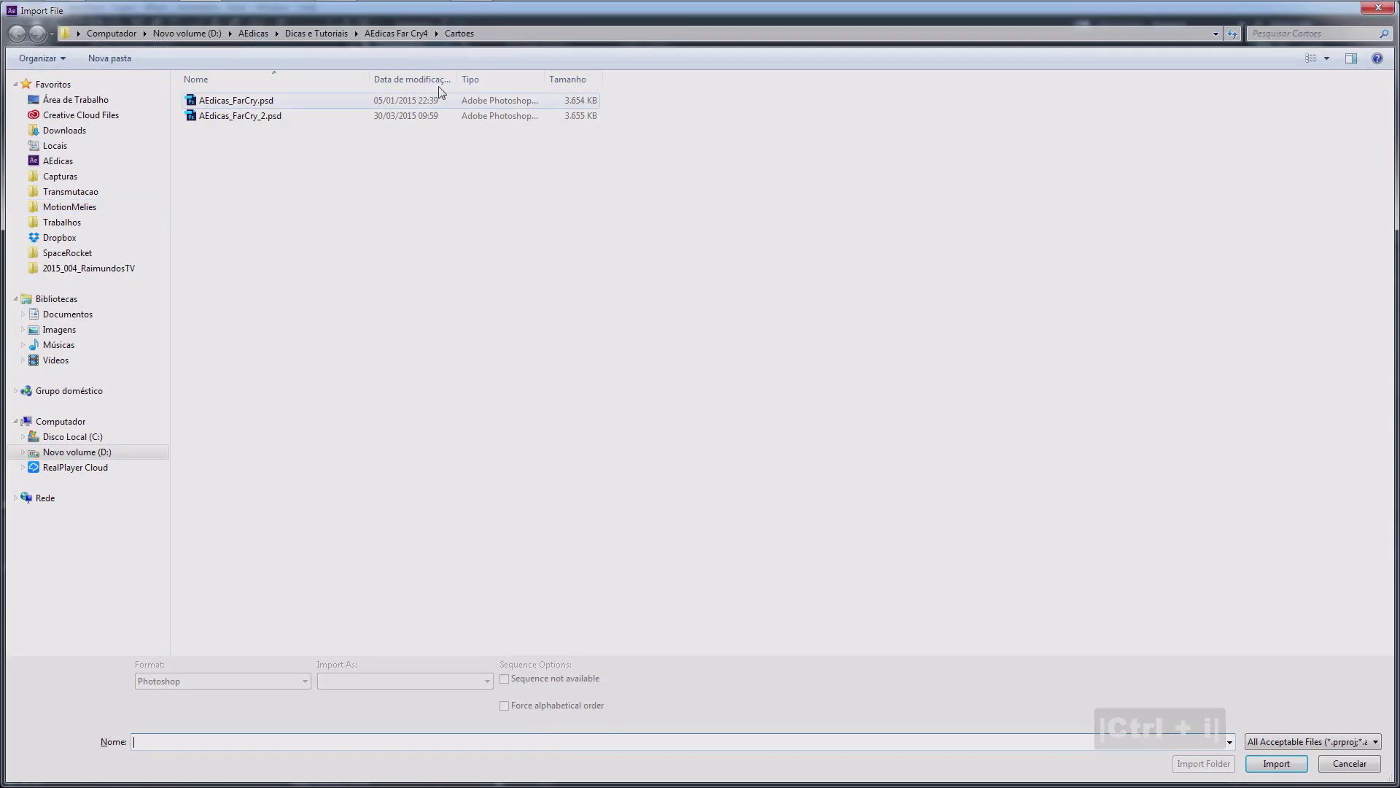
click(236, 119)
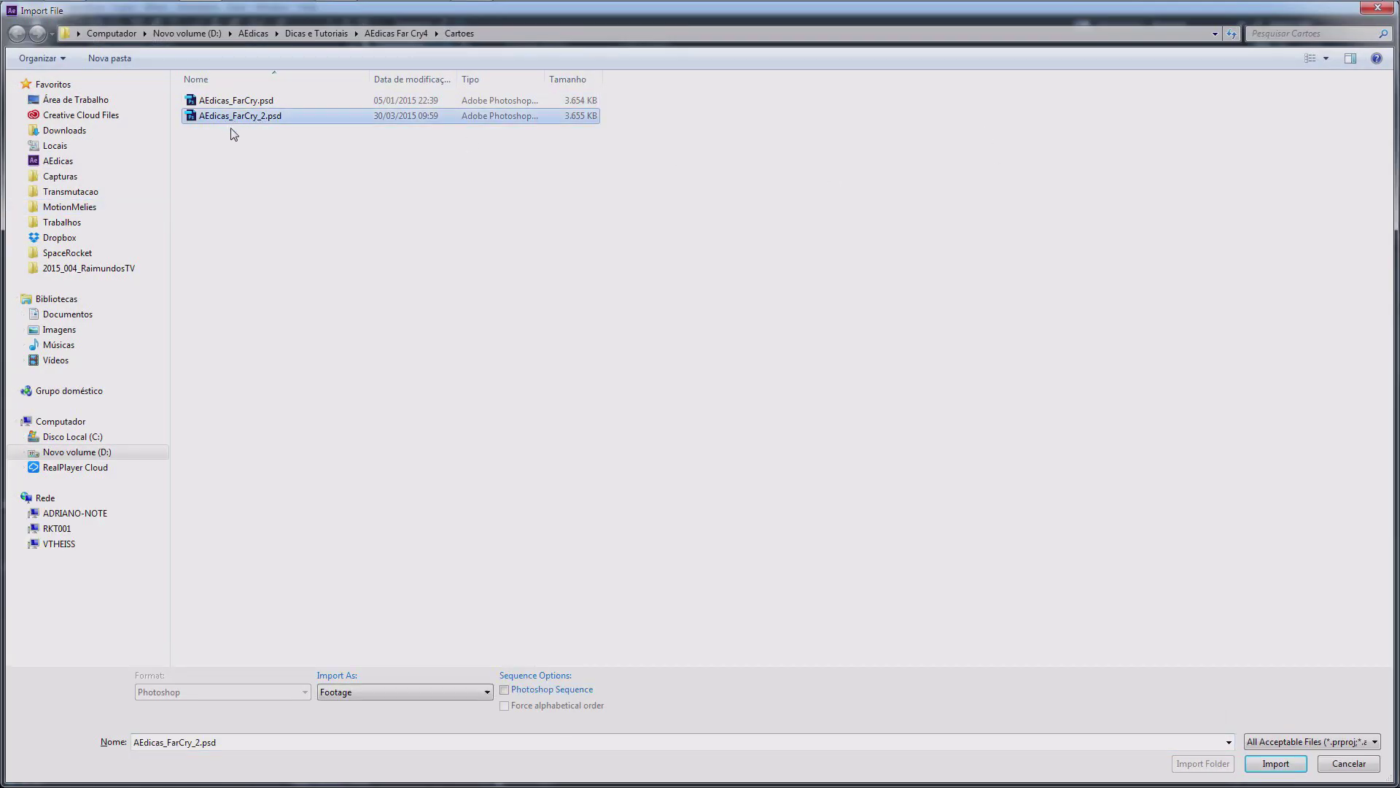
click(1276, 763)
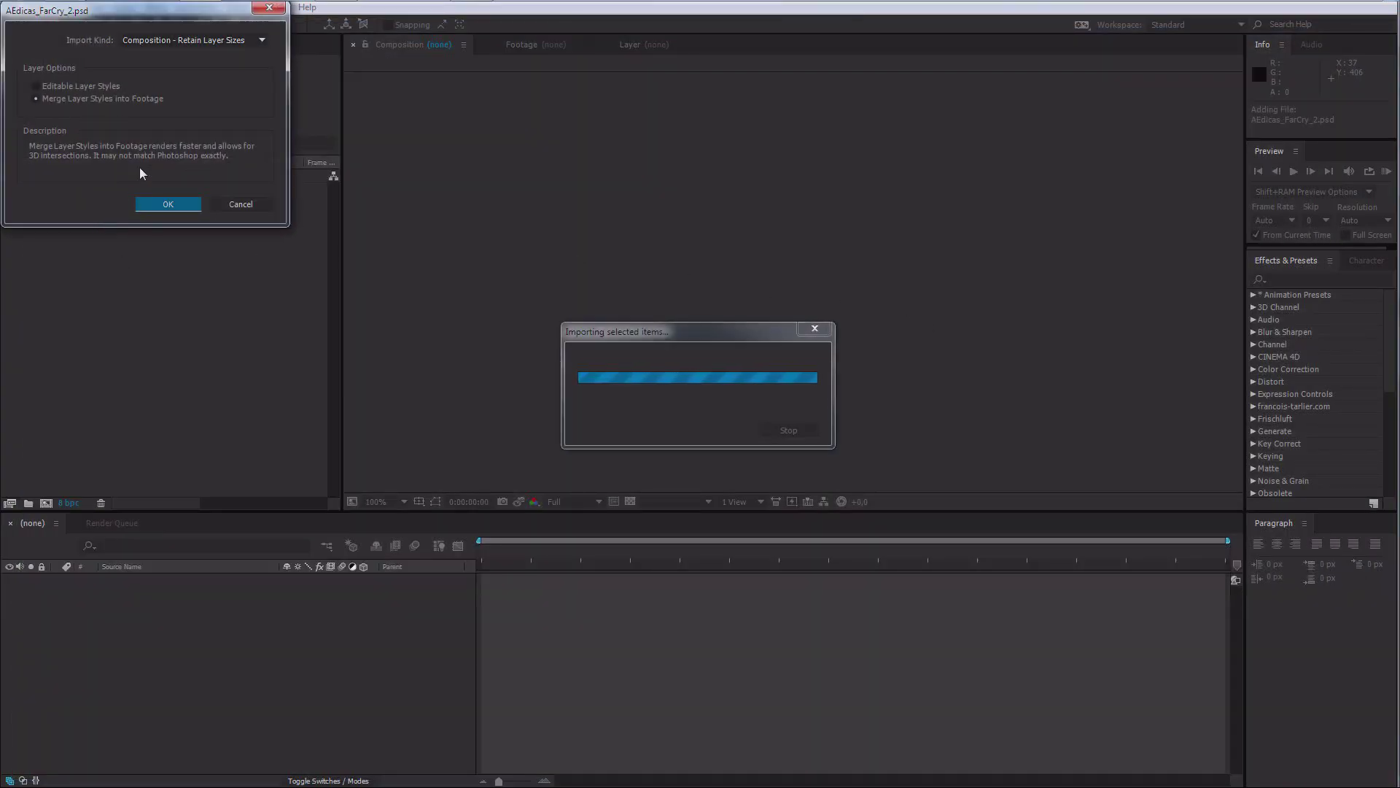
click(149, 206)
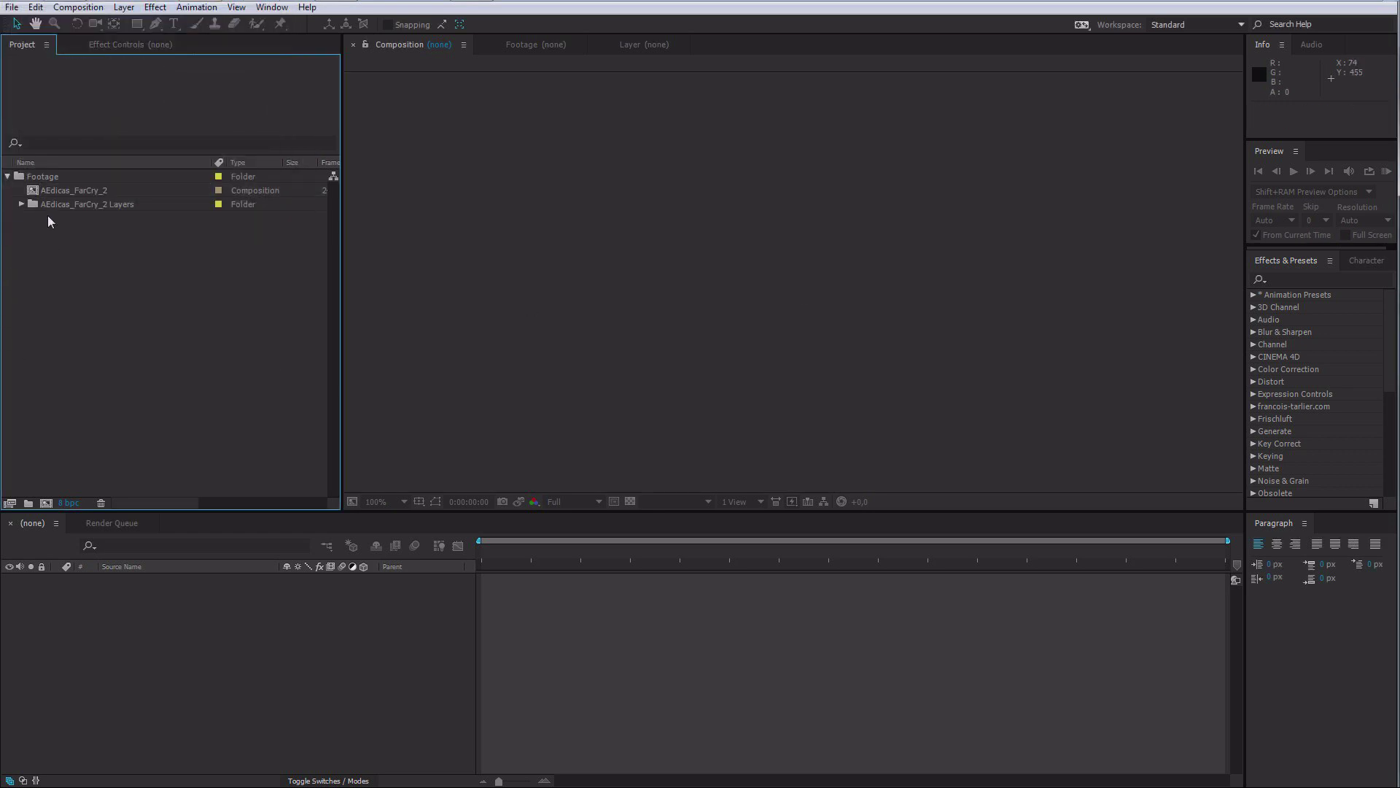
Step: Delete the imported AEdicas_FarCry_2 composition, keeping its layers folder
click(61, 192)
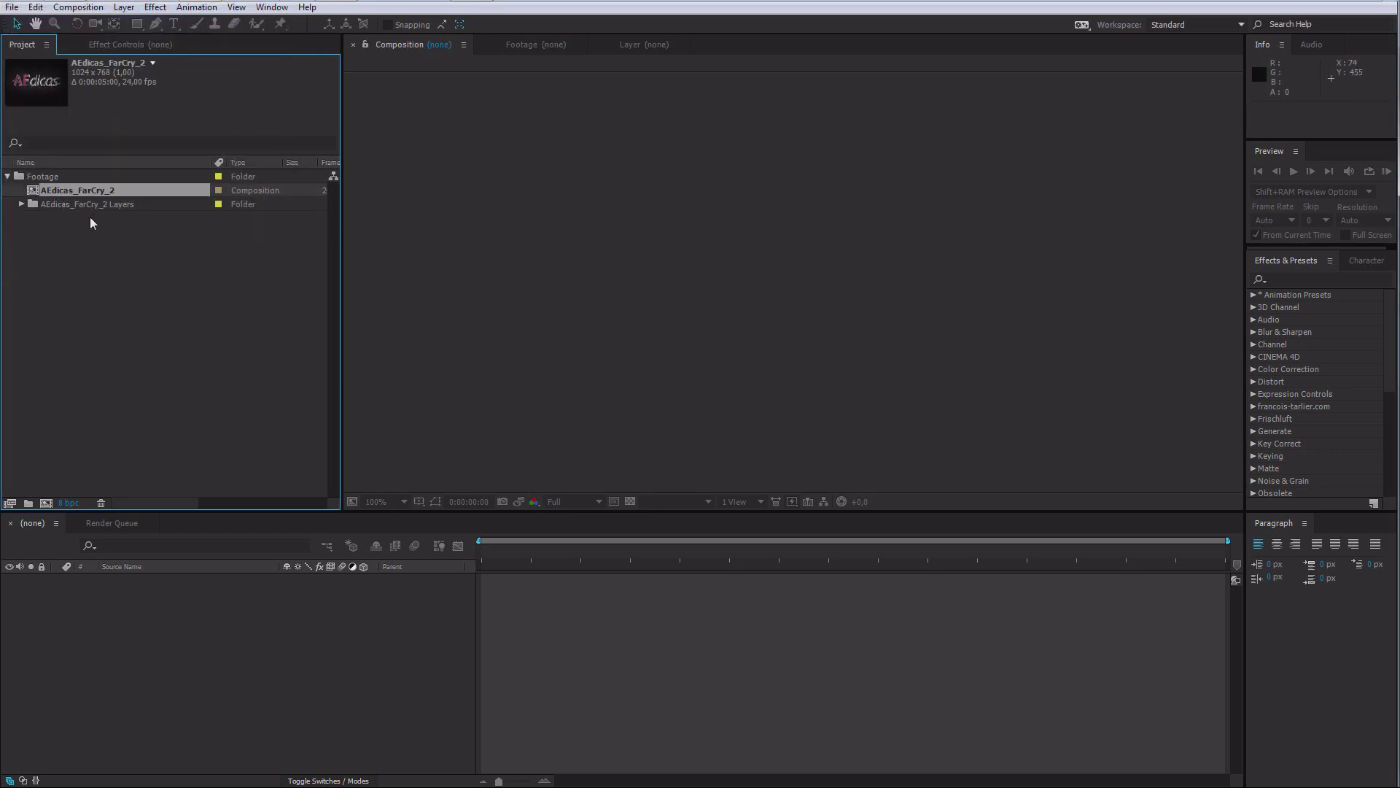
key(Delete)
key(Return)
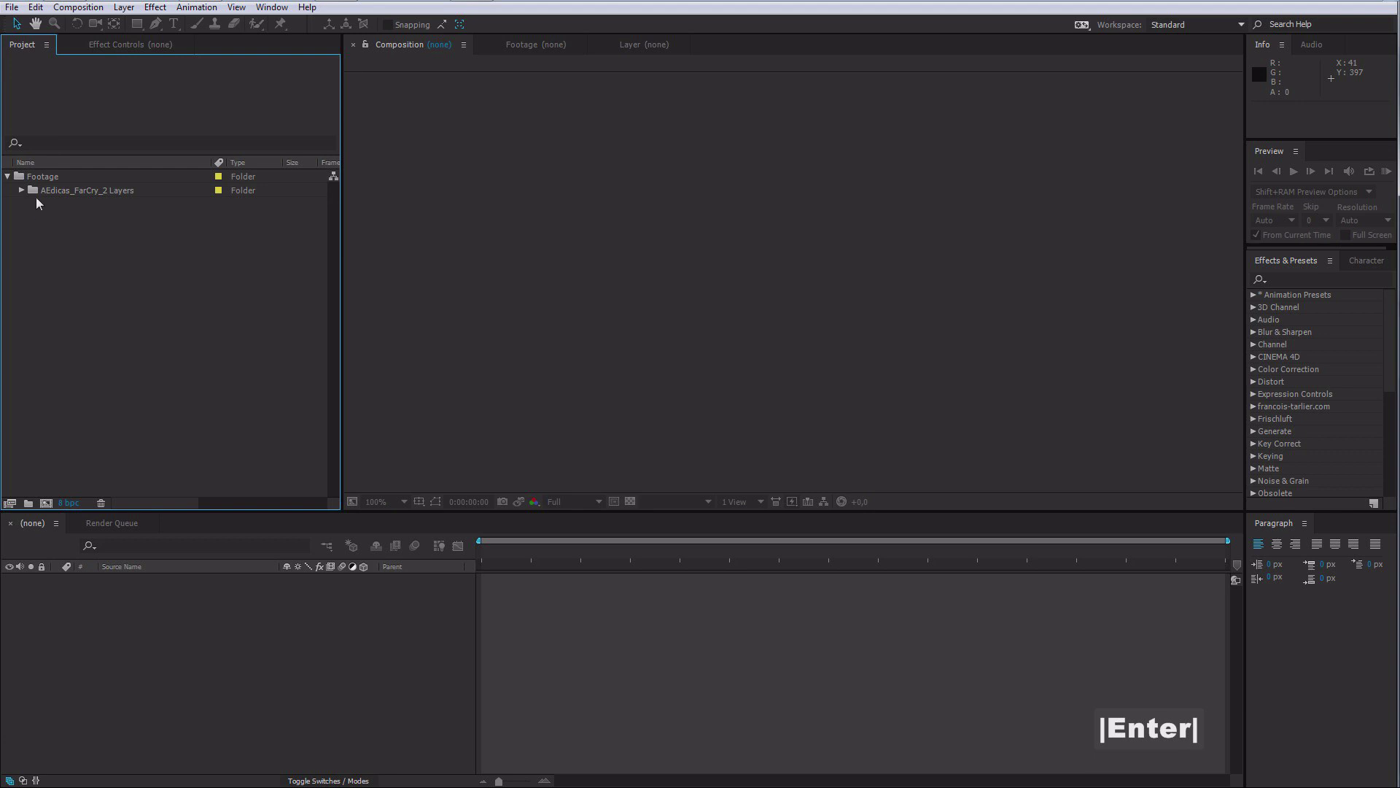
Step: Expand the AEdicas_FarCry_2 Layers folder and review the AEdicasStroke, AEdicasSand and AEdicasDetails files
click(22, 190)
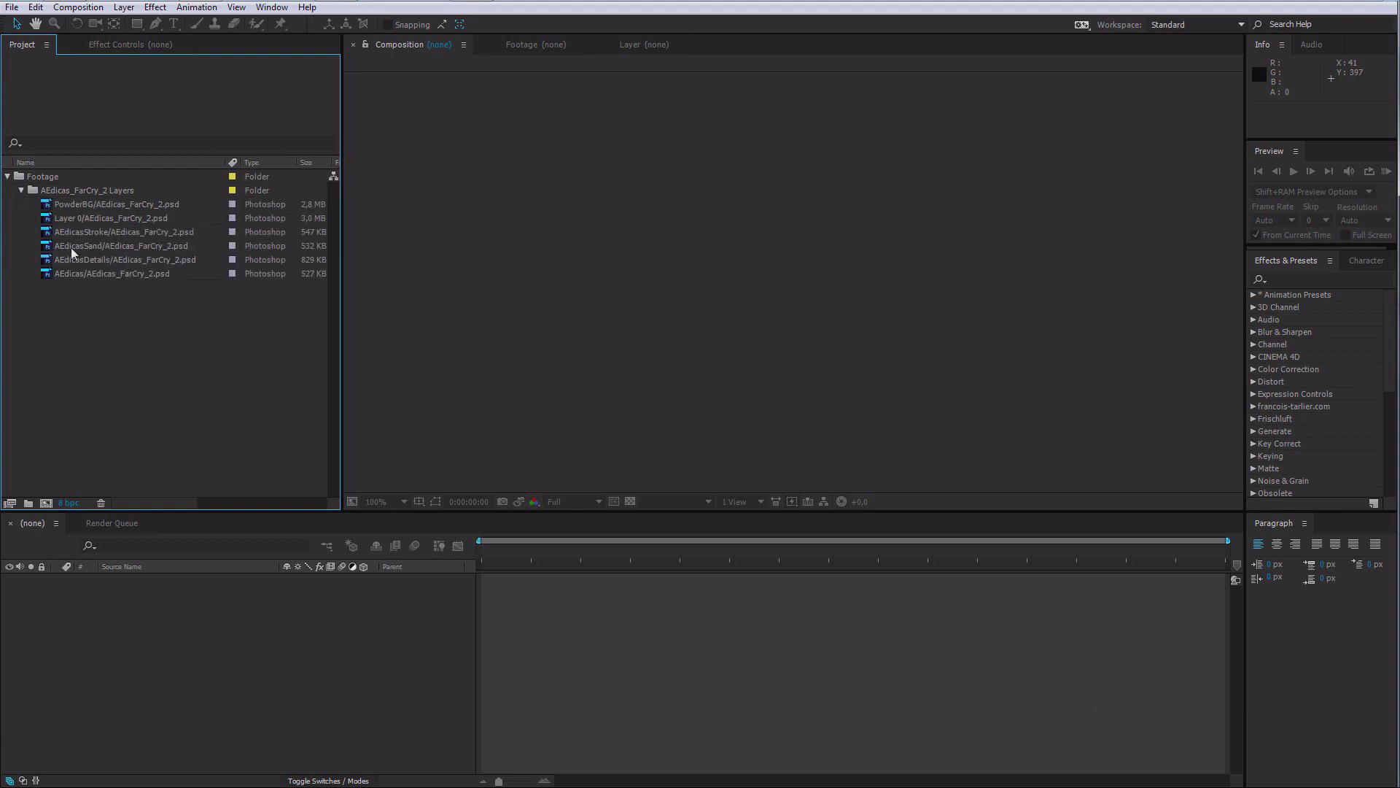
click(104, 233)
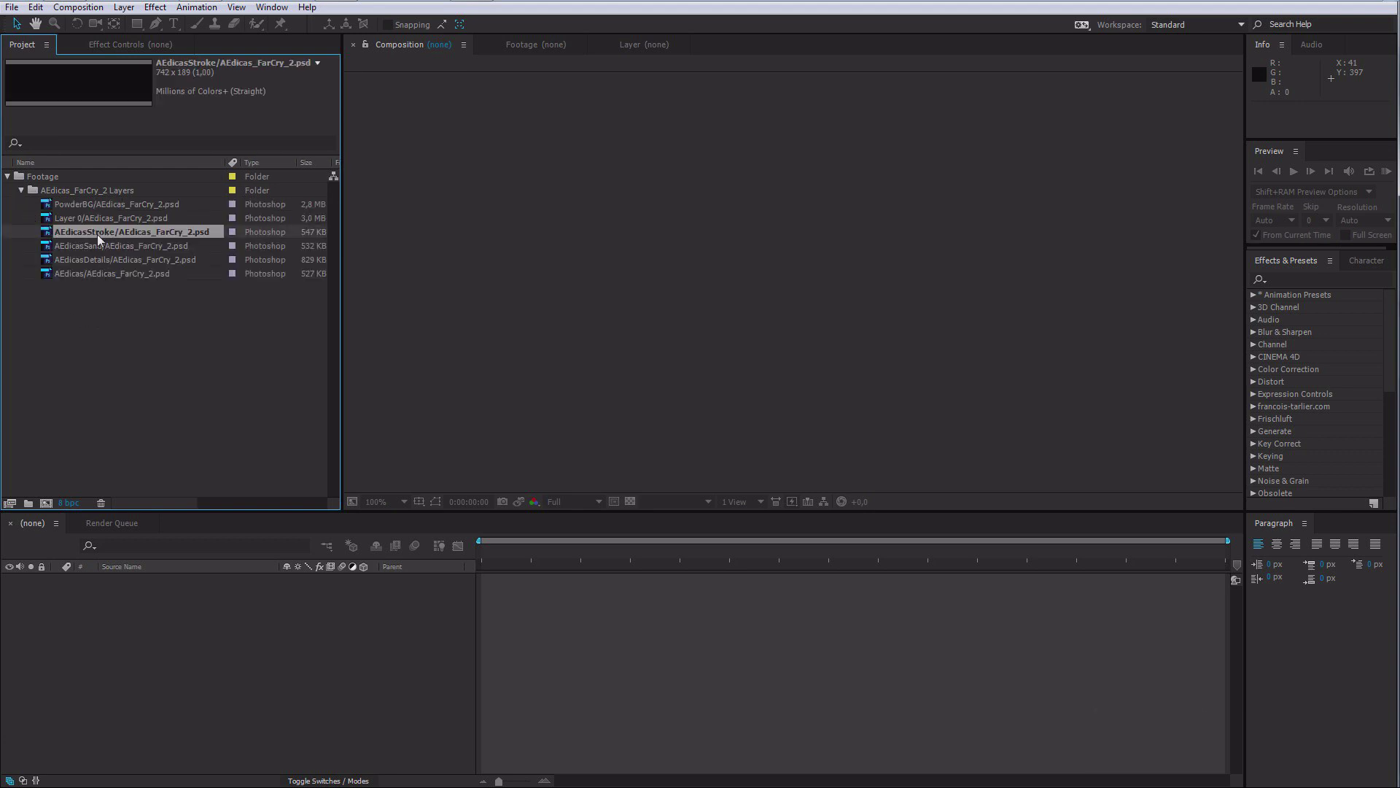
shift+click(88, 261)
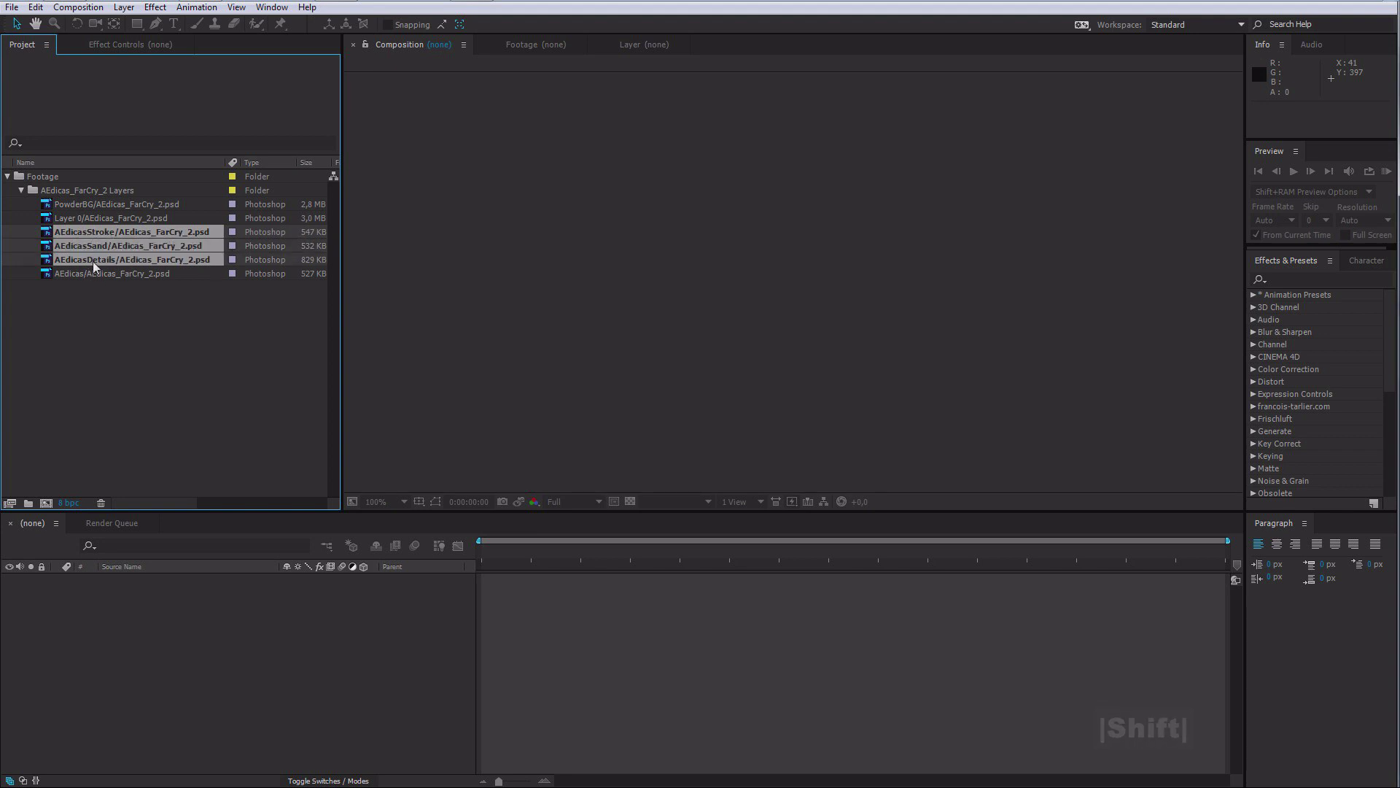
click(80, 286)
Step: Import Particles_08.mp4 from Library_Resources > Footage > ParticlesStock into the Footage folder
click(45, 180)
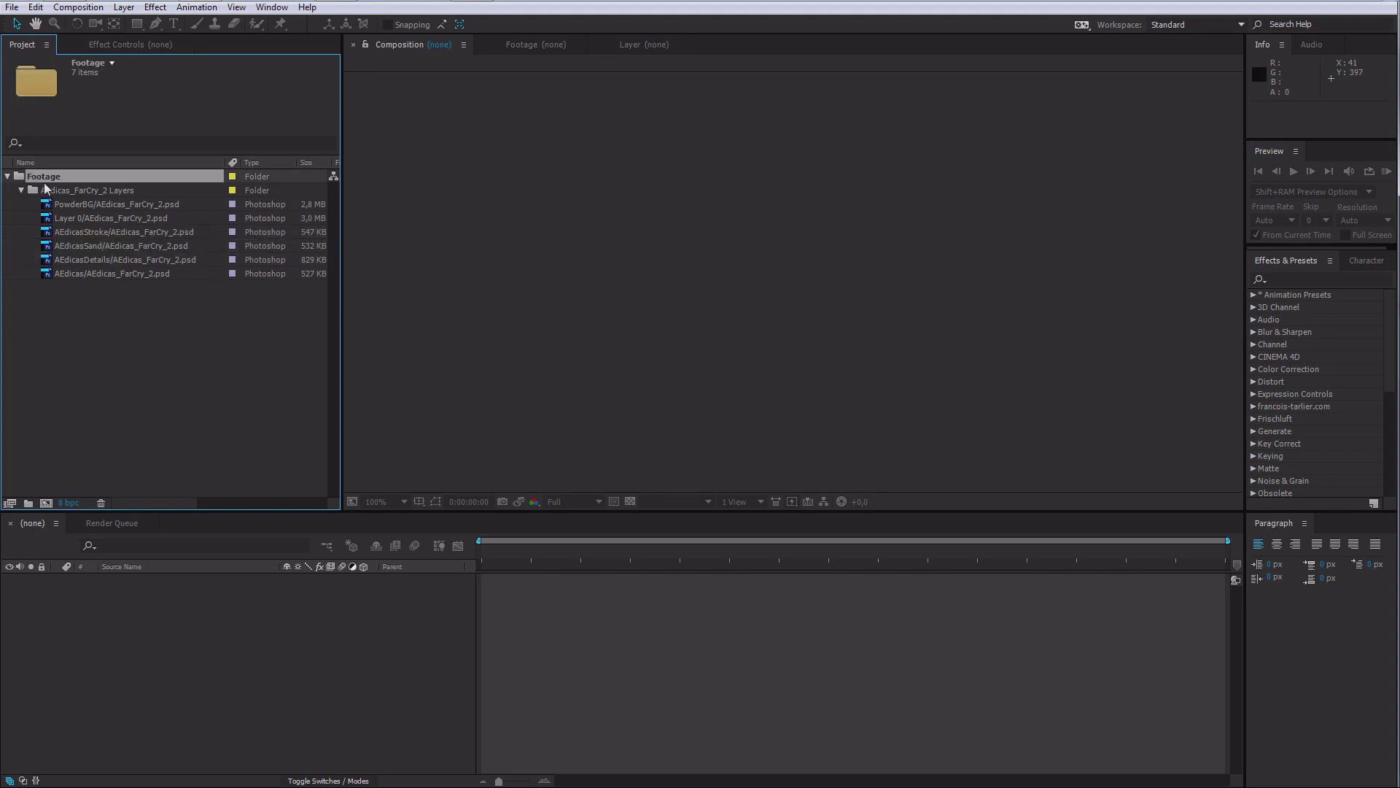
key(ctrl+i)
click(187, 33)
double_click(231, 255)
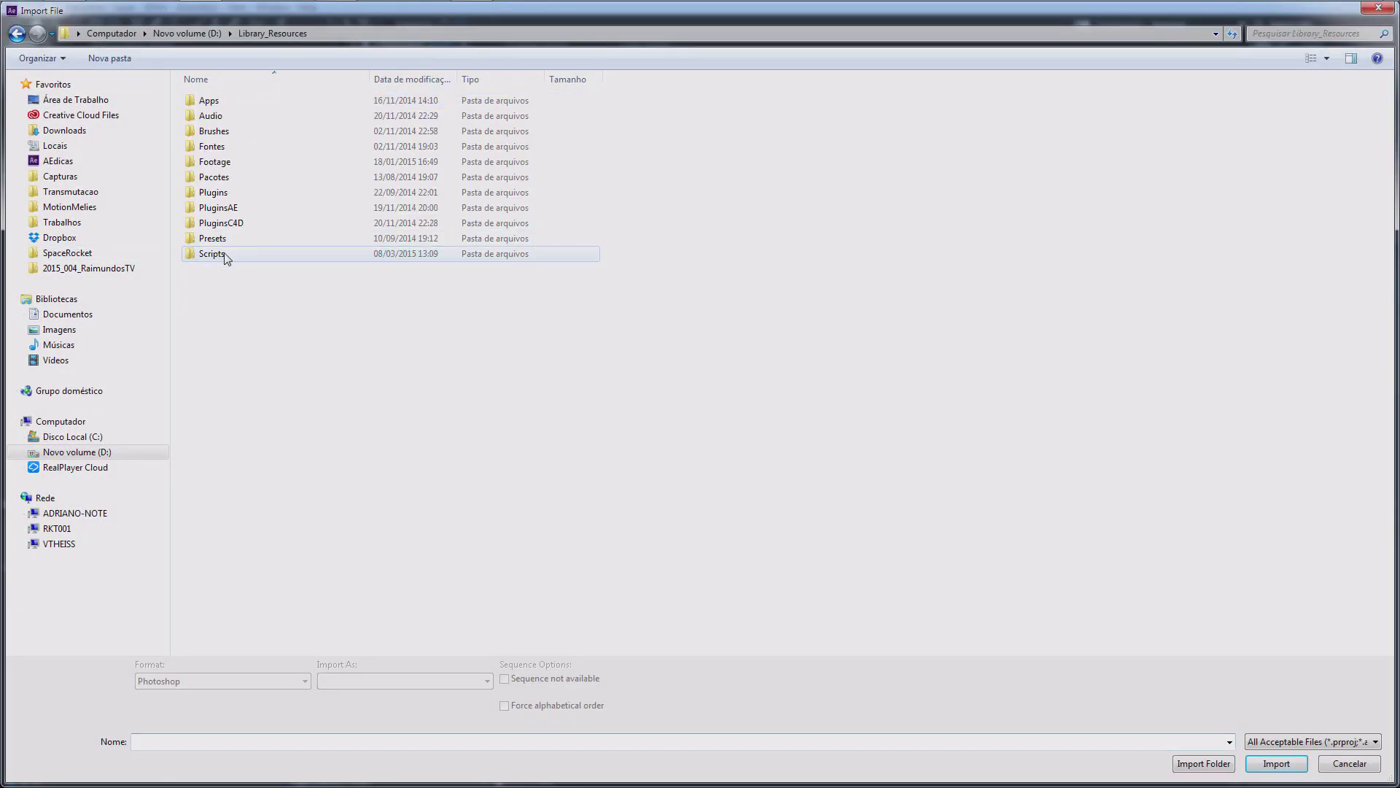
double_click(217, 162)
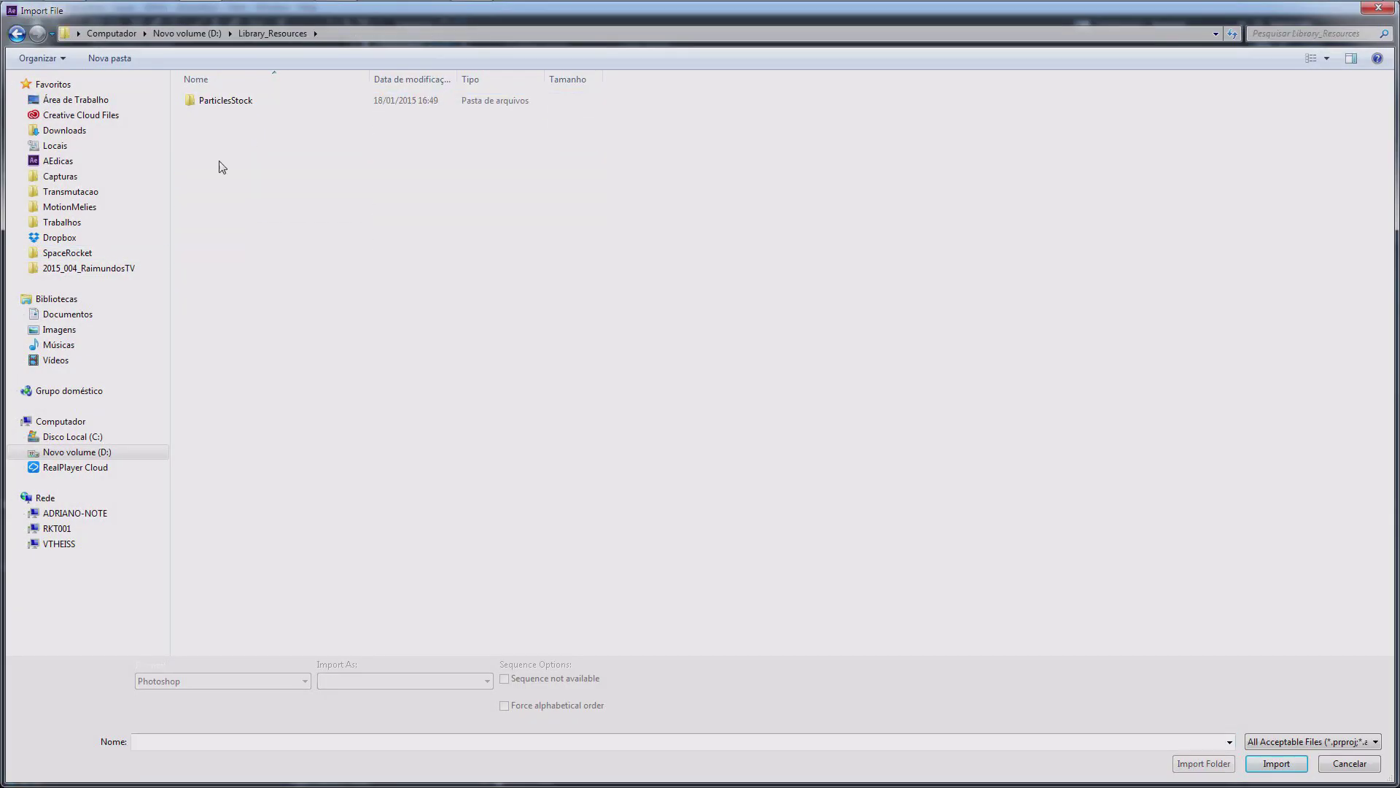
double_click(226, 101)
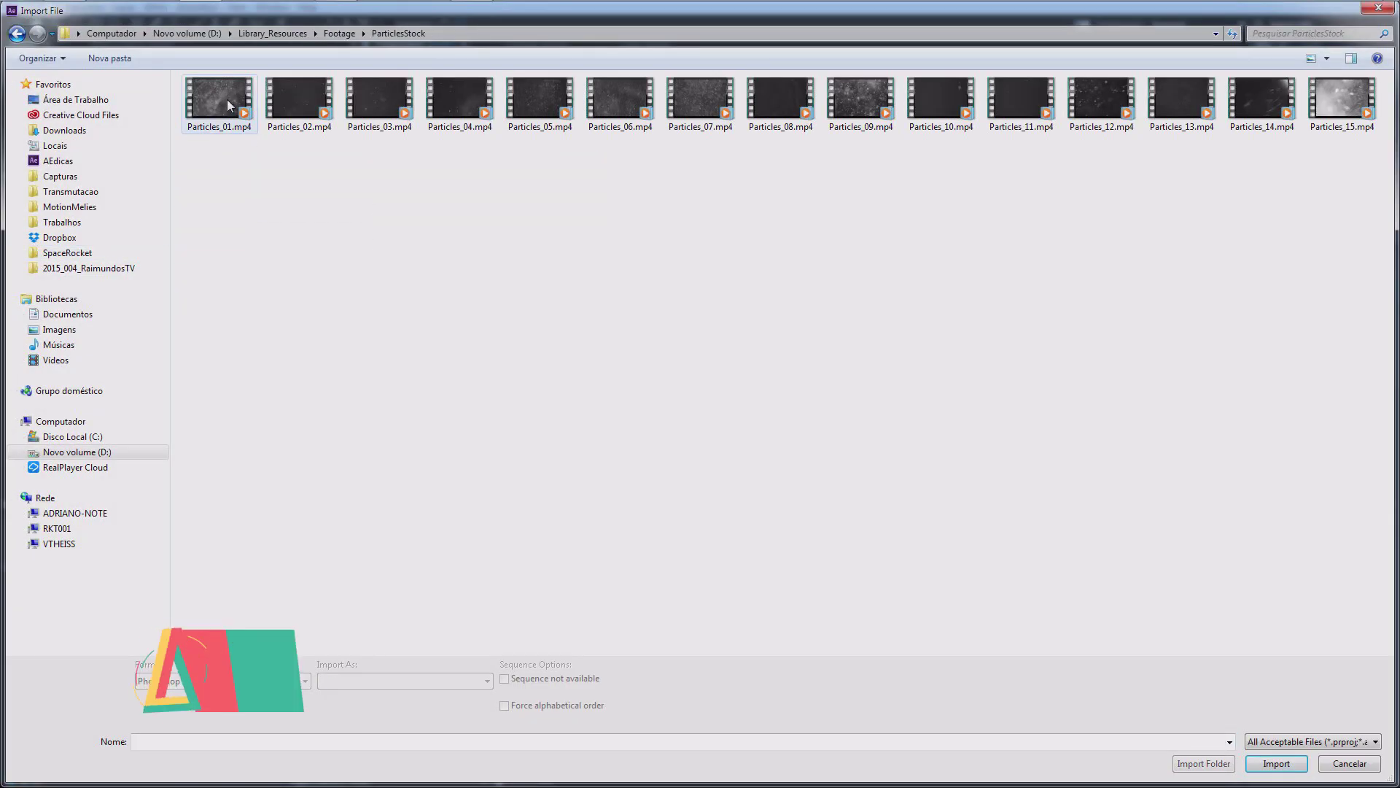
click(784, 101)
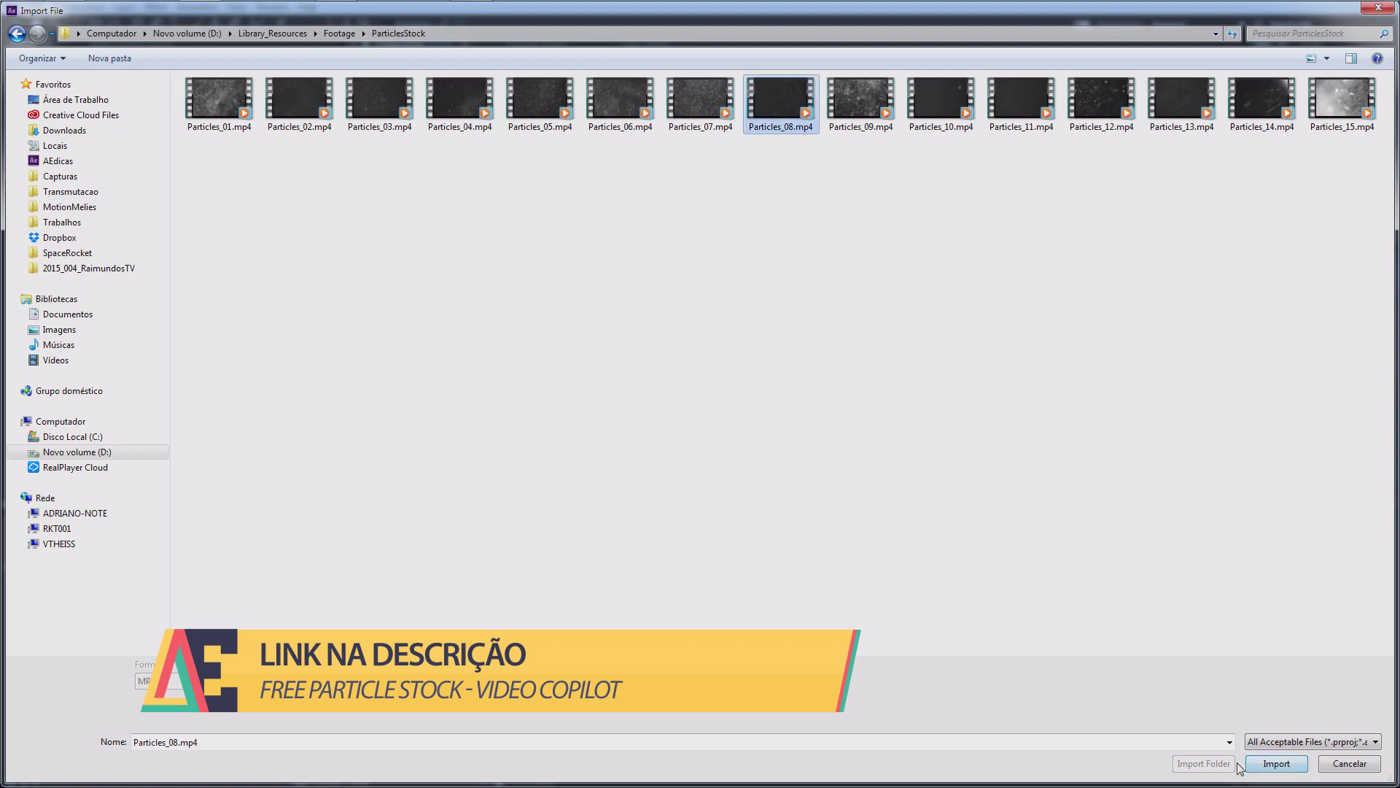
click(1276, 763)
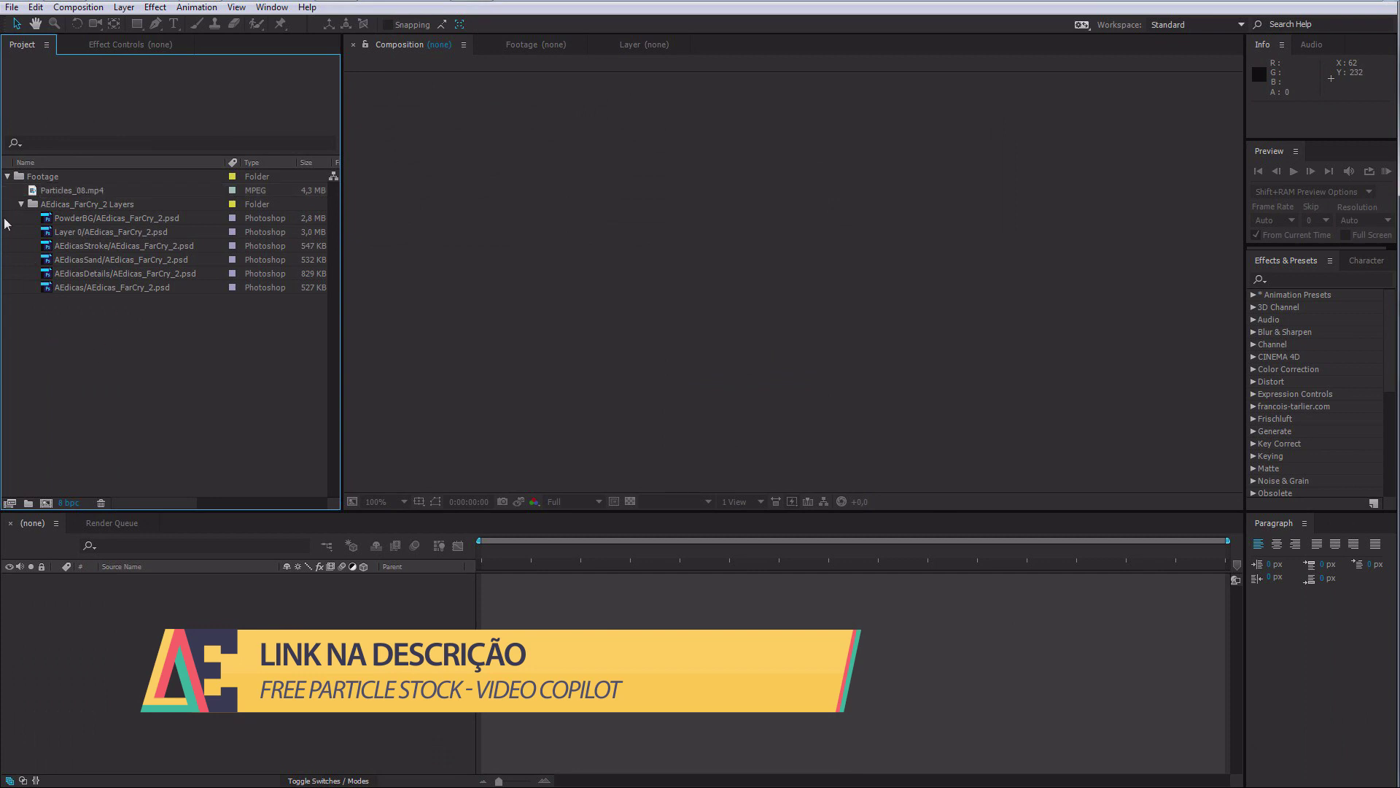
Step: Create a 1280 x 720, 24 fps, five-second composition named AEdicas_FarCry4
click(7, 175)
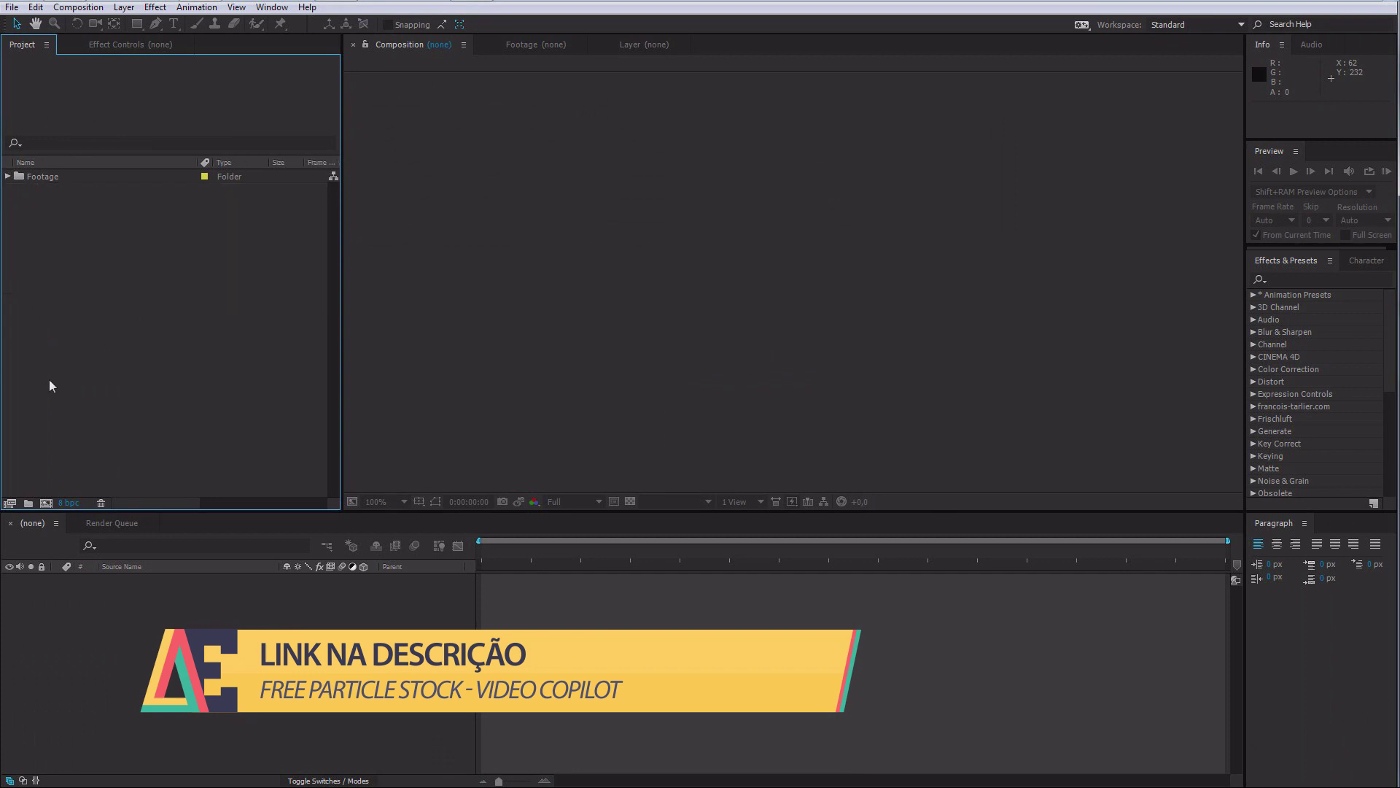
click(46, 502)
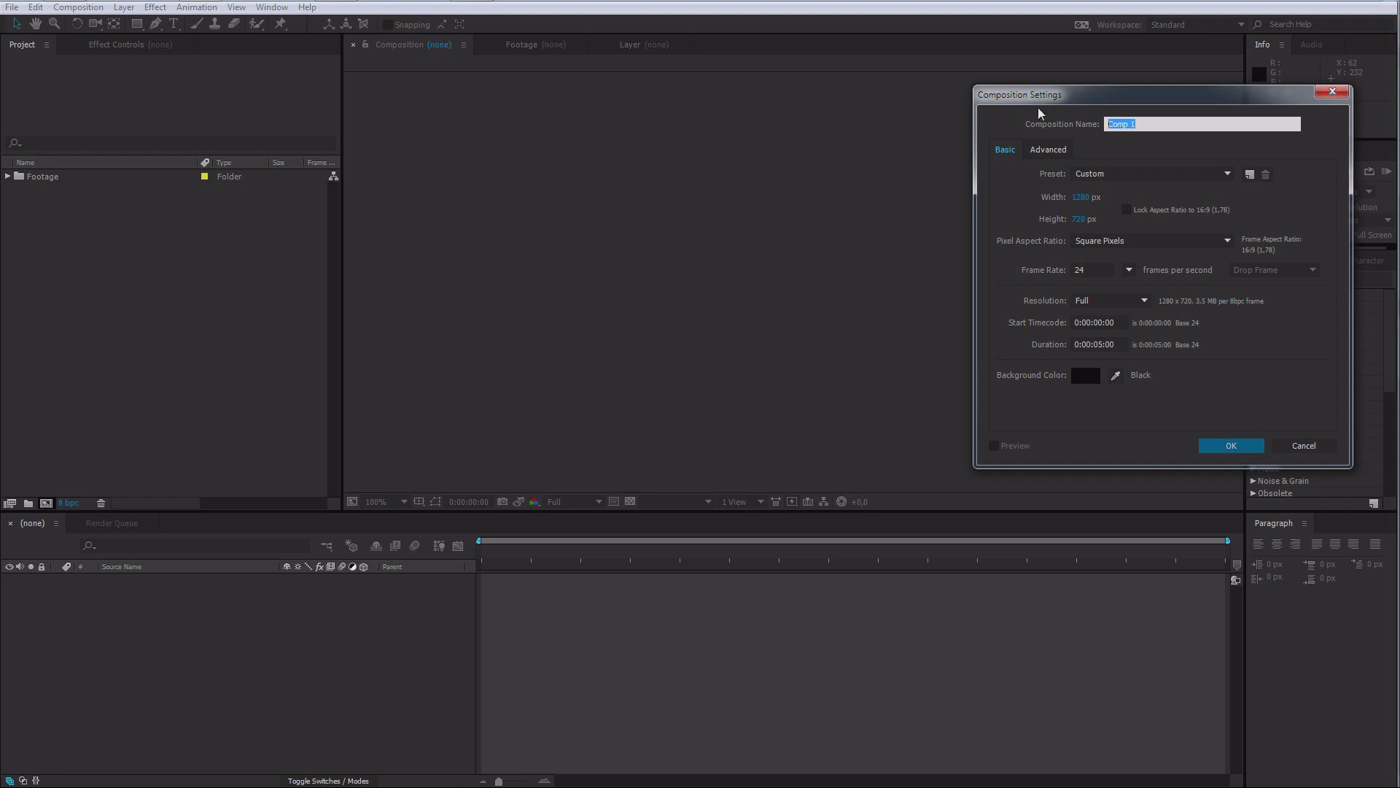
text(AEdicas)
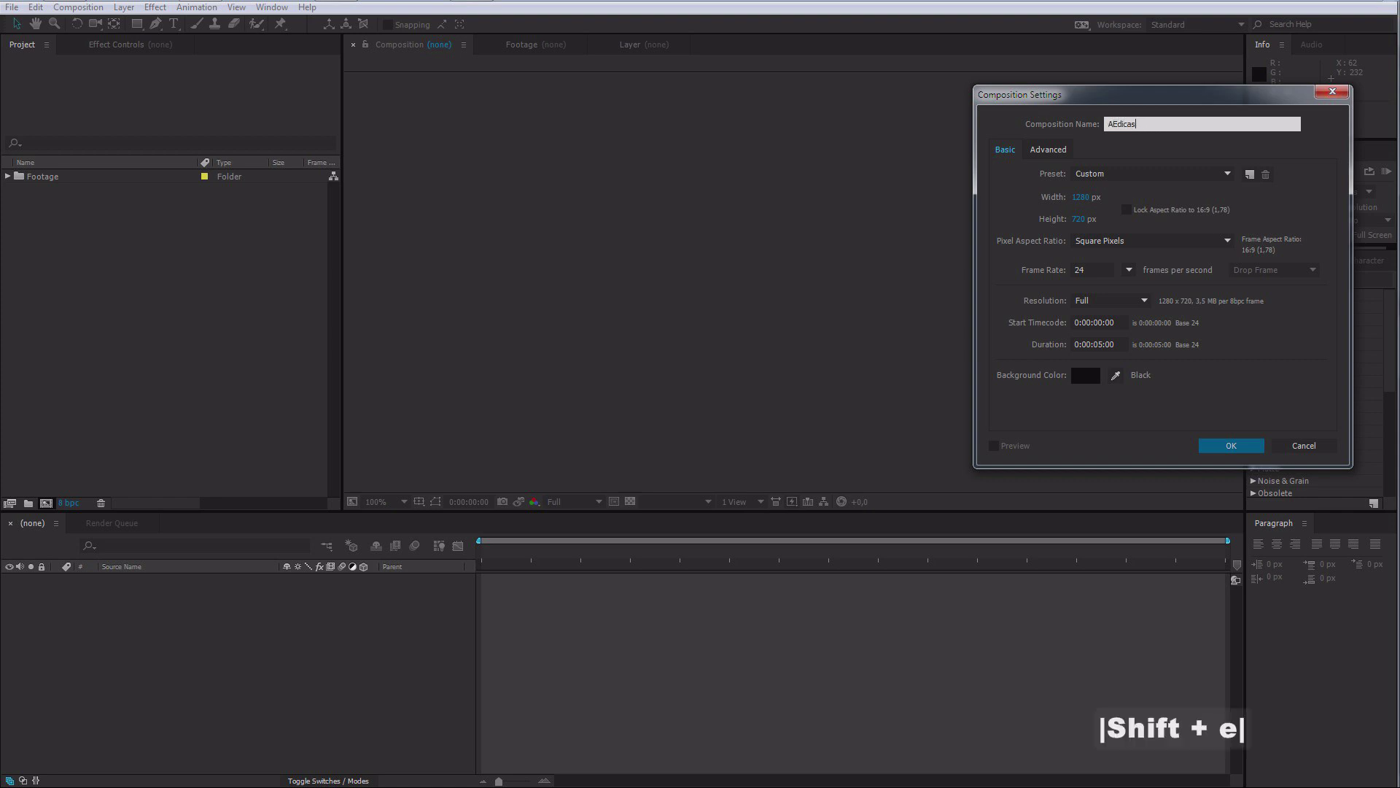
text(_FarCry4)
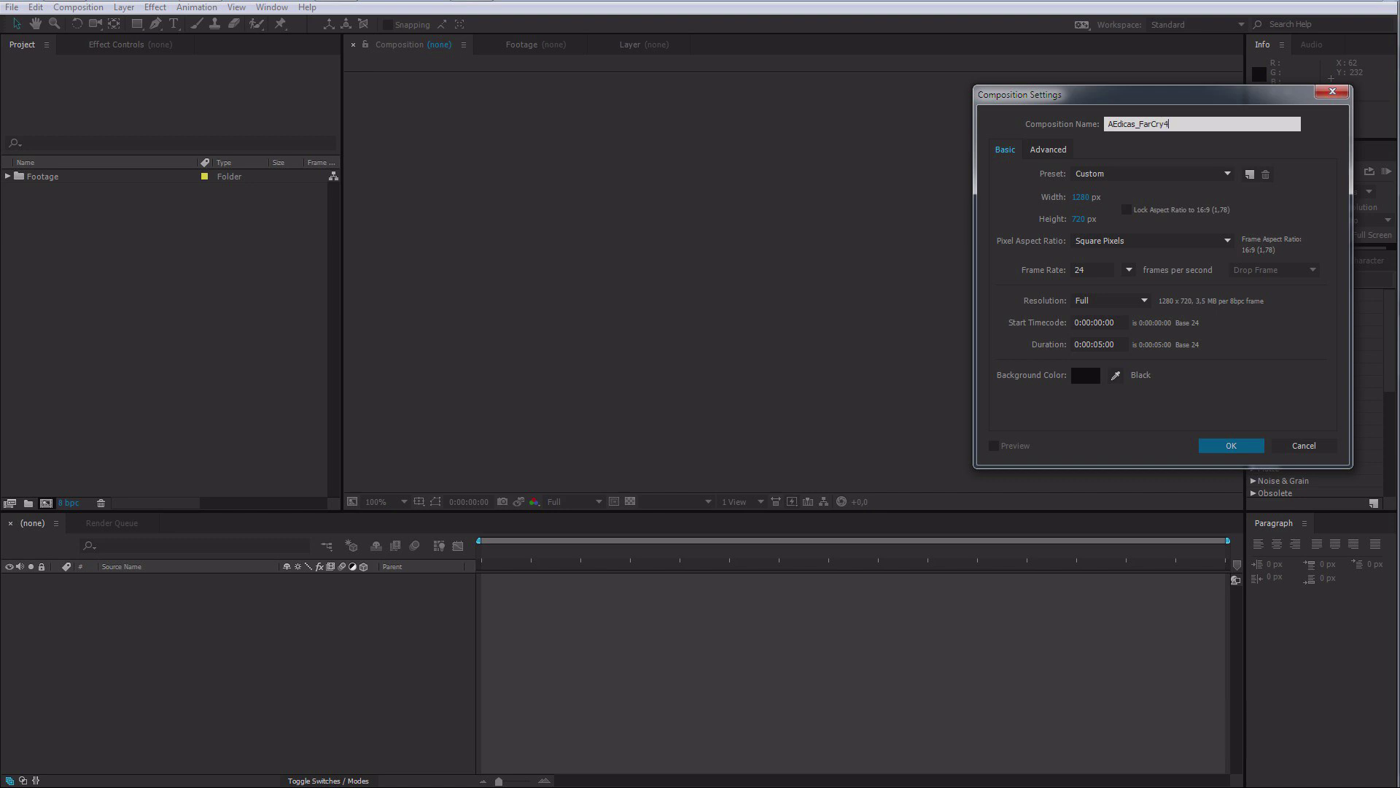
text(_)
key(BackSpace)
click(1233, 446)
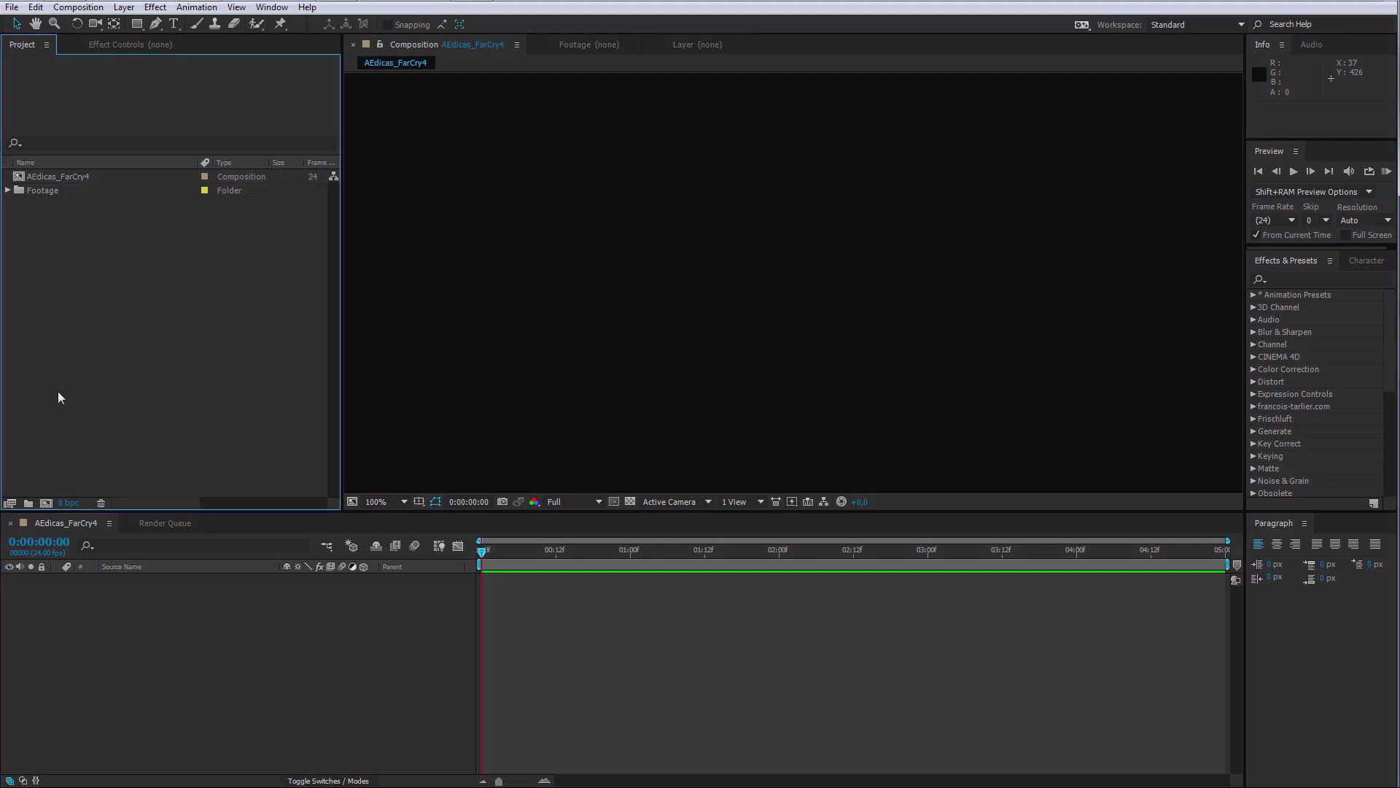
Step: Create a project folder named Comps and move the AEdicas_FarCry4 composition into it
click(29, 502)
text(Comps)
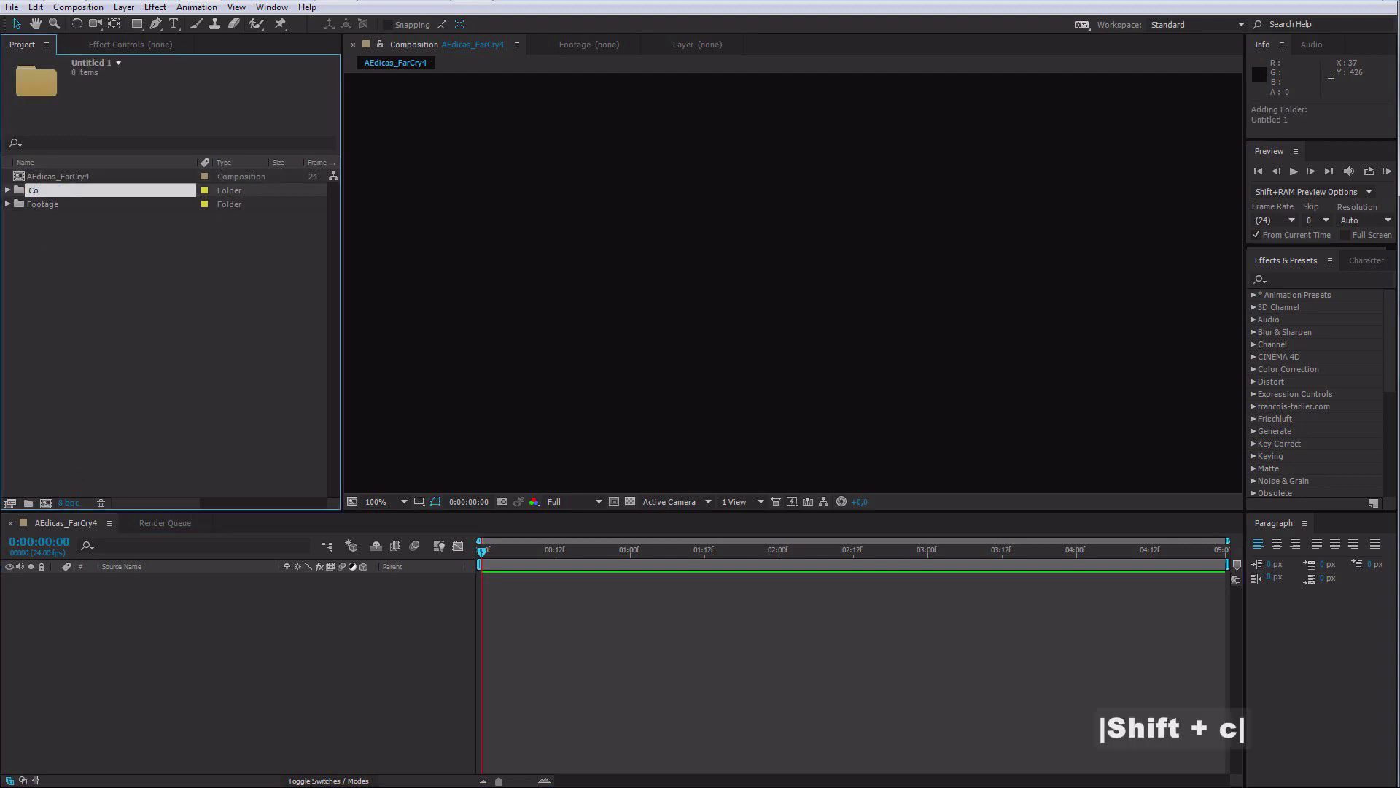
key(Return)
drag(65, 177, 51, 205)
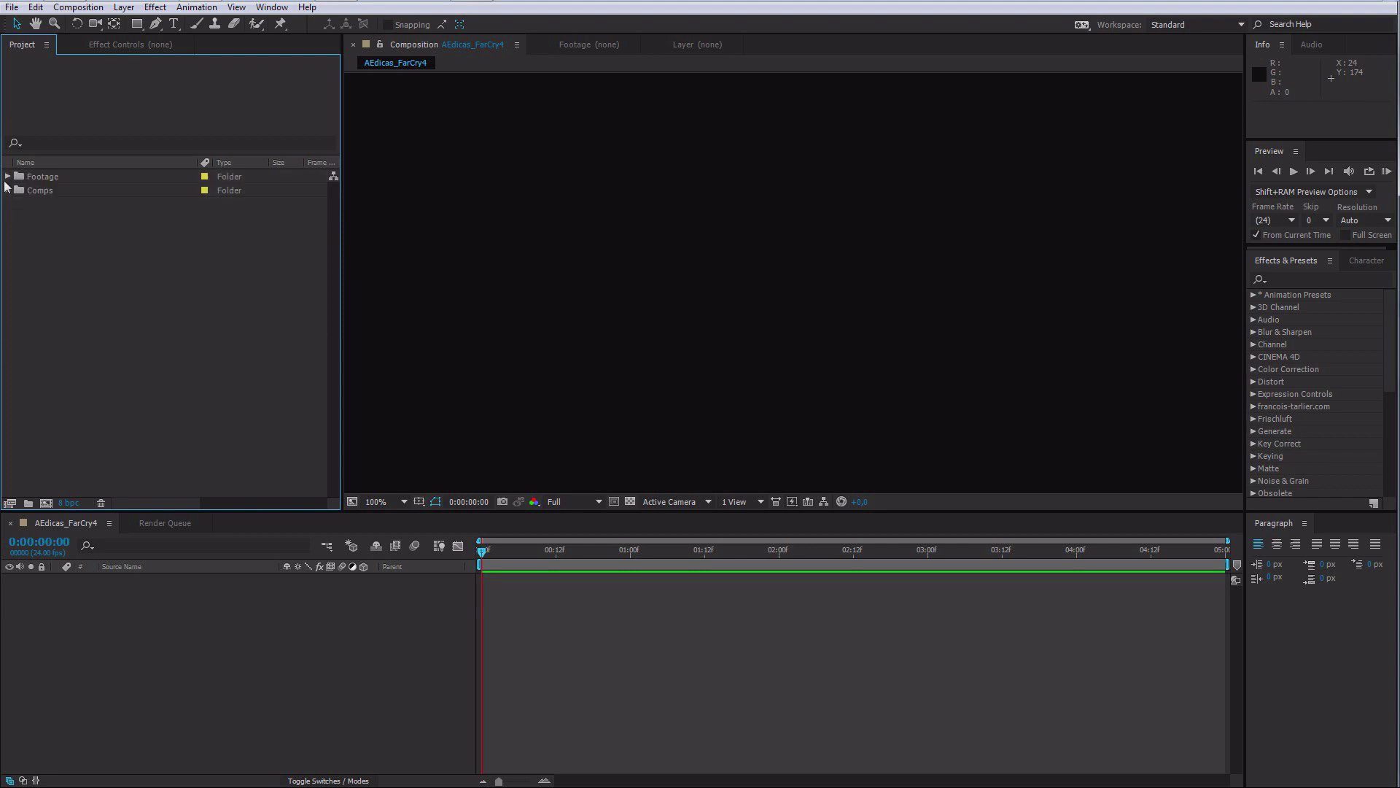
Step: Add the AEdicasStroke, AEdicasSand and AEdicasDetails footage from the AEdicas_FarCry_2 Layers folder to the AEdicas_FarCry4 composition
click(263, 689)
click(22, 204)
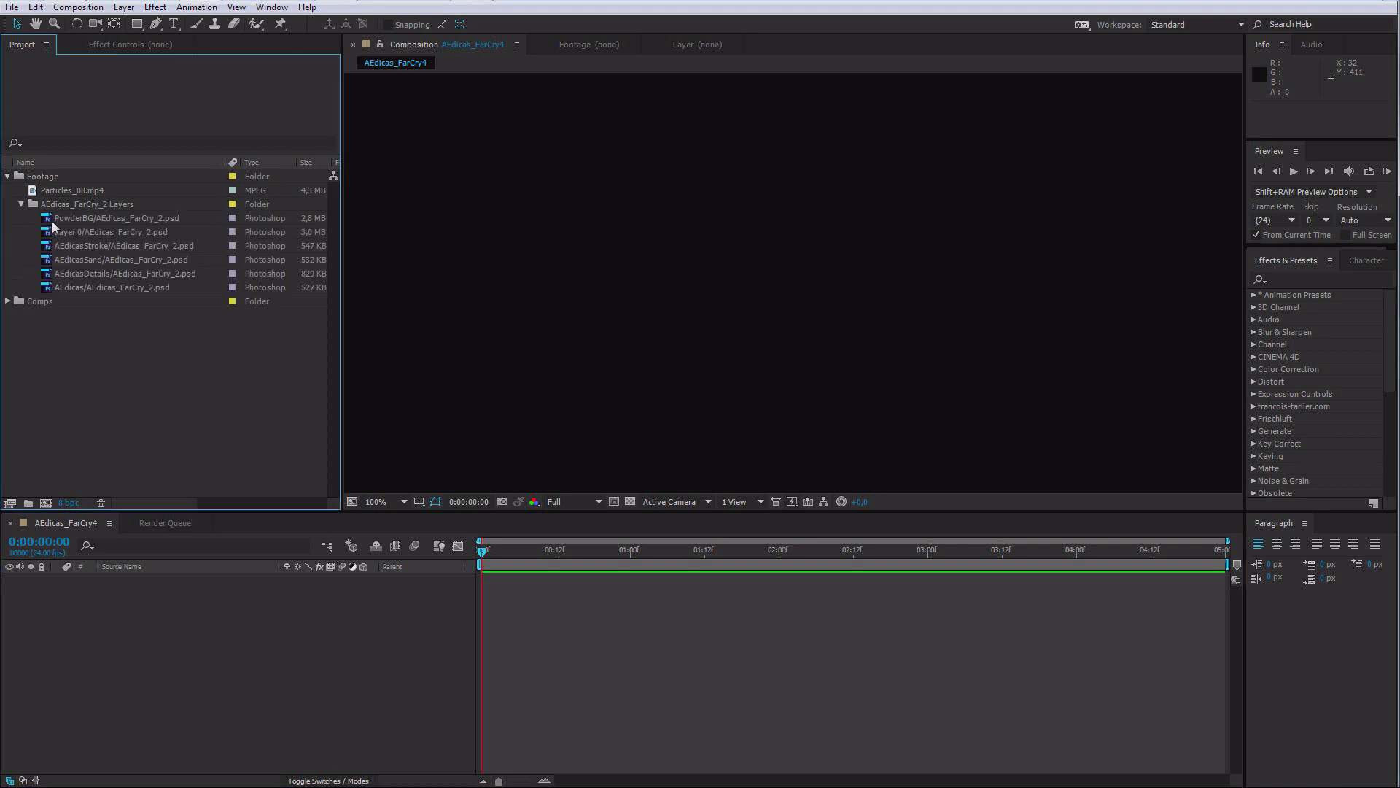
click(83, 246)
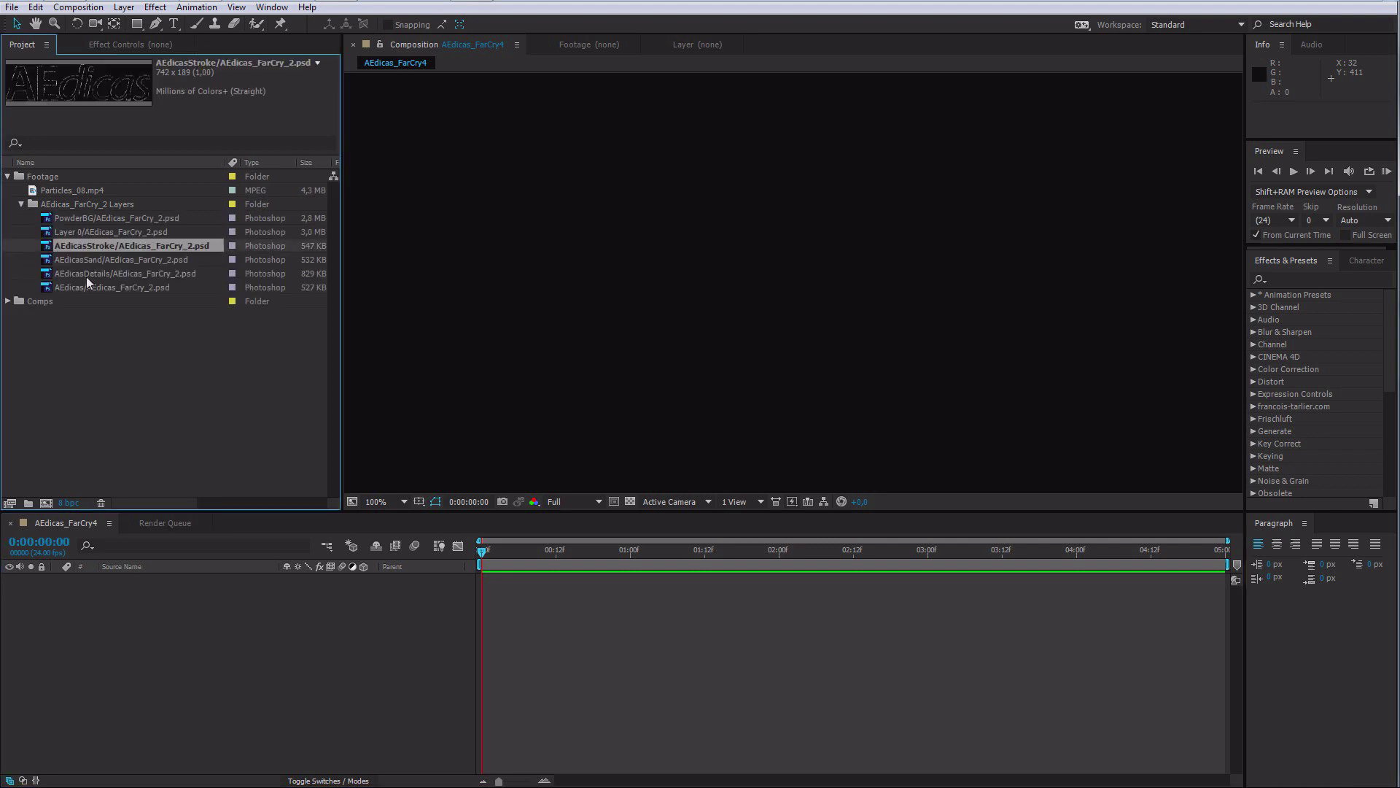
shift+click(85, 272)
drag(93, 251, 226, 641)
Step: Move the three logo layers together about 22 px right and 34 px up, slightly above the frame's centre
key(comma)
drag(819, 292, 822, 283)
drag(822, 278, 824, 278)
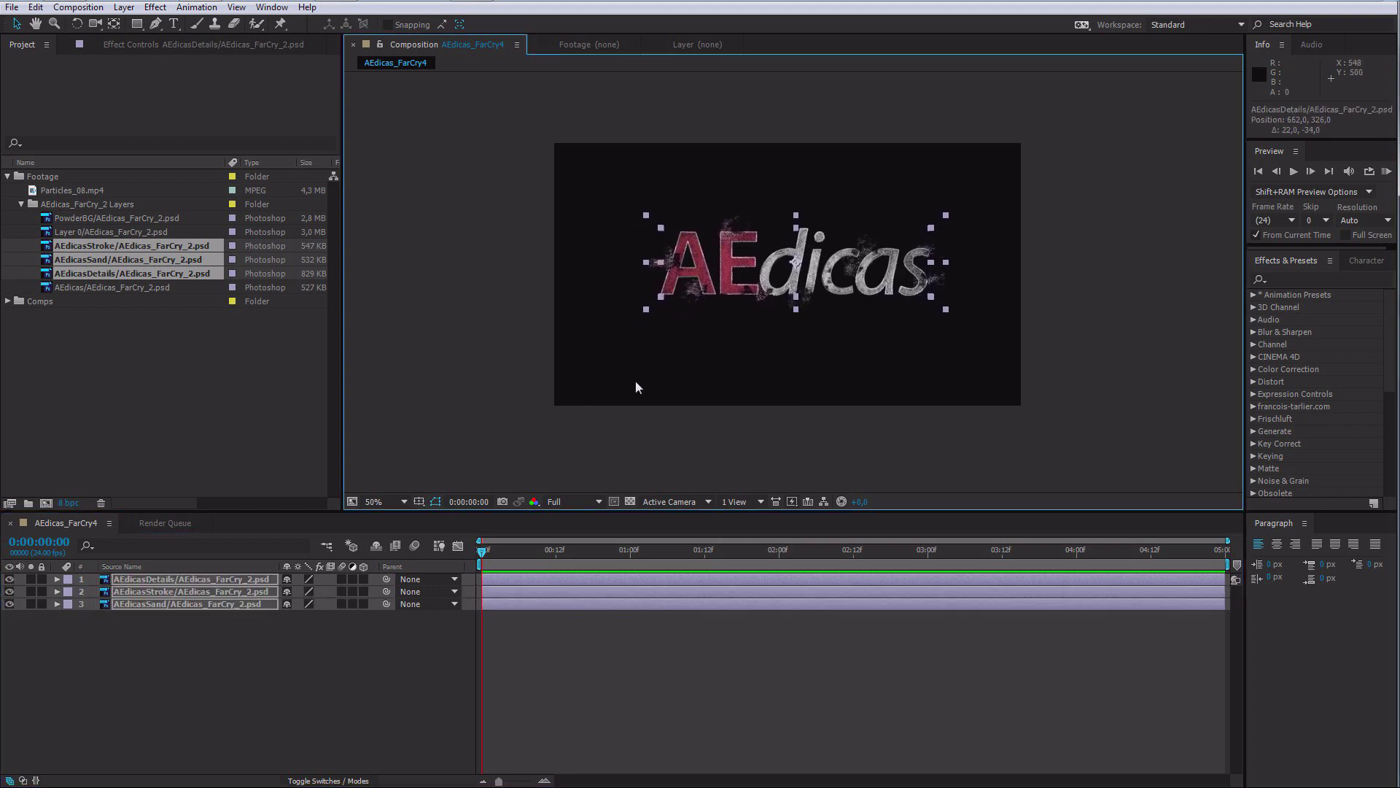
Step: Set the scale of all three logo layers to 85%
key(s)
drag(313, 591, 291, 593)
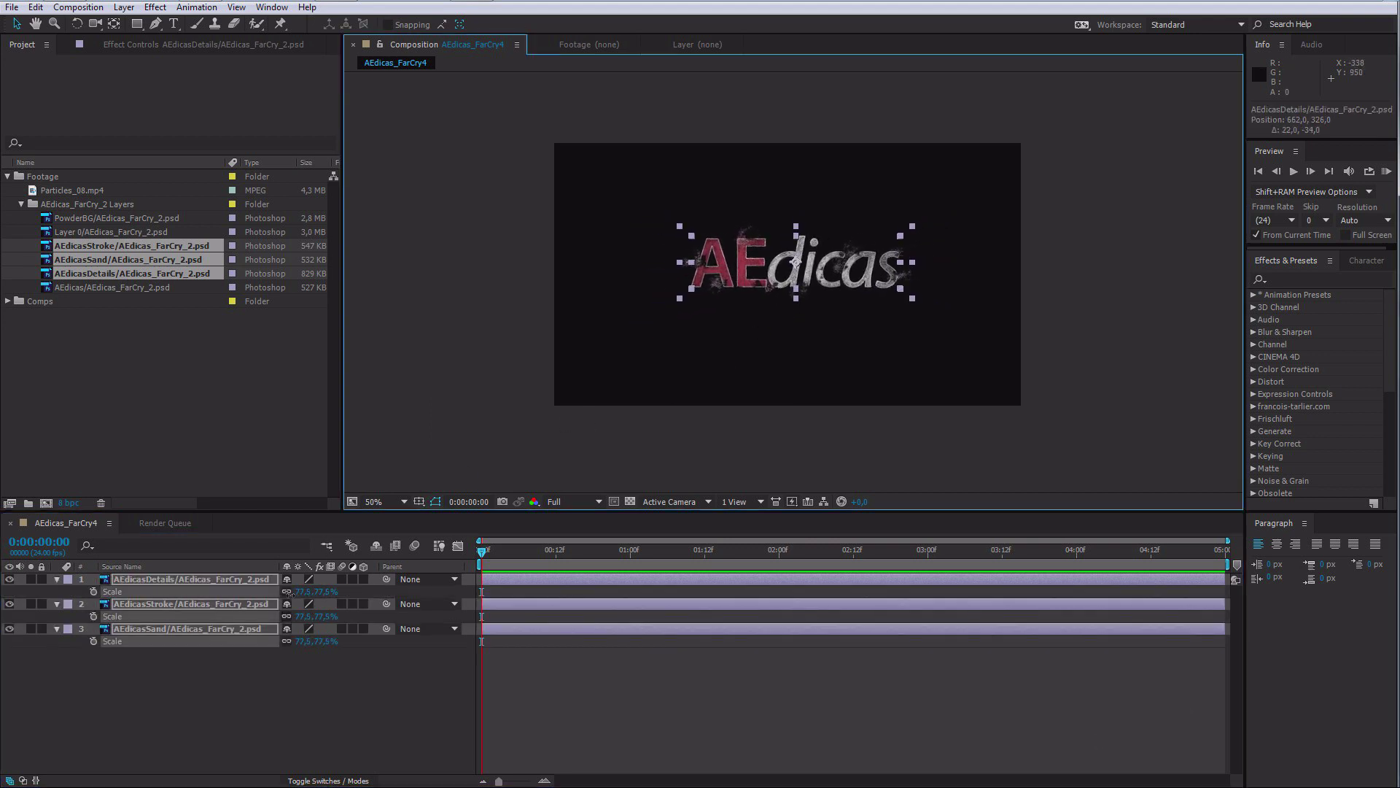
click(315, 591)
text(85)
key(Return)
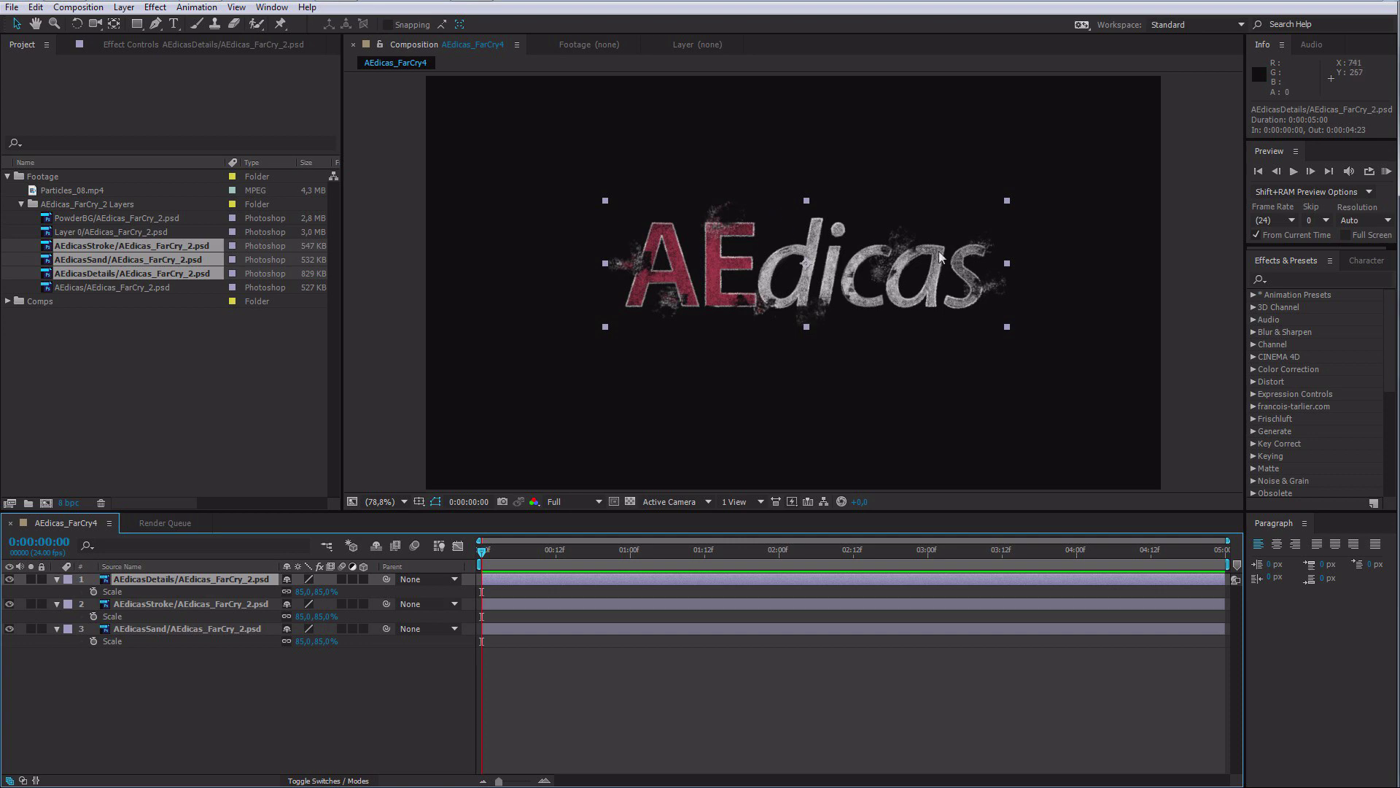
Step: Pre-compose the AEdicasDetails layer as AEdicas_Details, moving all attributes into the new composition
click(90, 672)
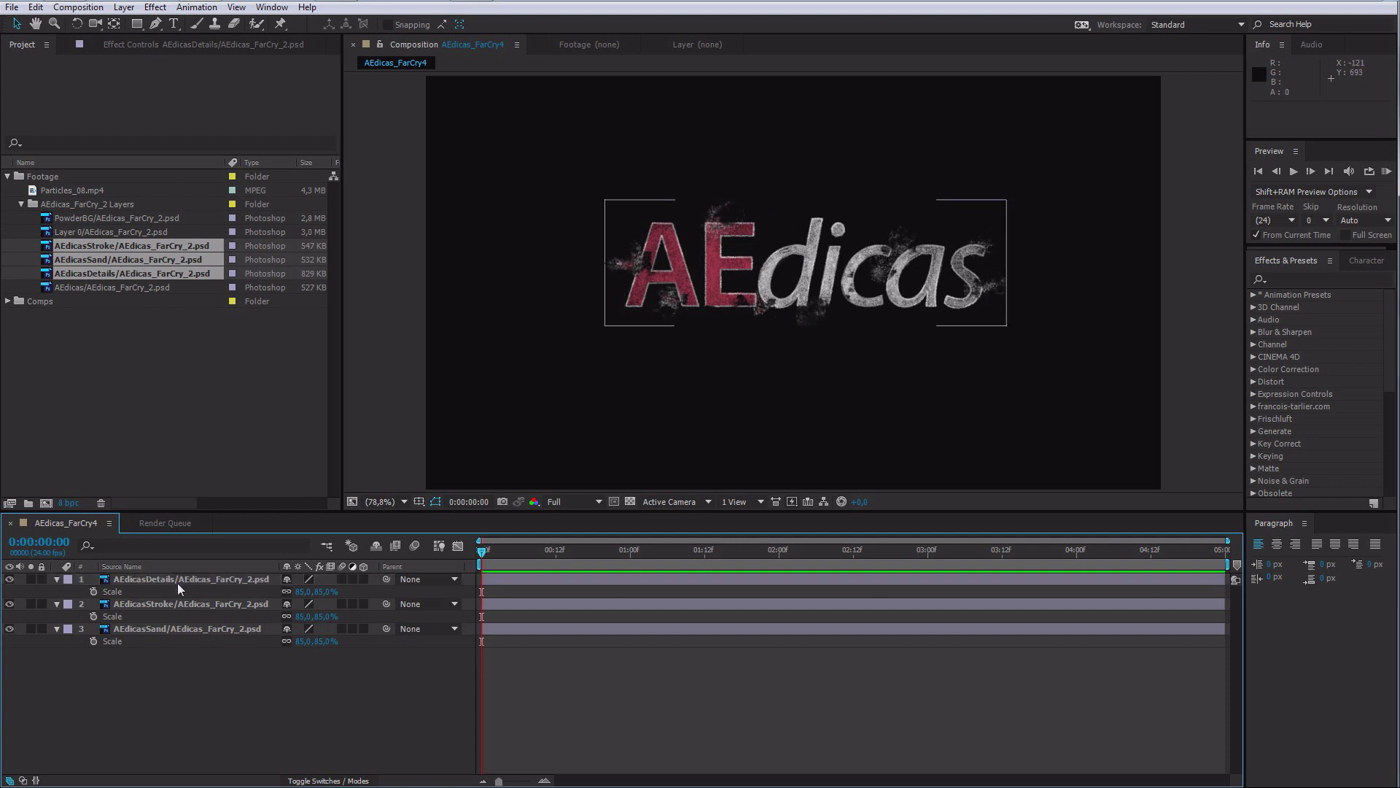
click(182, 580)
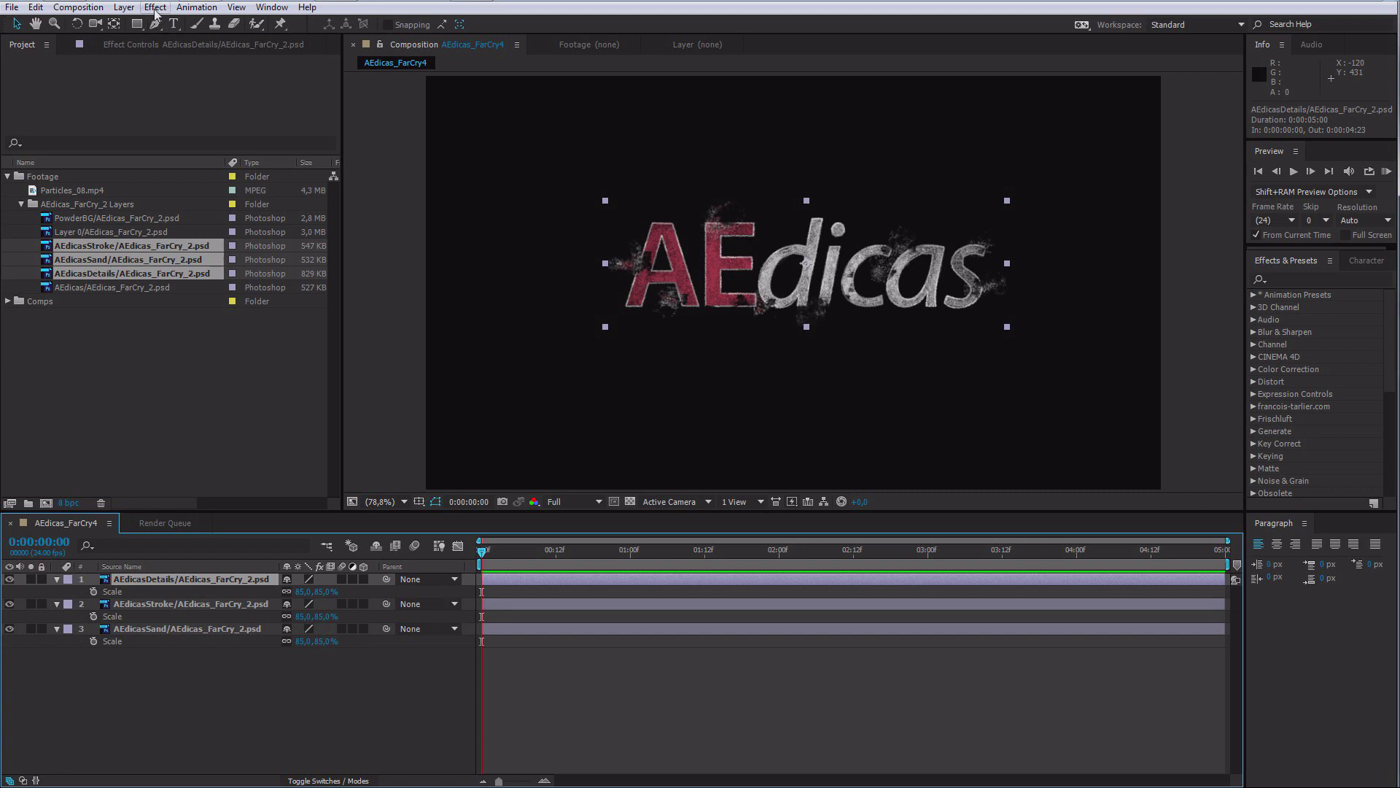
click(127, 10)
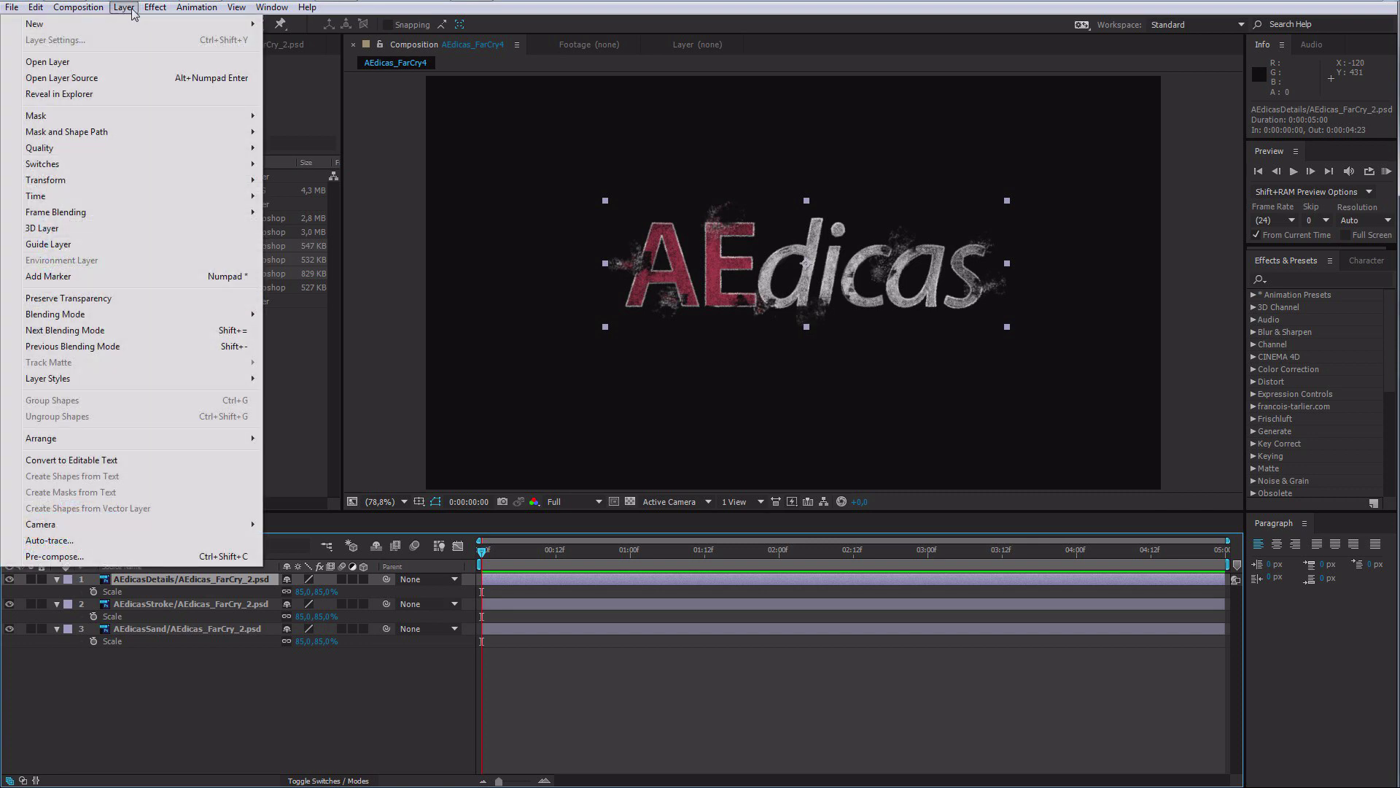
click(148, 9)
click(93, 10)
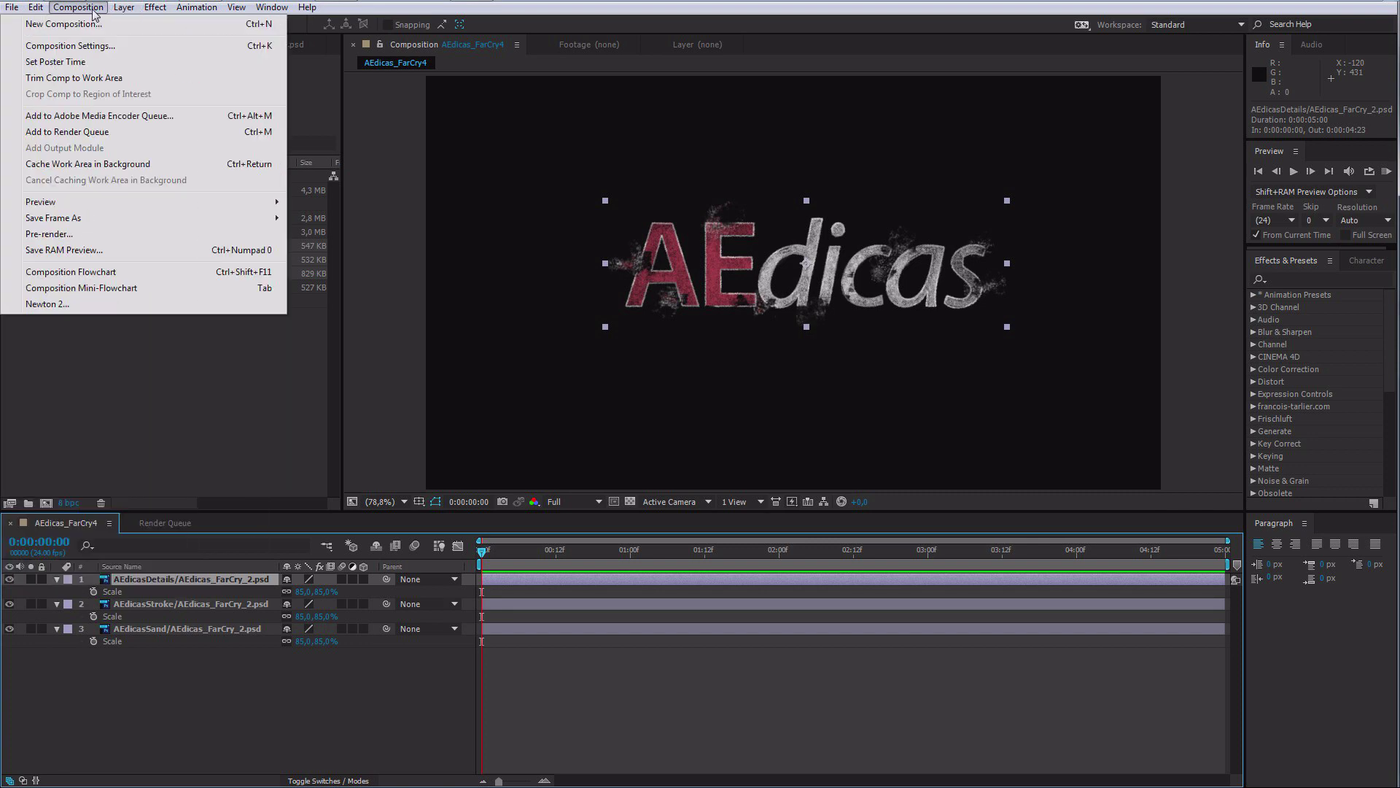
mouse_move(122, 13)
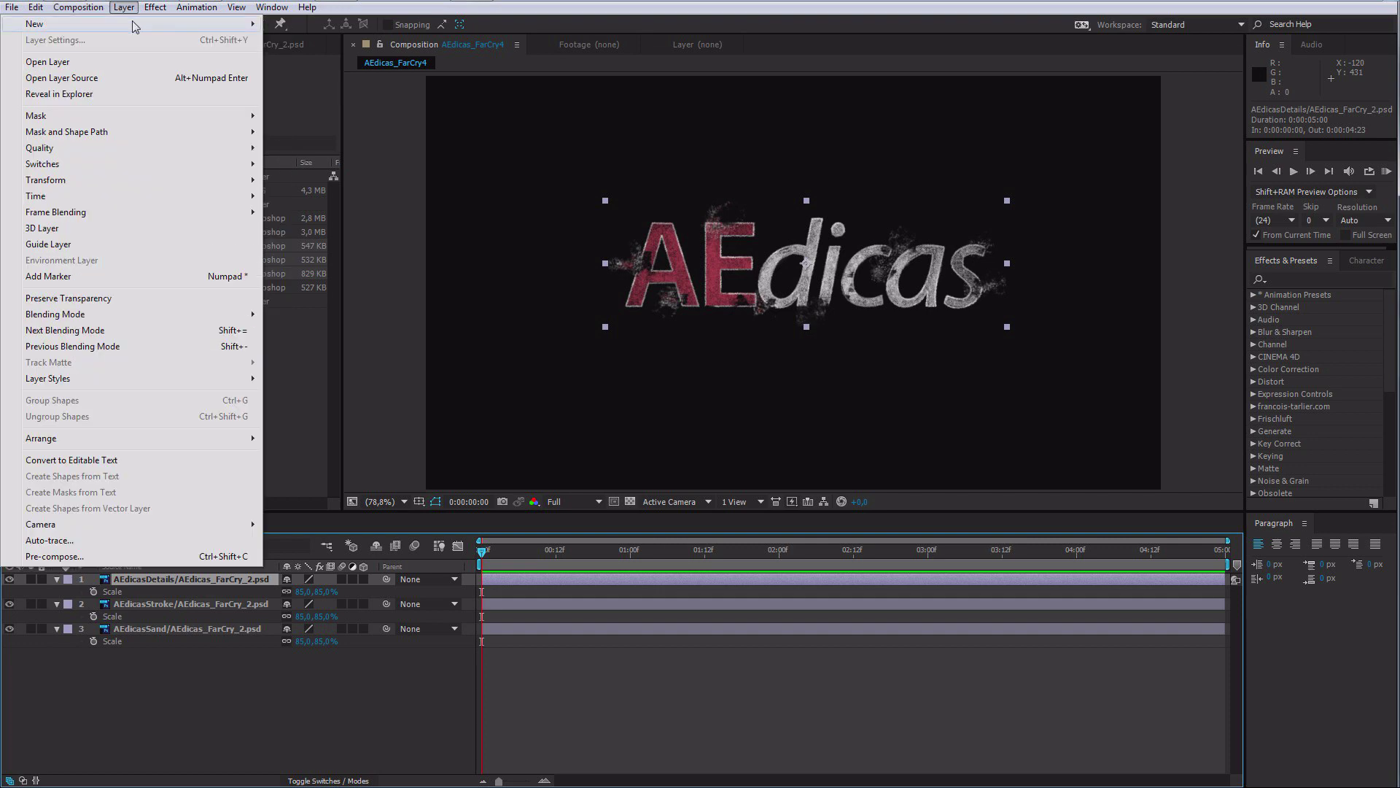
click(55, 556)
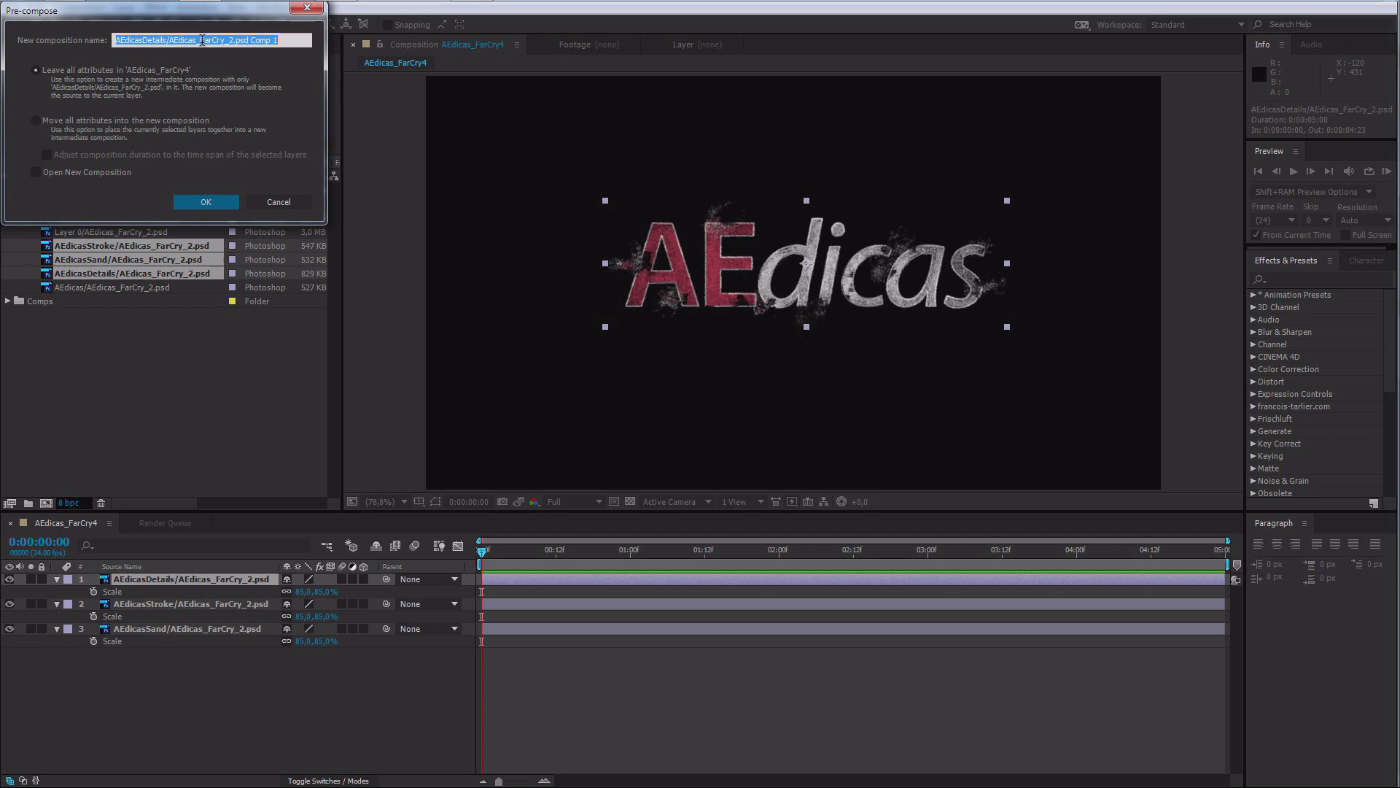
text(A)
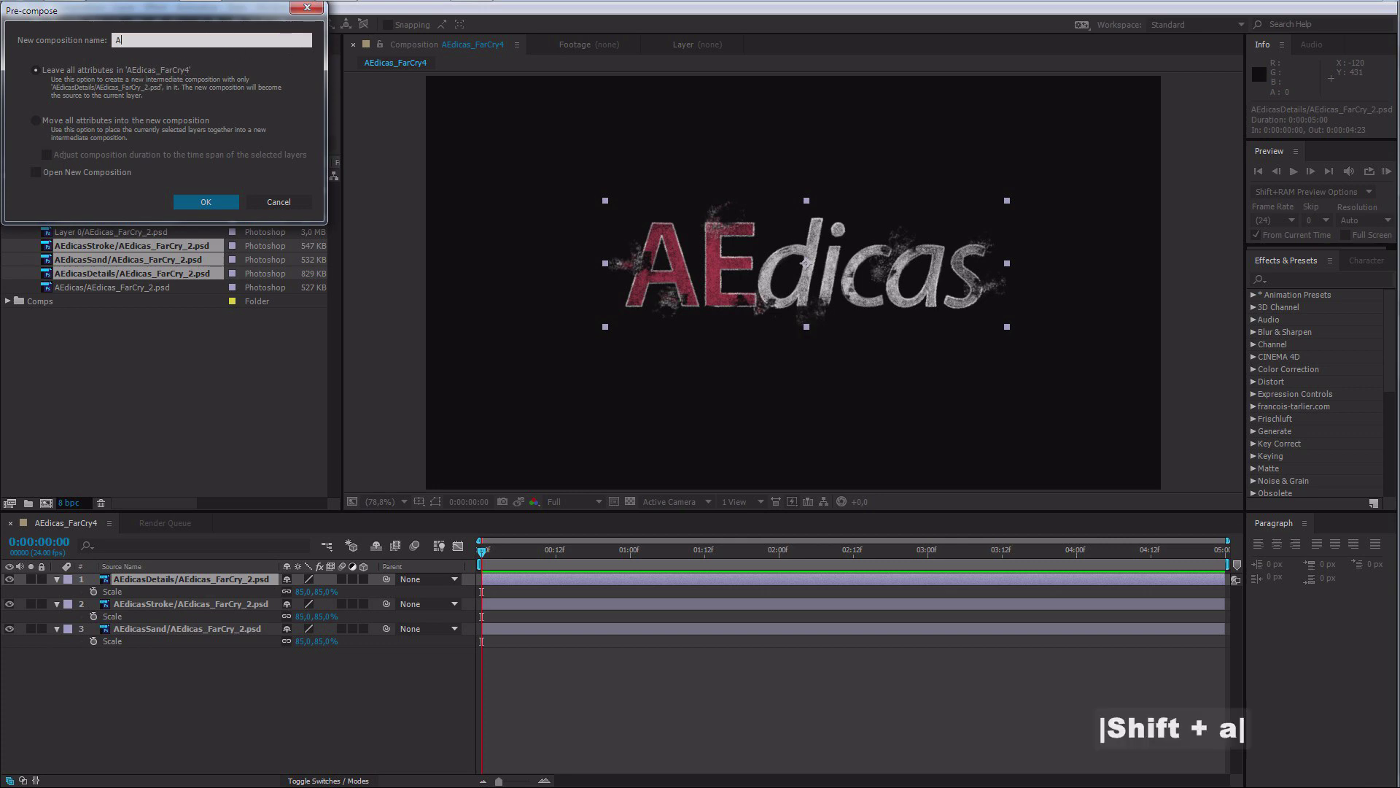
text(Edicas_Details)
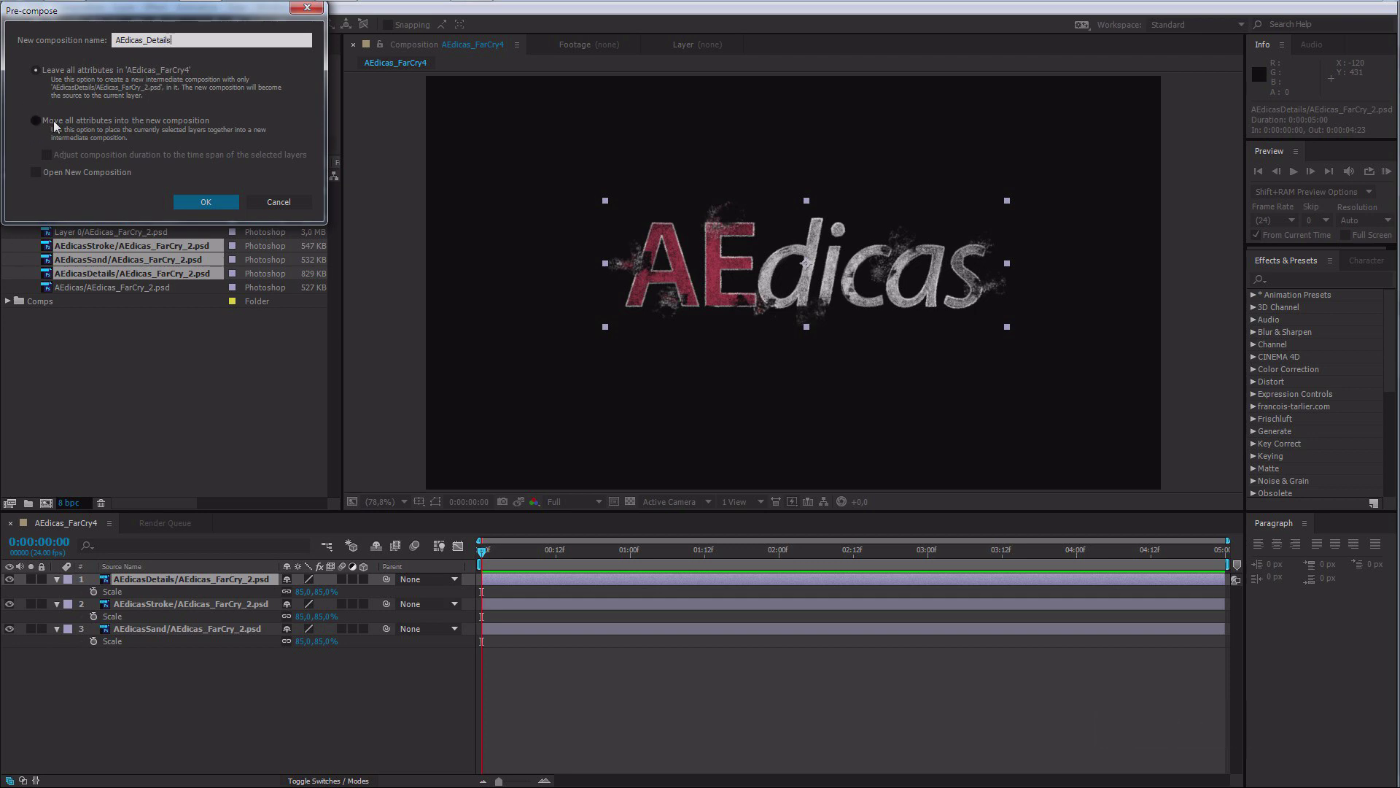
click(139, 121)
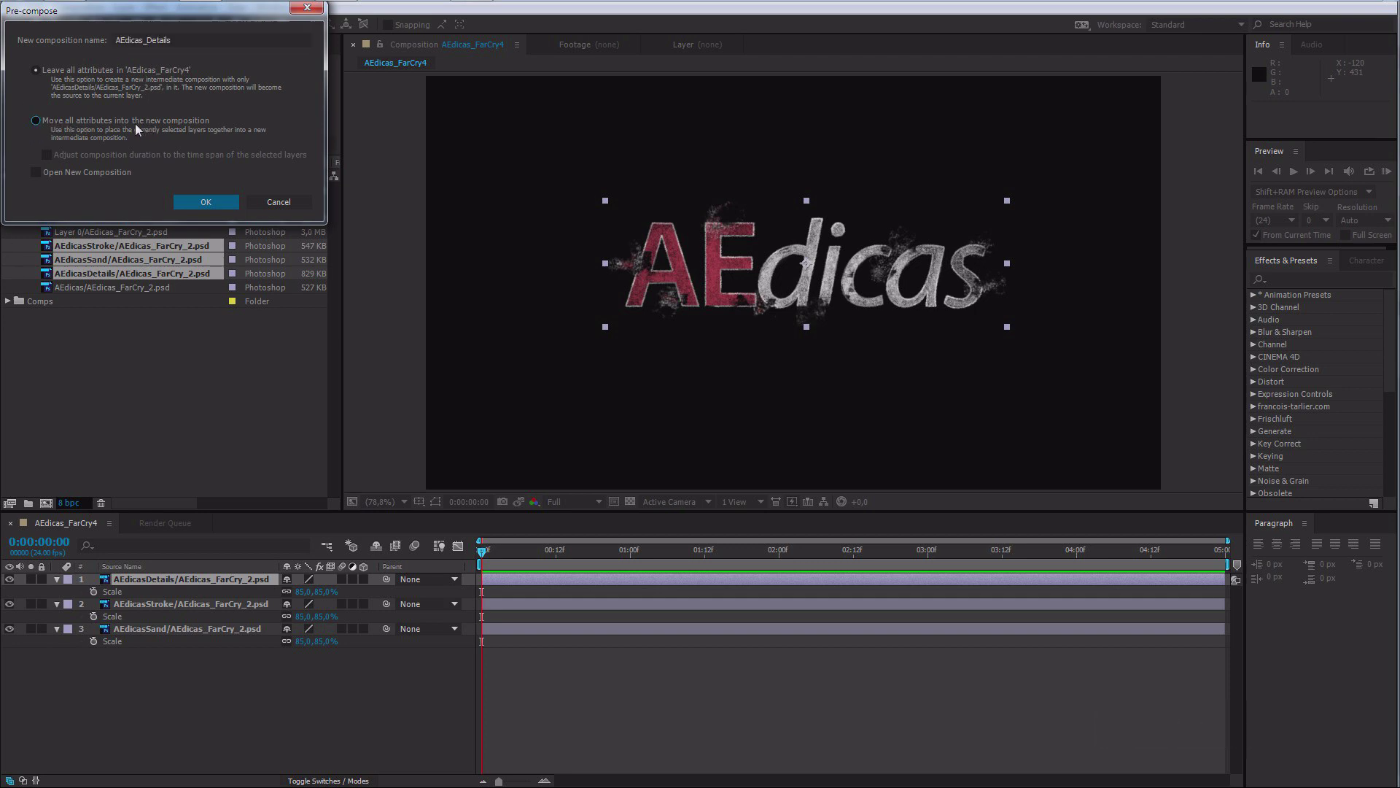
click(206, 202)
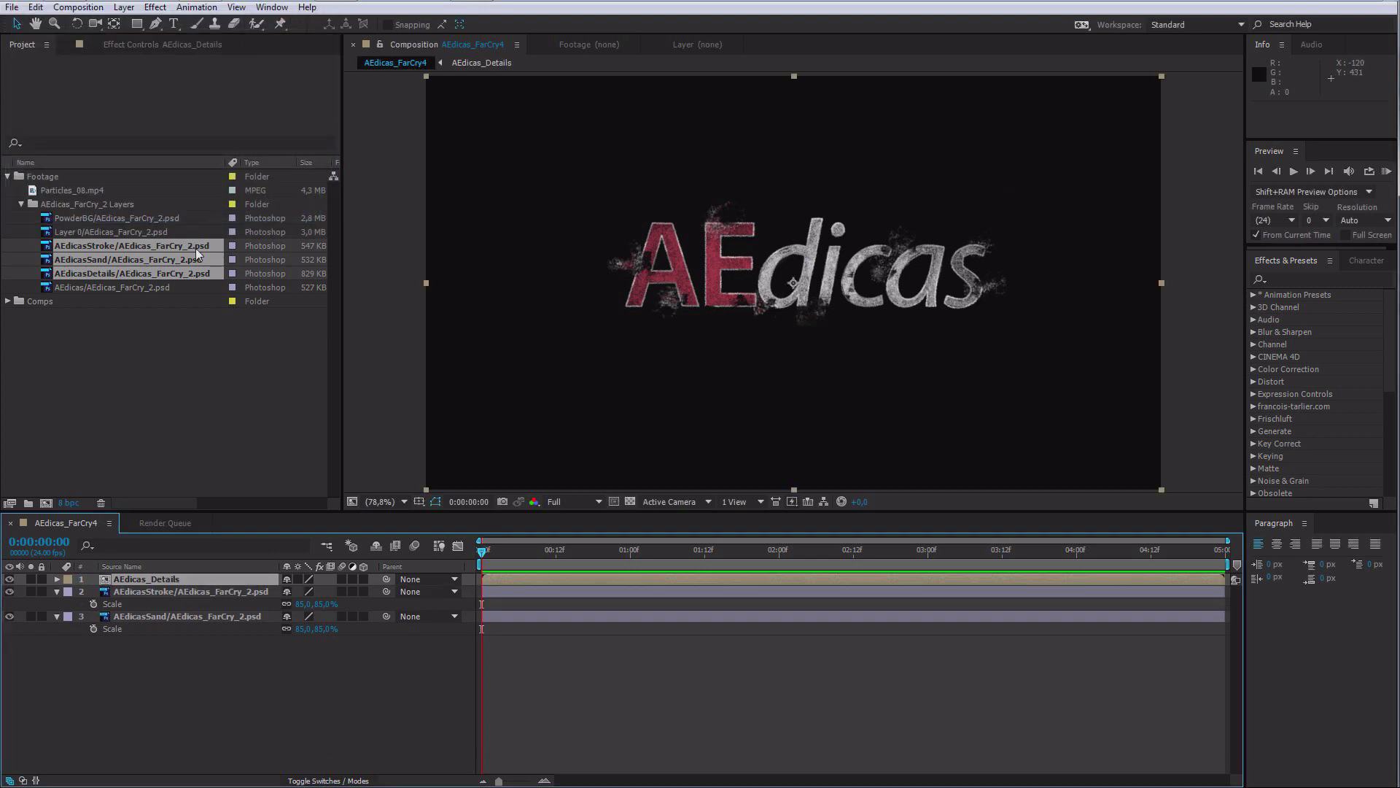
click(159, 655)
click(181, 579)
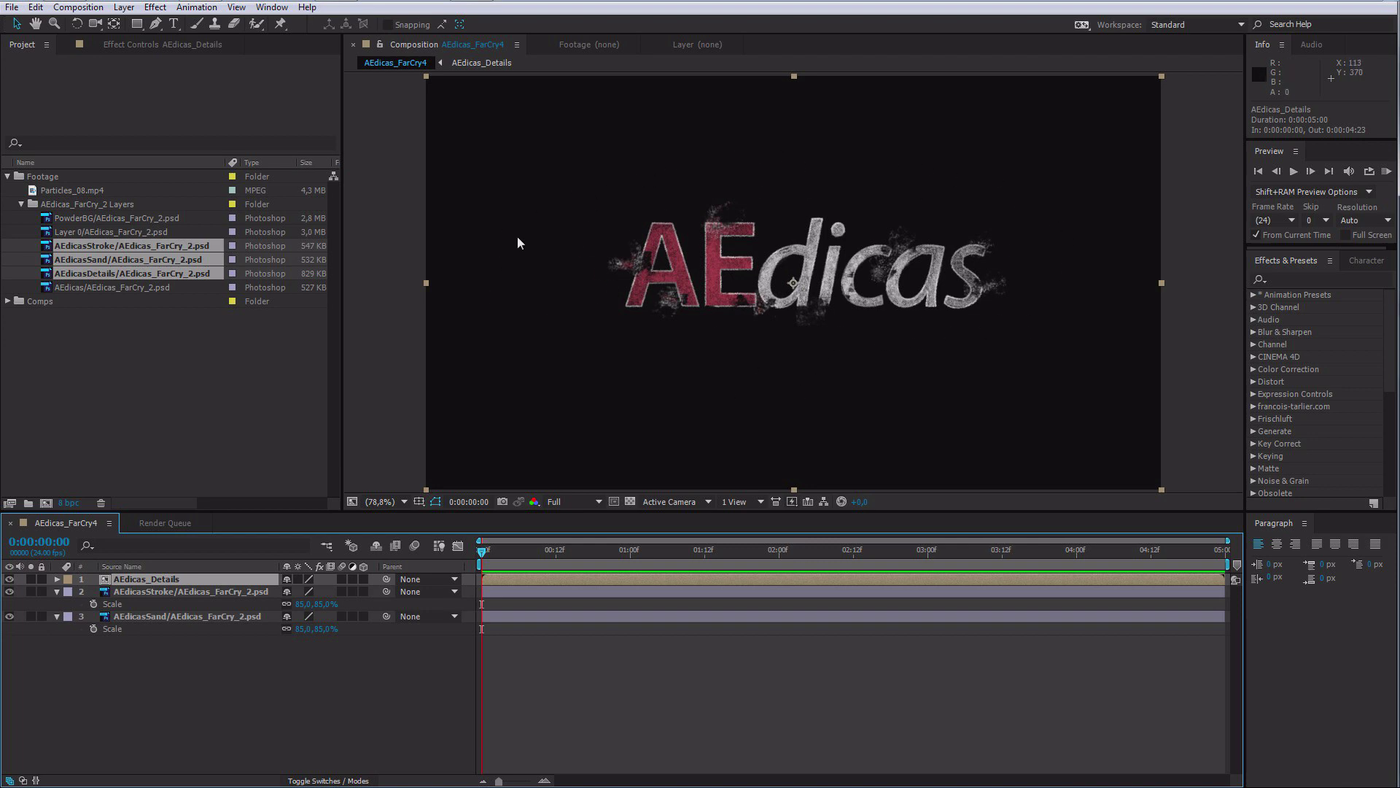
Step: Pre-compose the AEdicasStroke layer as AEdicas_STROKE, moving all attributes into the new composition
click(123, 593)
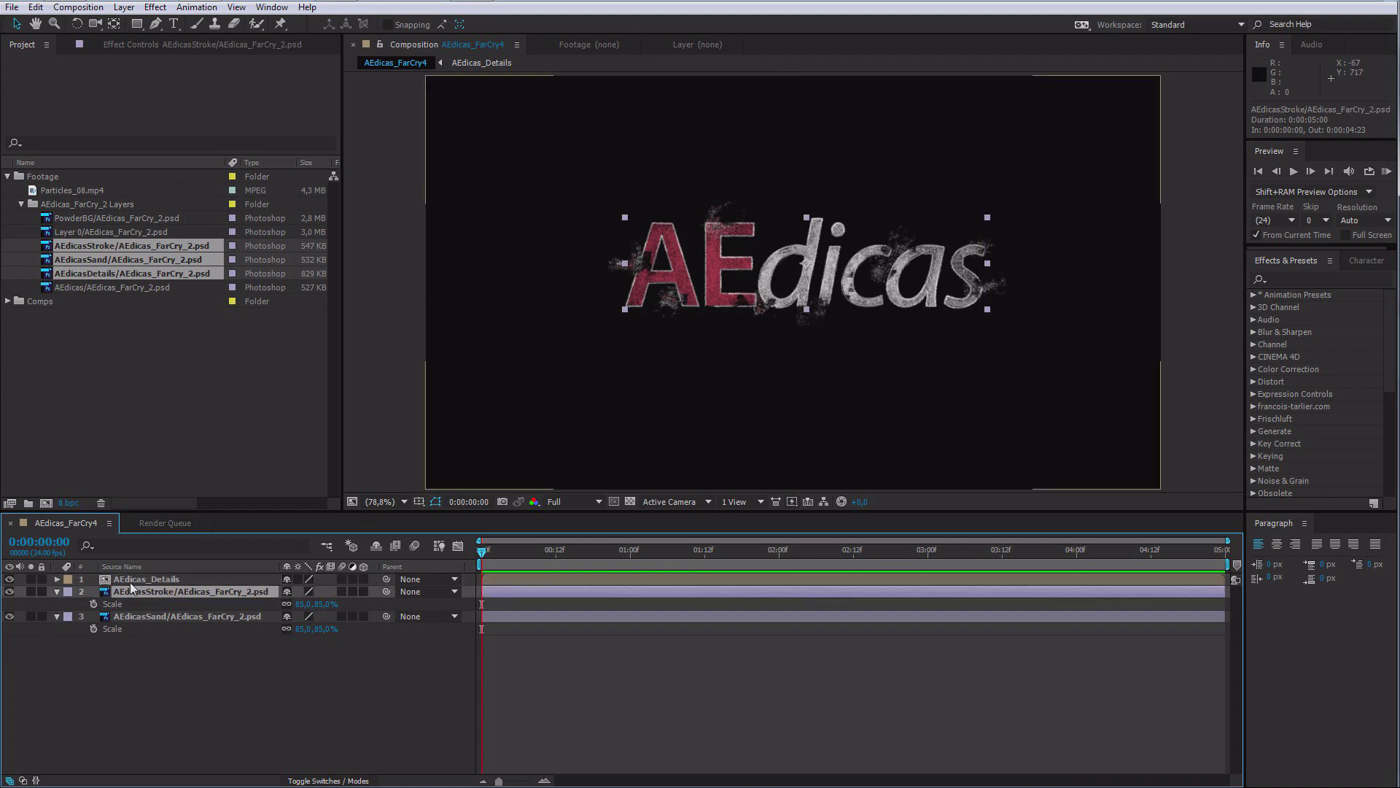
key(ctrl+shift+c)
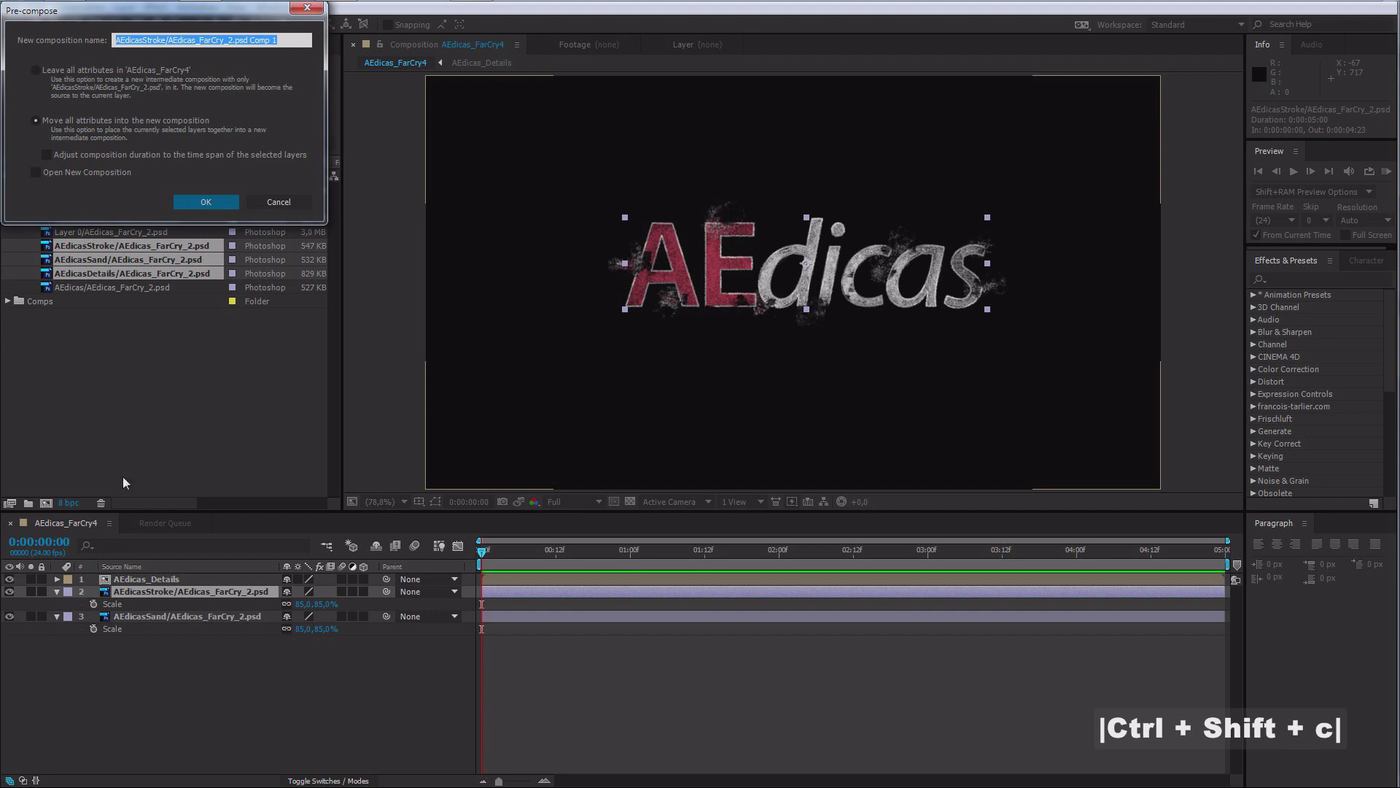
text(AEdicas_STROKE)
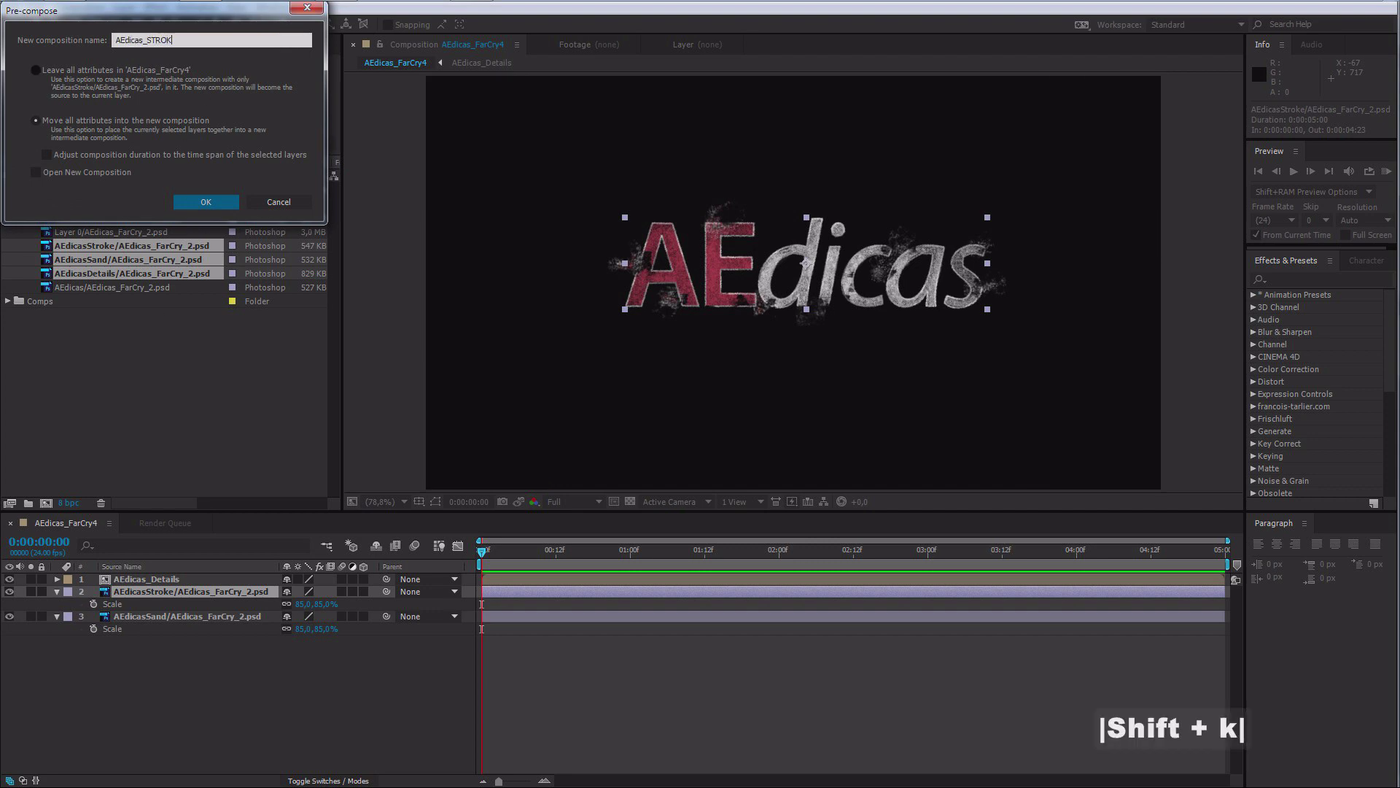
key(Return)
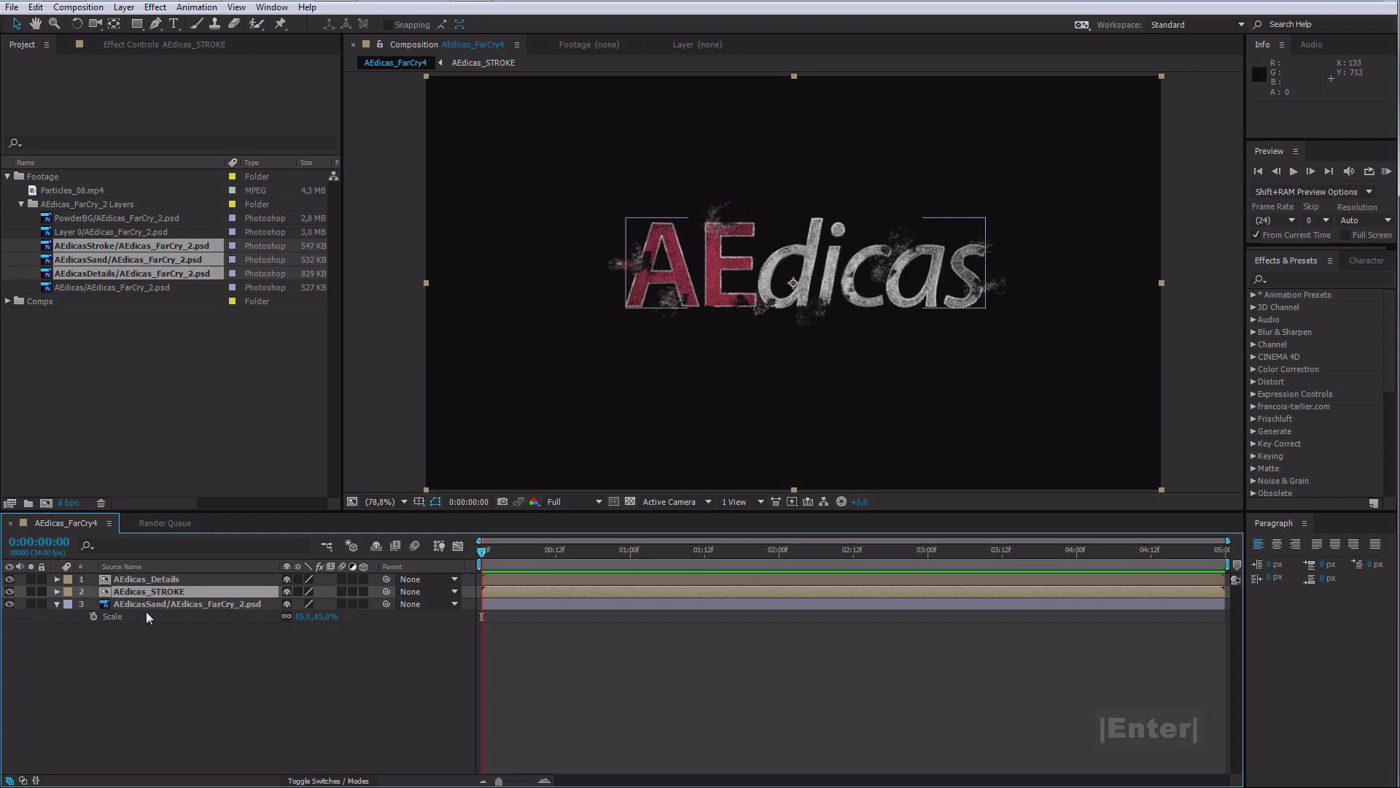
Step: Pre-compose the AEdicasSand layer as AEdicas_SAND, moving all attributes into the new composition
click(142, 603)
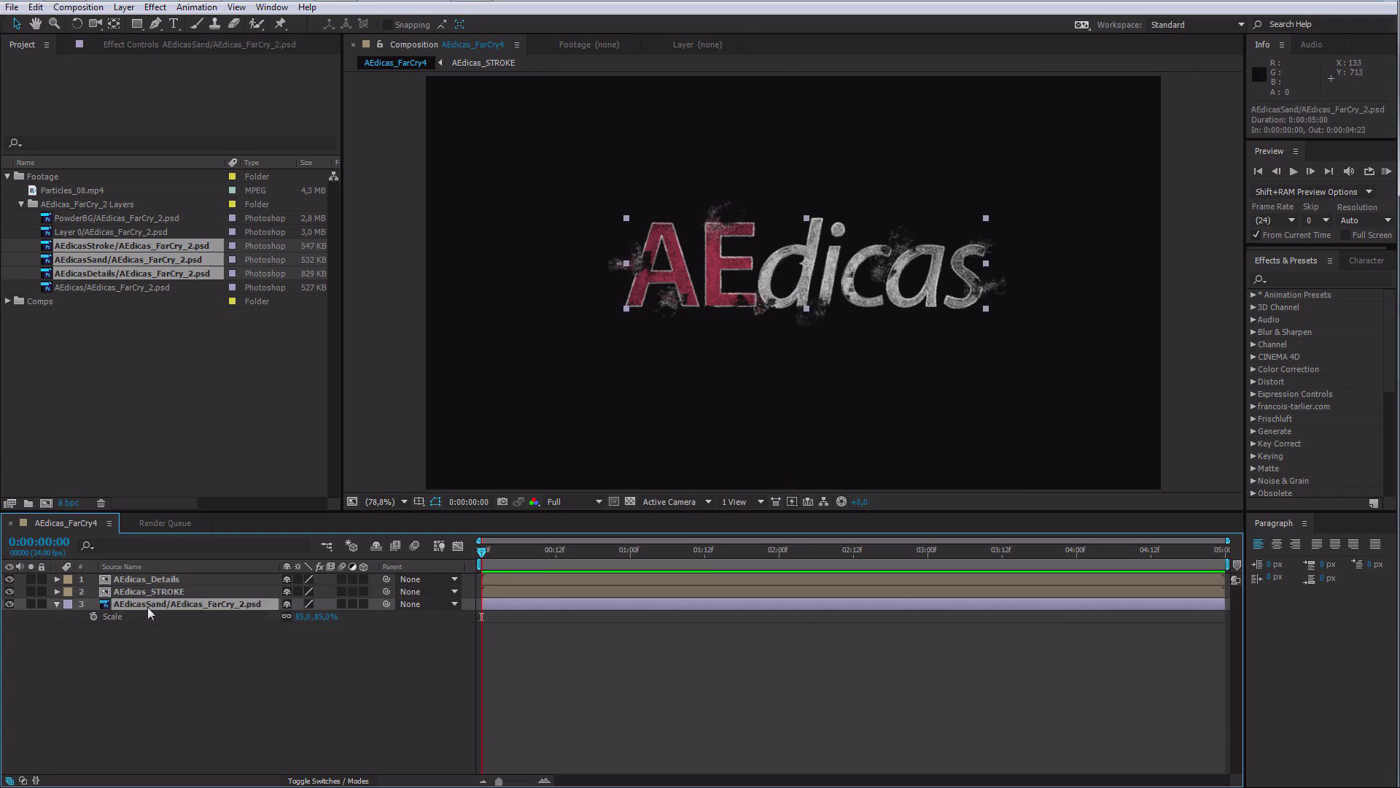
click(149, 592)
click(142, 604)
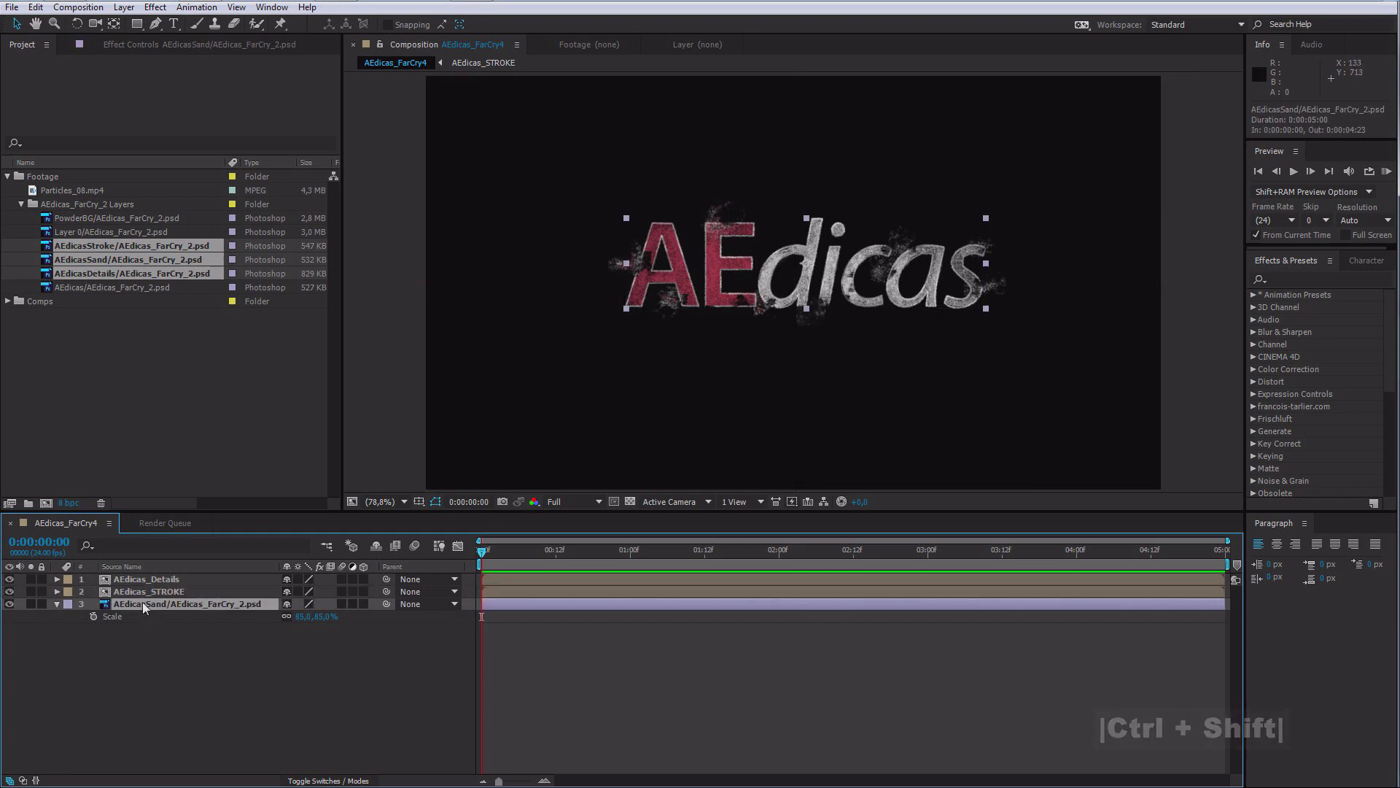
key(ctrl+shift+c)
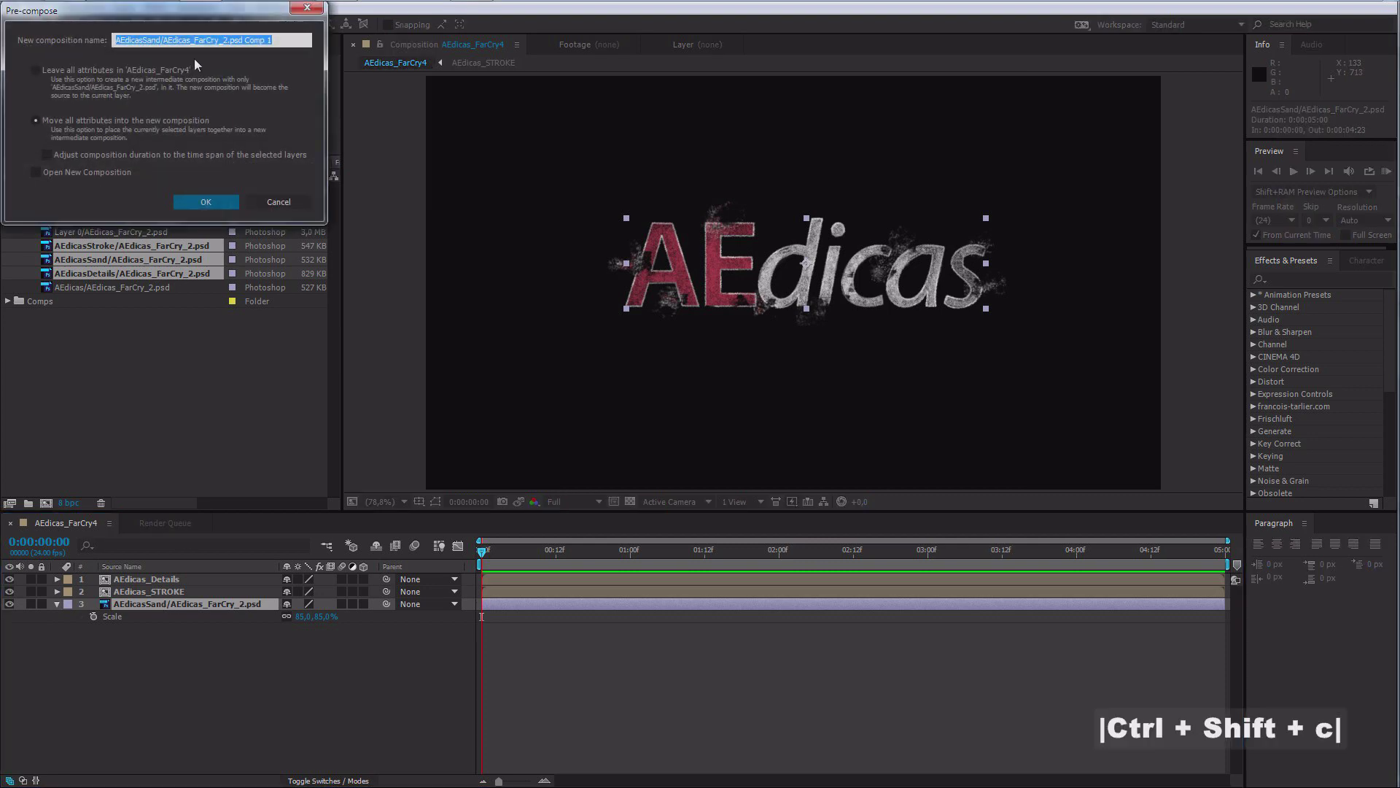
text(AEdicas_SAND)
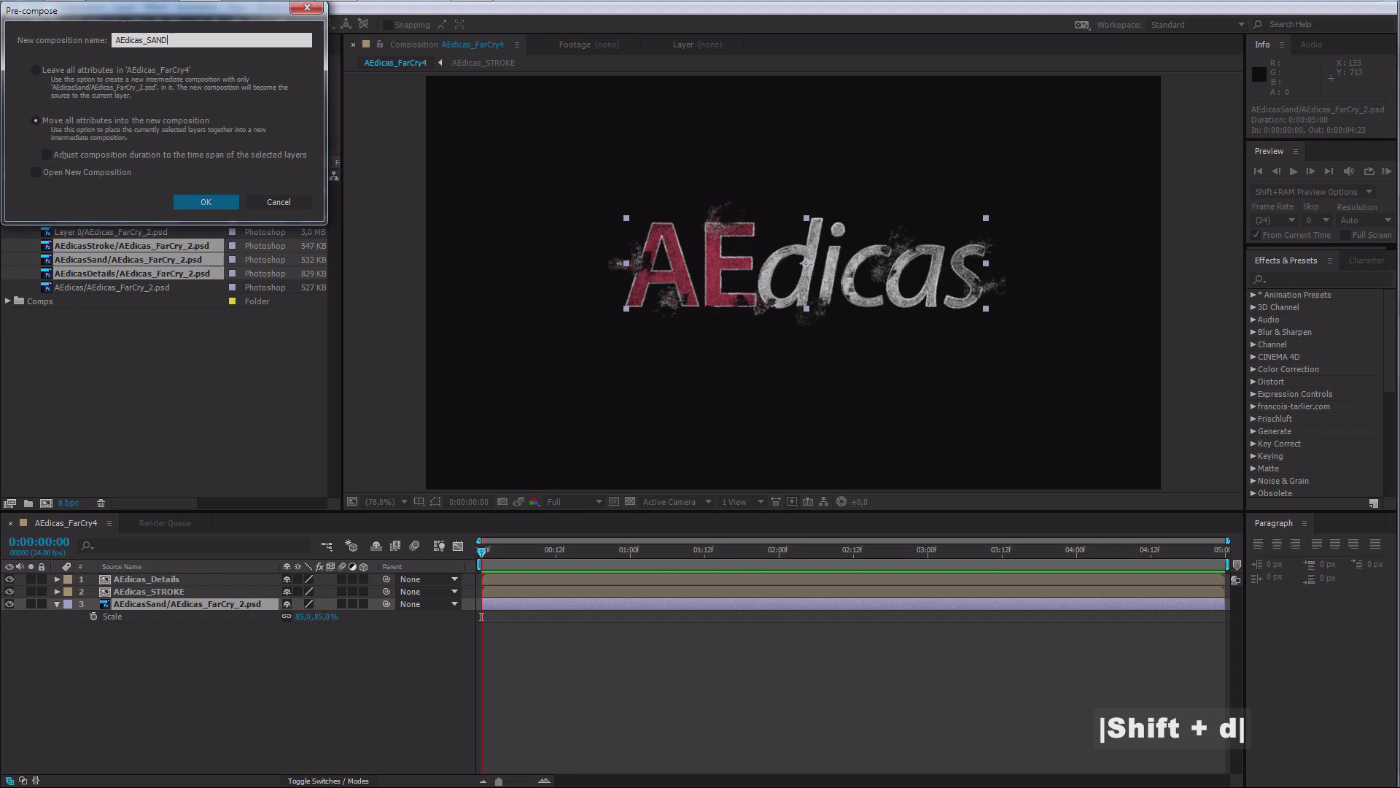
key(Return)
click(146, 706)
click(168, 607)
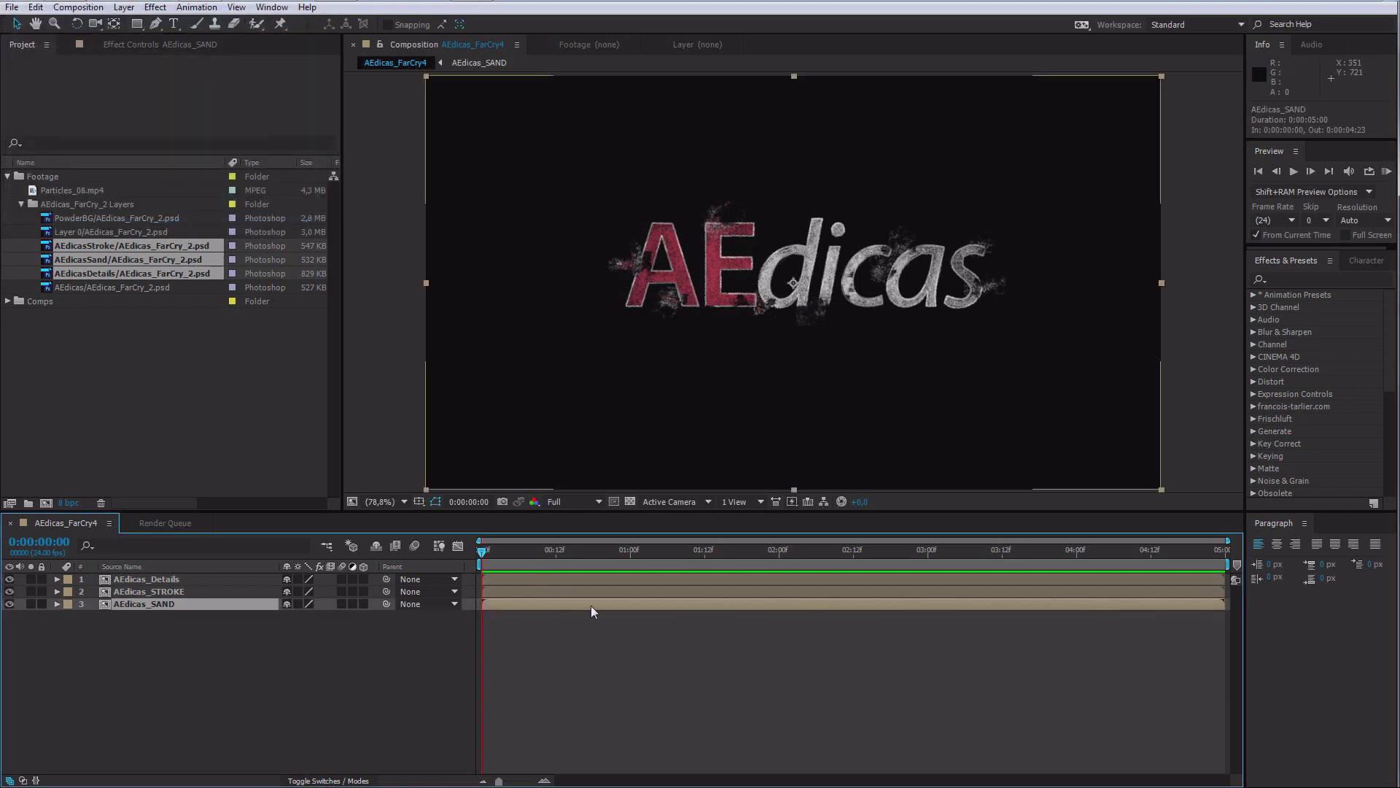
Step: Add a black solid at the composition's full size above the three logo pre-compositions
click(777, 679)
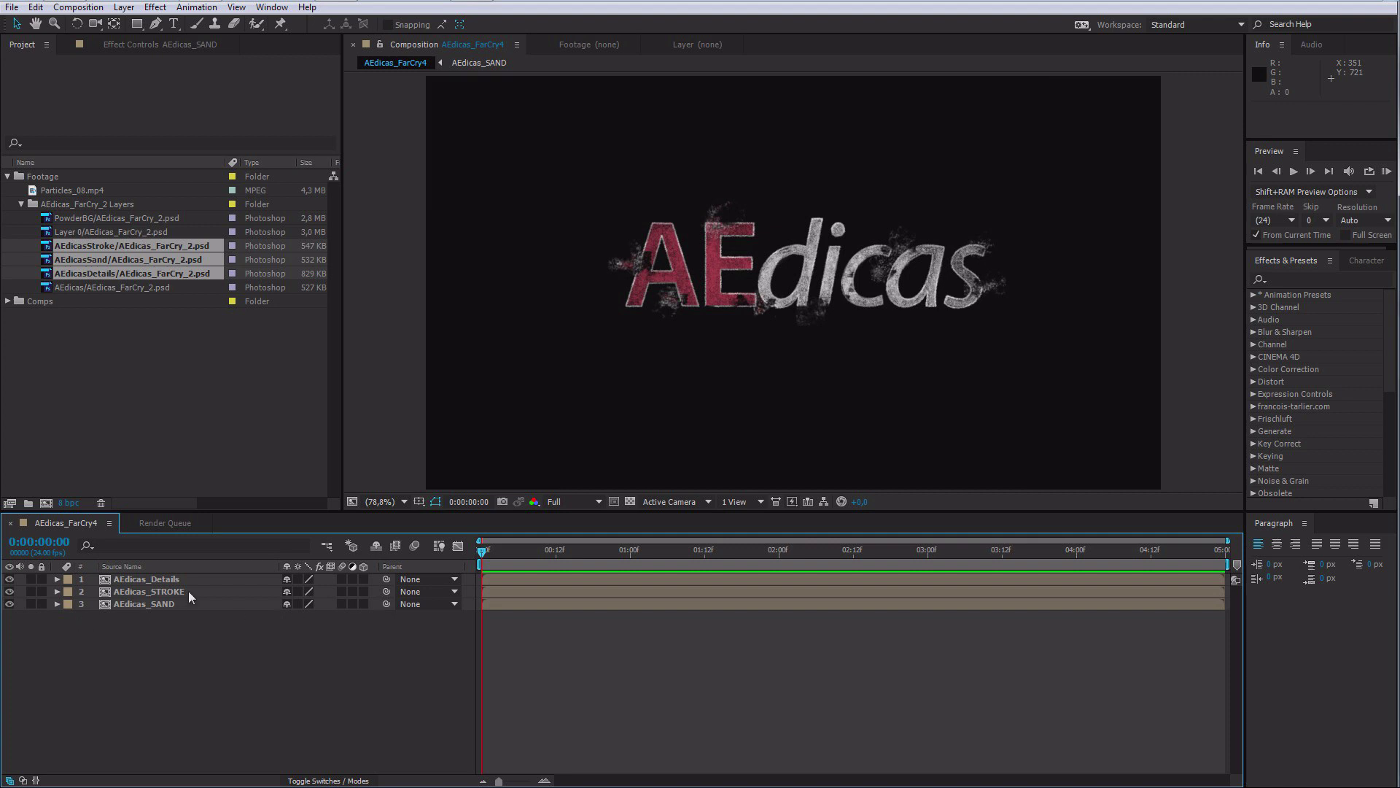
key(ctrl+y)
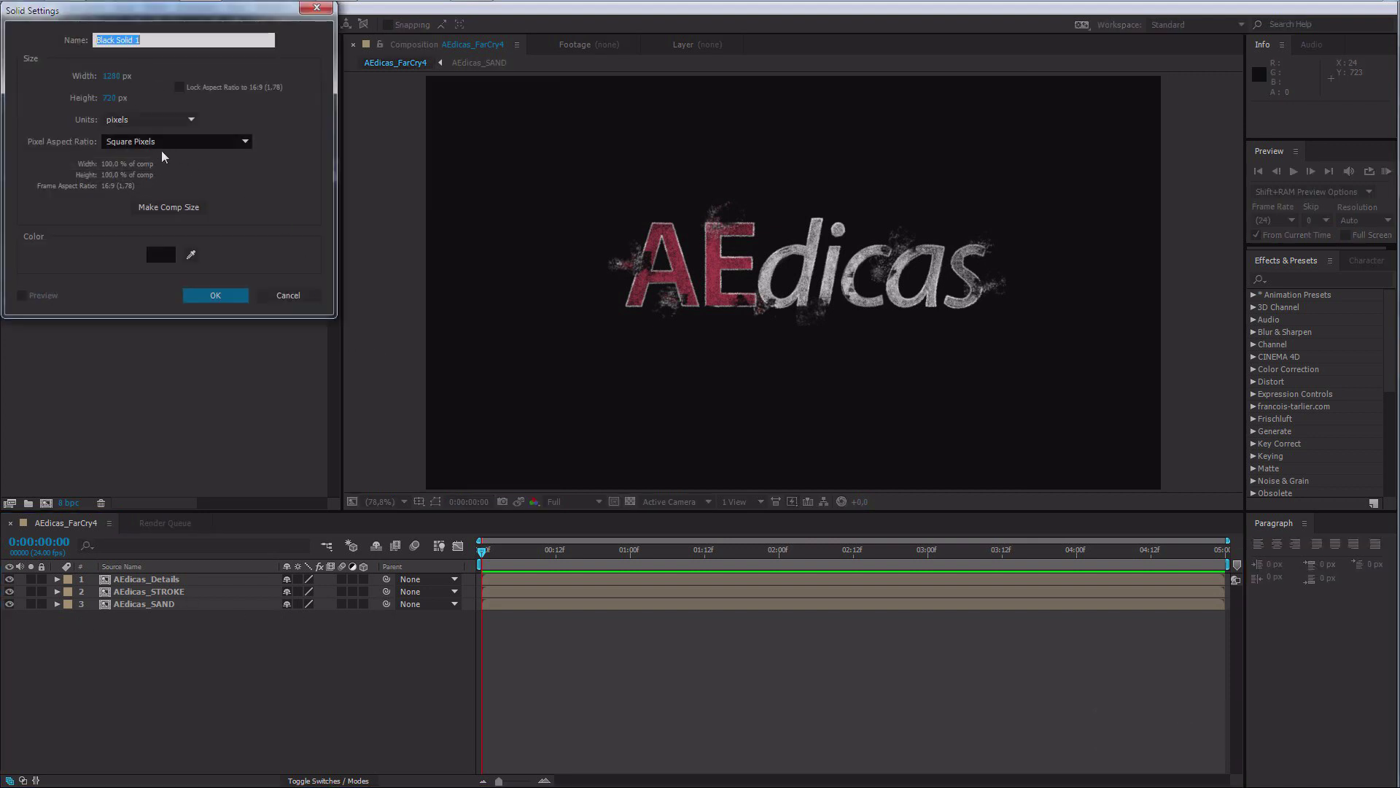
click(215, 295)
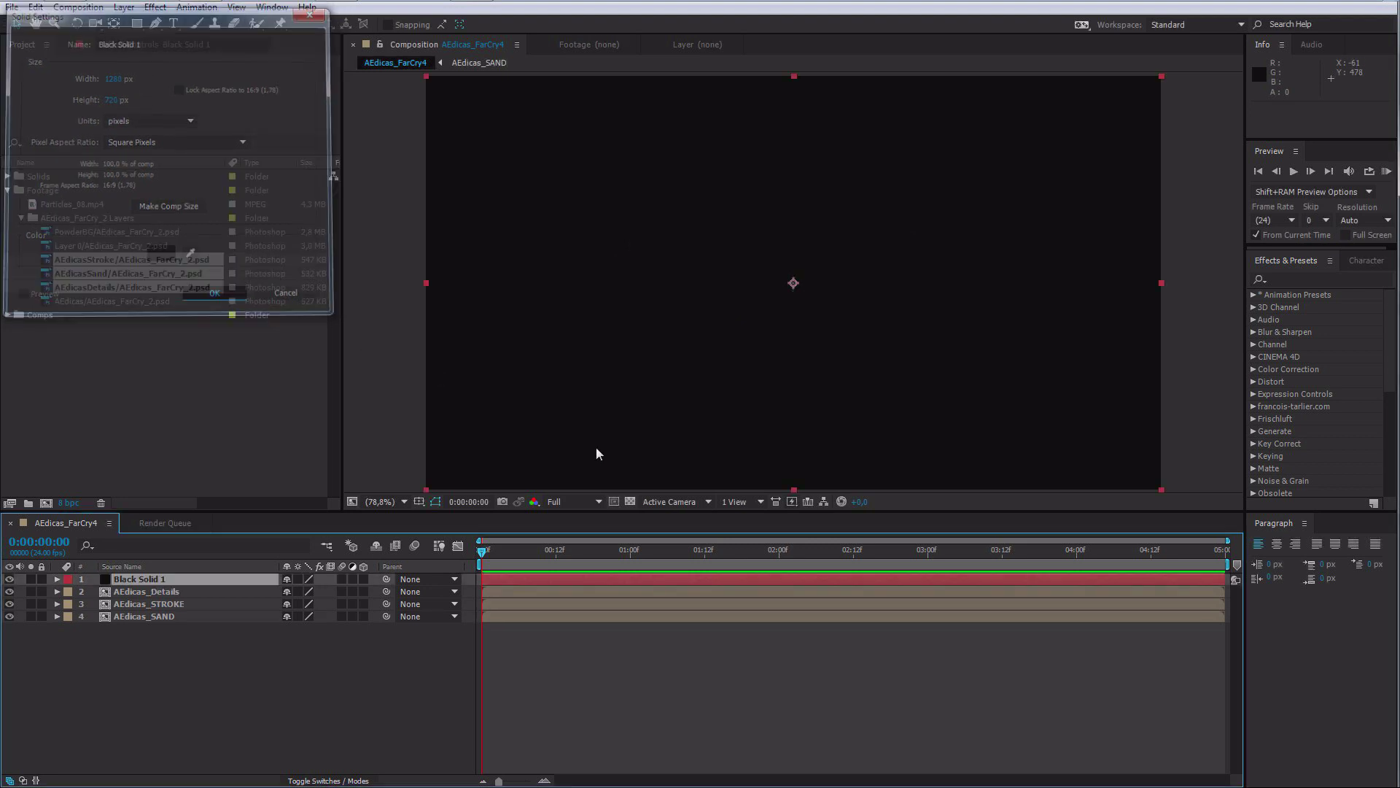
Step: Rename the Black Solid 1 layer as SAND
click(181, 659)
click(166, 579)
click(206, 565)
key(Return)
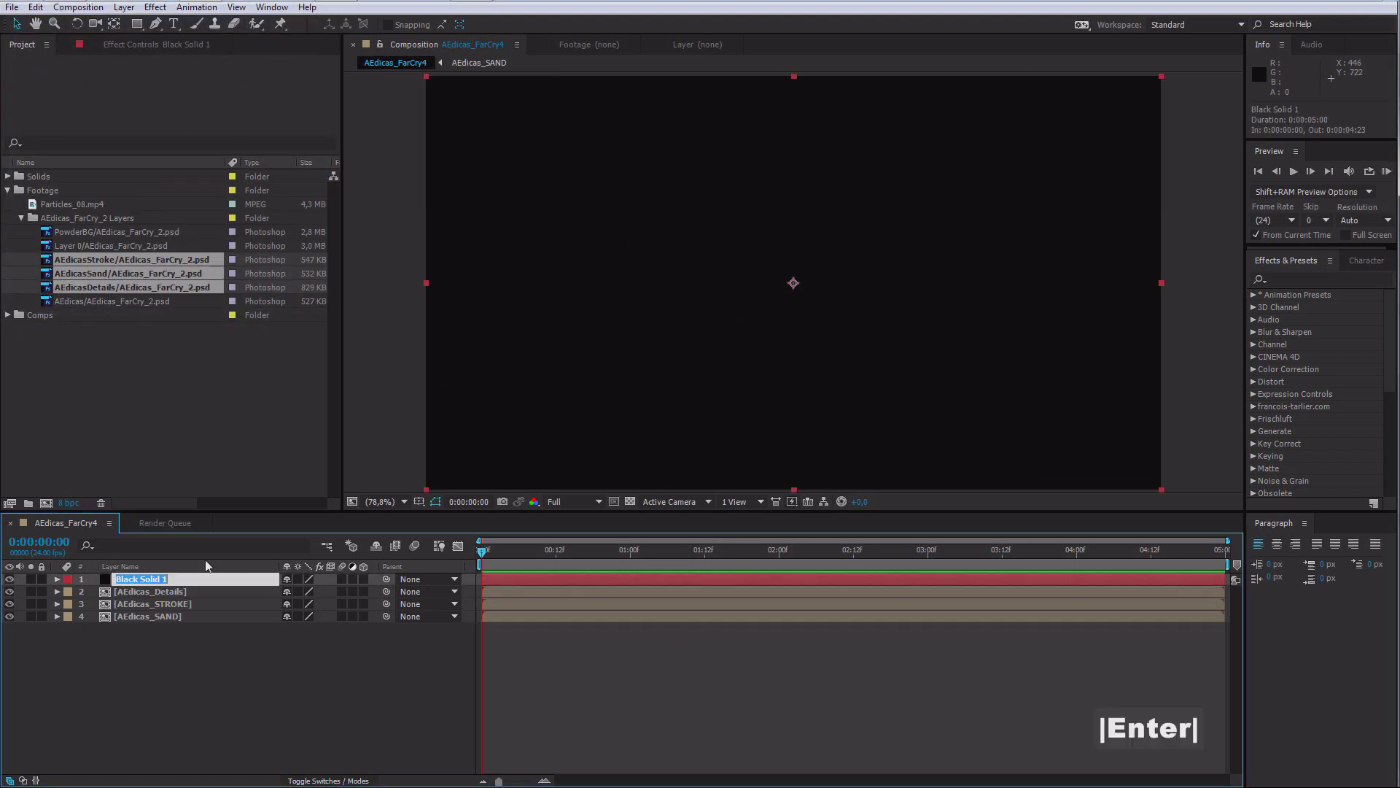
text(SAND)
key(Return)
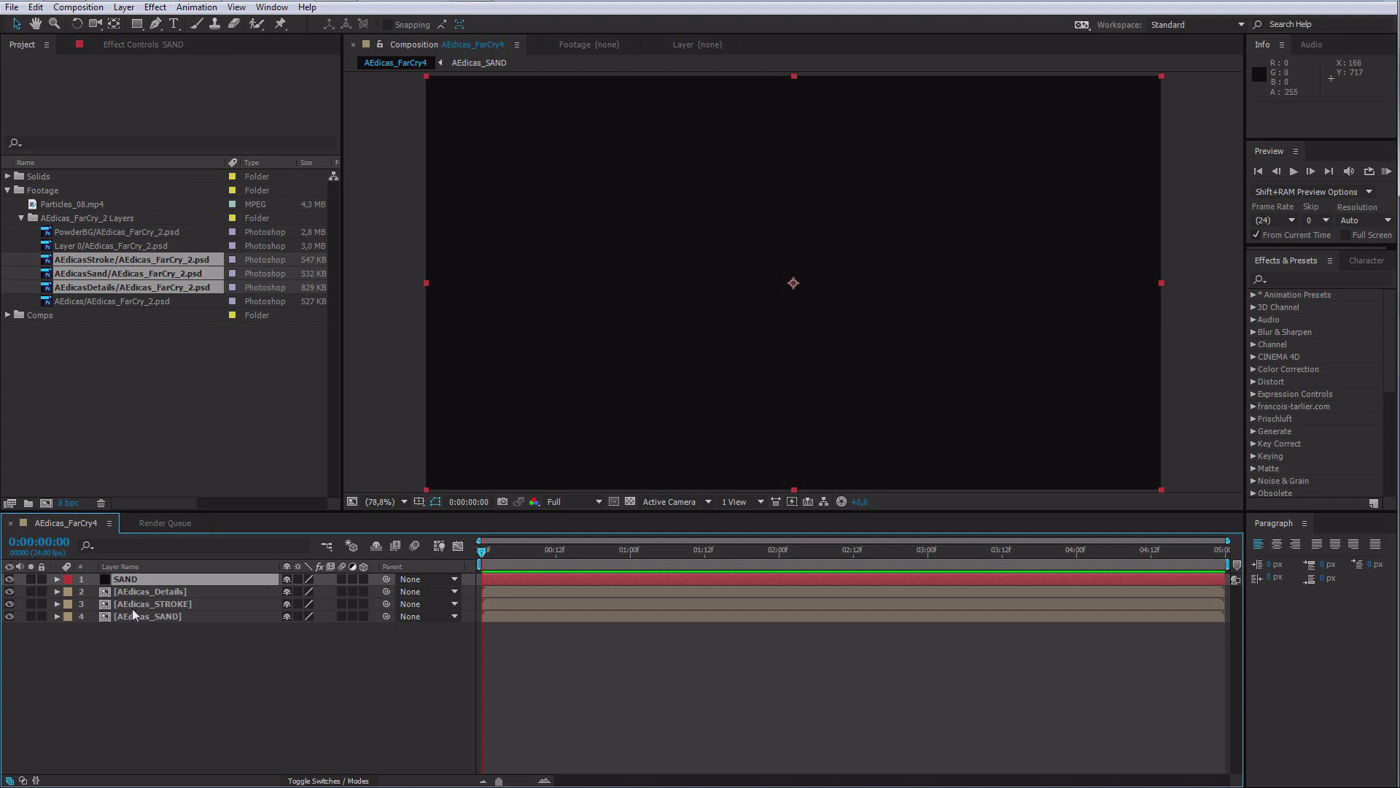
Step: Find the Trapcode Form effect and apply it to the SAND layer
click(126, 673)
click(149, 579)
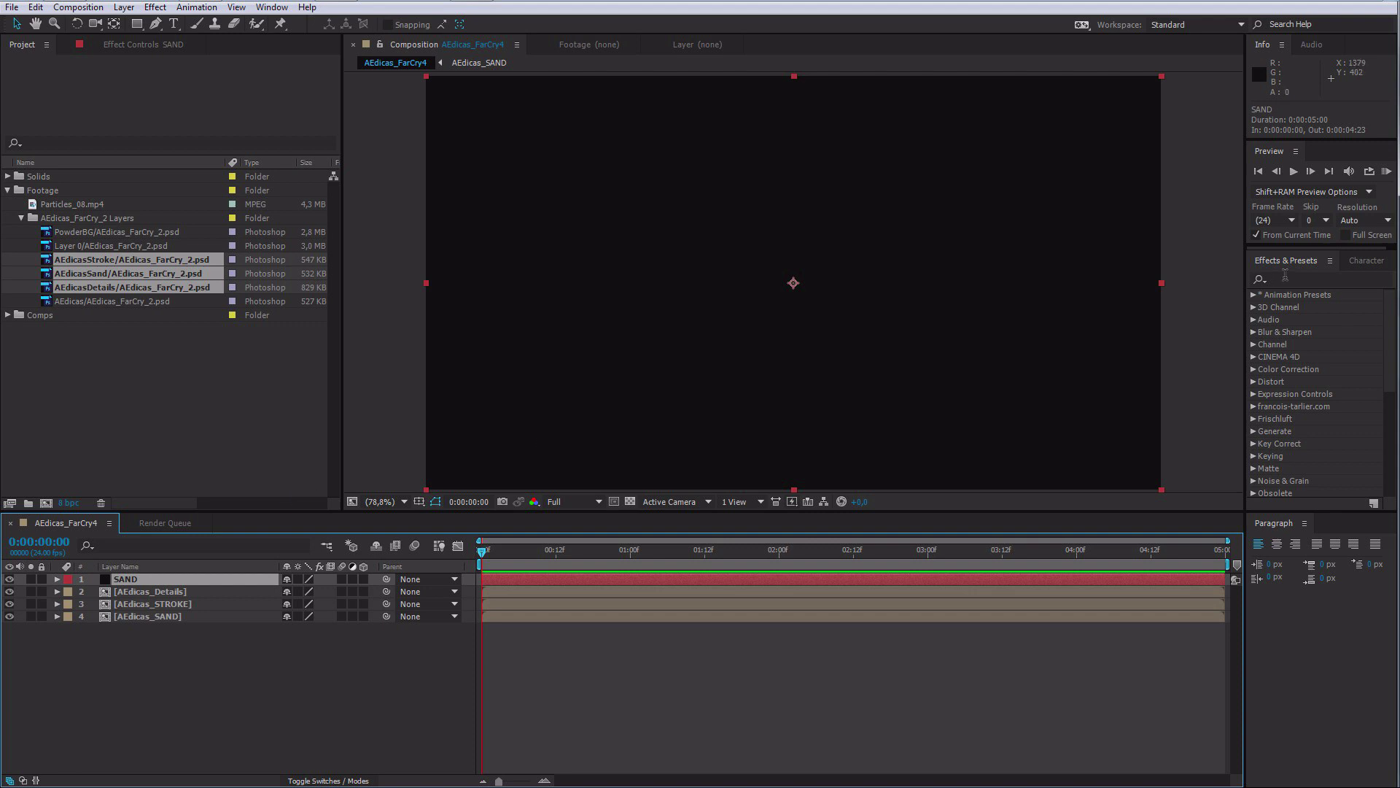
click(1320, 278)
text(fo)
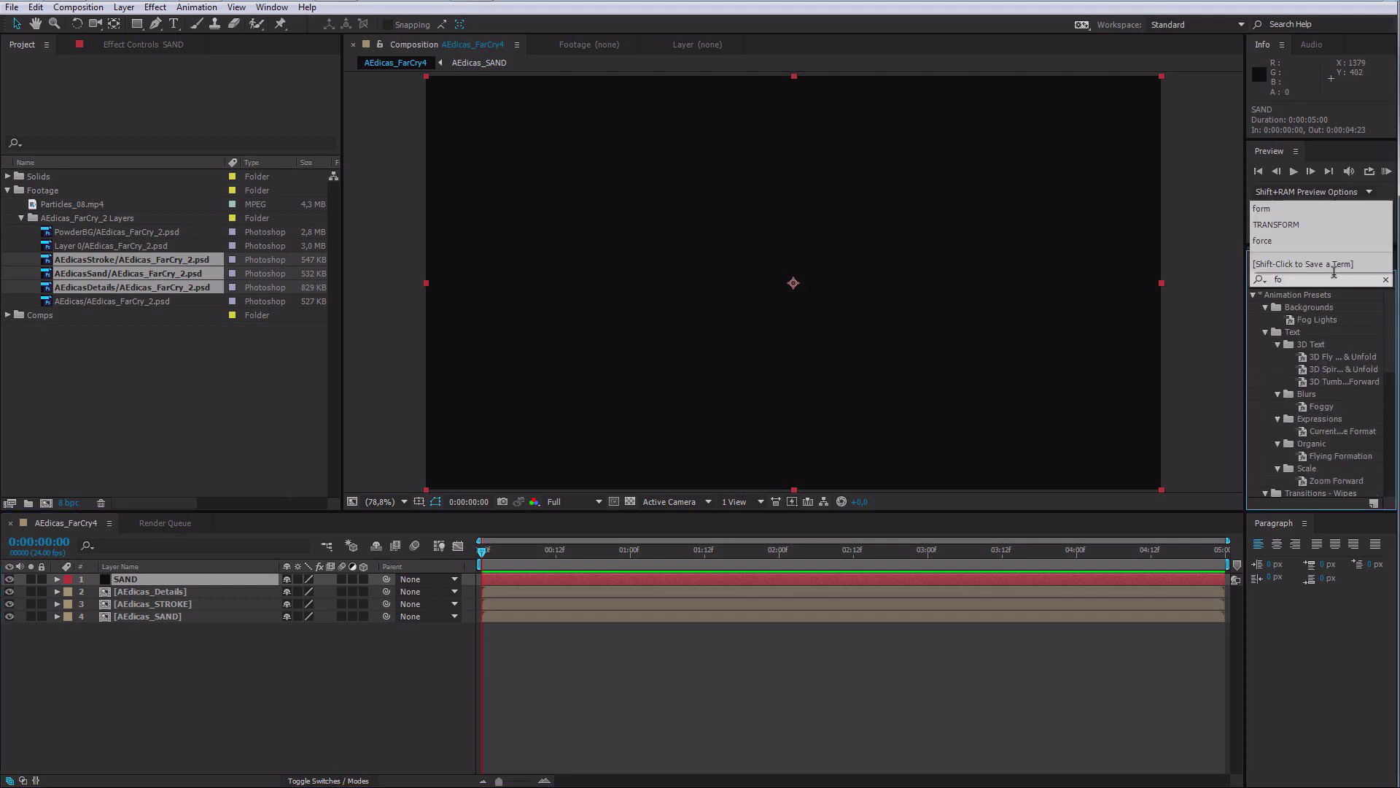
text(rm)
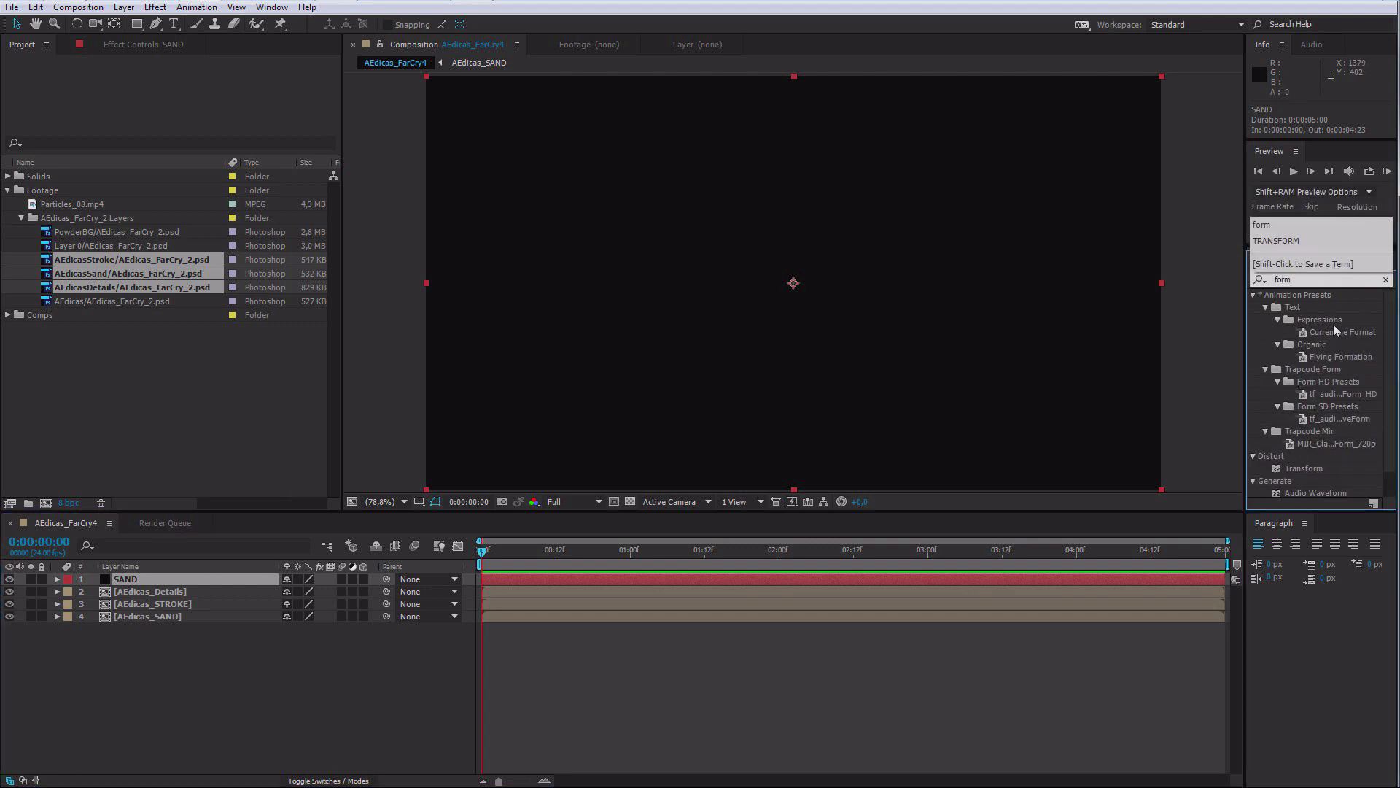
click(1255, 295)
drag(1288, 367, 145, 578)
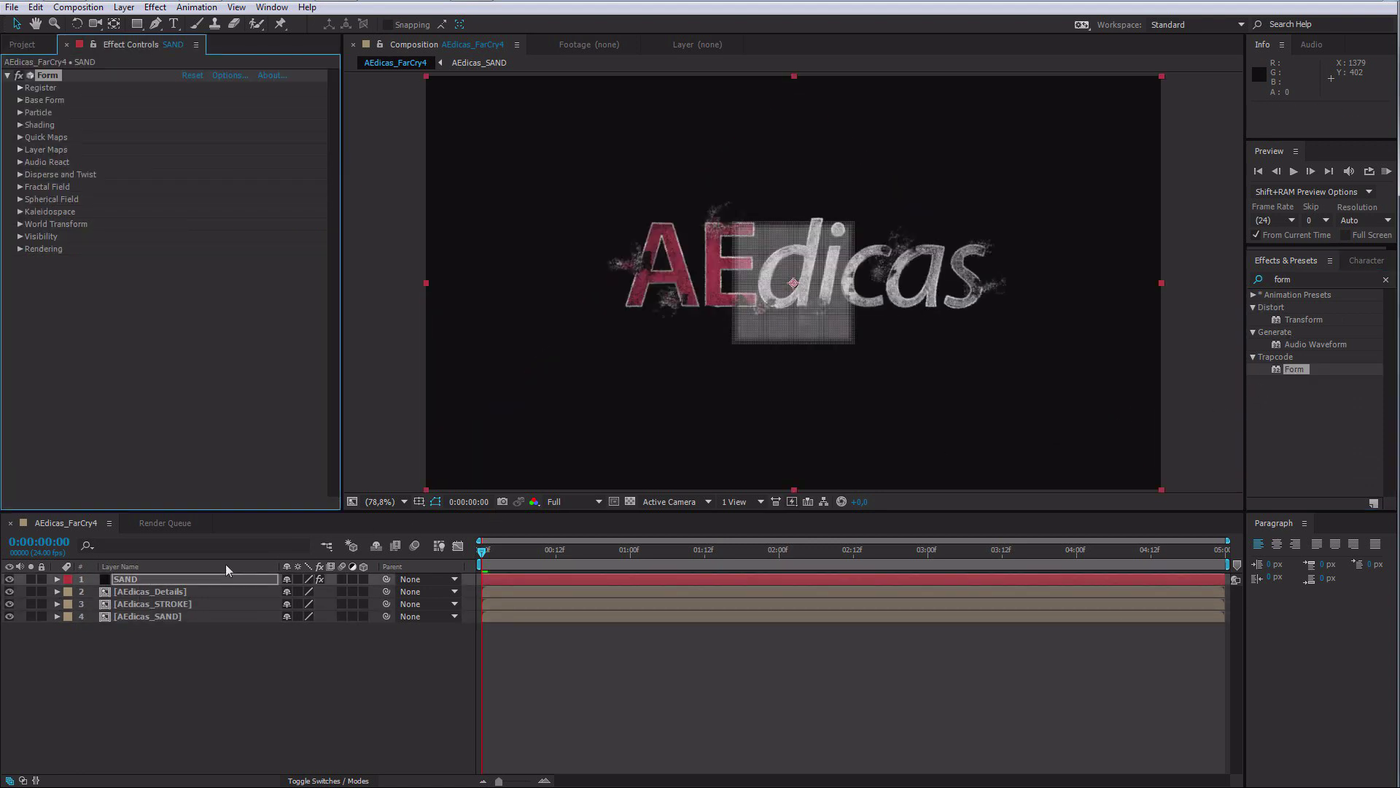
click(142, 577)
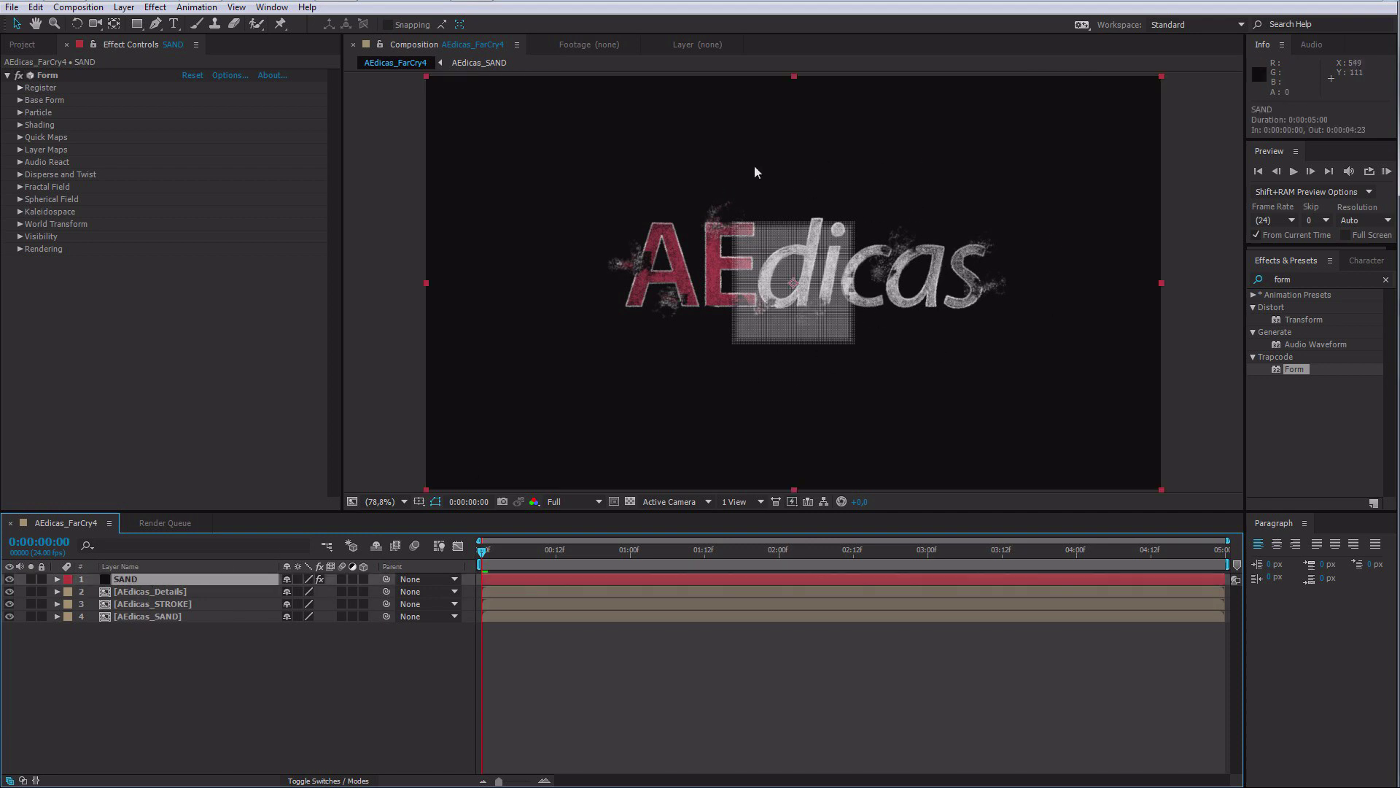
Step: Hide the AEdicas_Details, AEdicas_STROKE and AEdicas_SAND pre-composition layers
click(128, 594)
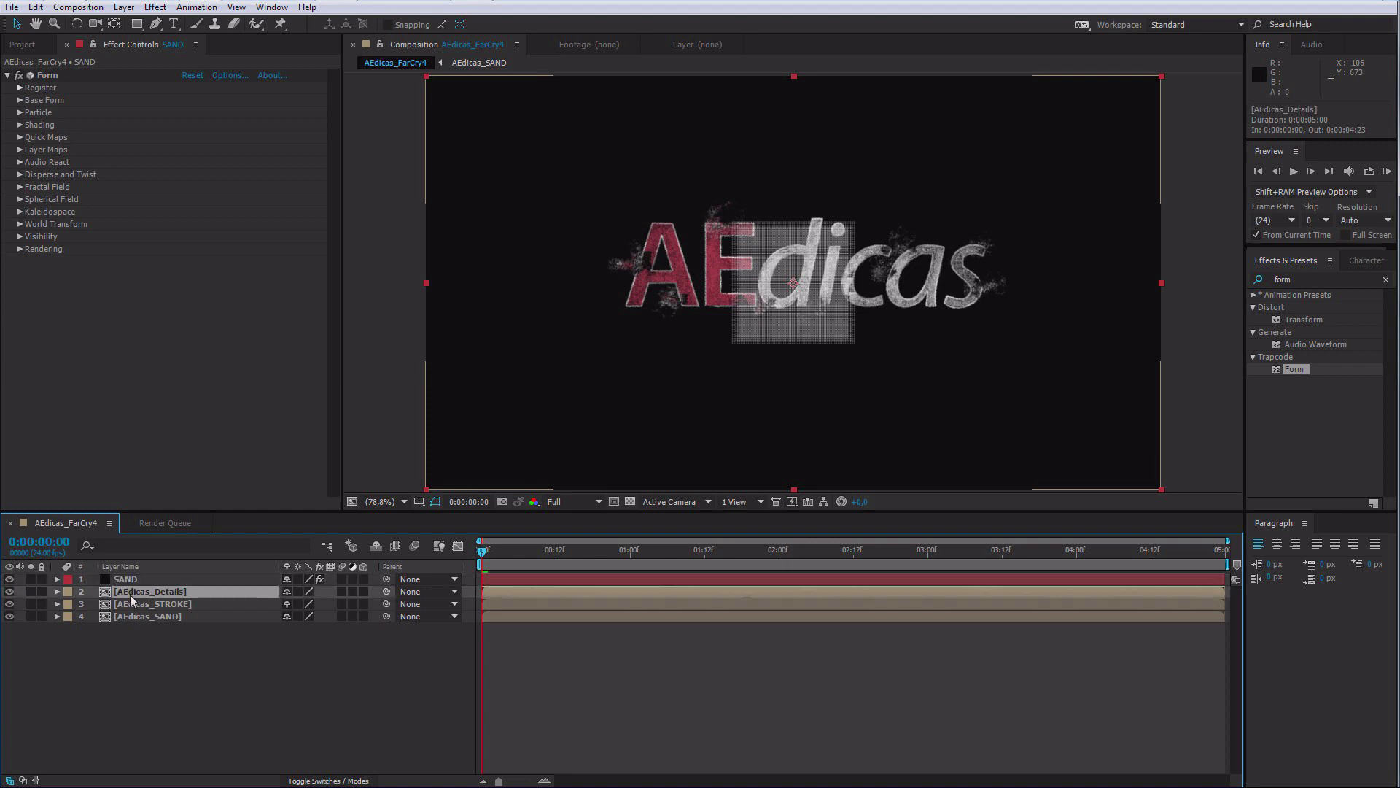
shift+click(133, 615)
drag(10, 592, 8, 617)
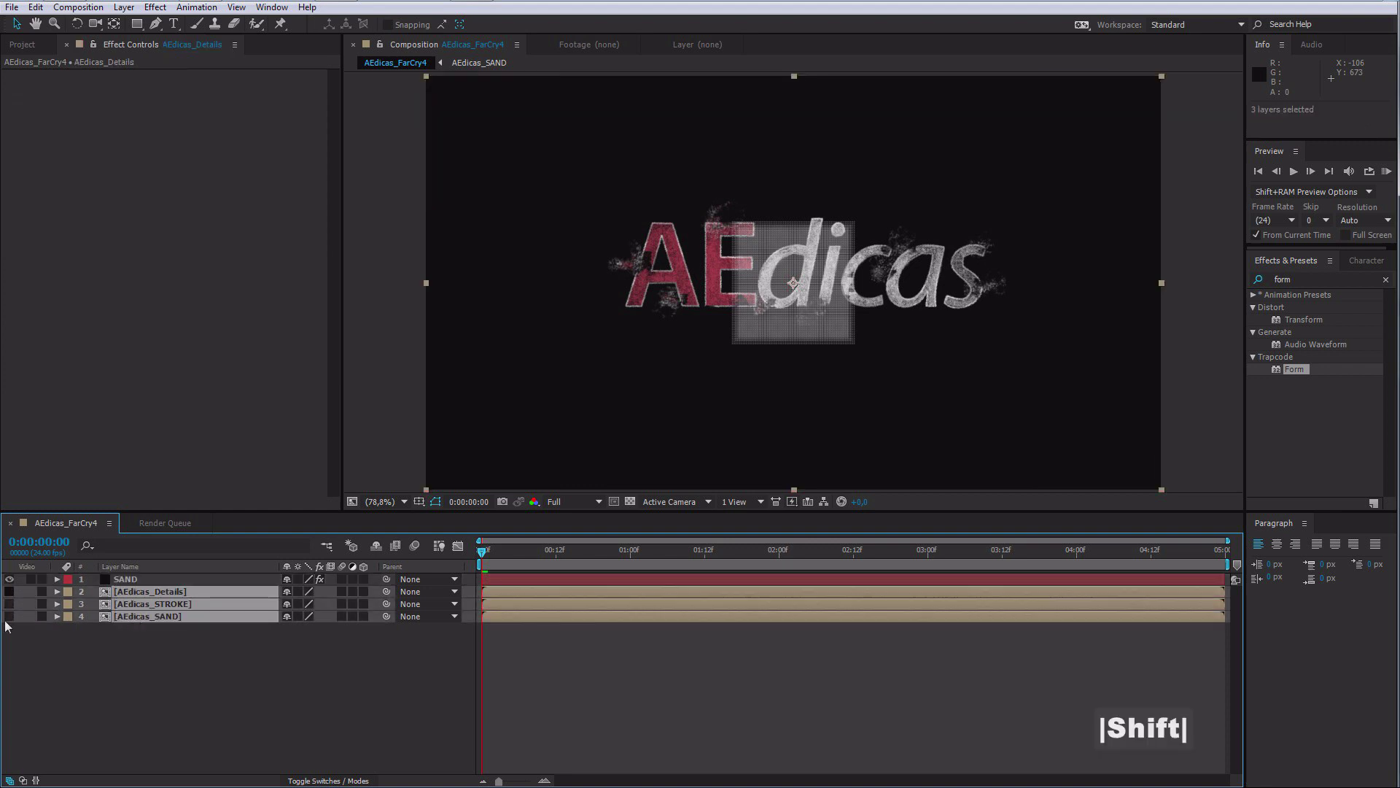
click(120, 664)
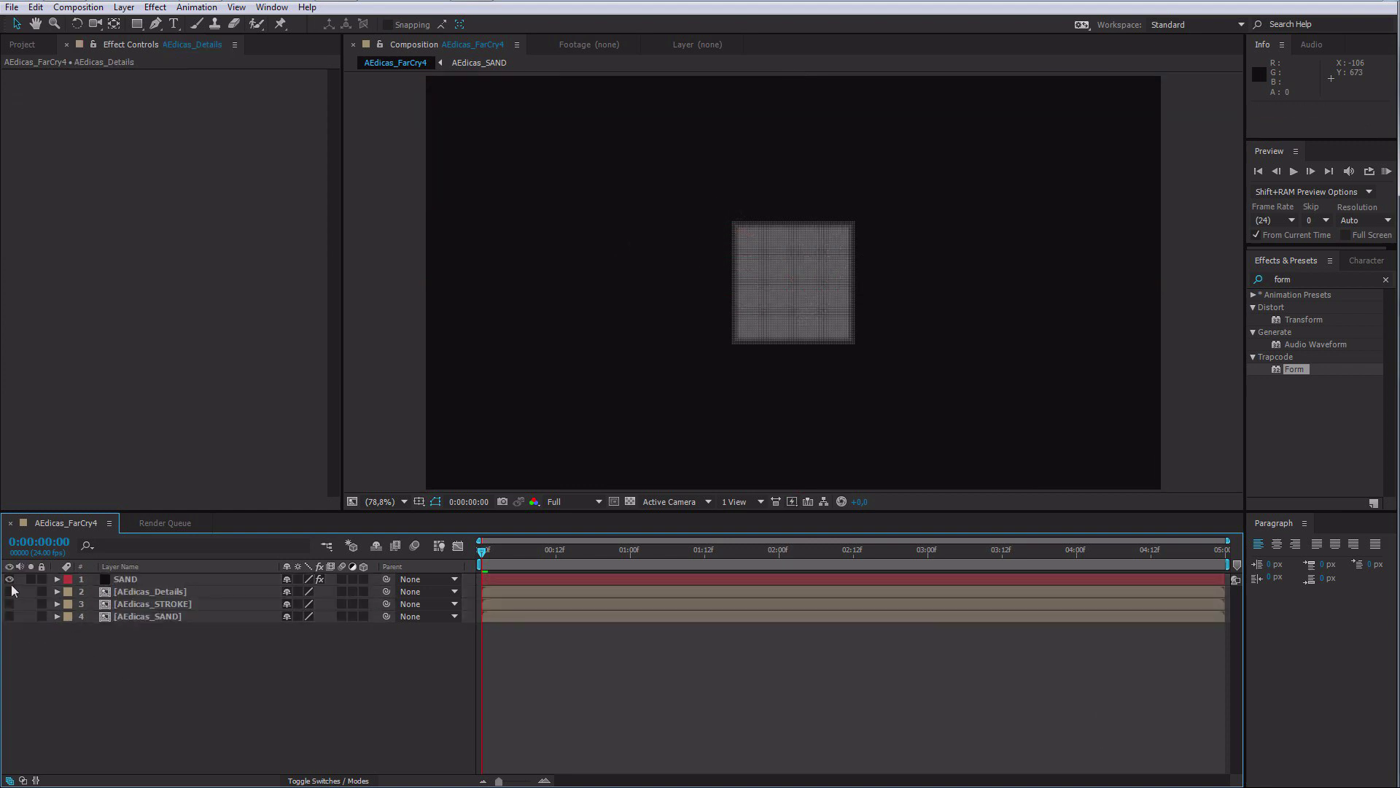
Step: Set the SAND layer's Form base size to 1280 in X, 720 in Y and 1 in Z
click(123, 580)
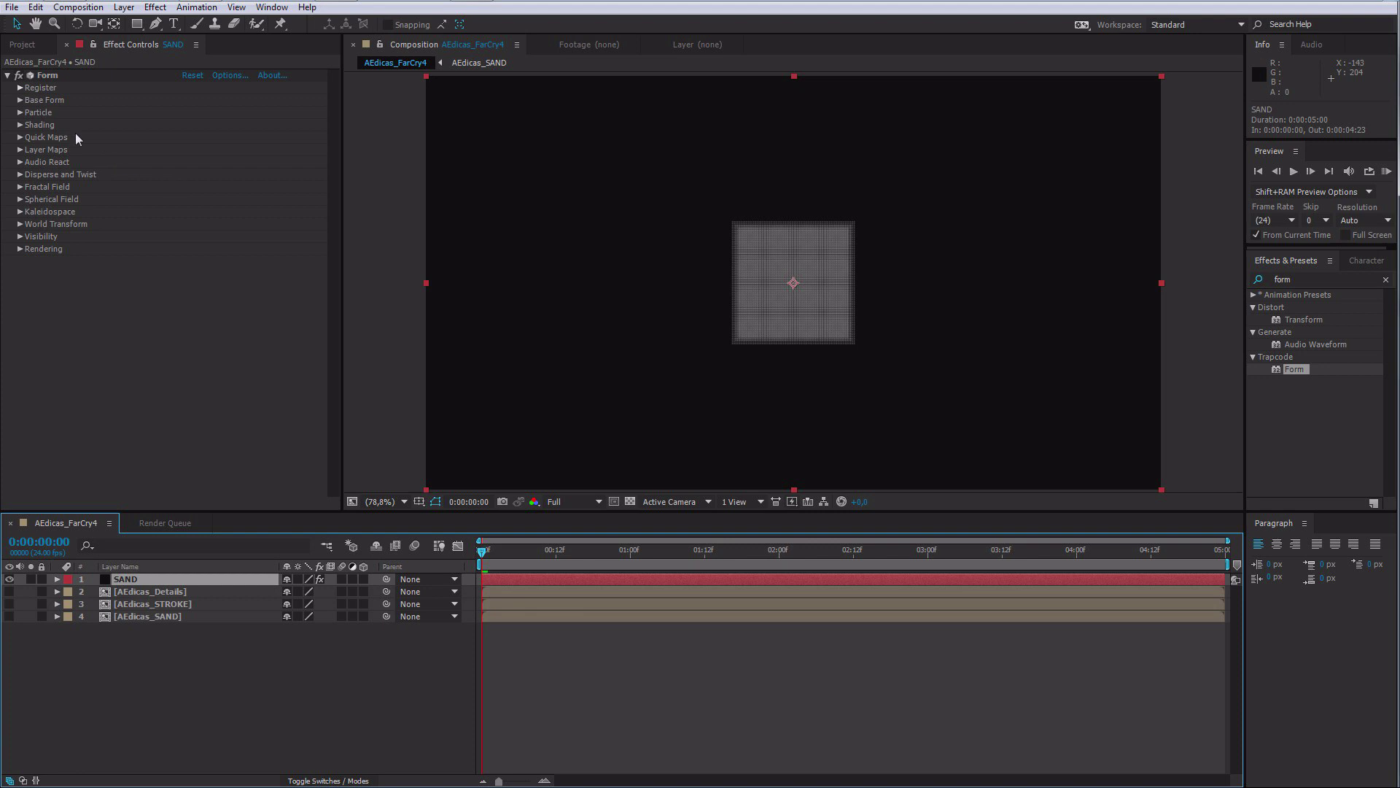
click(20, 100)
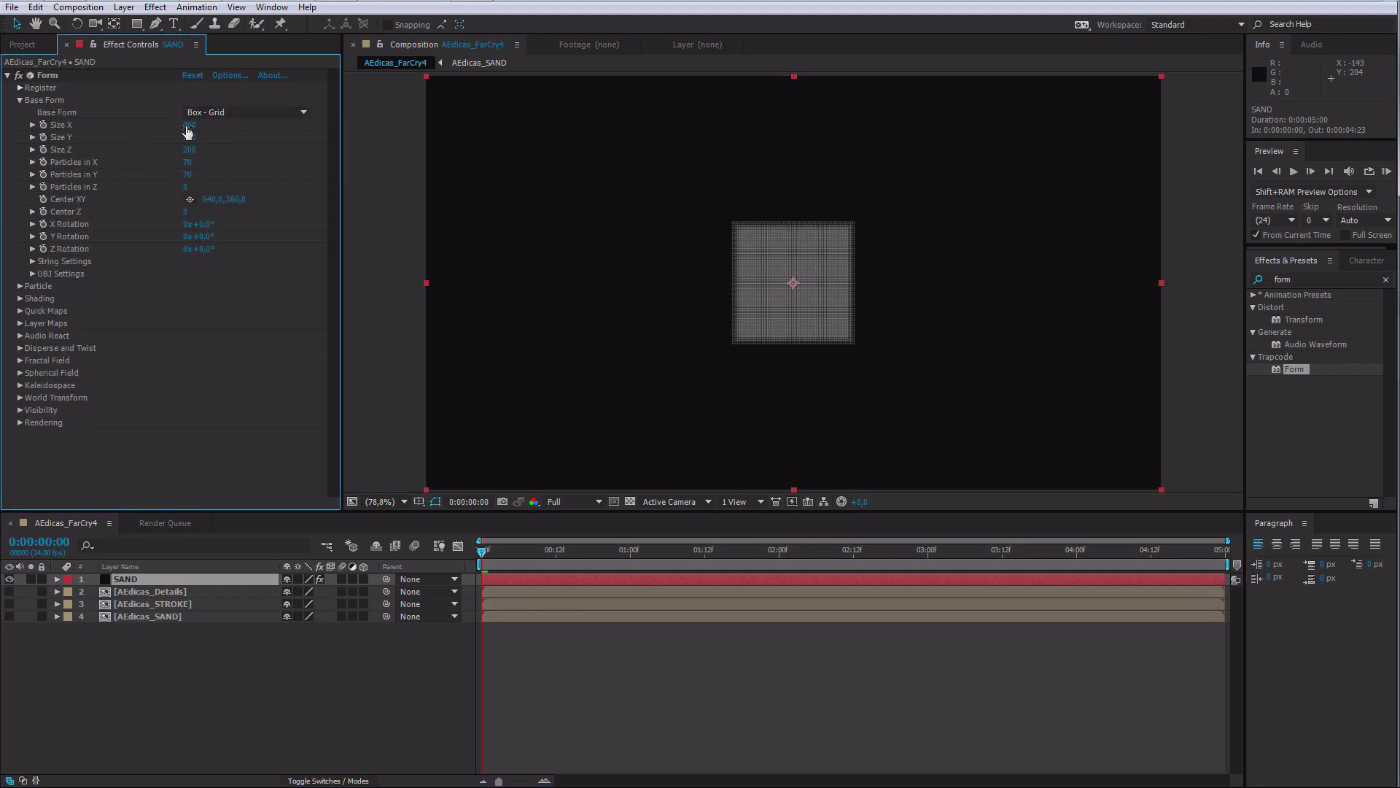
text(0)
key(Tab)
text(720)
key(Return)
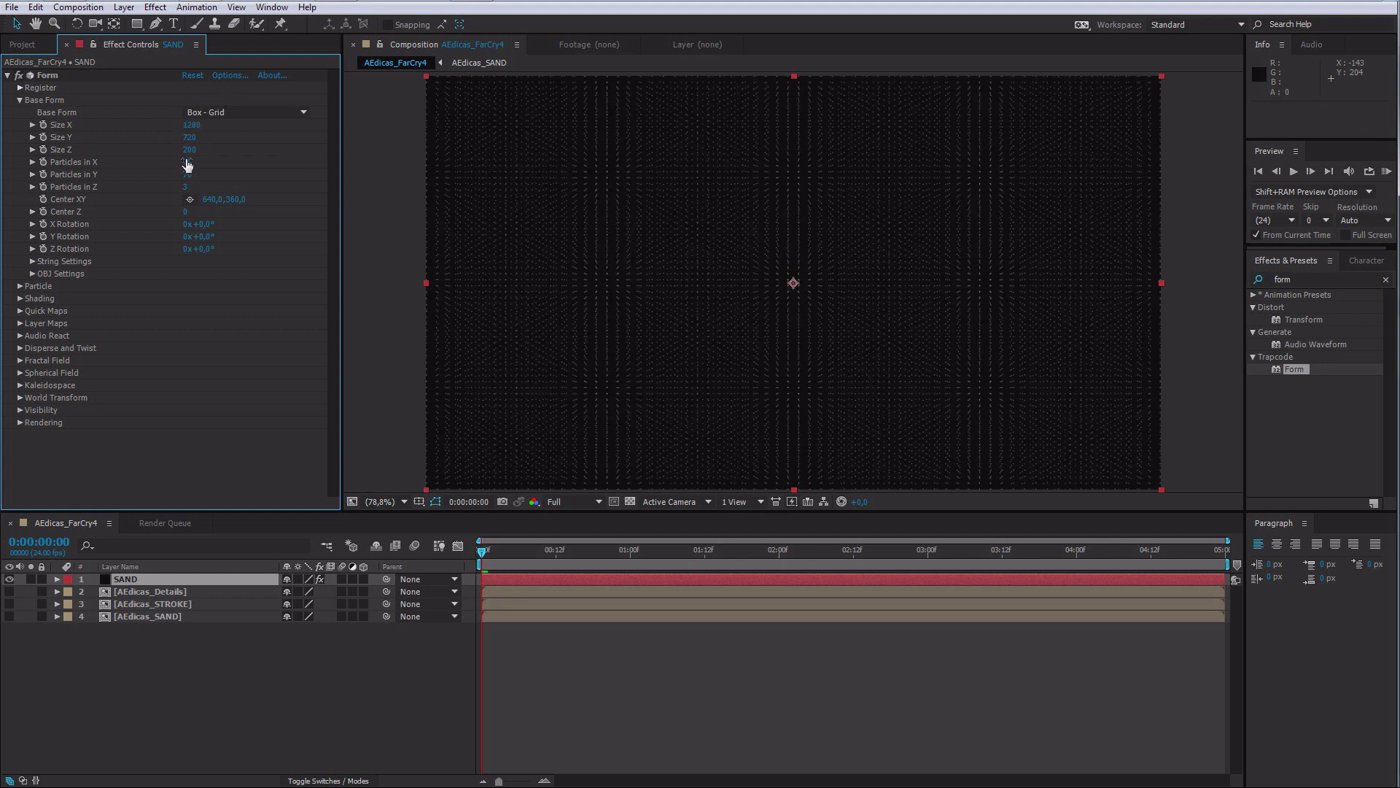
key(Tab)
text(1)
key(Return)
Step: Set the base form's particle counts to 1280 in X, 720 in Y and 1 in Z
click(187, 163)
text(1280)
key(Tab)
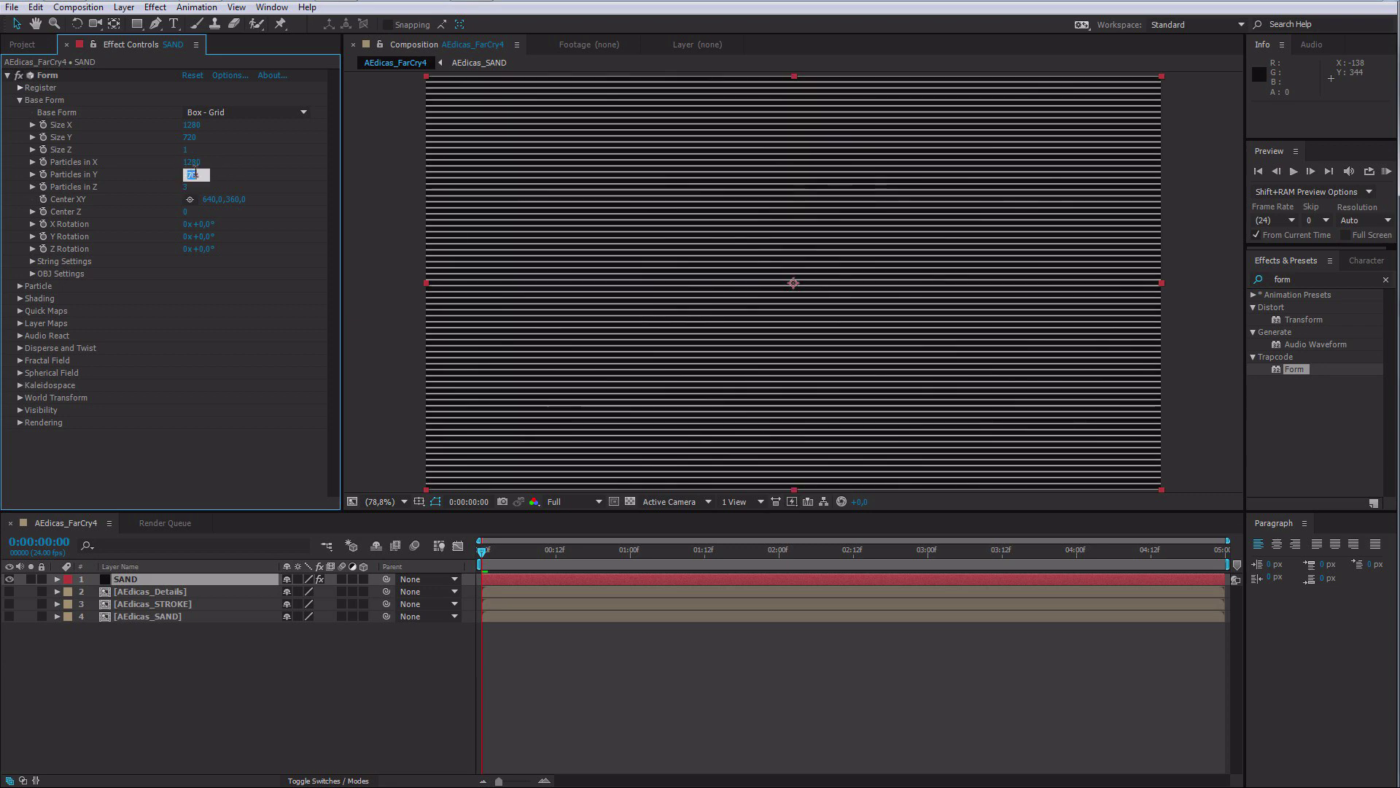
text(720)
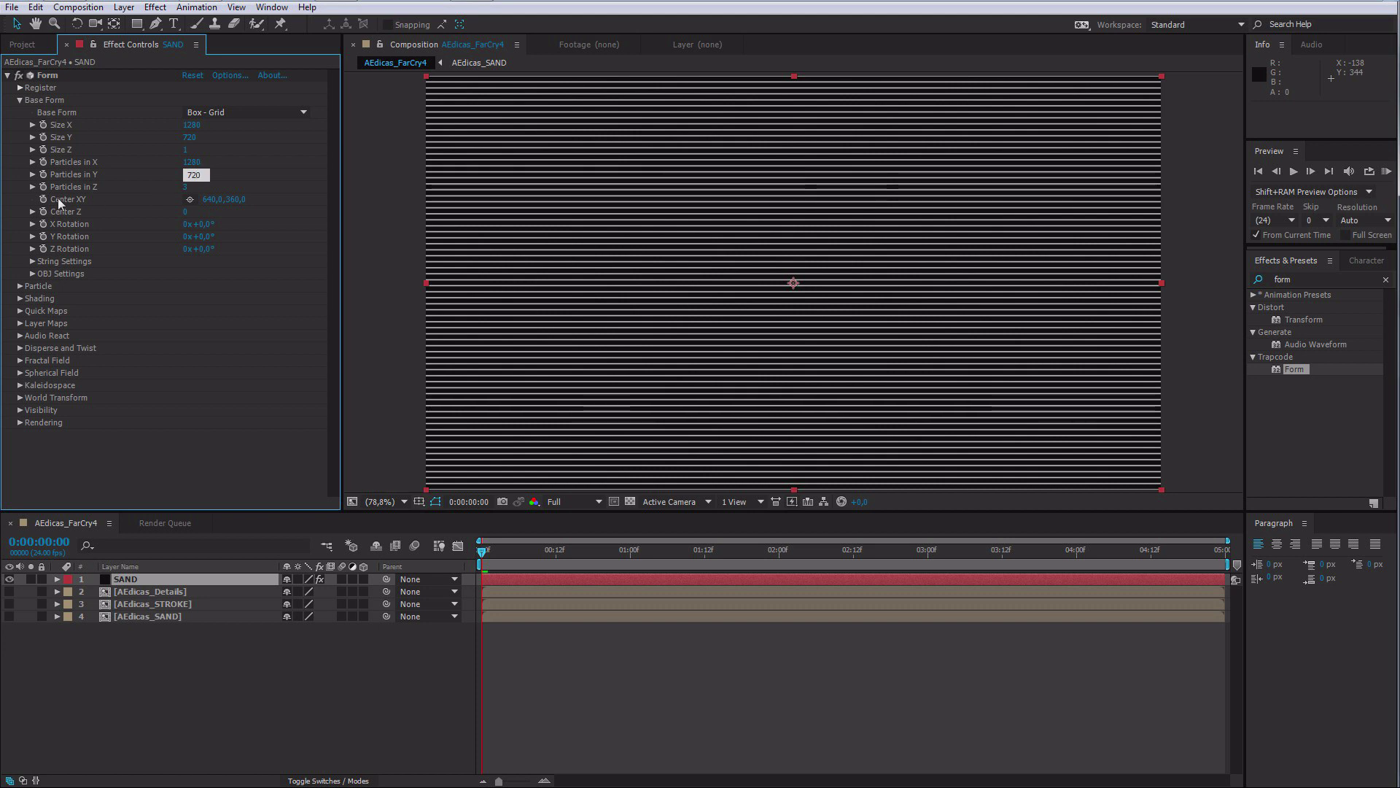
key(Return)
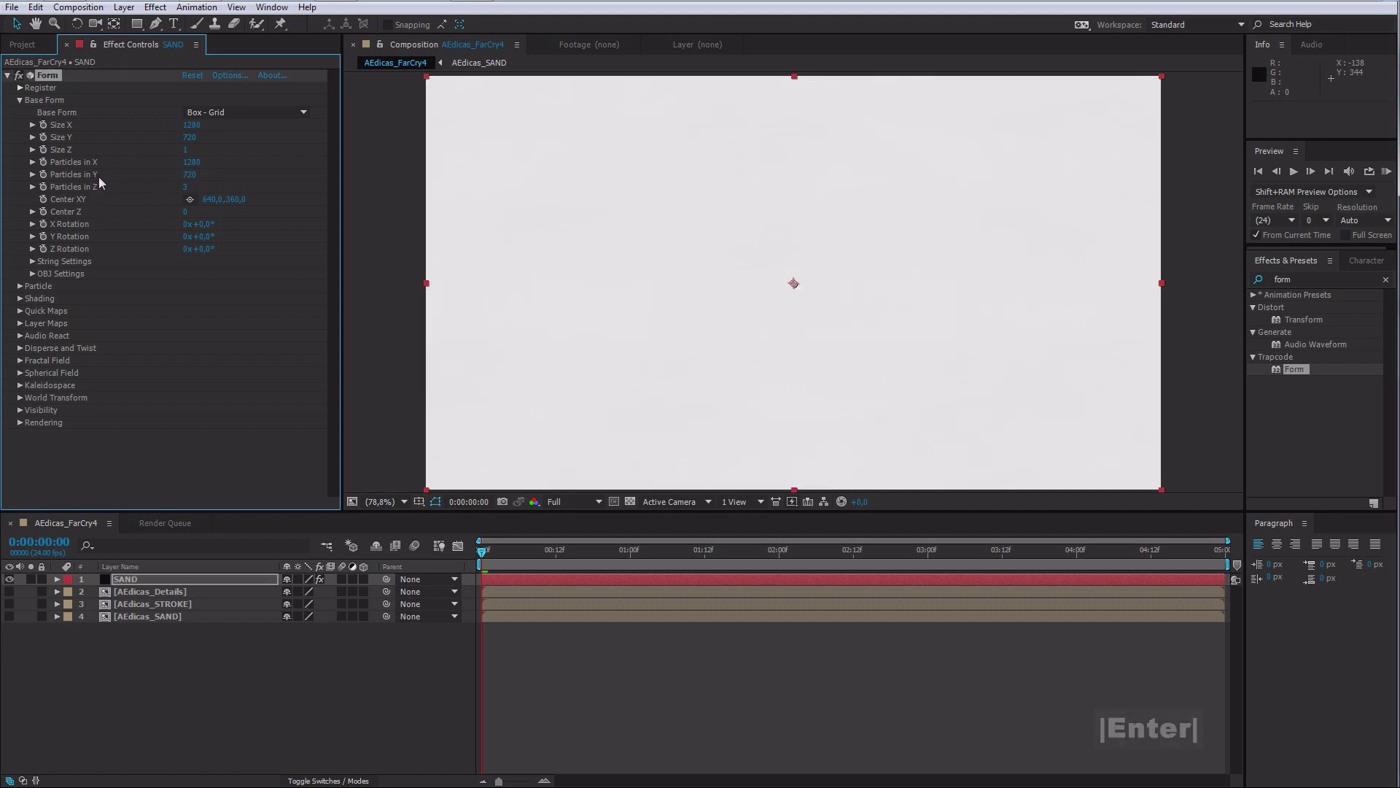
click(185, 192)
text(1)
key(Return)
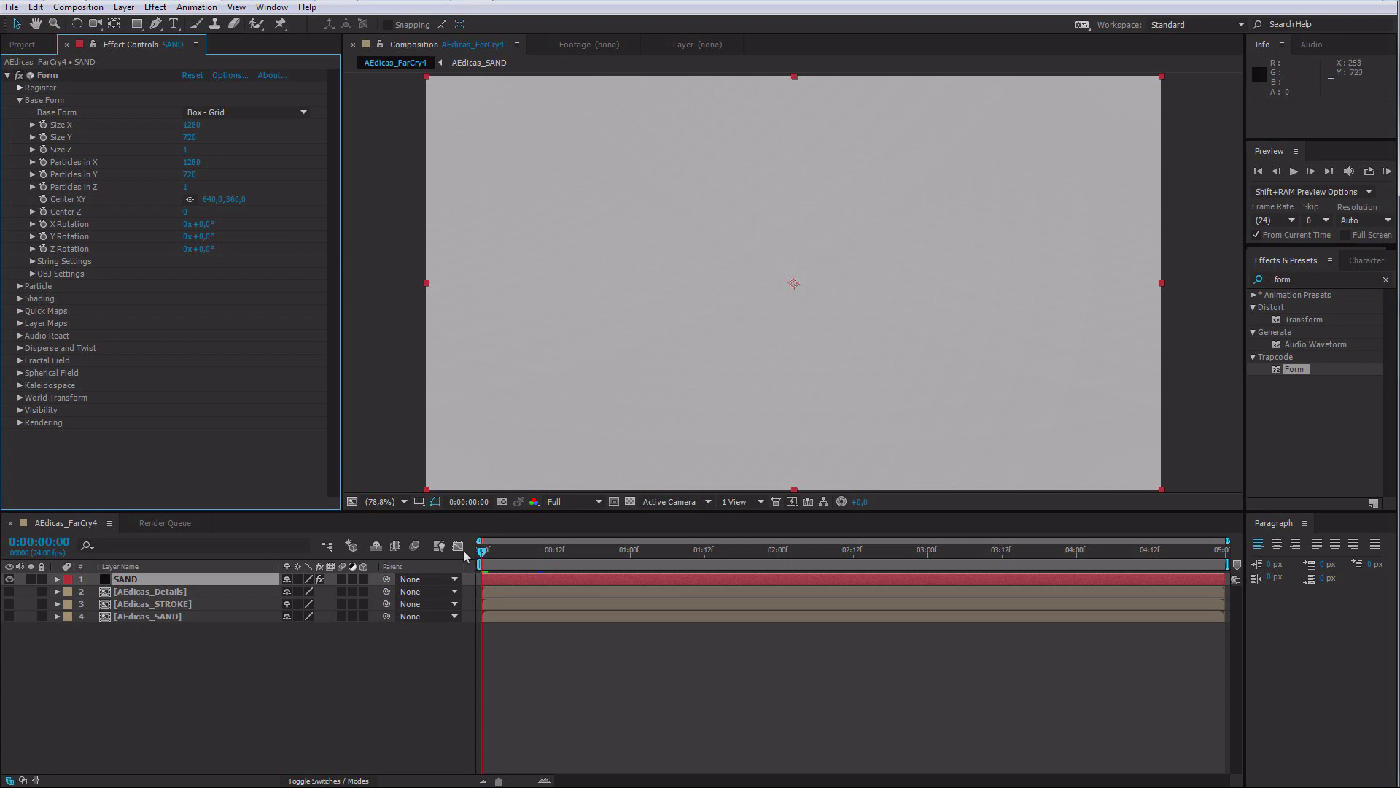
Step: Add a null object above the SAND layer
click(119, 668)
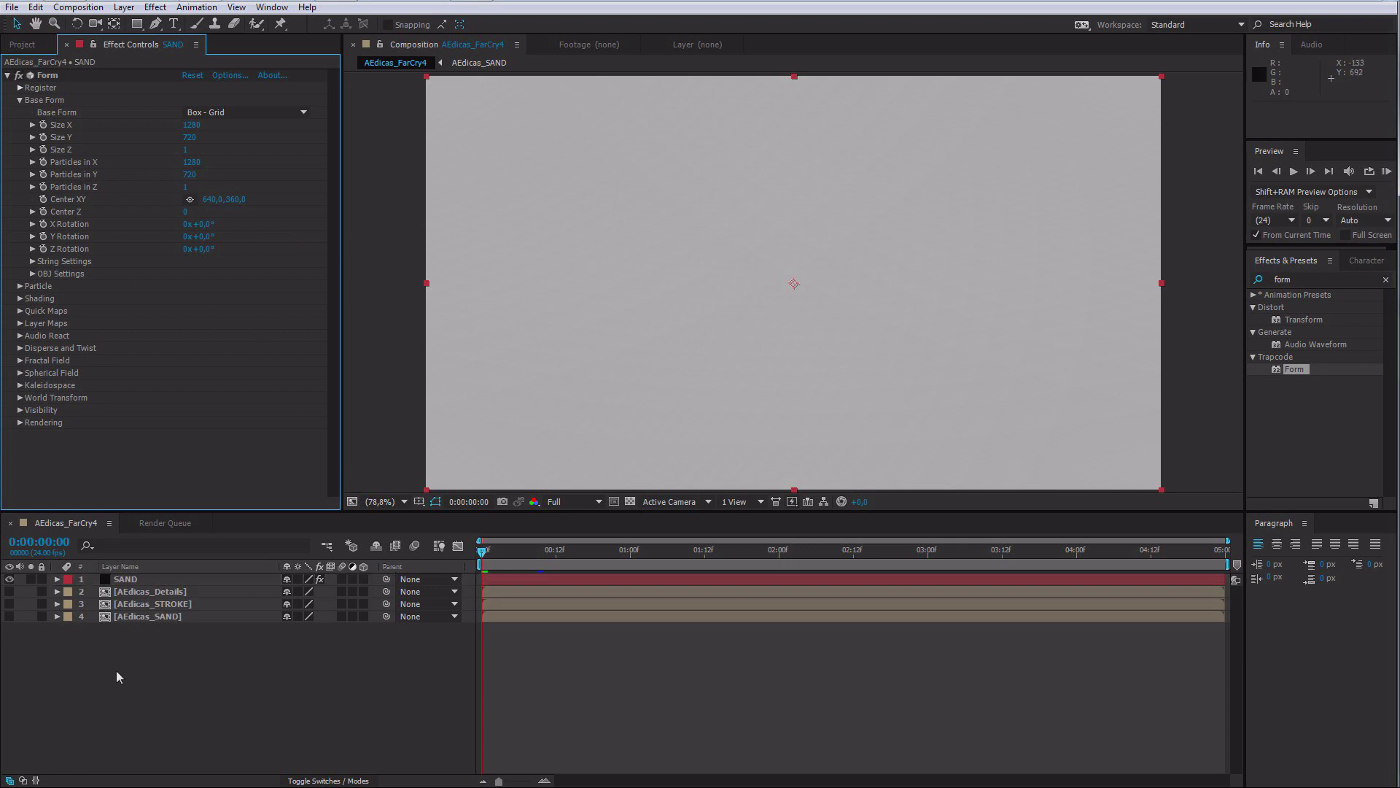
click(124, 7)
mouse_move(146, 24)
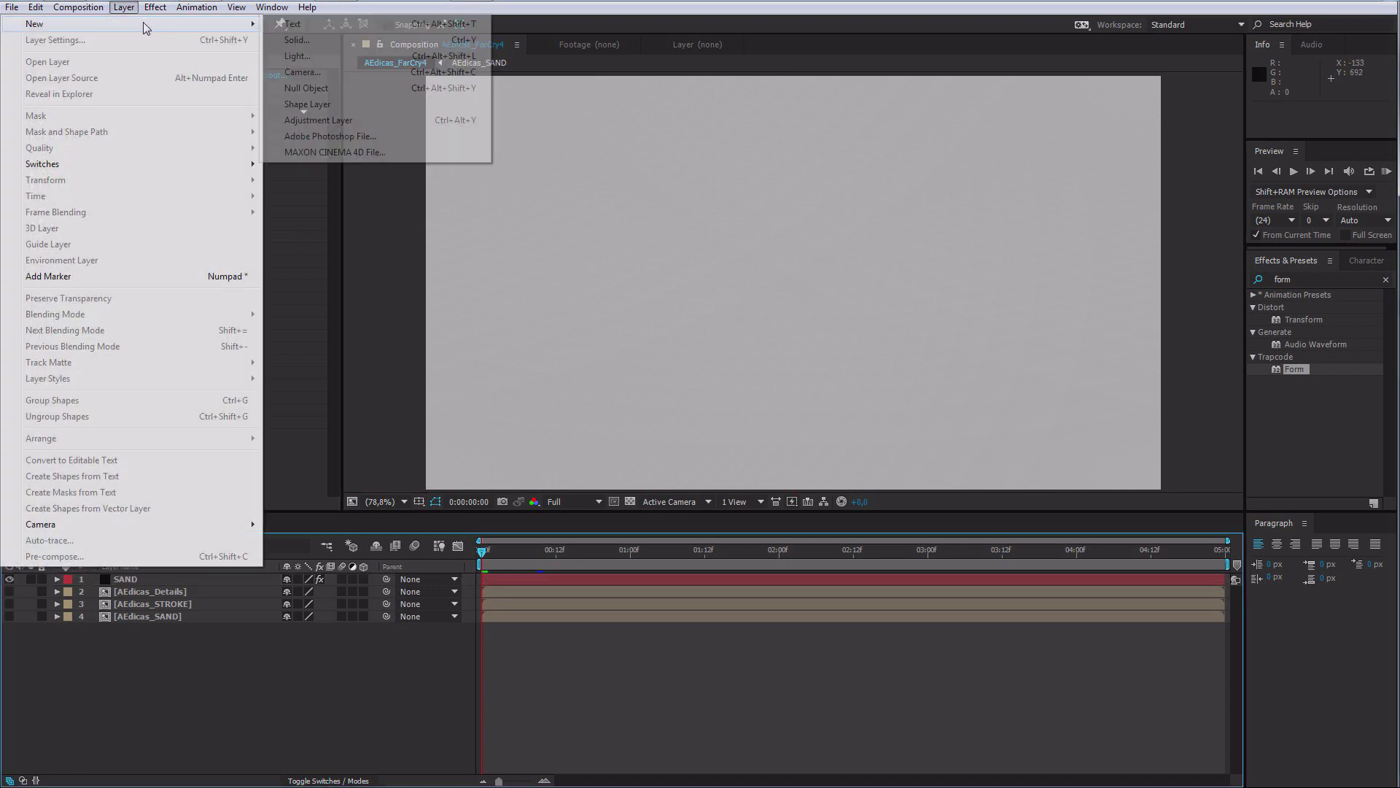
click(306, 88)
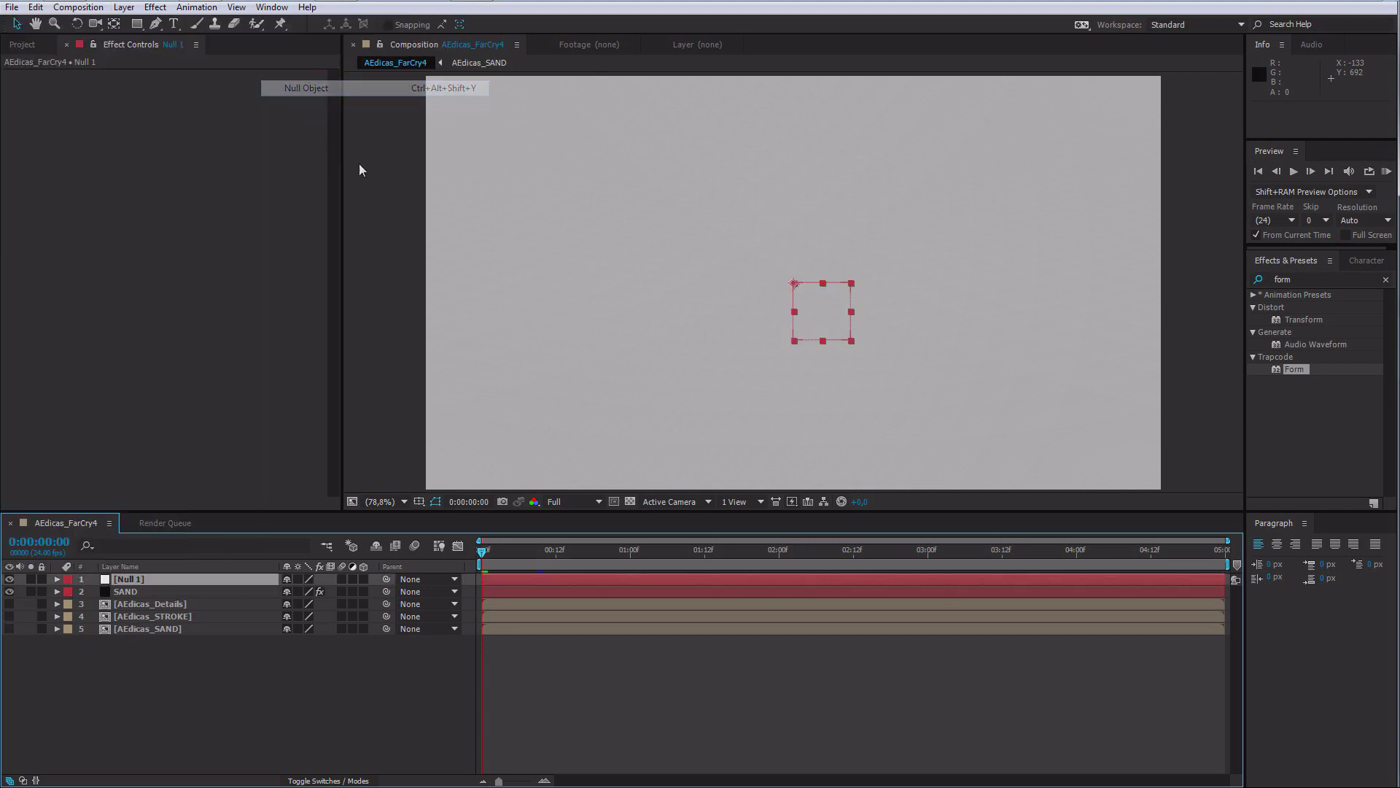
Step: Link the Center XY of SAND's Form effect to the position of Null 1 with an expression
click(149, 591)
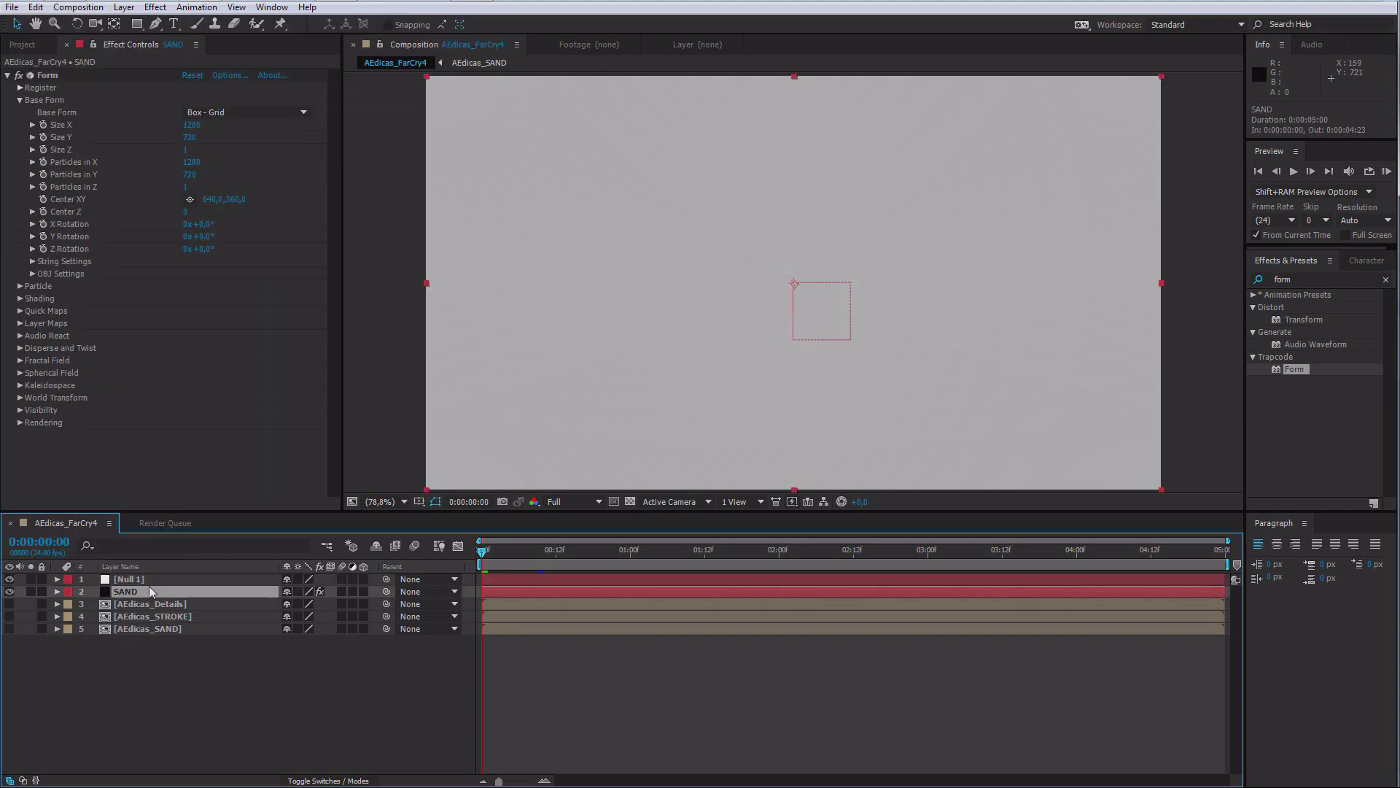
double_click(50, 100)
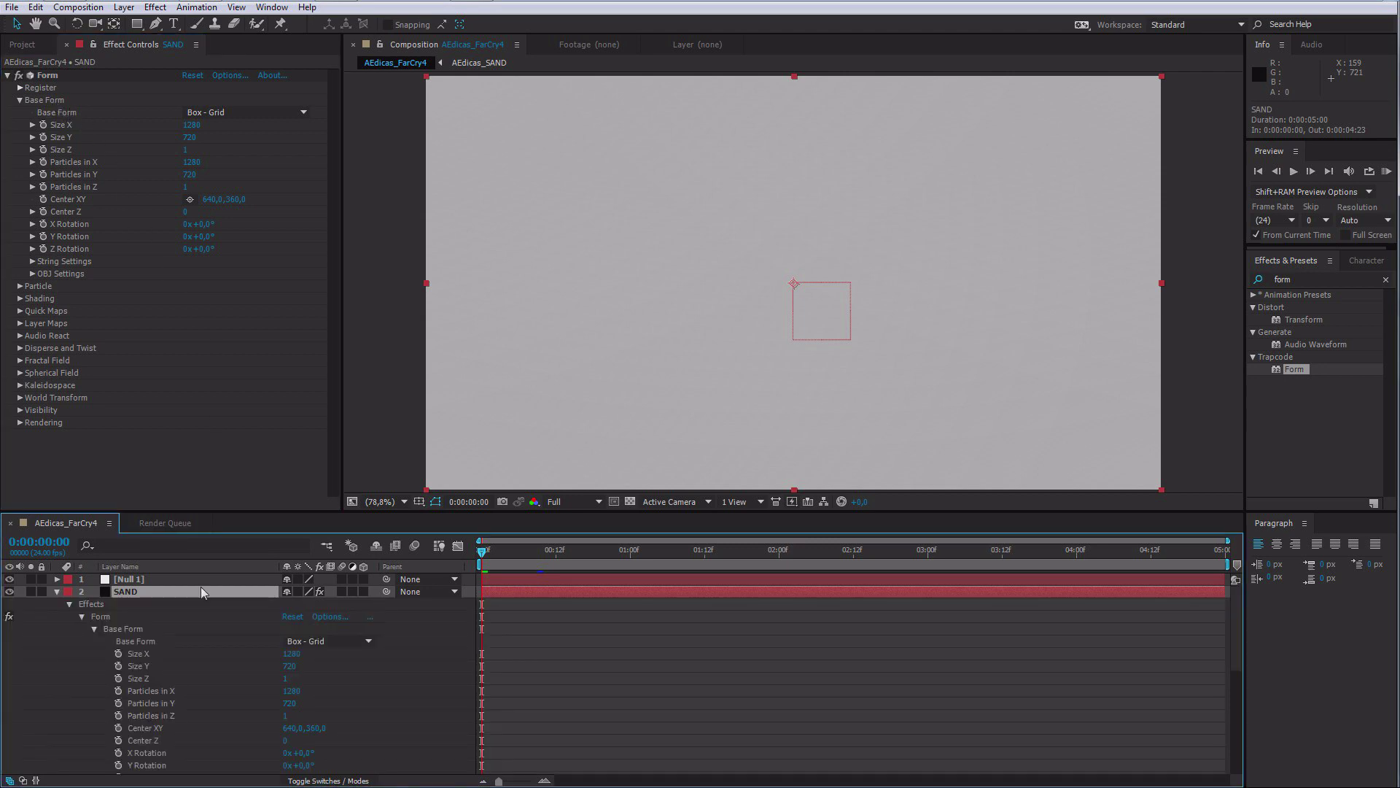
click(194, 728)
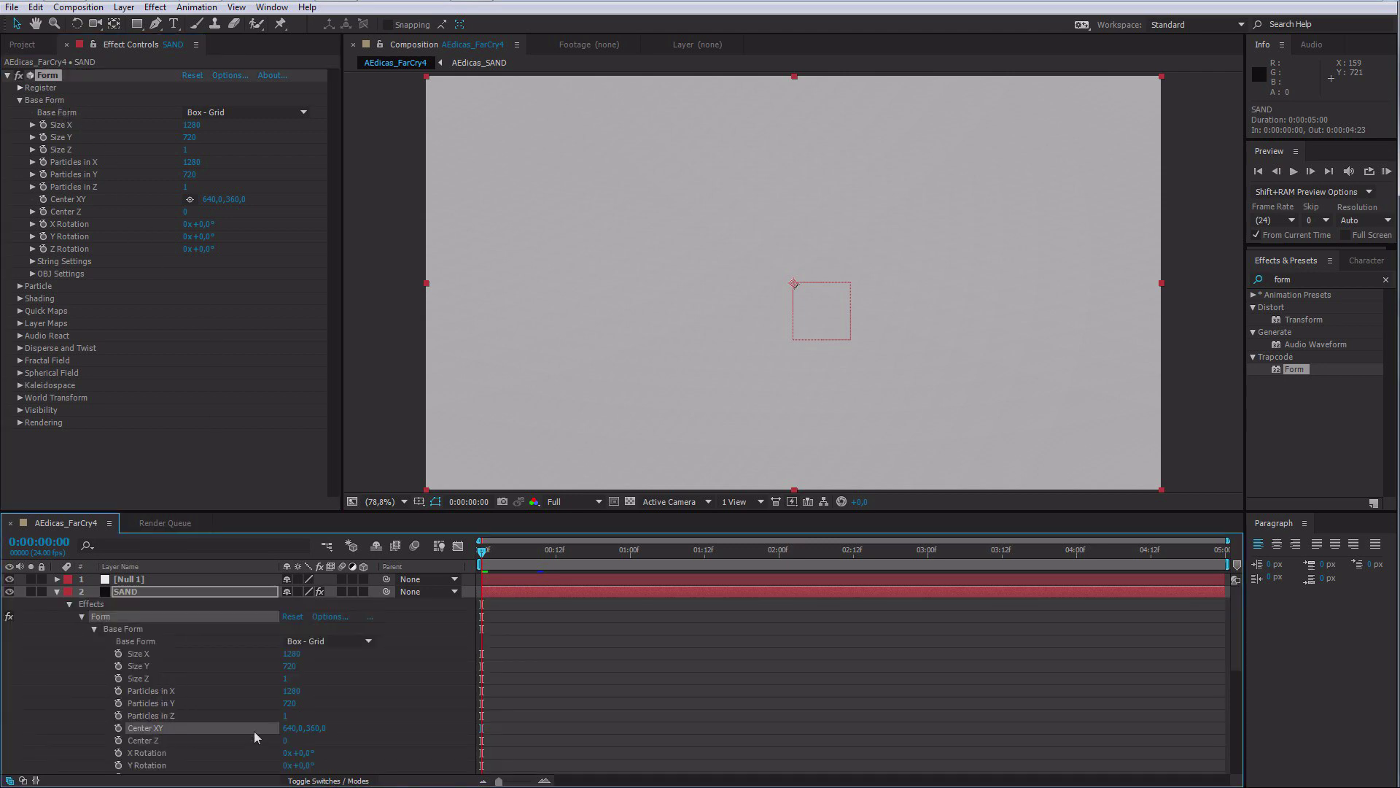
click(134, 581)
key(p)
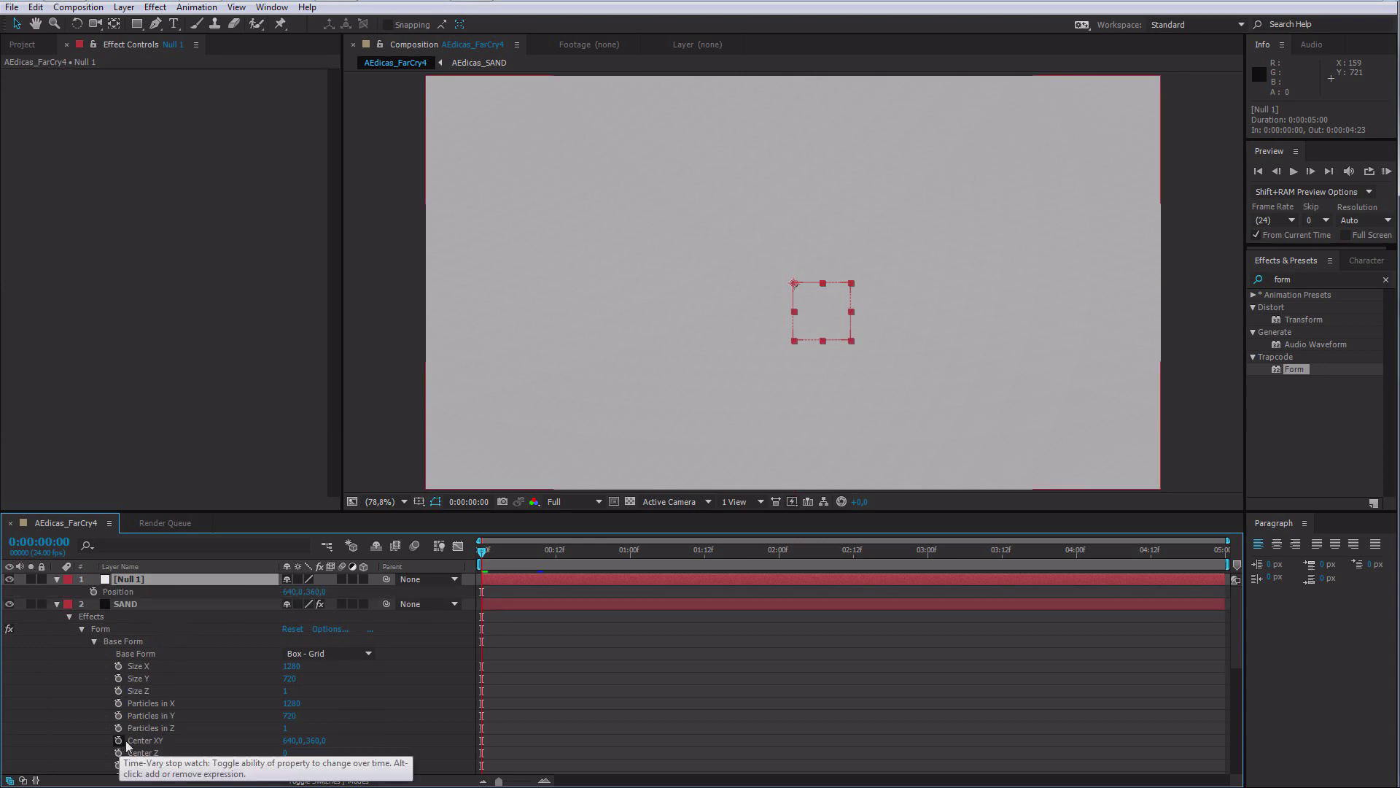
click(238, 741)
alt+click(118, 740)
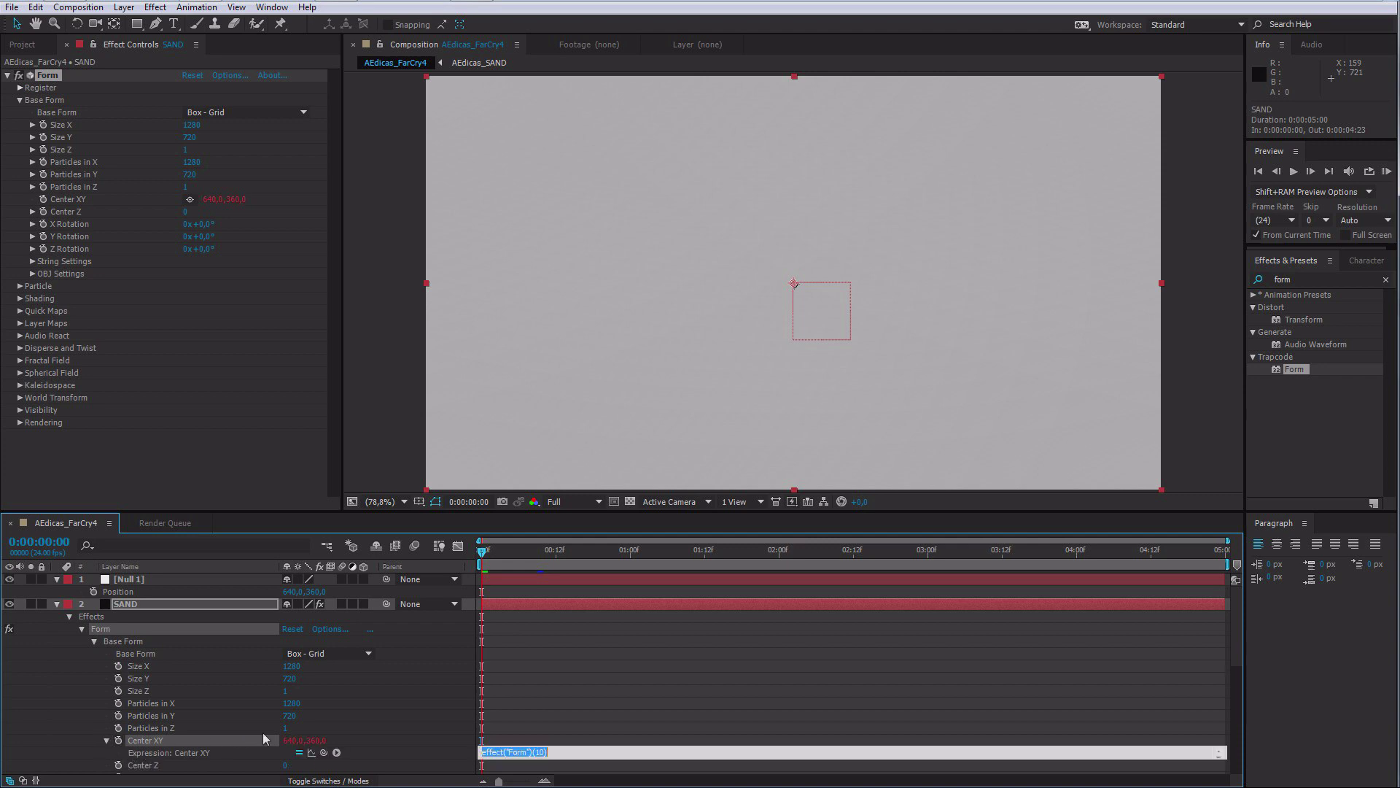
drag(324, 751, 121, 592)
click(551, 689)
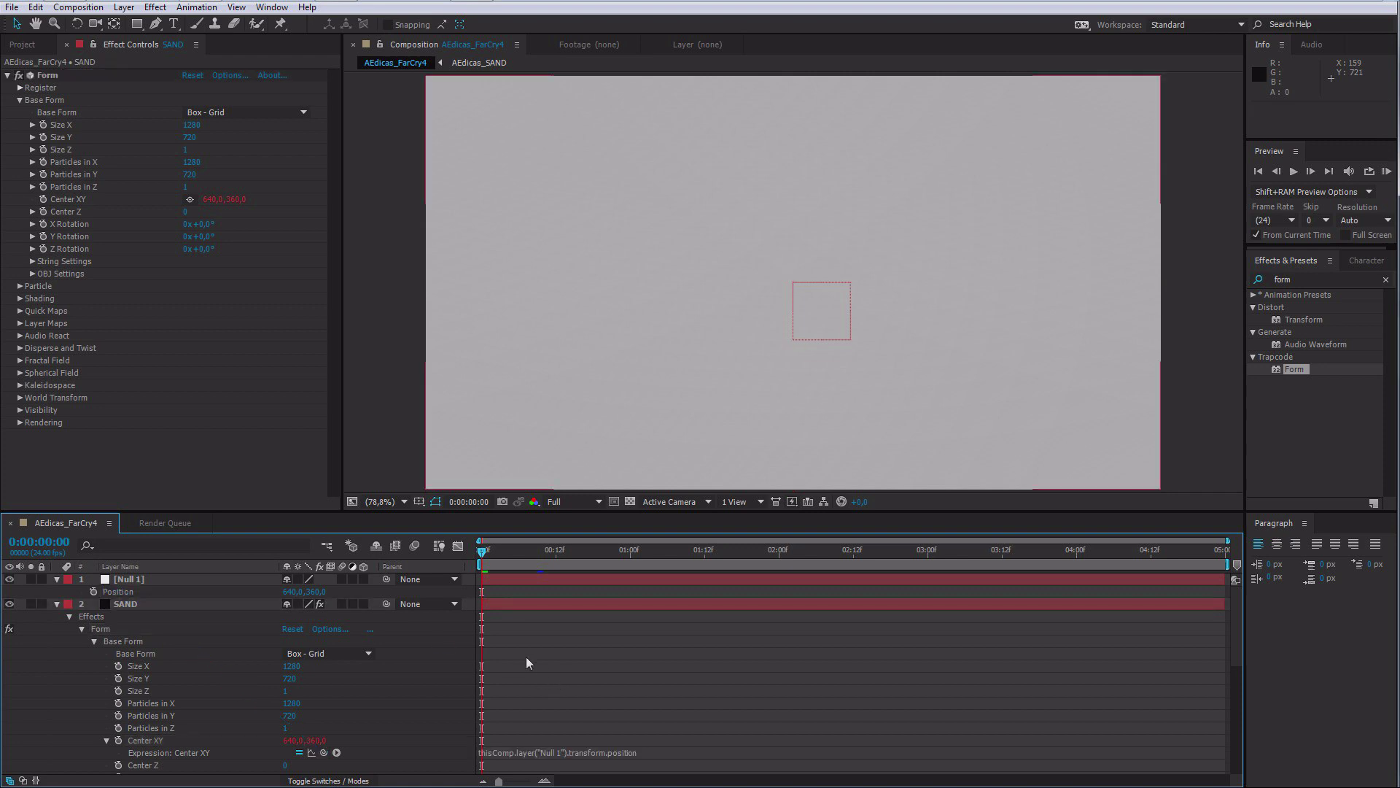
Step: Move Null 1 across the composition to test the particle grid's link, and undo the move
click(164, 577)
drag(832, 313, 650, 330)
key(ctrl+z)
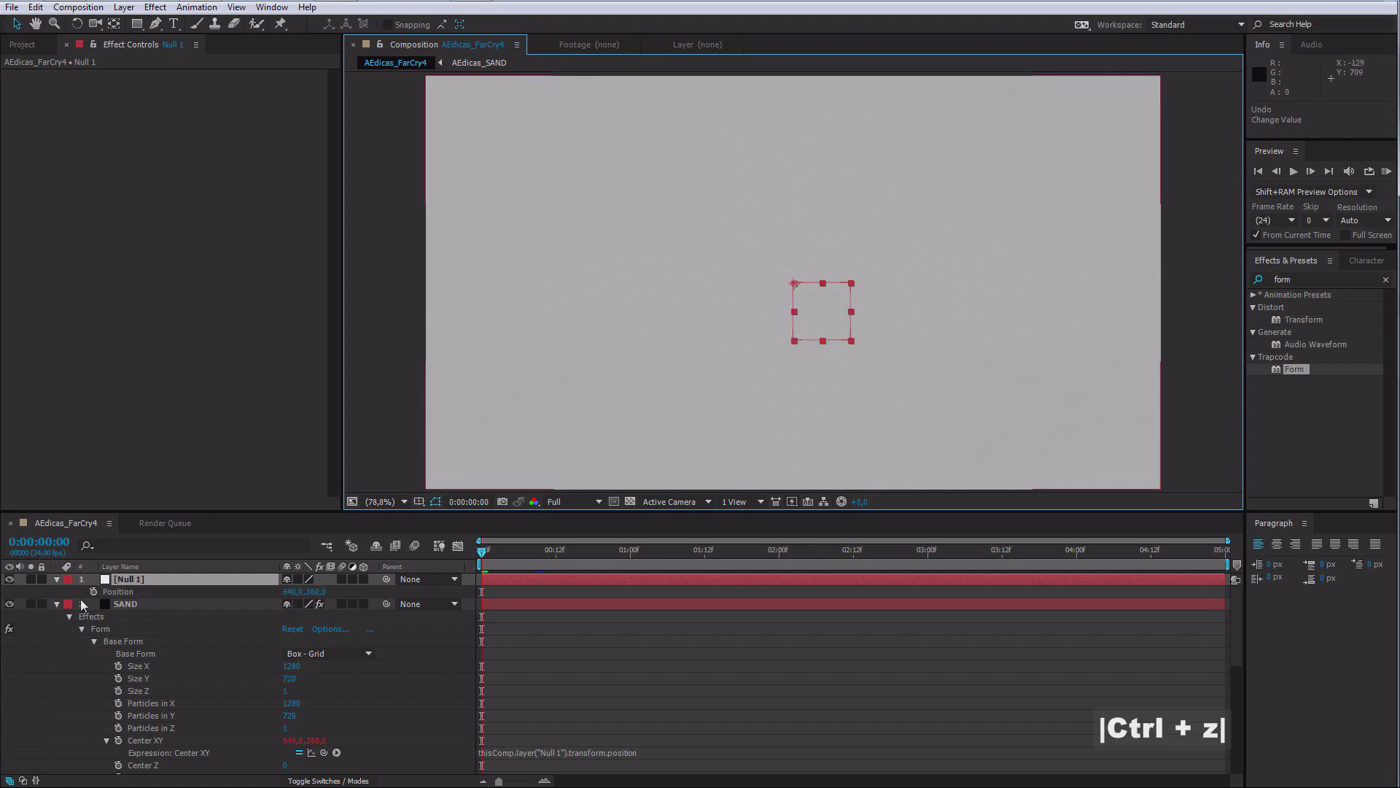
Step: Collapse the expanded layer properties and rename the Null 1 layer as CONTROL FORM
click(56, 578)
click(56, 591)
click(116, 670)
click(143, 580)
key(Return)
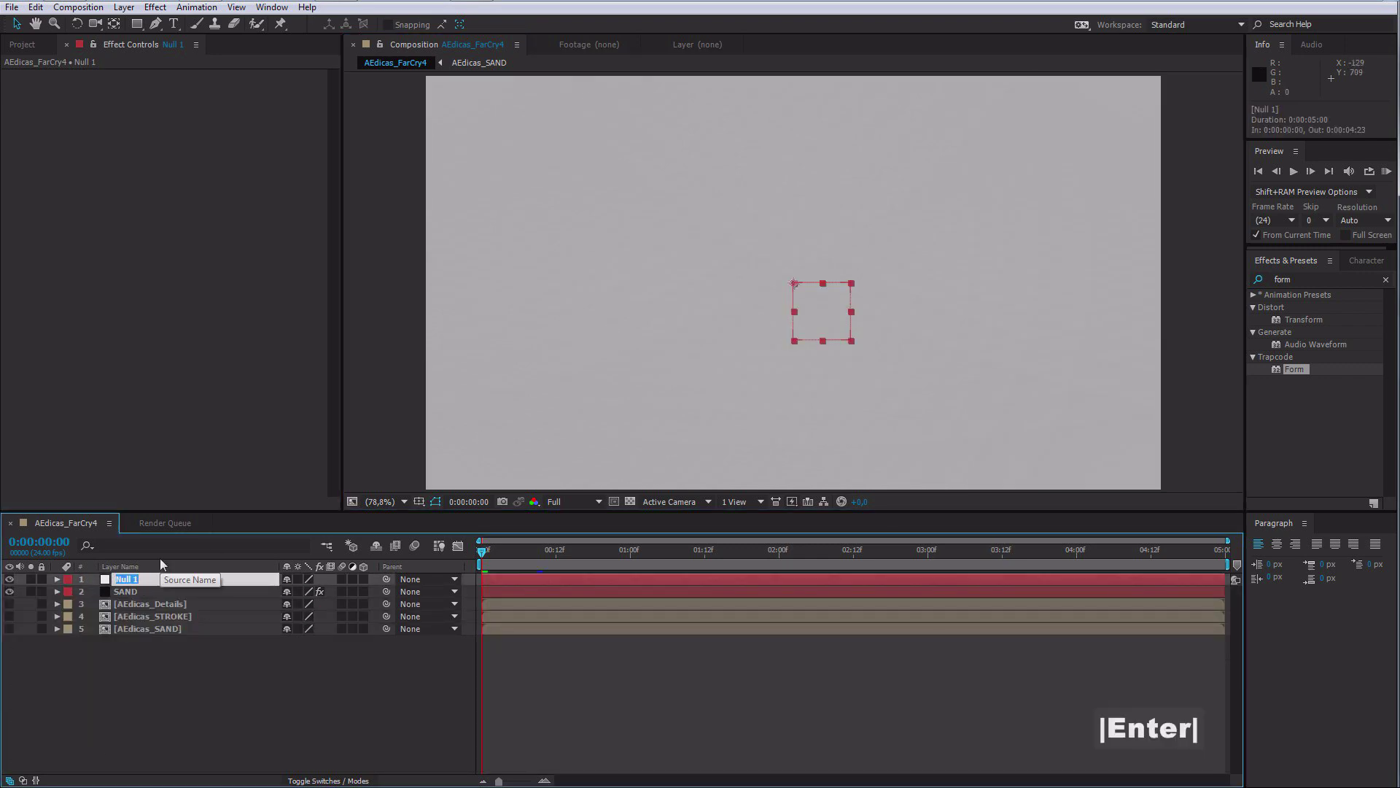
text(CONTROL FORM)
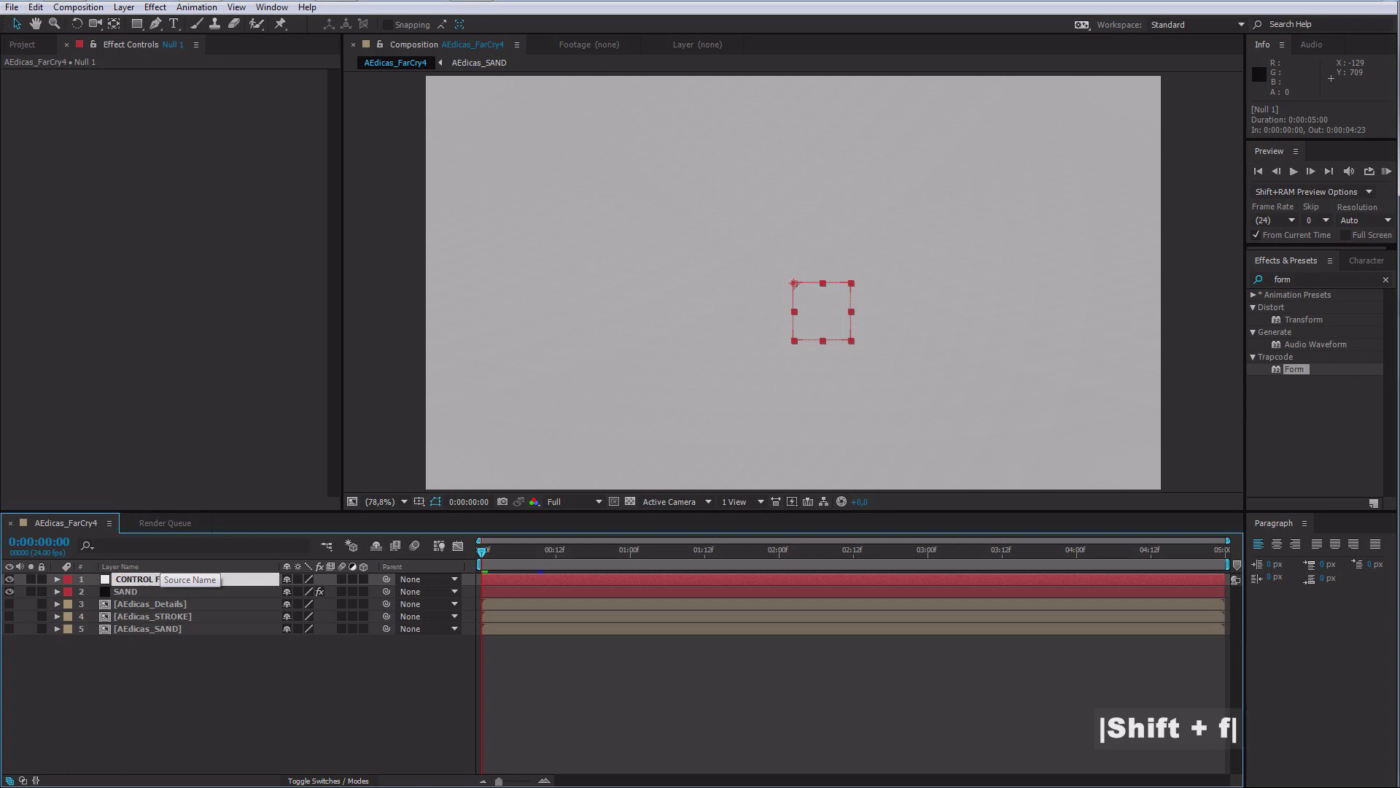
key(Return)
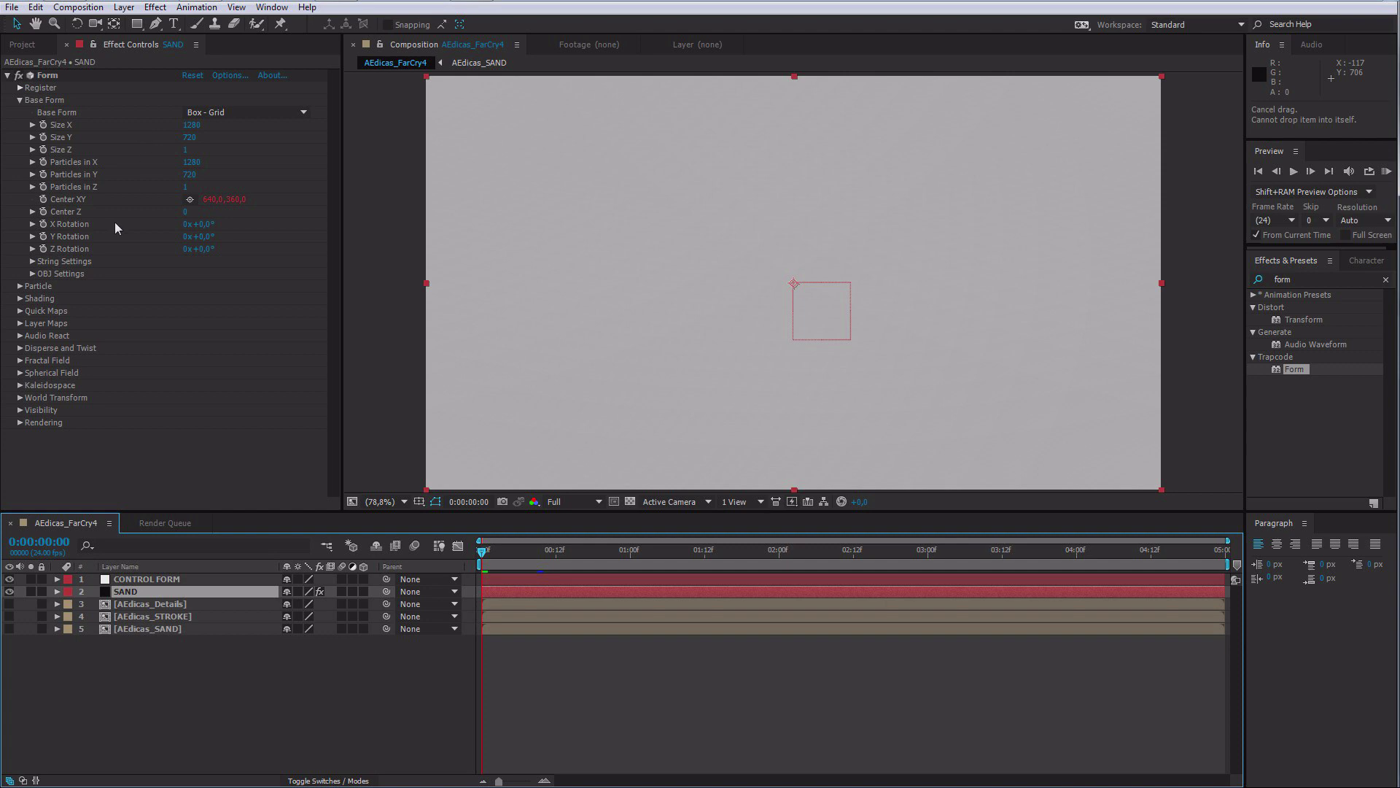
Step: Set the particle transfer mode of SAND's Form effect to Normal
click(21, 108)
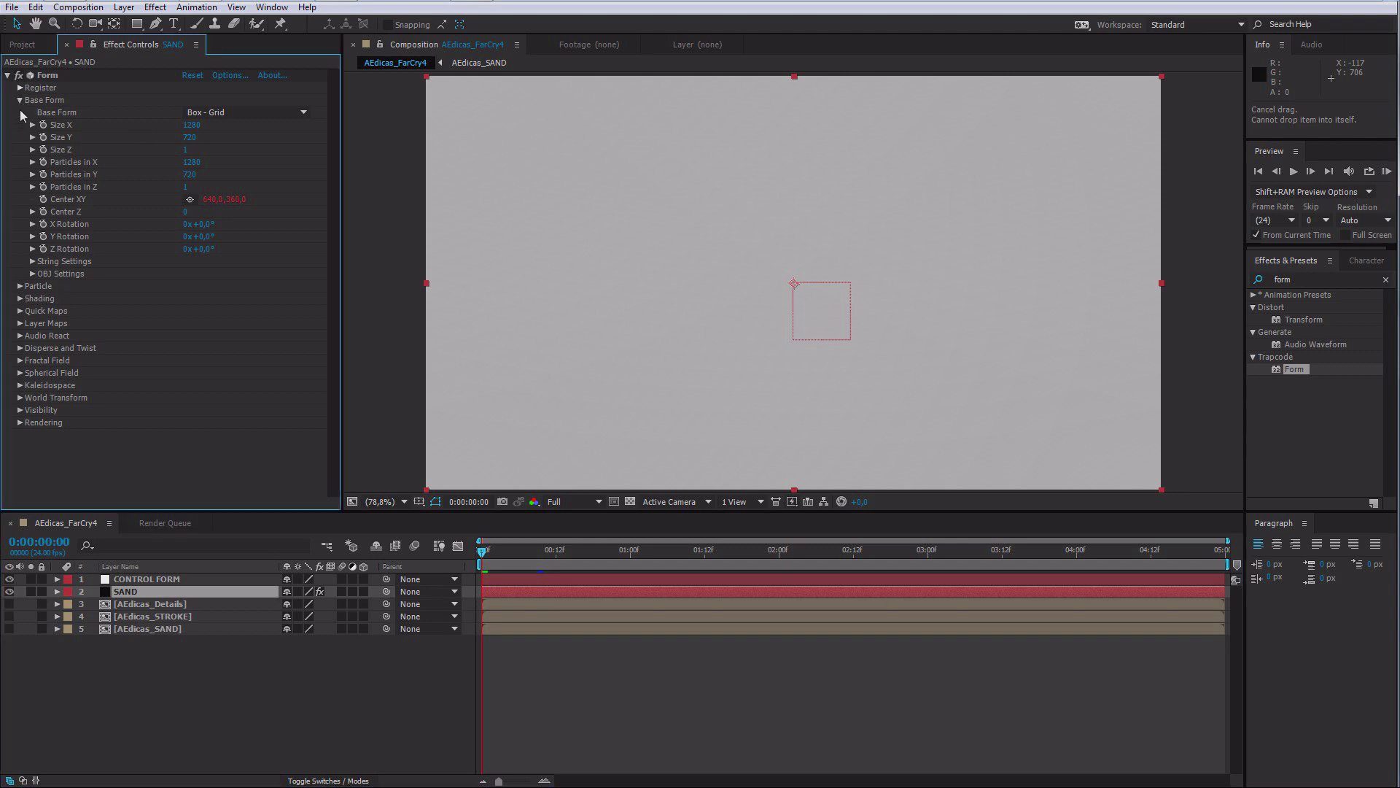
click(20, 100)
click(21, 113)
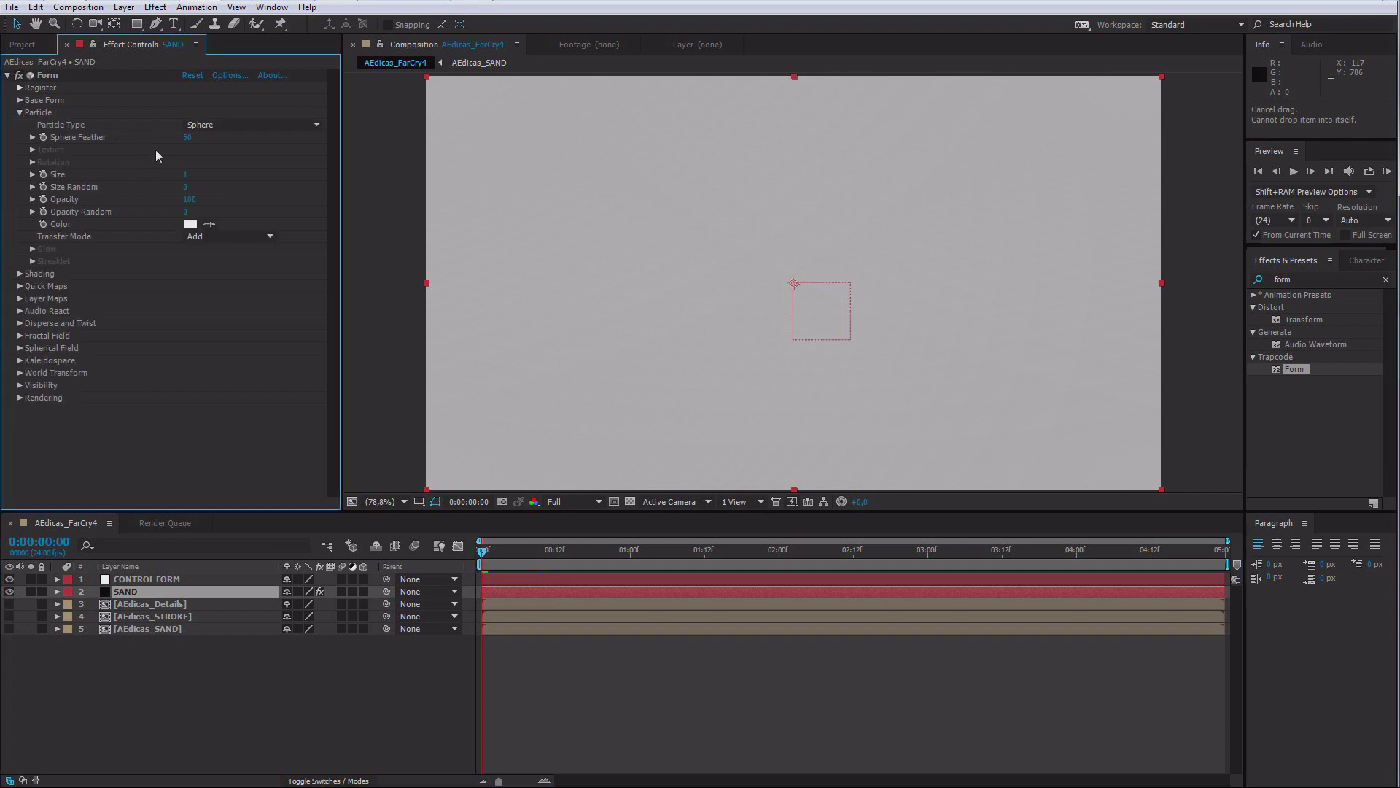
click(213, 237)
click(234, 252)
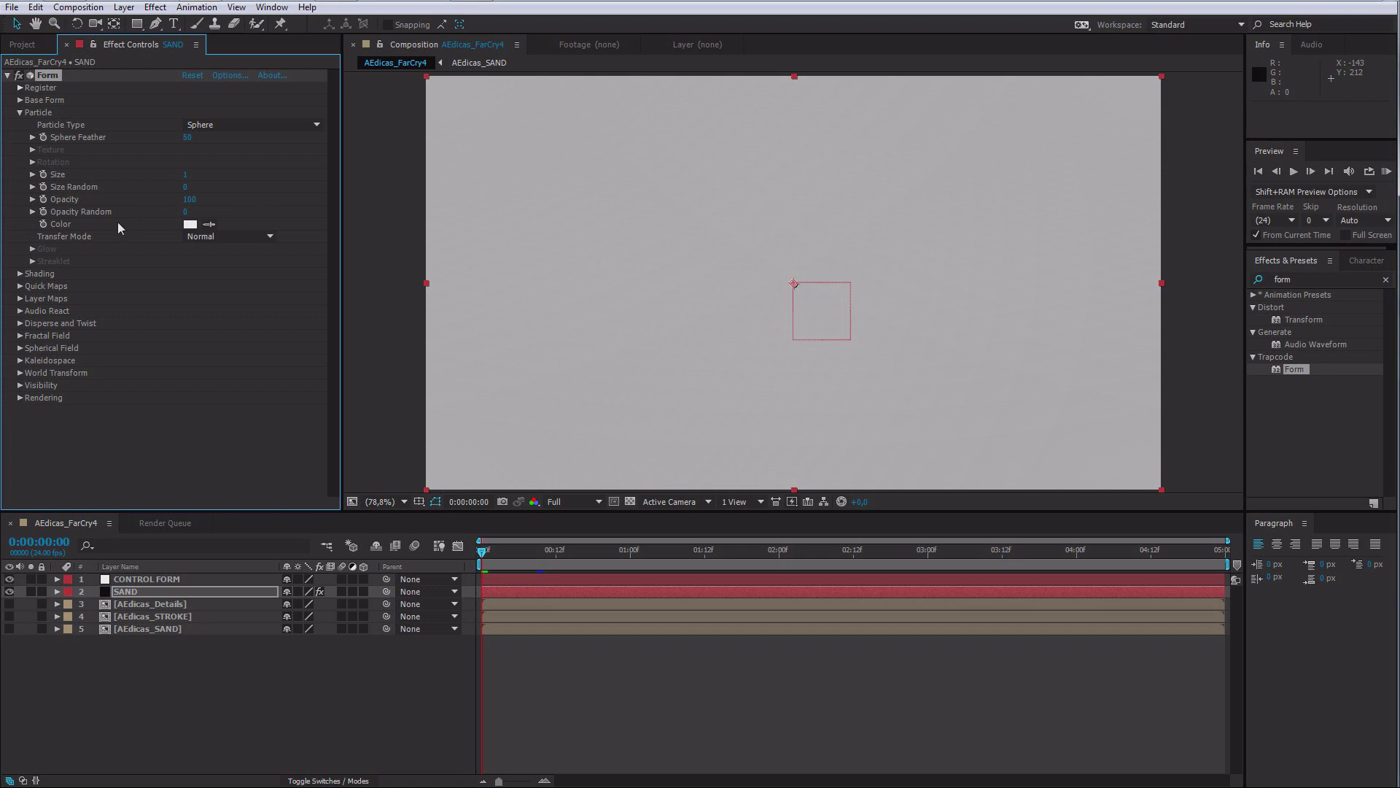
click(18, 114)
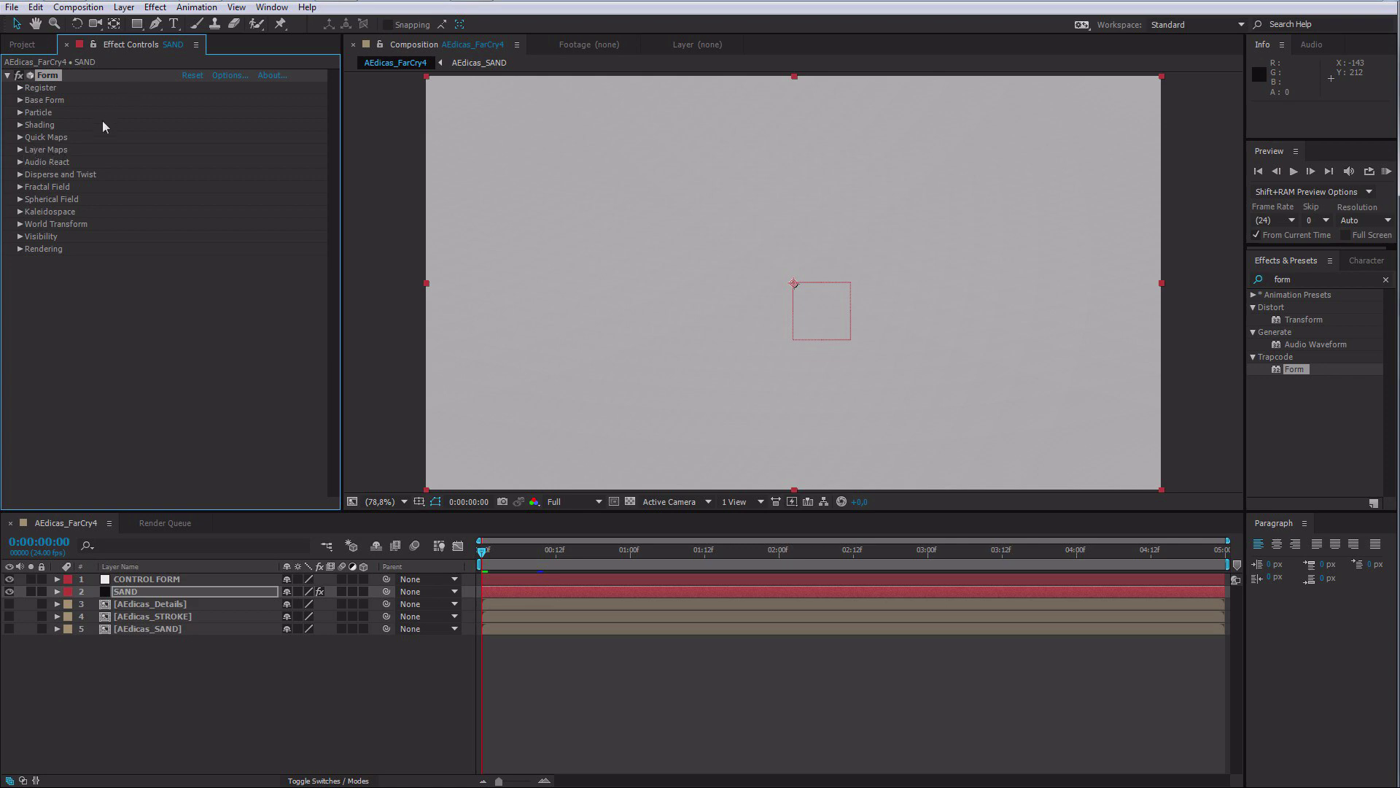
Step: Map the color and alpha of SAND's Form effect to the AEdicas_SAND layer, using RGBA to RGBA functionality over XY
click(19, 150)
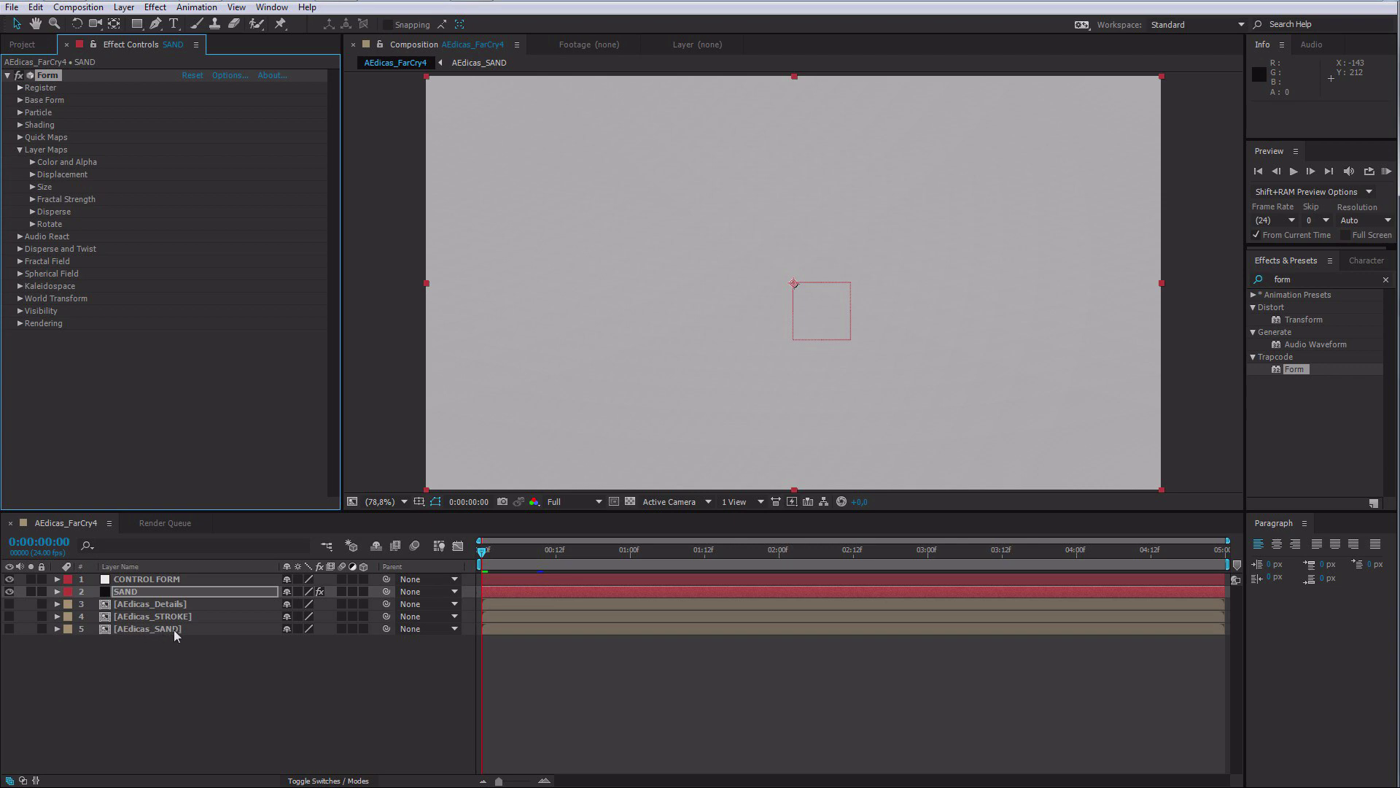
click(32, 162)
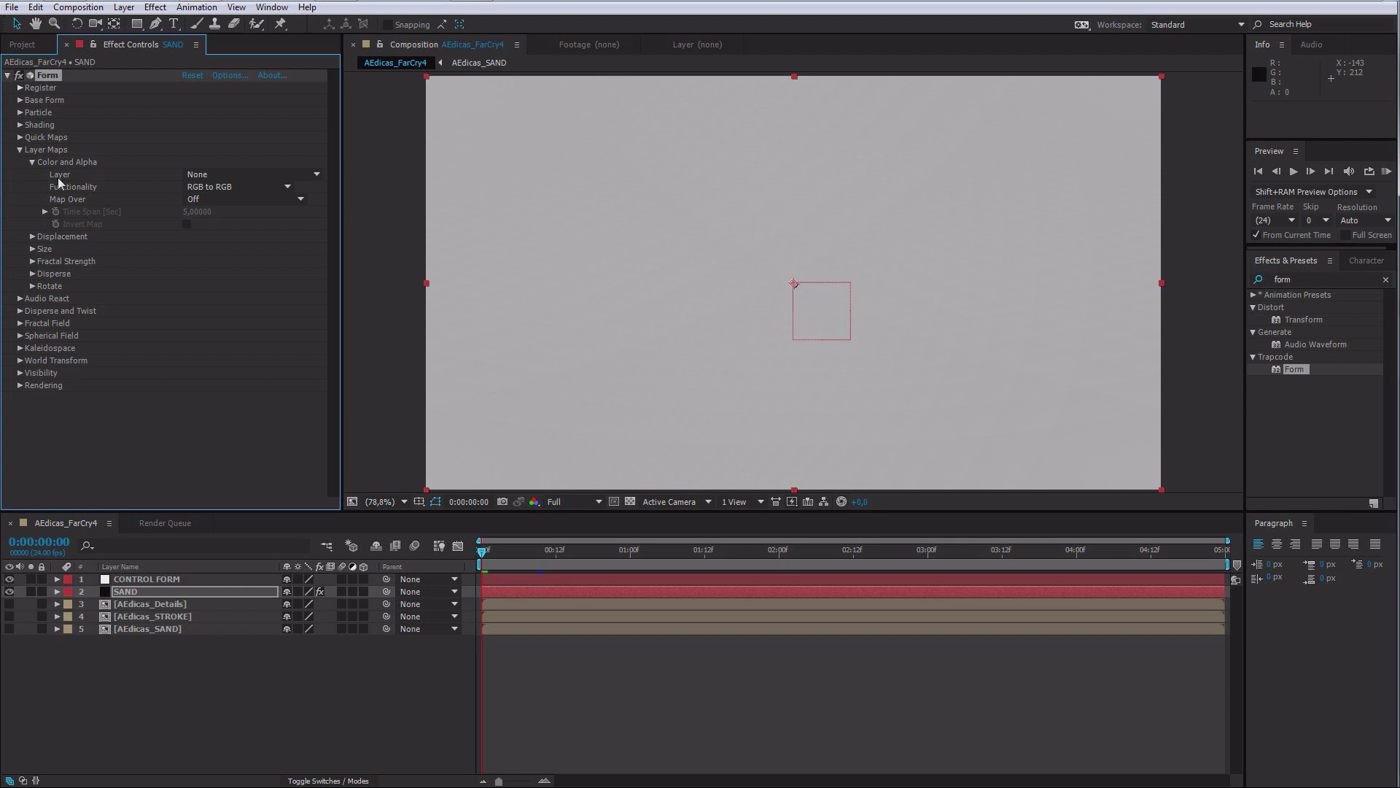
click(241, 175)
click(240, 277)
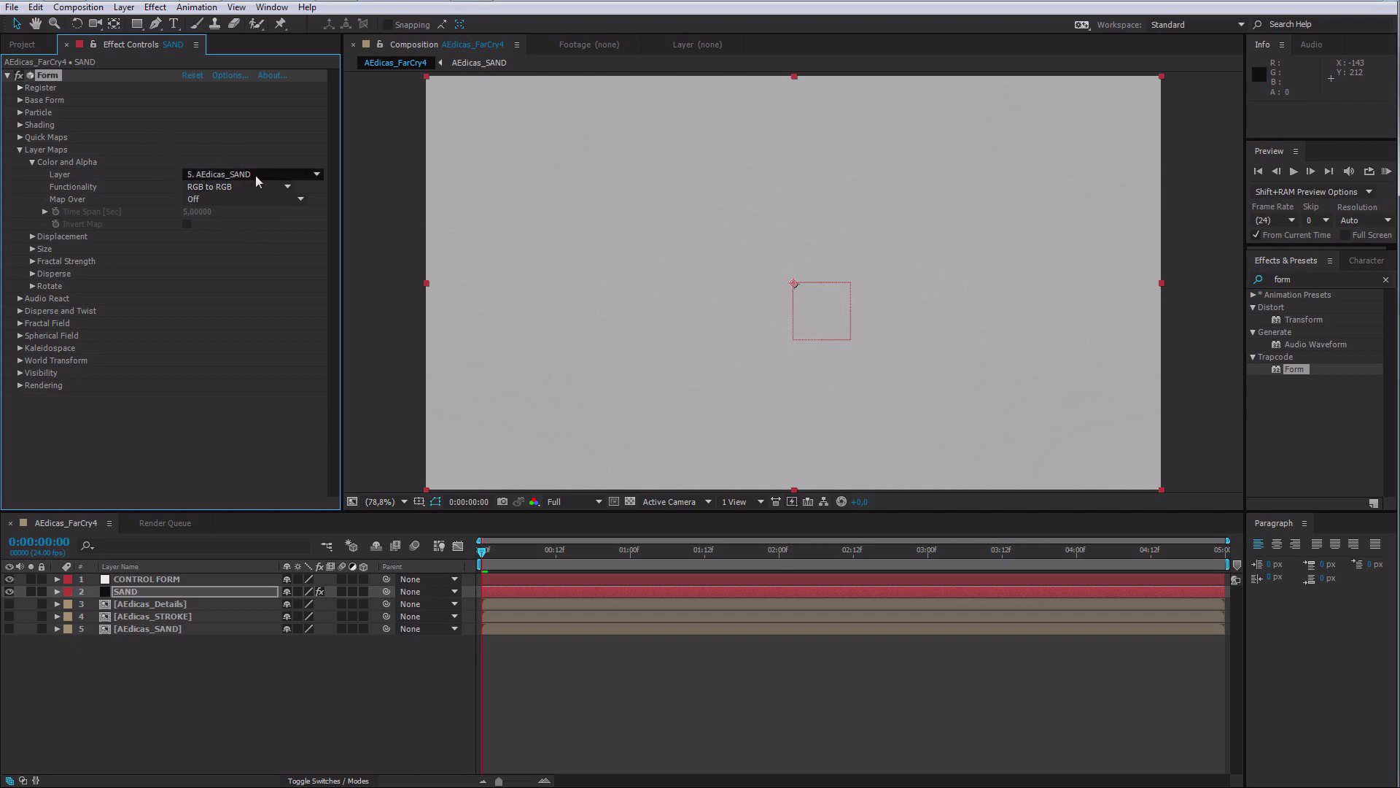
click(272, 187)
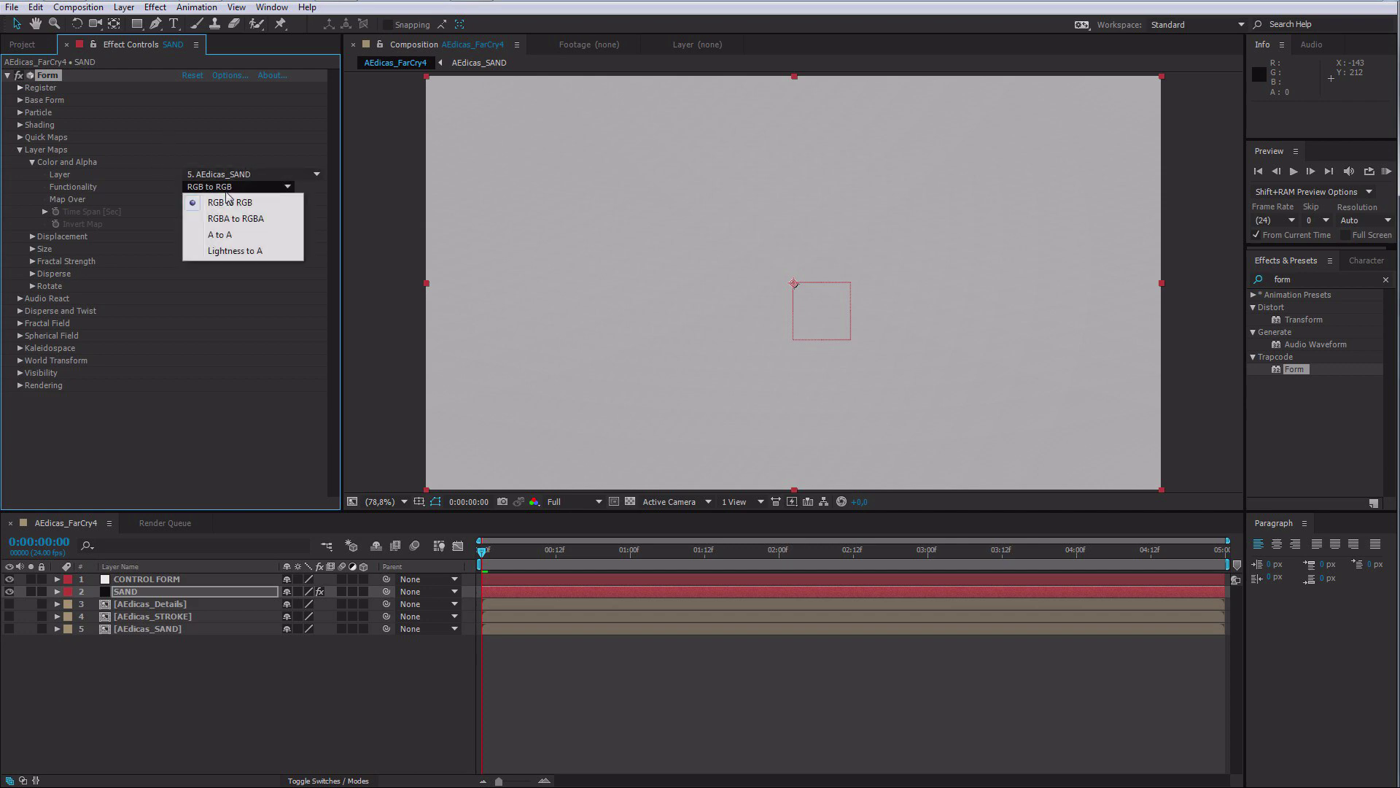
click(238, 220)
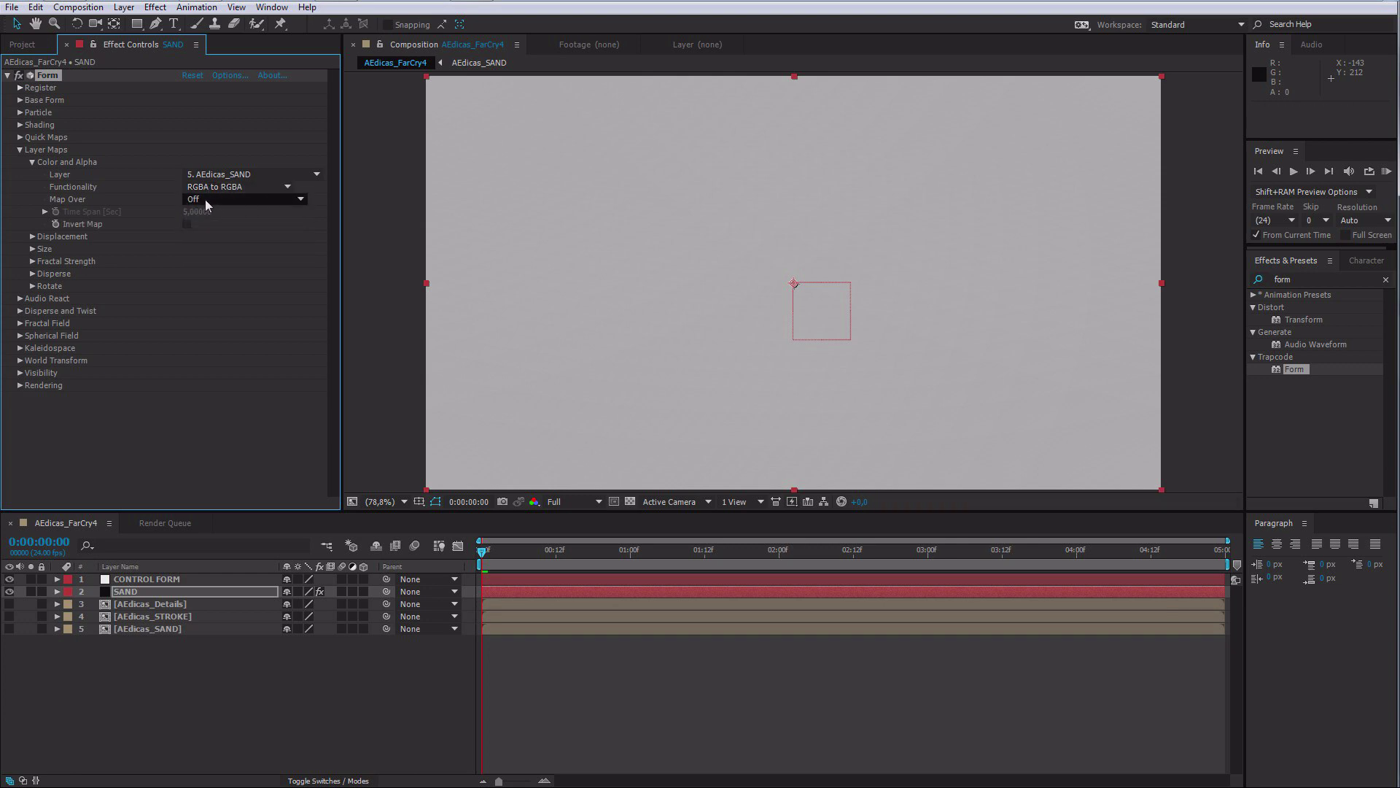
click(203, 199)
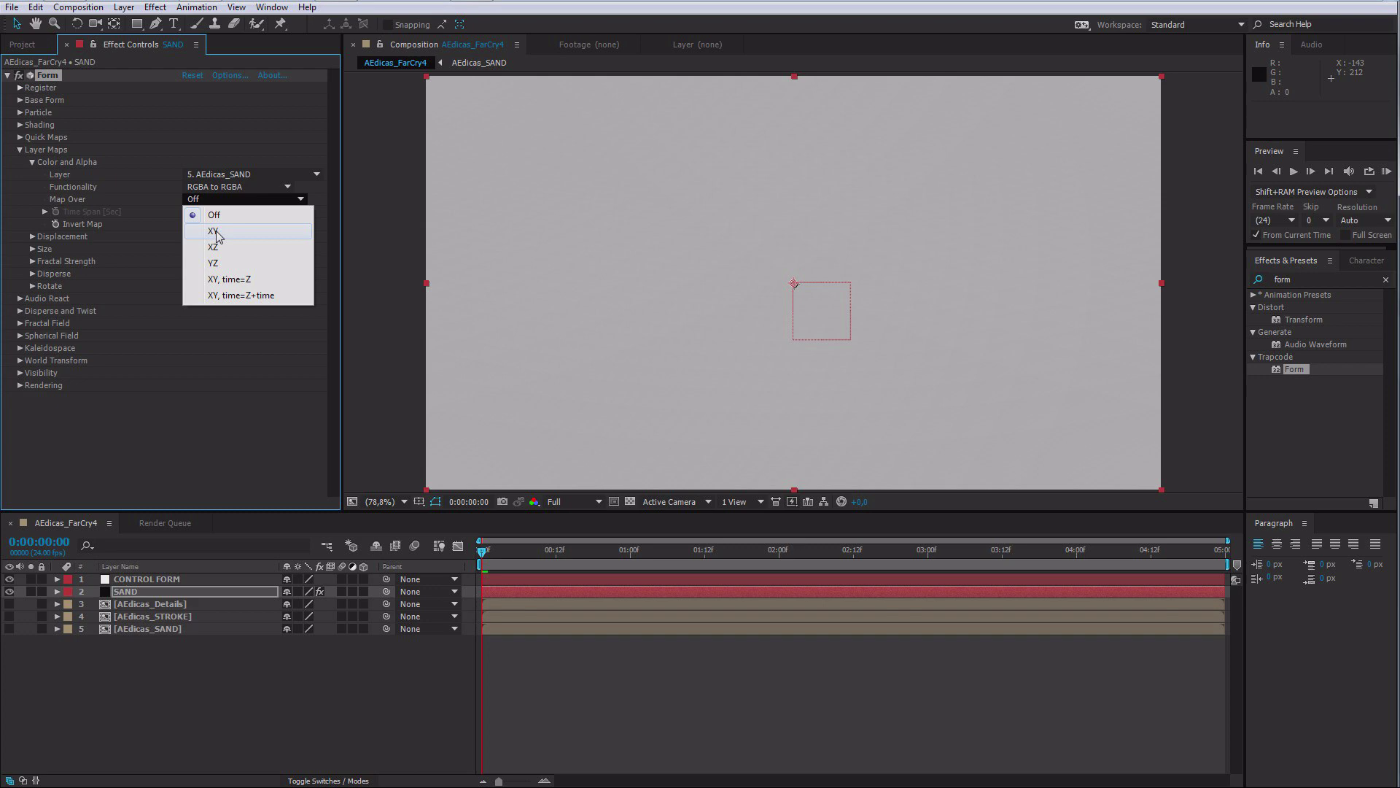
click(215, 231)
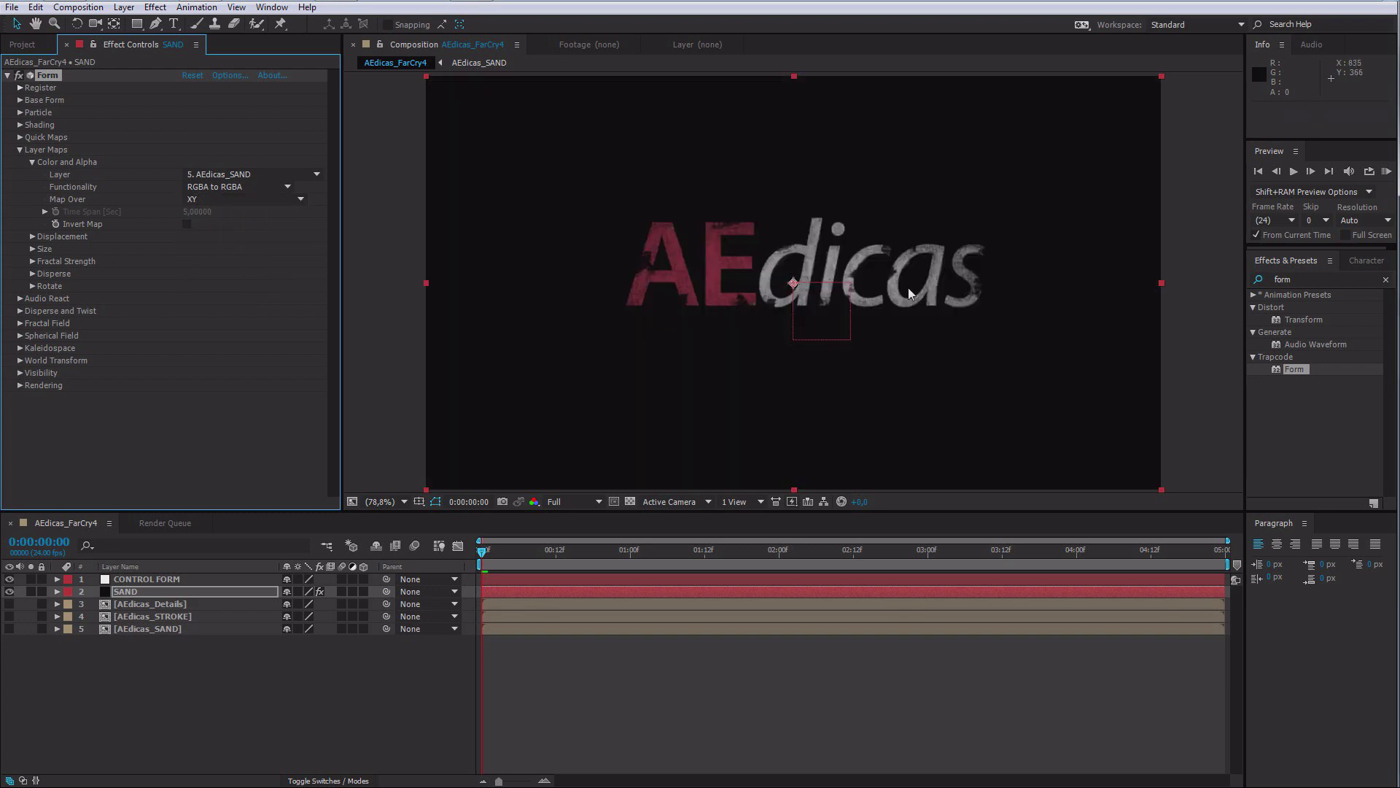
click(8, 591)
click(9, 591)
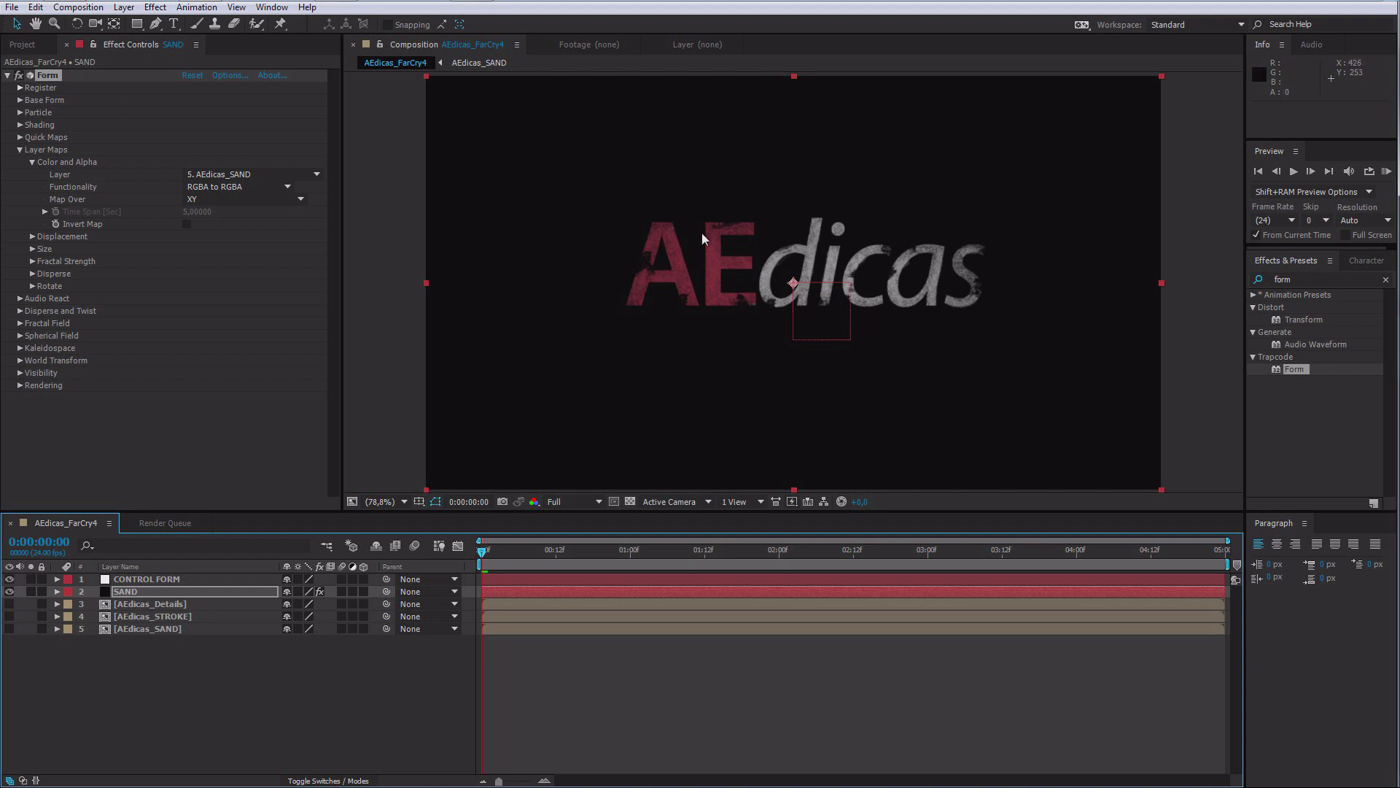
click(20, 149)
Step: Set Disperse to 50 and Twist to 2 in SAND's Form effect, and move the current time to 0:00:00:06
click(20, 137)
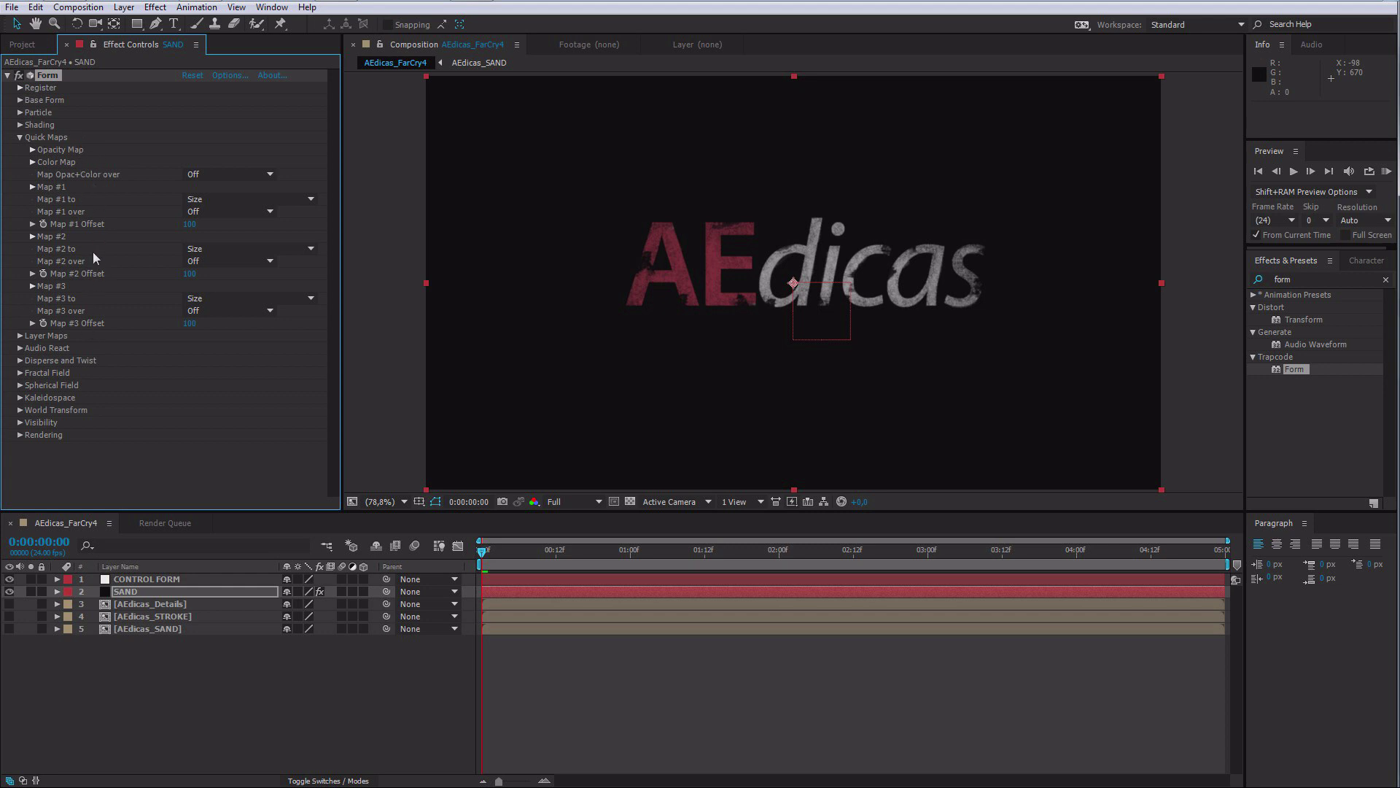
click(20, 360)
click(186, 373)
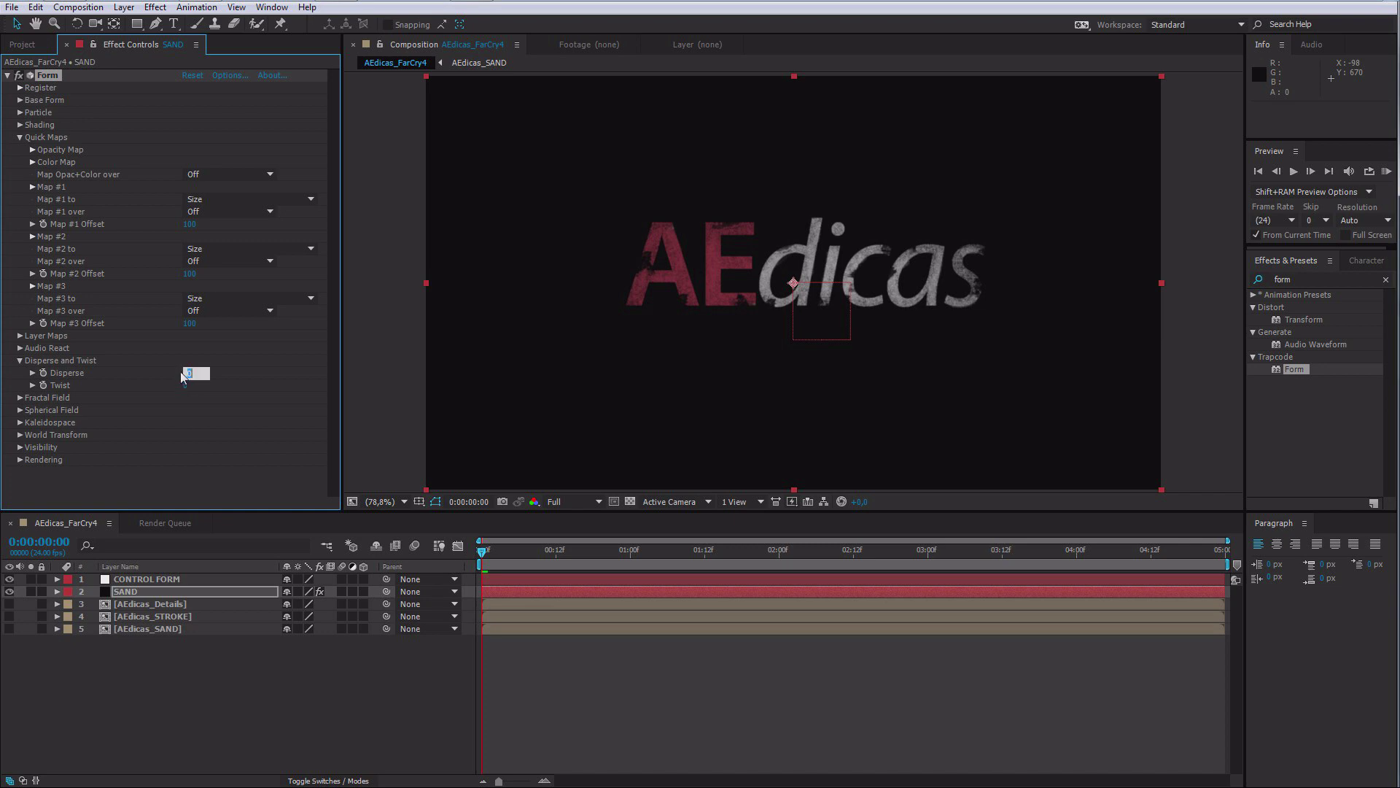
key(Tab)
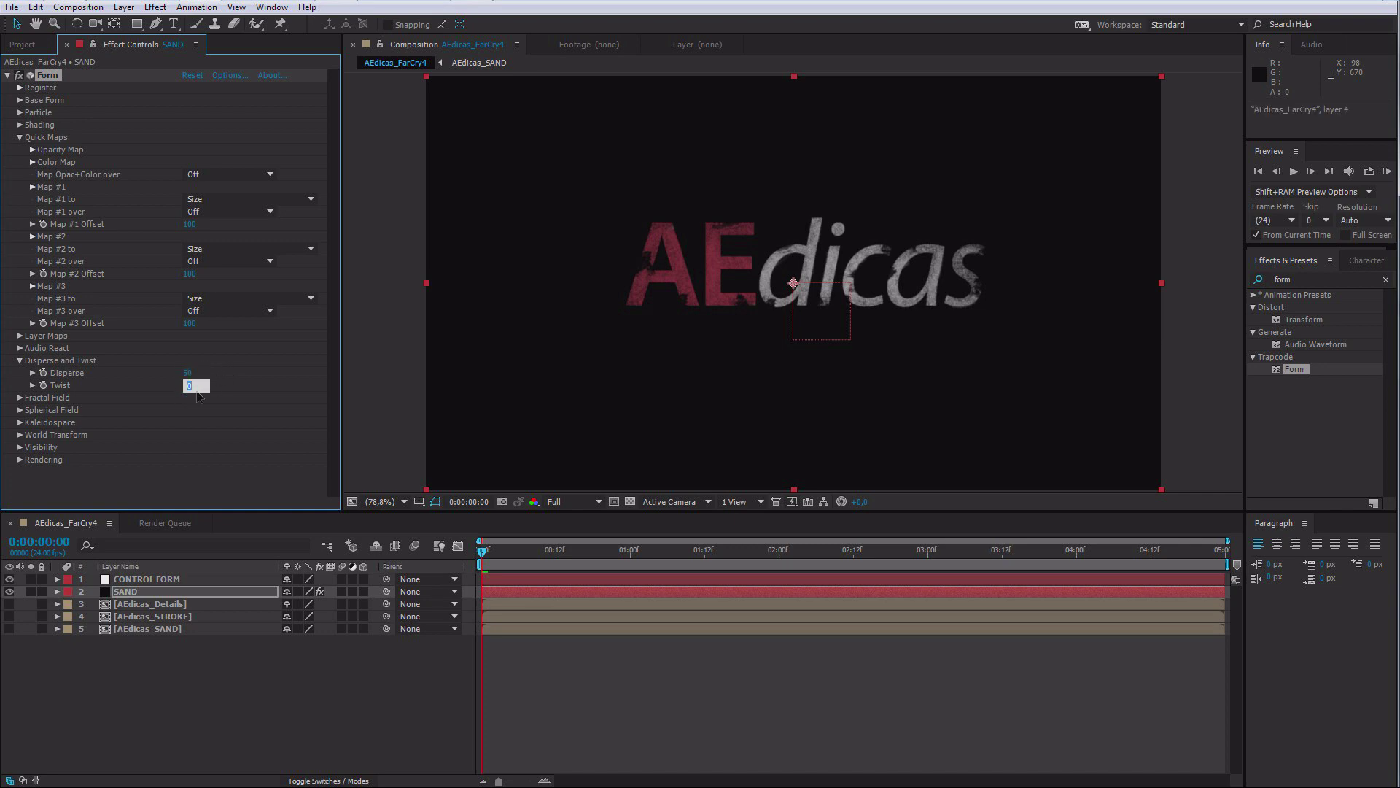
text(2)
click(212, 404)
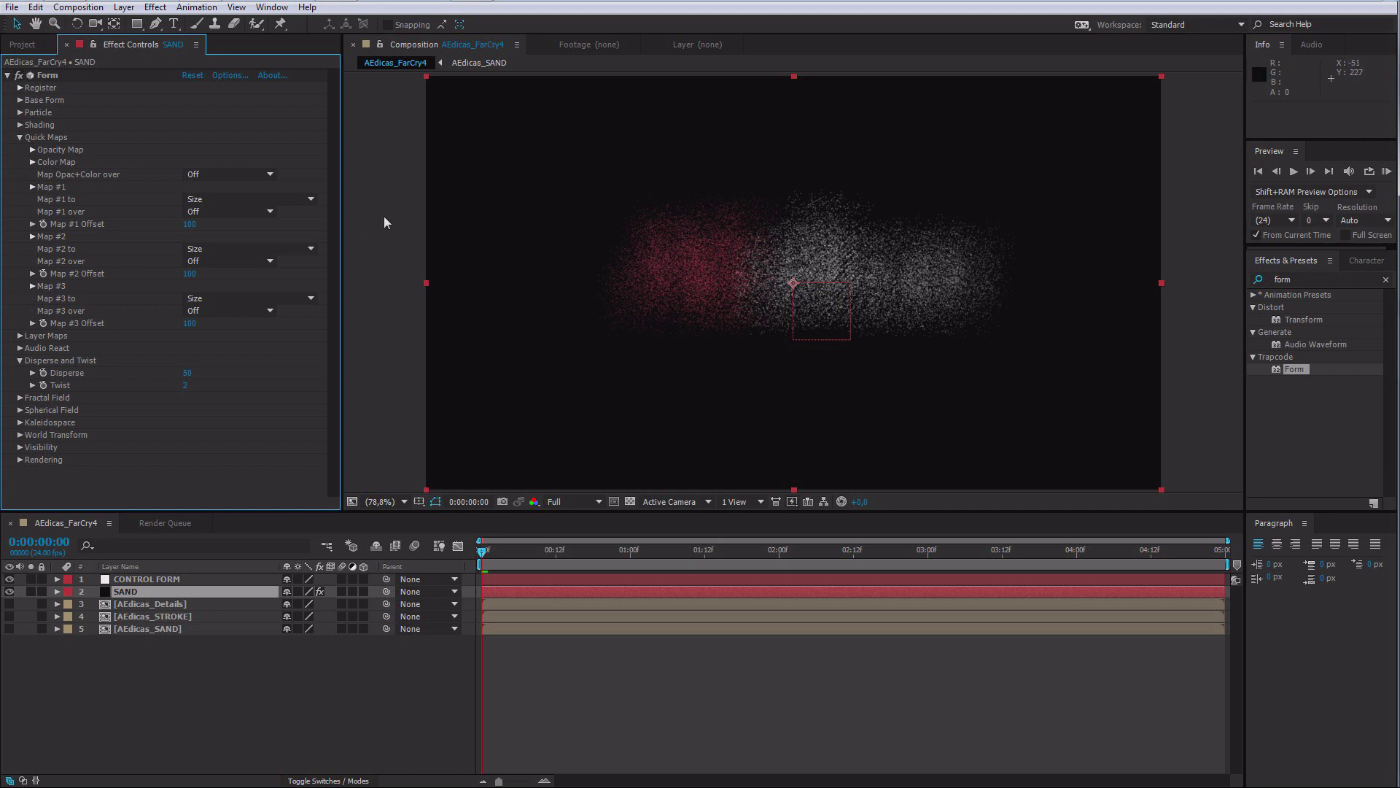
click(519, 553)
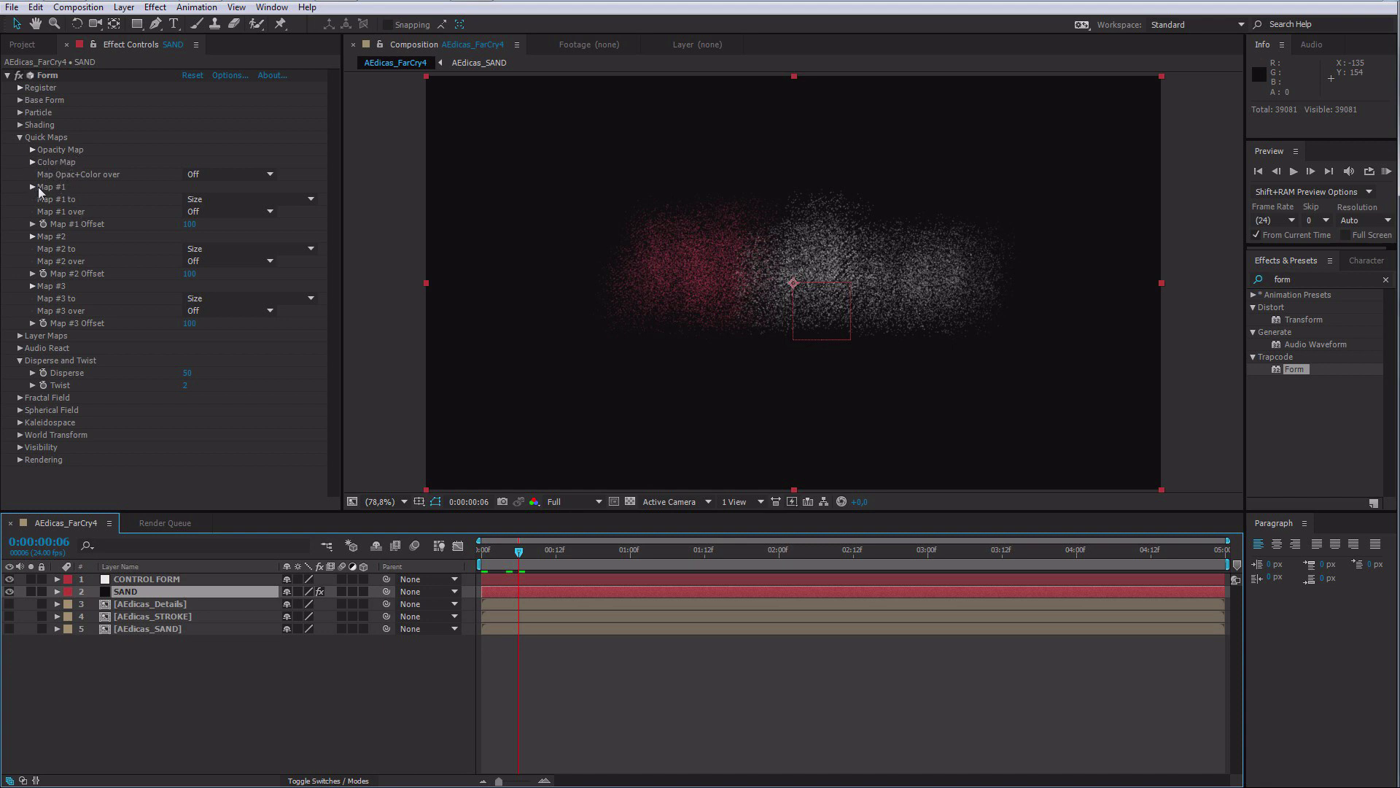
Step: Assign Form's Quick Map #1 to Fractal Strength, mapped over X
click(213, 199)
click(235, 248)
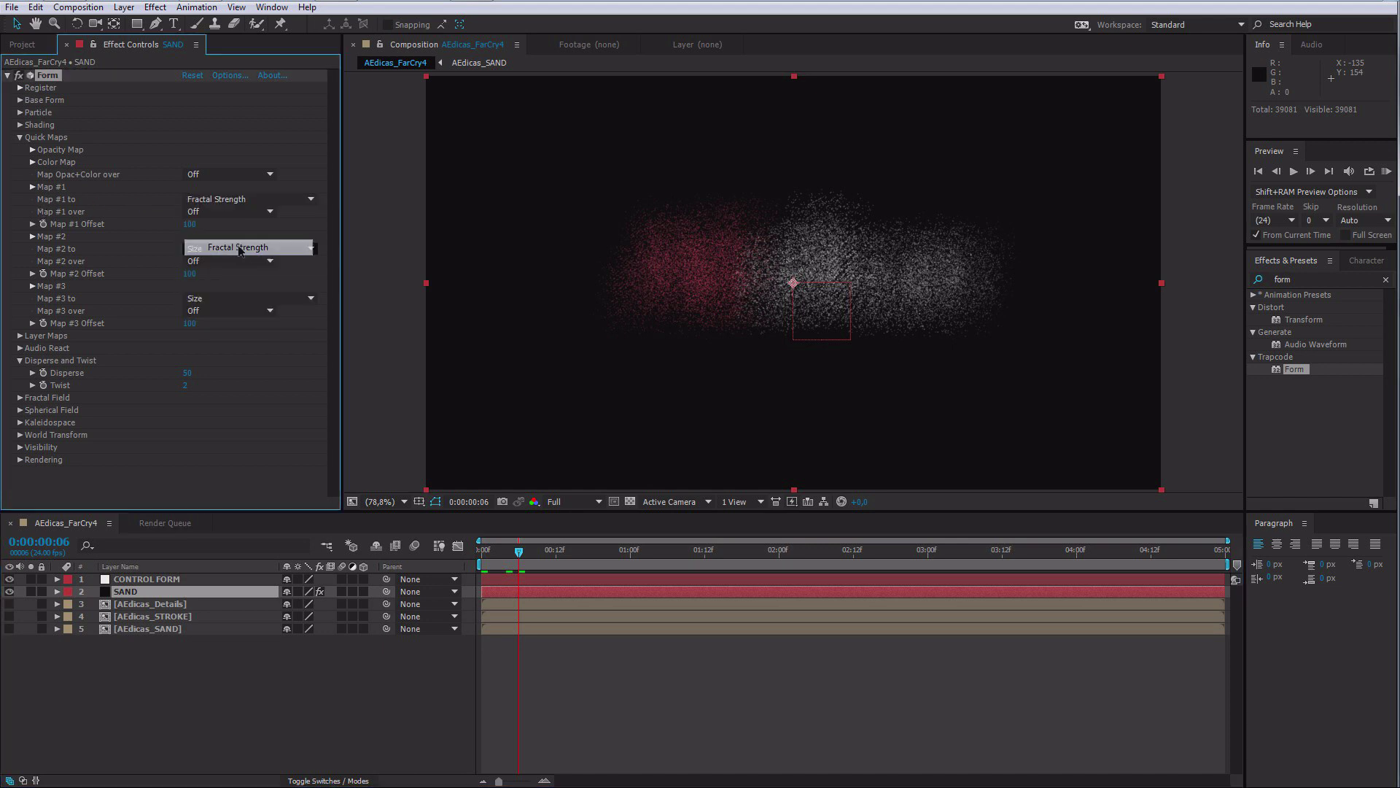
click(203, 211)
click(222, 246)
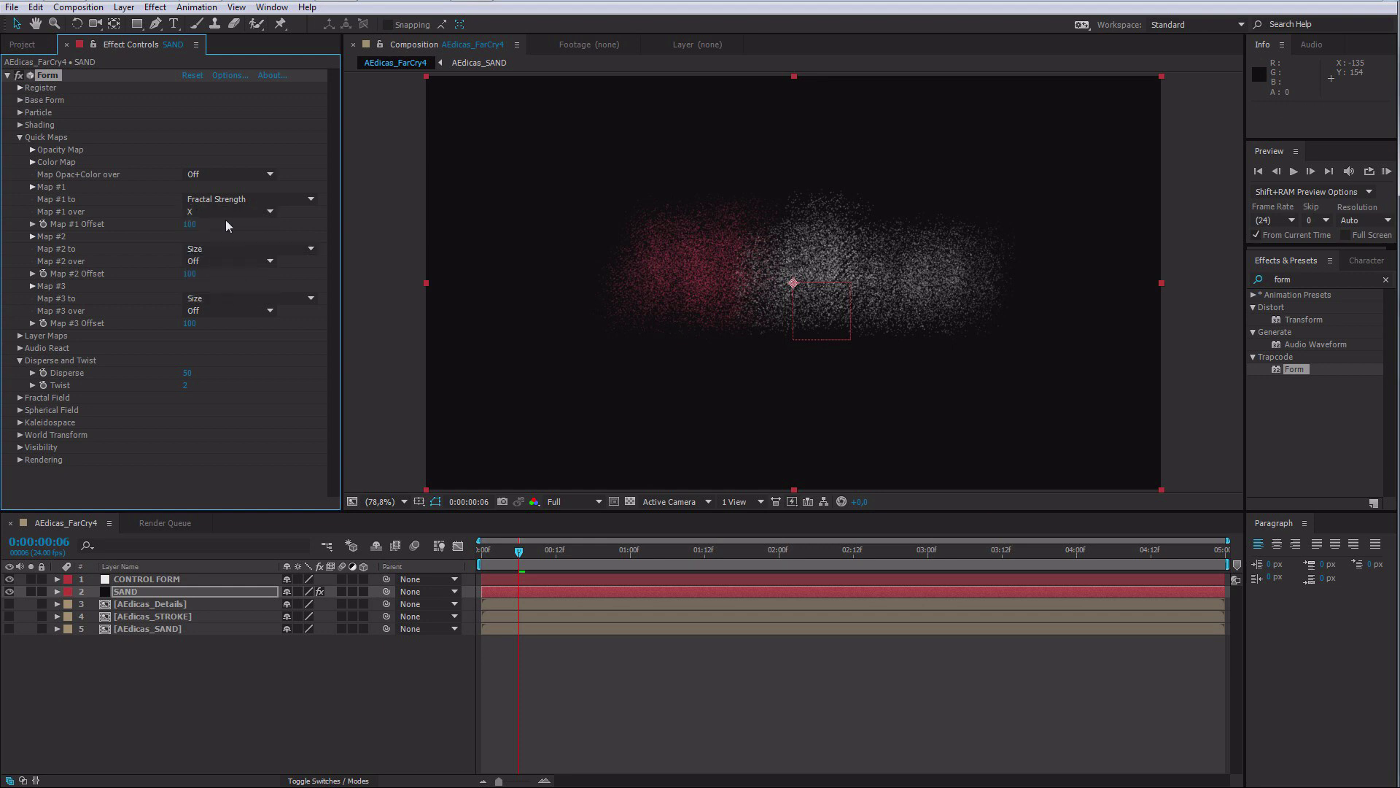
Step: Shape the Map #1 curve as a triangle that rises gradually to a late peak and falls off steeply
click(43, 224)
click(32, 224)
click(32, 224)
click(33, 187)
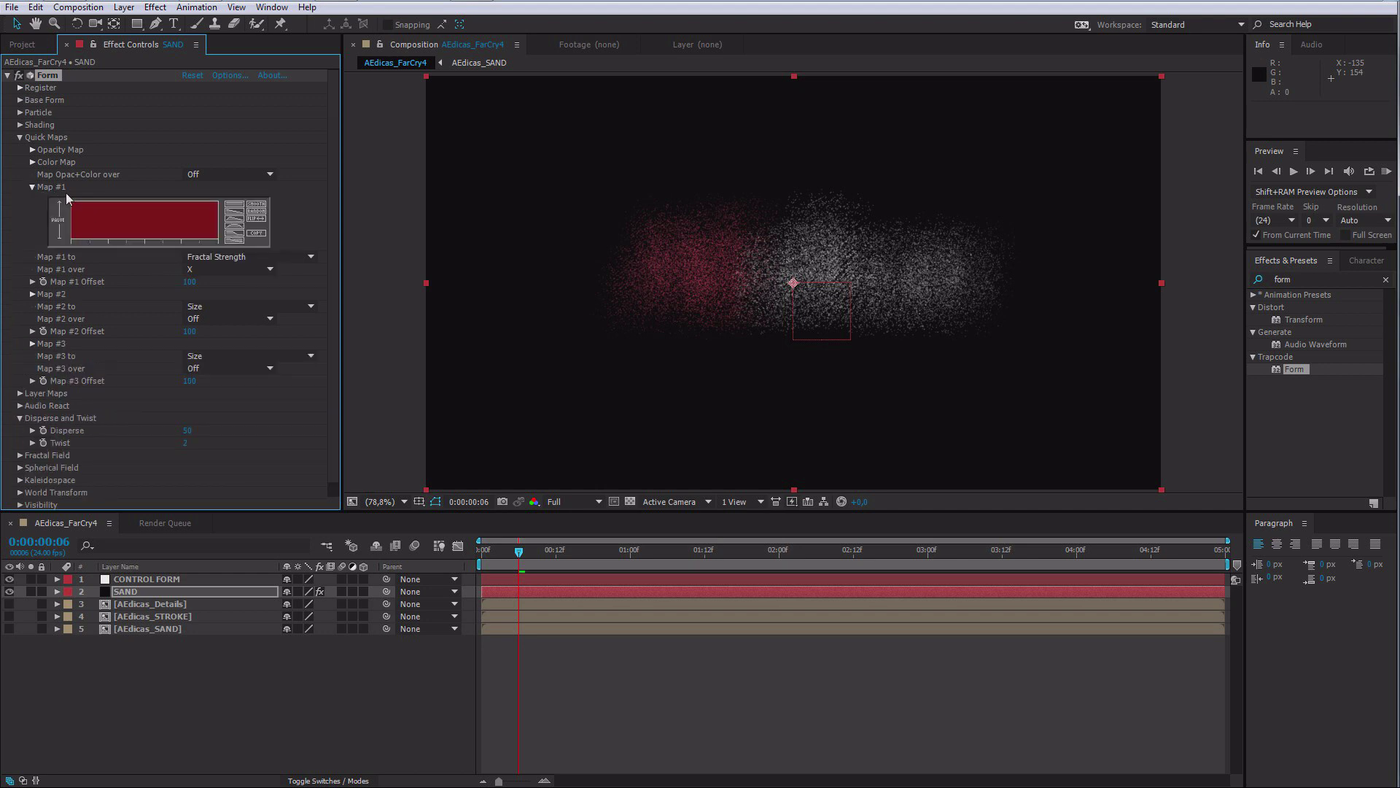
click(234, 225)
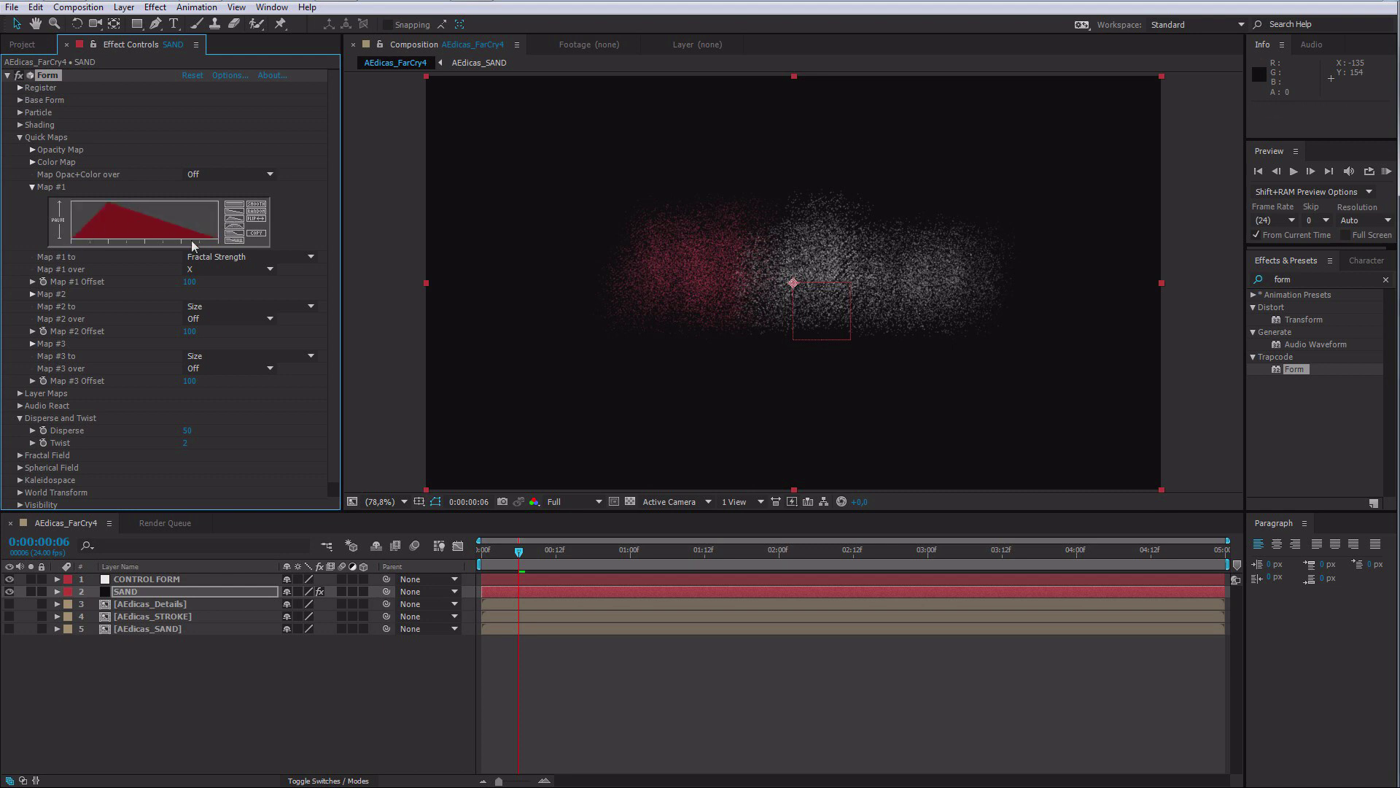
click(255, 219)
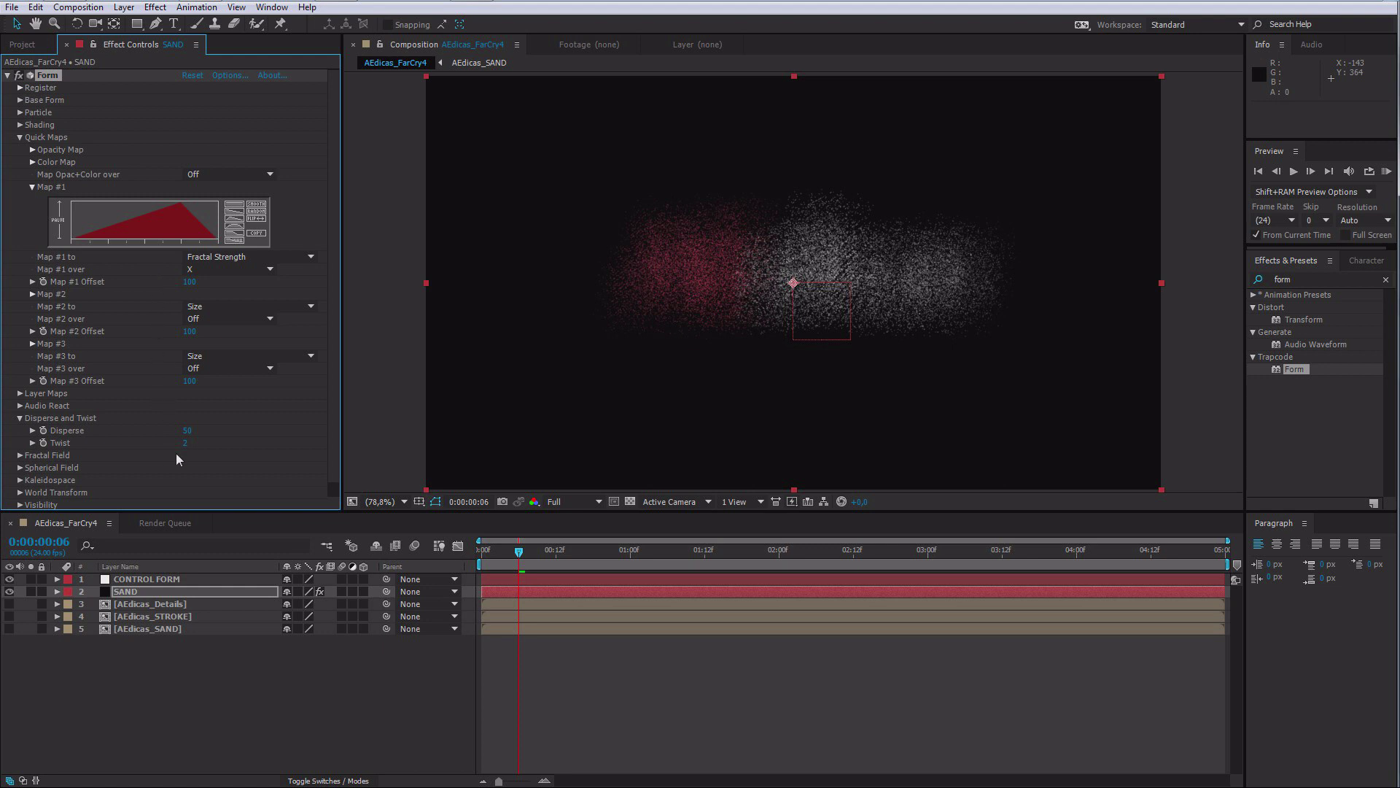
Step: Raise the Fractal Field's Affect Size to a low positive value, and lower the Map #1 Offset to somewhere in the 50s
click(19, 455)
scroll(78, 471, down, 4)
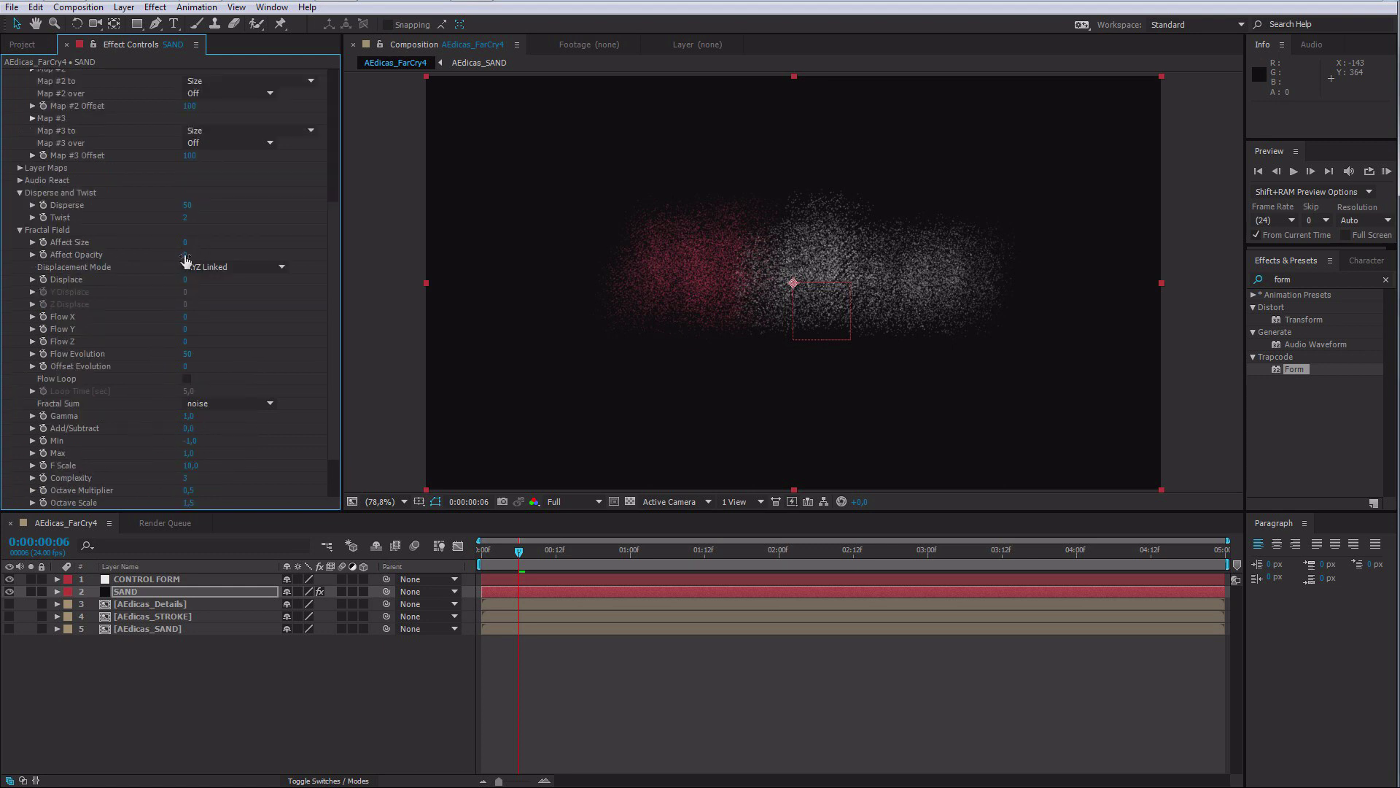
drag(185, 242, 194, 243)
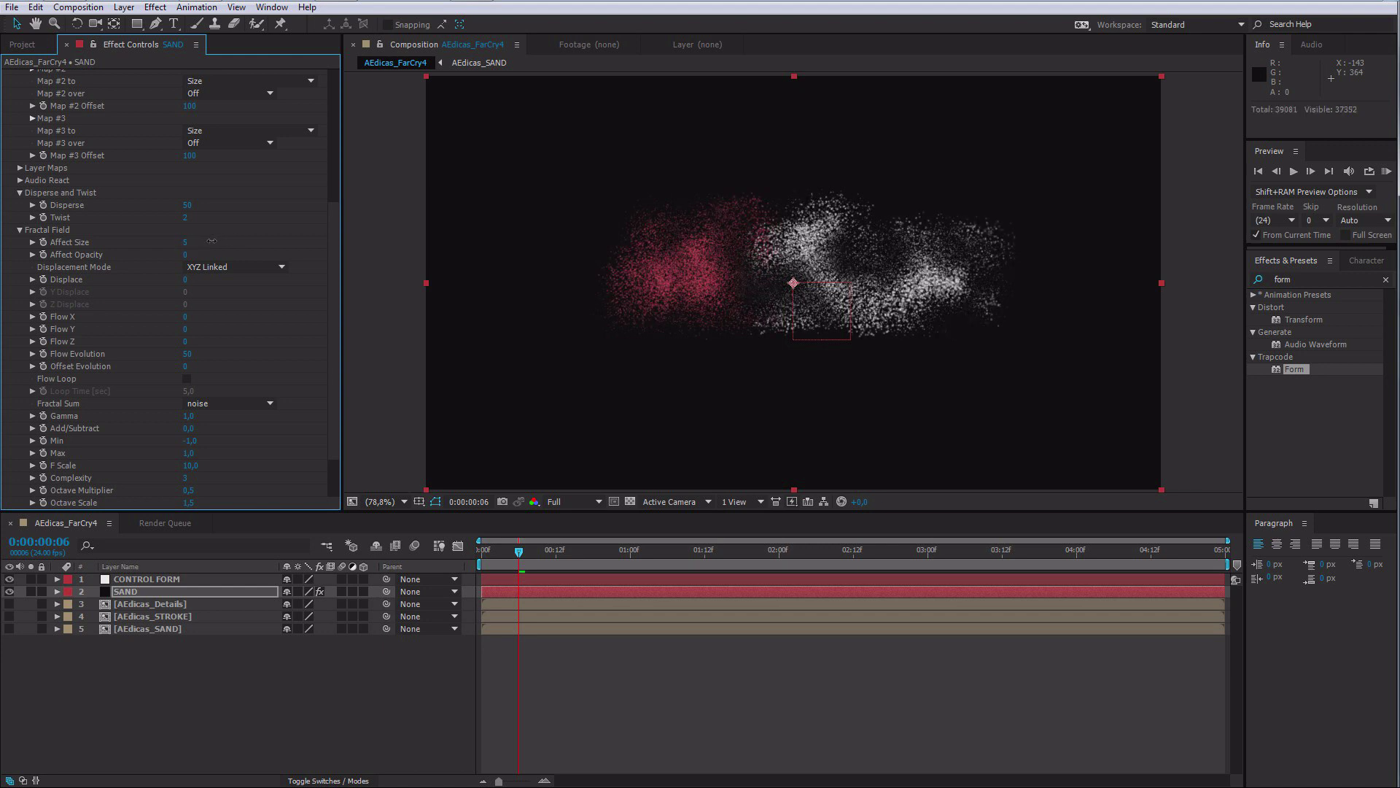
scroll(192, 297, up, 5)
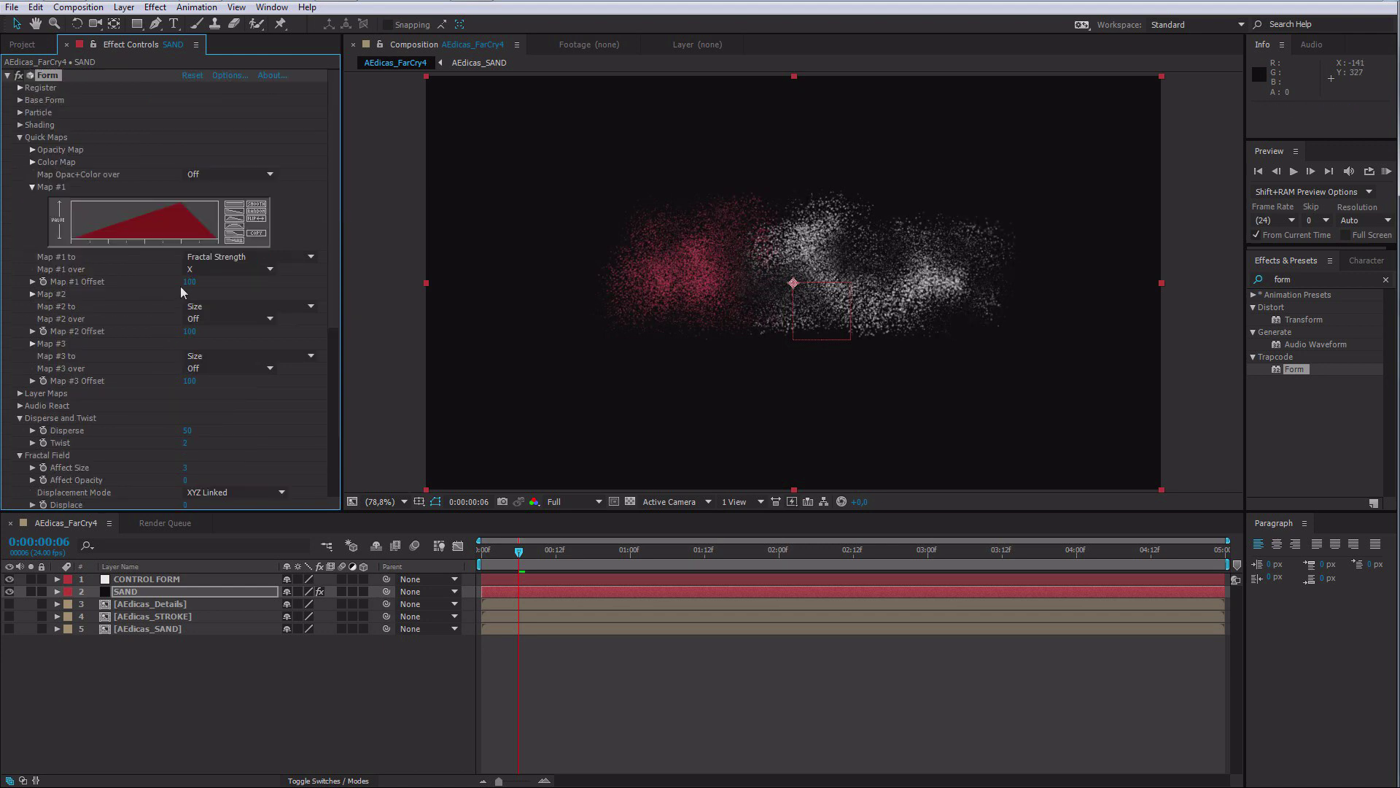
mouse_move(192, 281)
mouse_down()
mouse_move(111, 281)
mouse_move(295, 275)
mouse_move(159, 287)
mouse_move(178, 283)
mouse_up()
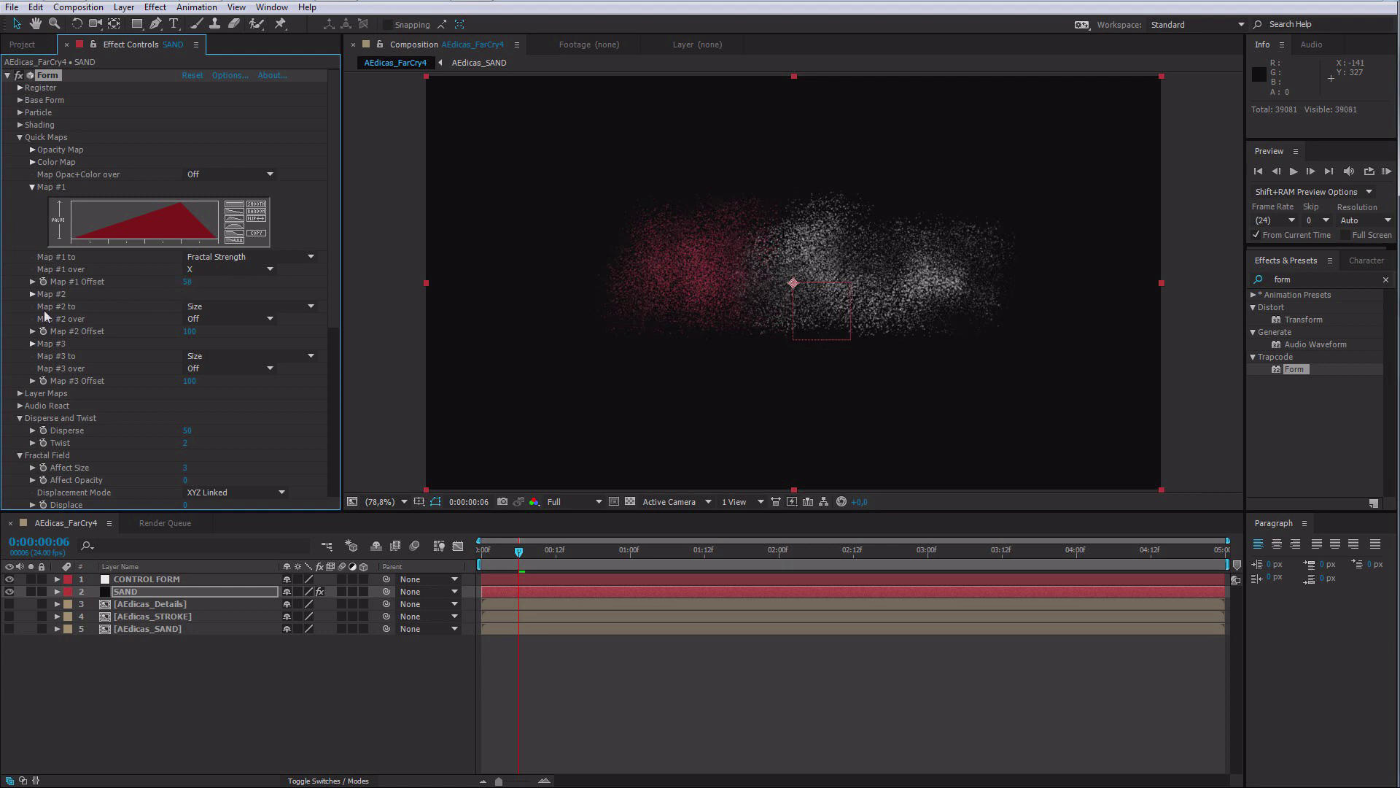
Step: Give Quick Map #2 a triangular curve with an early peak and assign it to Disperse Strength over X
click(32, 294)
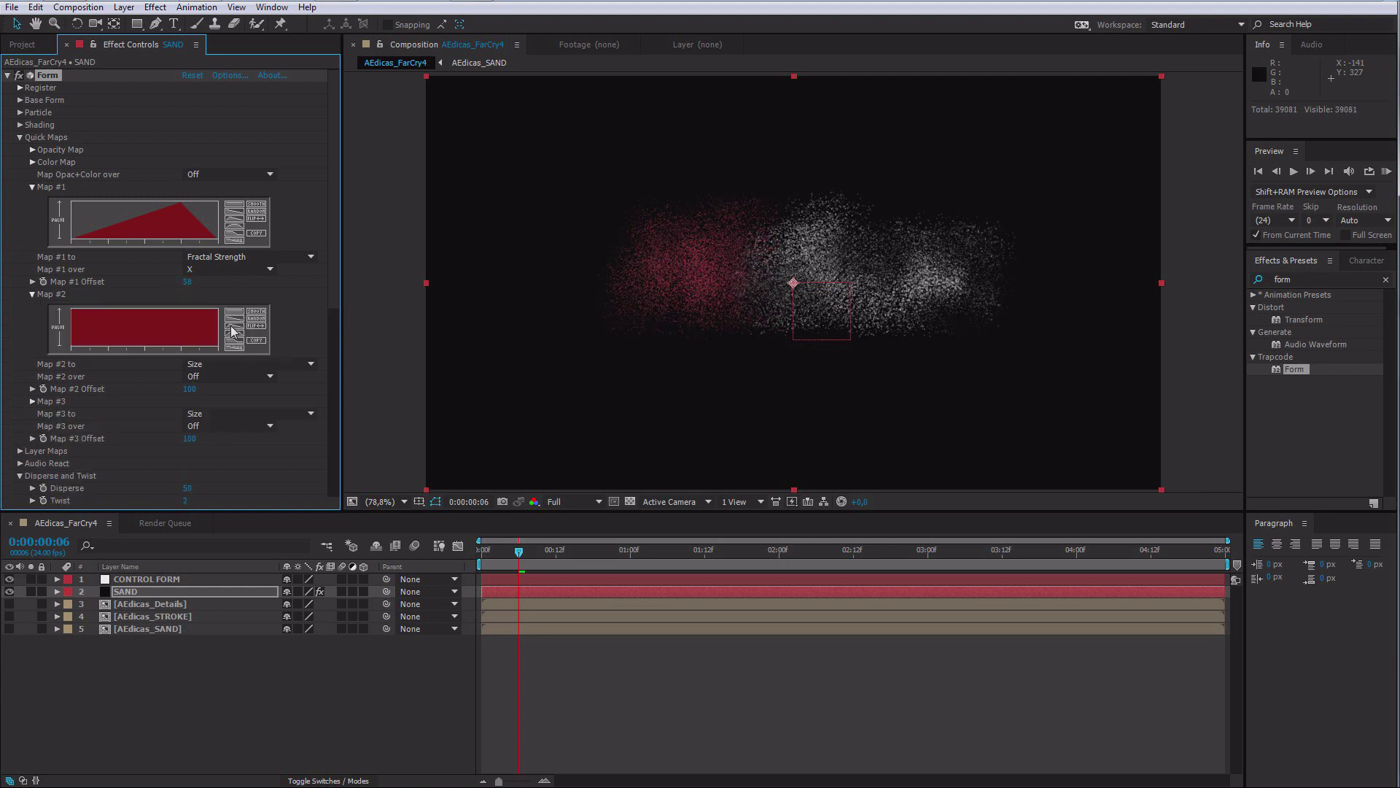
click(233, 327)
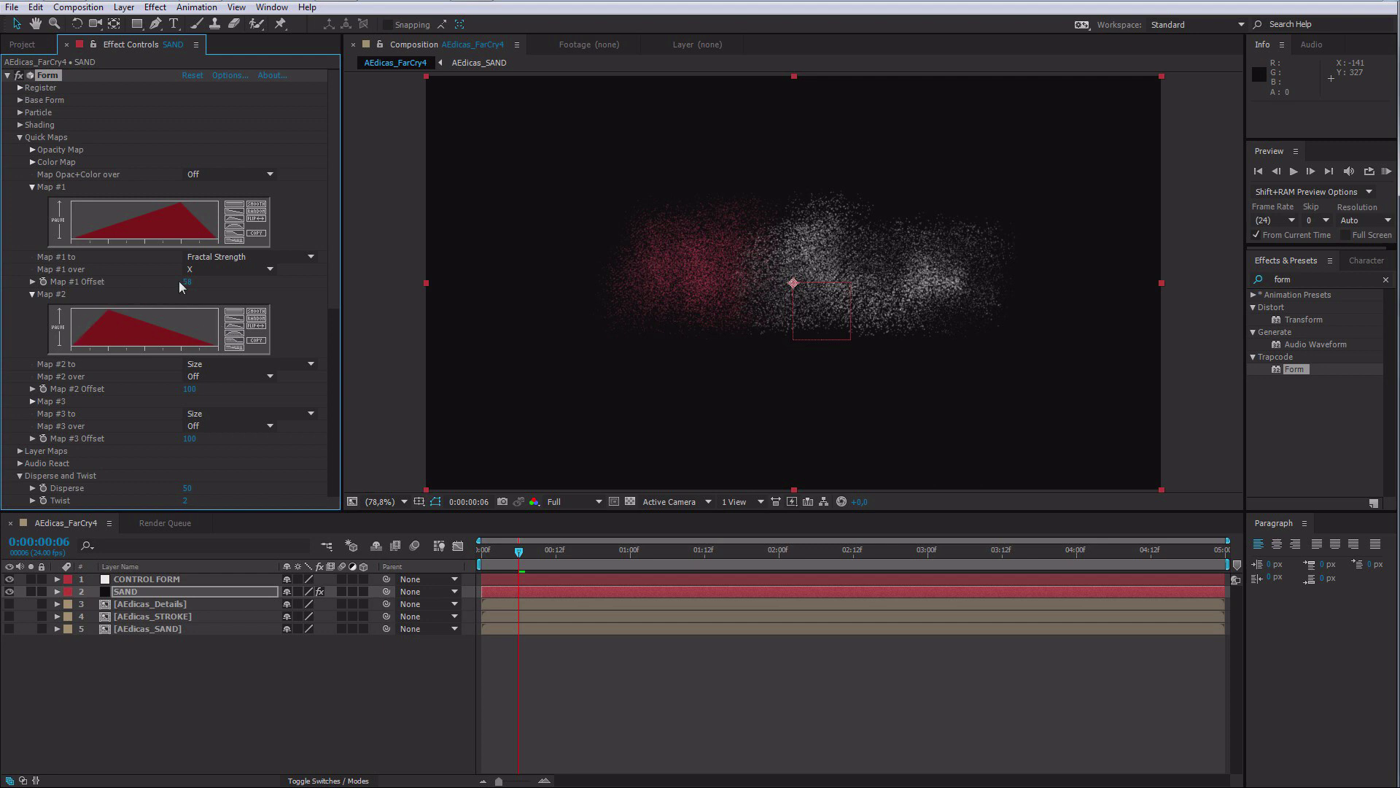
click(198, 364)
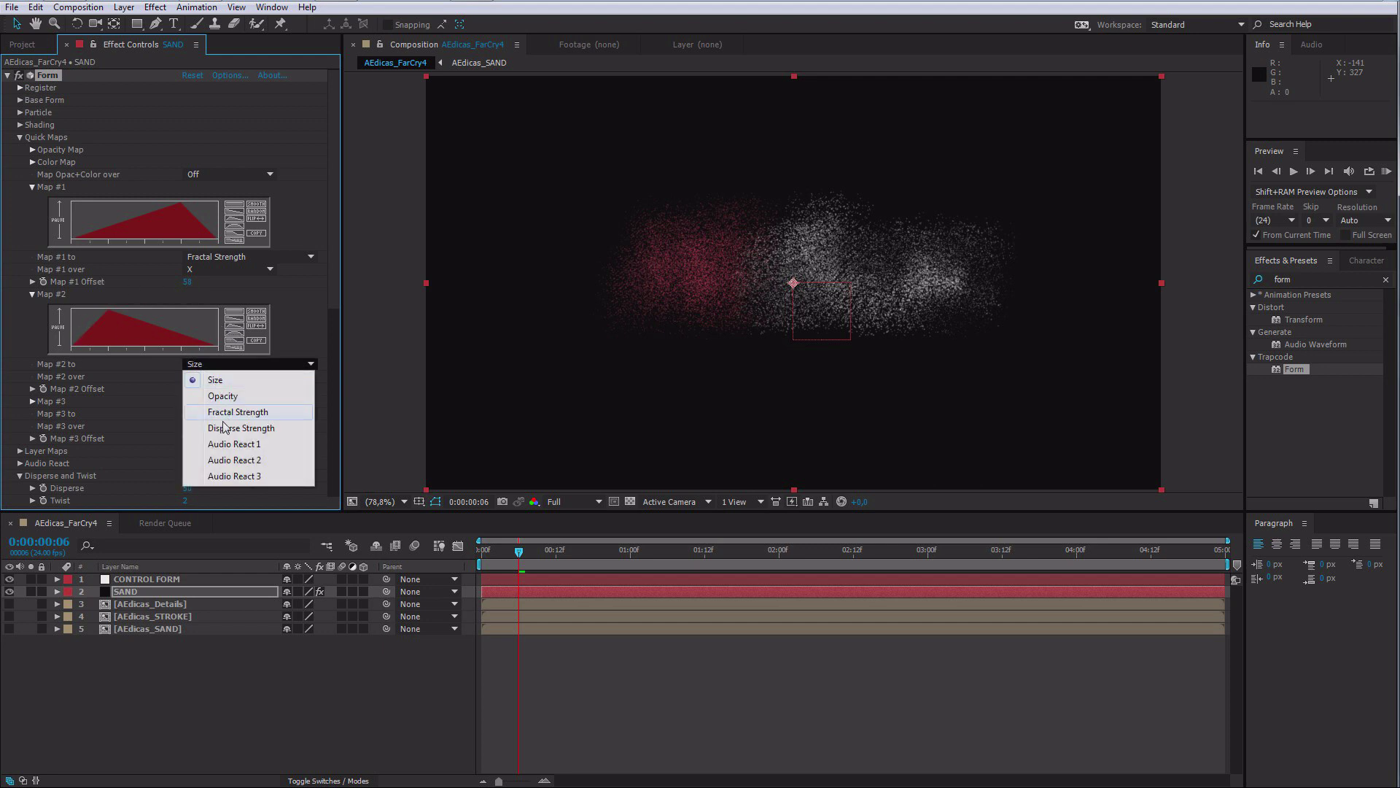
click(244, 429)
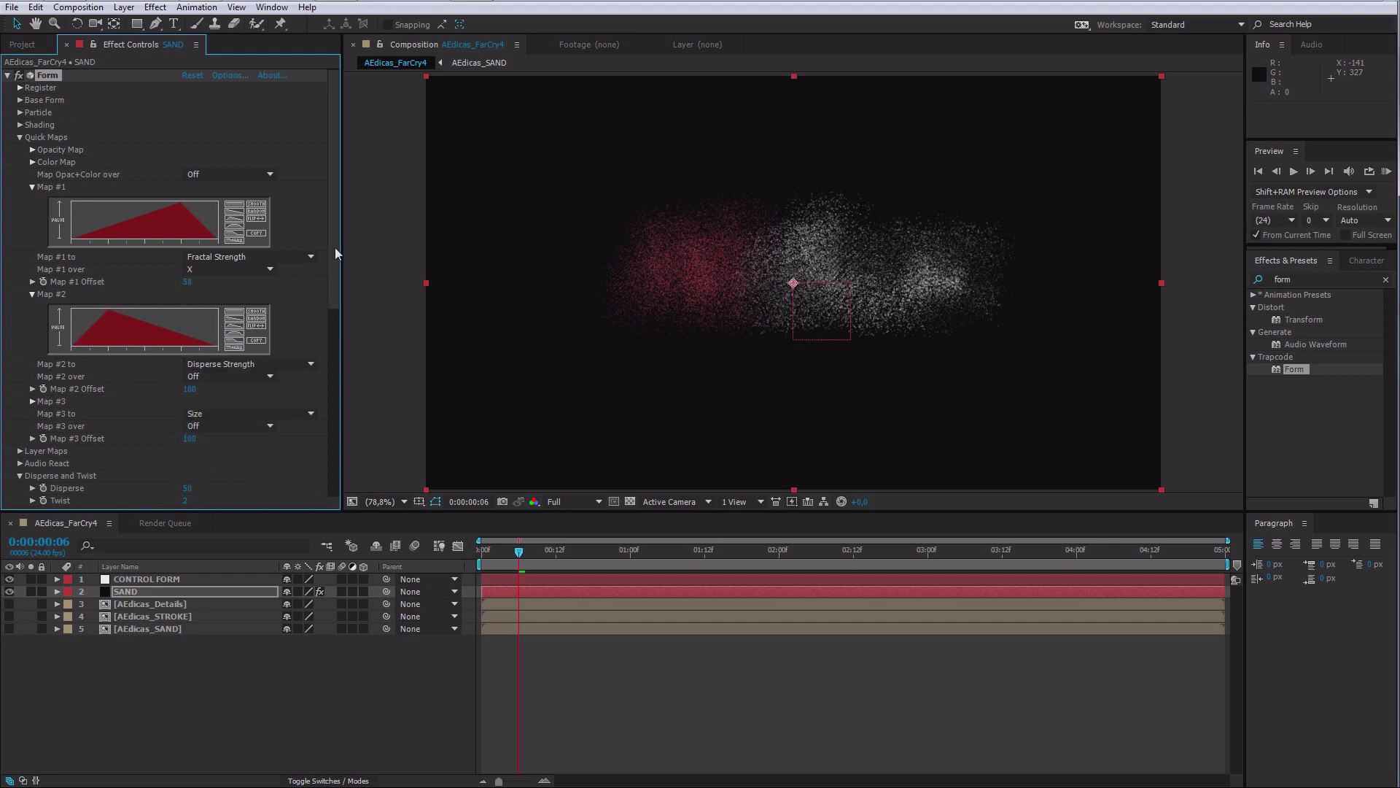
scroll(335, 300, down, 4)
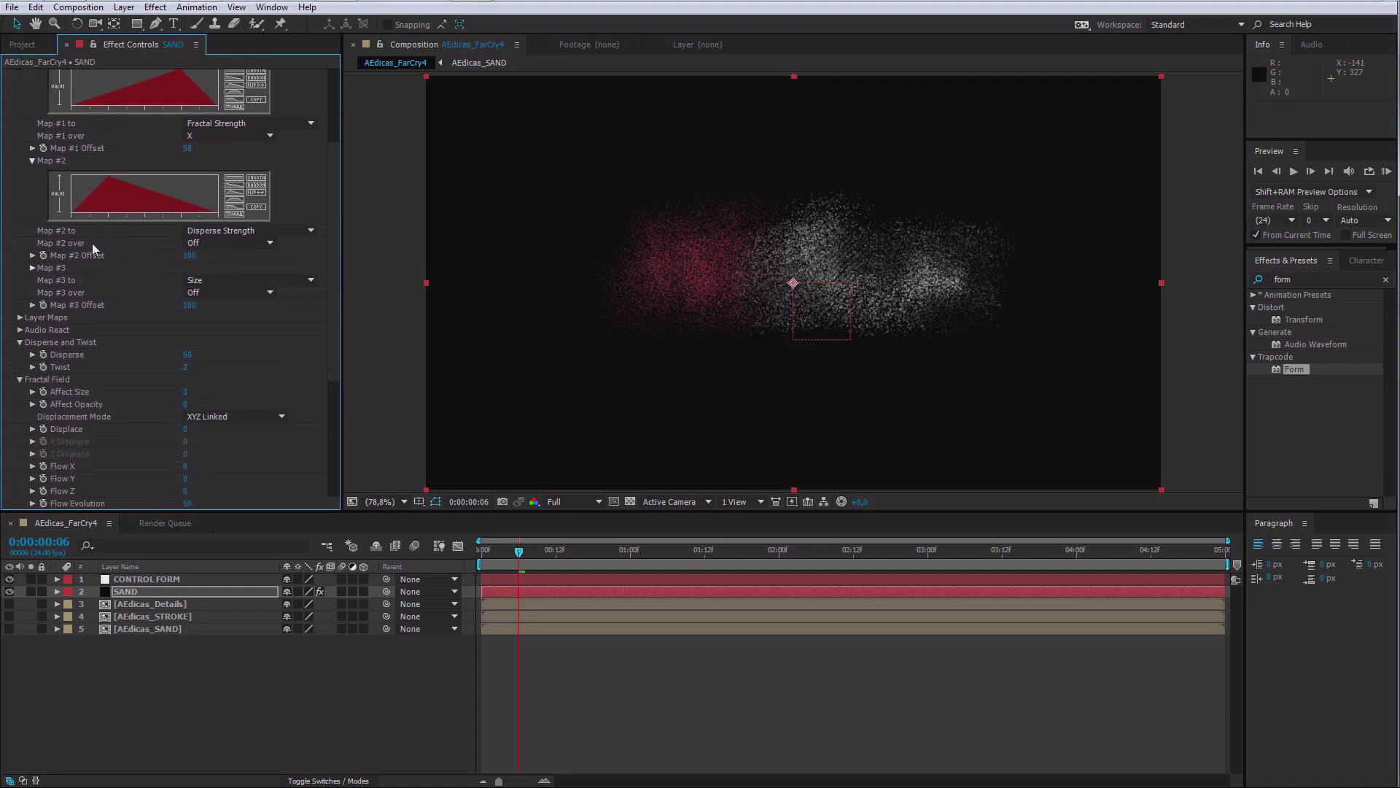
click(213, 247)
click(228, 270)
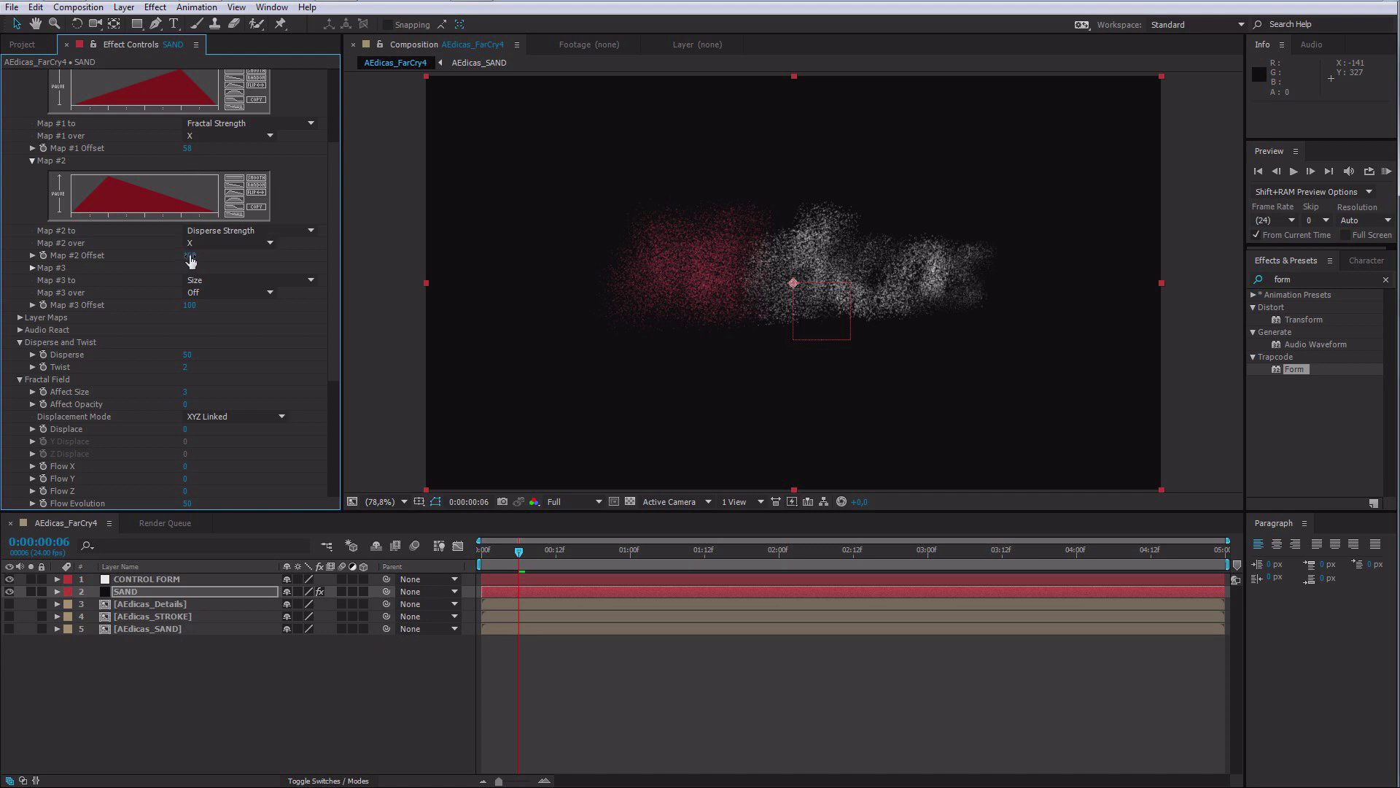
Step: Link the Map #2 Offset to the Map #1 Offset with an expression, test it by varying Map #1 Offset, and undo that variation
alt+click(43, 255)
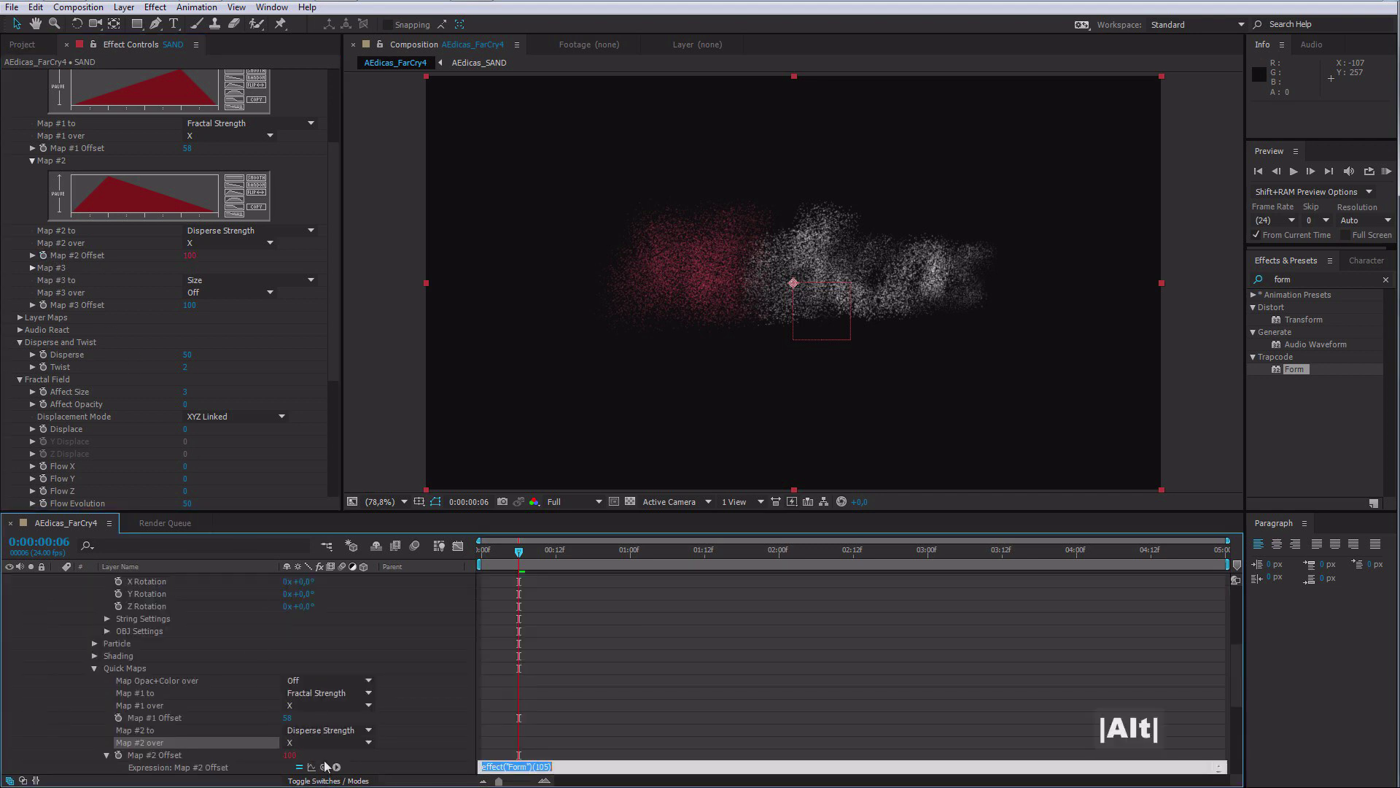
drag(324, 767, 90, 151)
drag(186, 148, 257, 149)
key(ctrl+z)
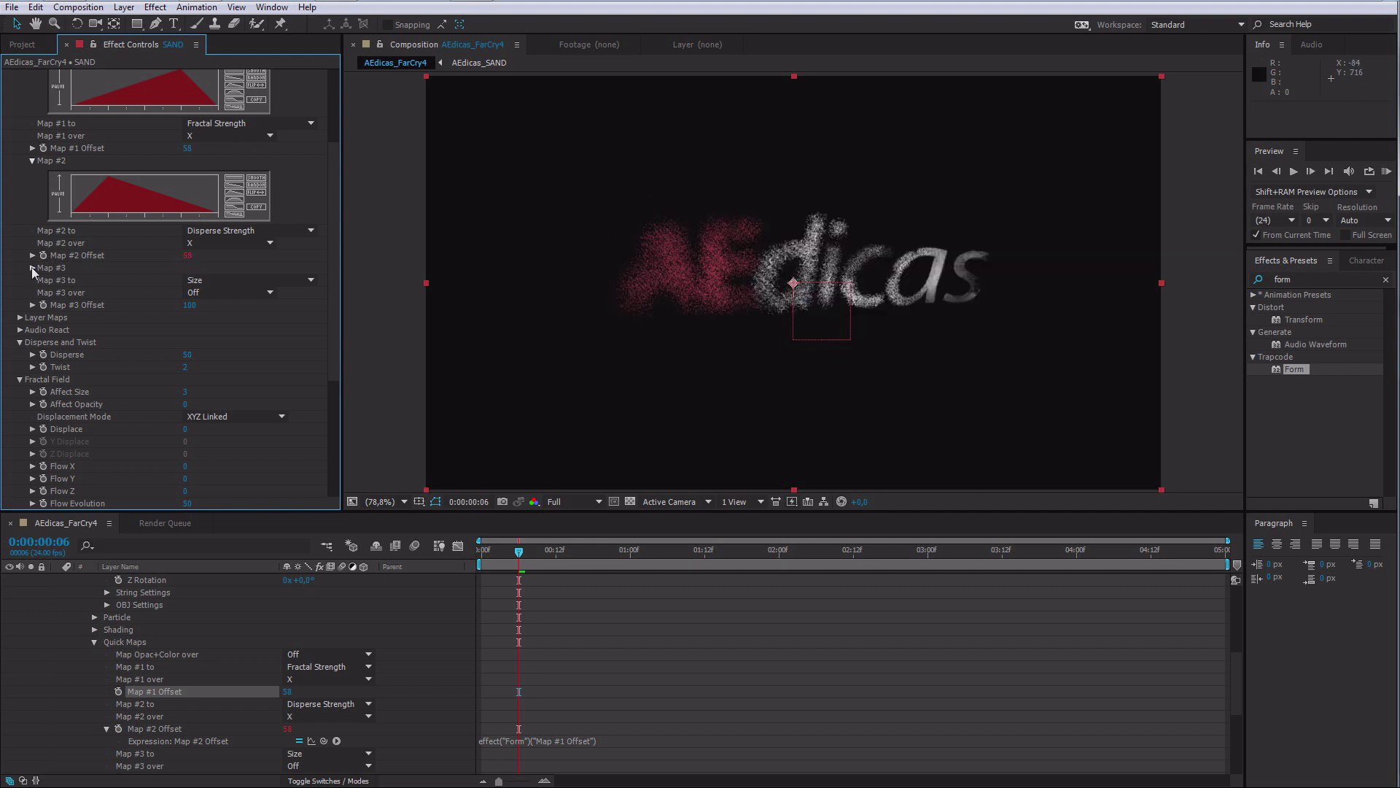
Step: Assign Quick Map #3 to Opacity over X, and link its offset to the Map #2 Offset with an expression
click(32, 268)
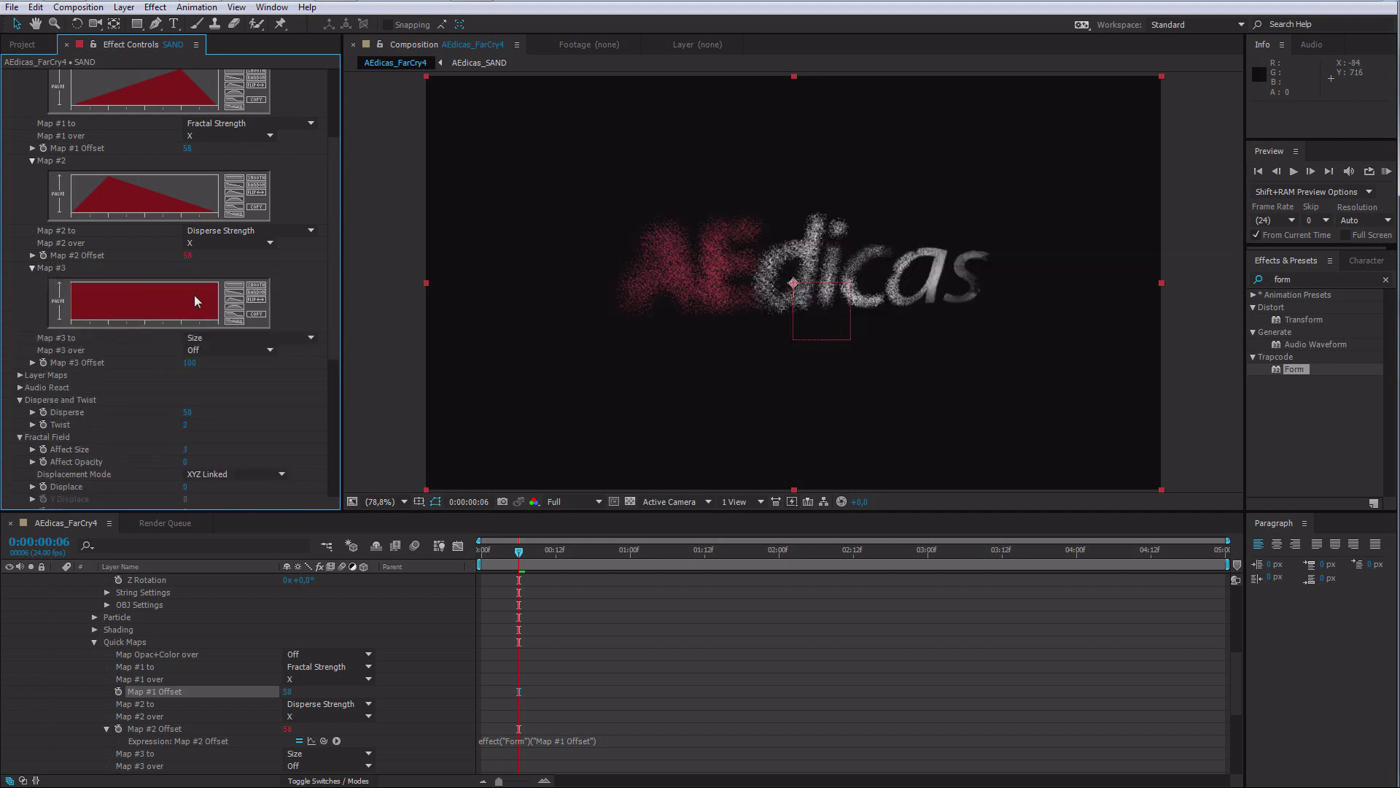
click(233, 337)
click(231, 369)
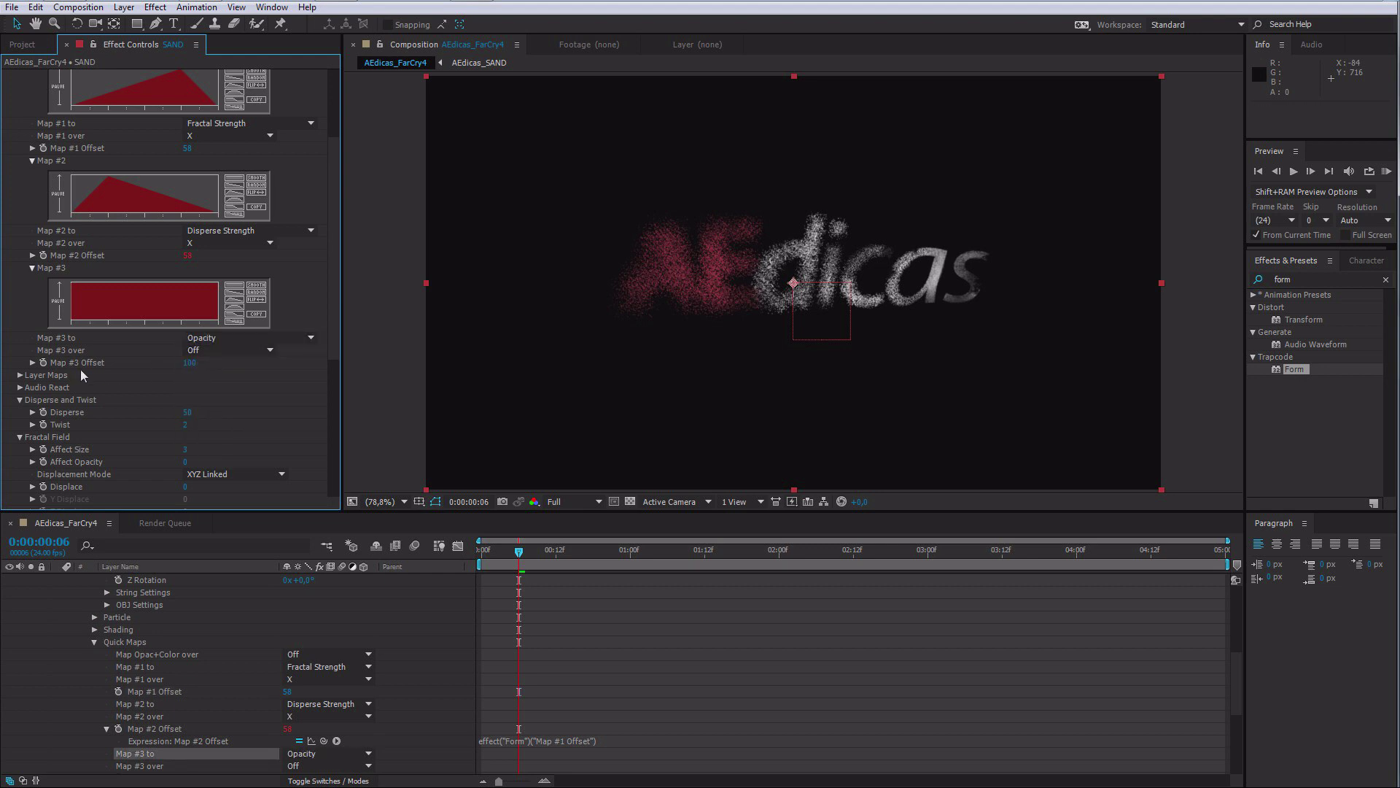
click(225, 351)
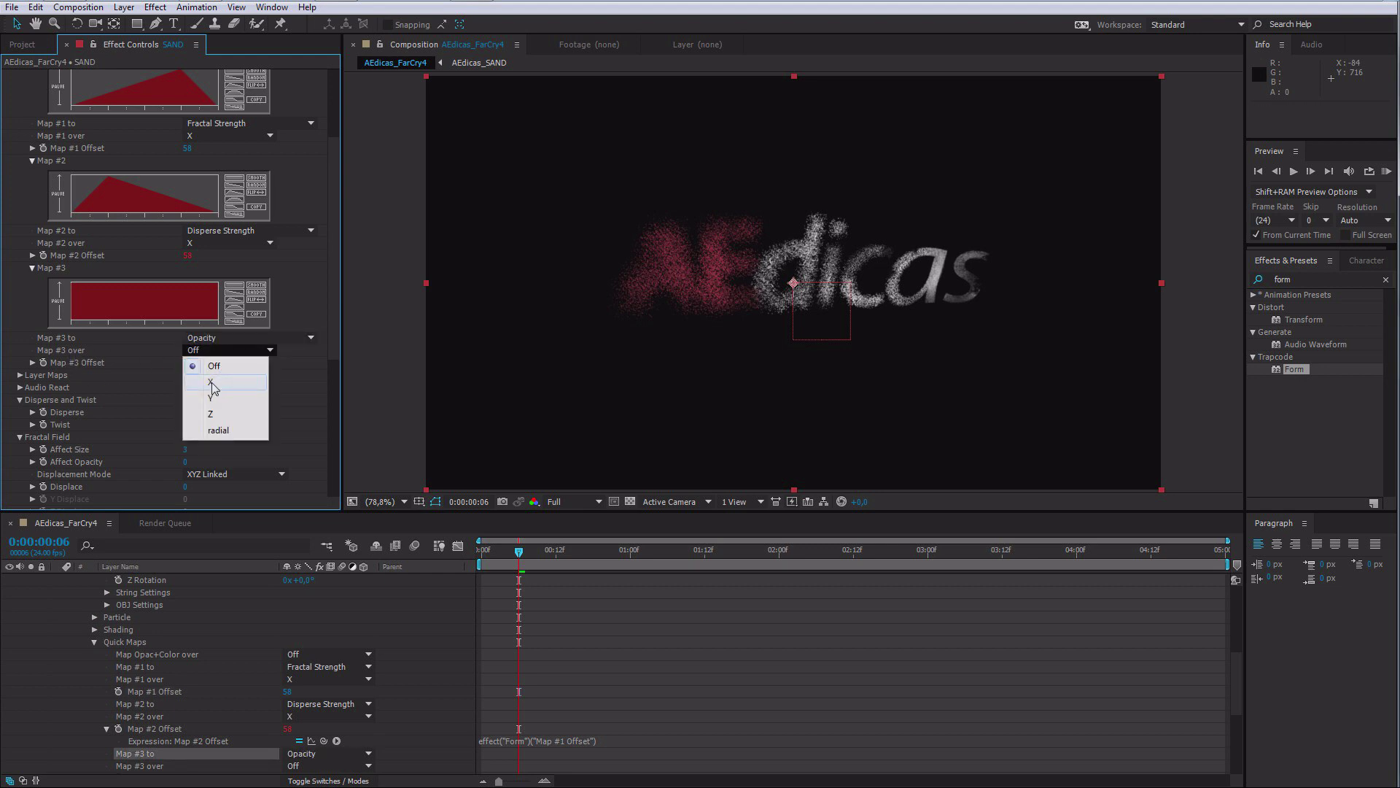
click(213, 385)
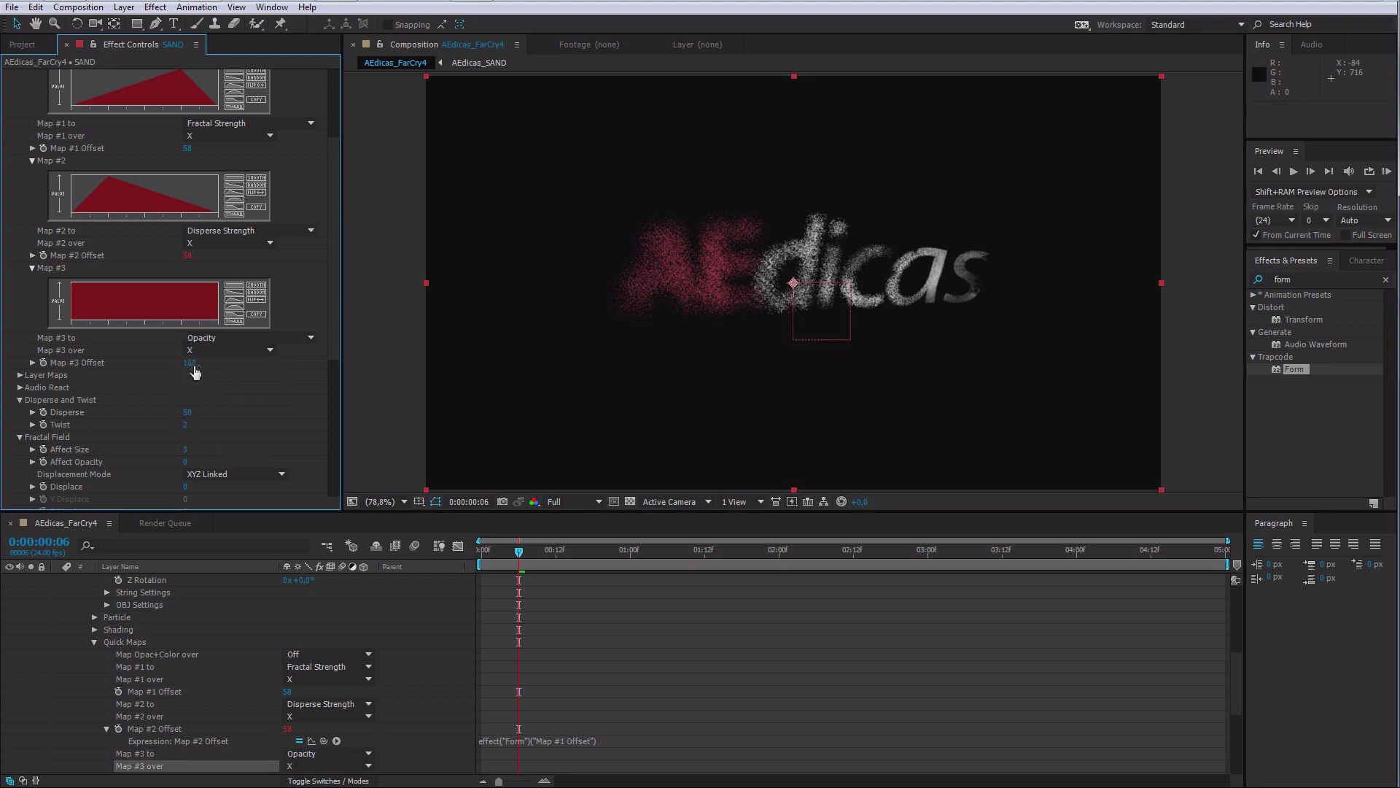
alt+click(42, 365)
drag(324, 766, 199, 640)
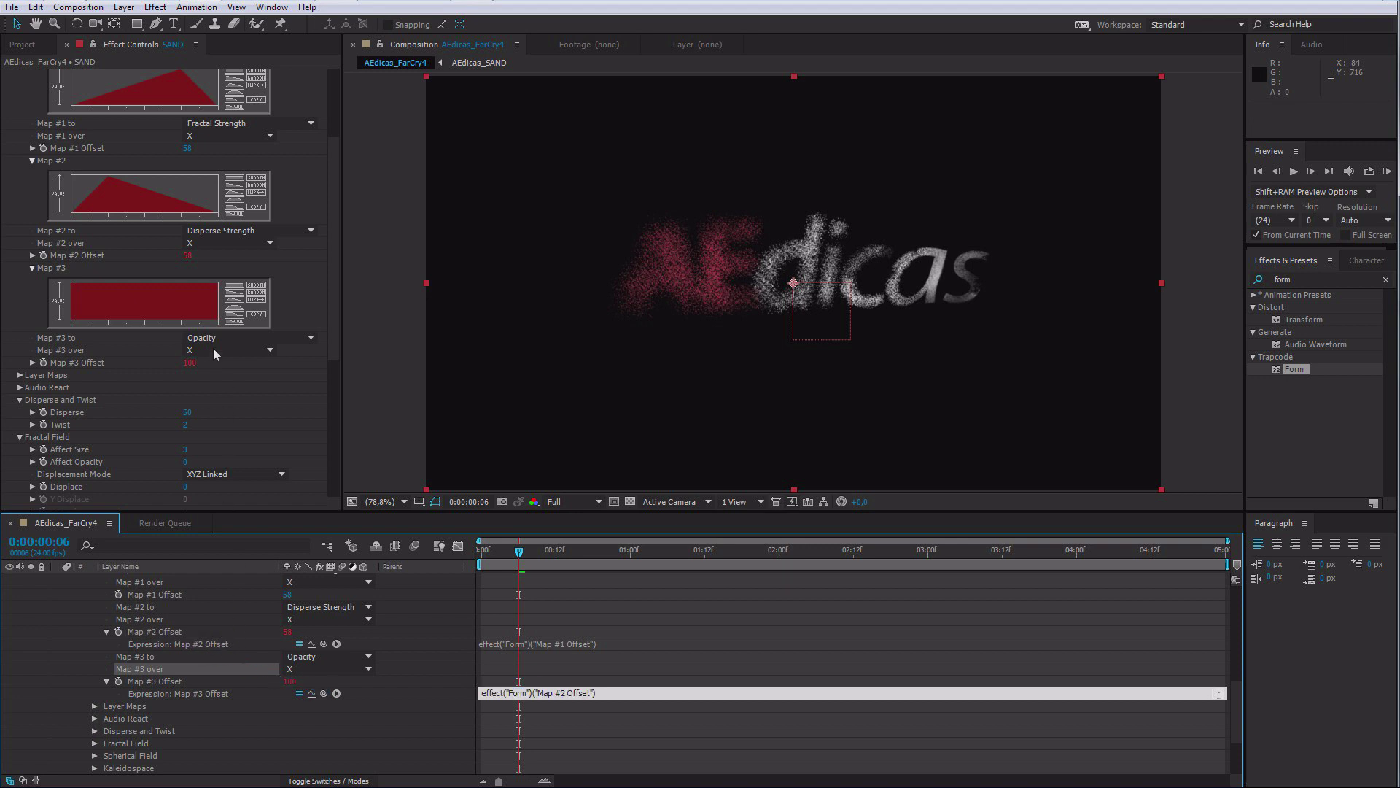
Step: Give Quick Map #3 a linearly falling curve and raise Map #1 Offset to 200 to test the fade
click(232, 295)
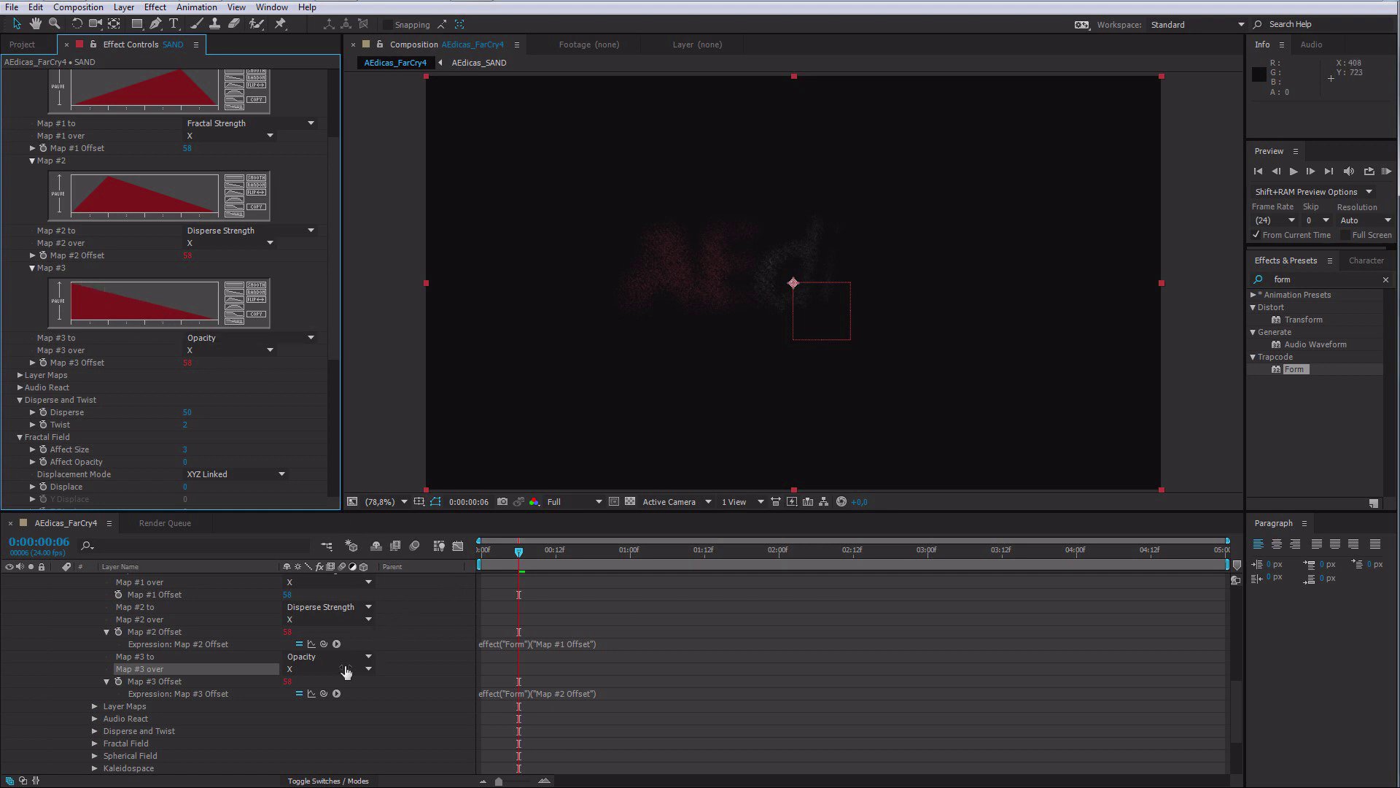
drag(287, 594, 442, 601)
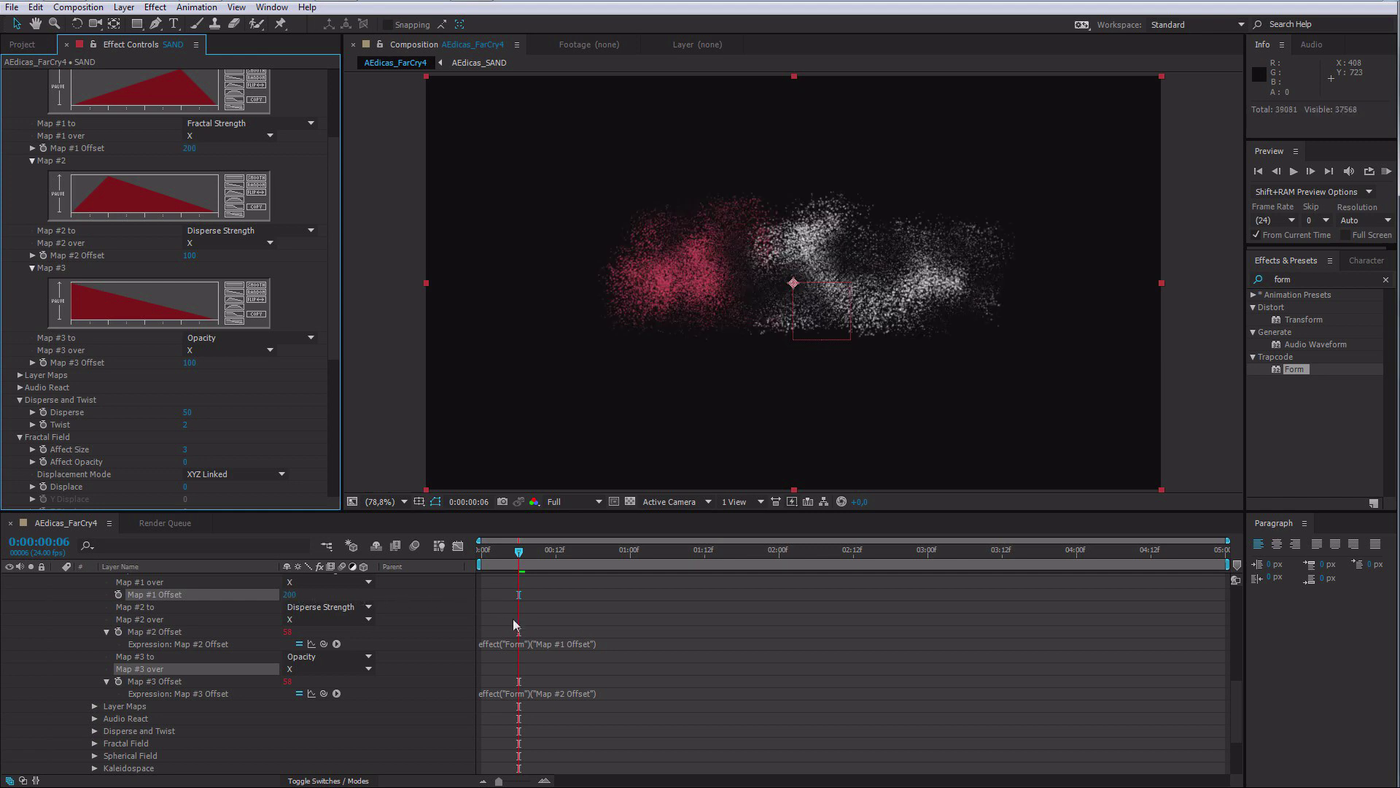
Step: Change the Map #3 Offset expression to 200-effect("Form")("Map #2 Offset") and test it by varying Map #1 Offset
click(509, 693)
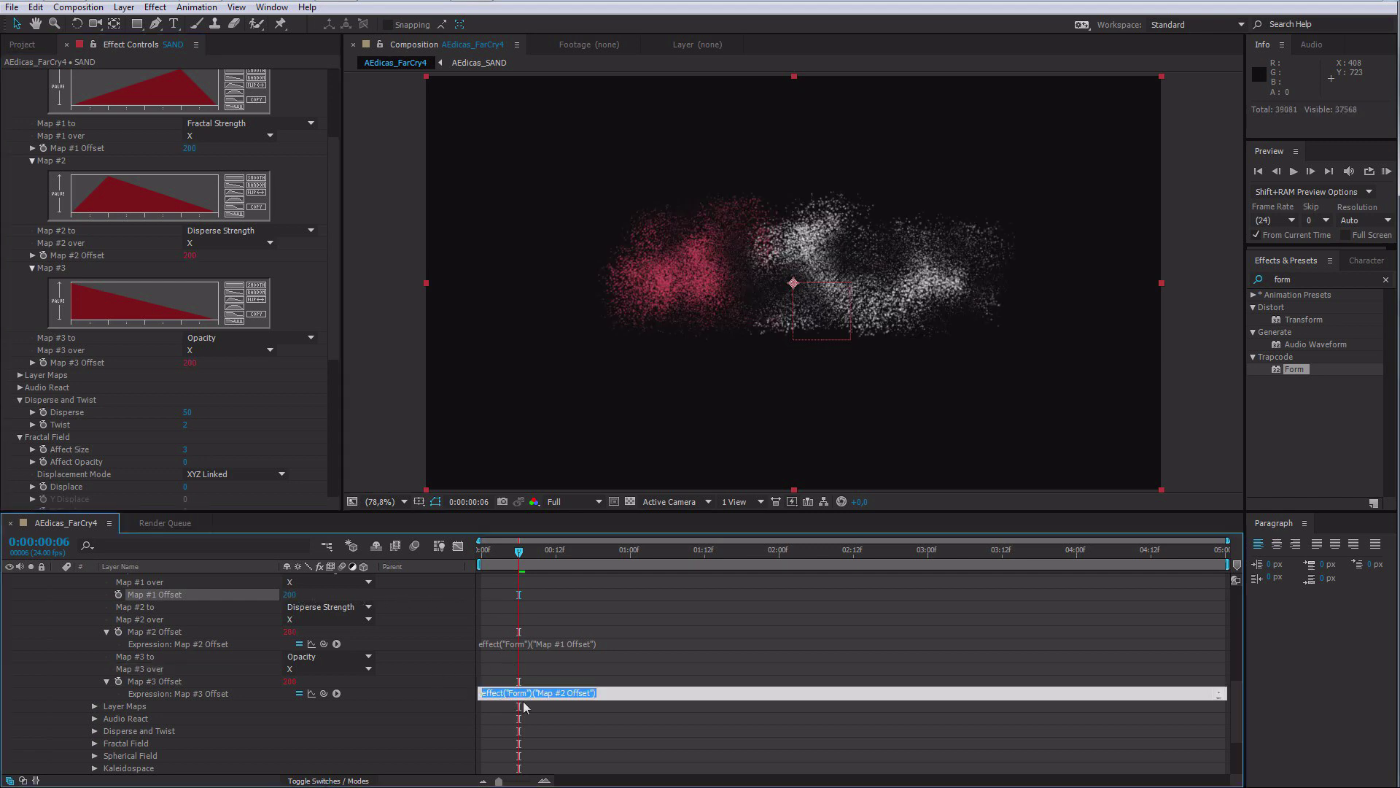
key(Home)
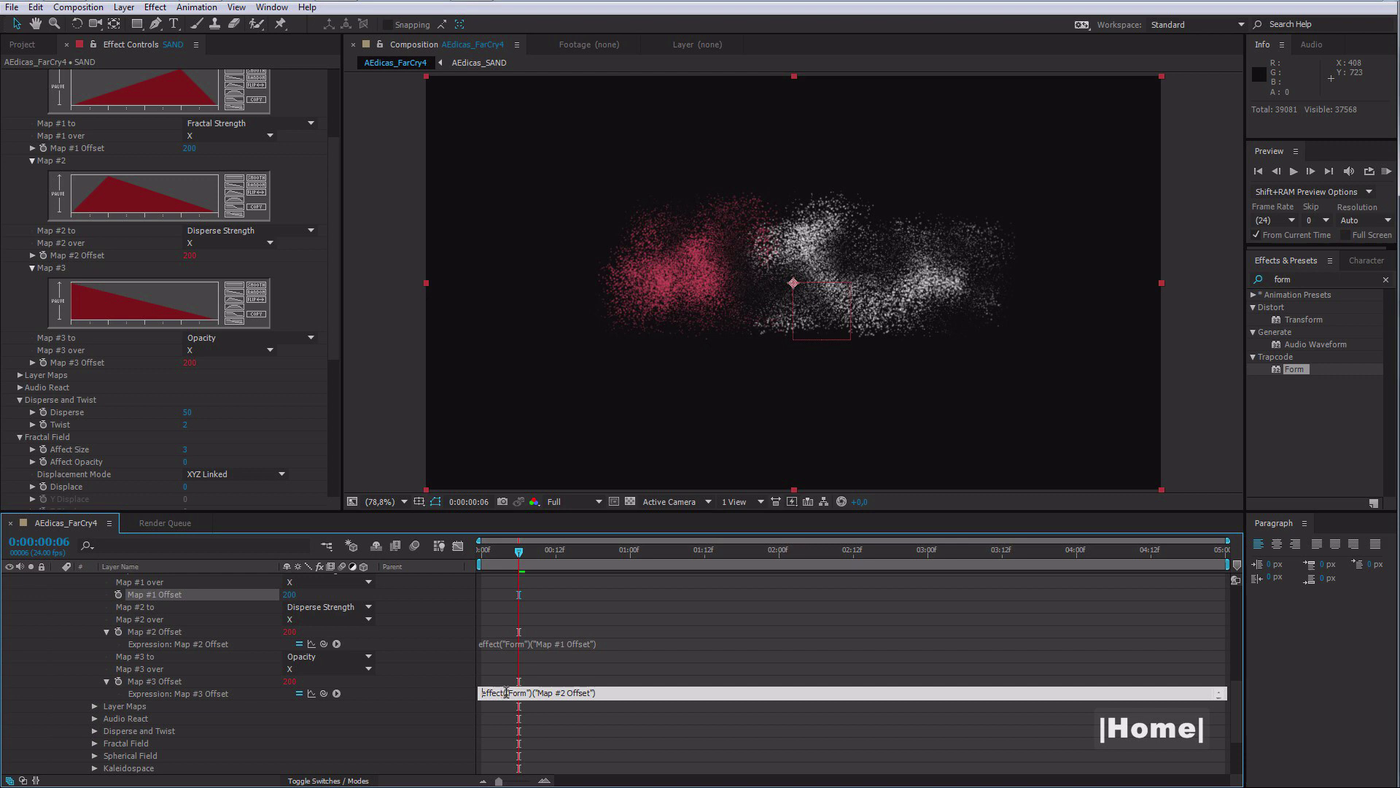
text(200-)
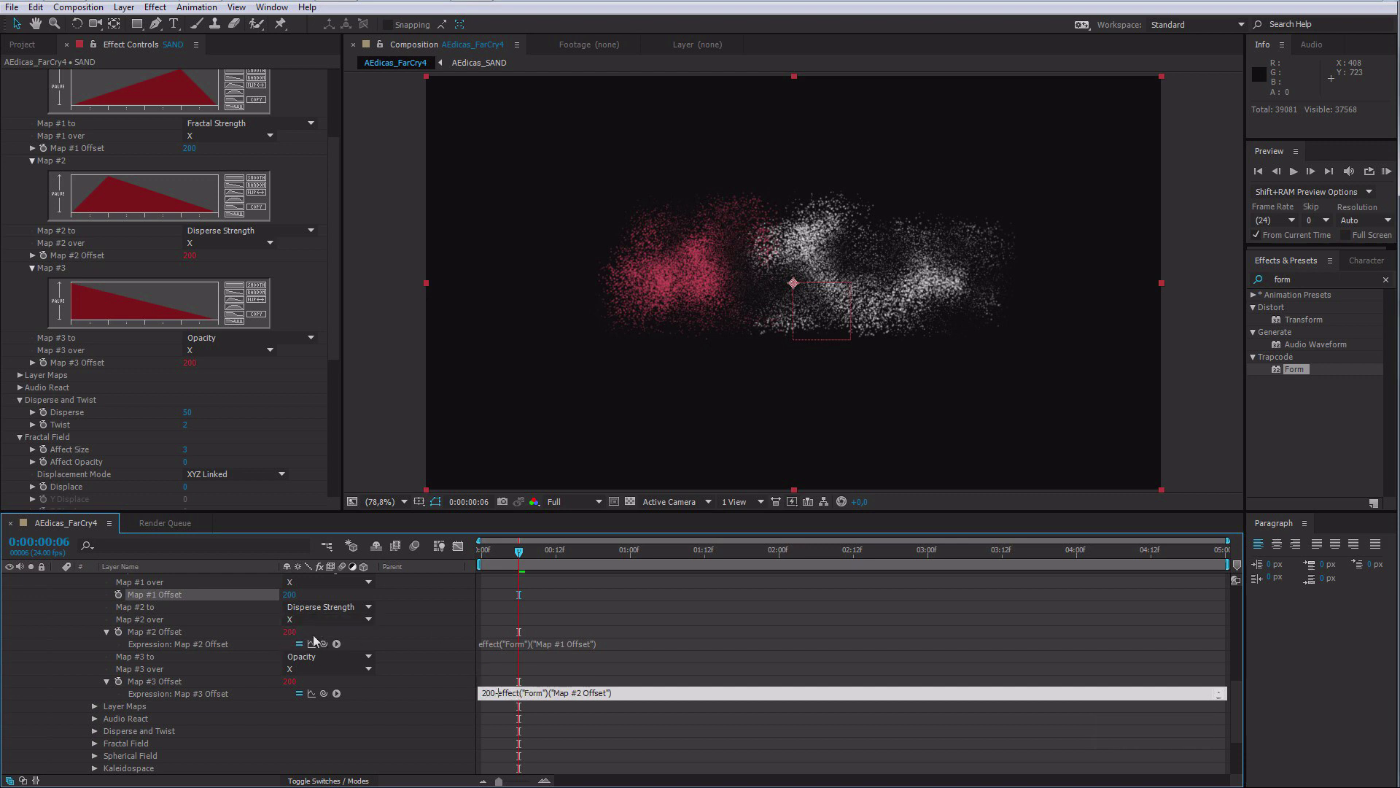
click(637, 626)
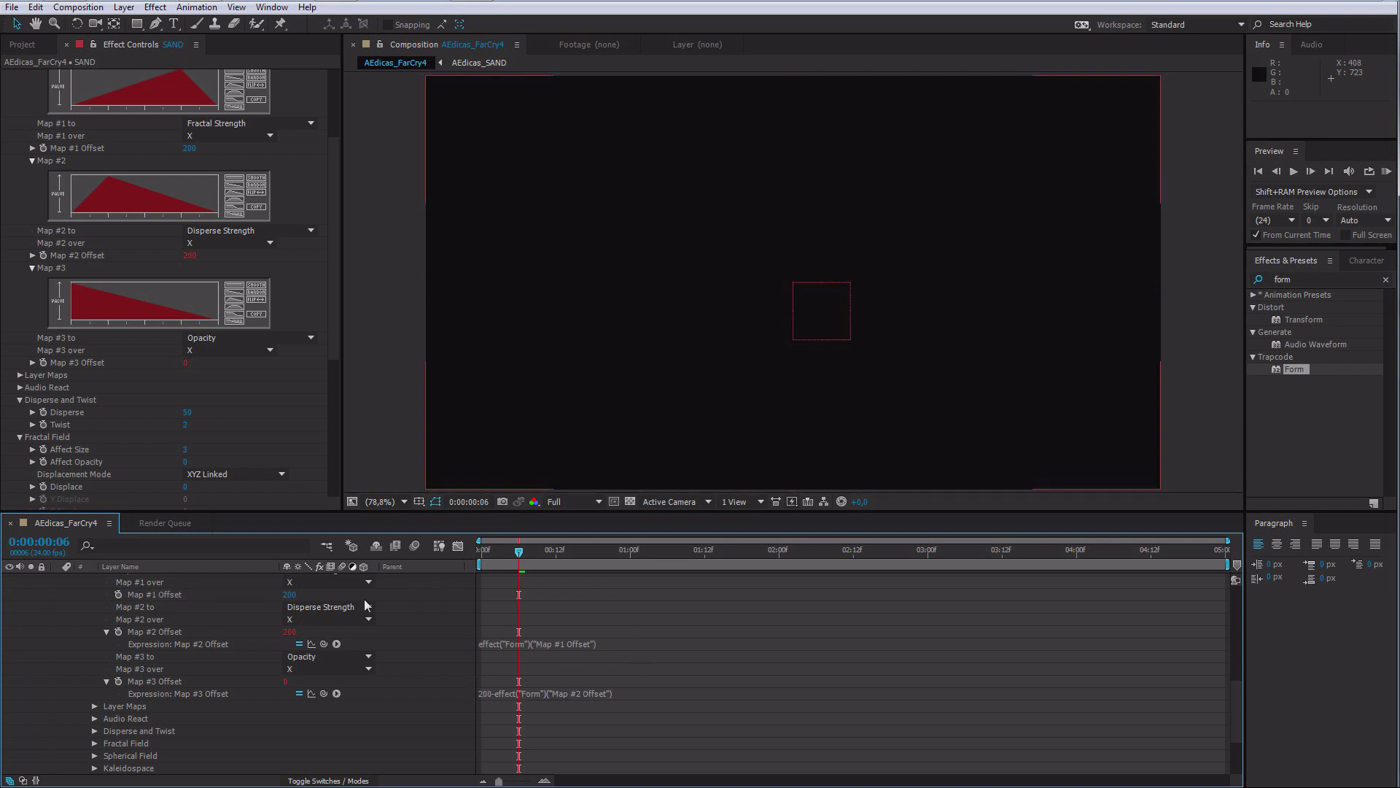
drag(291, 602, 167, 613)
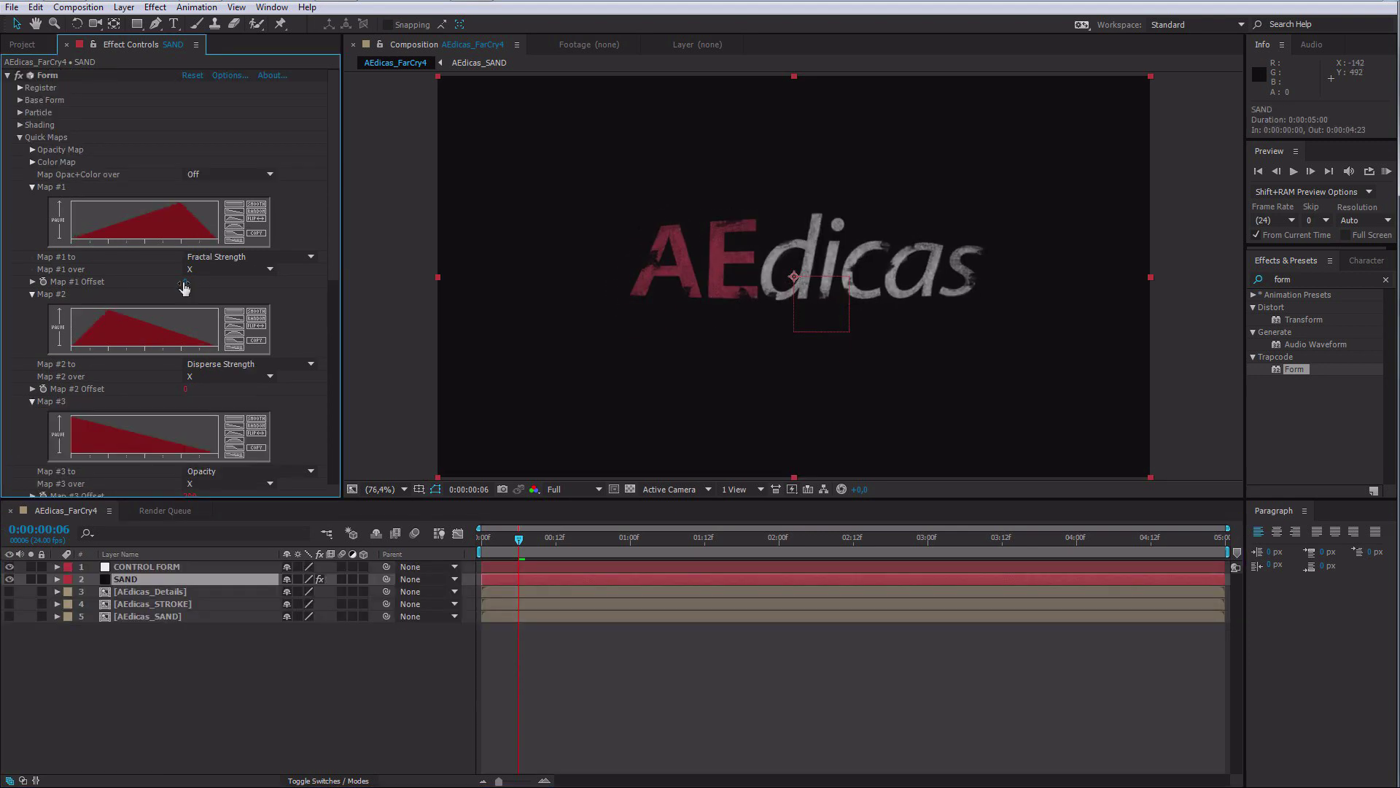
drag(184, 288, 460, 426)
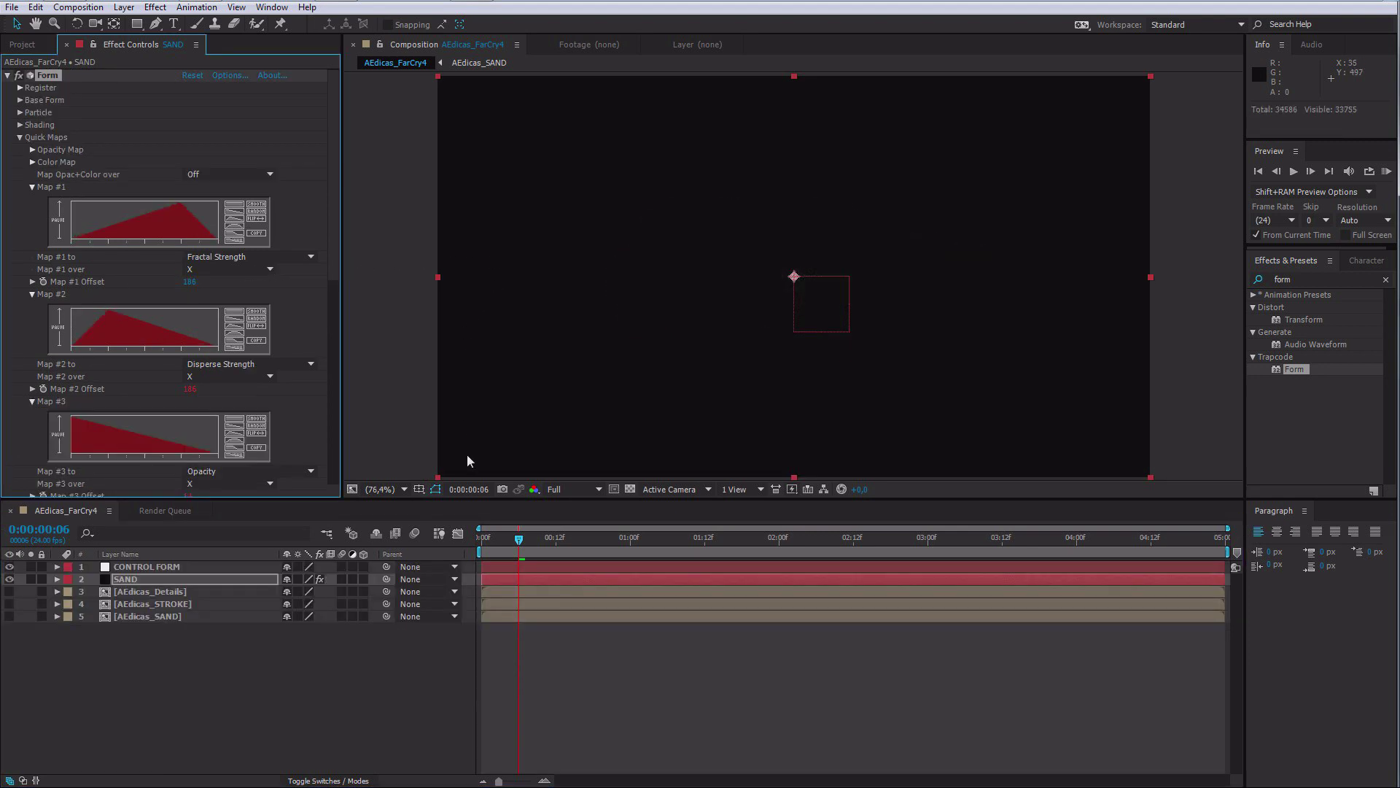
Step: Start keyframing Map #1 Offset at the first frame, and set it to 0 at 0:00:01:05
drag(504, 539, 481, 539)
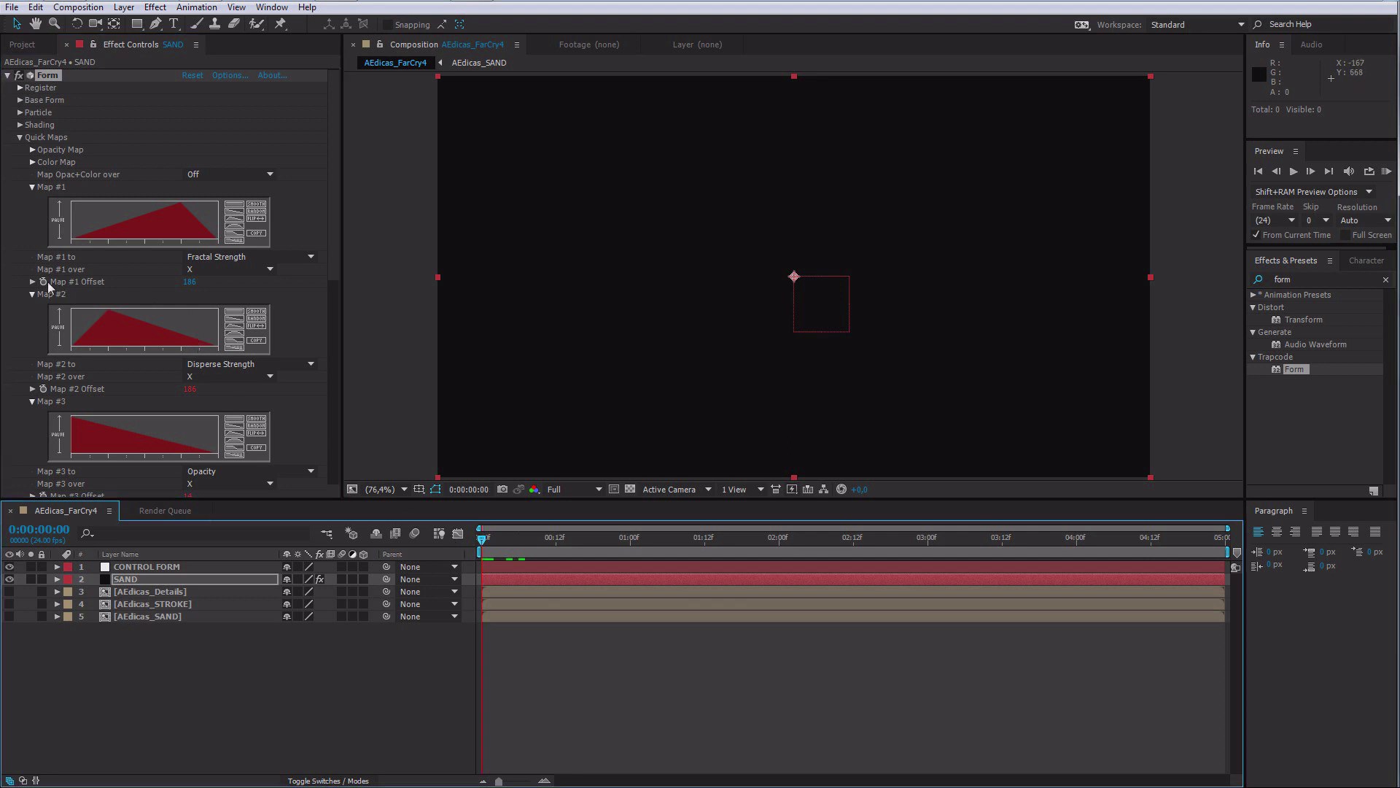
click(43, 281)
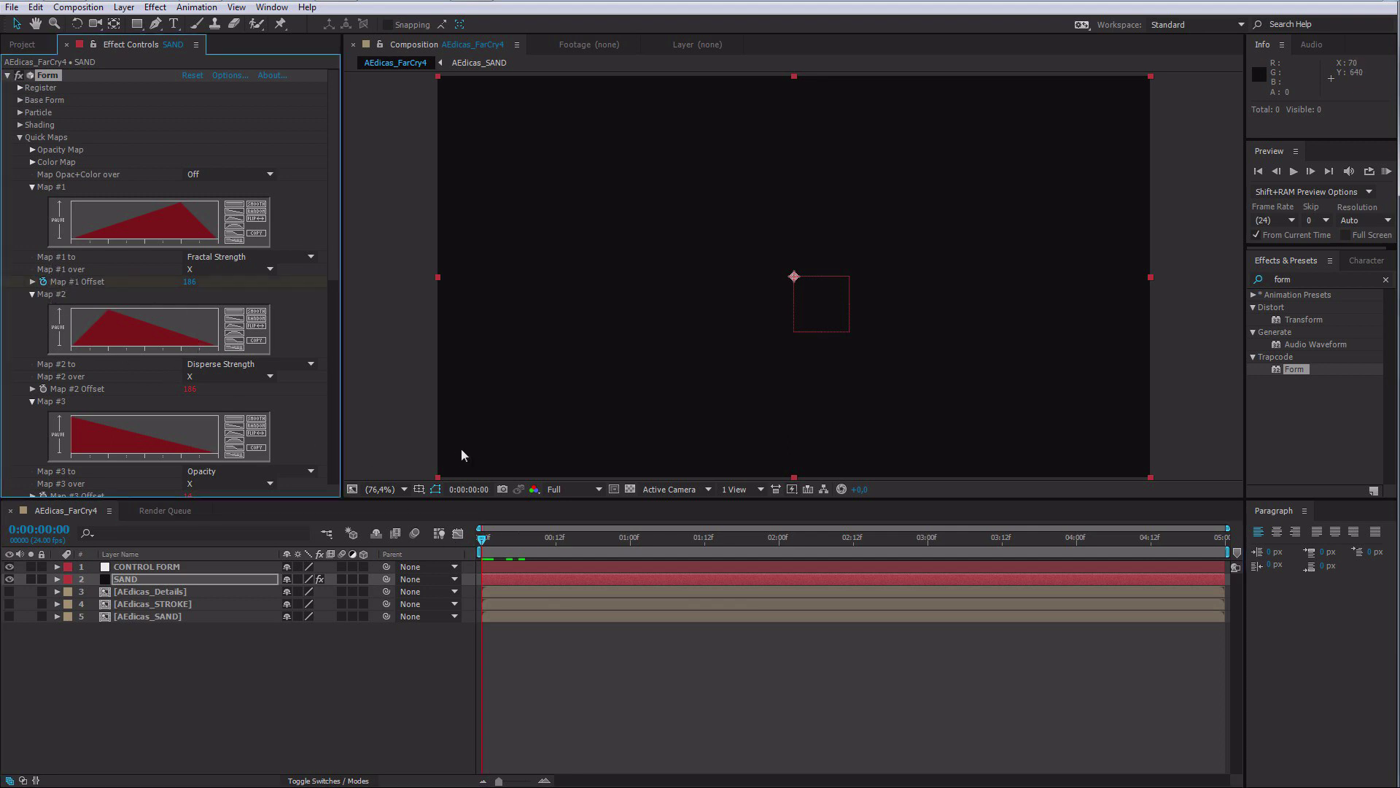
key(u)
drag(510, 539, 657, 547)
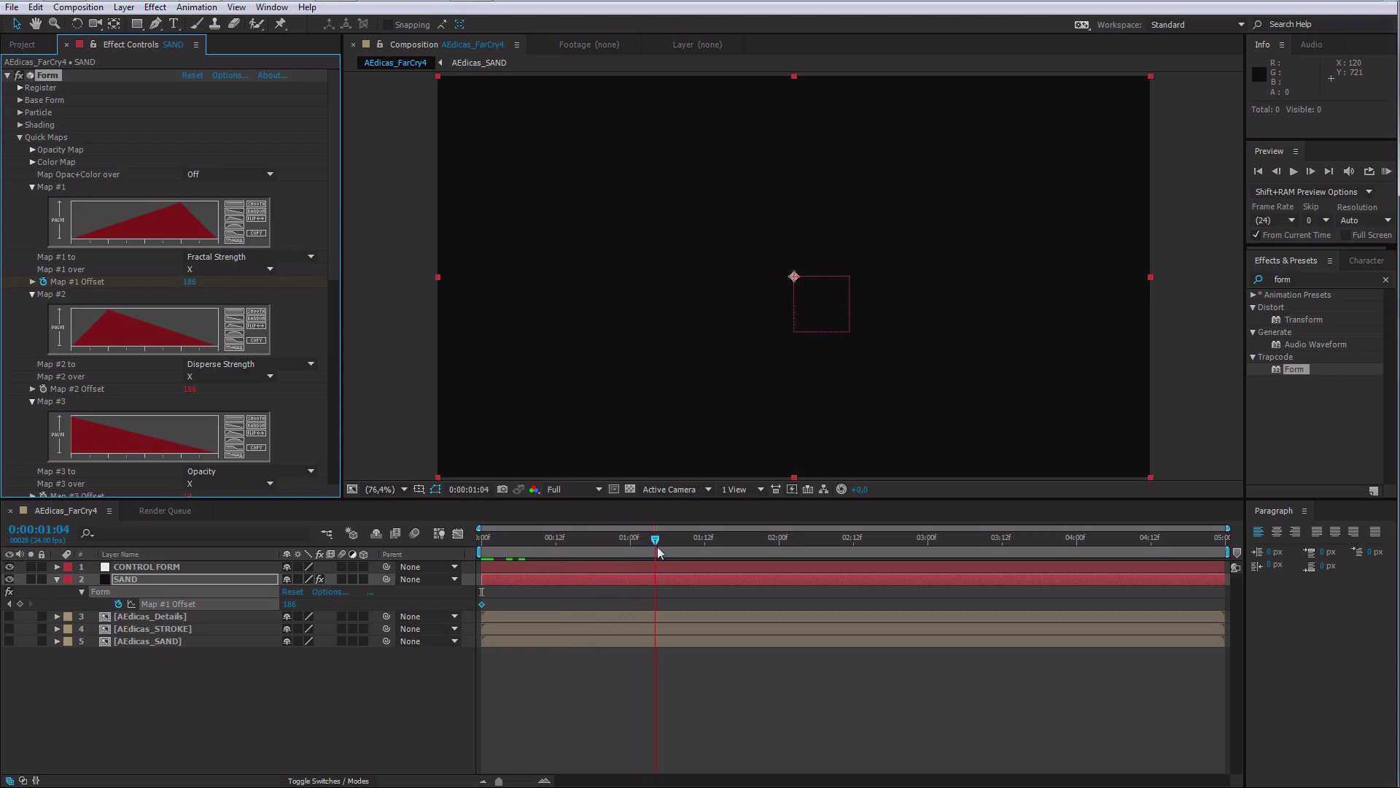
click(290, 604)
text(0)
key(Return)
Step: Set the first-frame Map #1 Offset keyframe to 200, and scrub through the animation to check it
drag(575, 540, 454, 545)
key(Home)
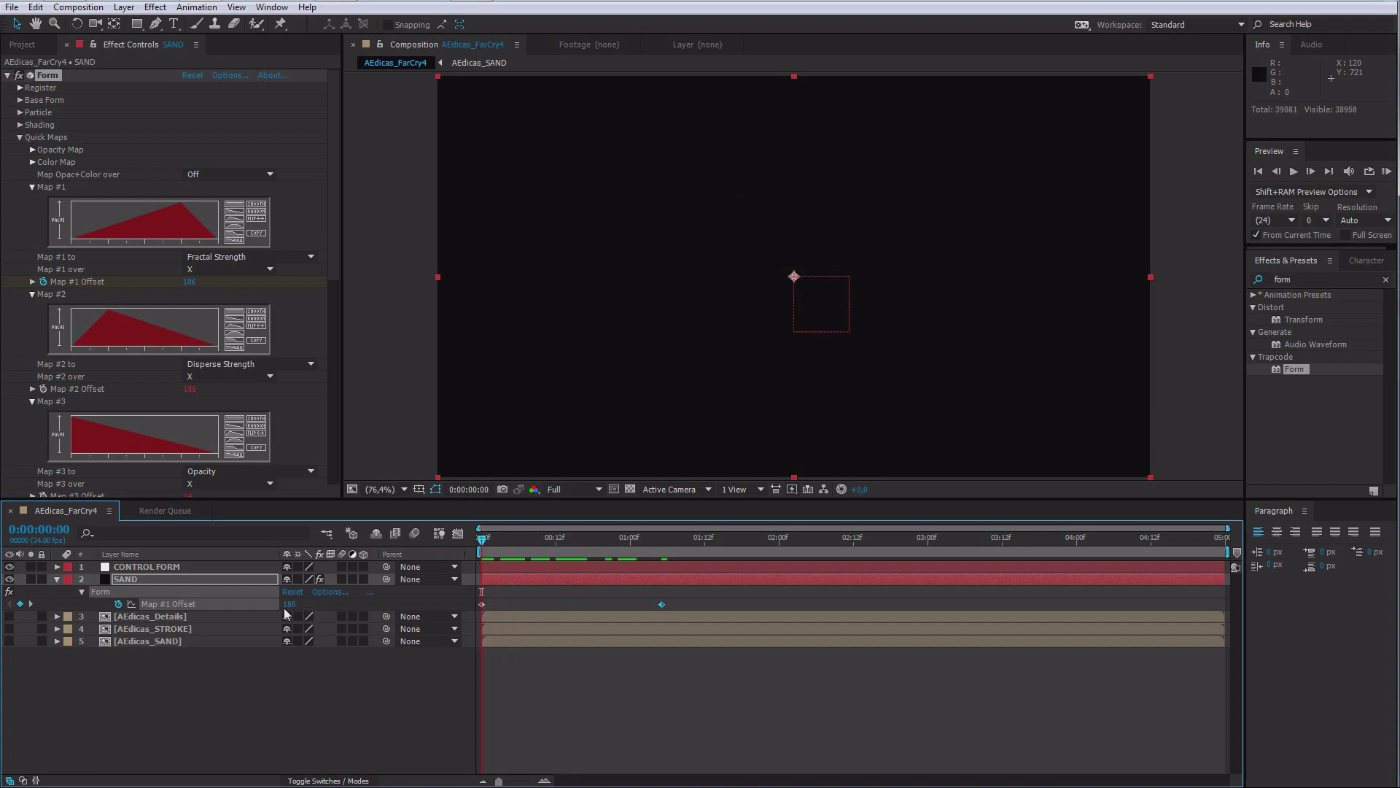
click(290, 604)
text(200)
key(Return)
drag(503, 540, 662, 543)
click(137, 581)
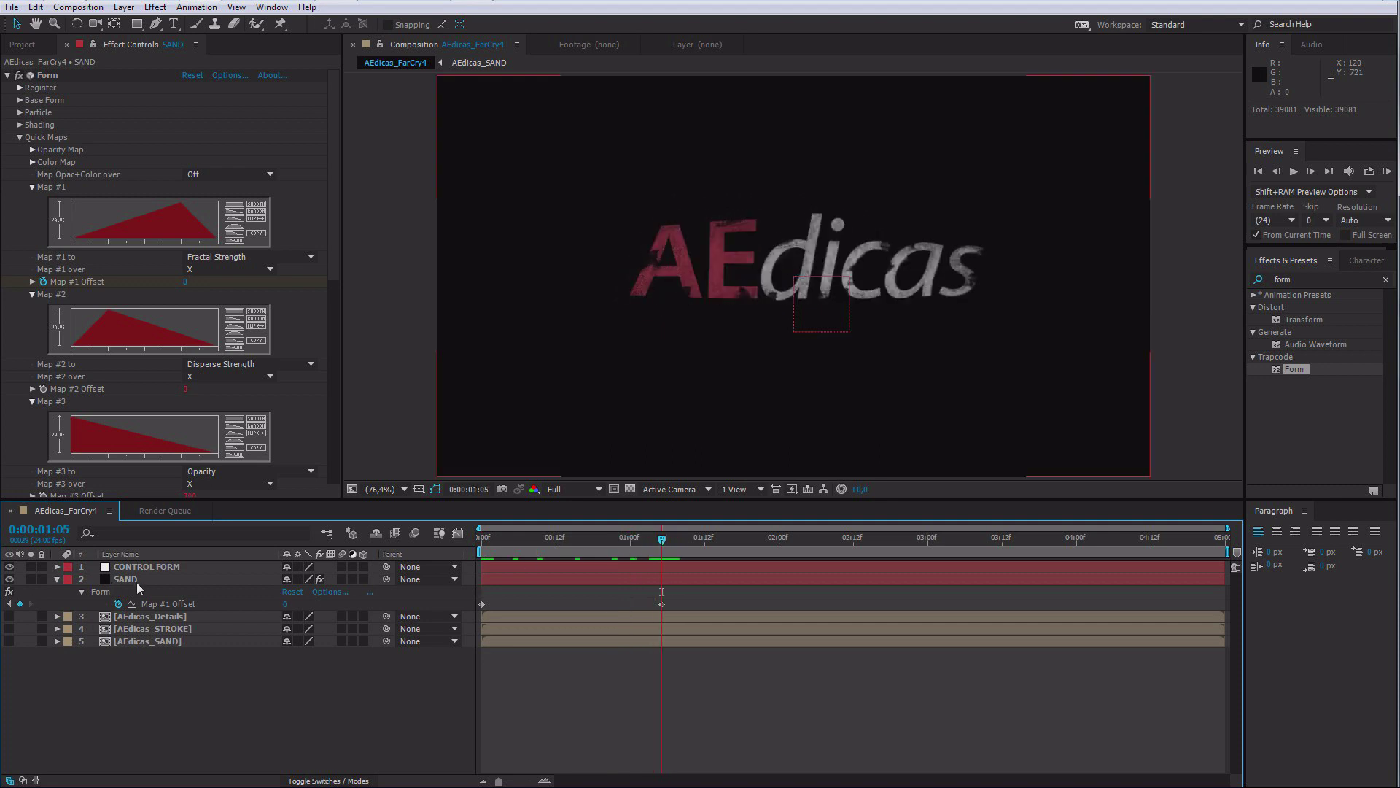
click(58, 579)
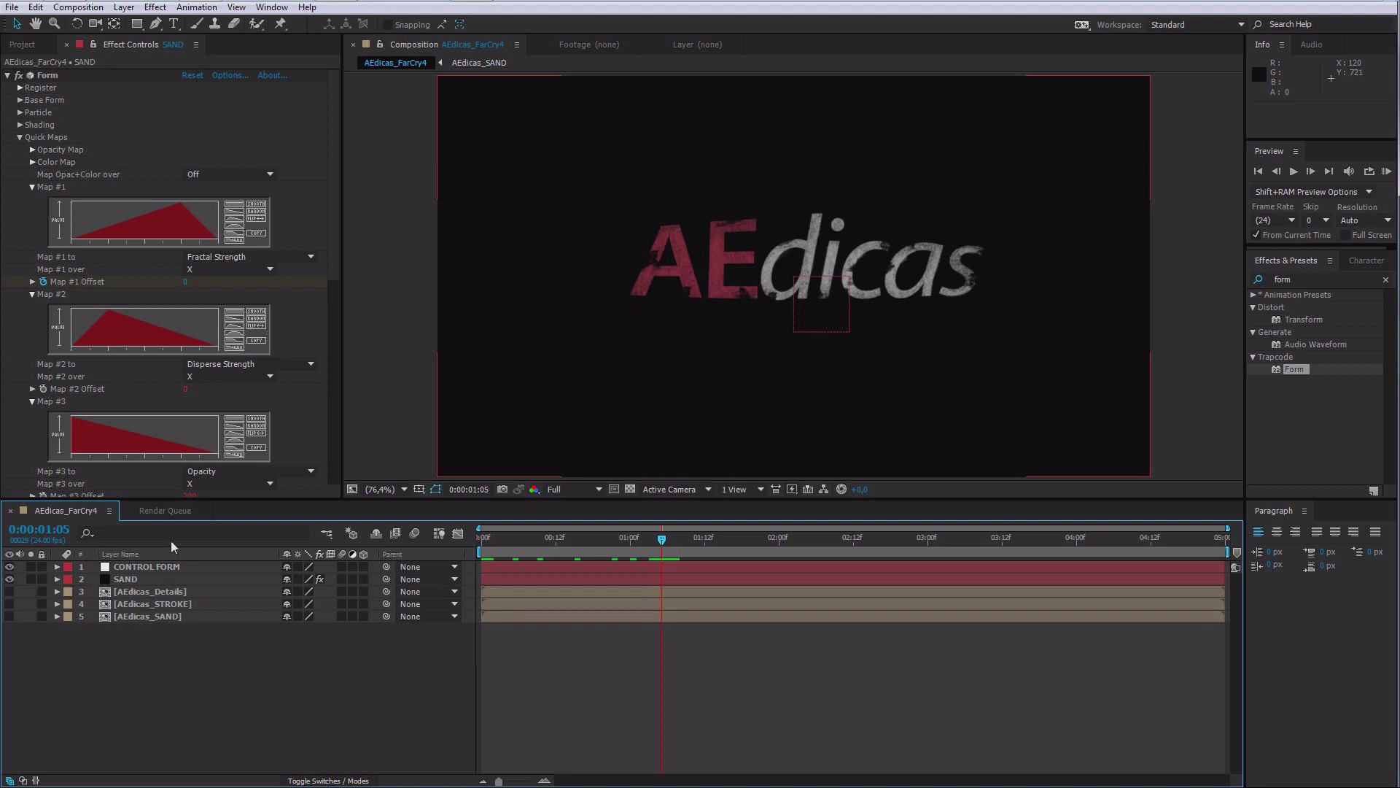
drag(504, 544, 555, 548)
key(Home)
Step: Set Form's Disperse to 80 and Twist to 1 on the SAND layer
click(20, 137)
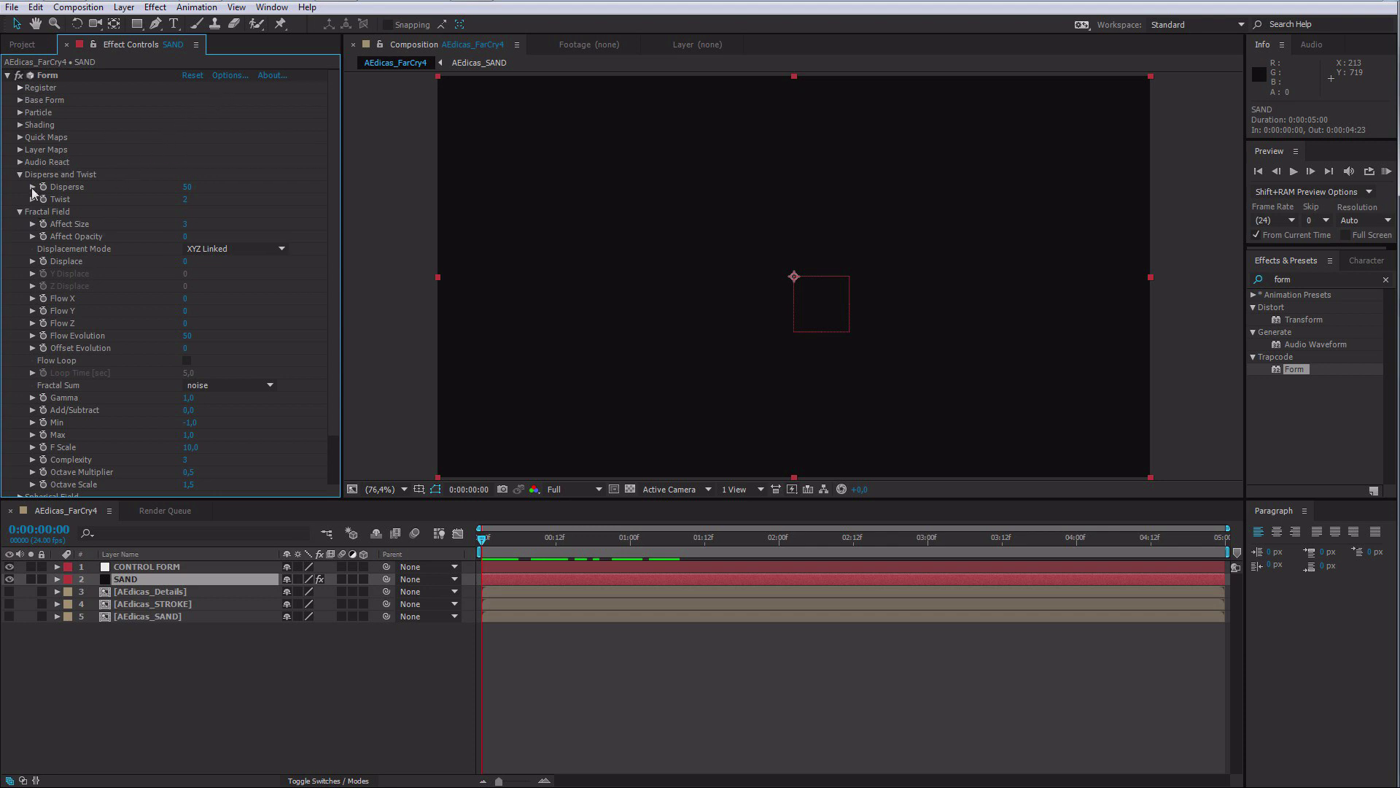
click(187, 189)
text(80)
key(Return)
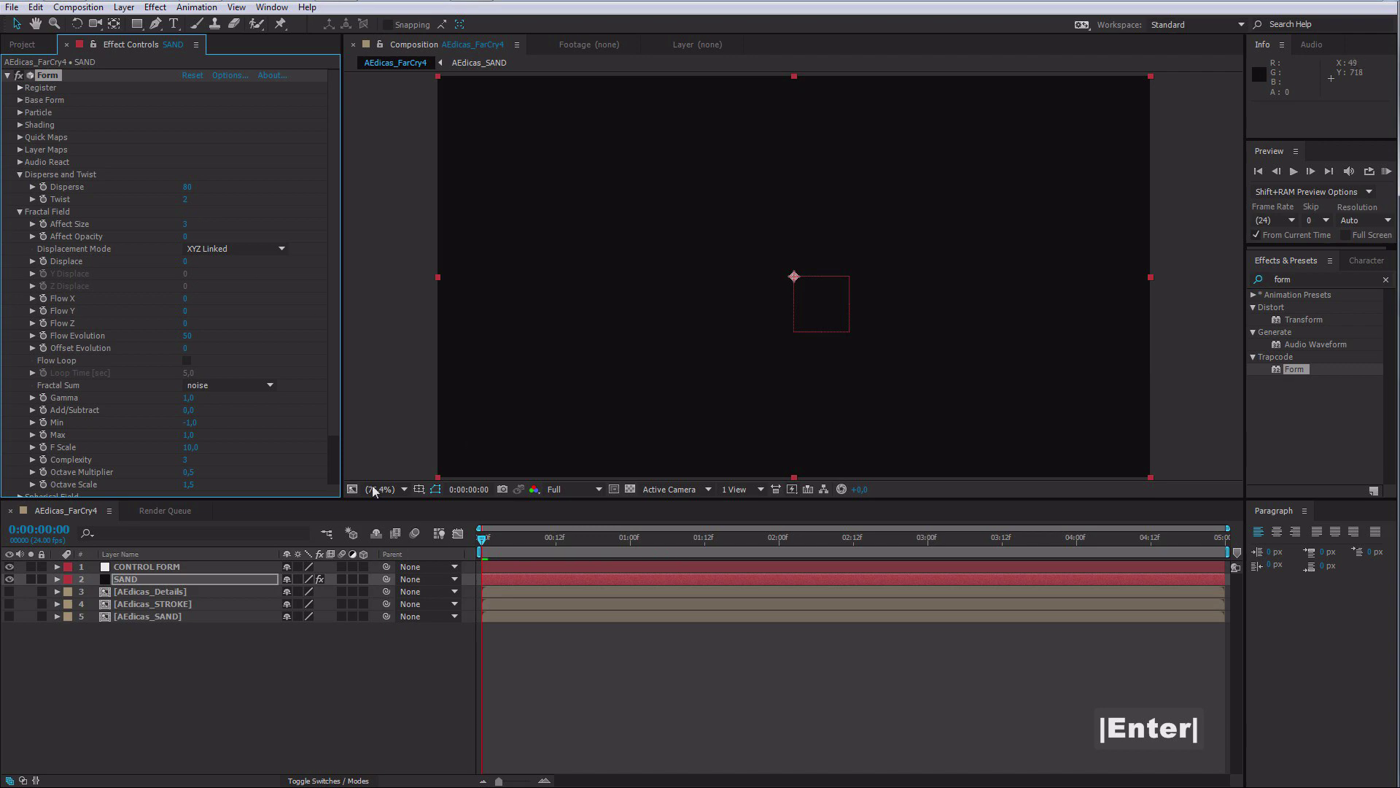
click(190, 201)
click(186, 199)
key(Return)
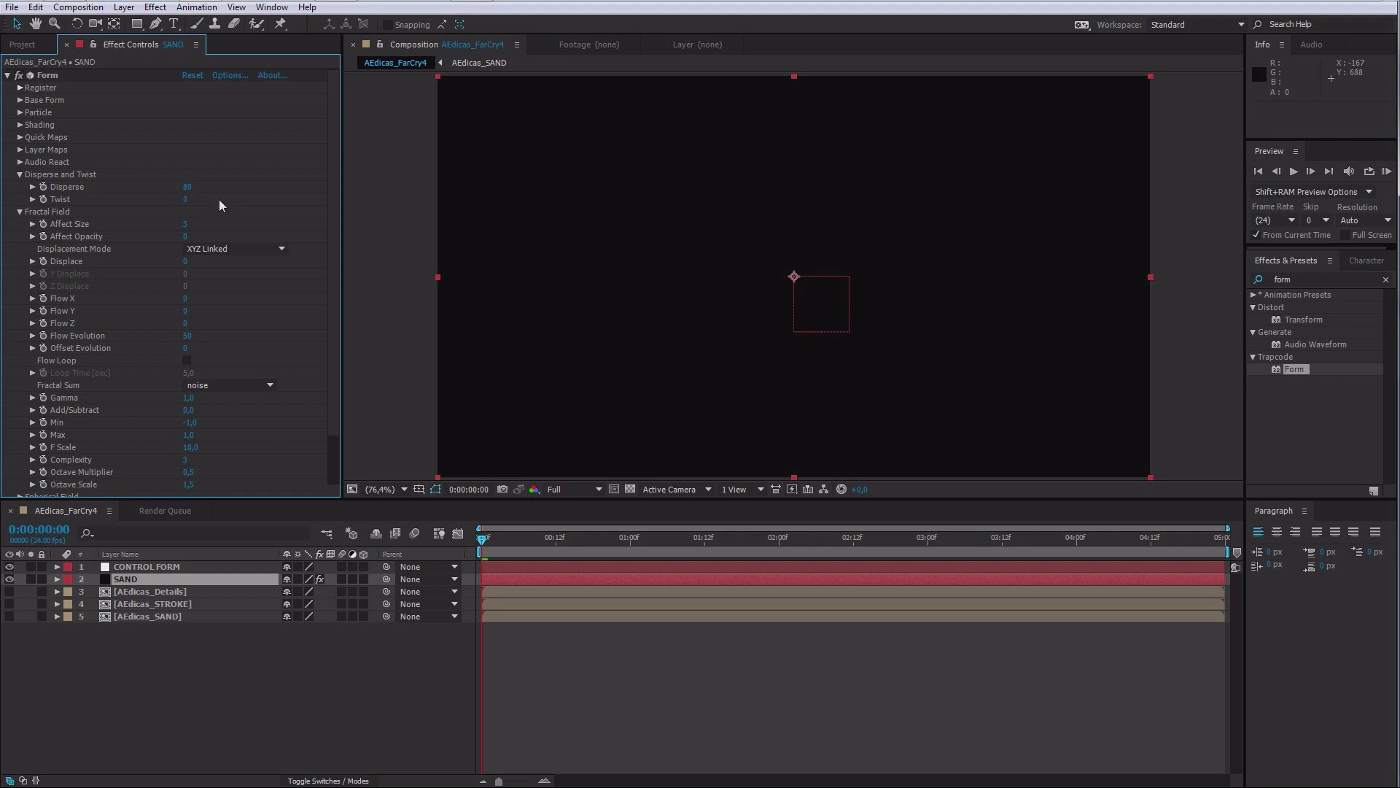
click(187, 199)
Step: Add a Twist keyframe at 0:00:00:18, and apply Easy Ease to the last Map #1 Offset keyframe
drag(530, 540, 594, 548)
key(u)
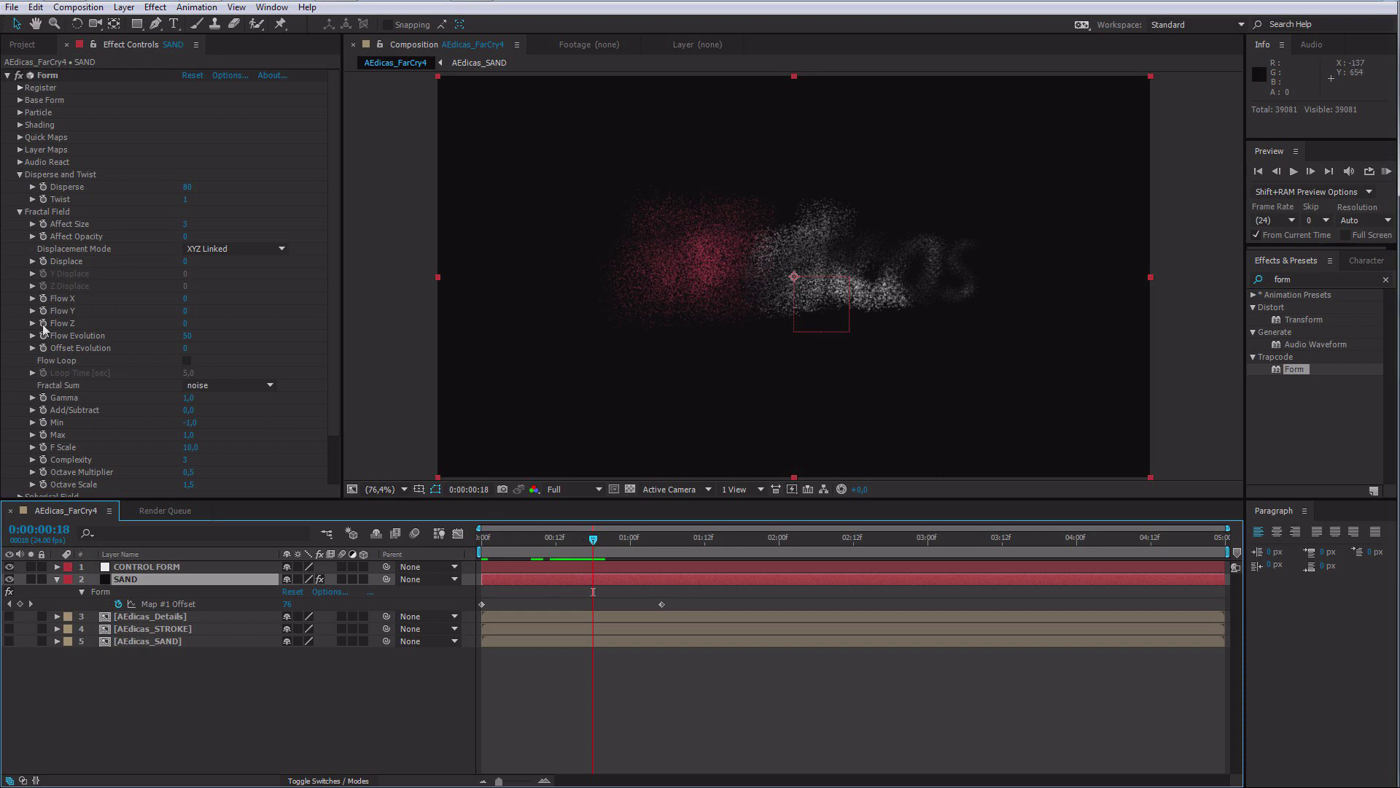
click(43, 199)
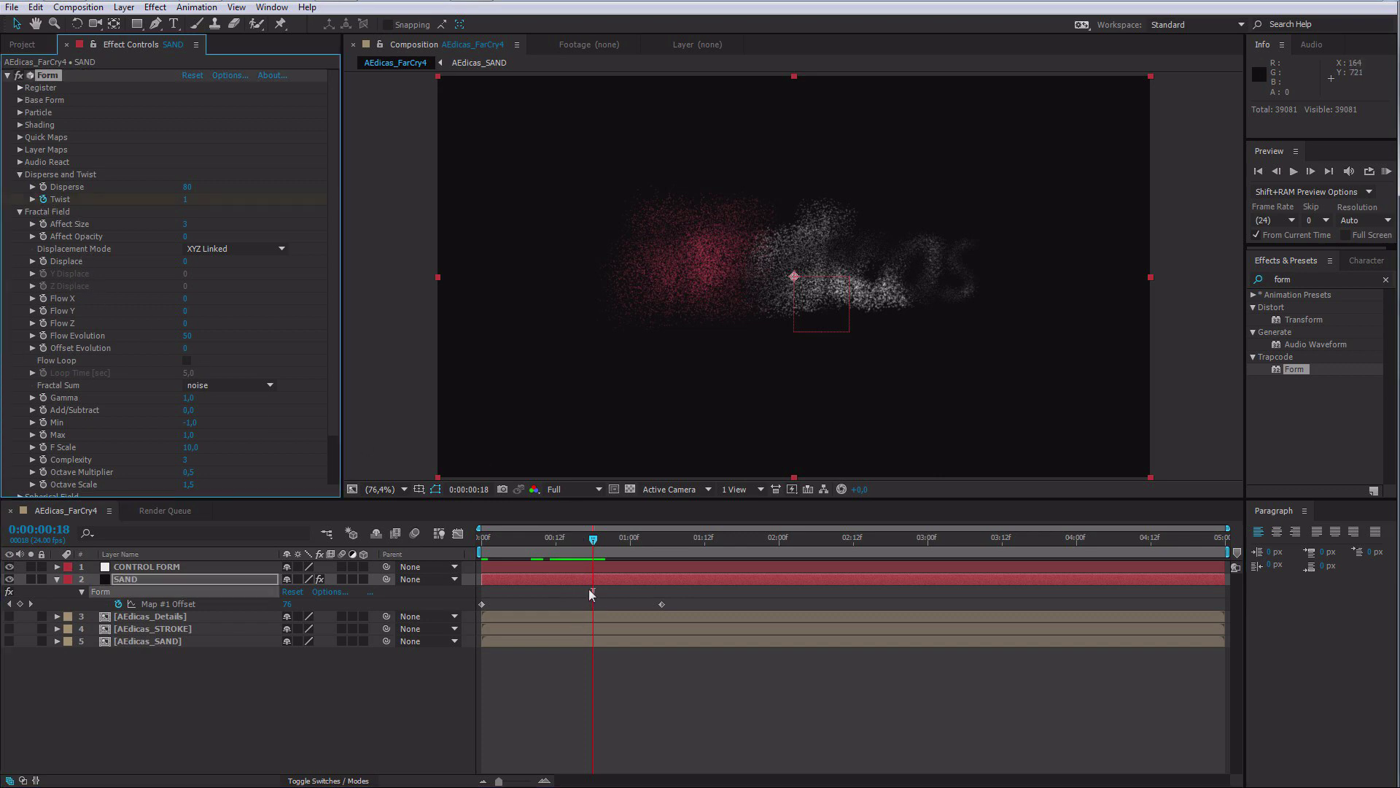
key(u)
key(u)
key(u)
key(u)
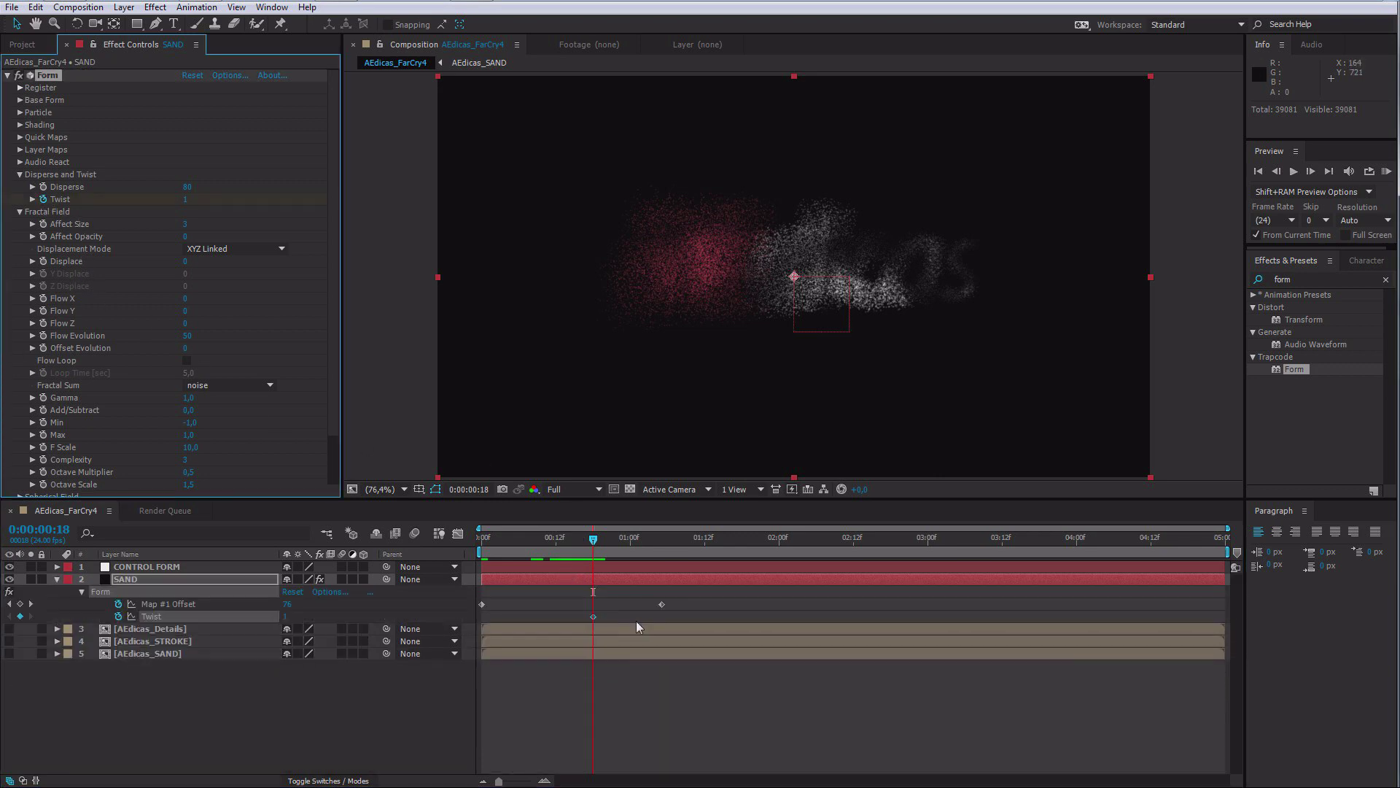
click(661, 603)
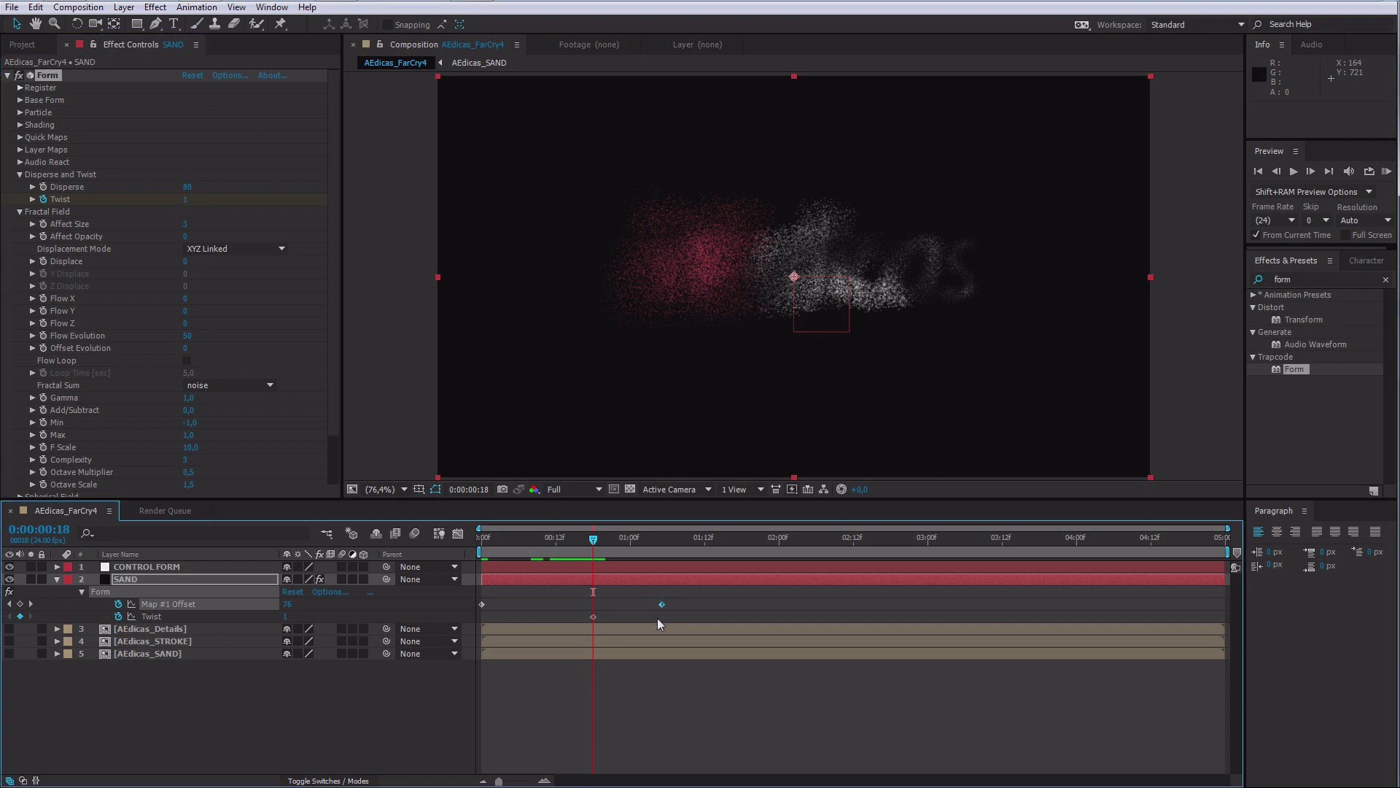
key(F9)
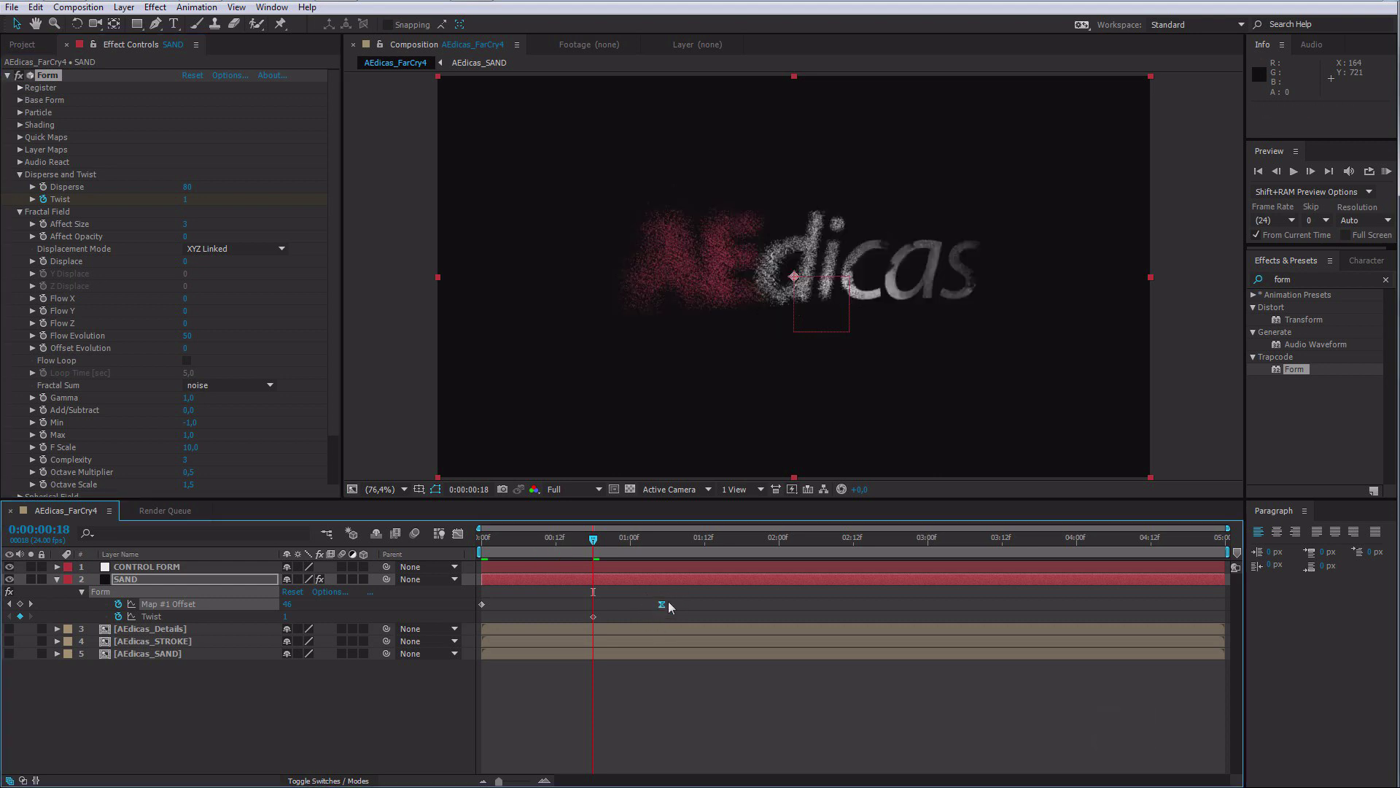
Step: Set Twist to 10 at the first frame, apply Easy Ease to its 0:00:00:18 keyframe, and scrub to 0:00:00:11
key(Home)
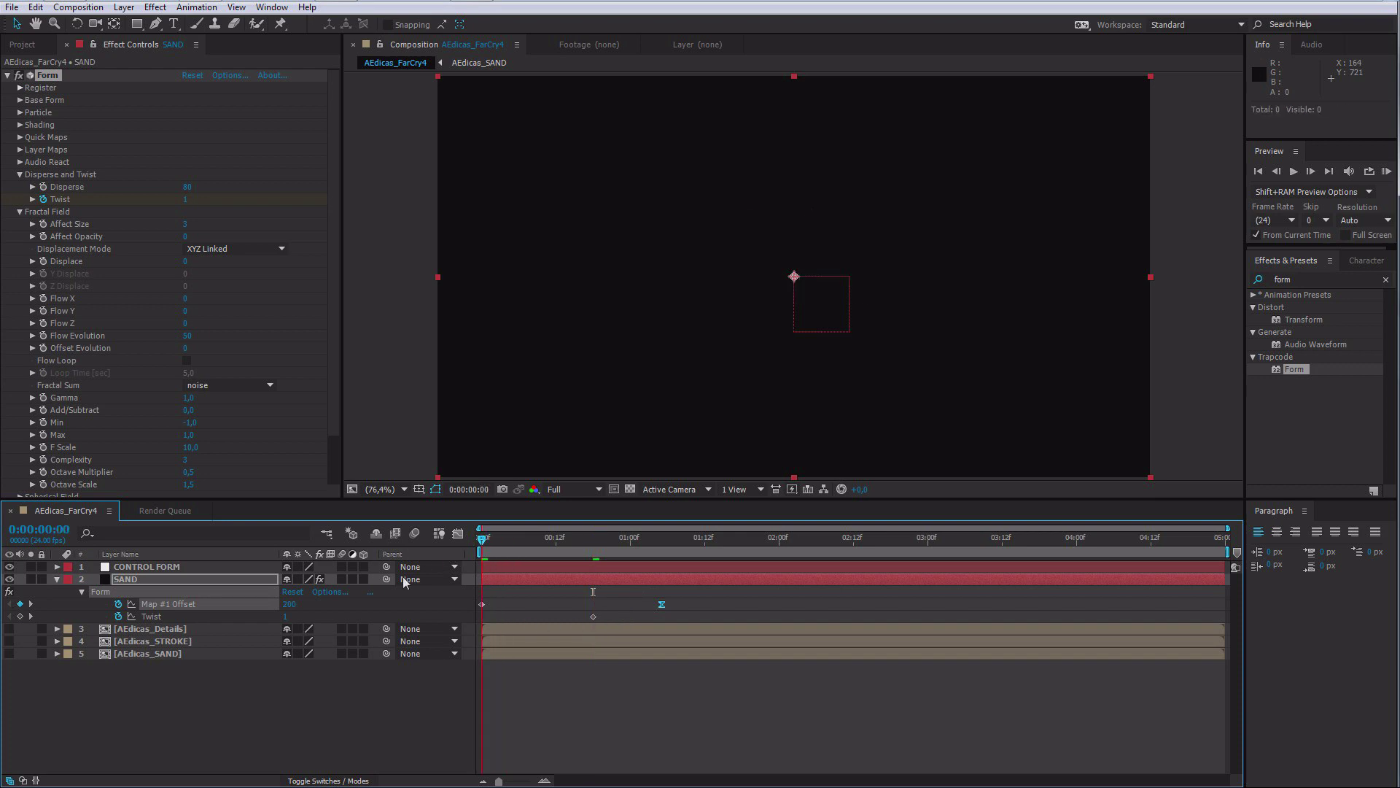
click(286, 616)
text(10)
key(Return)
drag(482, 539, 593, 552)
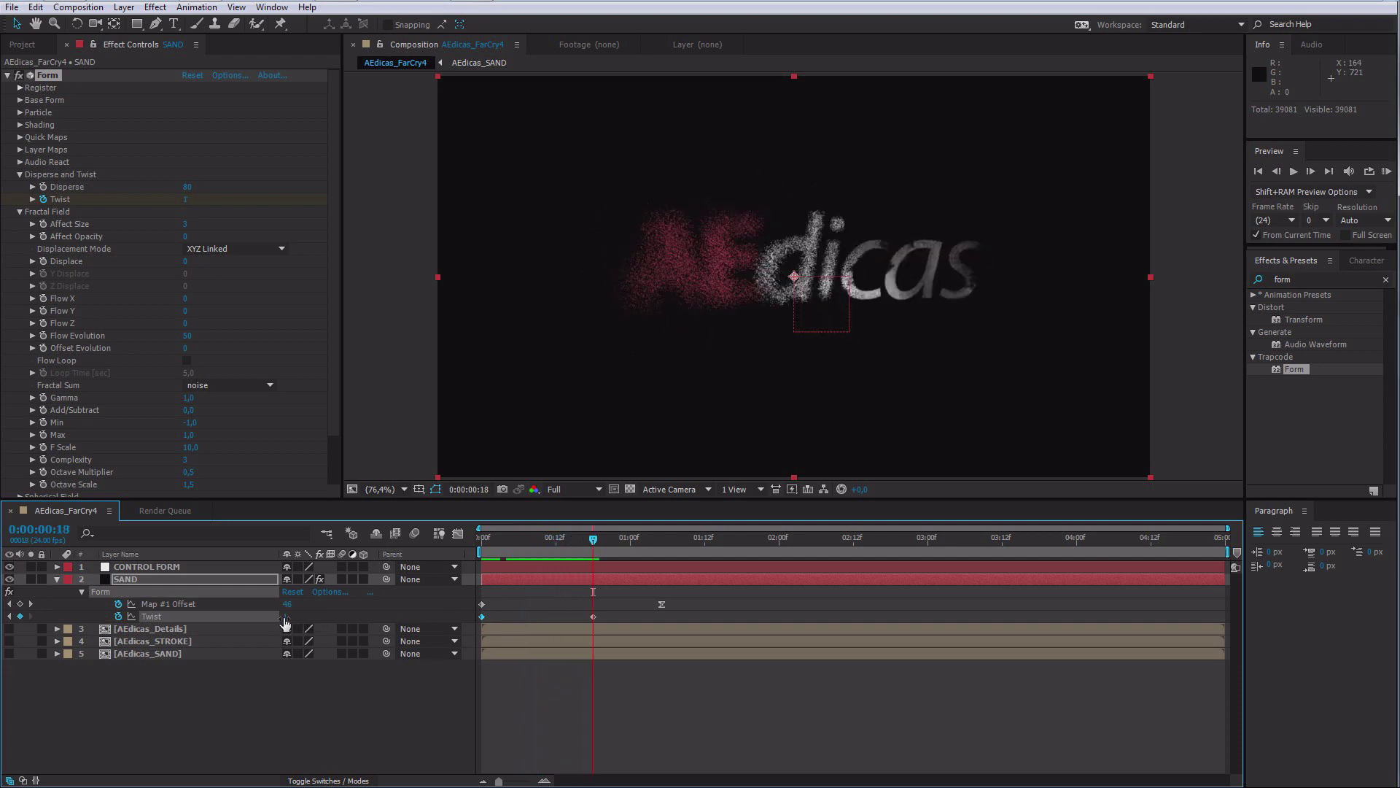
key(F9)
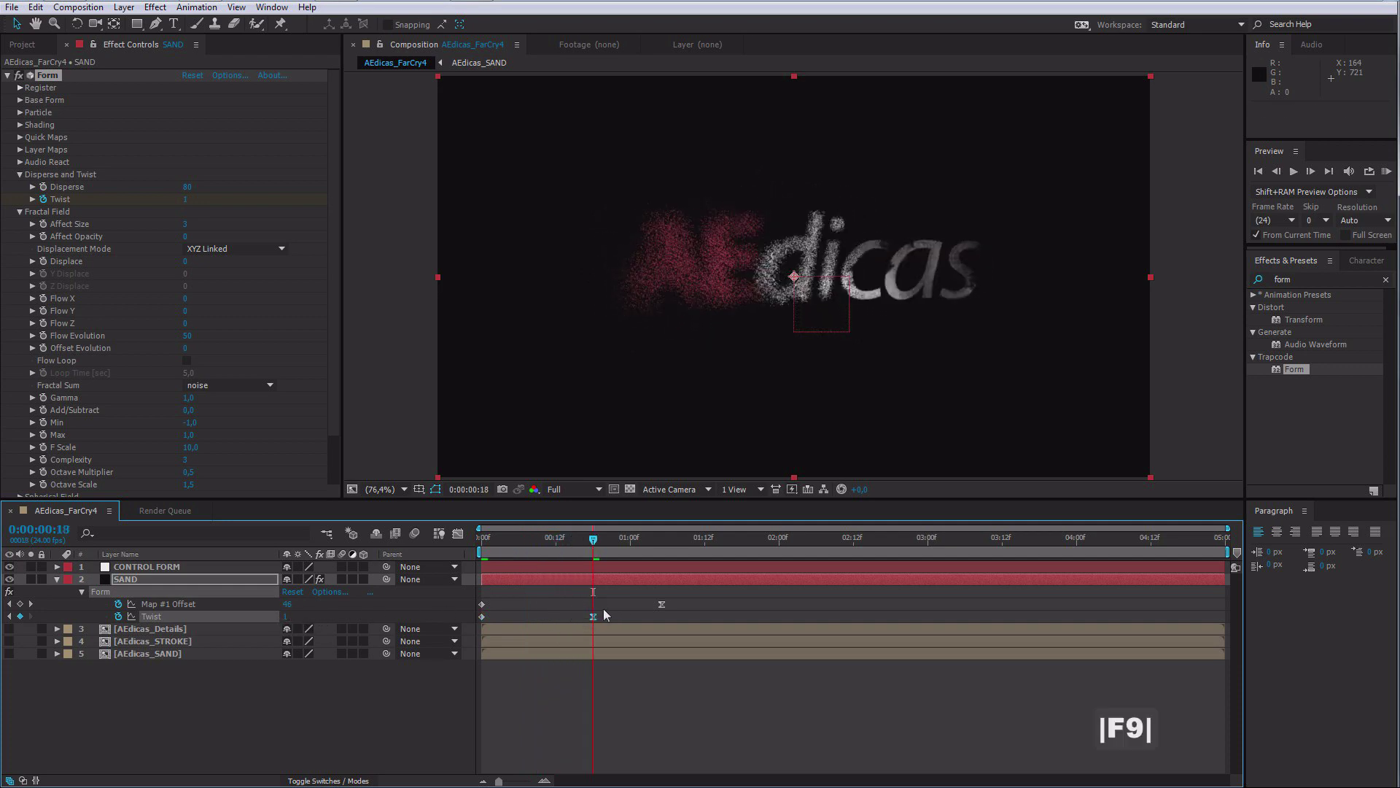
click(531, 616)
click(594, 616)
drag(524, 540, 655, 554)
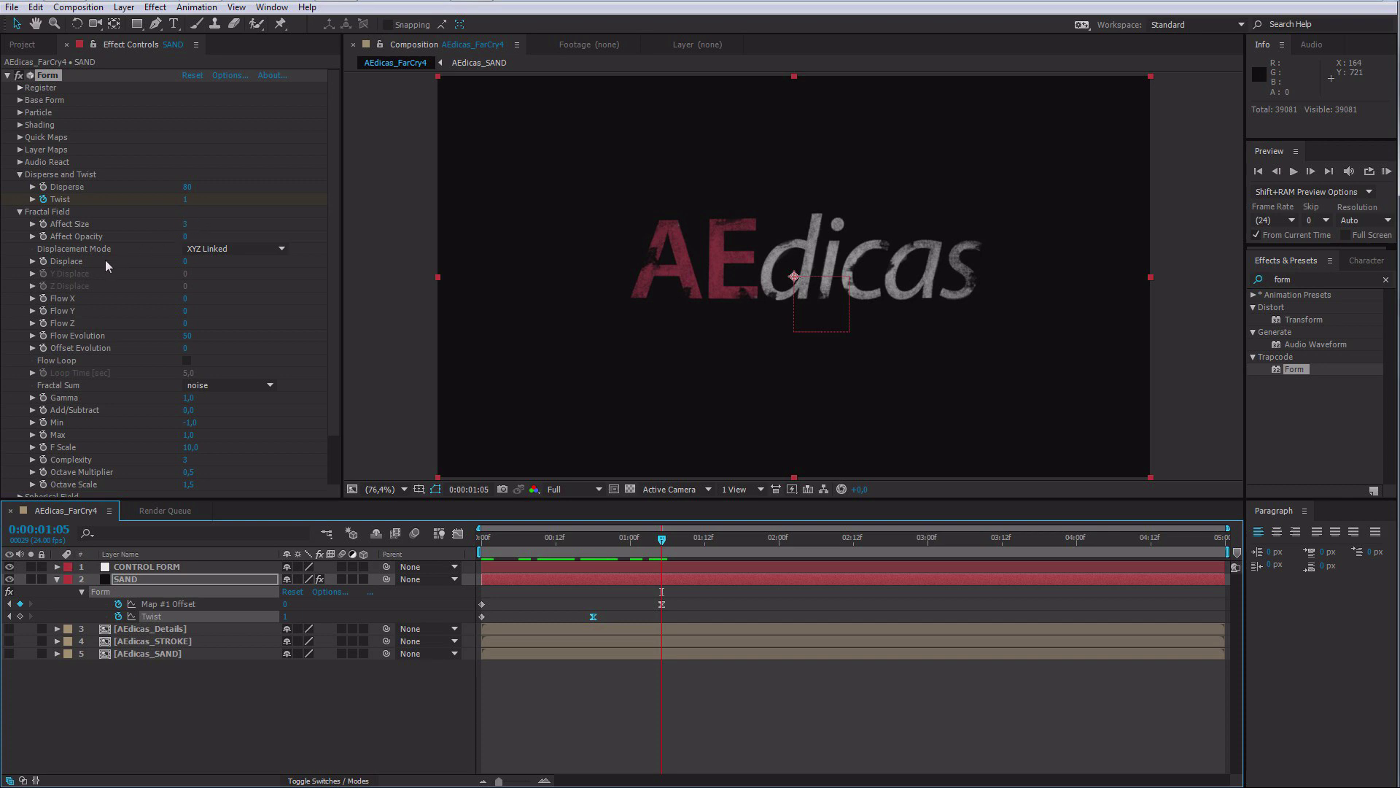
mouse_move(556, 544)
mouse_down()
mouse_move(524, 544)
mouse_move(553, 544)
mouse_up()
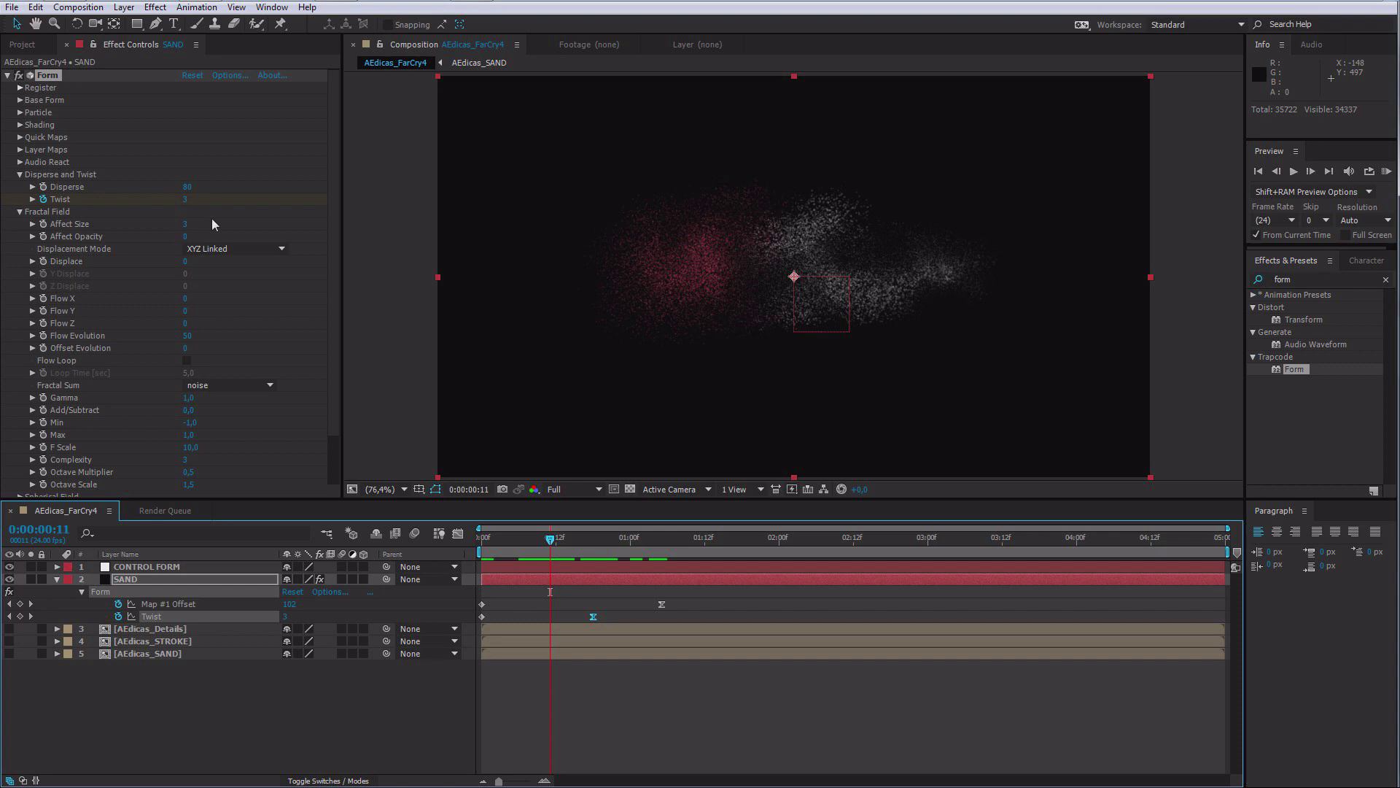
Step: Try larger Fractal Field Affect Size values twice, undoing each change
drag(183, 223, 256, 221)
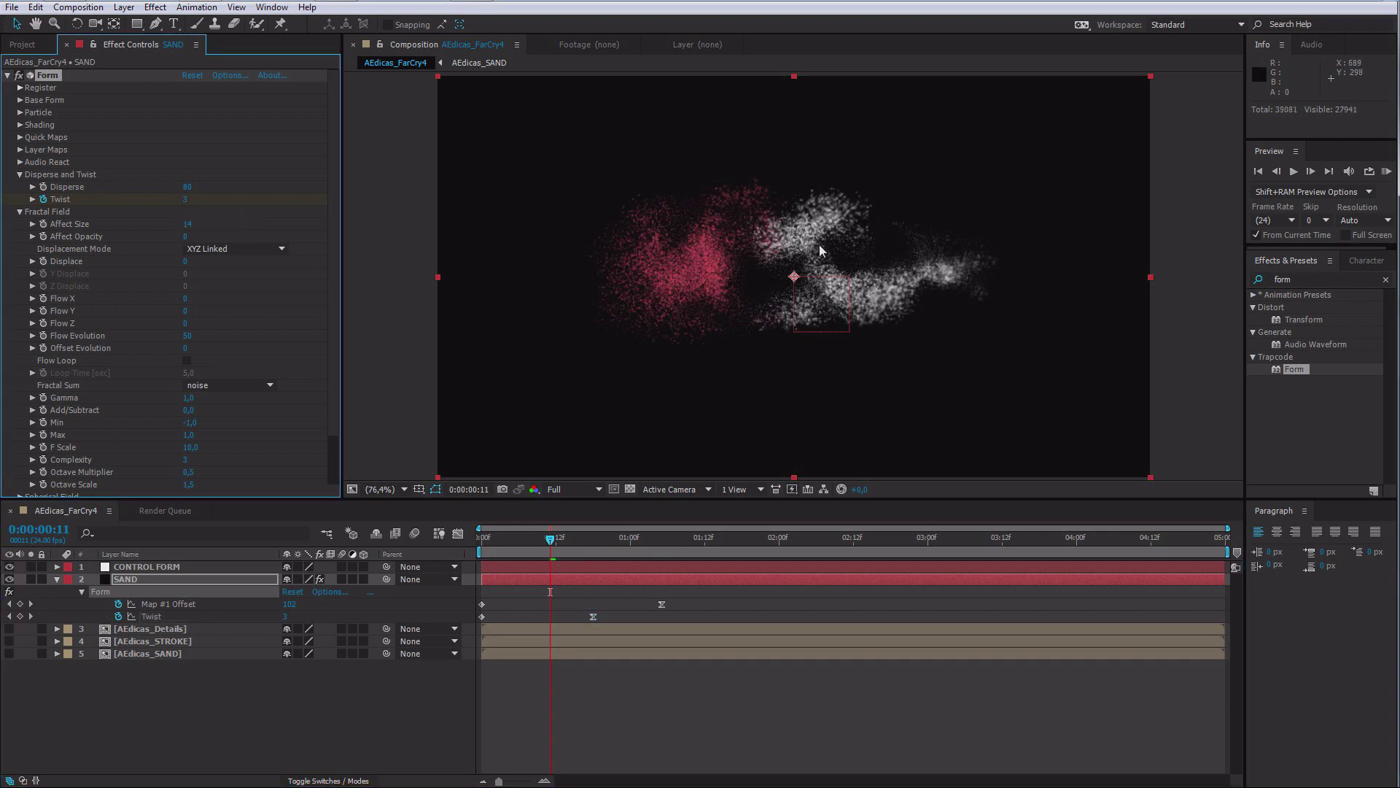
key(ctrl+z)
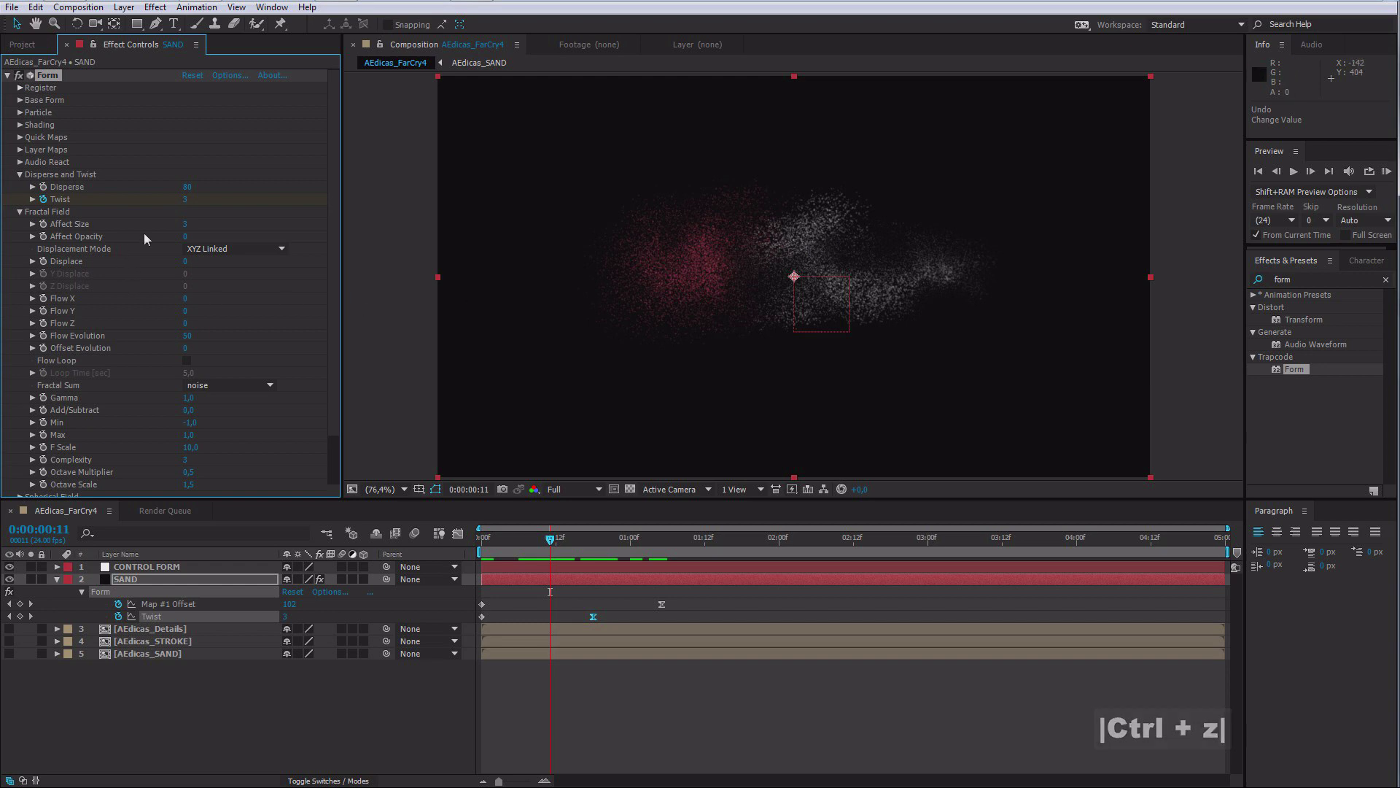
drag(186, 224, 200, 223)
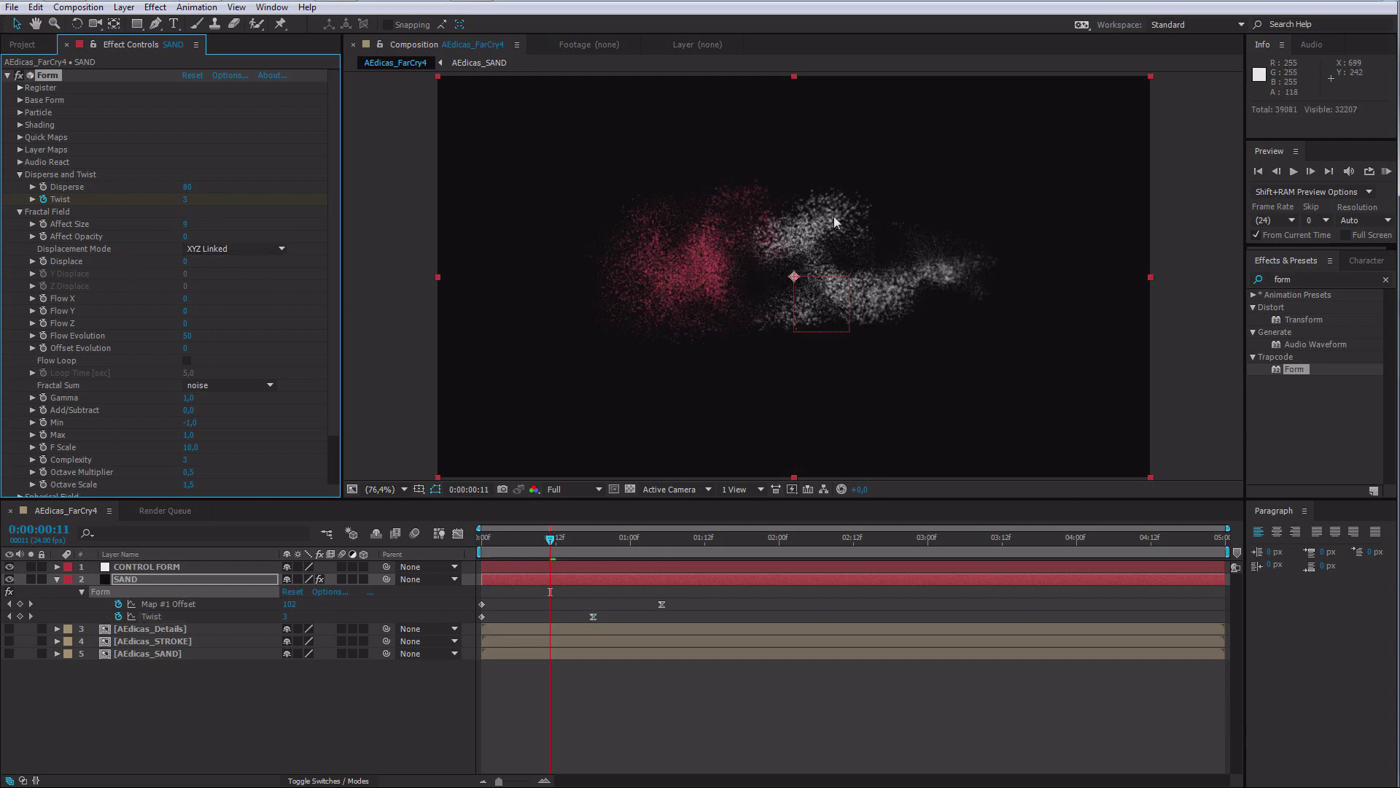
key(ctrl+z)
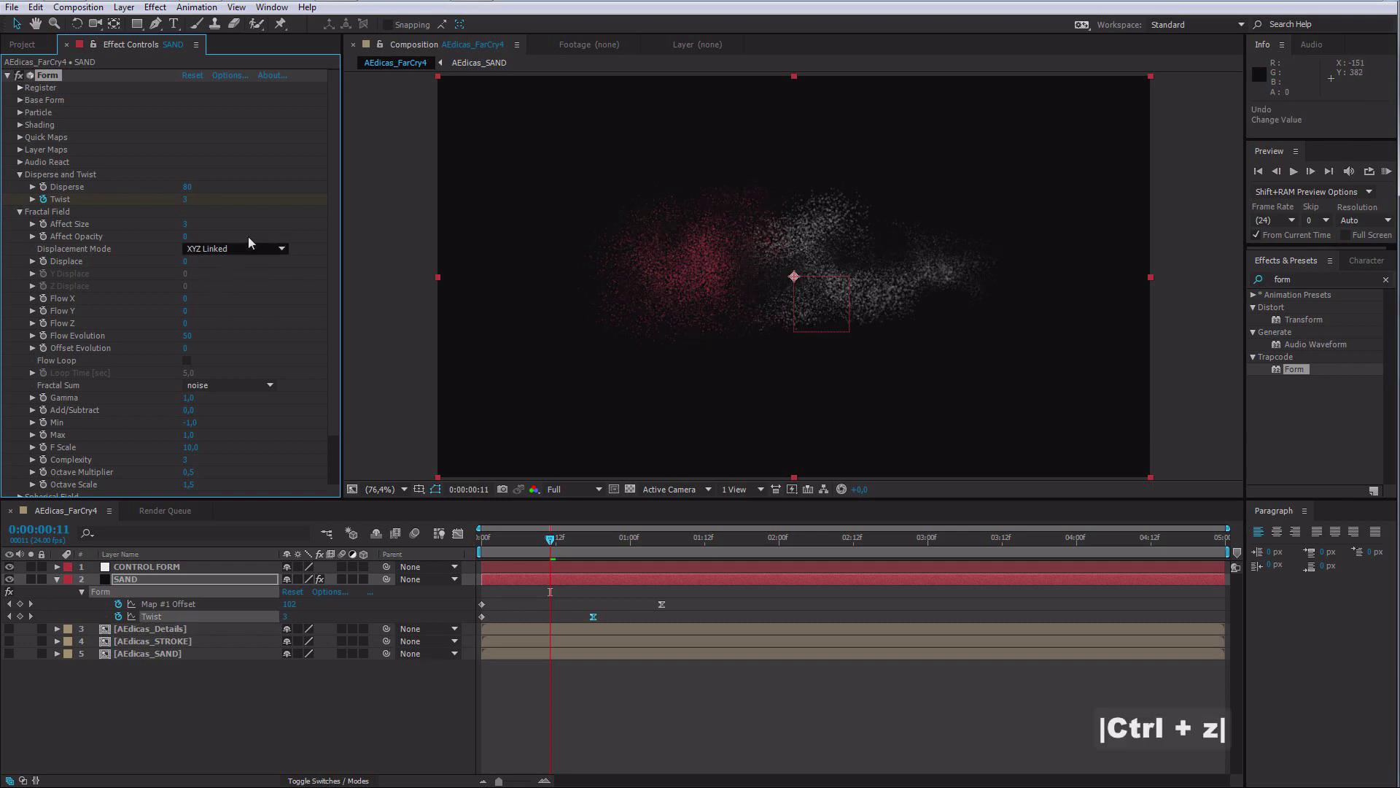
Step: Set the Fractal Field's Displace to 250
drag(196, 260, 213, 260)
click(191, 261)
text(250)
key(Return)
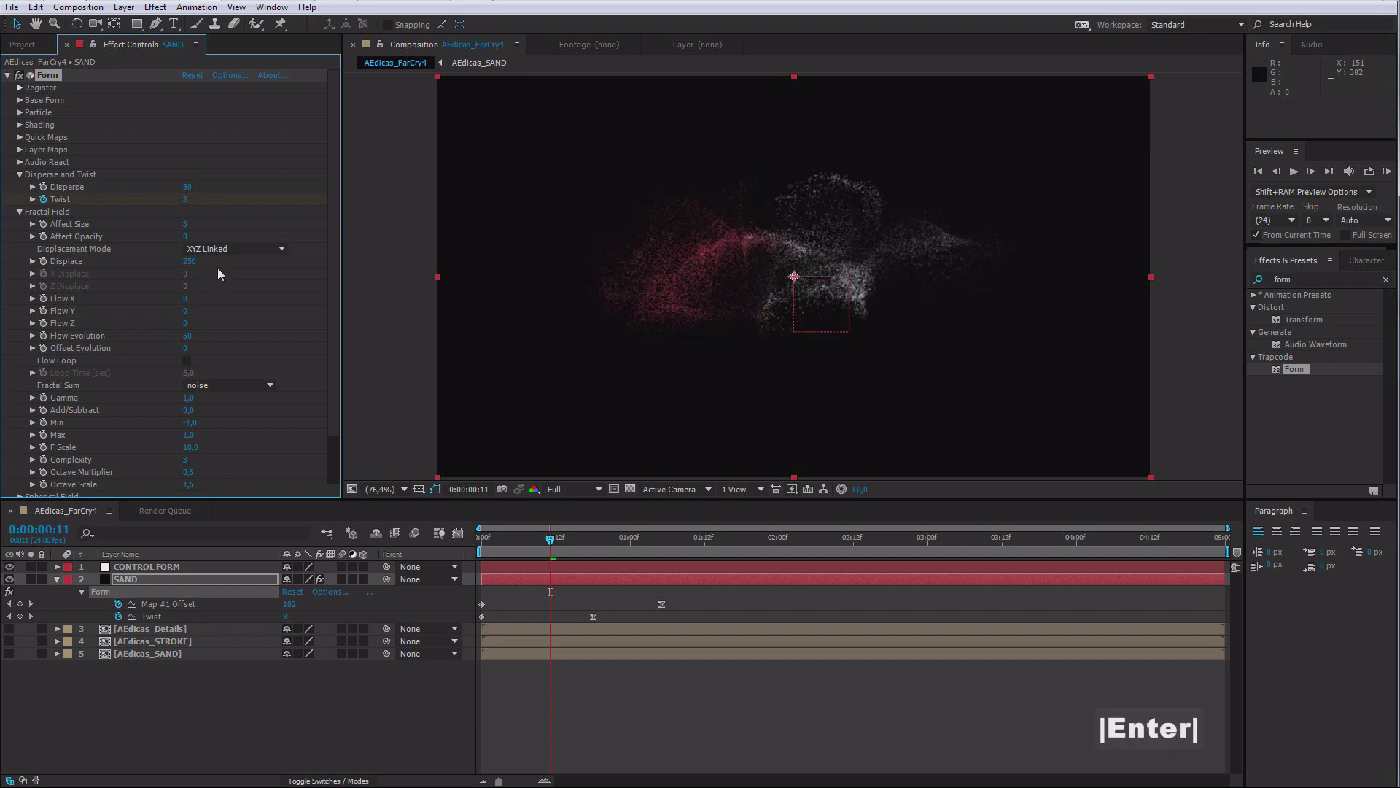
Step: Set the Fractal Field's Flow X to 900, Flow Y to 100 and Flow Z to 100
click(187, 298)
text(900)
key(Return)
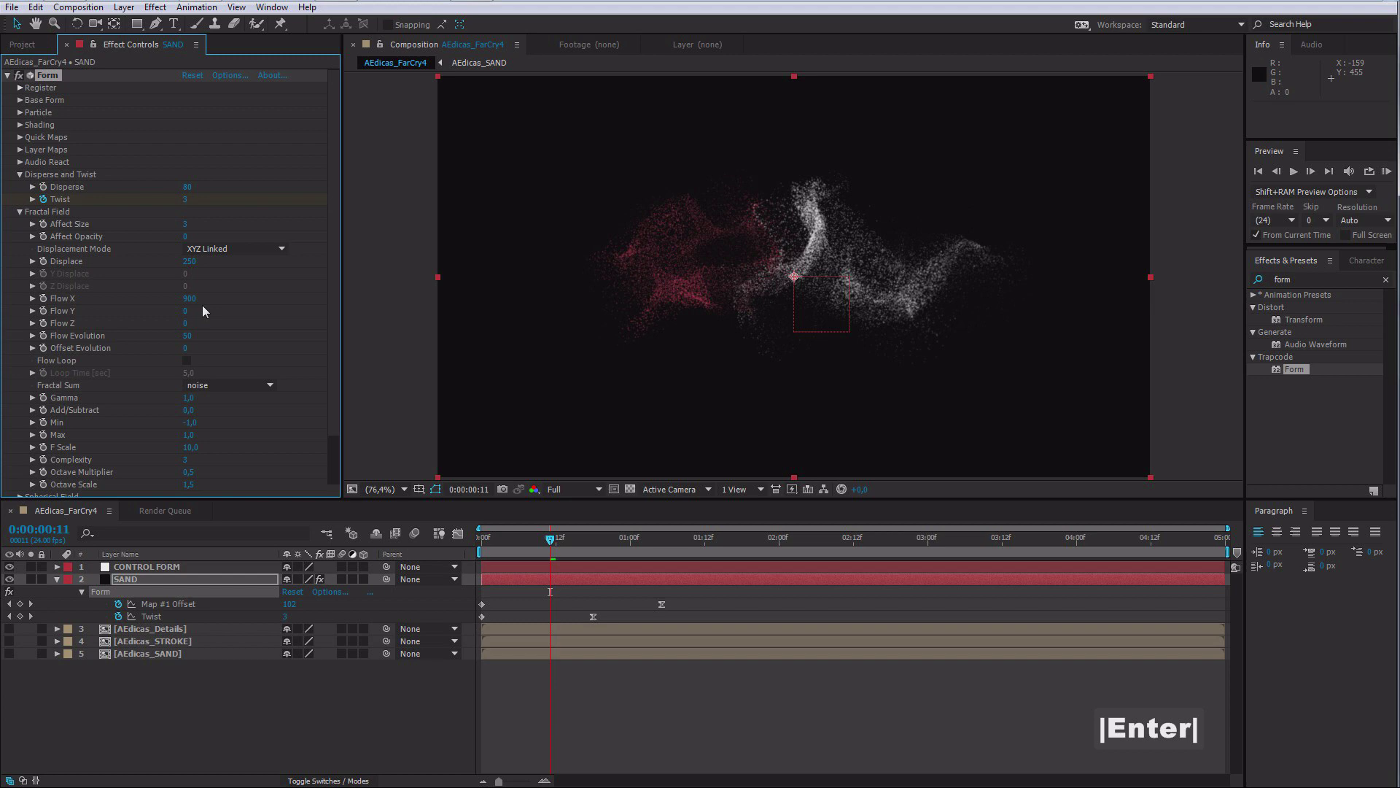
click(185, 312)
text(100)
key(Return)
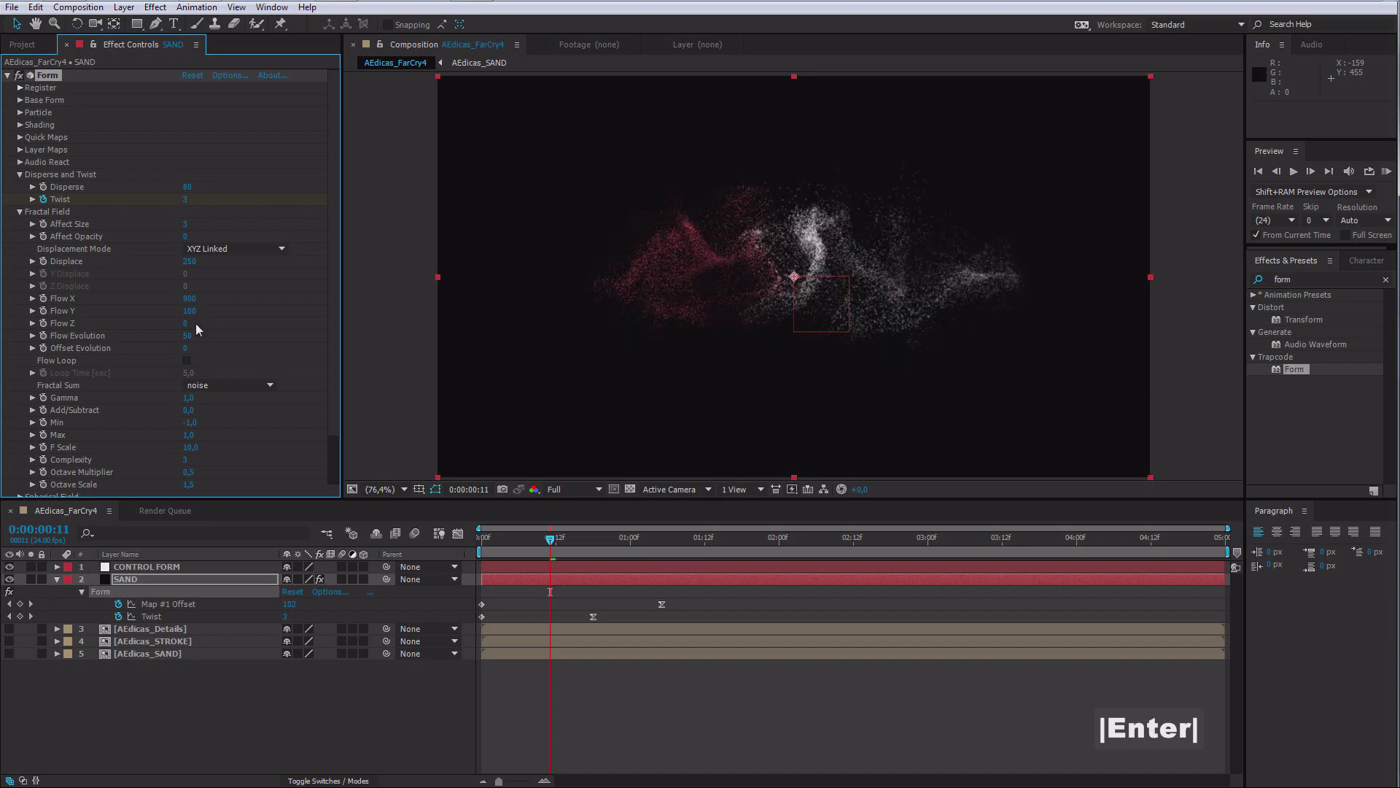
click(185, 323)
text(10)
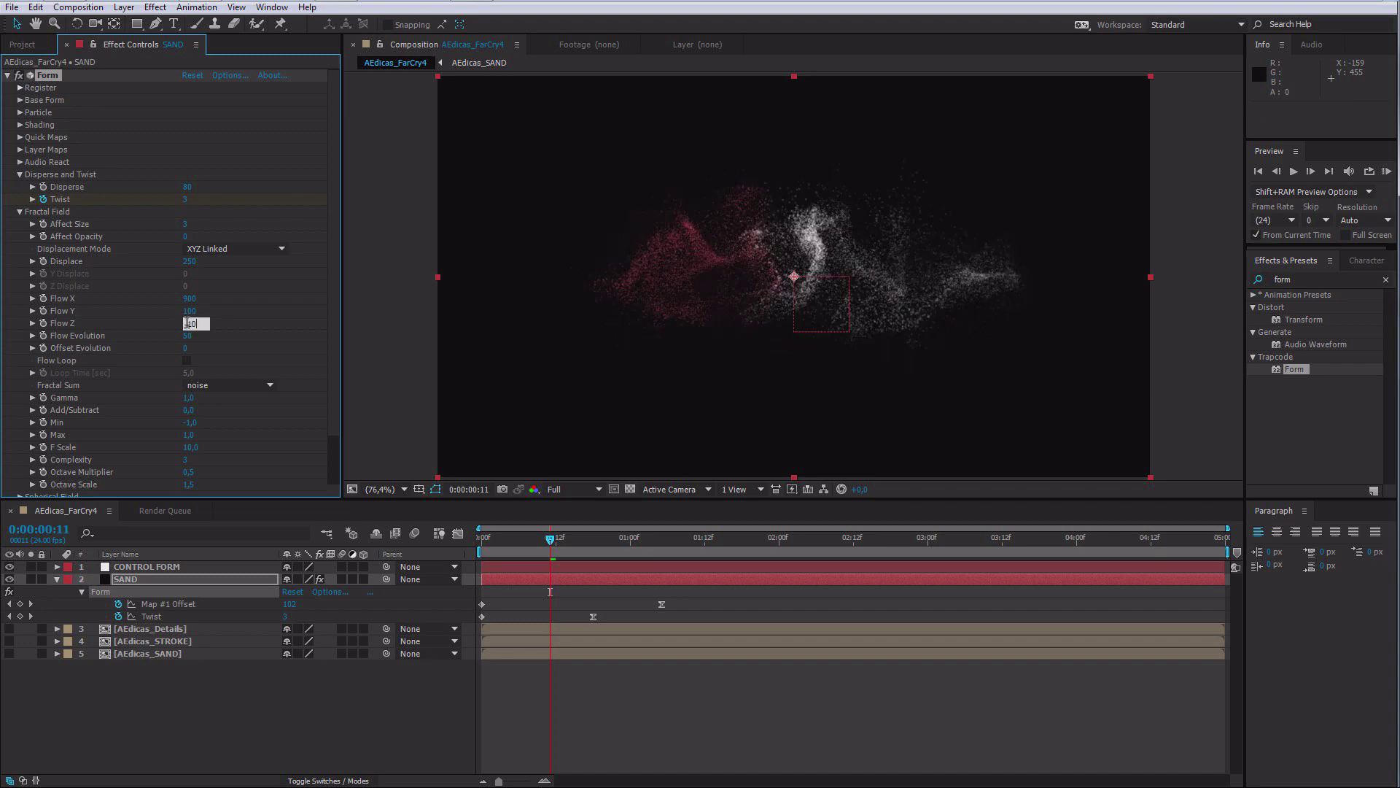
text(0)
key(Return)
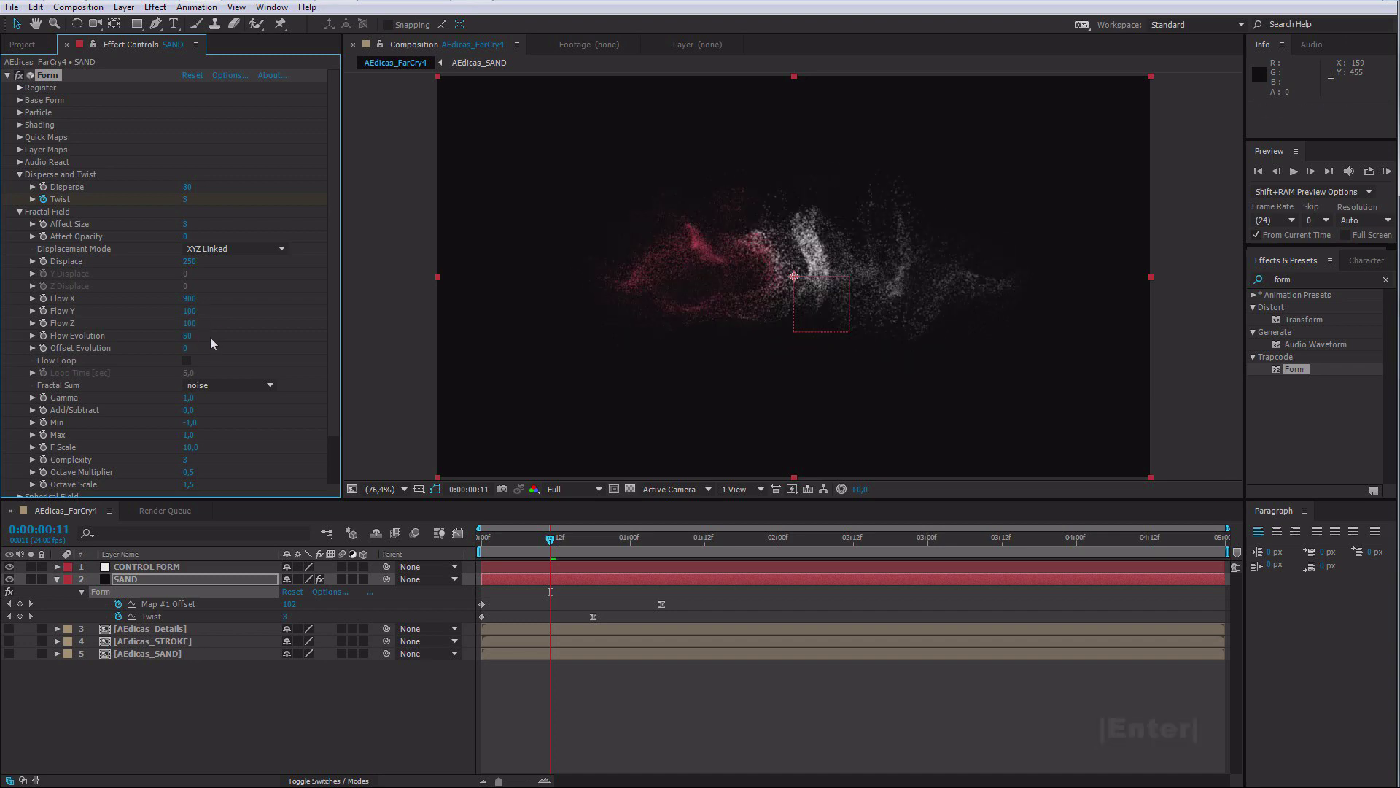
Step: Set the Fractal Field's Flow Evolution to 93, Gamma to 0.8, F Scale to 8 and Complexity to 2
drag(188, 336, 215, 332)
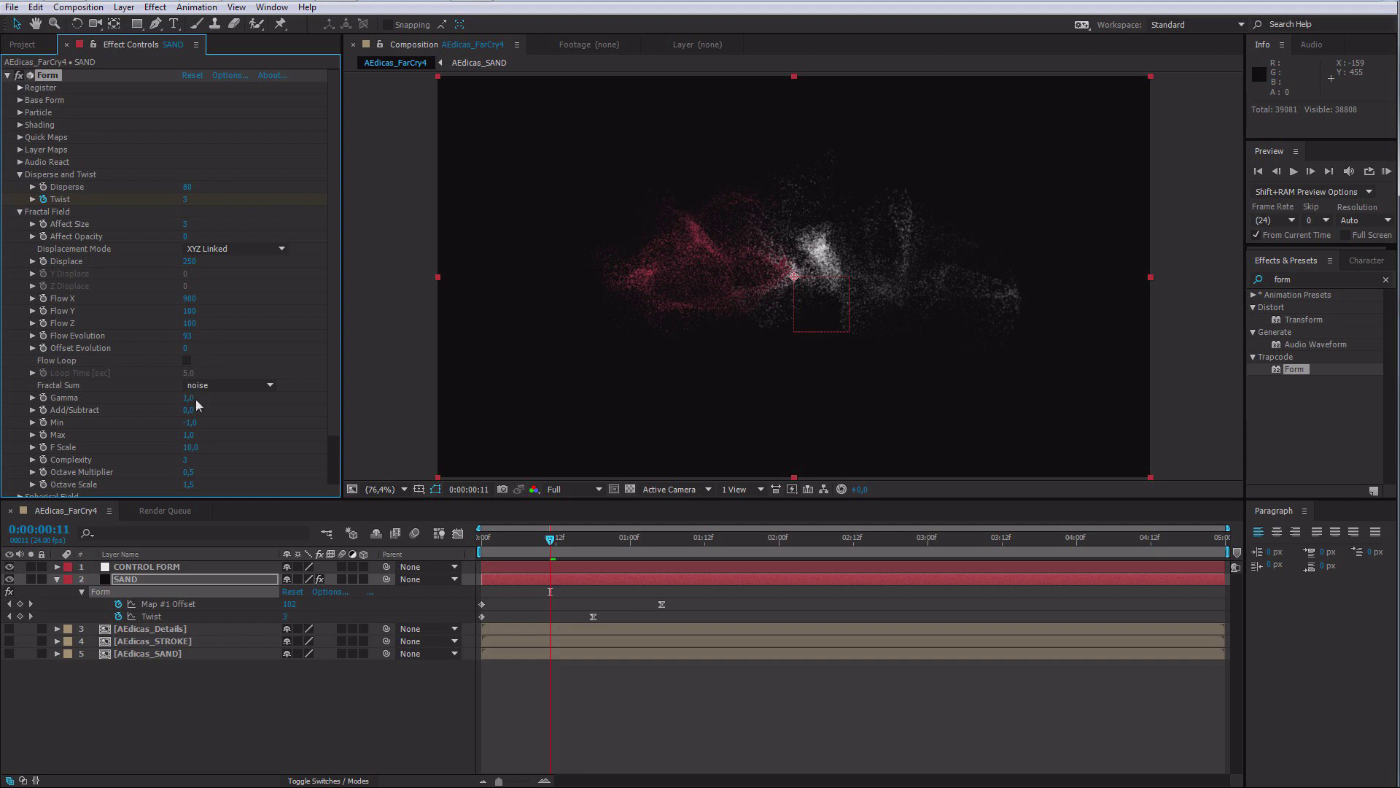
drag(191, 397, 185, 403)
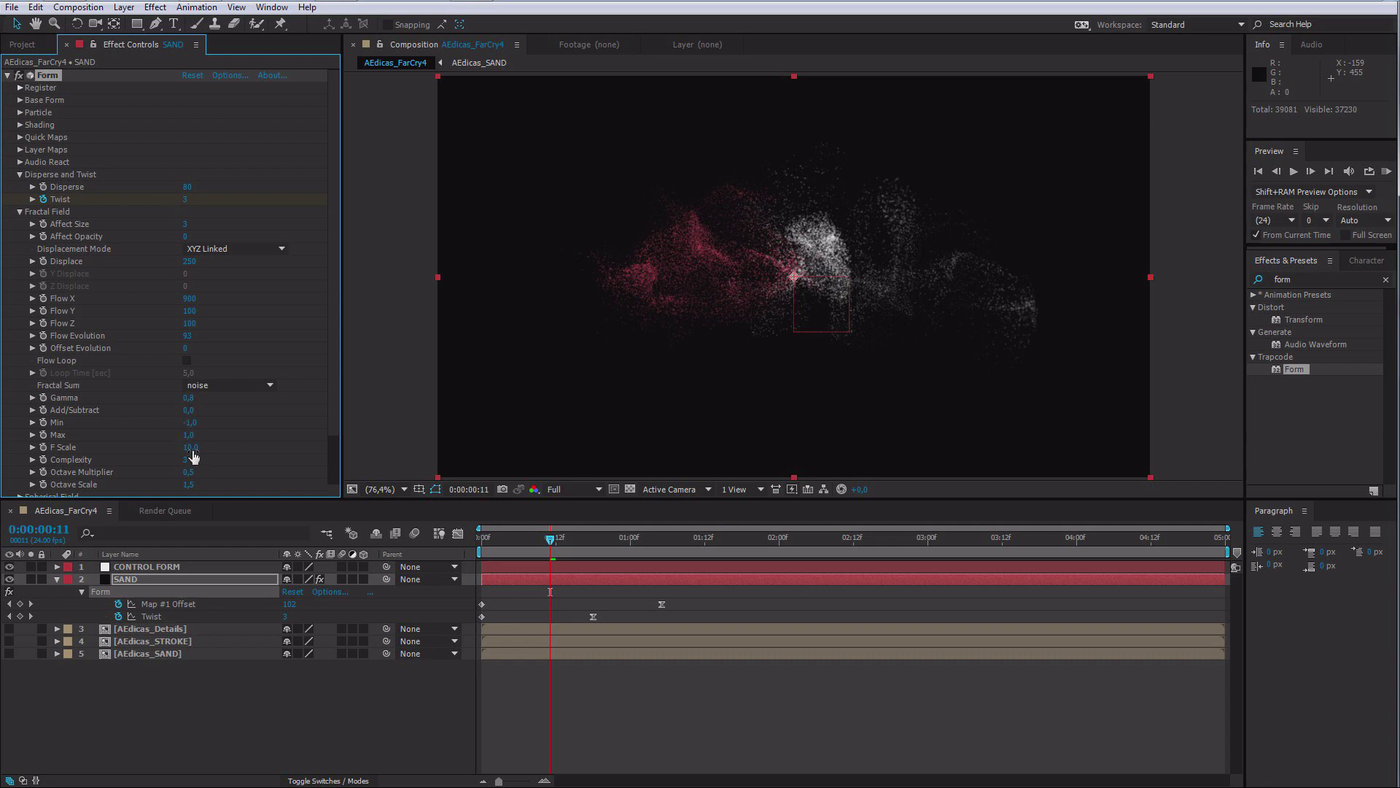
drag(182, 449, 187, 449)
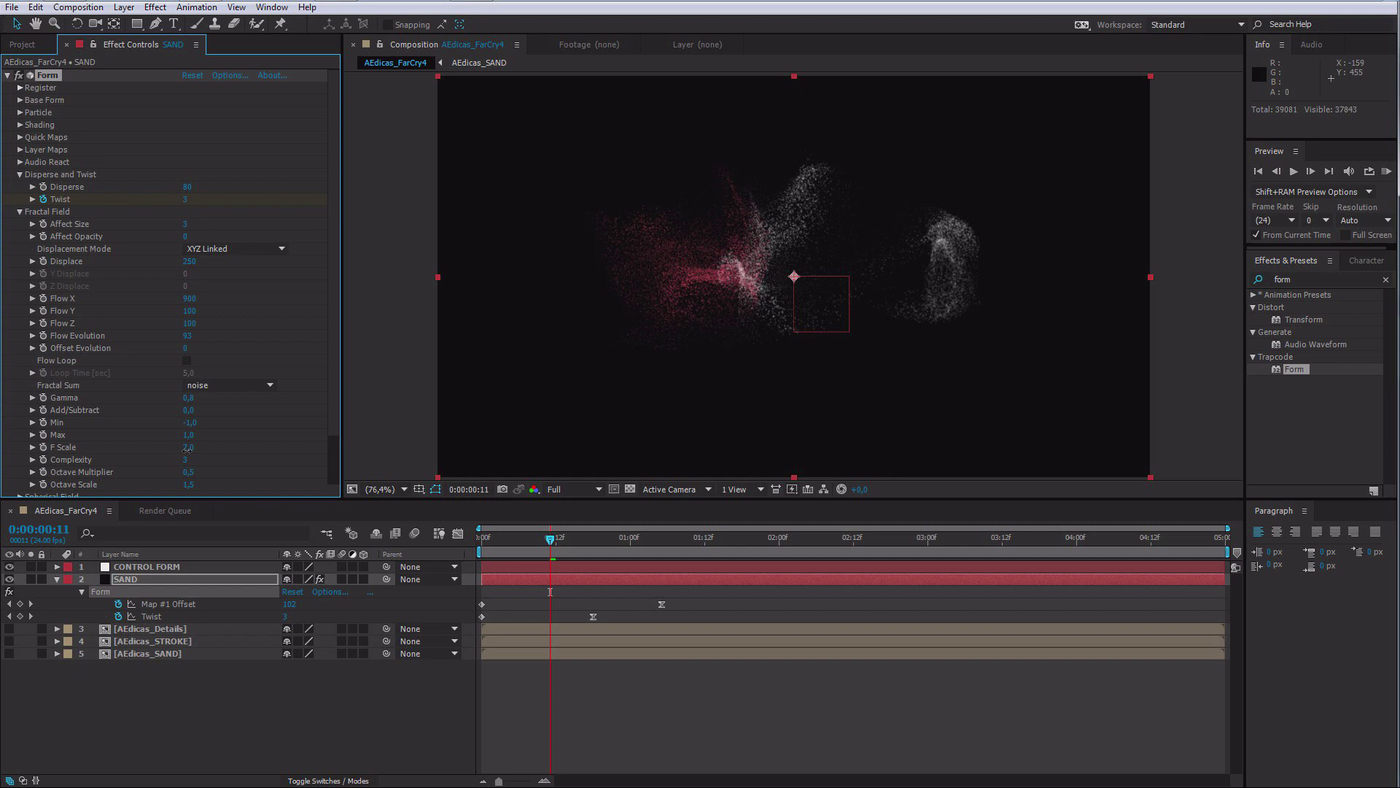
drag(188, 449, 188, 449)
text(8)
key(Return)
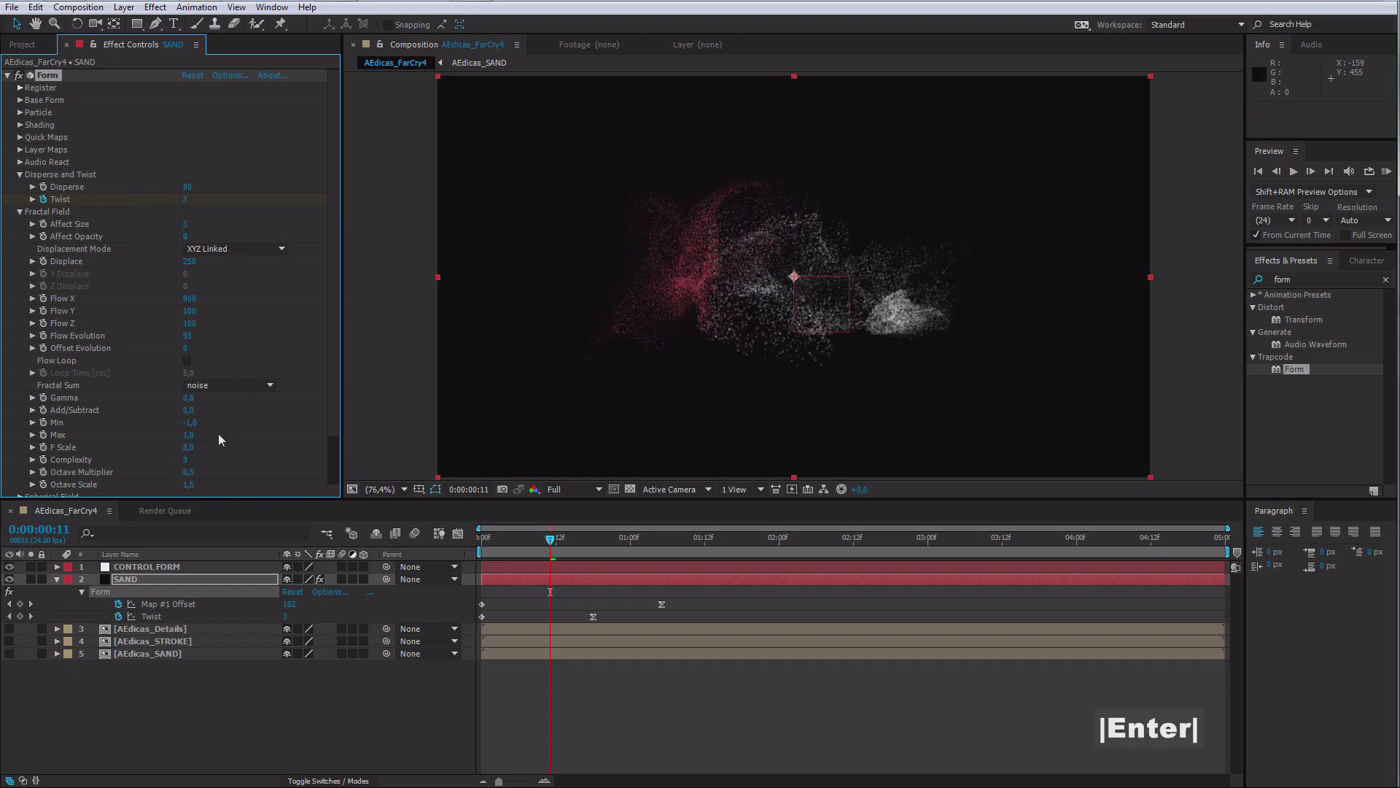
click(185, 460)
text(2)
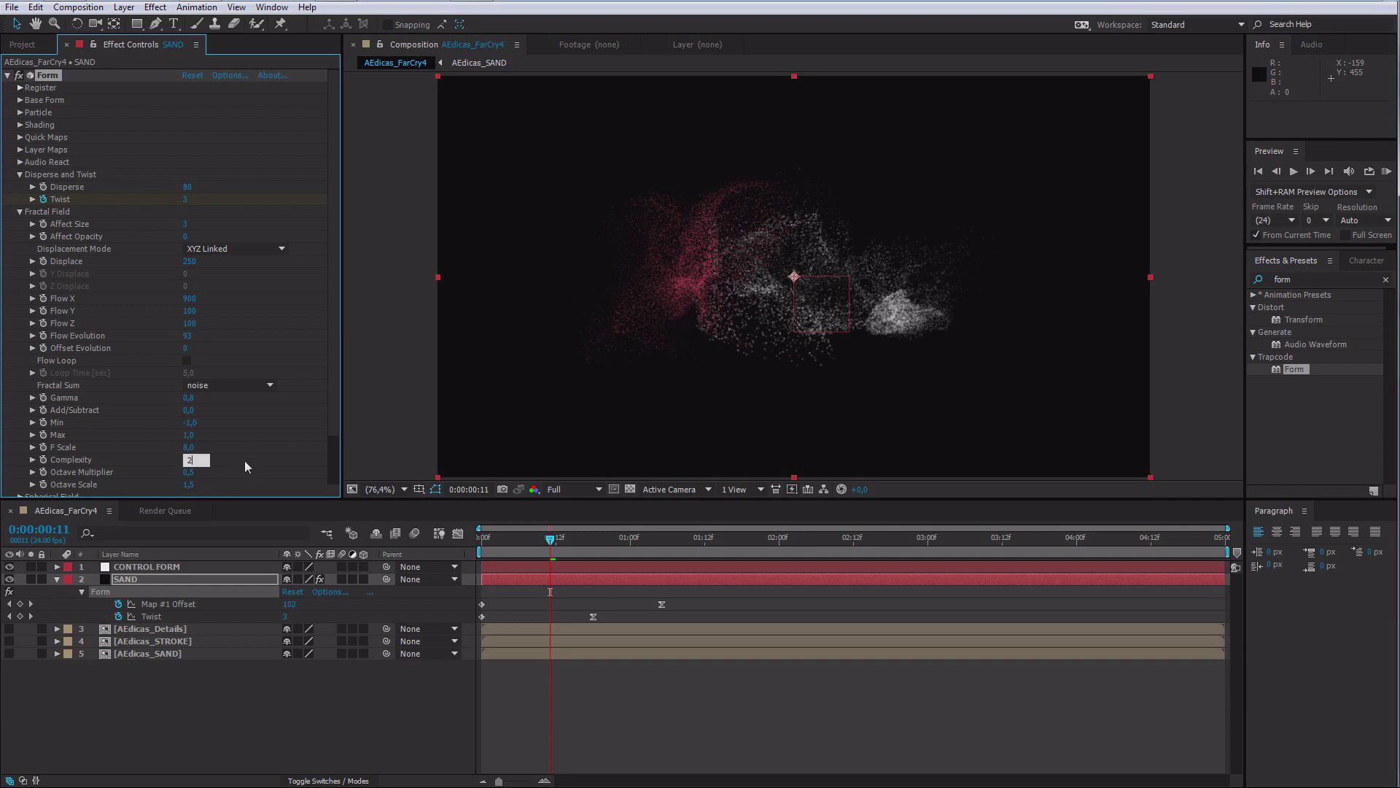
click(243, 464)
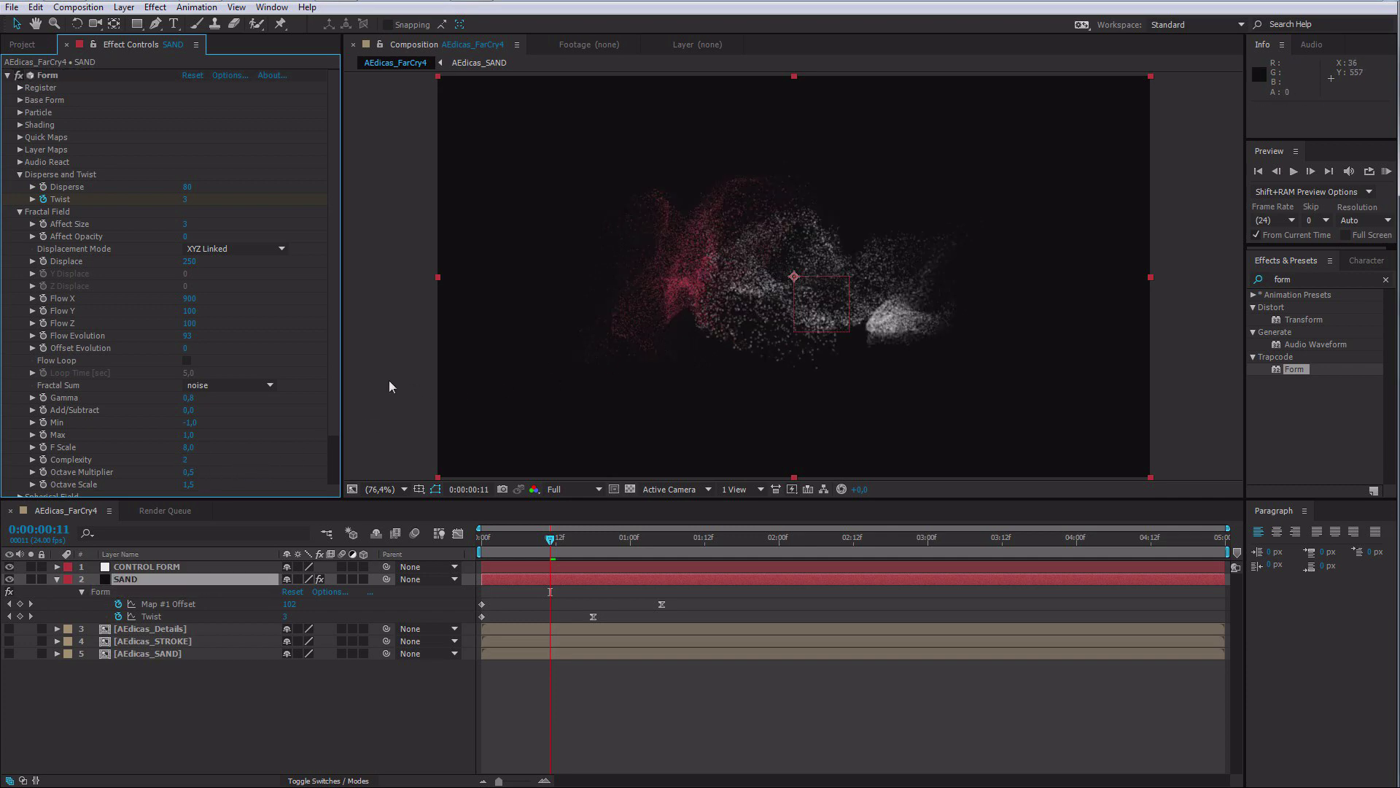
Step: Flip the Map #2 curve in Form's Quick Maps so it has the same shape as Map #1, and scrub through the animation
scroll(328, 379, down, 3)
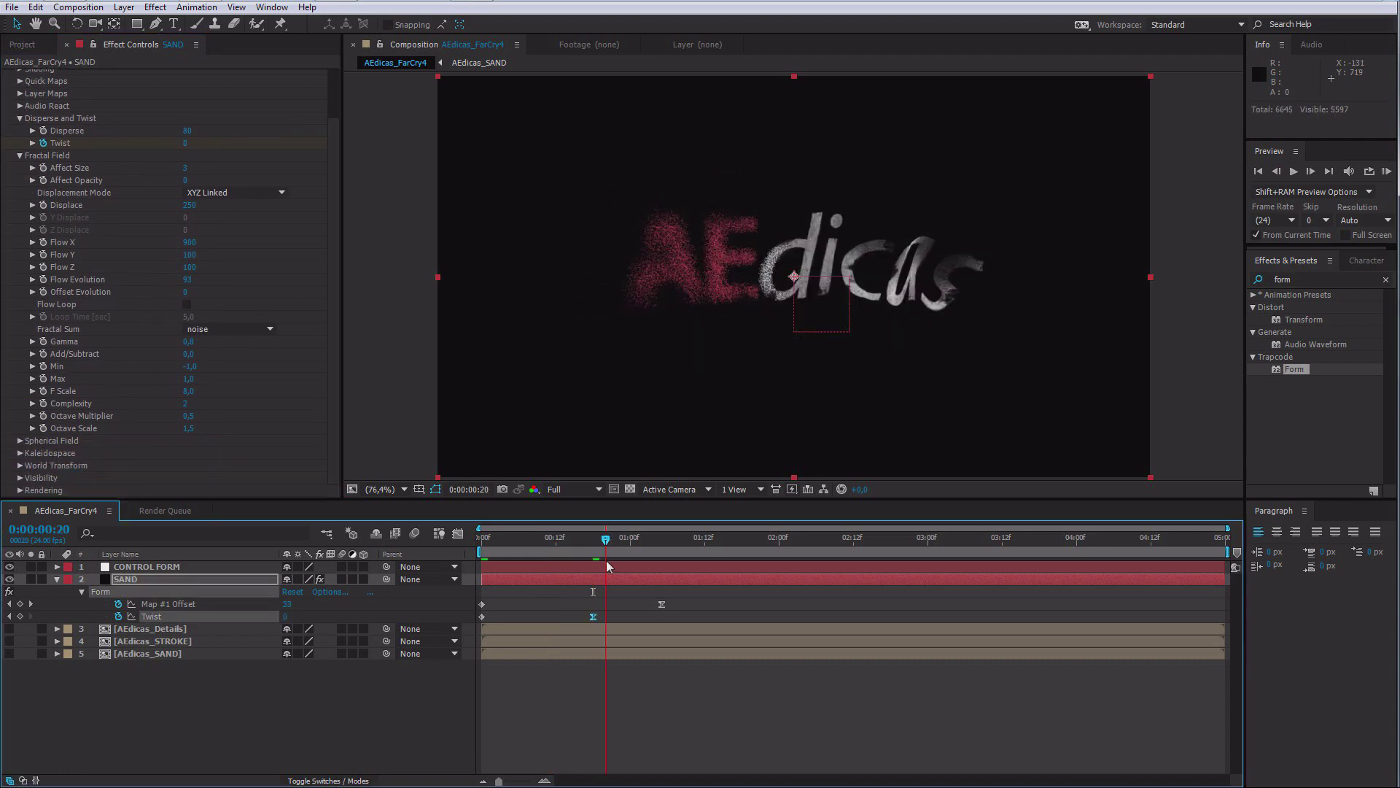
drag(606, 560, 552, 532)
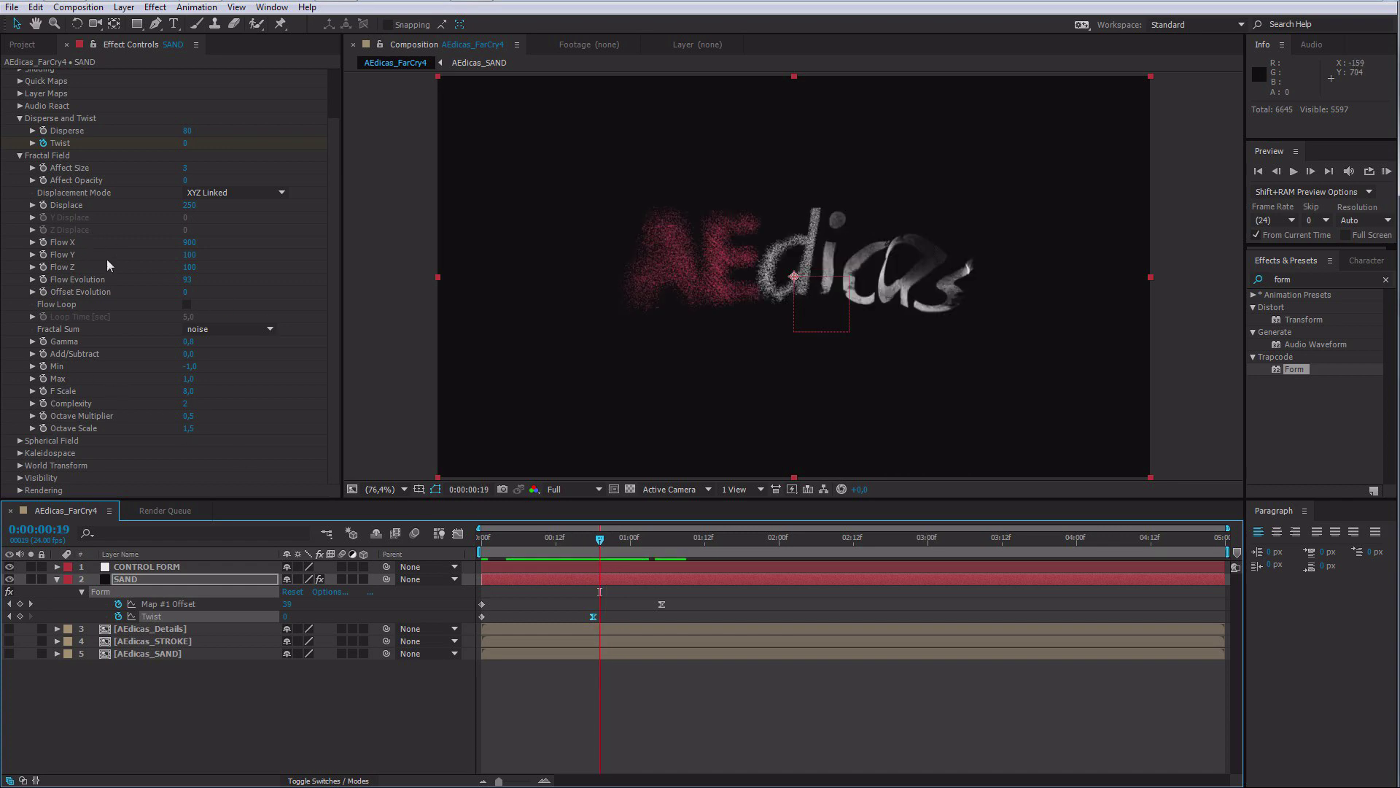
click(21, 81)
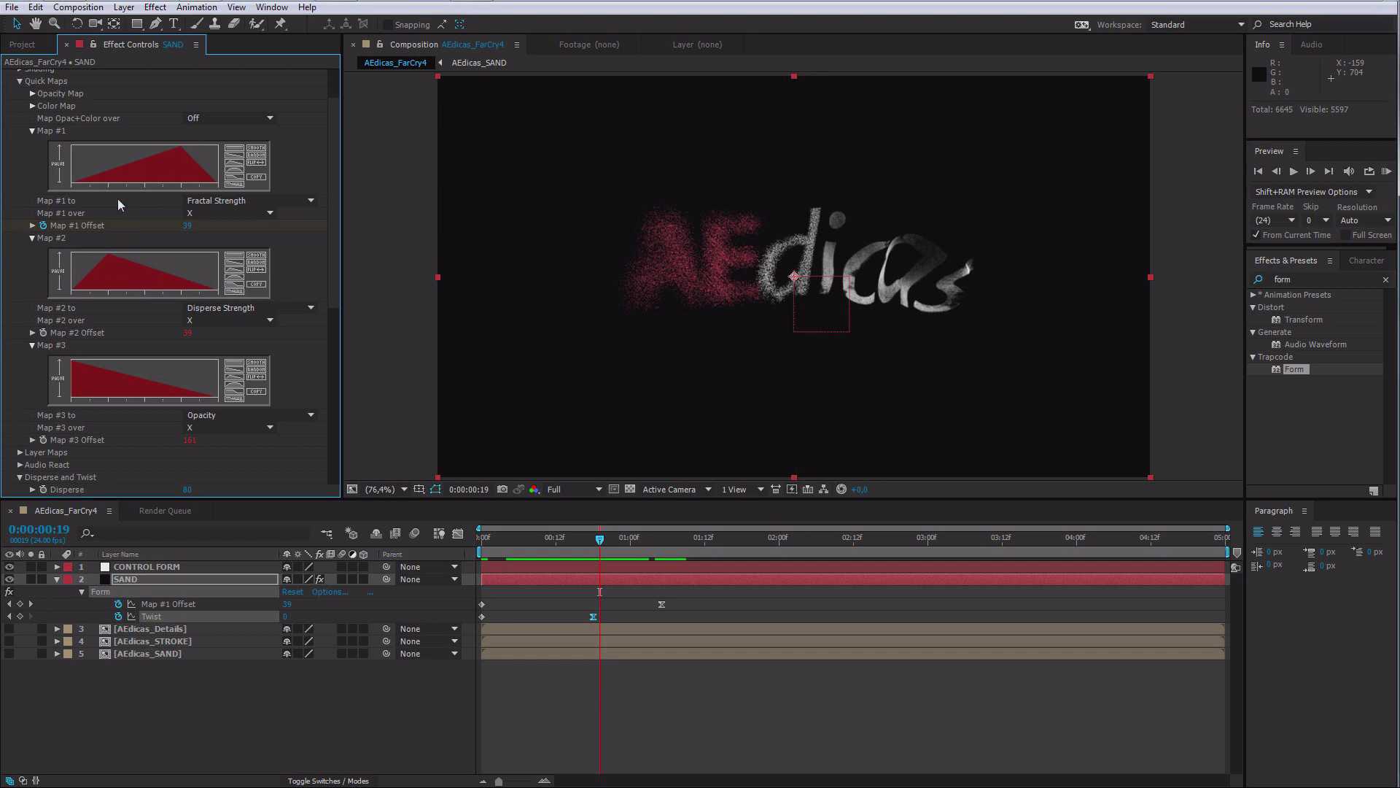
click(253, 271)
click(501, 551)
drag(500, 551, 599, 548)
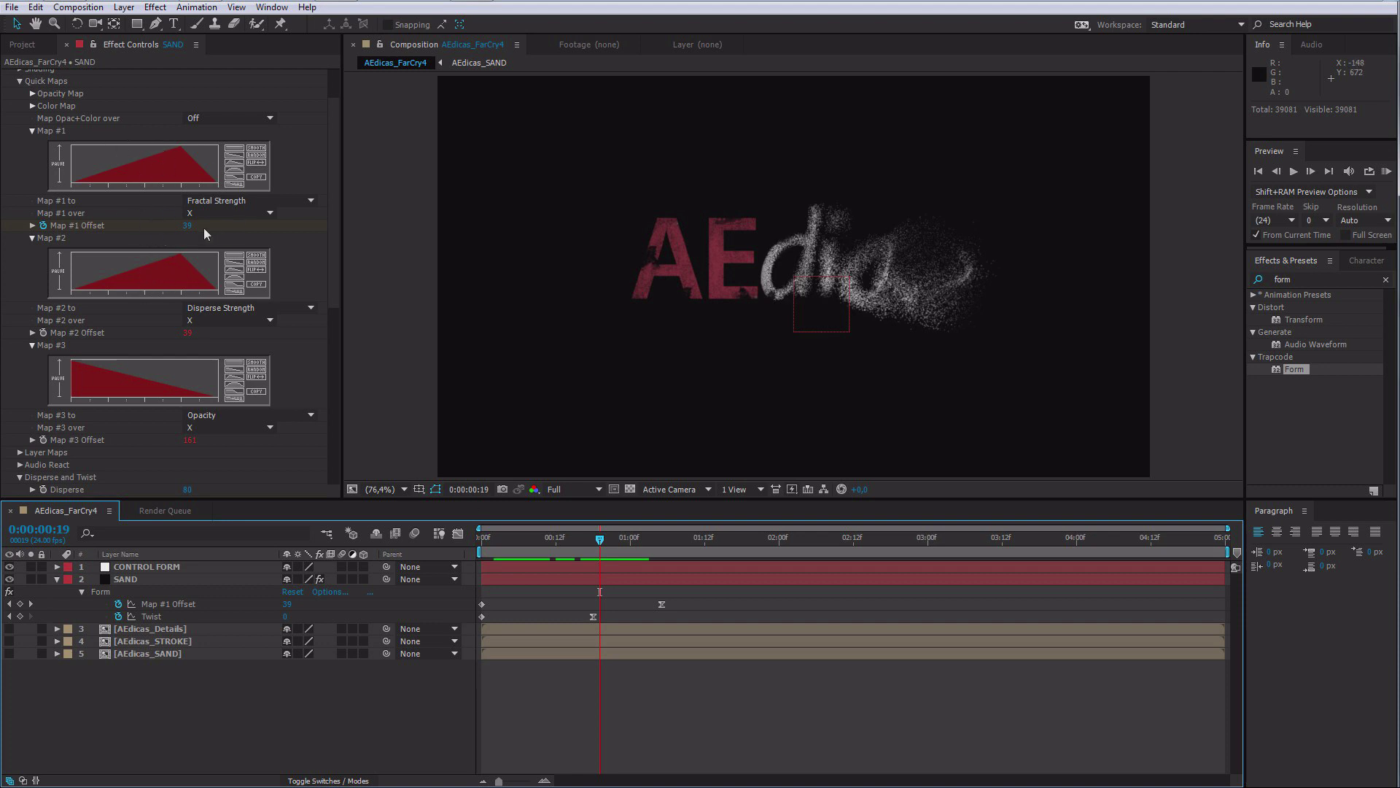
click(20, 81)
Step: Add a Position keyframe with Easy Ease to the CONTROL FORM layer at 0:00:00:16
mouse_move(562, 544)
mouse_down()
mouse_move(628, 549)
mouse_move(562, 548)
mouse_move(579, 549)
mouse_up()
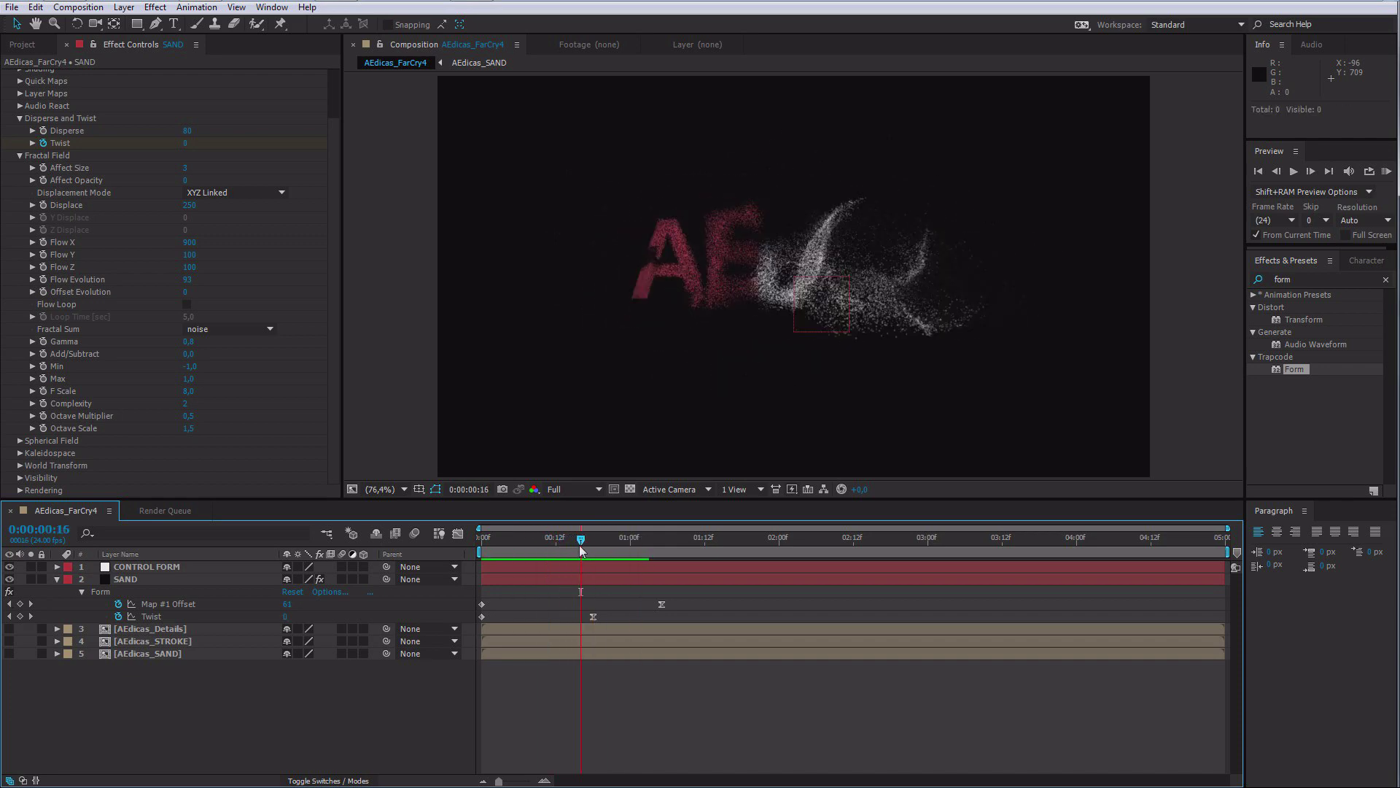
click(503, 568)
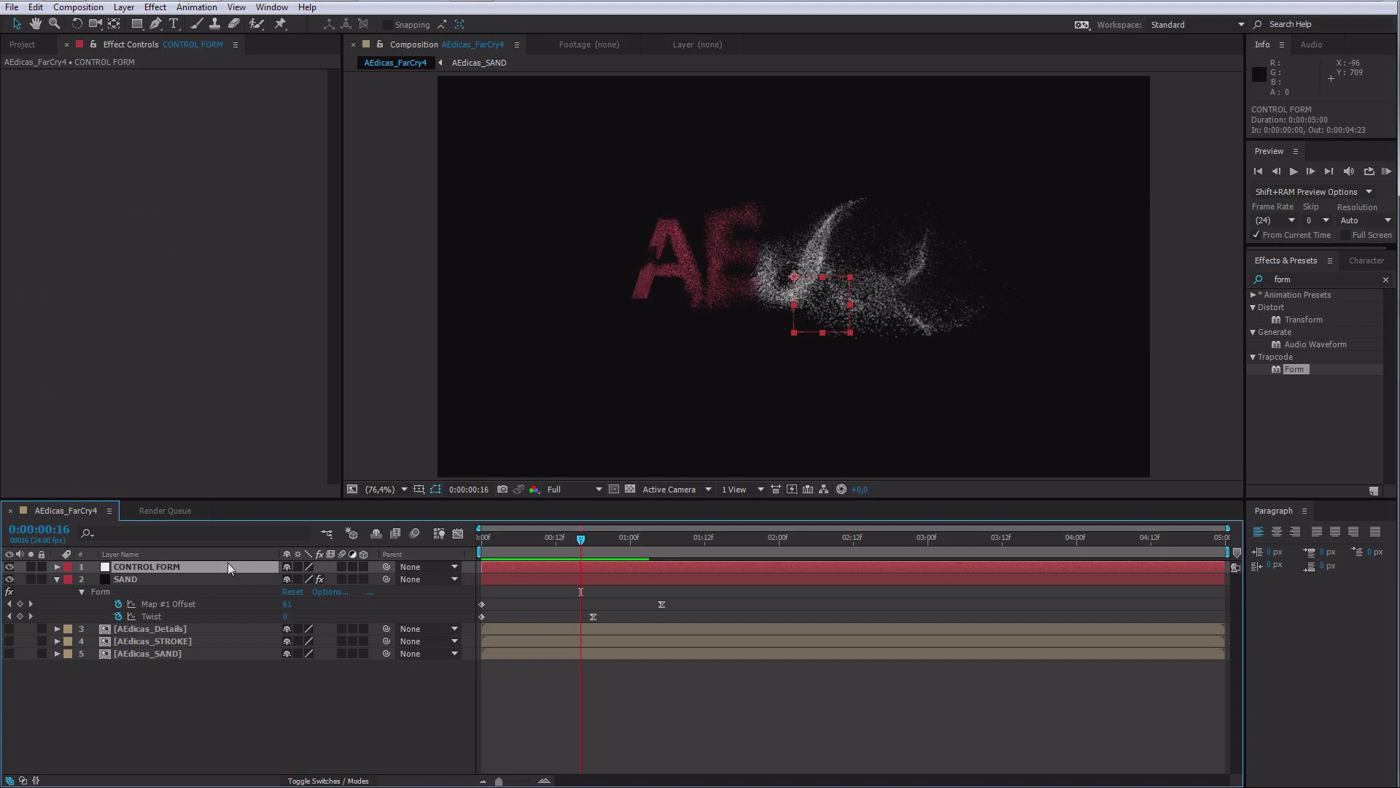
key(p)
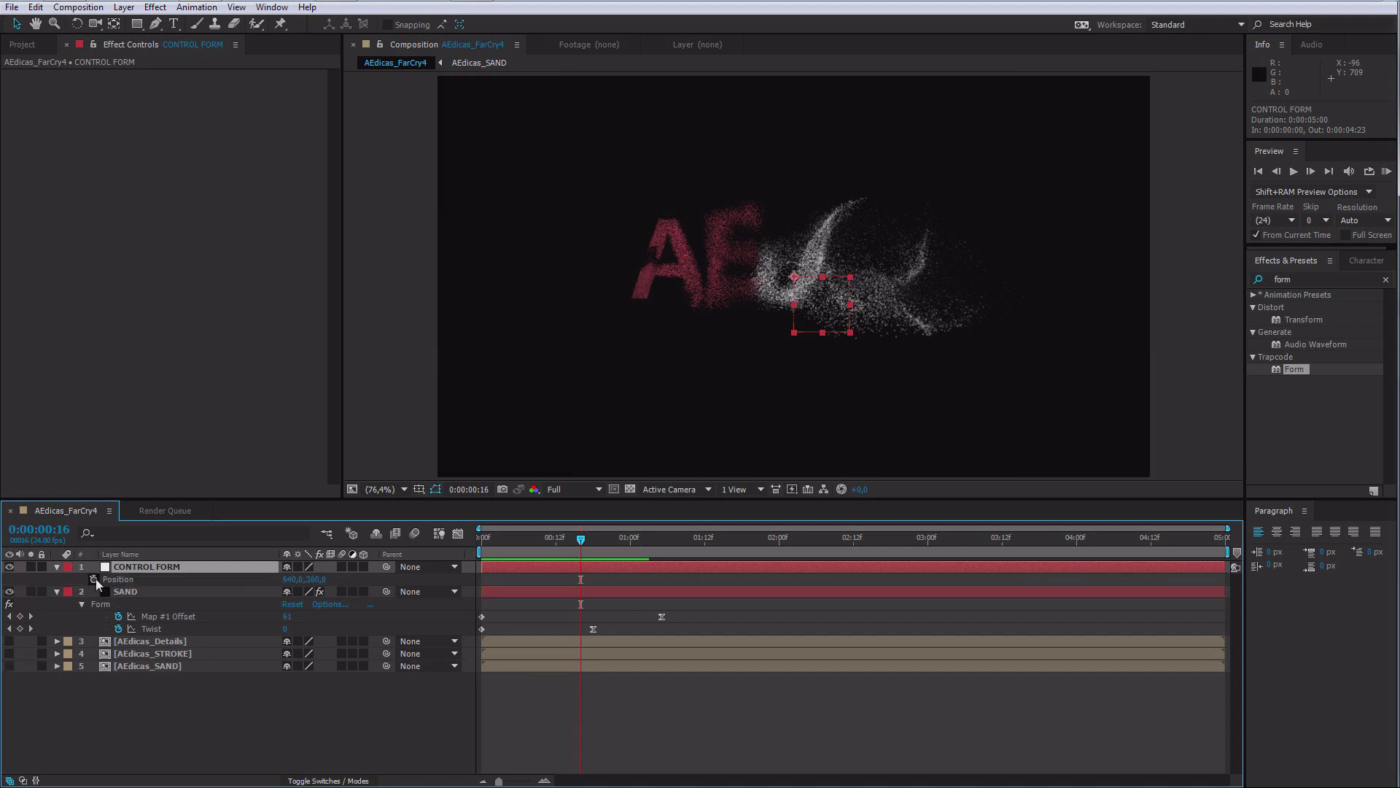
click(94, 579)
key(F9)
Step: At the first frame, move the CONTROL FORM null horizontally to -49.9, 360 and preview the animation
drag(580, 543, 455, 547)
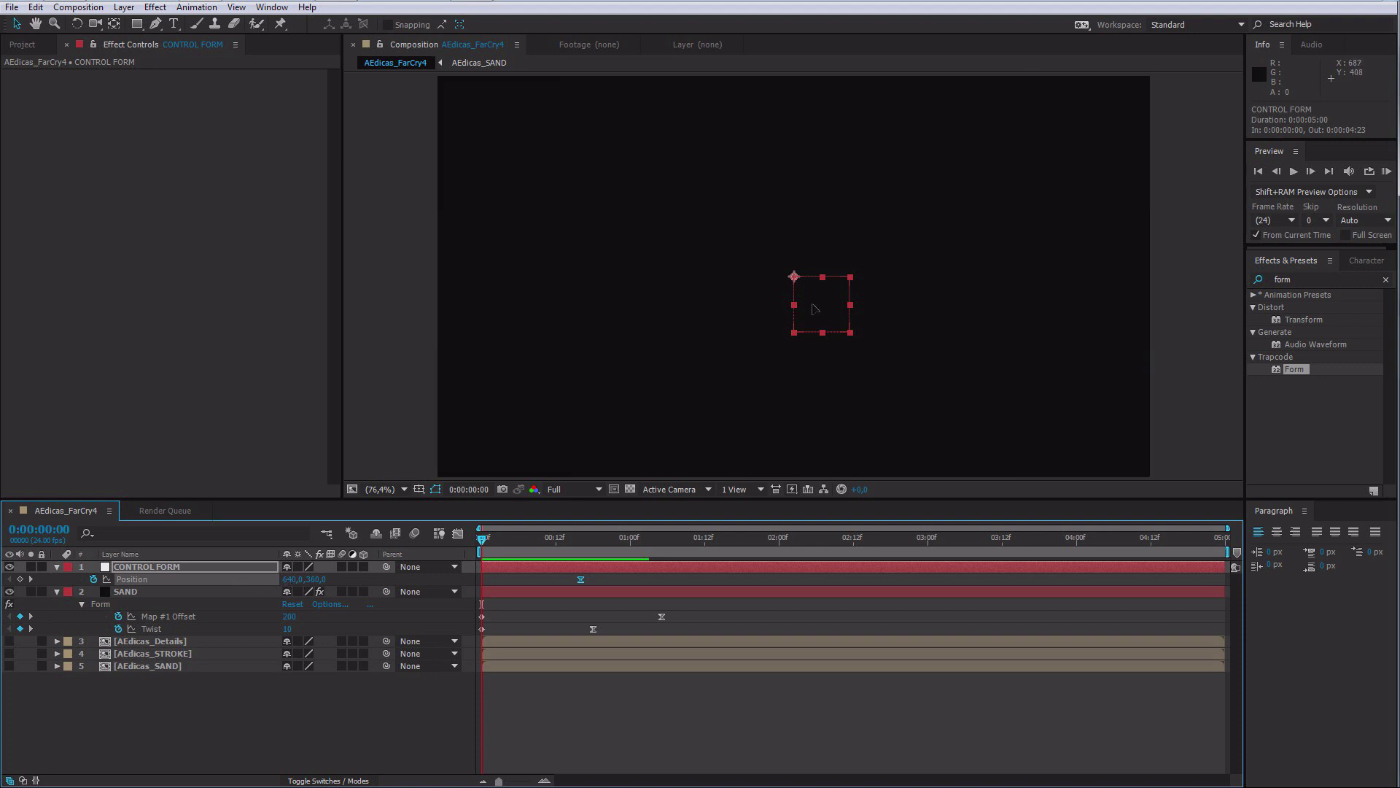
drag(813, 305, 387, 317)
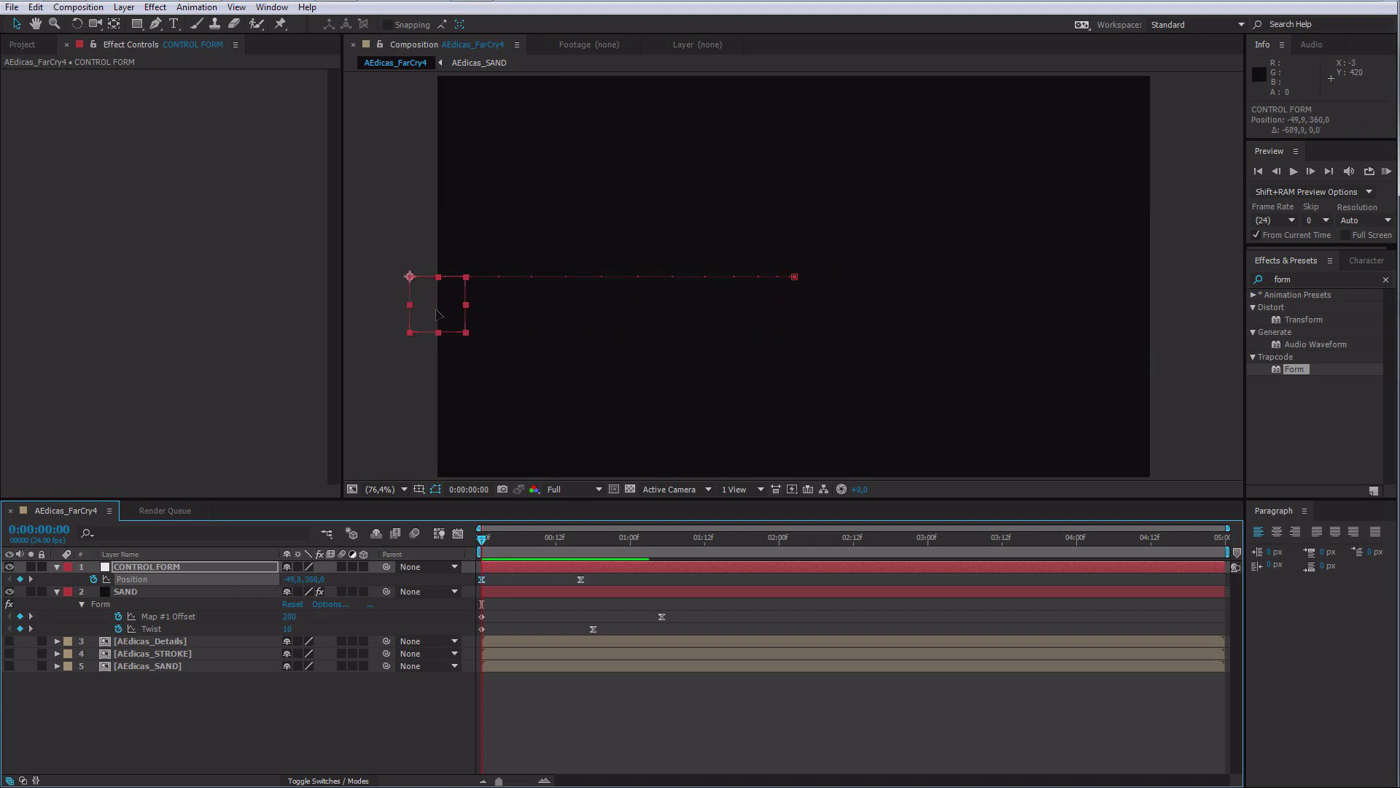
drag(481, 541, 401, 535)
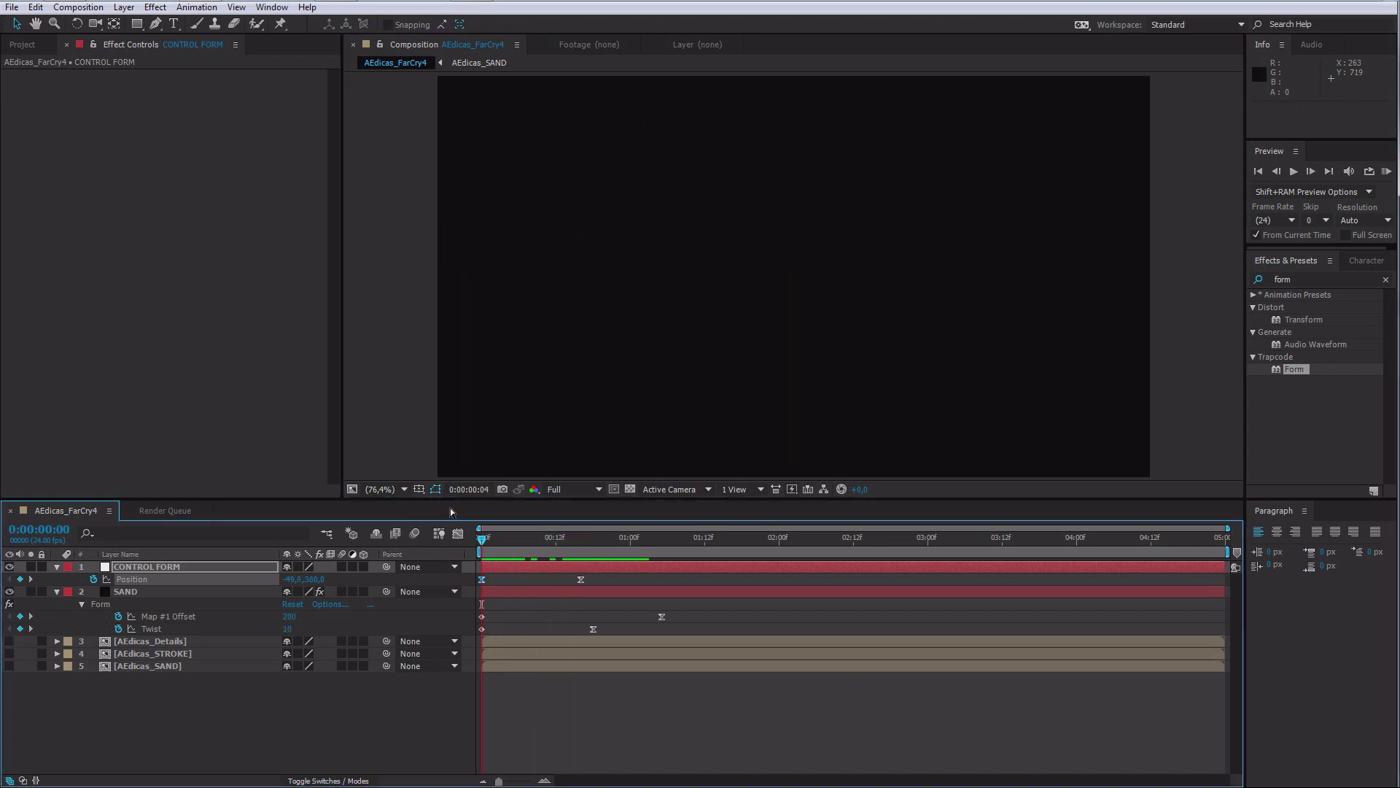
key(space)
key(space)
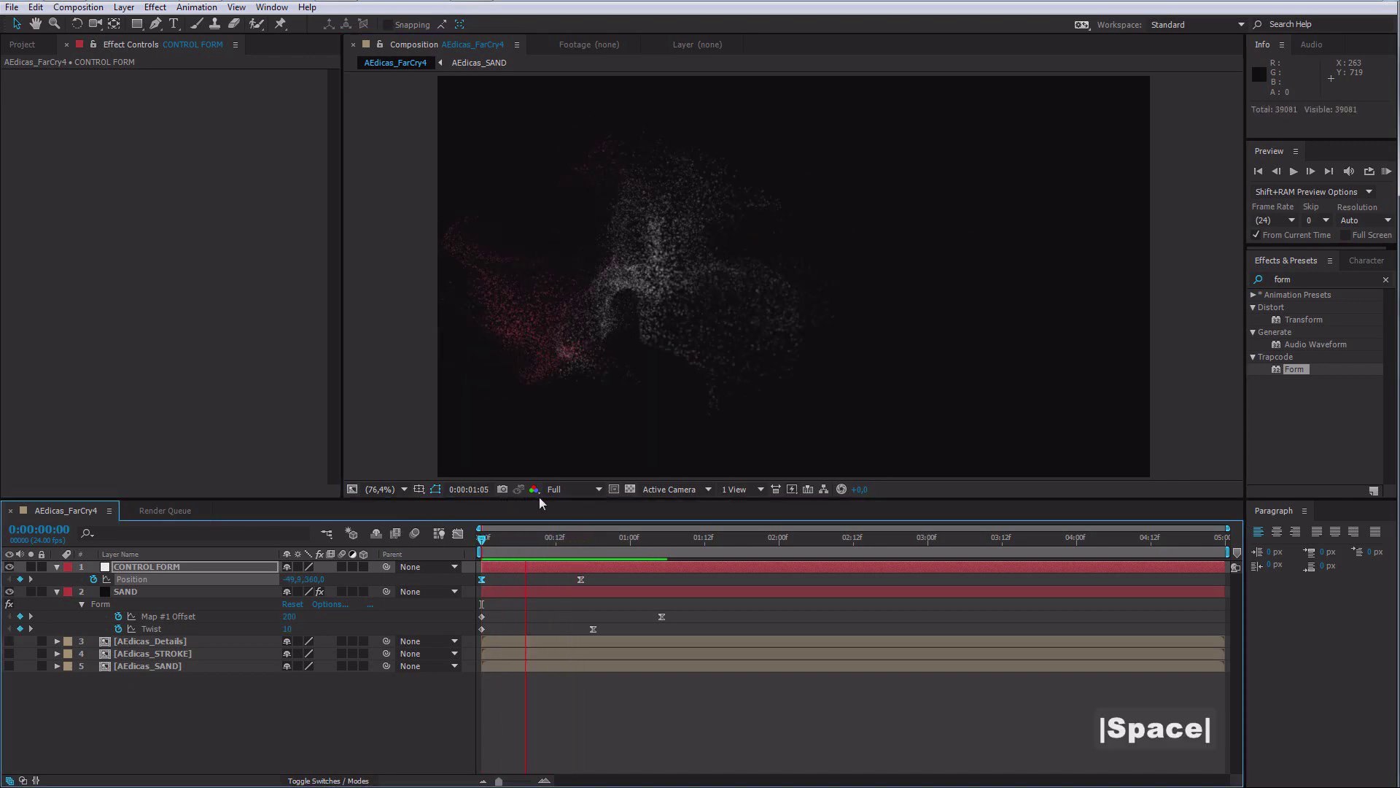
key(space)
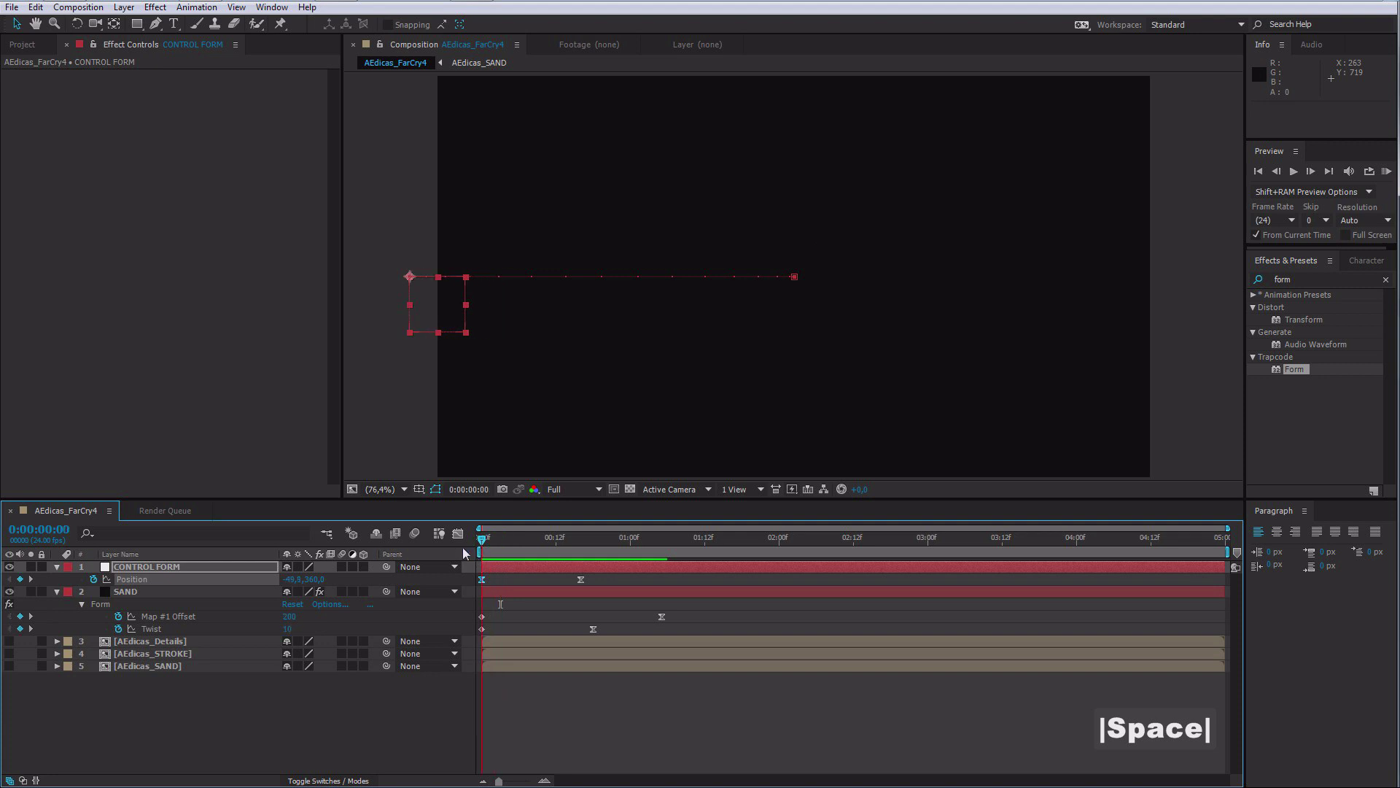
Step: Move the CONTROL FORM null's first-frame position to 105.9, 360 and preview the animation up to 0:00:01:08
drag(442, 306, 528, 306)
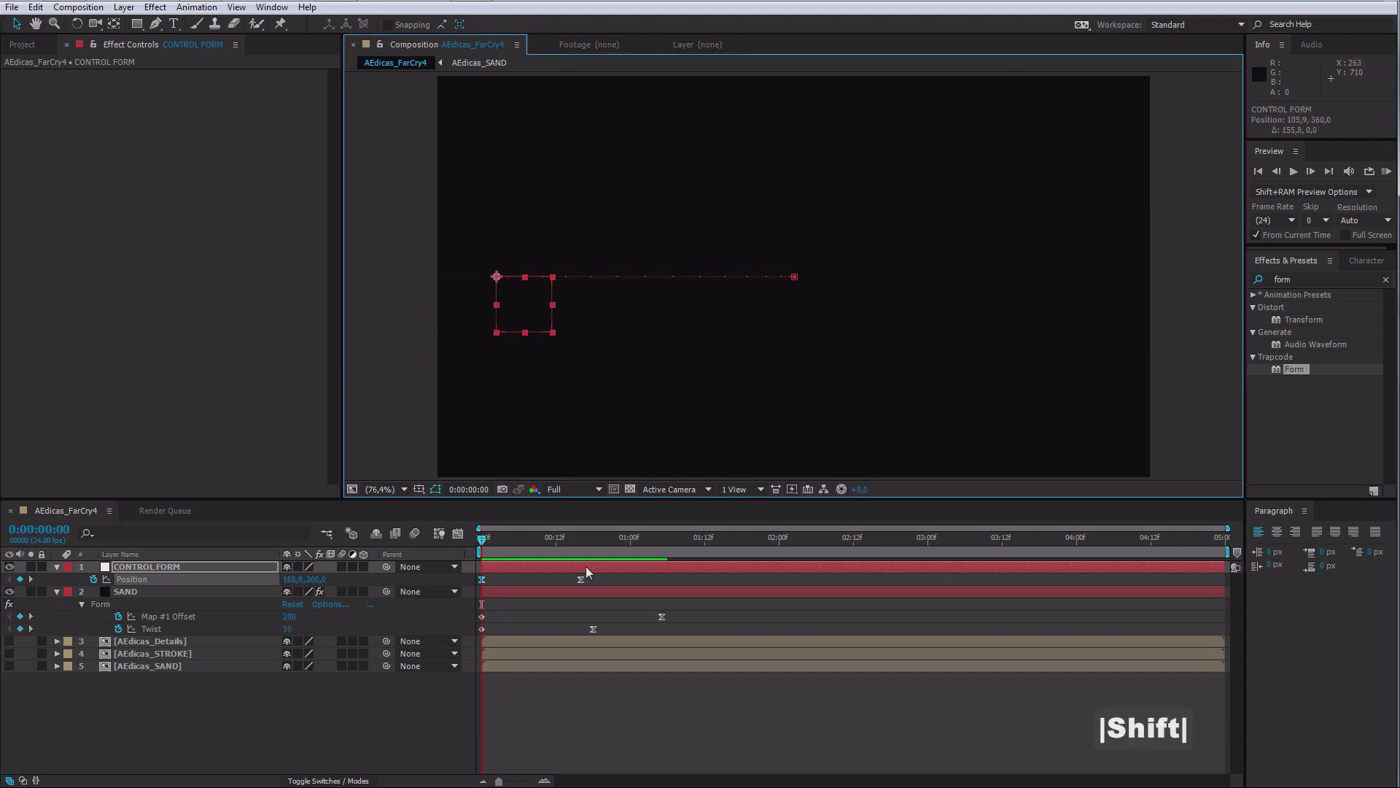
key(space)
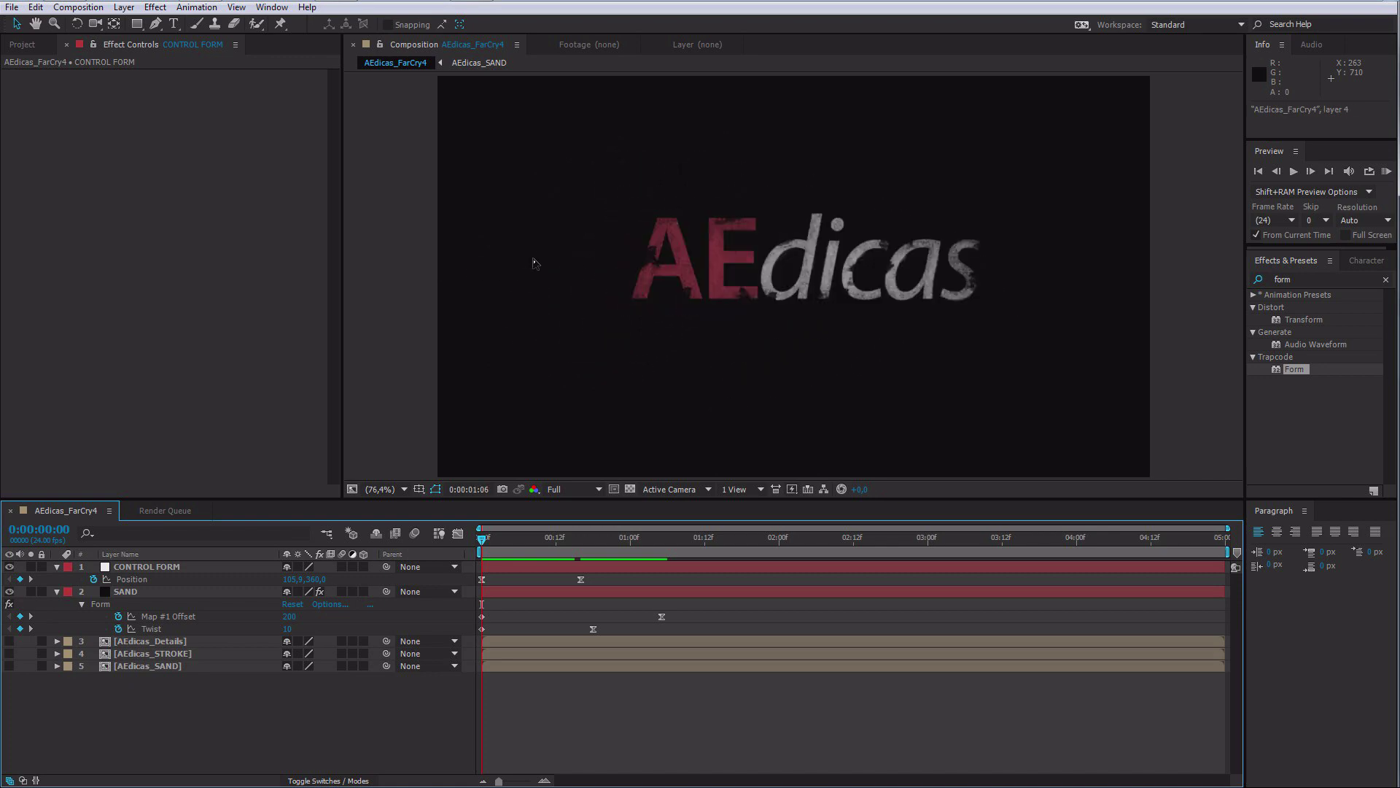
key(space)
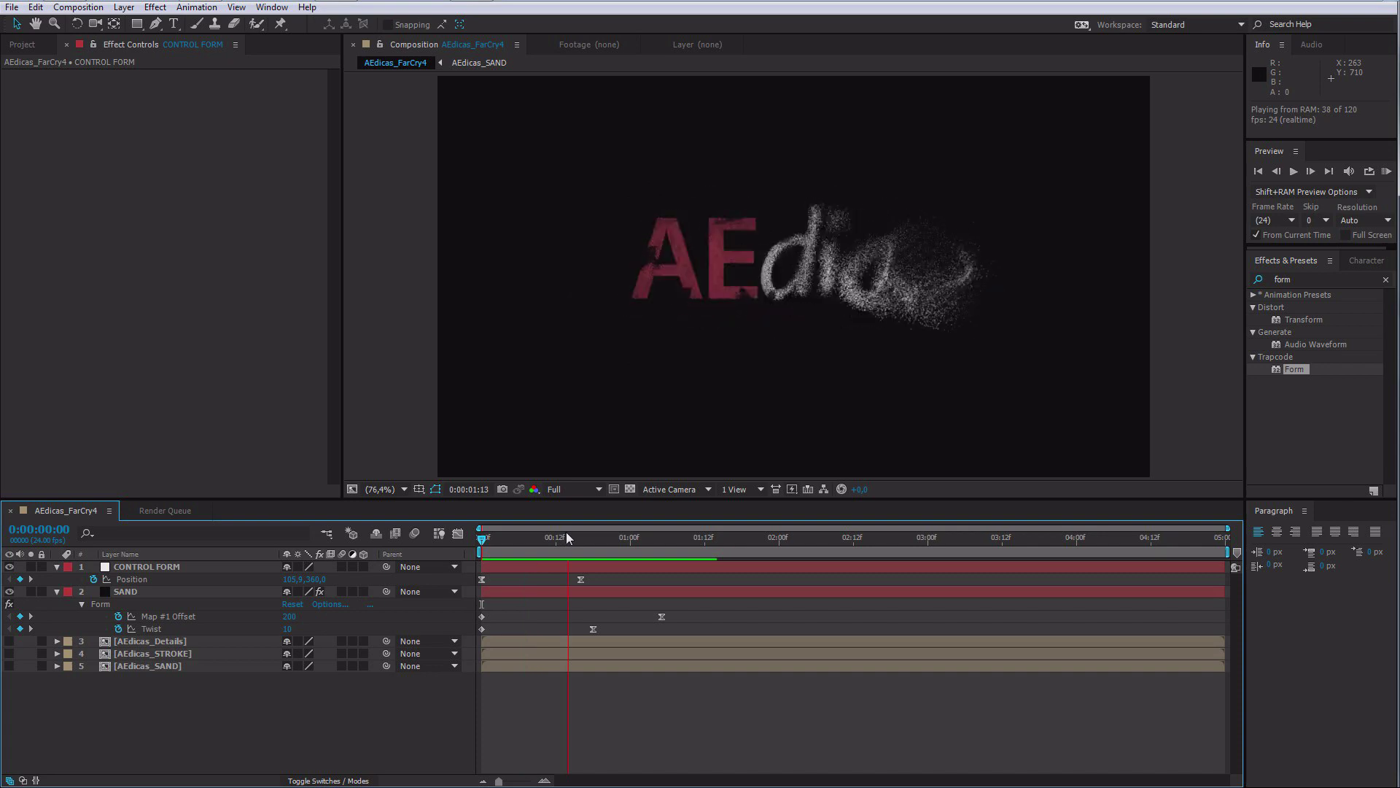
key(space)
click(506, 538)
drag(509, 541, 679, 552)
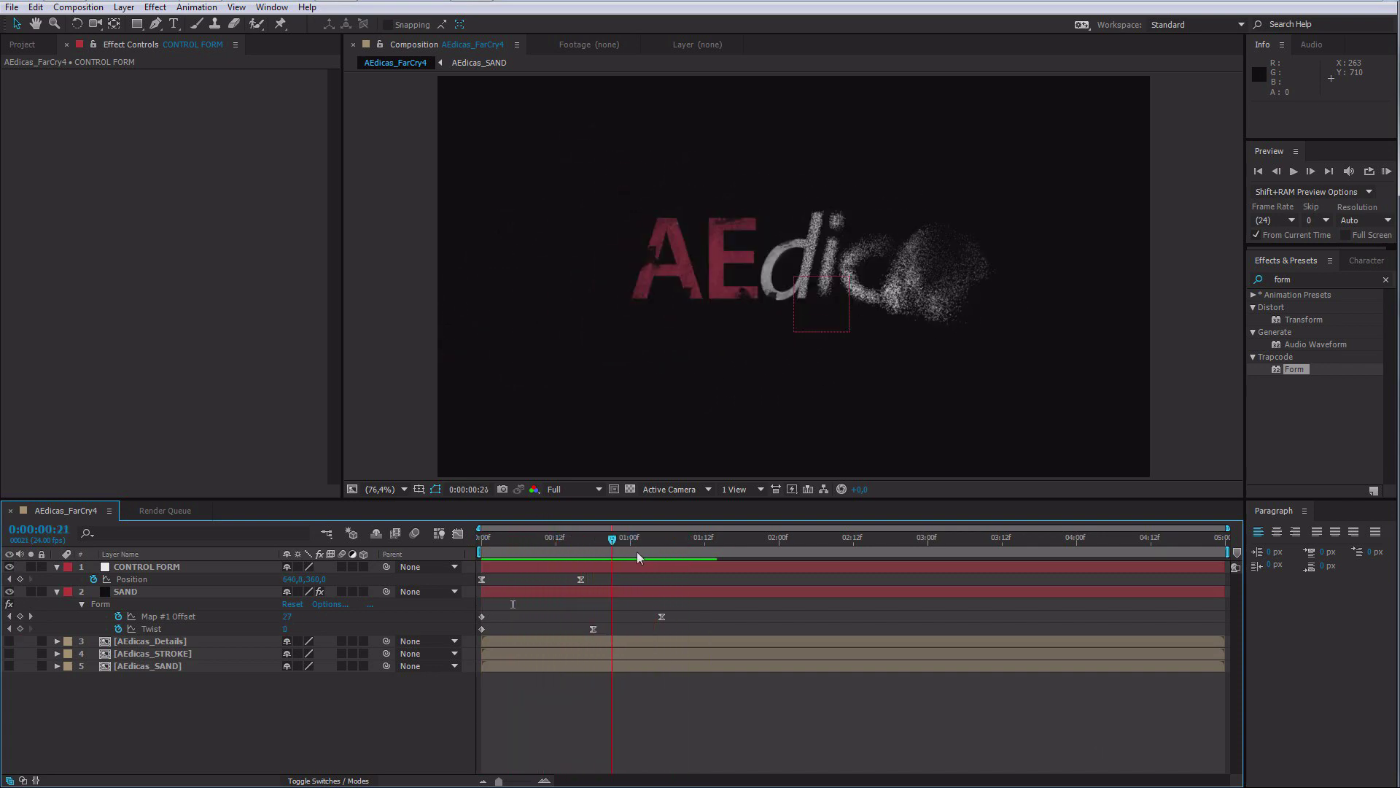
Step: Duplicate the SAND layer and rename the copy STROKE
click(125, 592)
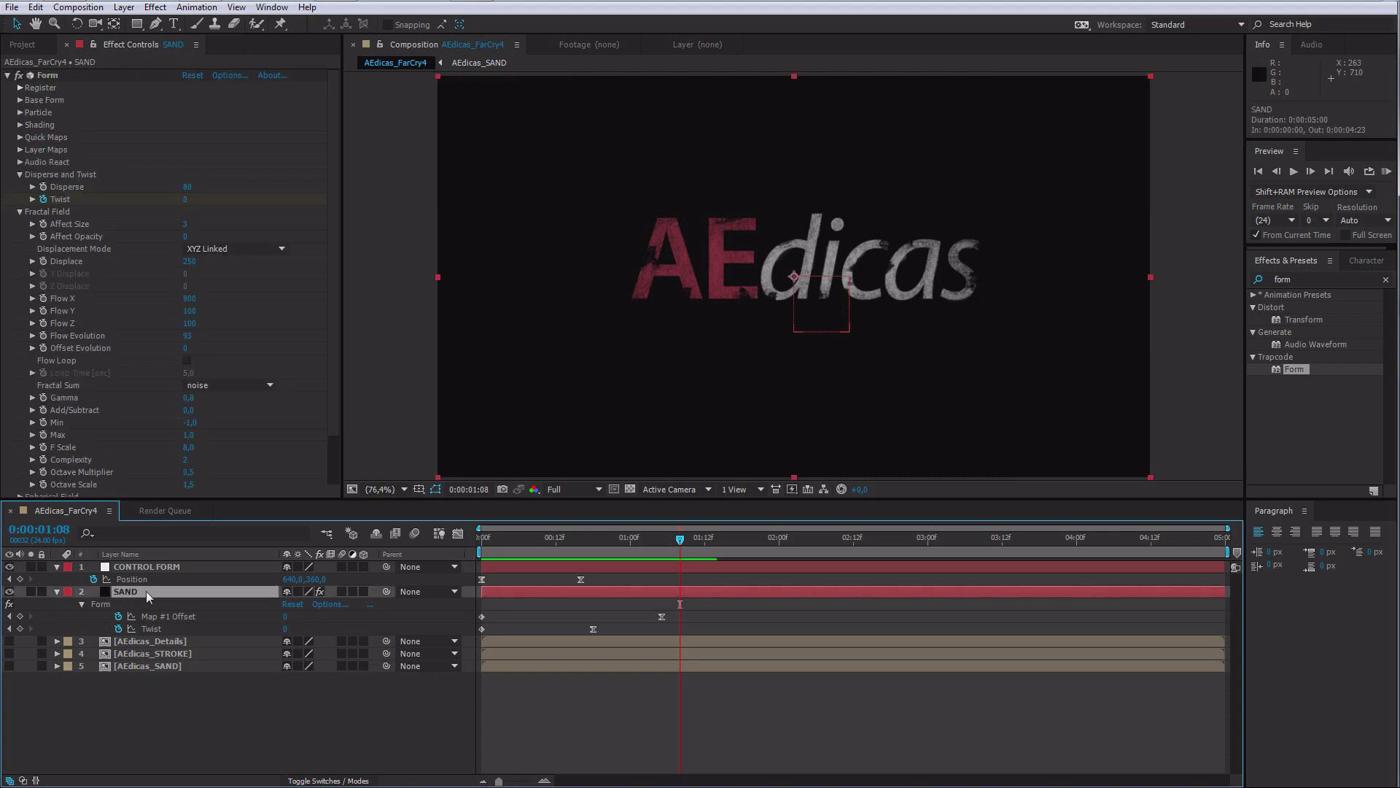
key(ctrl+d)
key(Return)
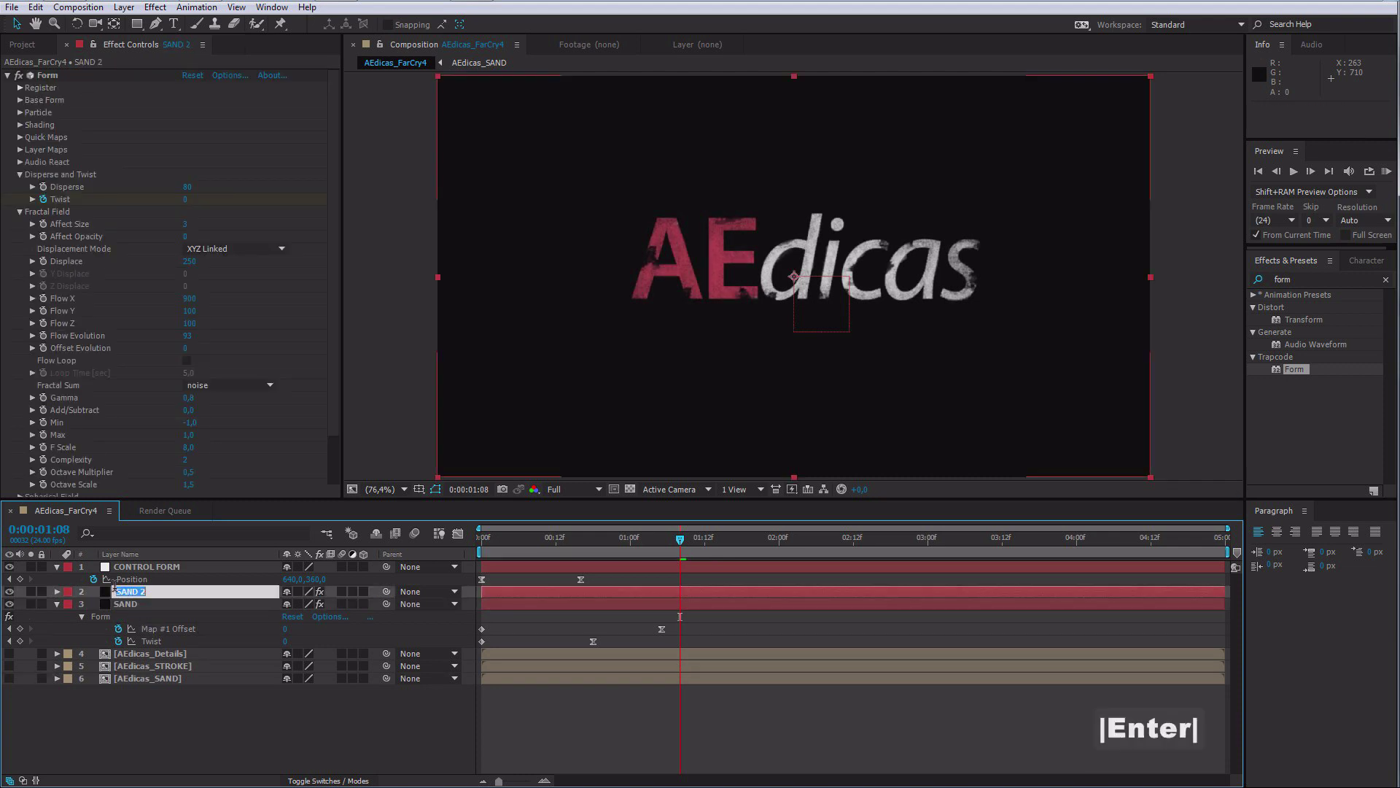
text(STROKE)
key(Return)
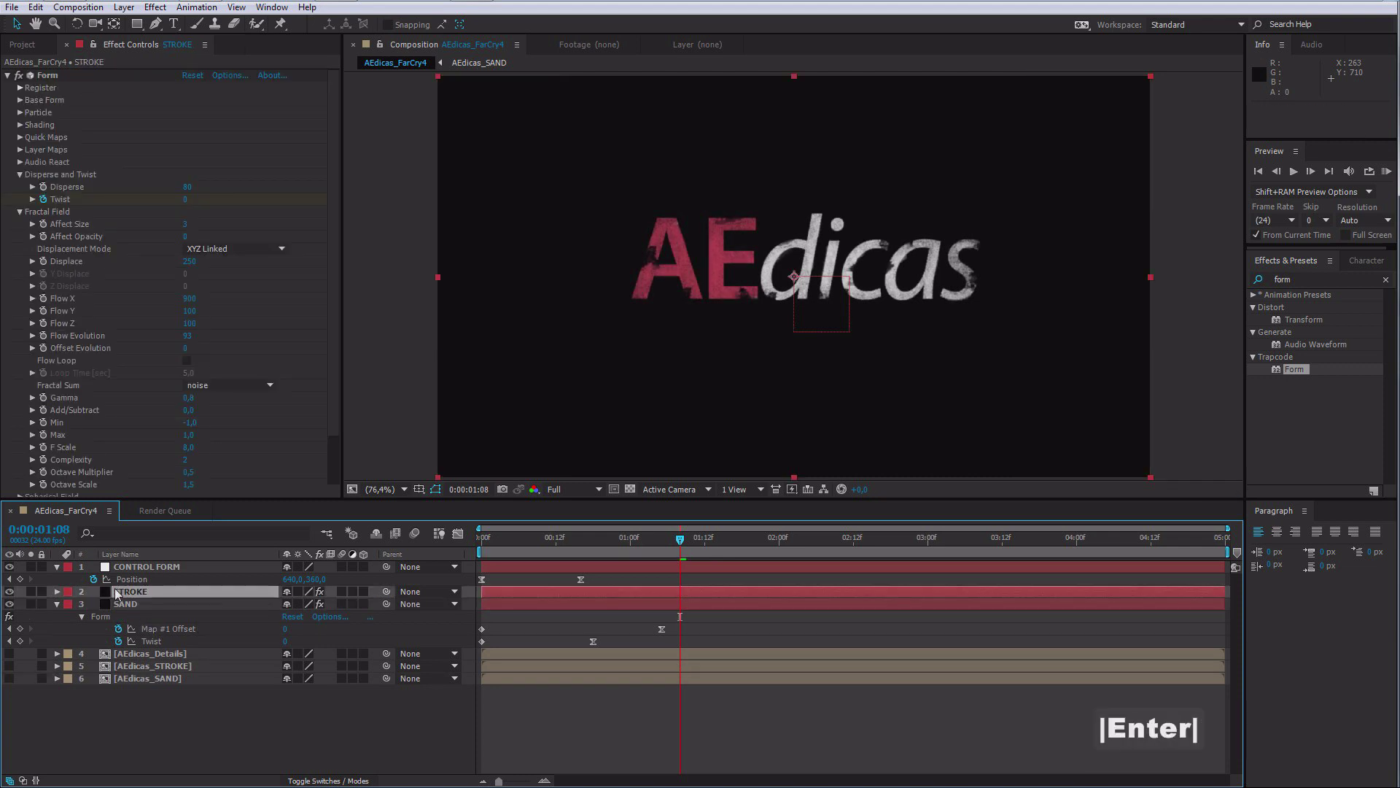
Step: Set the Color and Alpha layer map of STROKE's Form effect to the AEdicas_STROKE layer
click(21, 175)
click(20, 187)
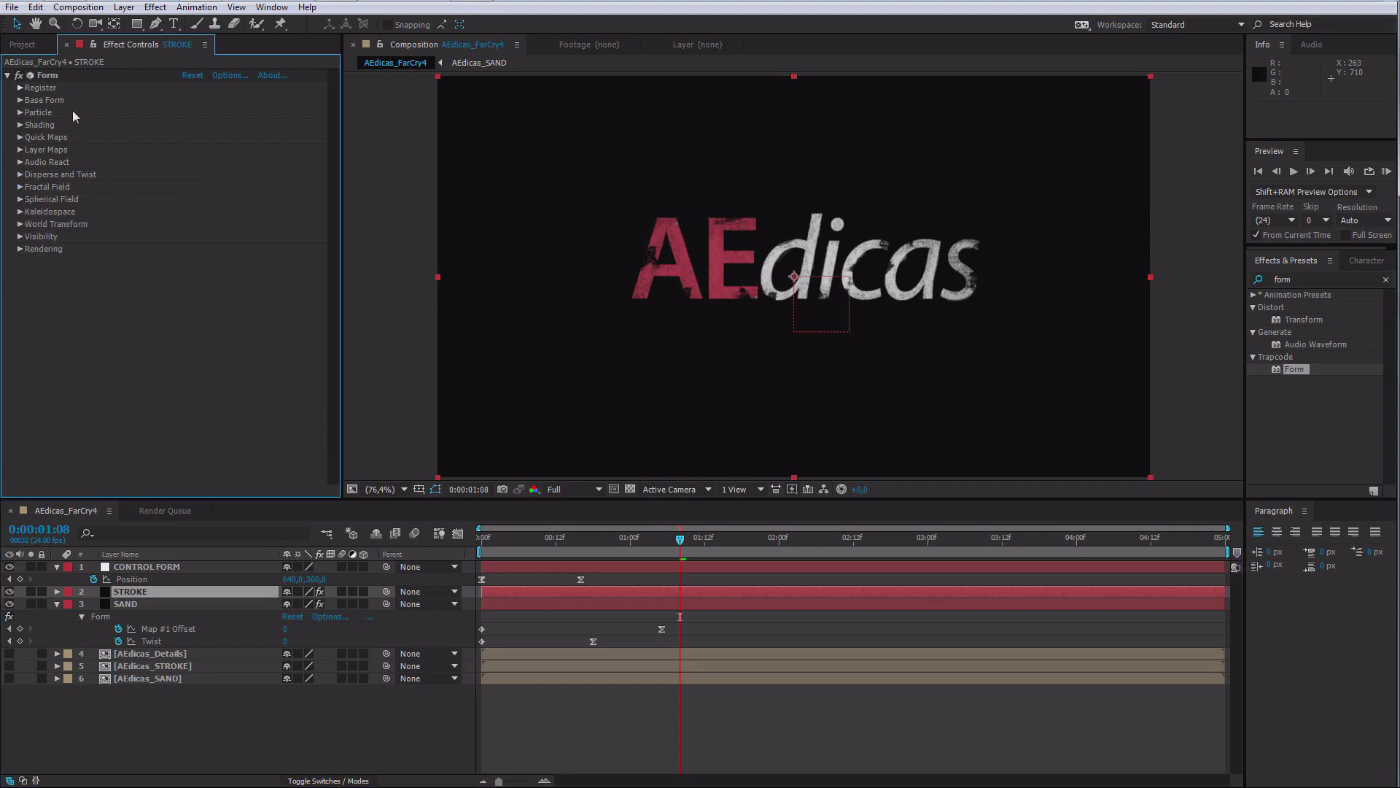
click(20, 187)
click(21, 149)
click(32, 162)
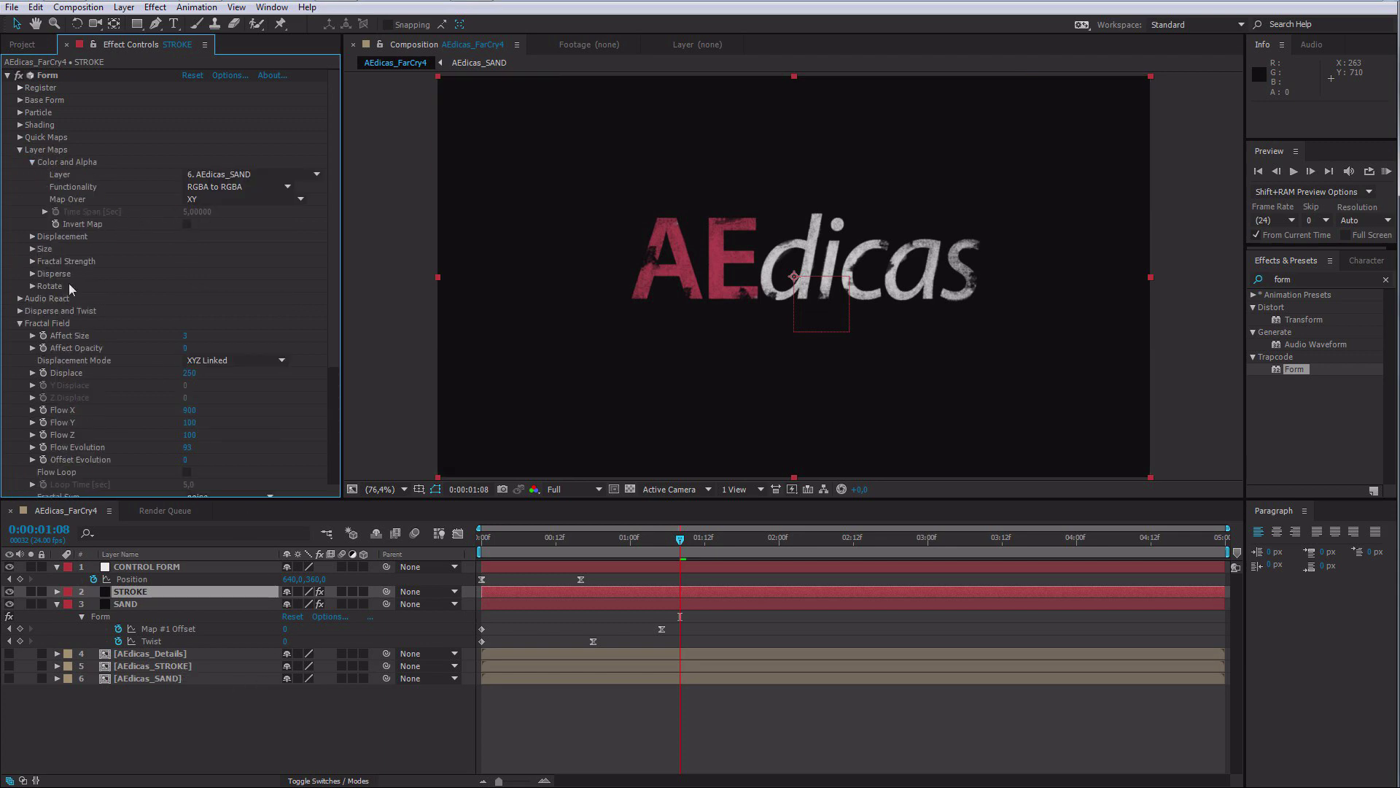
click(227, 174)
click(253, 278)
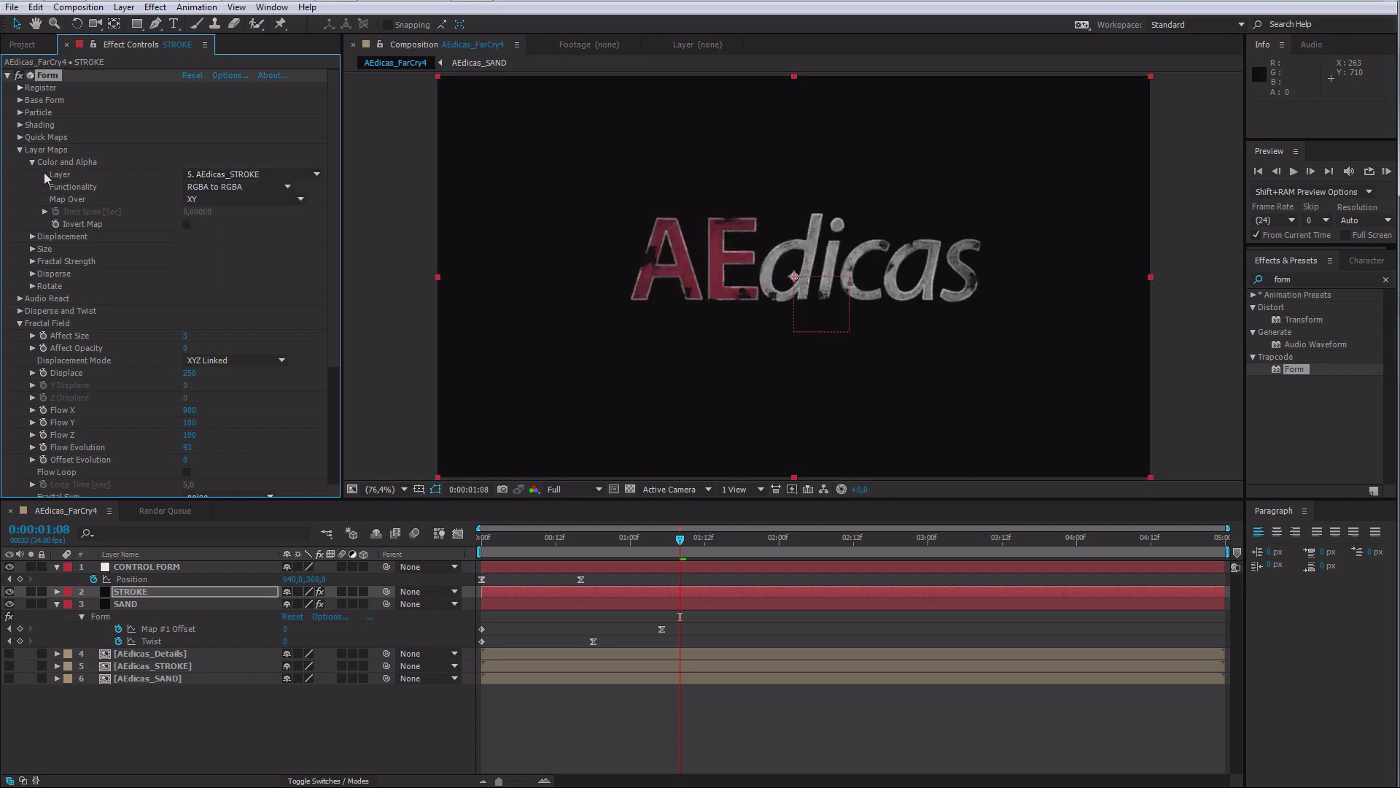
click(25, 150)
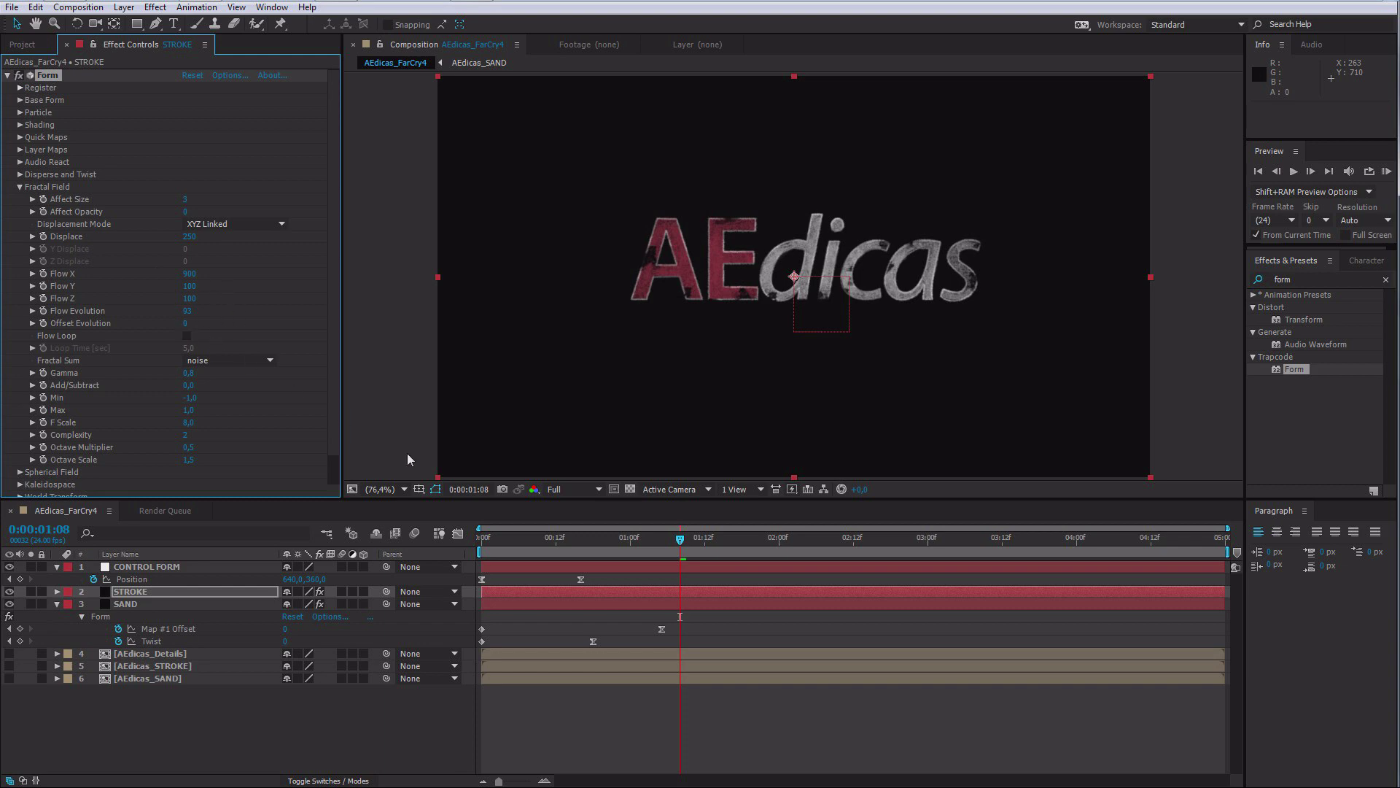
Step: At 0:00:00:09, set Offset Evolution in the STROKE layer's Form Fractal Field to 48
click(538, 543)
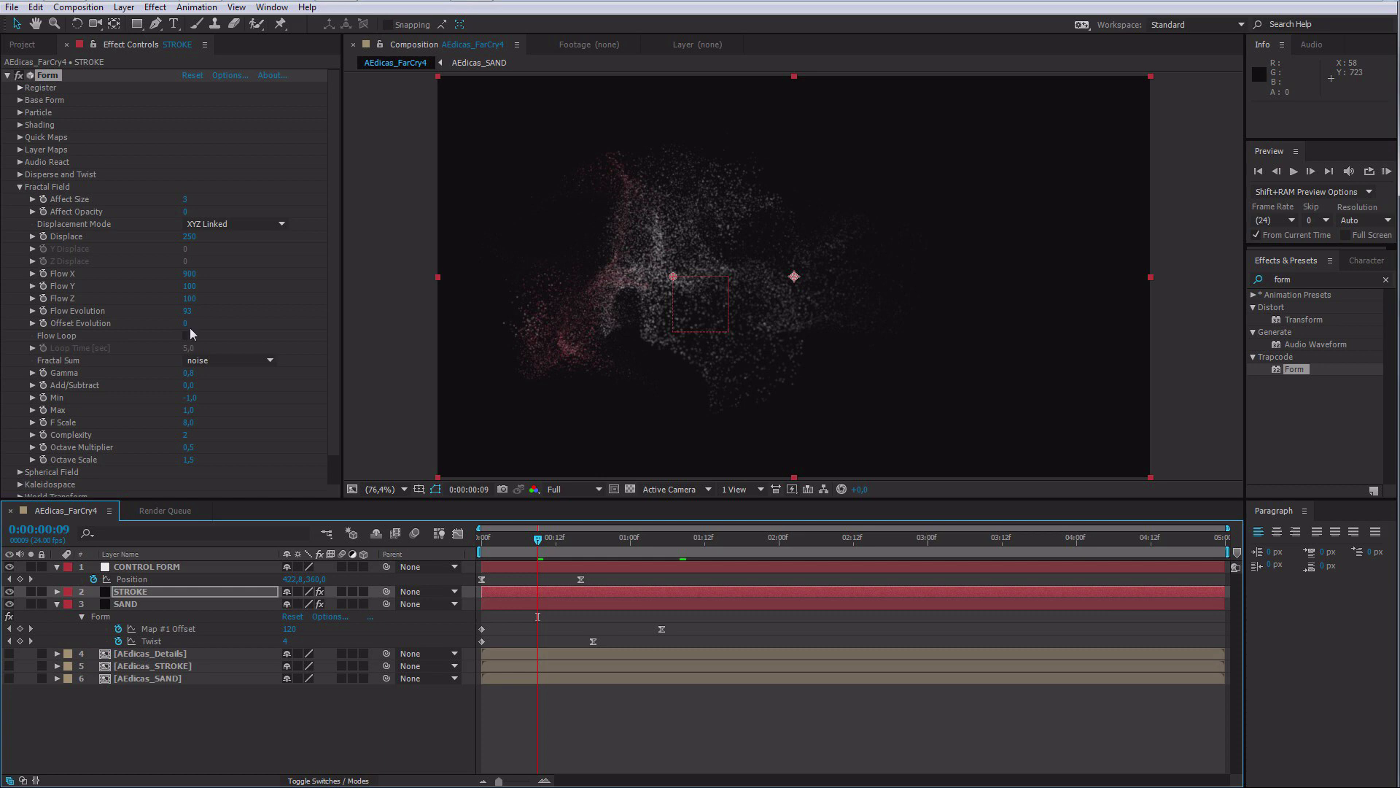
drag(185, 323, 208, 324)
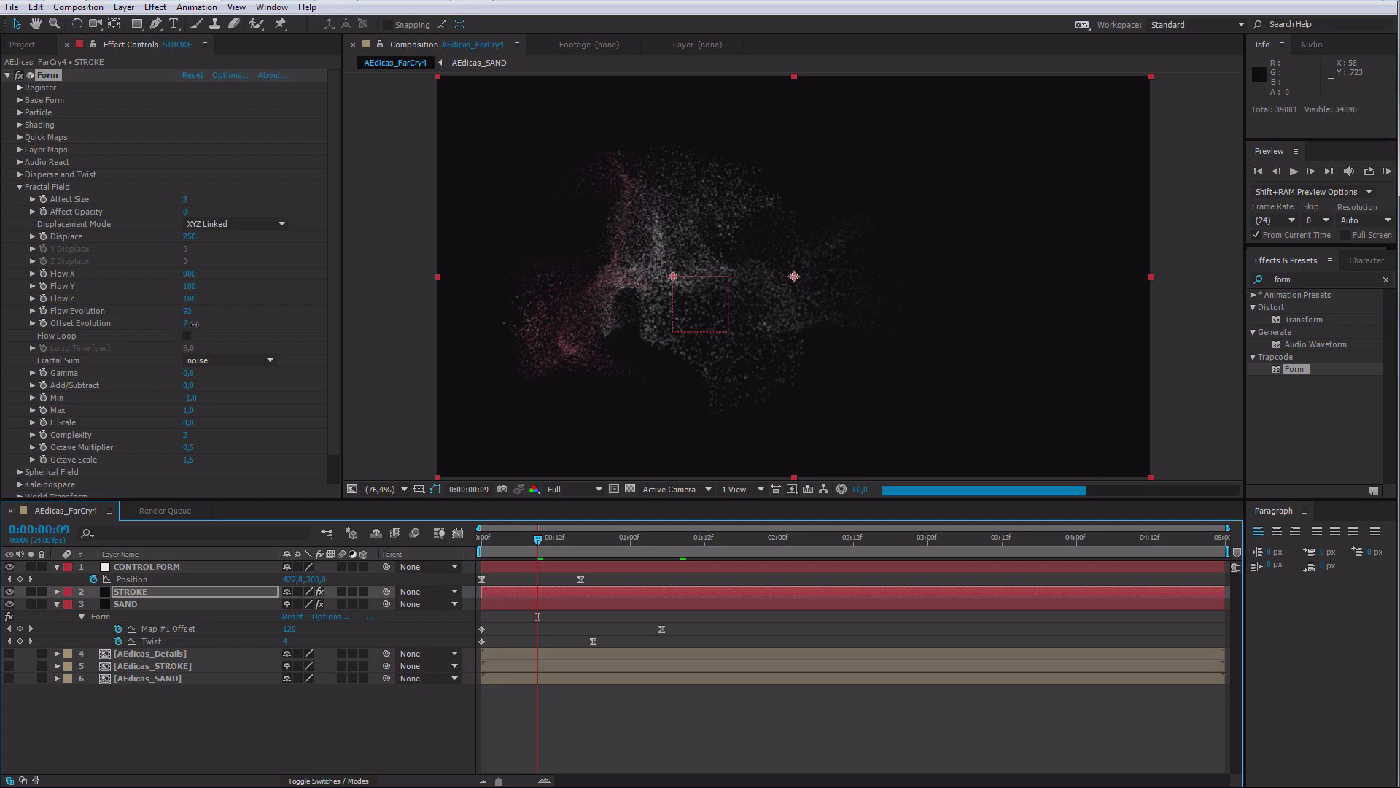
drag(208, 323, 219, 324)
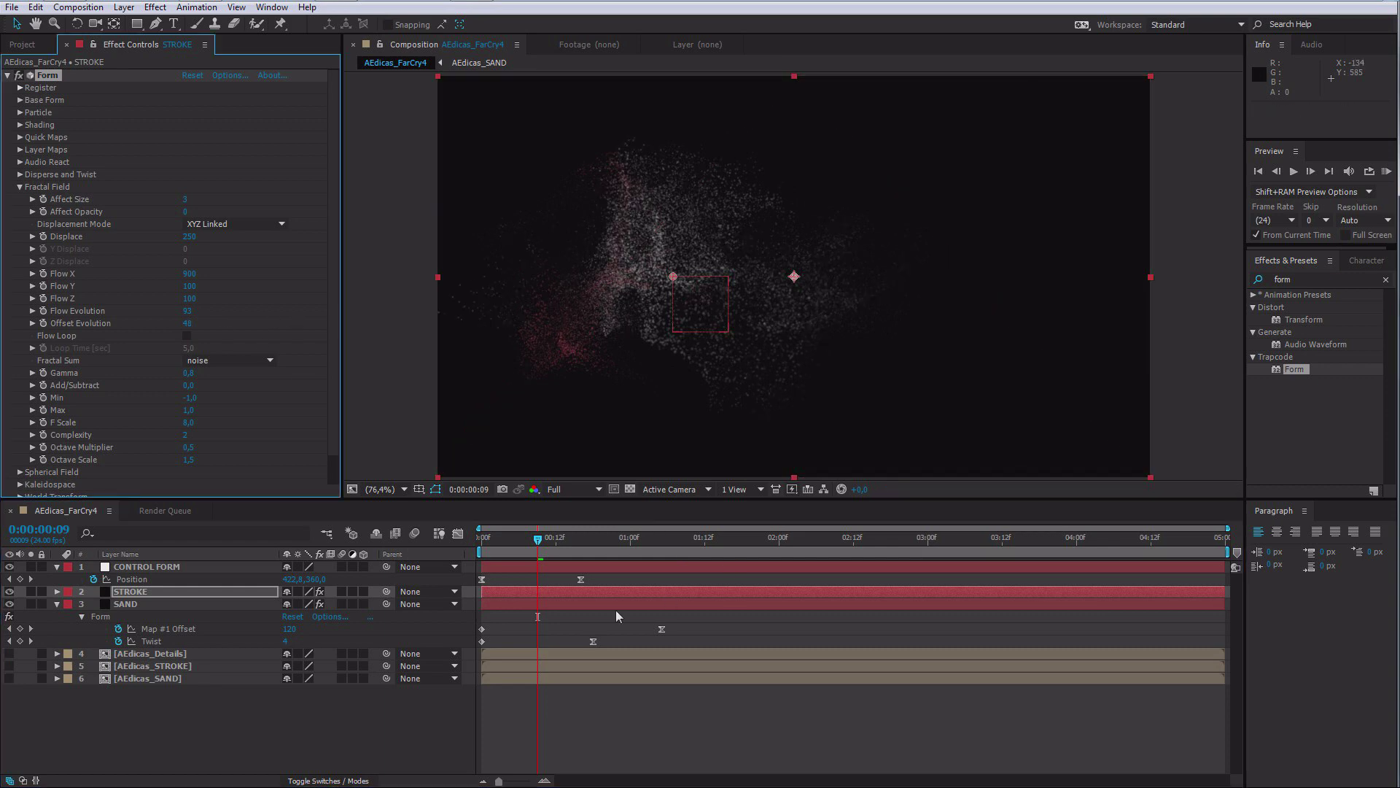
Step: Shift the SAND layer one frame later in time and check the animation up to 0:00:01:02
click(545, 619)
click(542, 593)
drag(497, 602, 506, 607)
drag(498, 549, 593, 547)
drag(527, 604, 521, 603)
drag(494, 548, 643, 549)
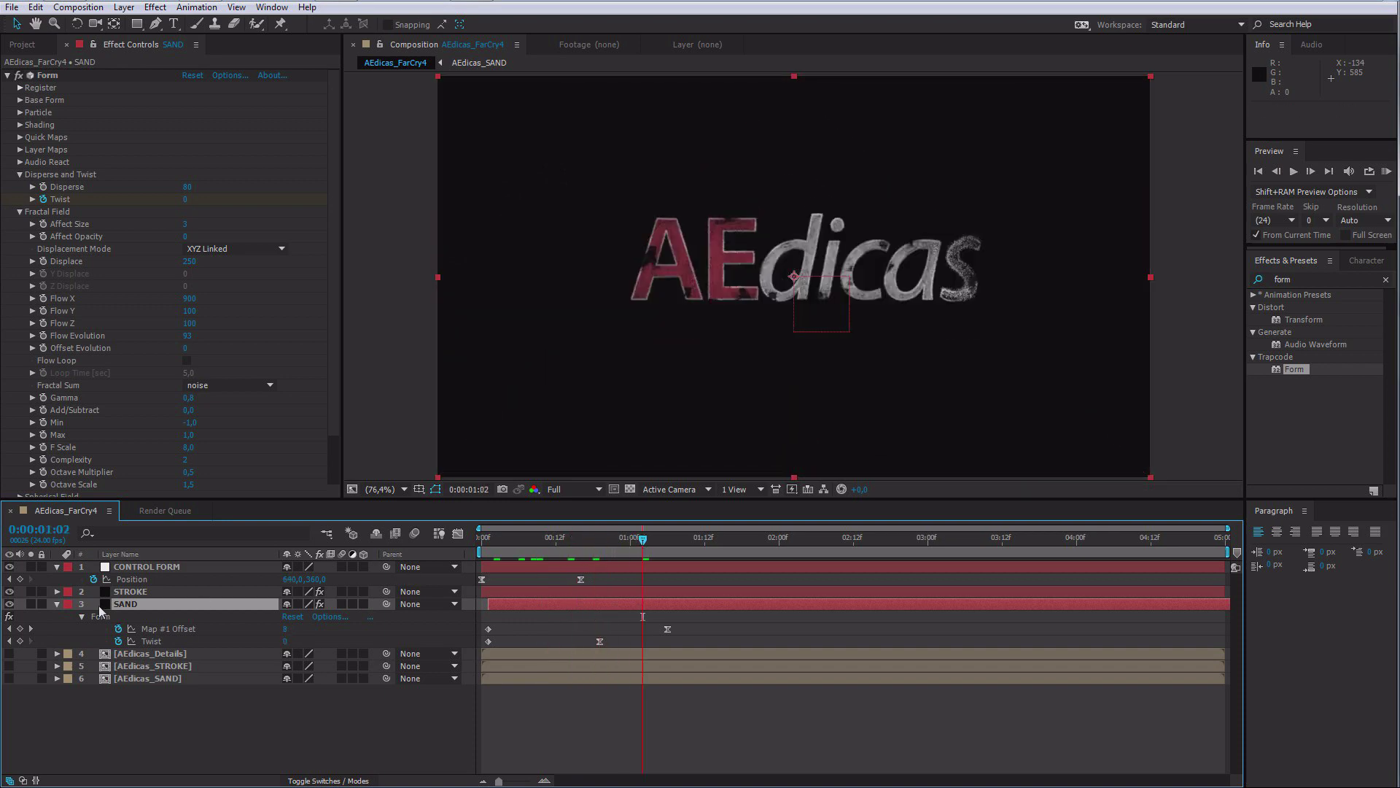
Step: Duplicate the STROKE layer and rename the copy DETAILS
click(137, 592)
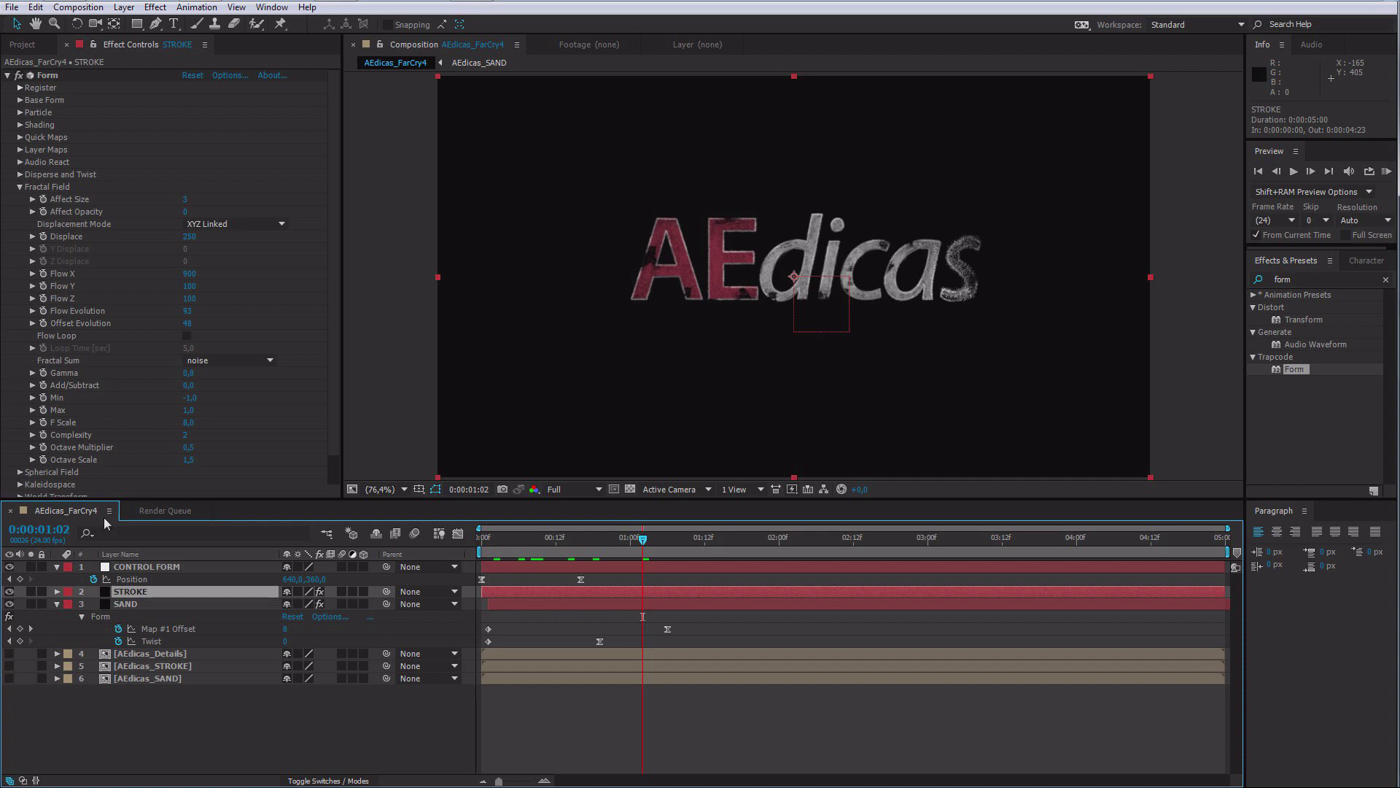
key(ctrl+d)
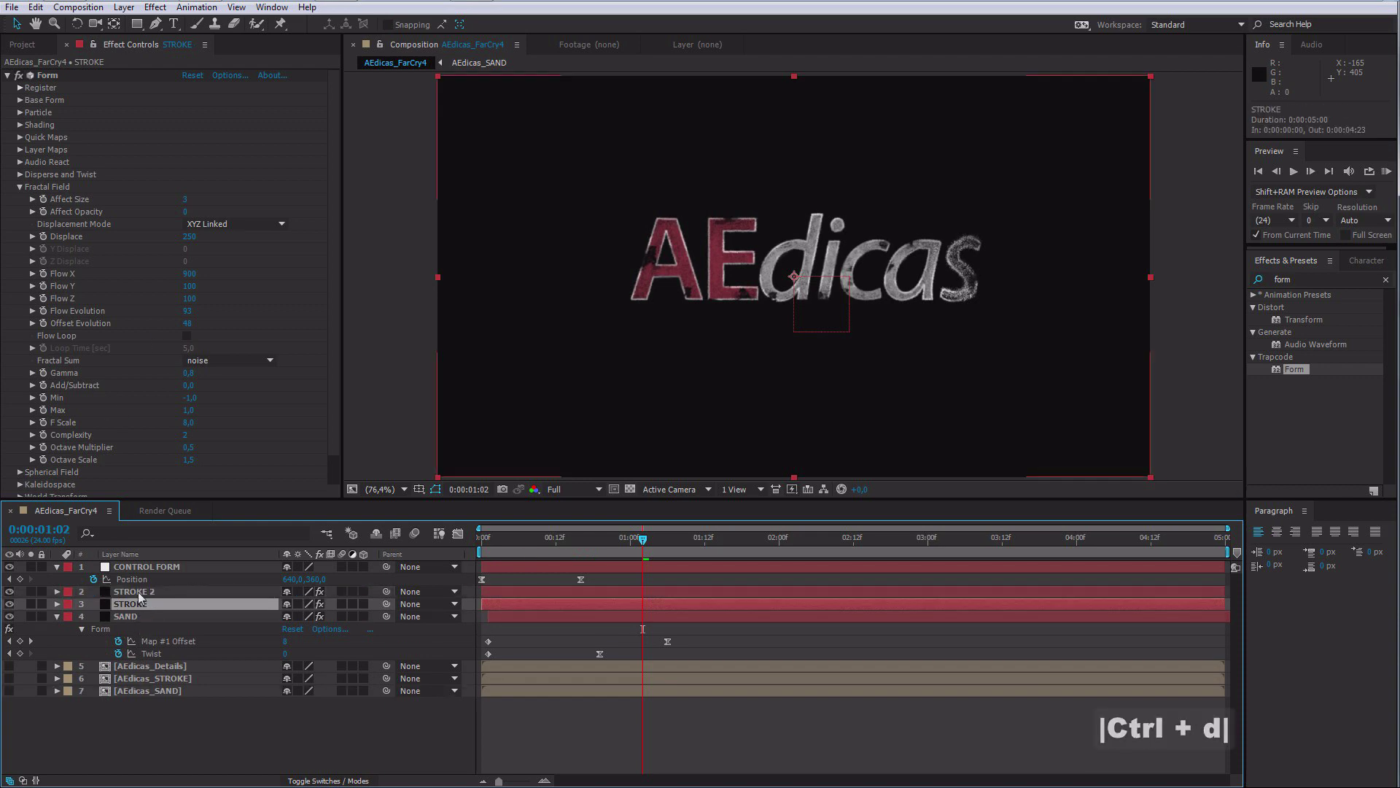
key(Return)
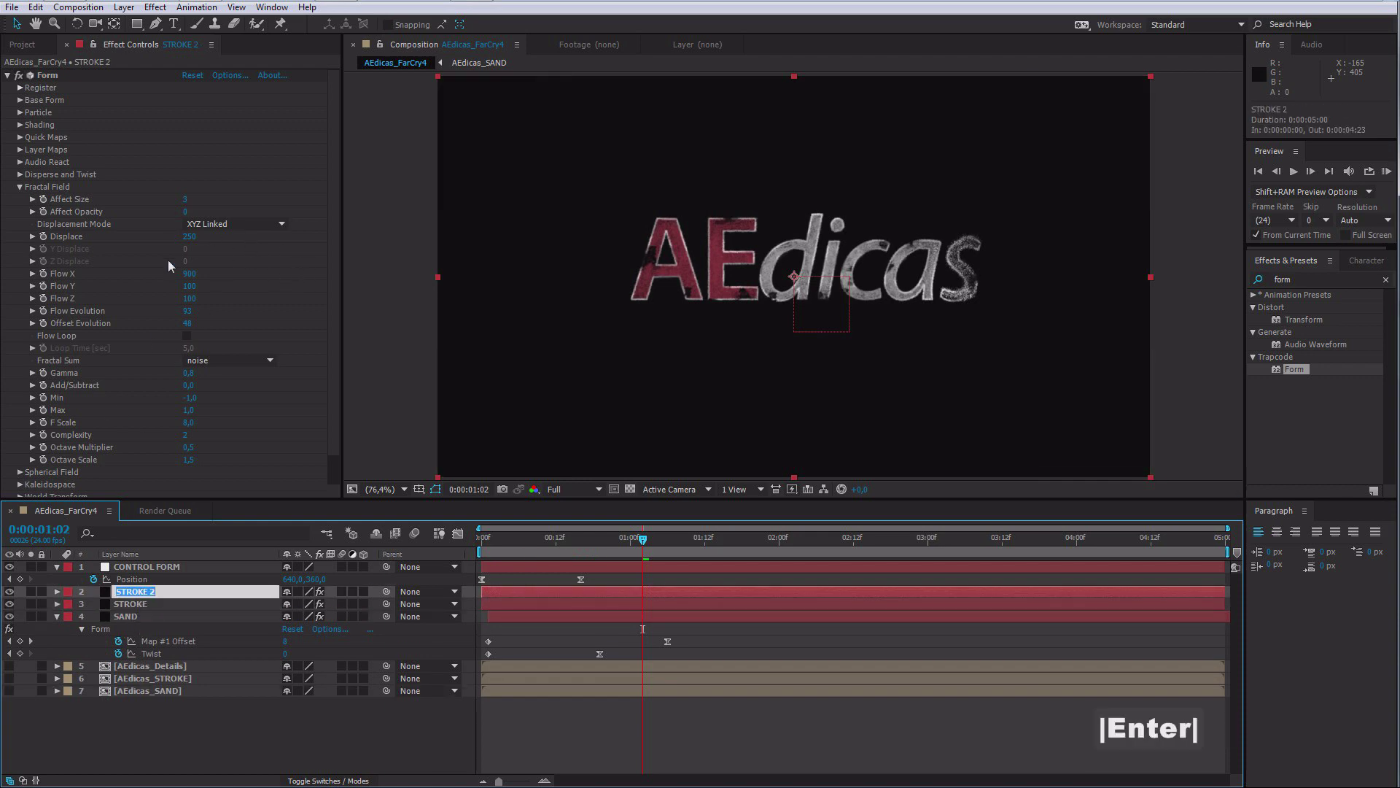
text(DETE)
key(BackSpace)
text(AILS)
key(Return)
Step: Remove the Twist keyframes from the DETAILS layer's Form effect and check the frame at 0:00:00:10
click(124, 594)
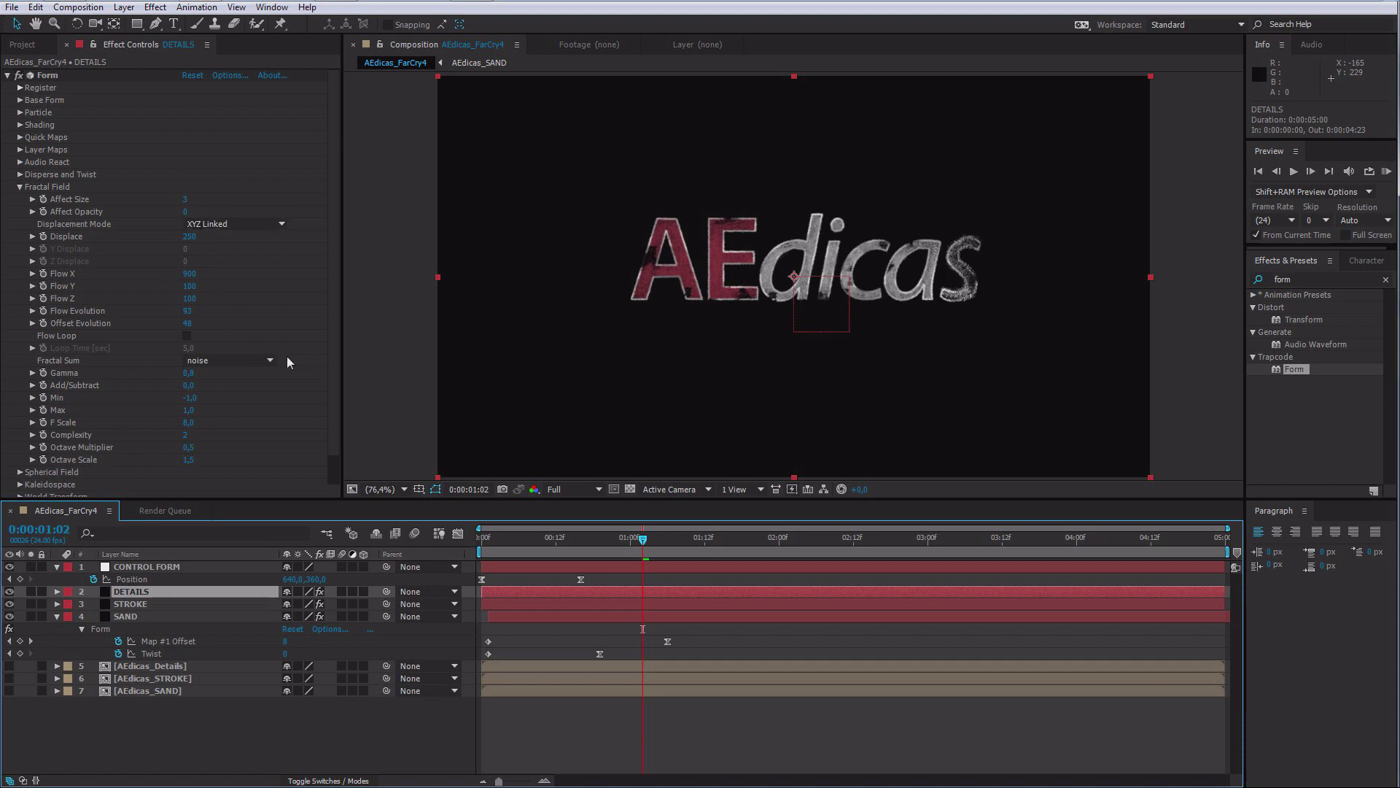
key(u)
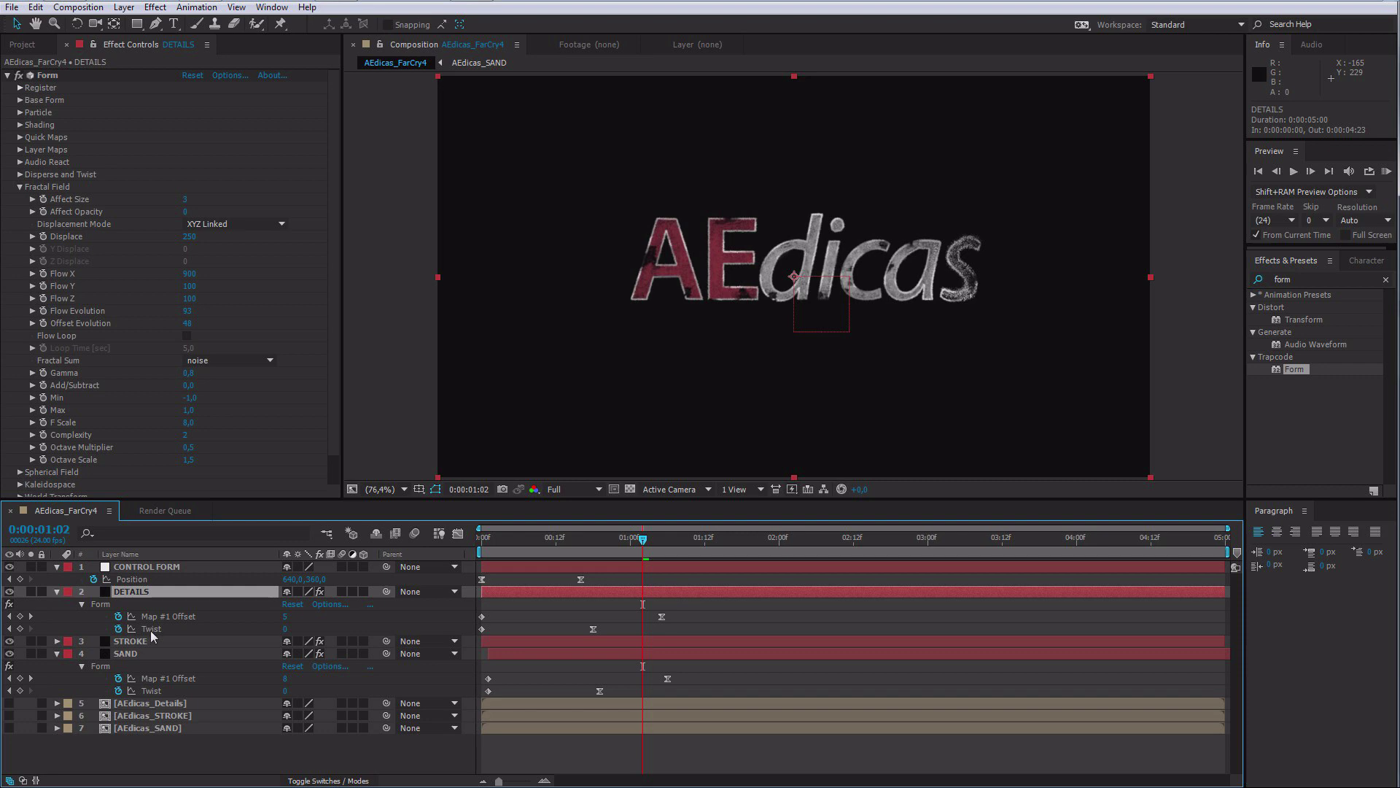
click(118, 628)
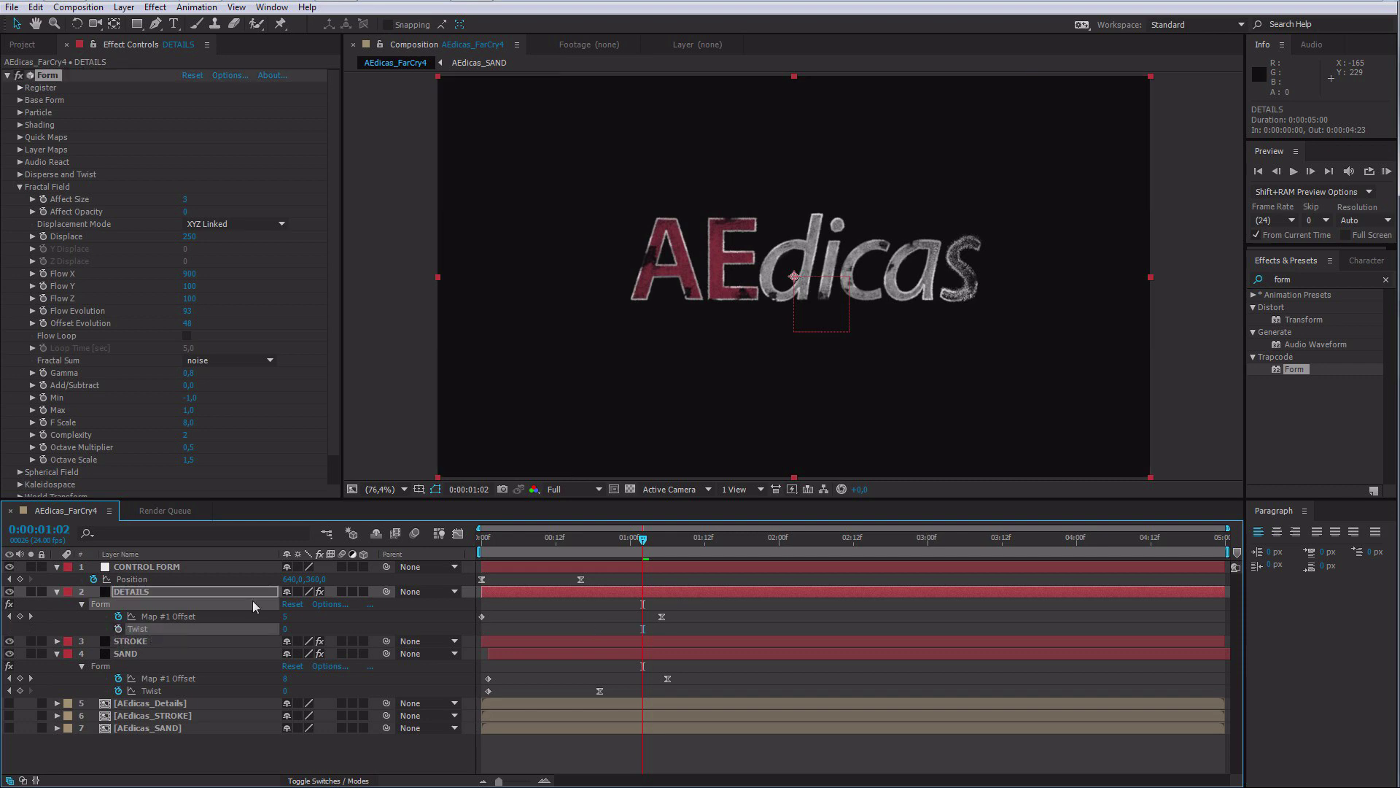
click(544, 544)
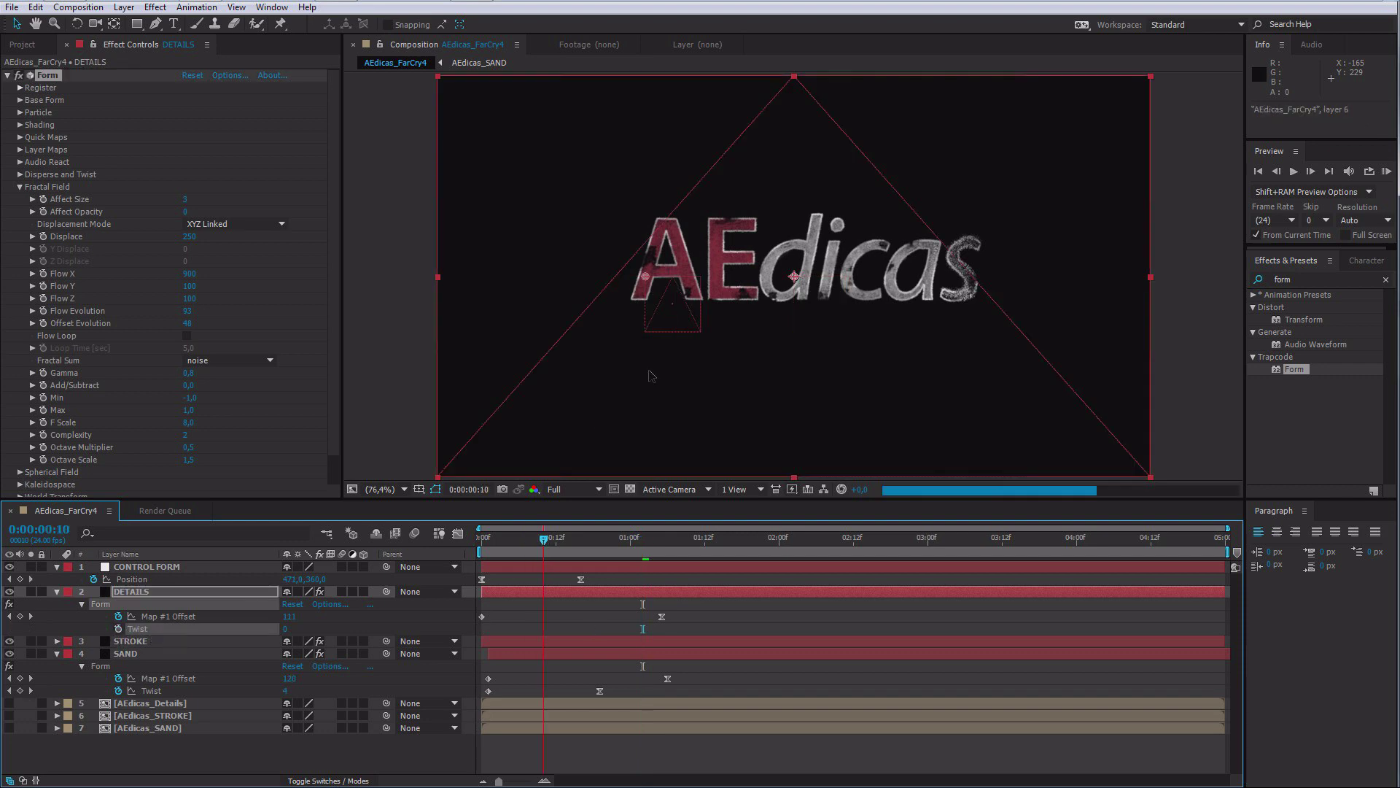
Step: Set the Color and Alpha layer map of the DETAILS layer's Form effect to AEdicas_Details
click(142, 593)
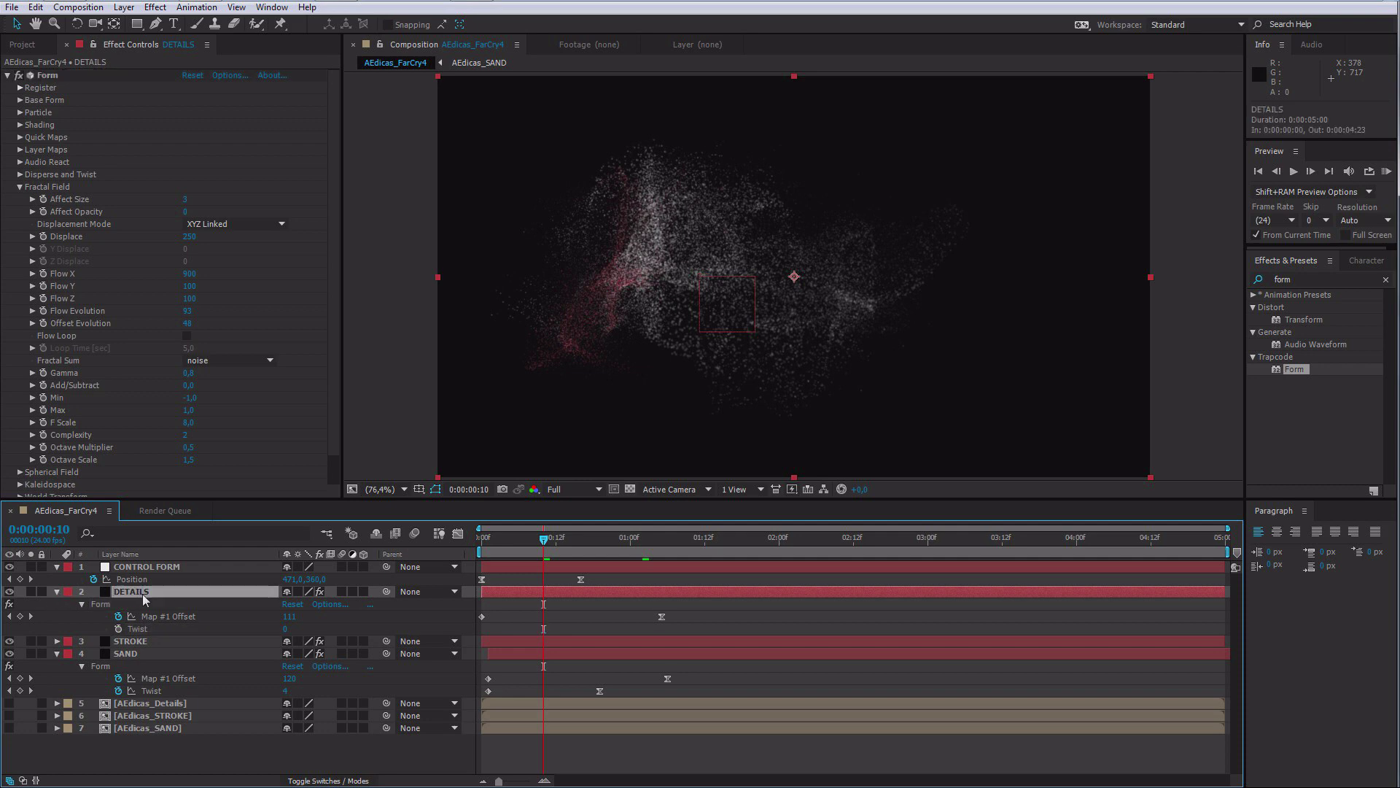
click(20, 188)
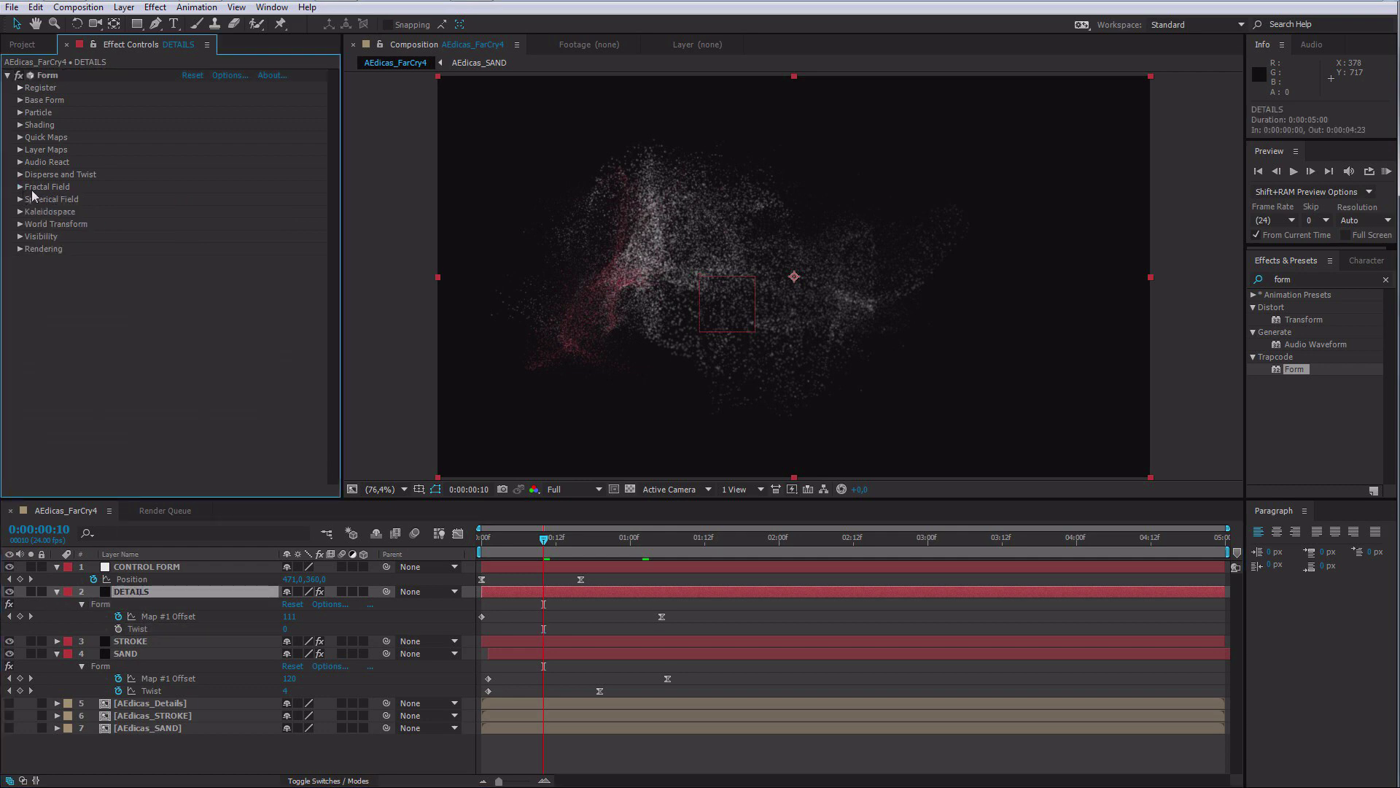
click(20, 149)
click(222, 175)
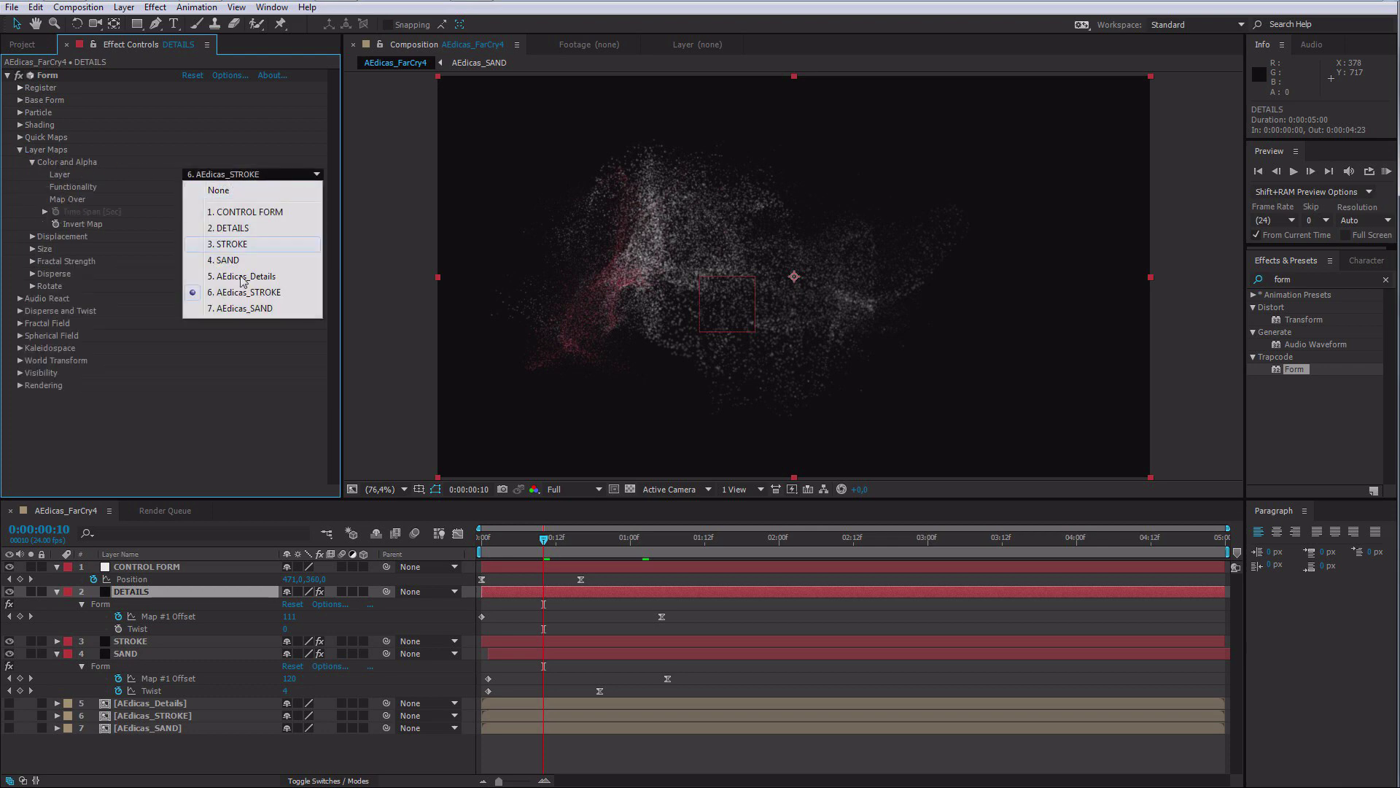
click(240, 278)
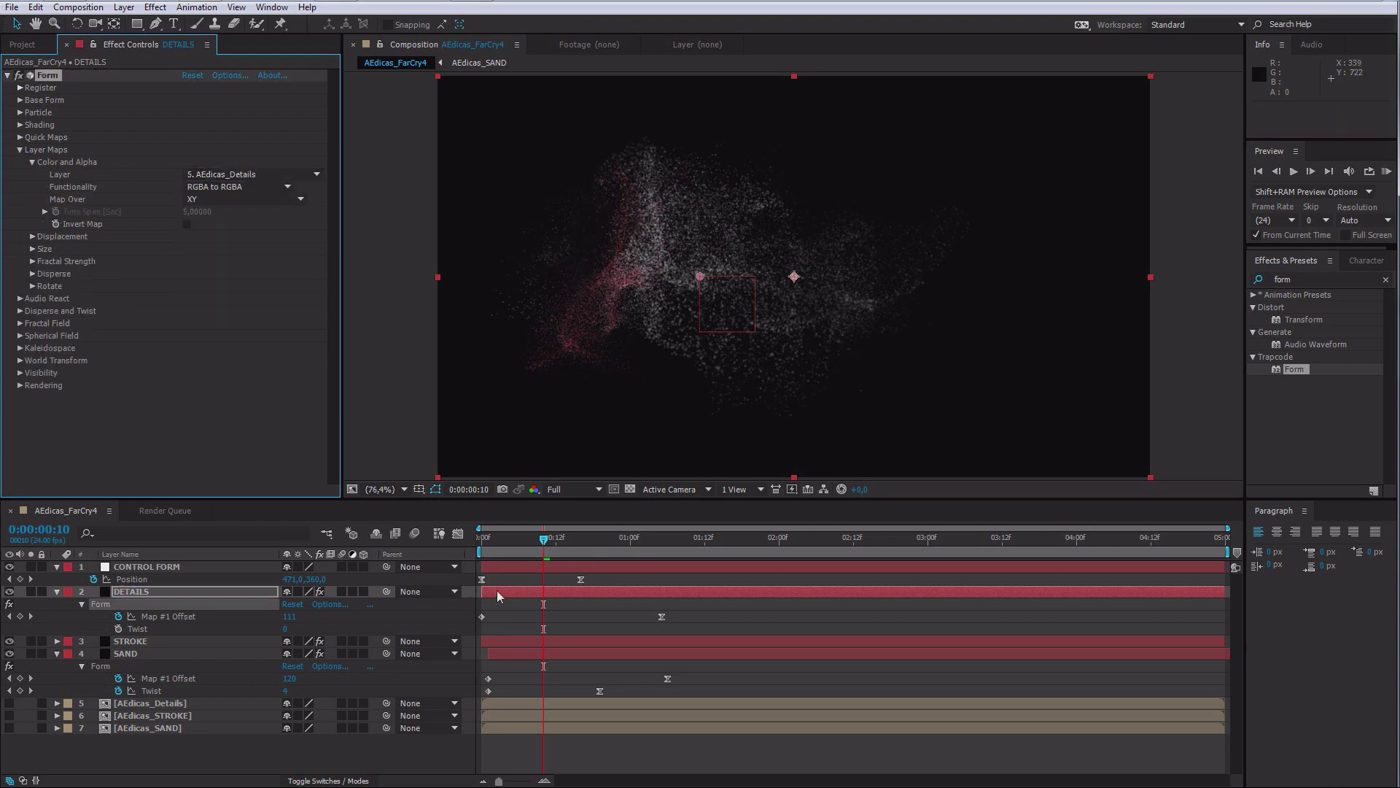
Step: Offset DETAILS to start one frame later, keeping STROKE at the first frame and SAND one frame after it
click(509, 645)
shift+click(510, 653)
drag(499, 641, 506, 640)
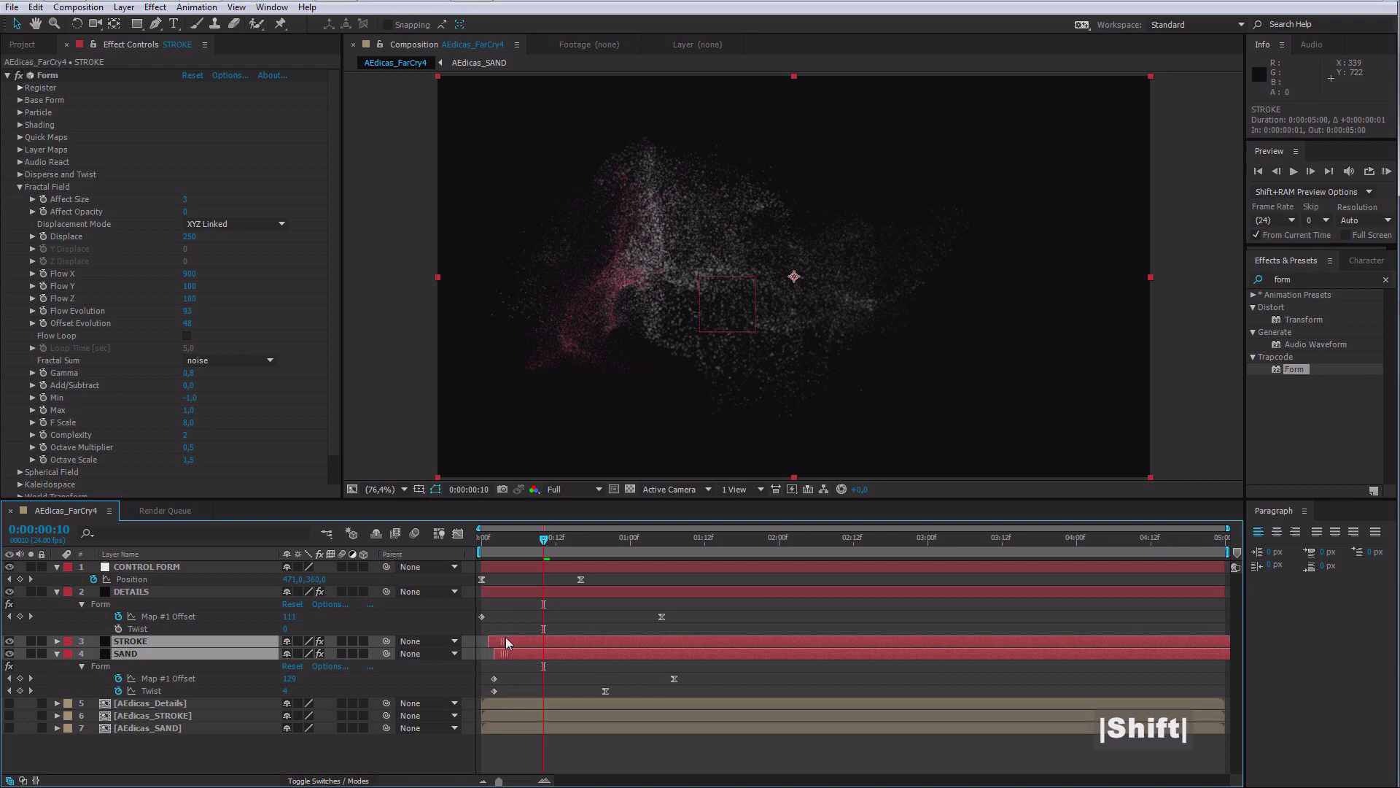
click(511, 590)
drag(500, 592, 508, 592)
click(506, 640)
shift+click(508, 650)
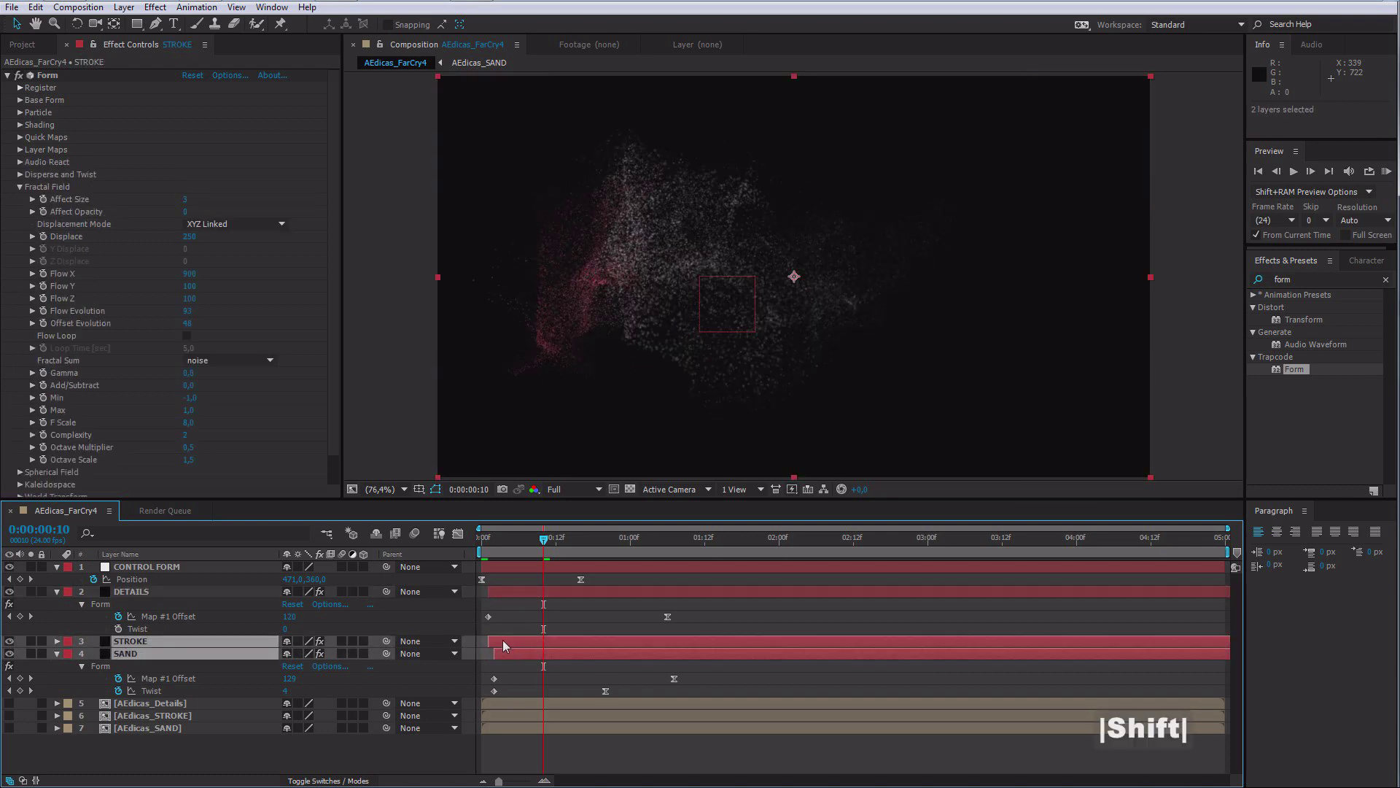
drag(503, 641, 498, 642)
Step: Shift the SAND layer one more frame later and check the animation up to 0:00:00:12
click(501, 593)
click(485, 549)
drag(485, 549, 507, 601)
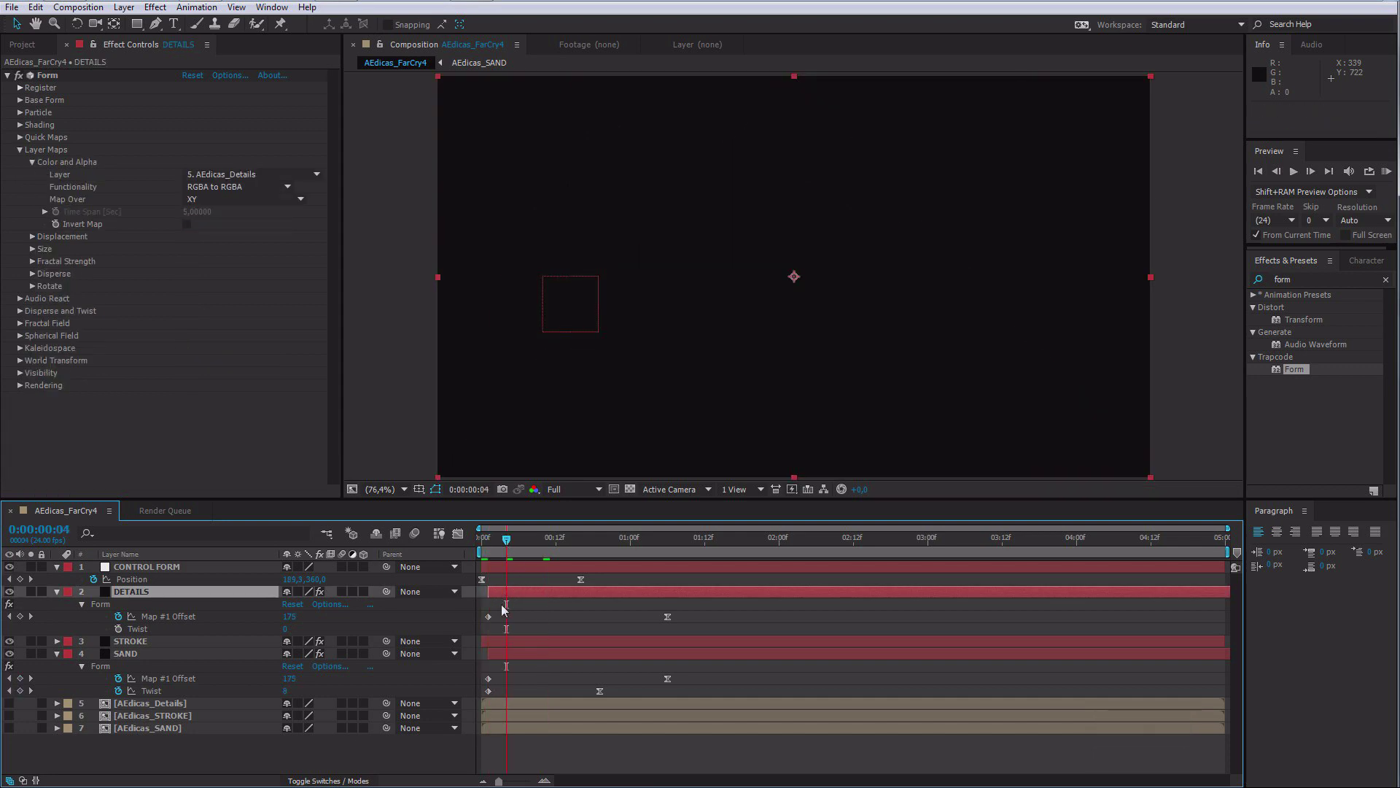
drag(505, 653, 510, 653)
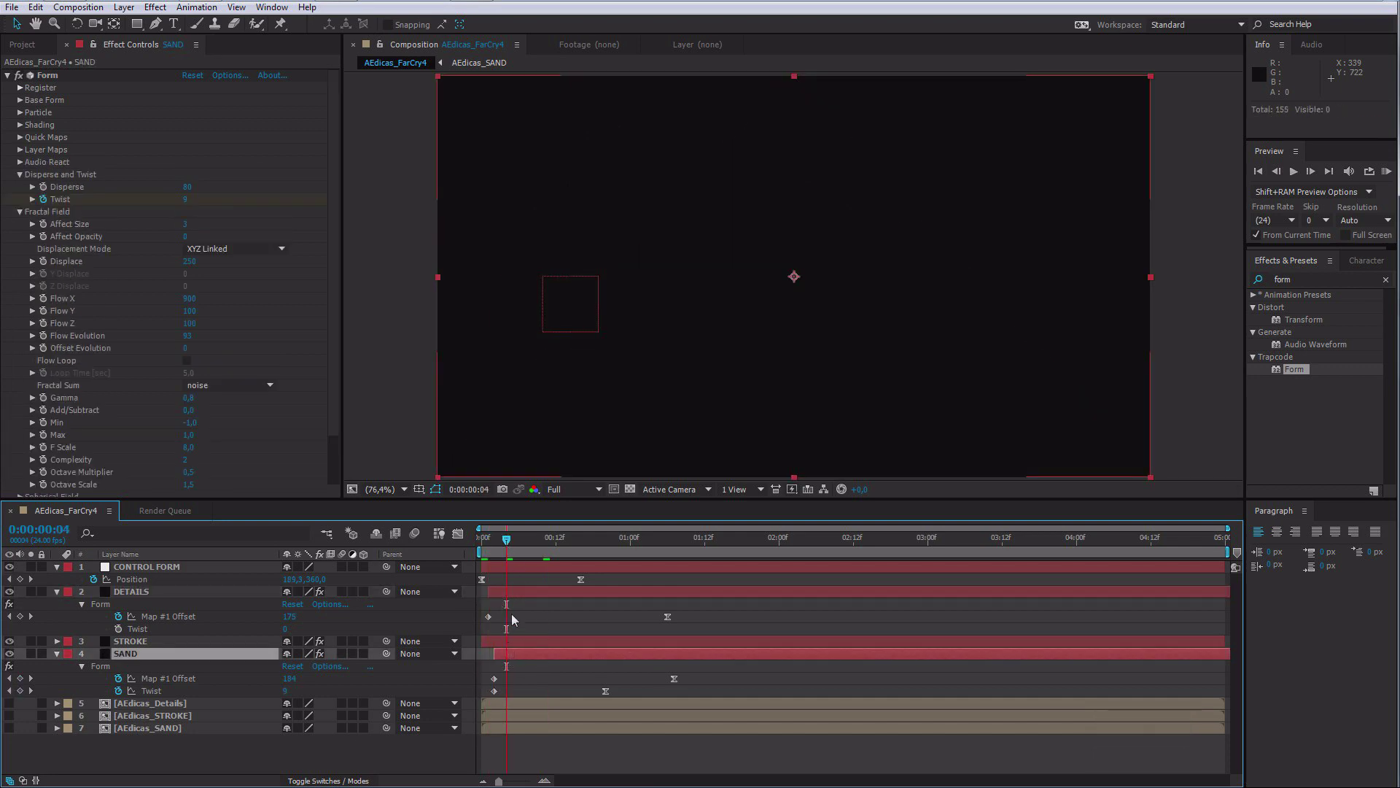
drag(485, 549, 555, 550)
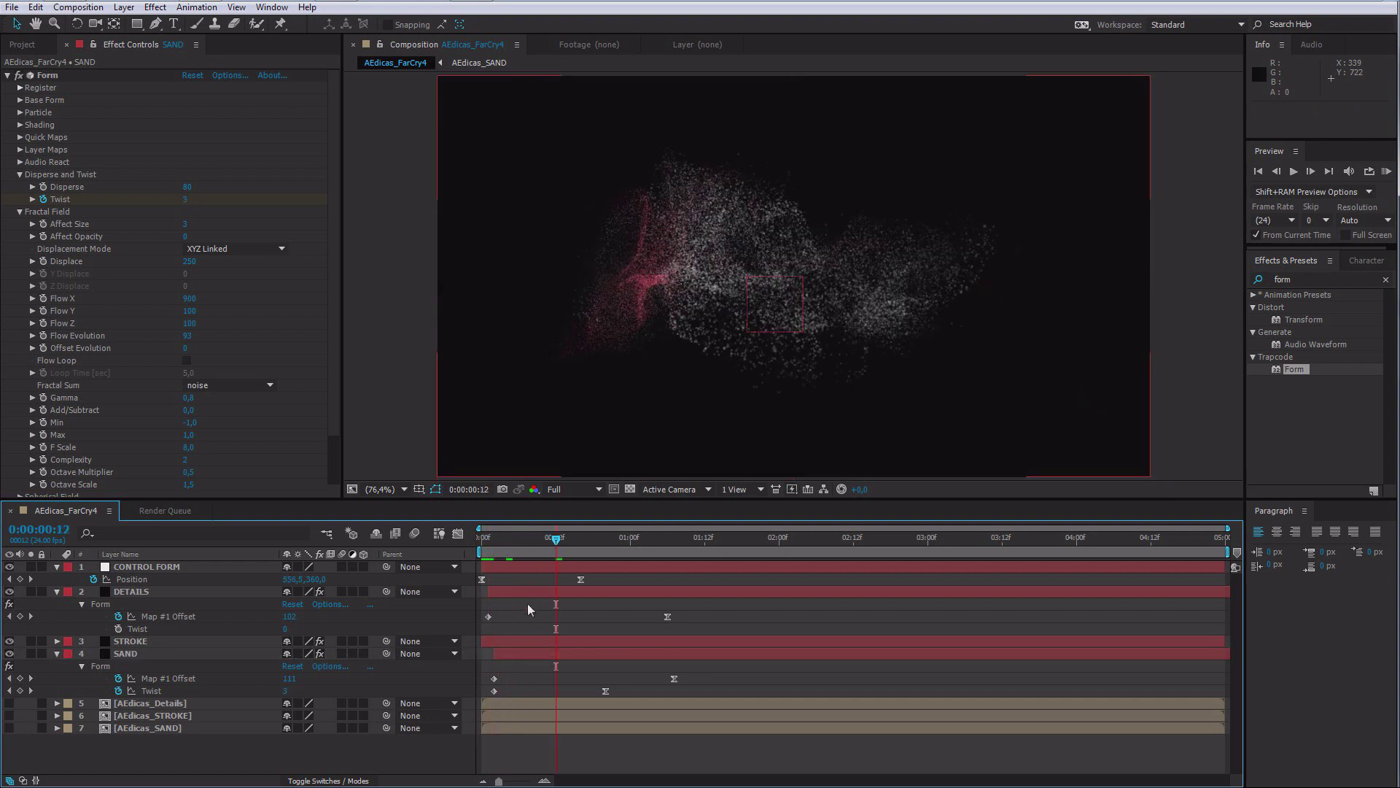
Step: In the DETAILS layer's Form Fractal Field, set Flow X to 250 and Flow Y and Flow Z to 50, and preview the animation
click(506, 594)
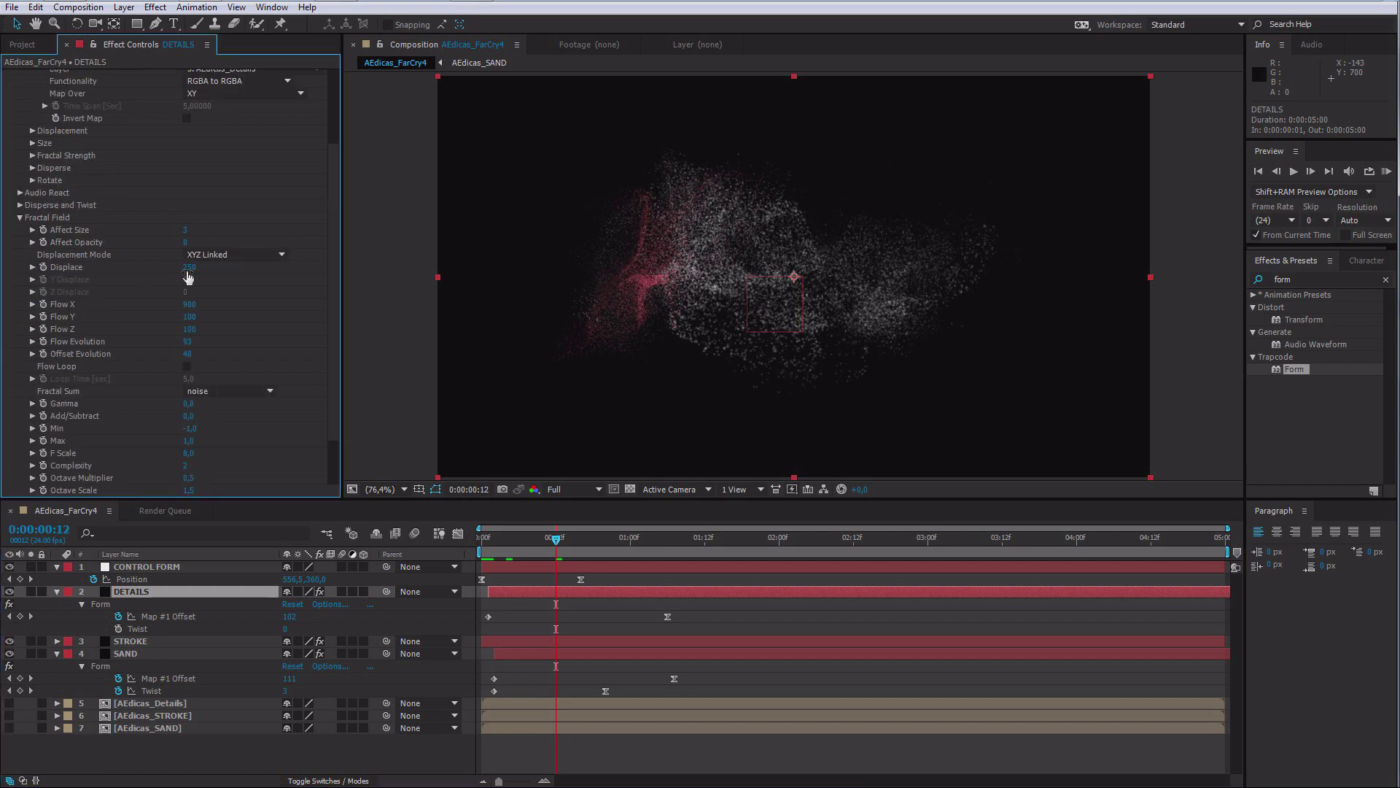
click(195, 306)
text(250)
key(Return)
click(186, 317)
text(50)
key(Tab)
text(50)
key(Return)
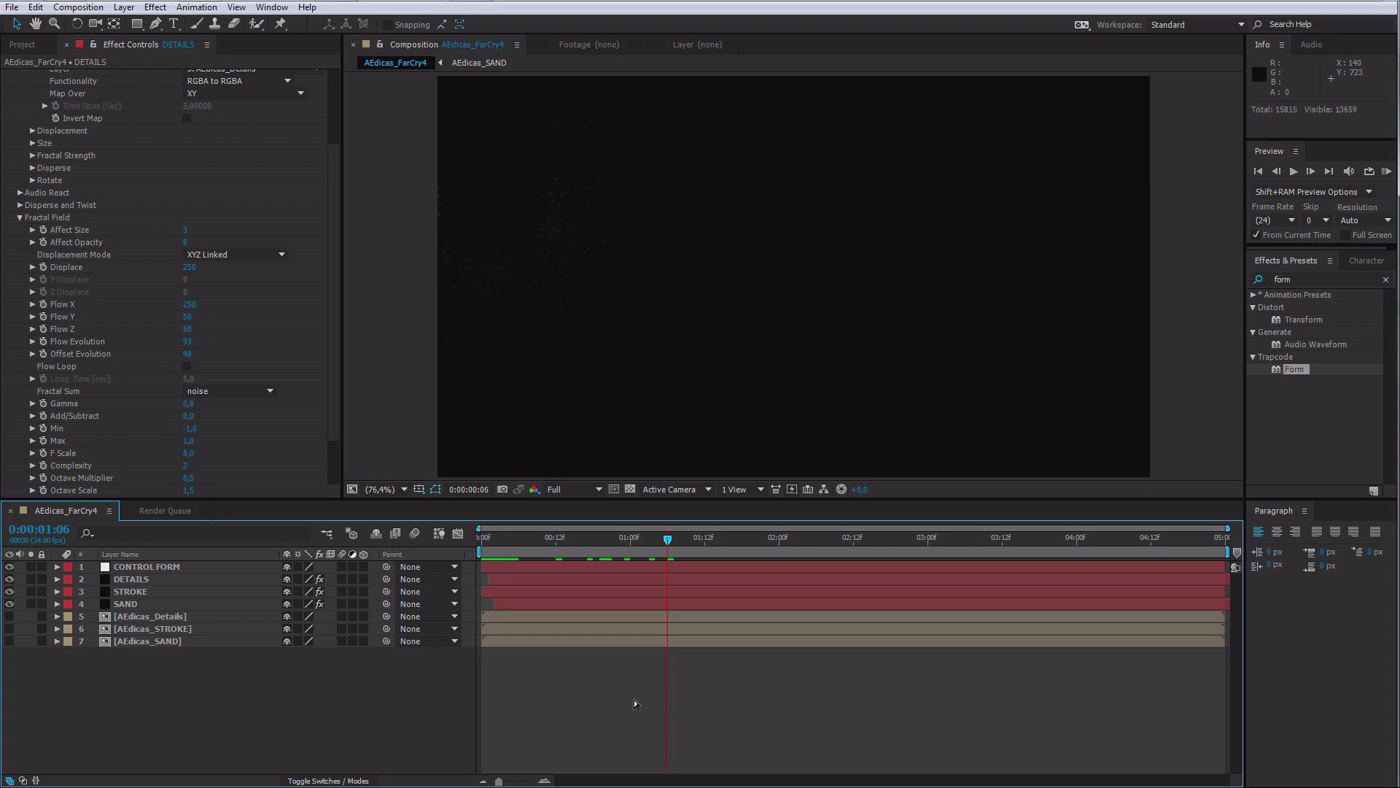
key(space)
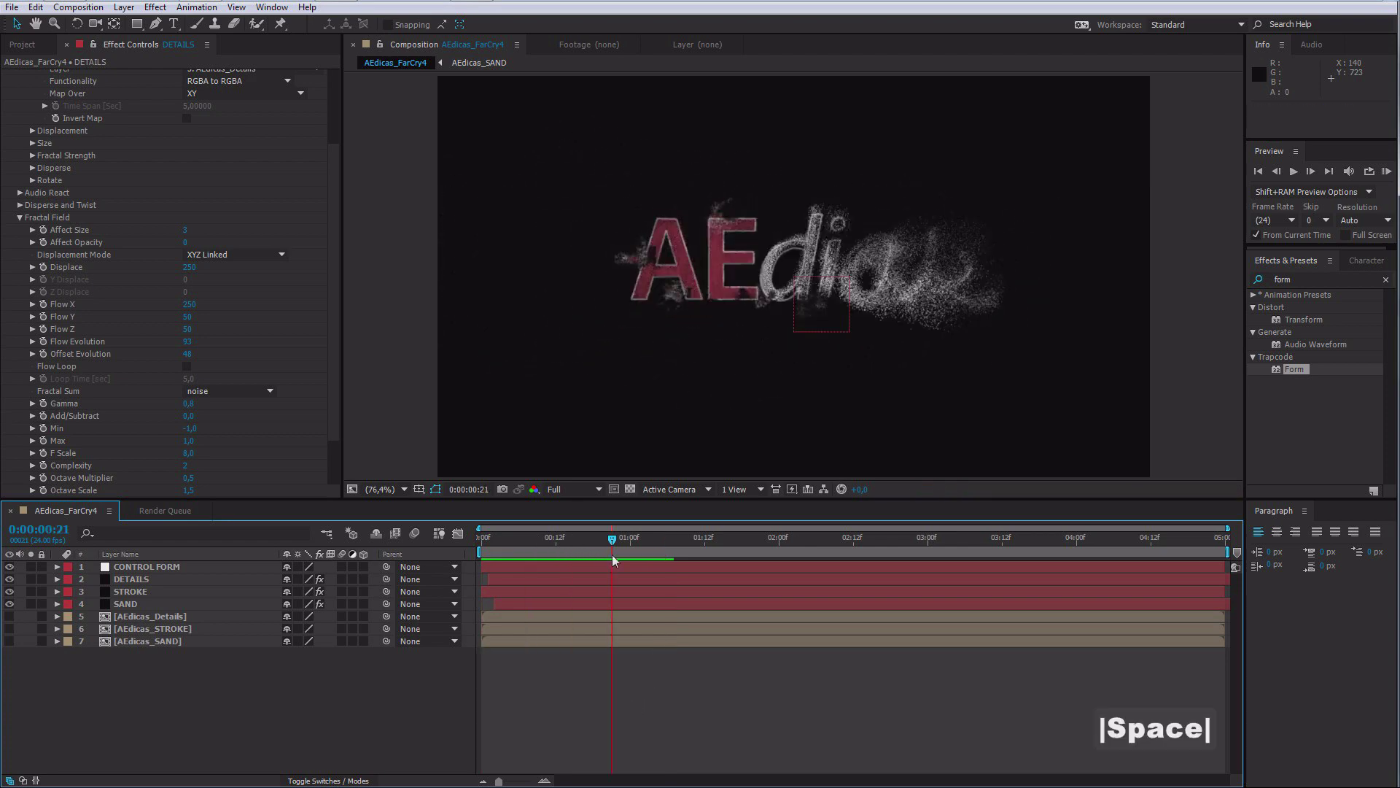
mouse_move(610, 538)
mouse_down()
mouse_move(549, 538)
mouse_move(617, 541)
mouse_up()
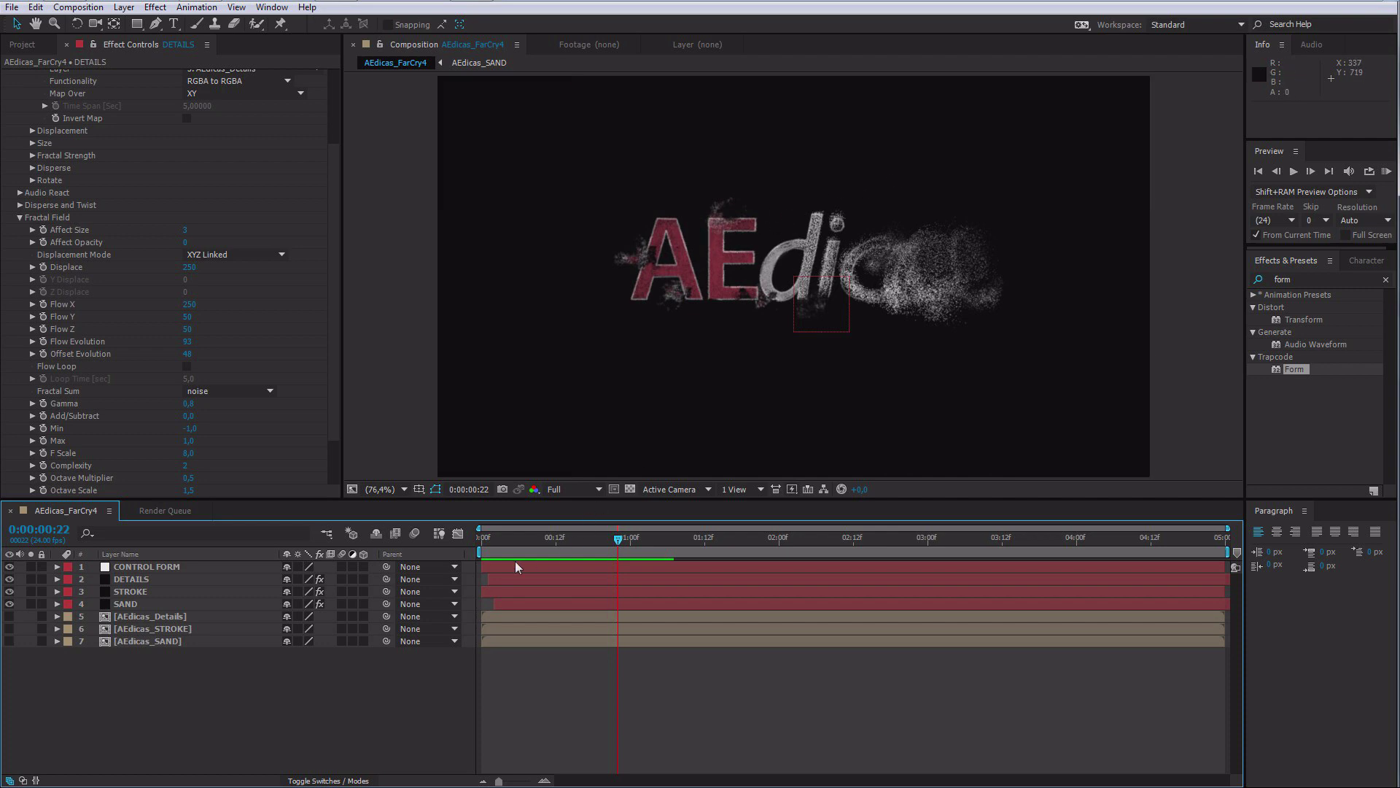
drag(503, 541, 612, 553)
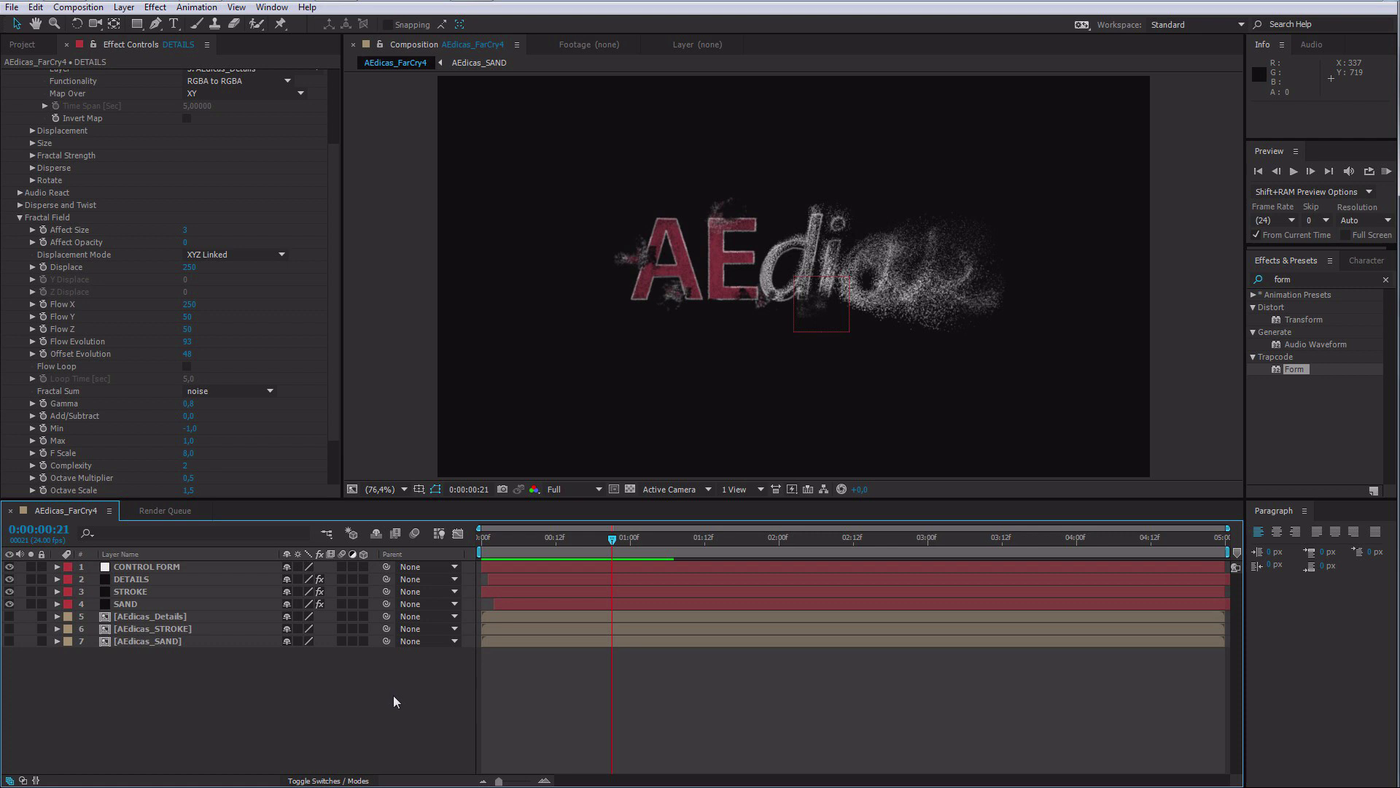
Step: Create a new black solid named SideEmissions
key(ctrl+y)
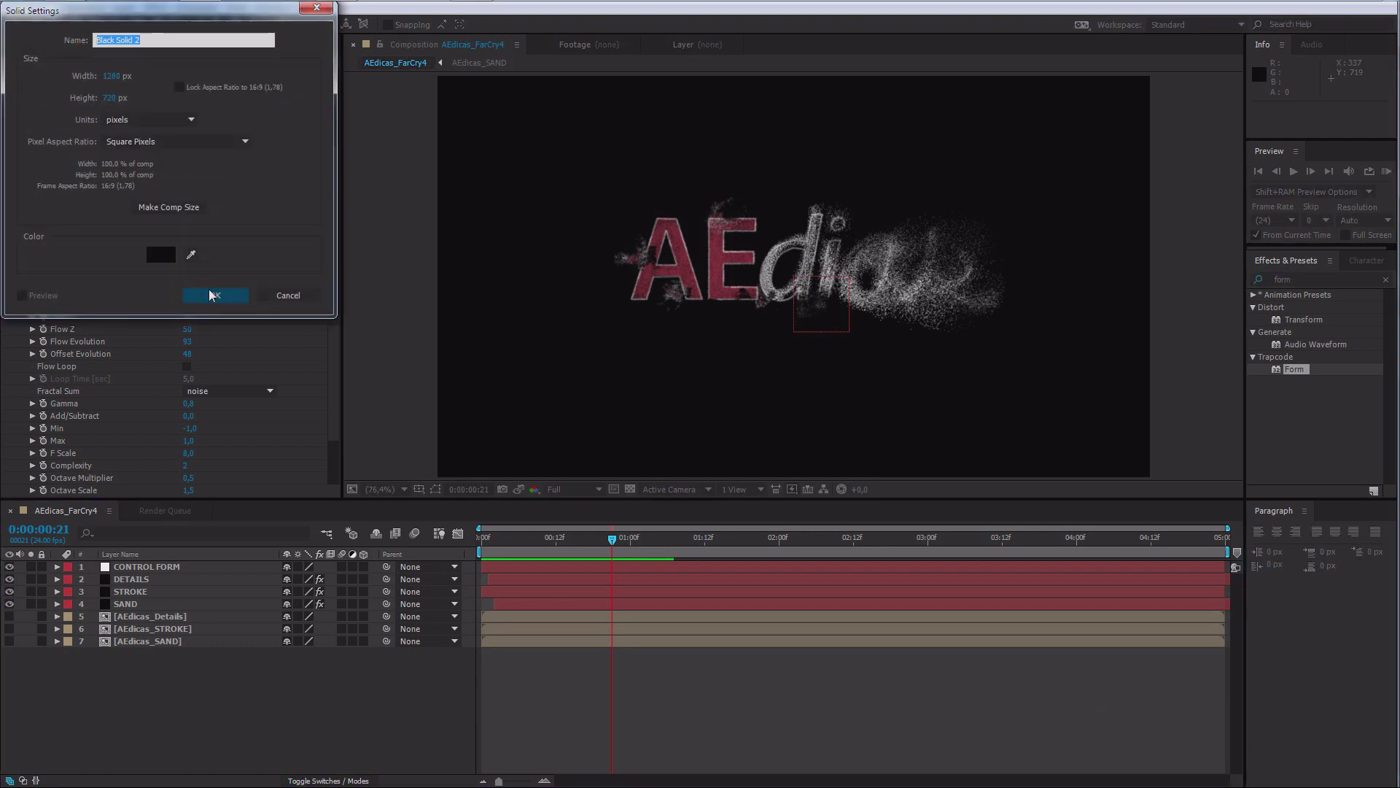
text(Side)
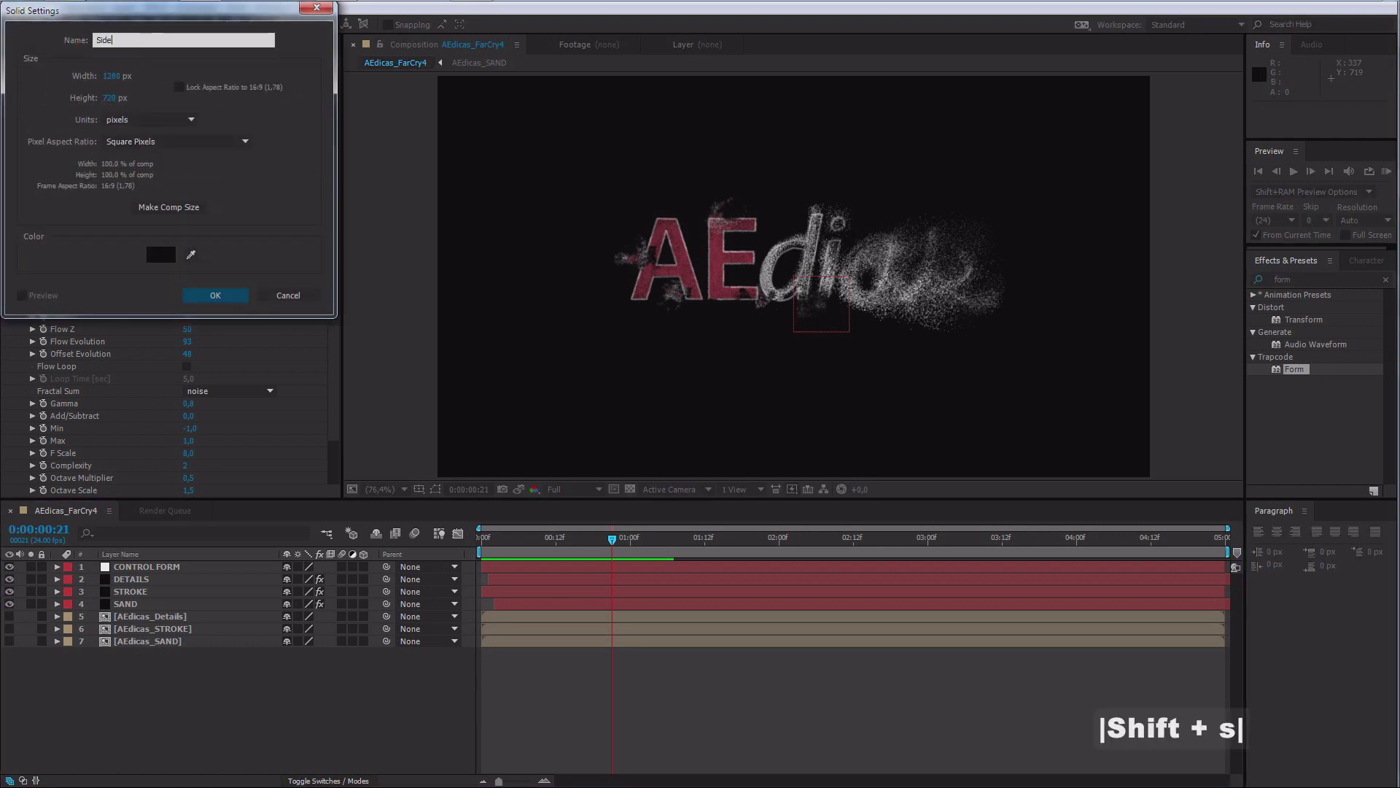
text(Emissions)
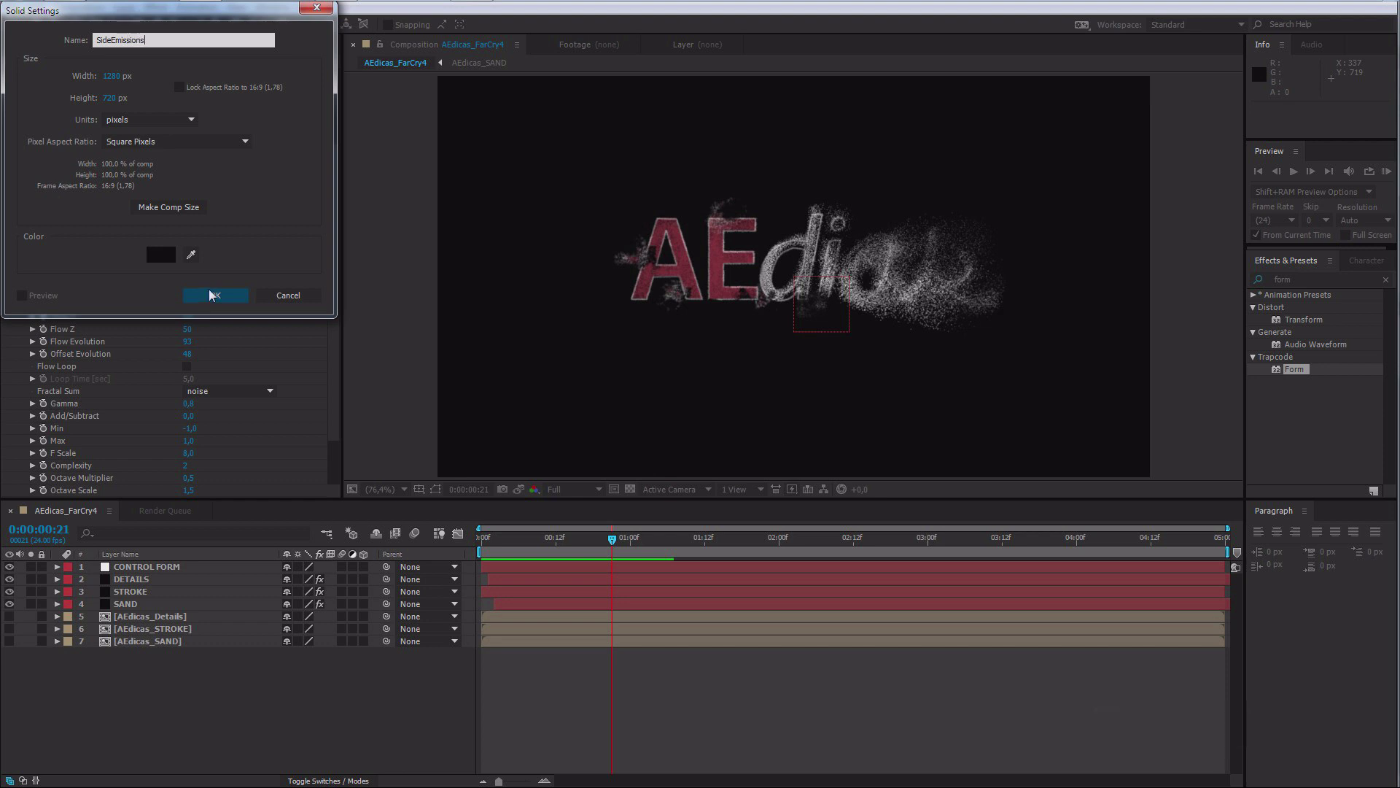
key(Return)
click(162, 689)
Step: Apply the Trapcode Particular effect to the SideEmissions layer and solo that layer
click(135, 567)
click(1306, 278)
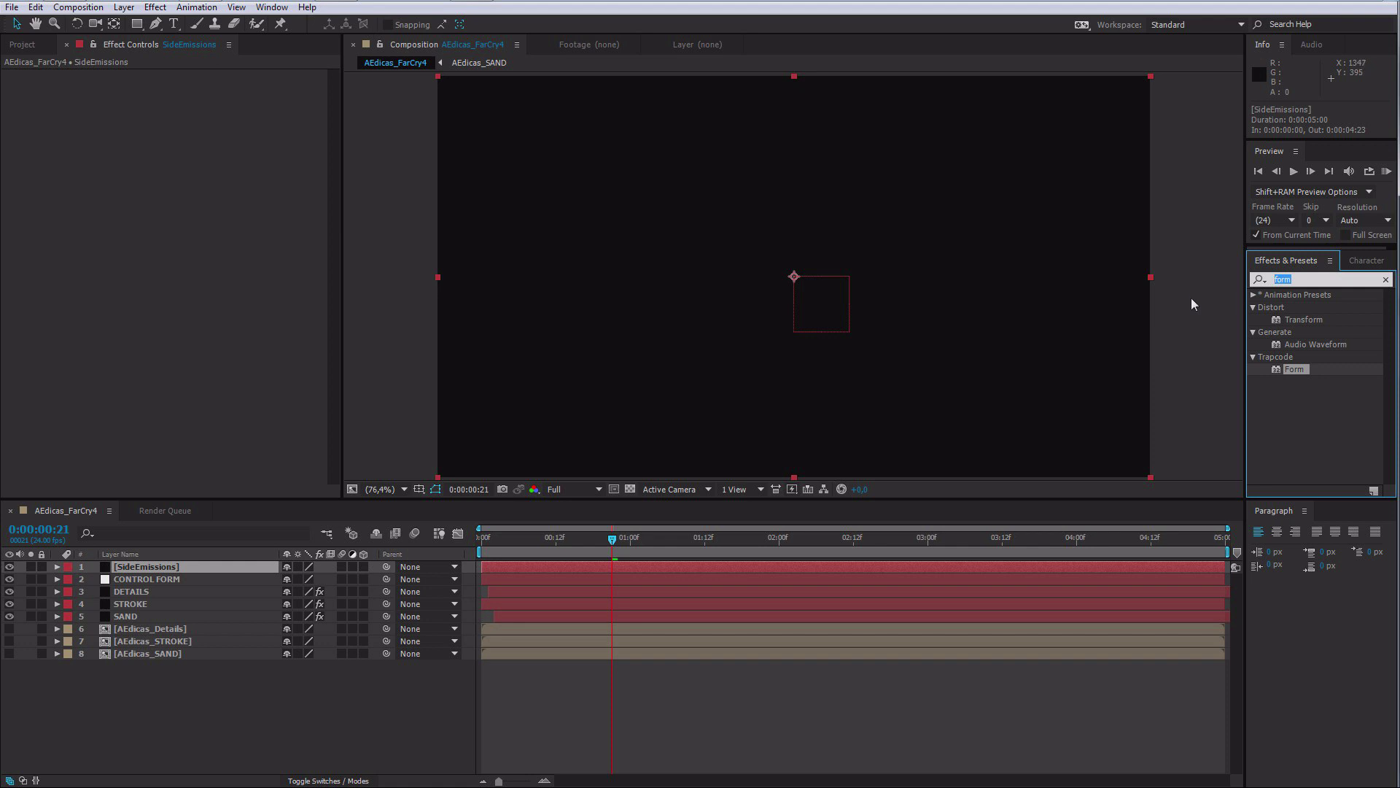
text(parti)
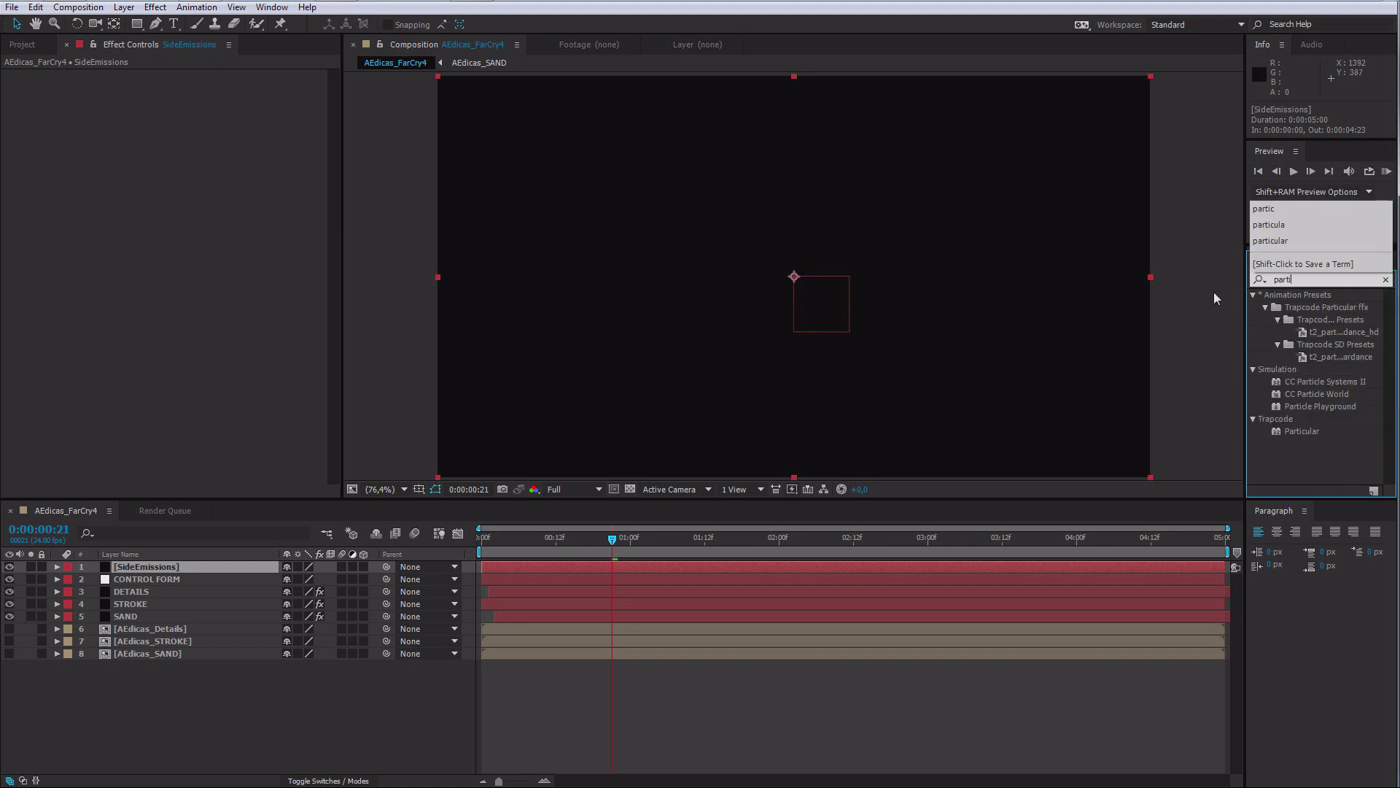
text(cular)
drag(1282, 383, 169, 568)
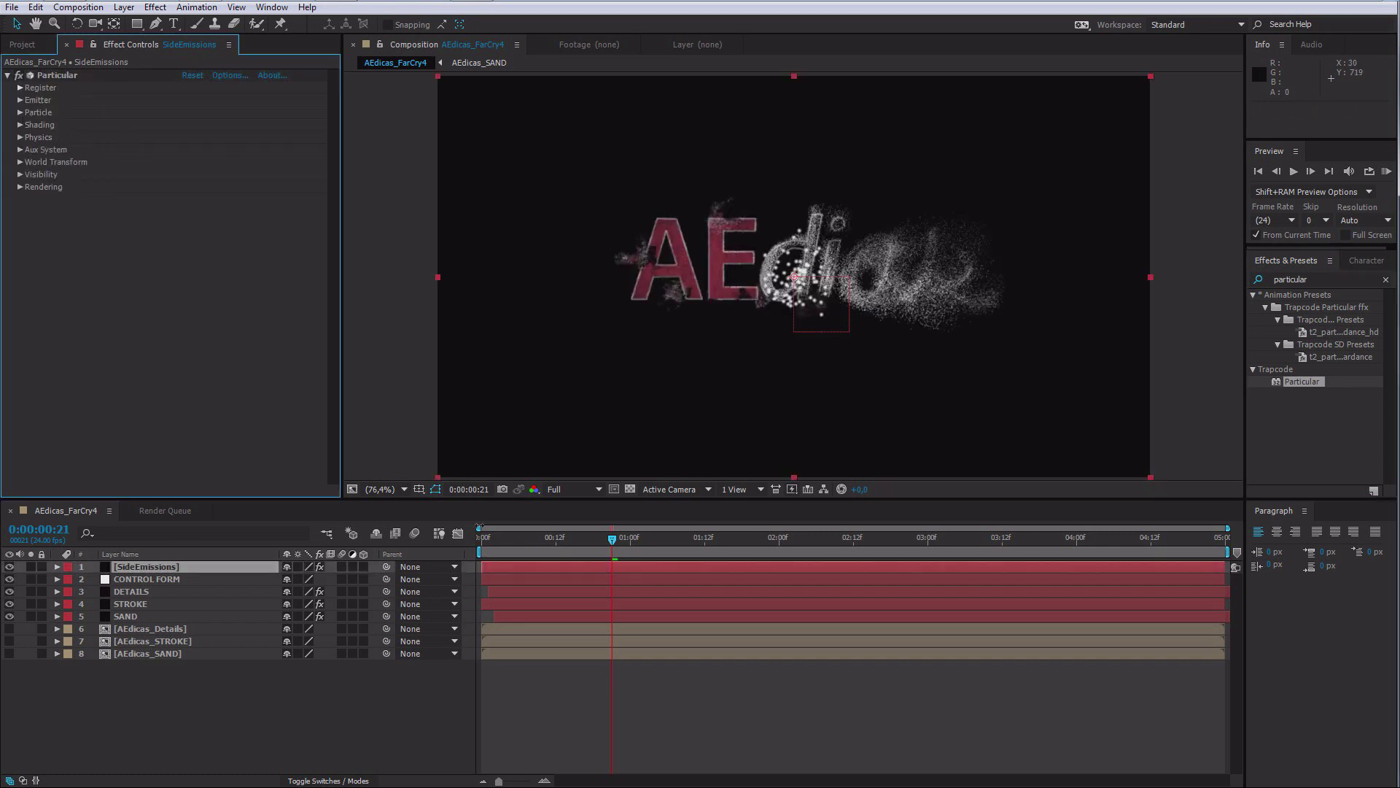
click(30, 566)
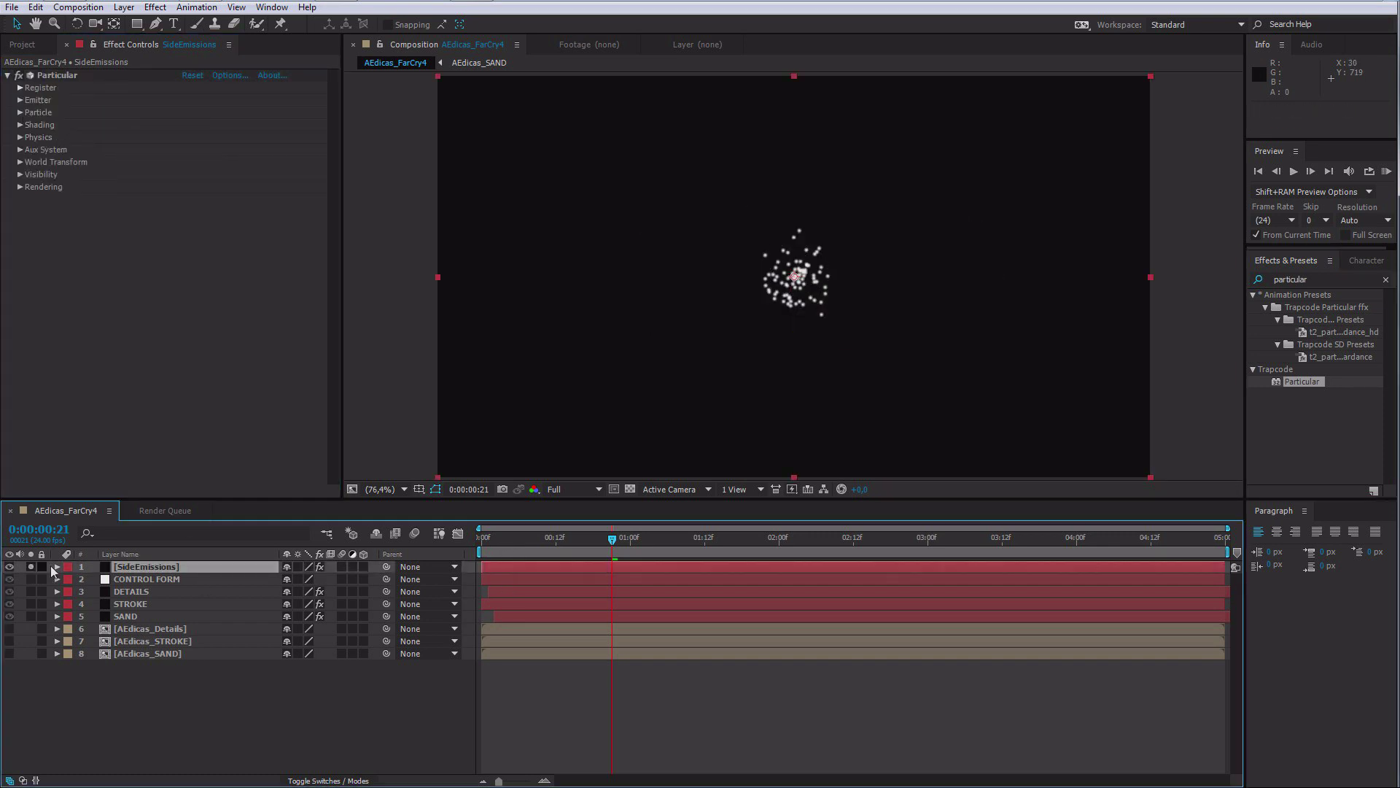
Step: Set the SideEmissions emitter's Particles/sec to 900 and add a keyframe for it at frame 3
drag(572, 531, 481, 532)
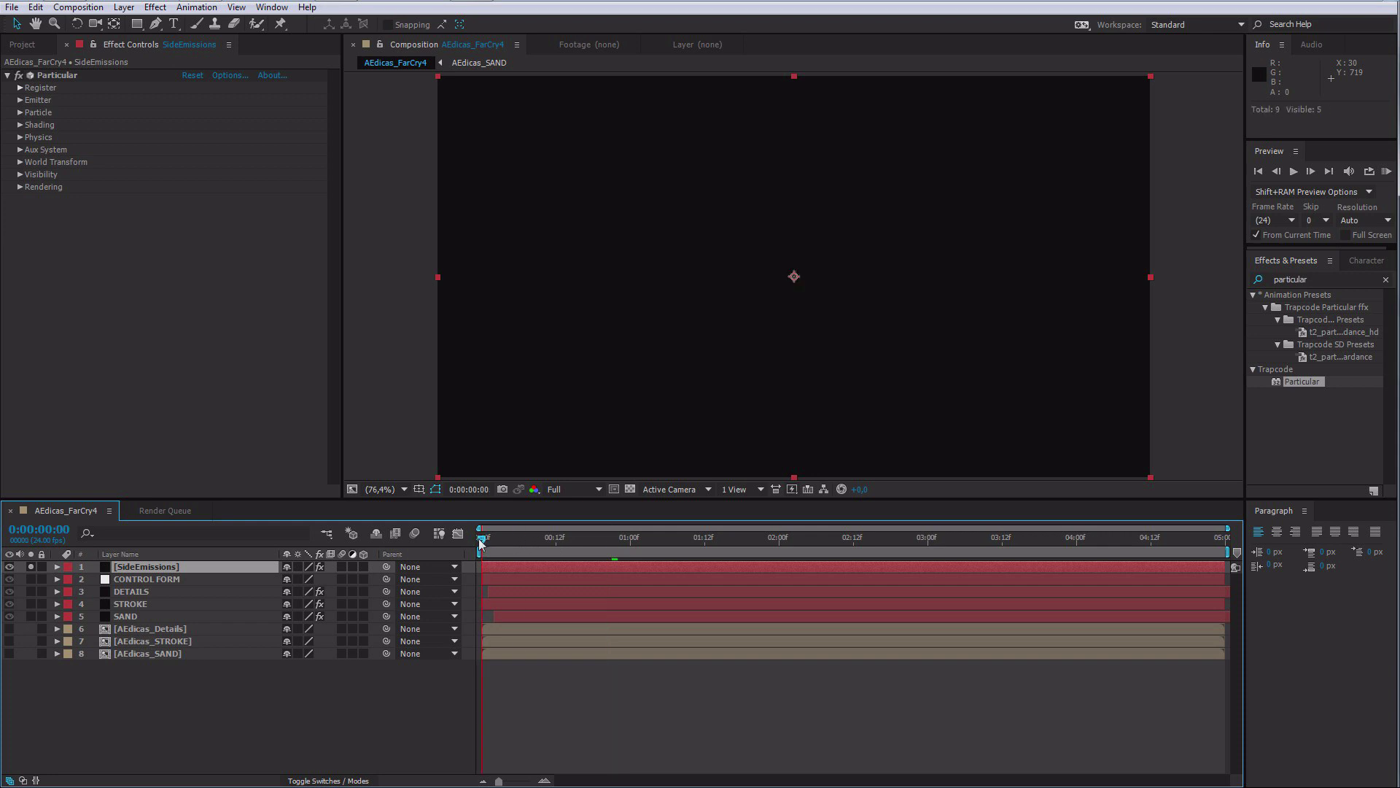
click(20, 100)
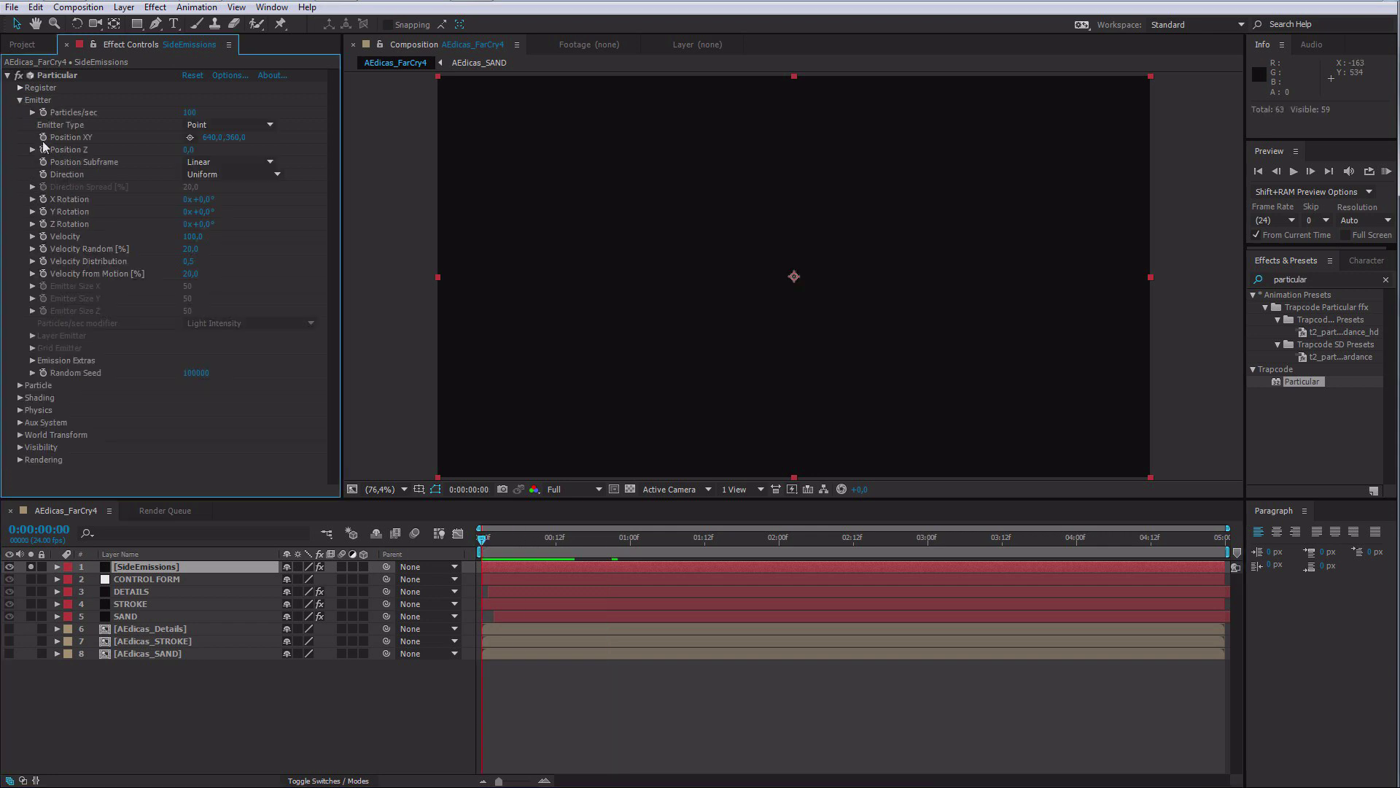
click(189, 114)
text(900)
key(Return)
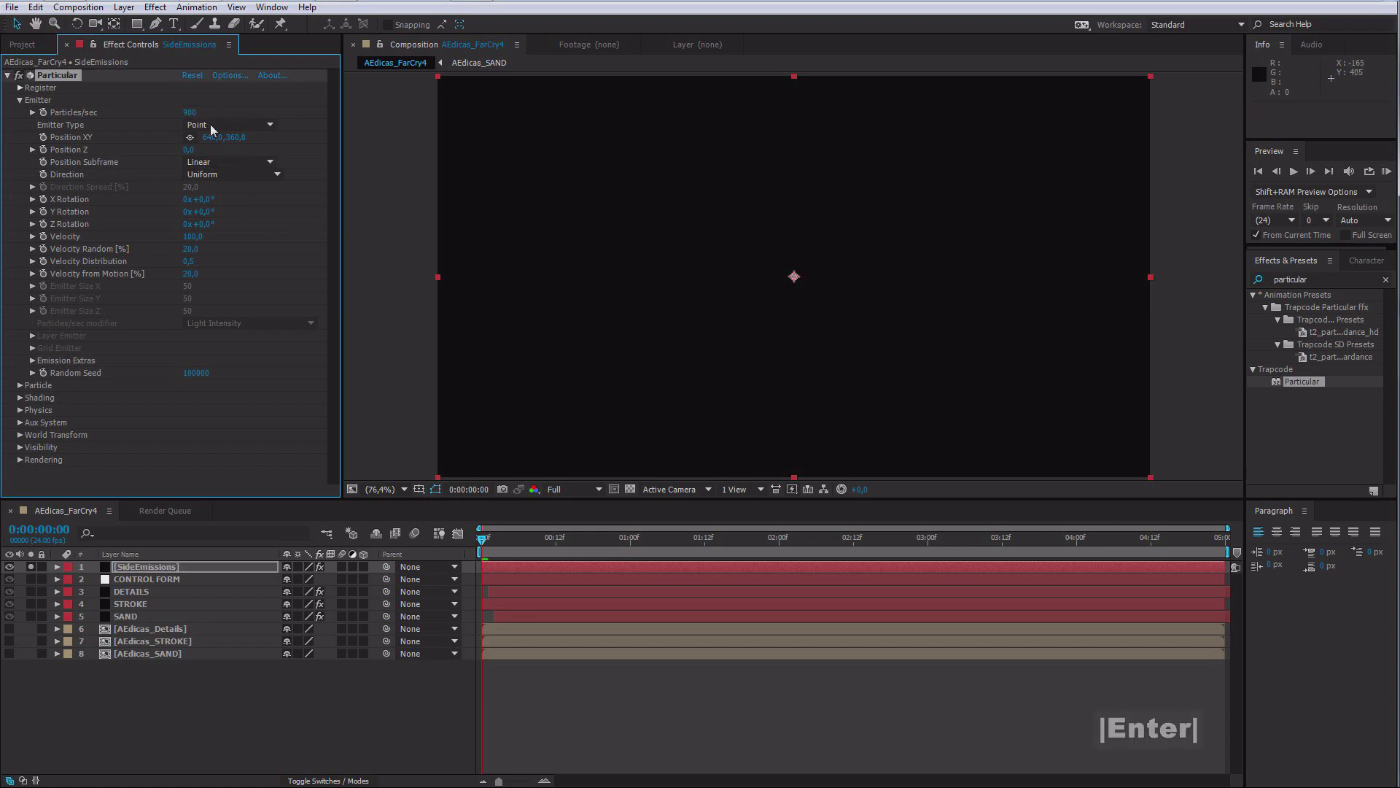
key(Page_Down)
key(Page_Down)
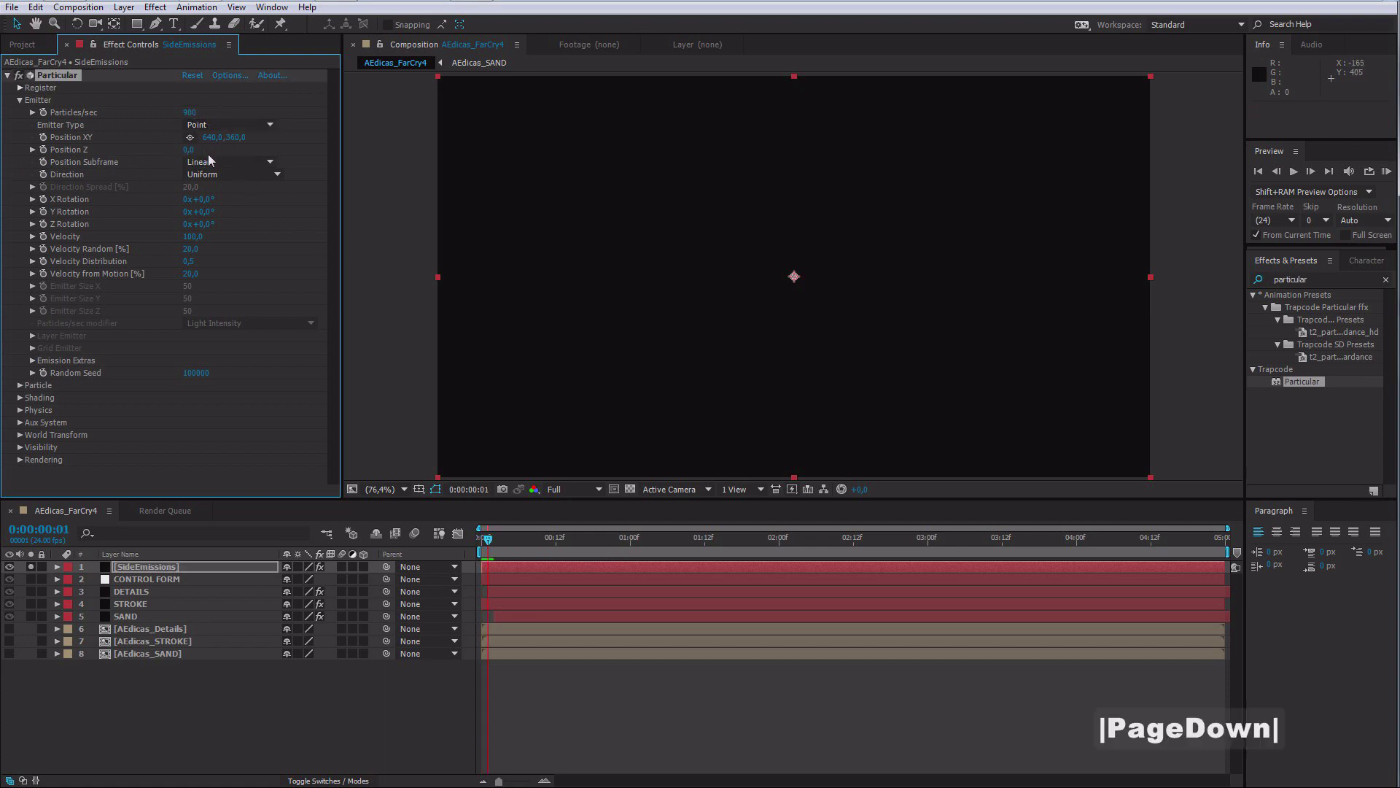
key(Page_Down)
click(42, 112)
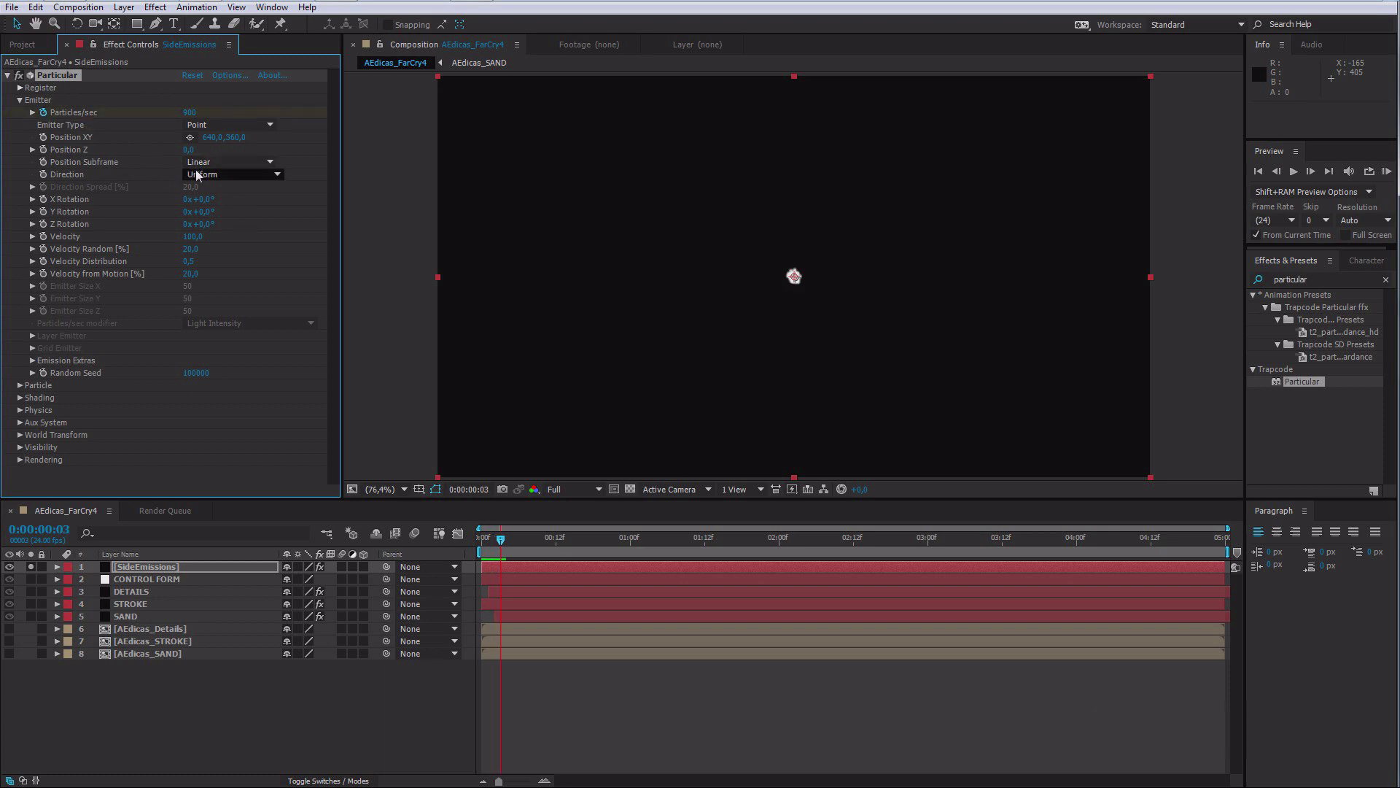
Step: Keyframe the emitter's Particles/sec to 0 at frame 7, four frames after the first keyframe
key(Page_Down)
key(Page_Down)
key(Page_Down)
key(Page_Down)
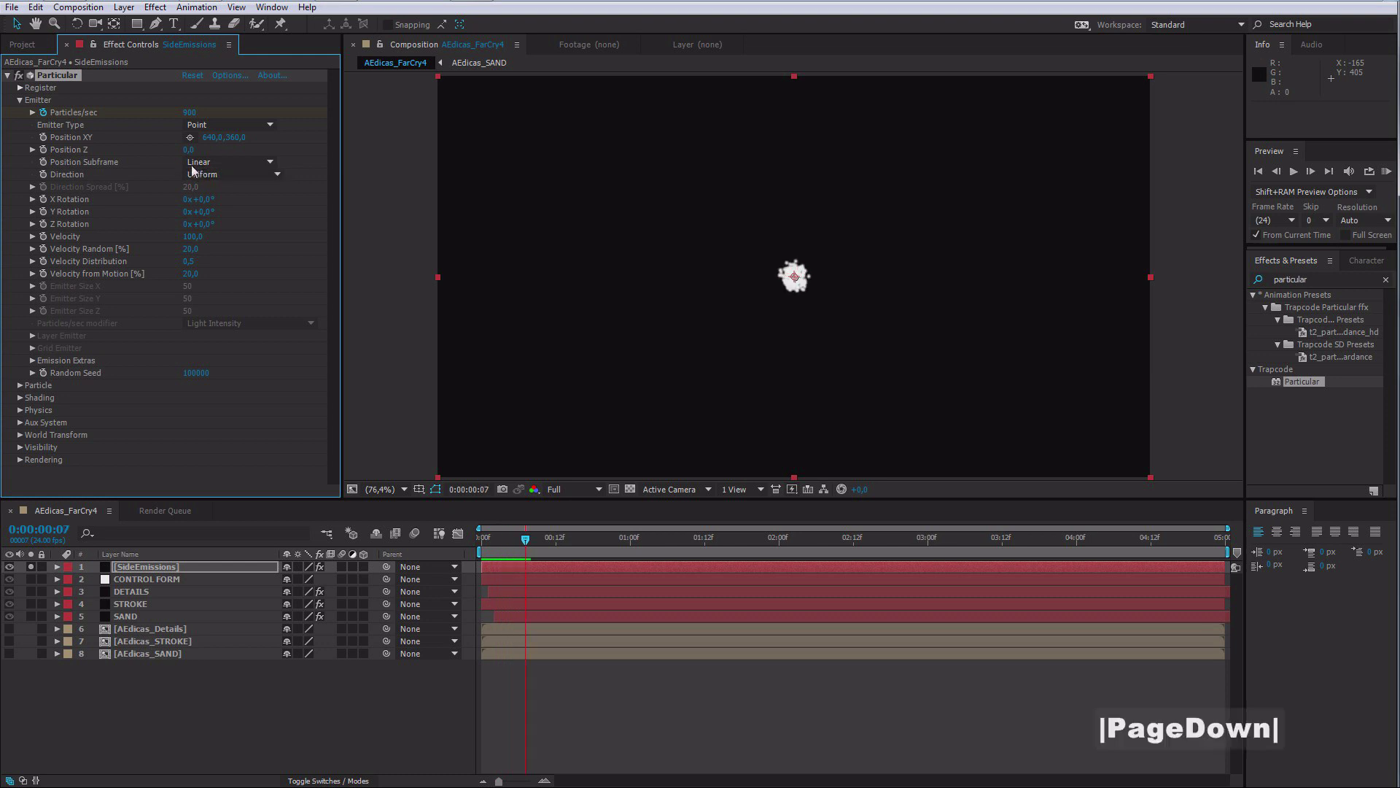
key(u)
click(187, 112)
text(0)
key(Return)
Step: Change the Emitter Type to Box and preview the particle burst up to about 0:00:01:05
mouse_move(492, 540)
mouse_down()
mouse_move(597, 541)
mouse_move(500, 557)
mouse_up()
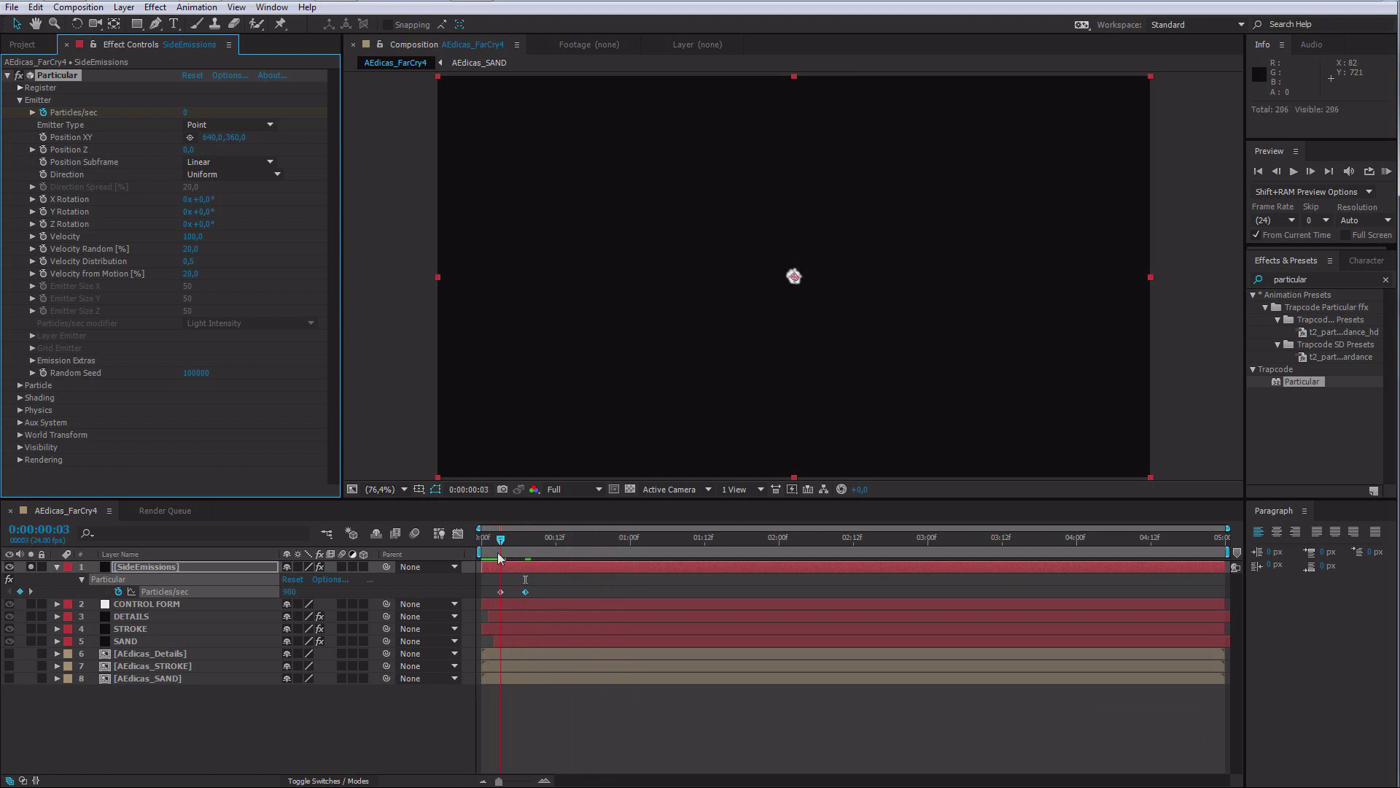
click(218, 125)
click(219, 154)
key(Page_Down)
drag(497, 541, 661, 542)
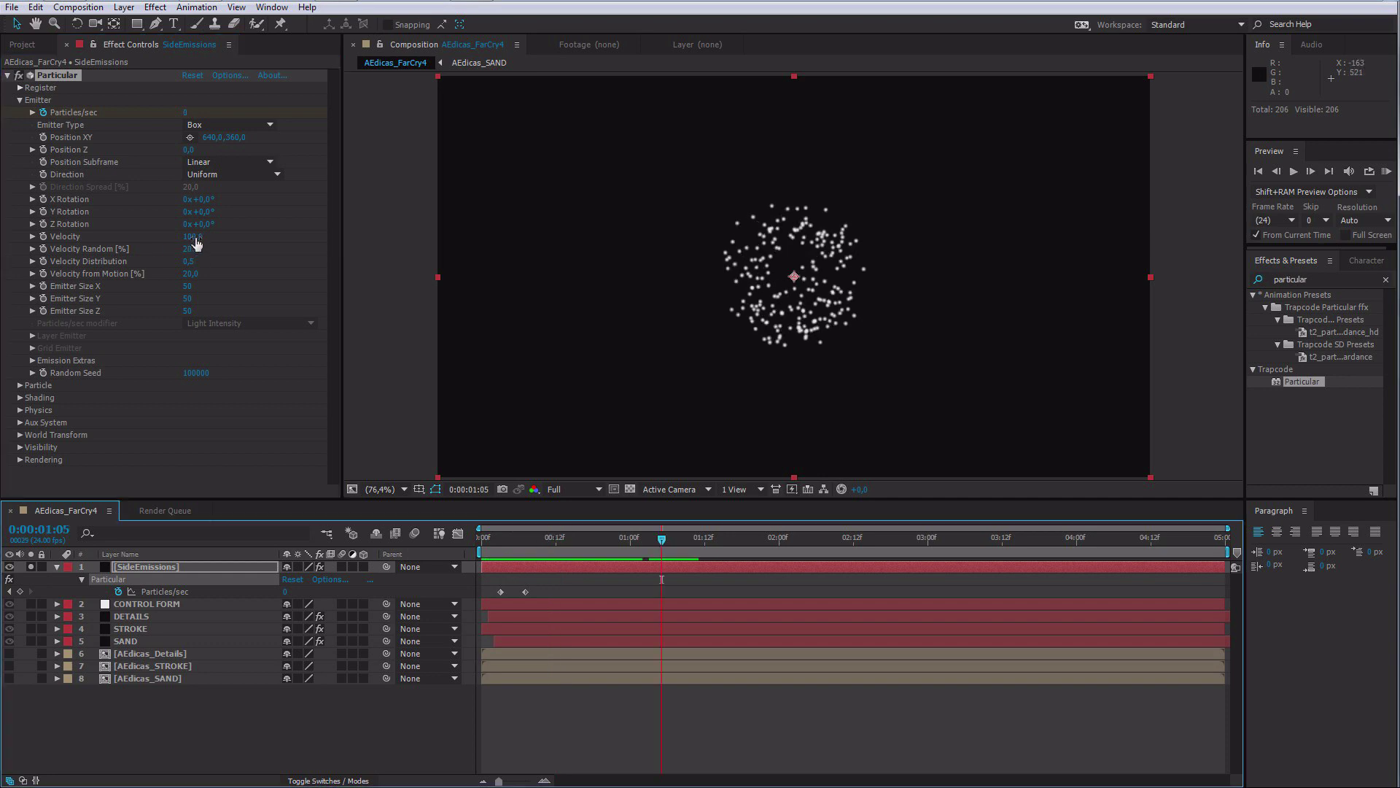
Step: Set the emitter's Velocity to 400, Velocity Random to 34% and Velocity from Motion to 100%
click(193, 237)
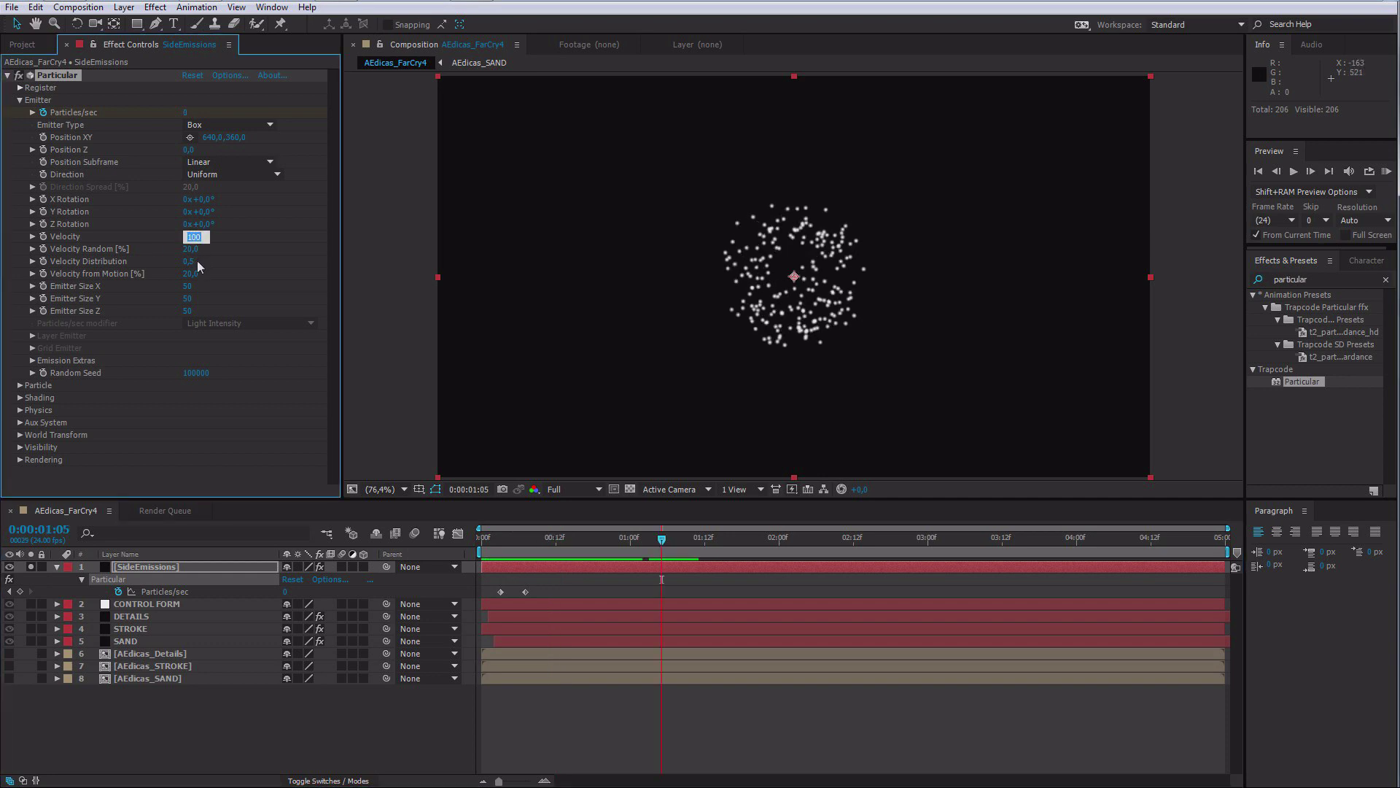
key(Return)
drag(500, 536, 591, 563)
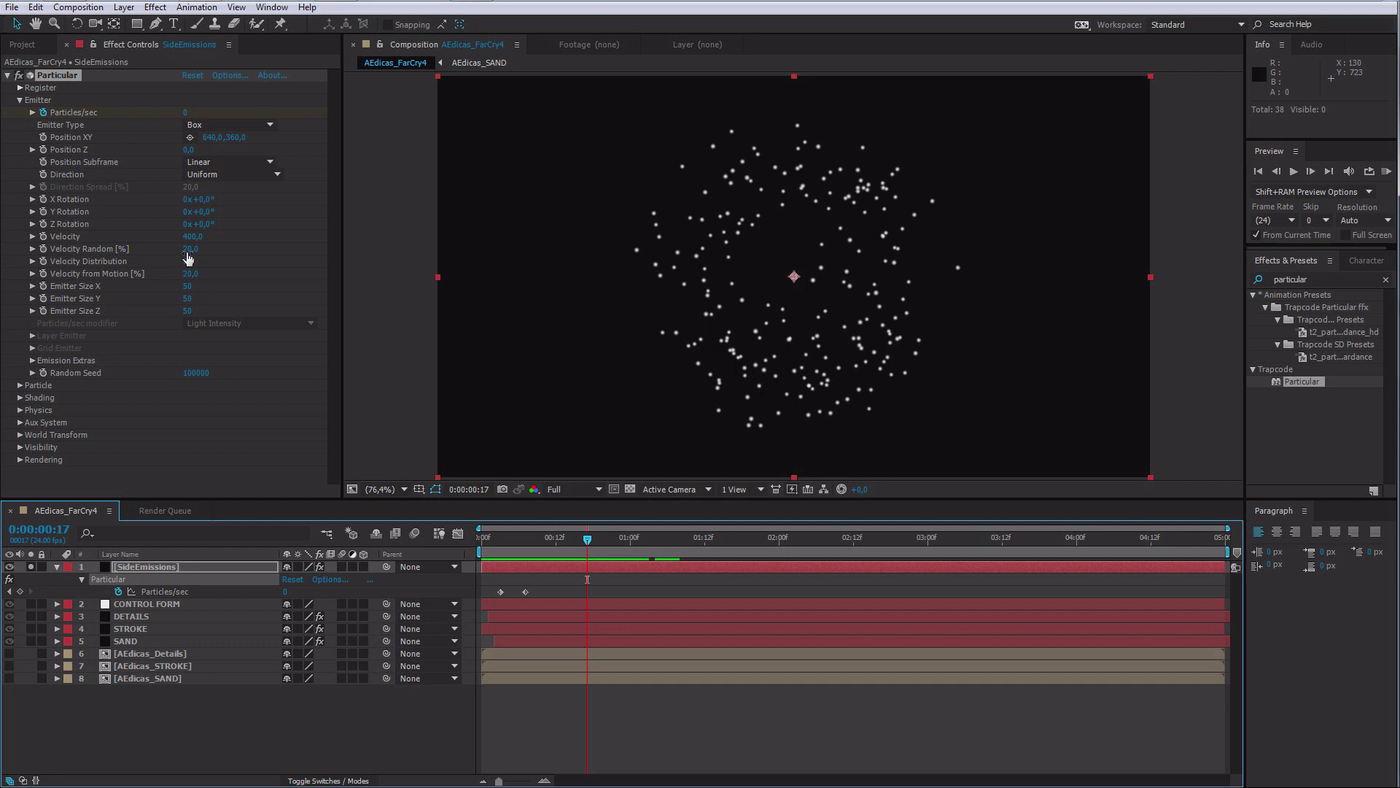
drag(188, 250, 205, 249)
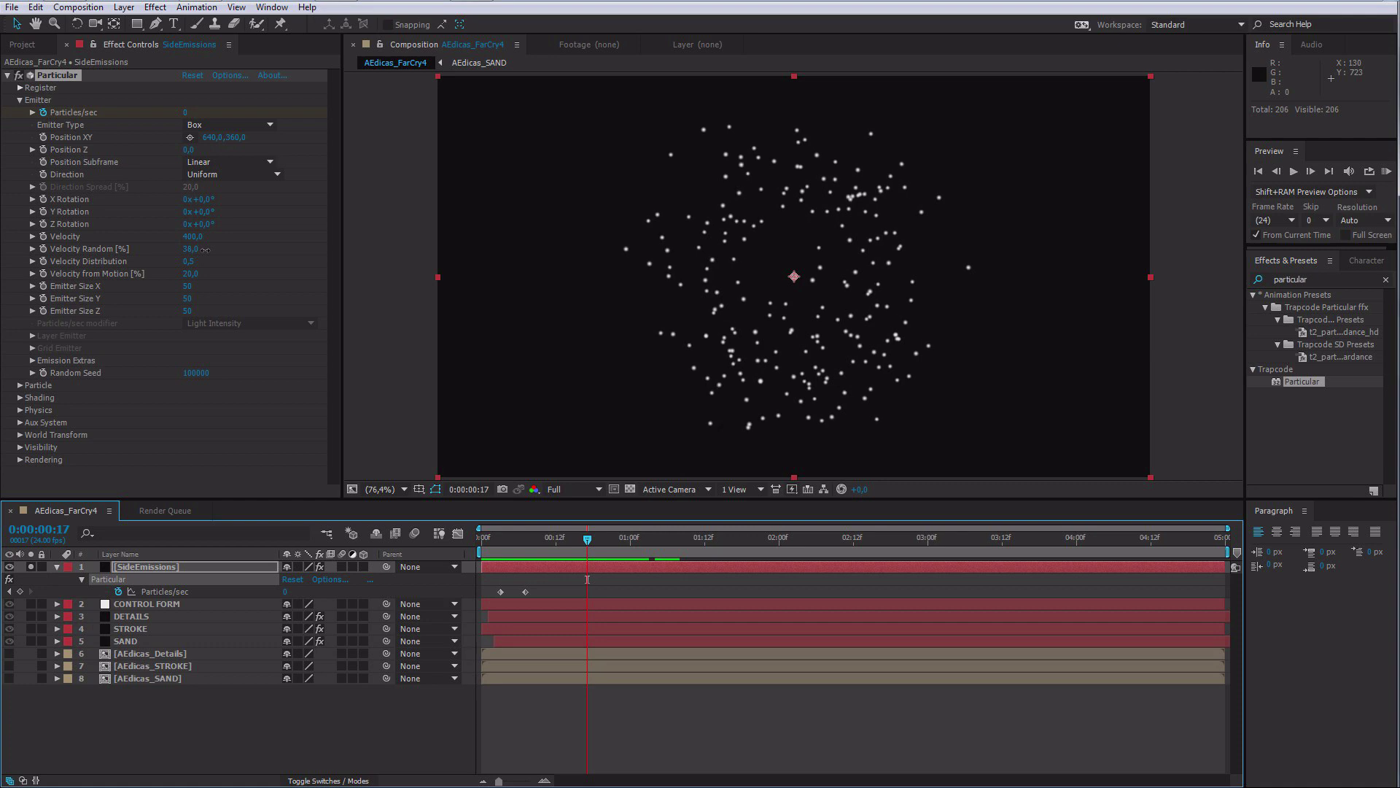
drag(207, 249, 204, 249)
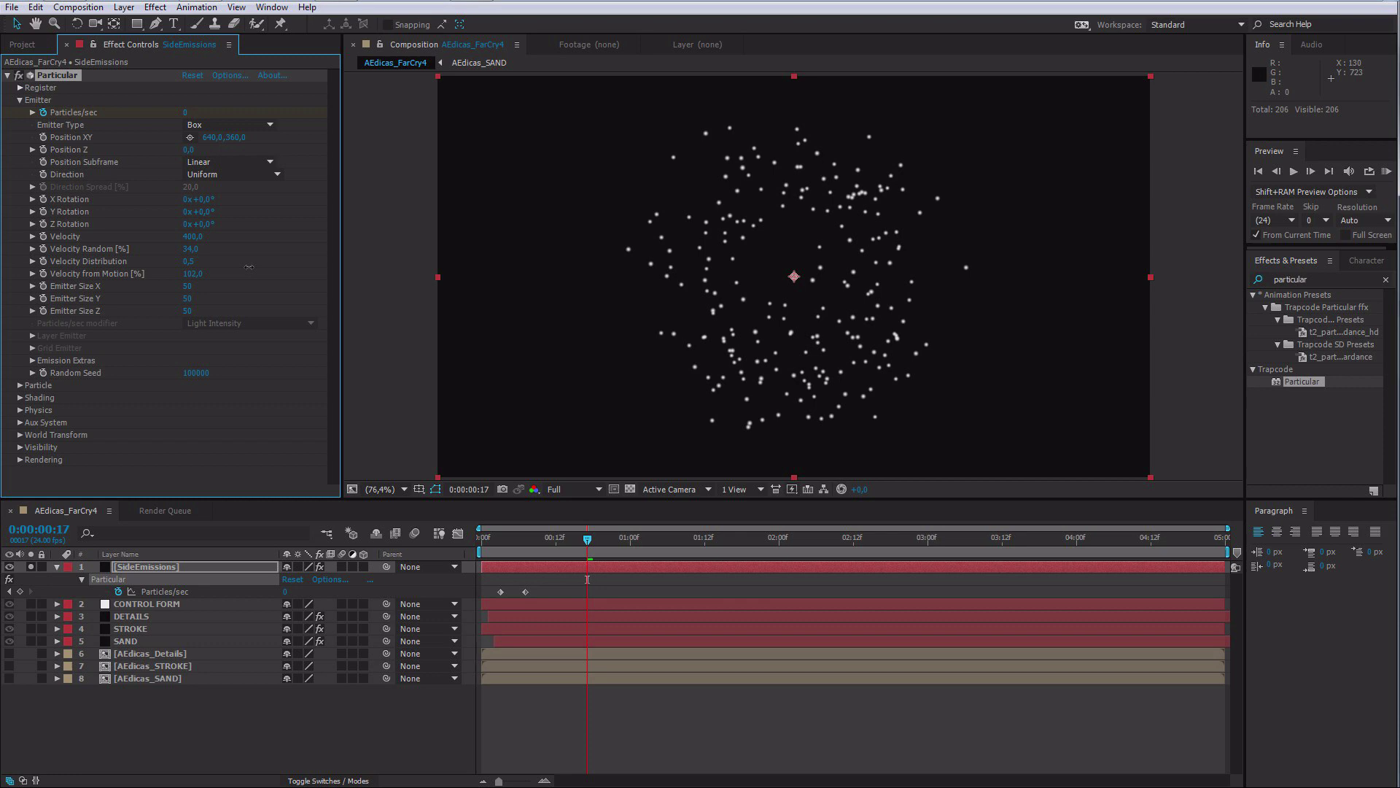
Step: Set Emitter Size X to 3 and Emitter Size Y to 1, and preview the burst
click(207, 285)
text(3)
click(227, 291)
click(188, 299)
text(1)
click(225, 299)
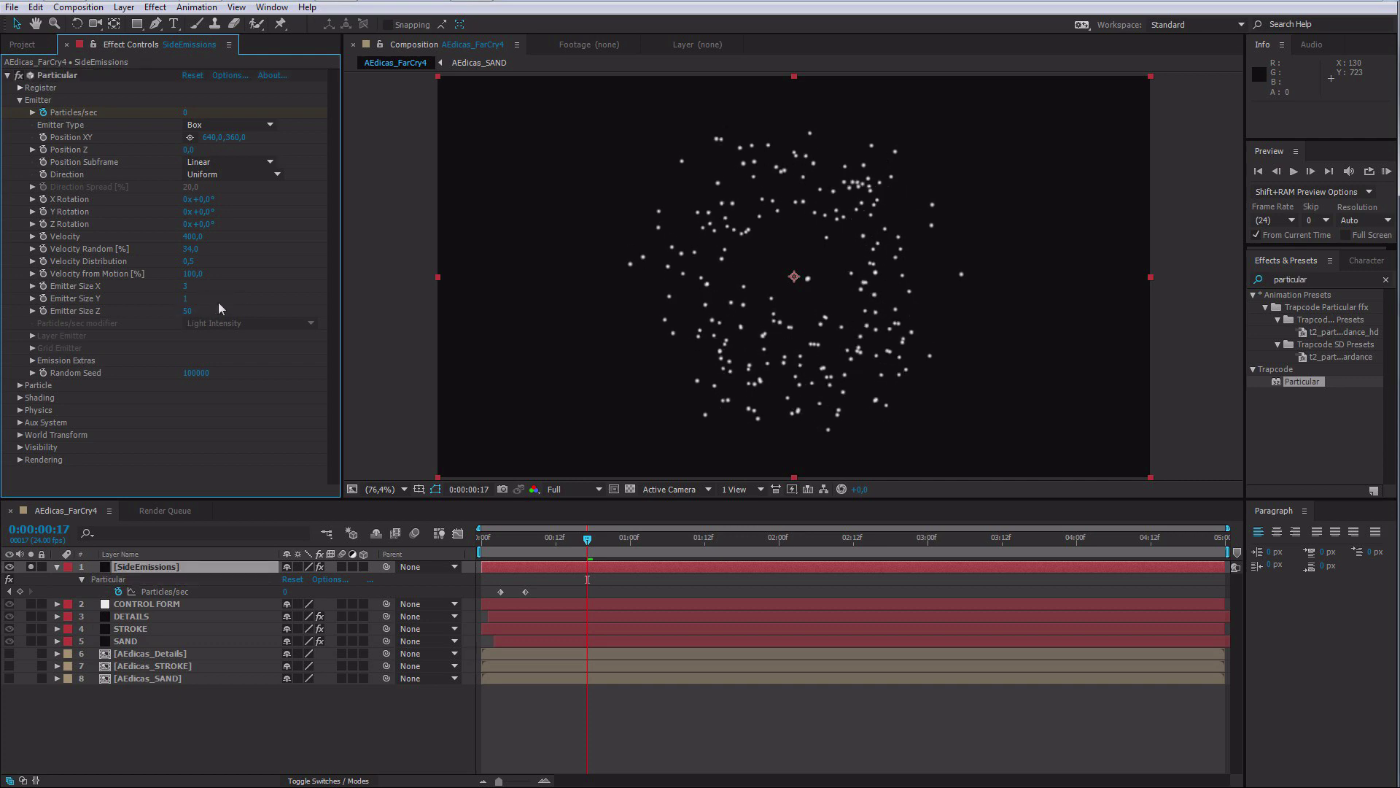
mouse_move(495, 536)
mouse_down()
mouse_move(609, 544)
mouse_move(491, 539)
mouse_up()
key(space)
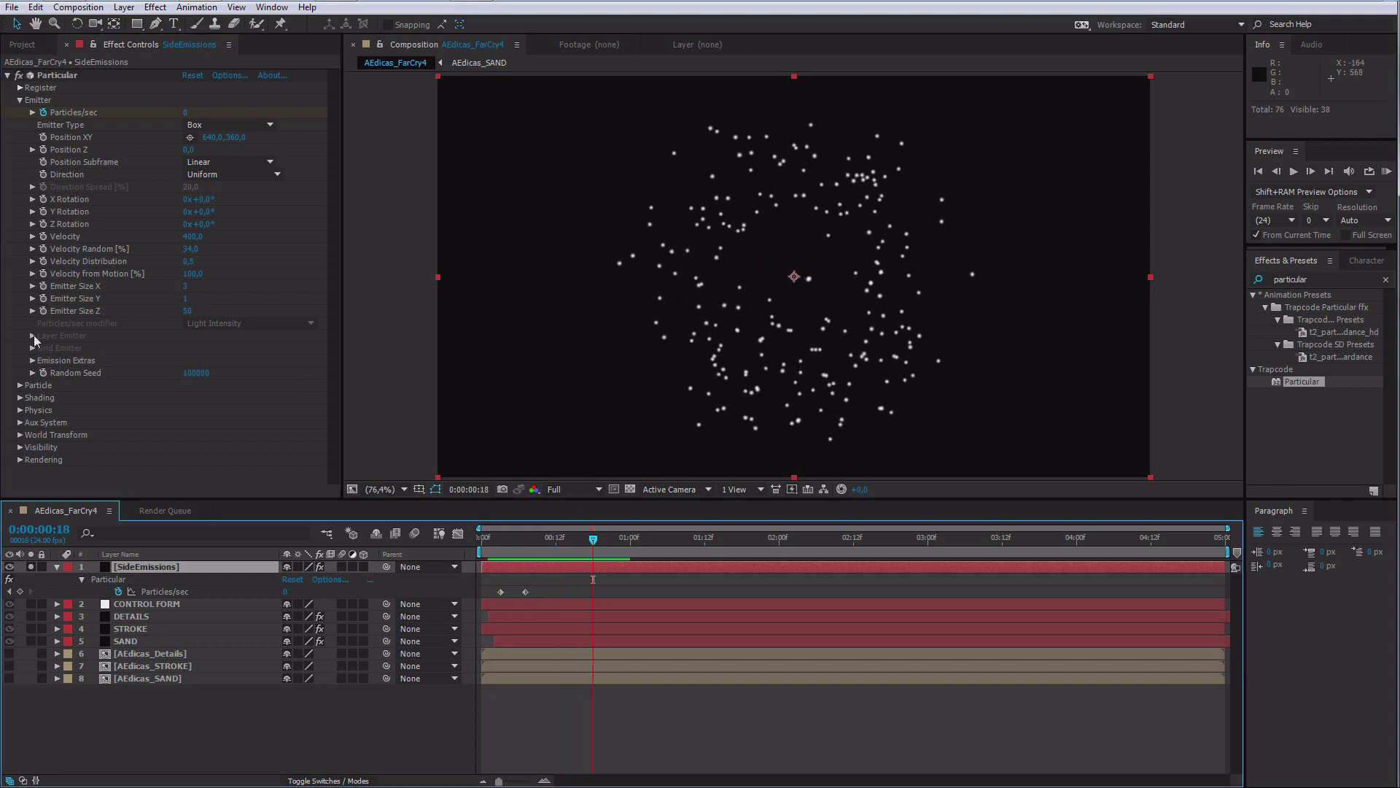
Step: Set the particle Life to 0,4 seconds and scrub through the burst to check it
click(22, 101)
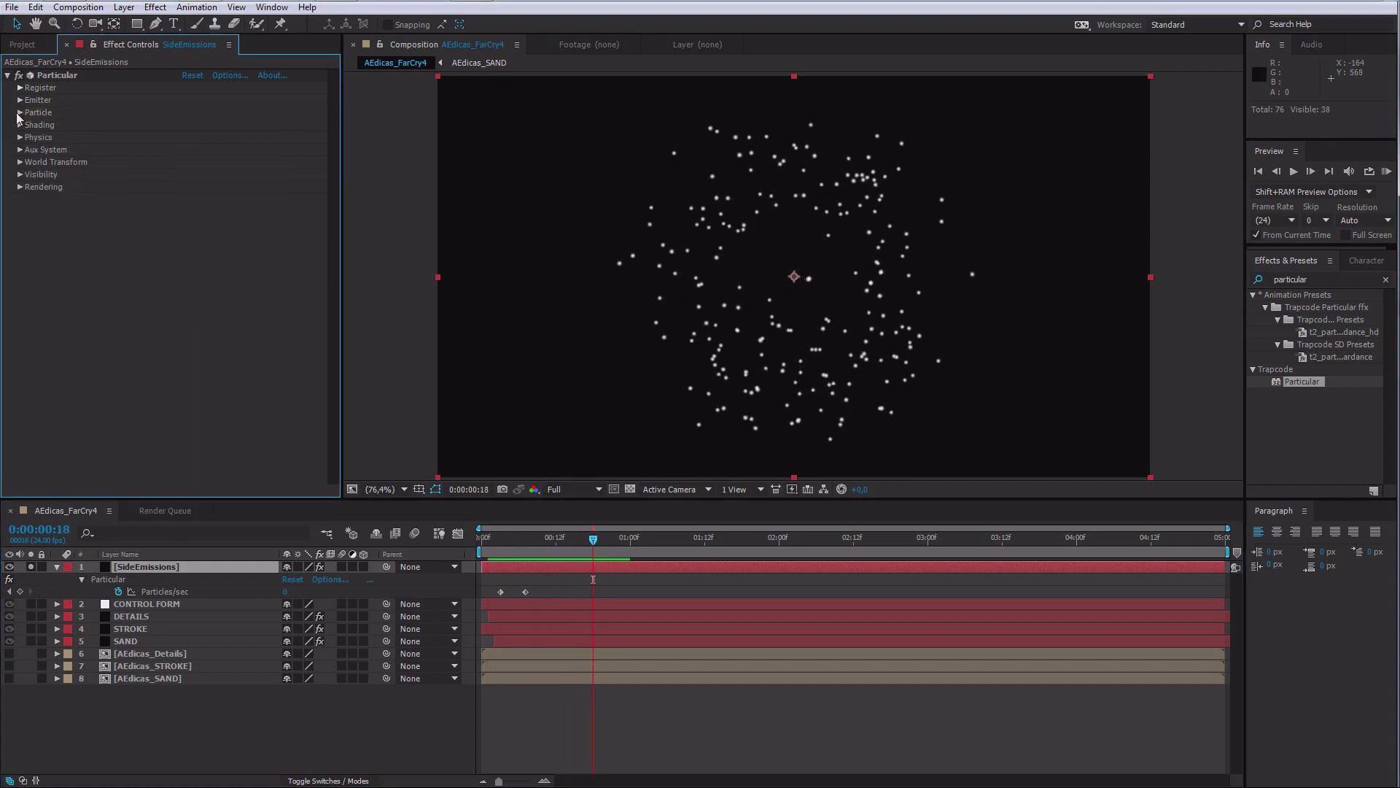
click(22, 113)
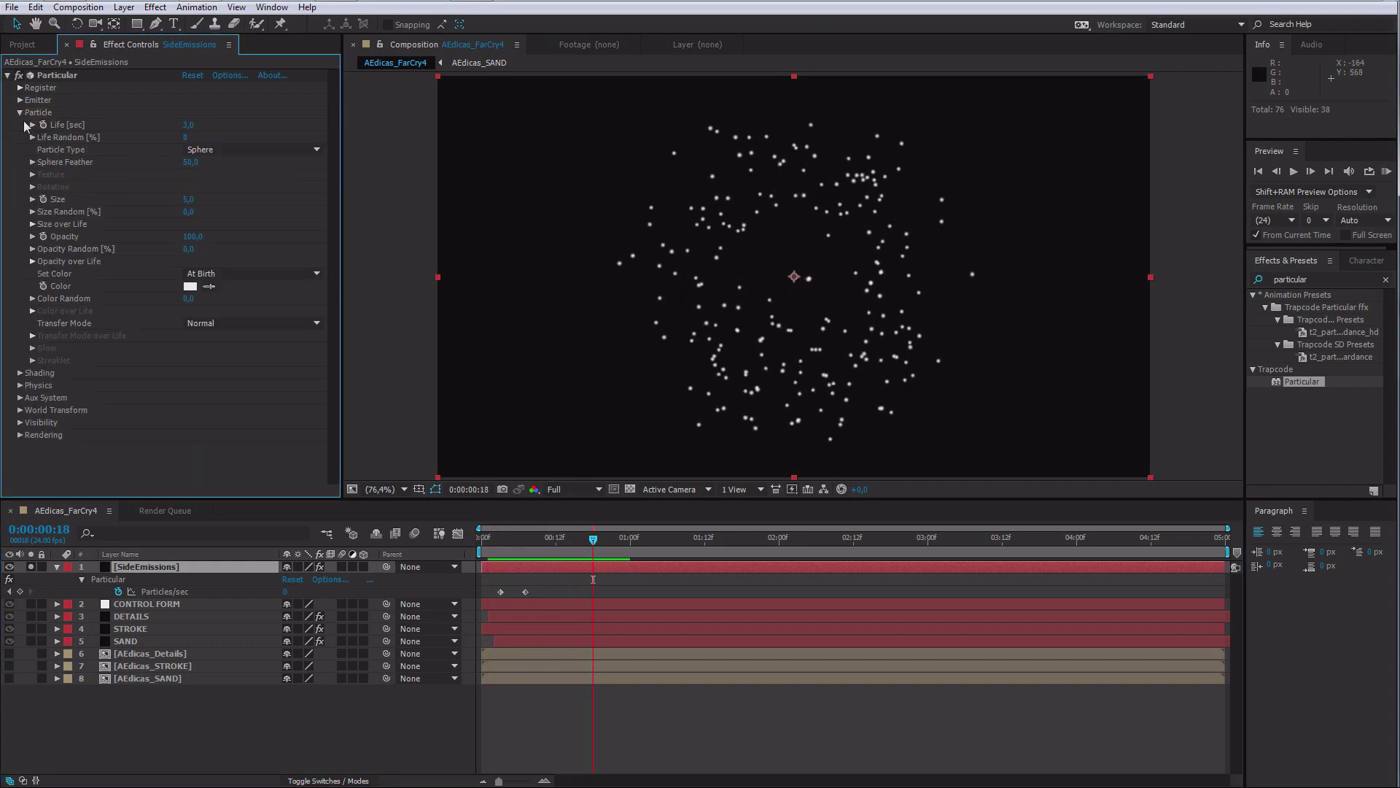
click(186, 130)
key(Return)
drag(495, 538, 537, 559)
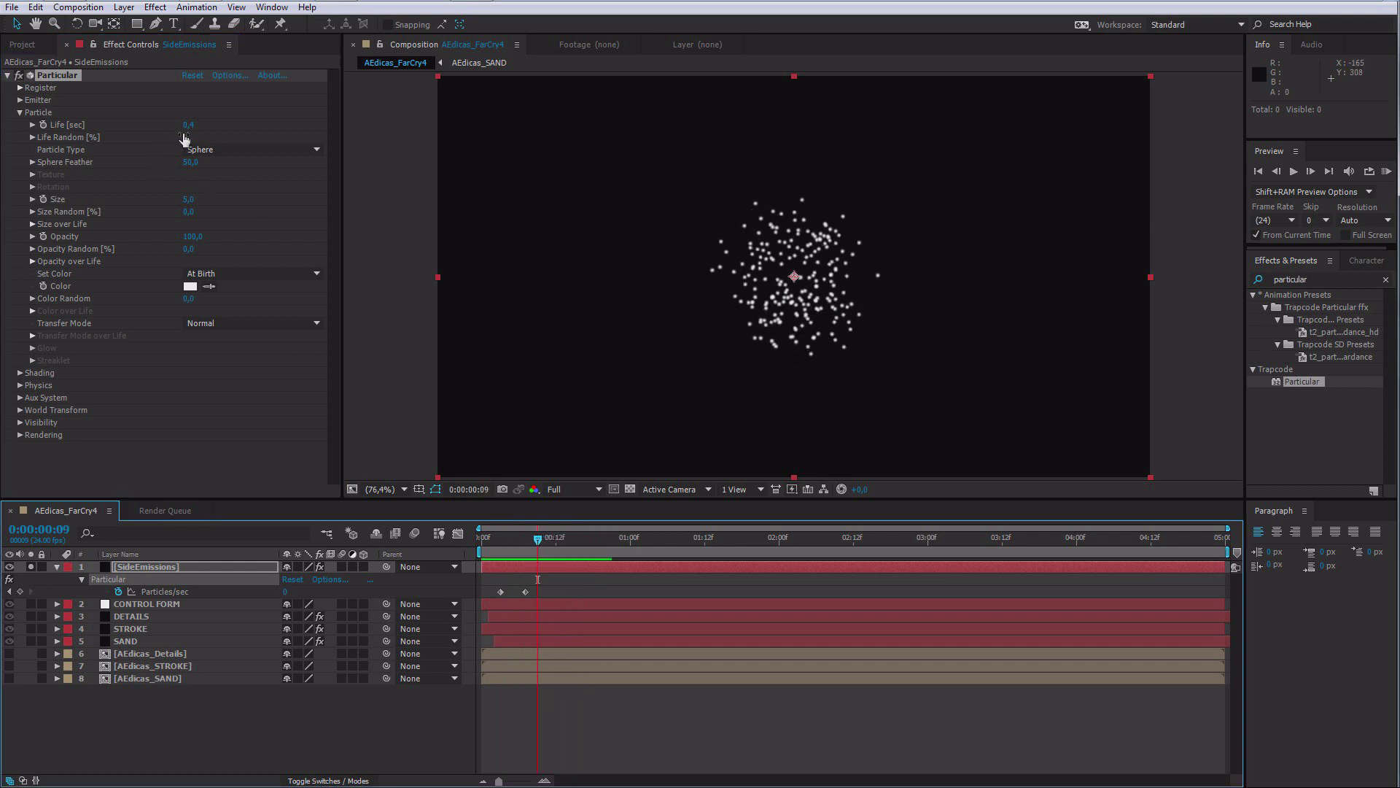
Step: Set the particle Size to 1,5
click(191, 199)
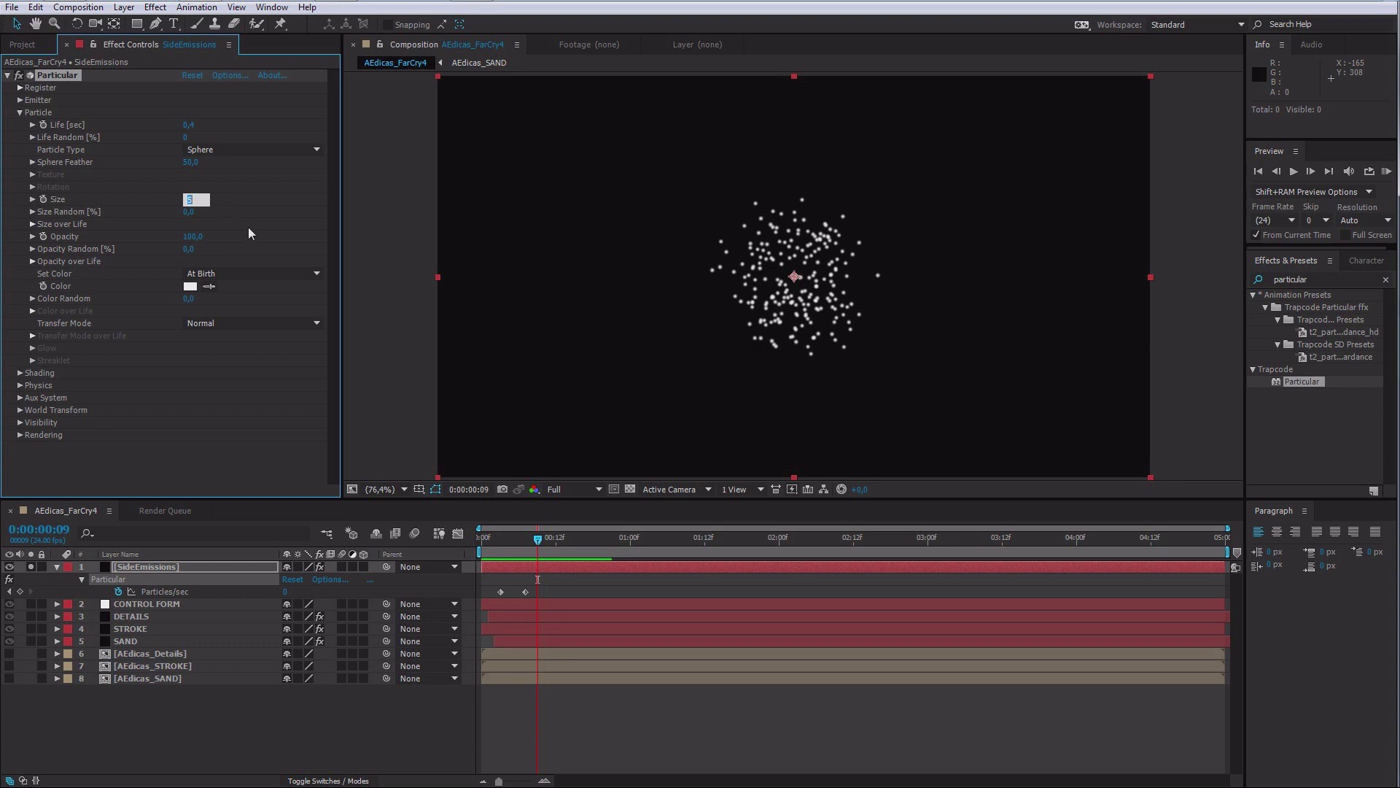
text(1)
key(Return)
click(189, 199)
text(1,5)
key(Return)
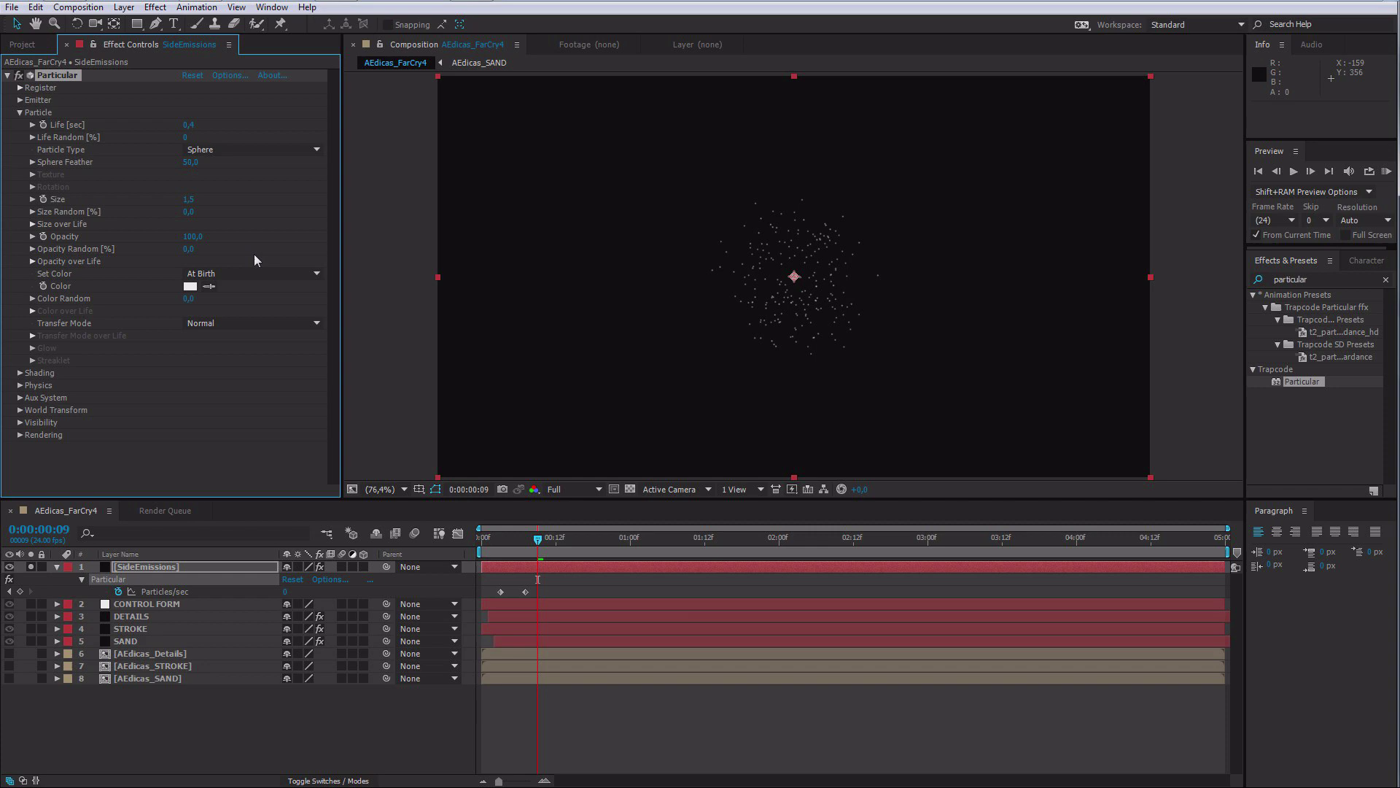
Step: Apply the linearly descending preset curve to Size over Life and scrub the burst
click(32, 224)
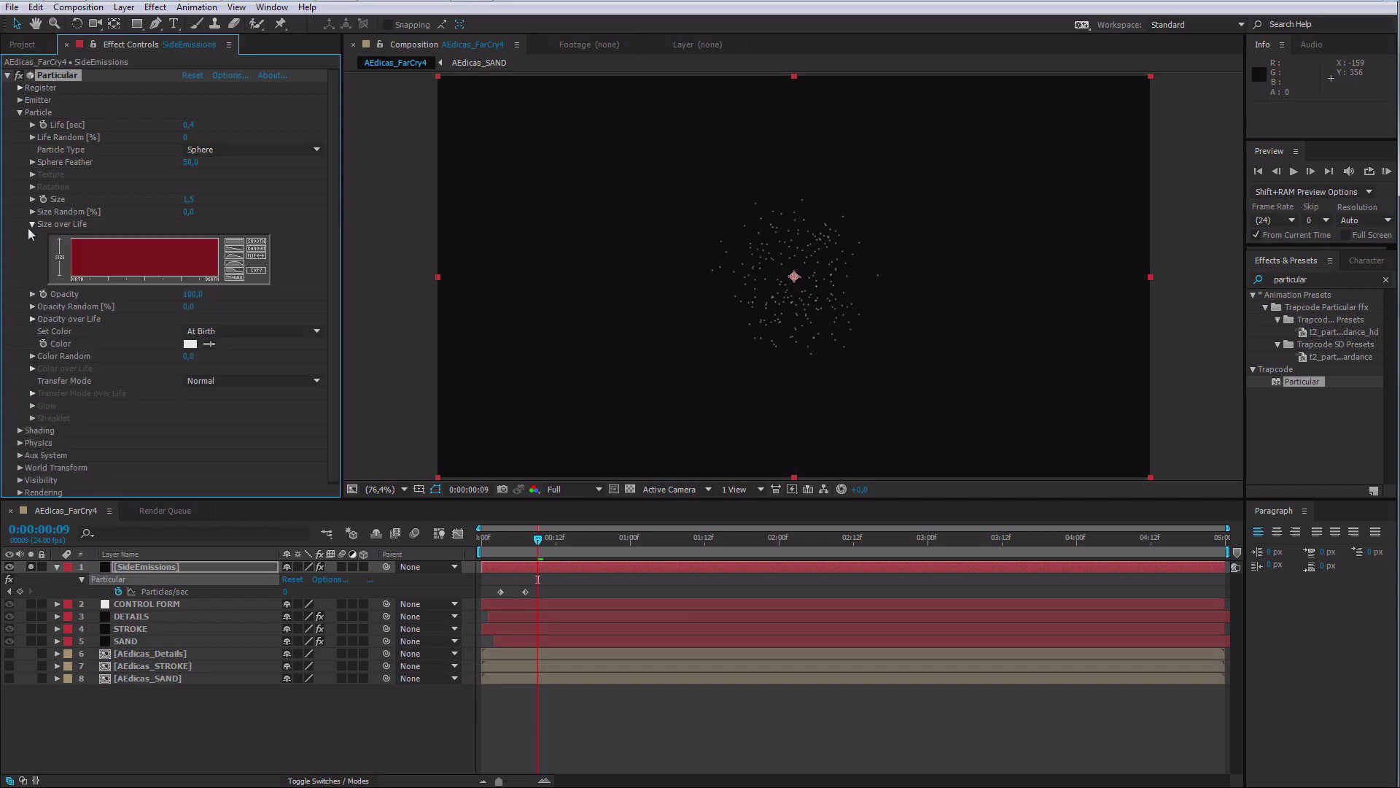
click(233, 252)
drag(490, 543, 544, 548)
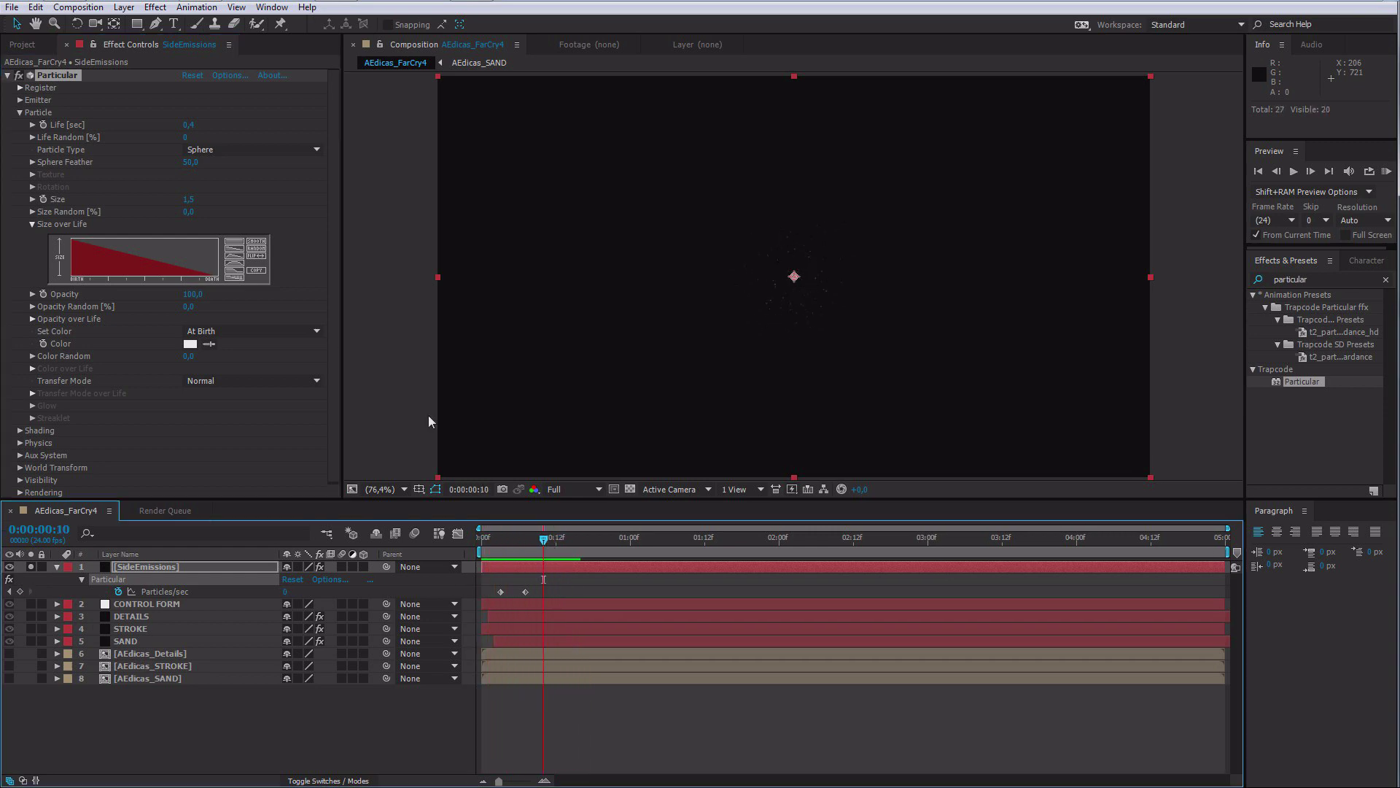
Step: Set the Physics Time Factor to 0,7 in the Physics settings and scrub the first frames
click(20, 113)
click(20, 137)
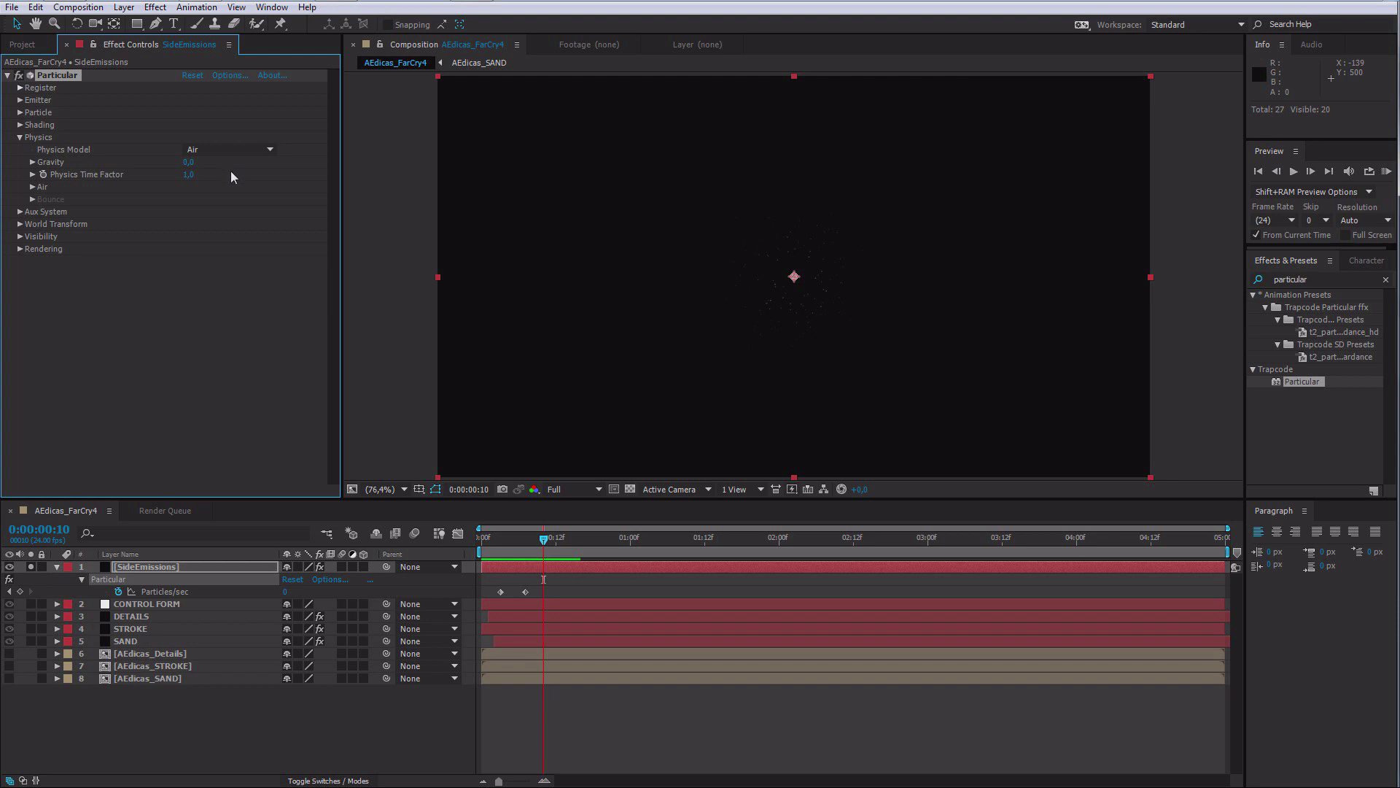
click(189, 174)
key(Return)
click(484, 543)
drag(490, 547, 519, 552)
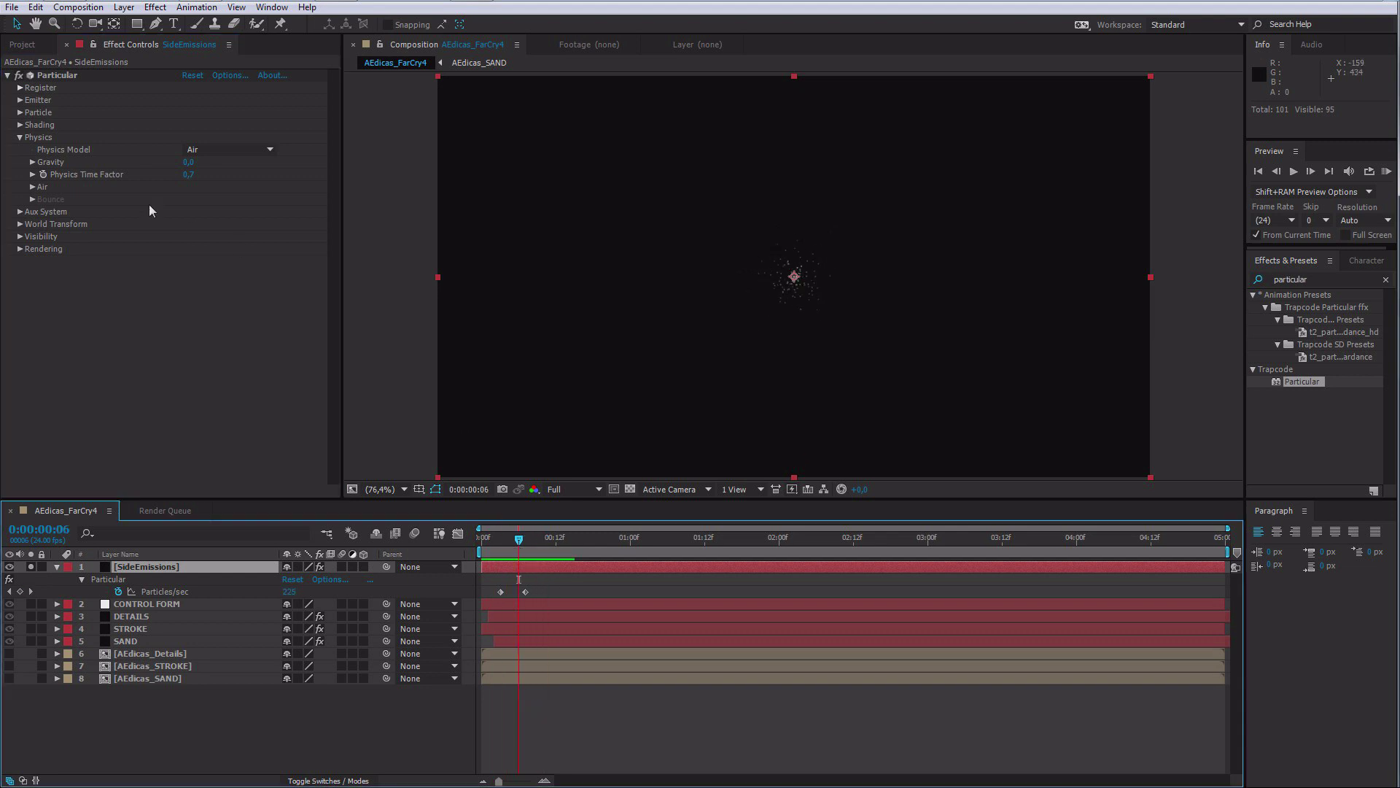
Step: Set Air Resistance to 152 in the Air physics settings and preview from the start
click(32, 186)
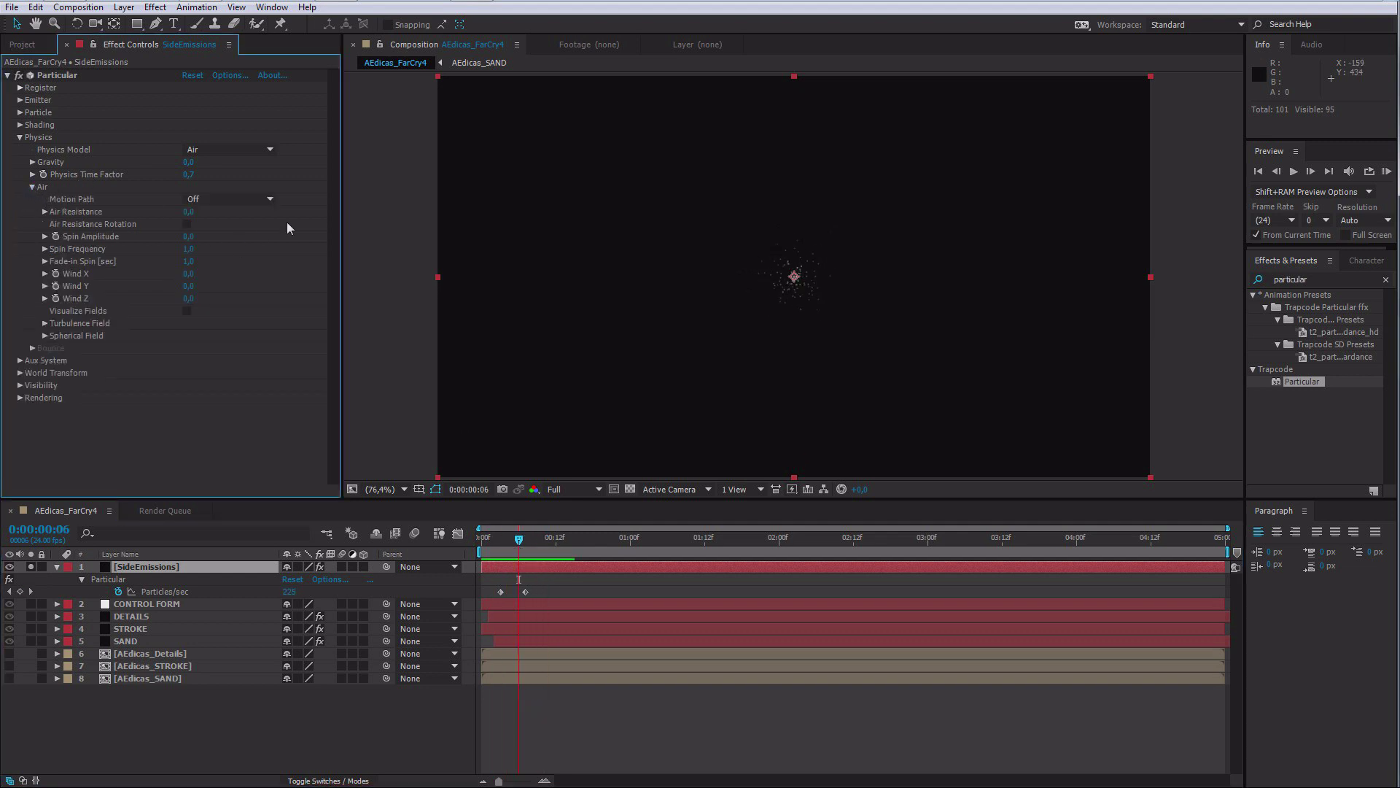
click(189, 211)
text(152)
key(Return)
click(482, 541)
mouse_move(489, 544)
mouse_down()
mouse_move(633, 550)
mouse_move(464, 553)
mouse_up()
key(space)
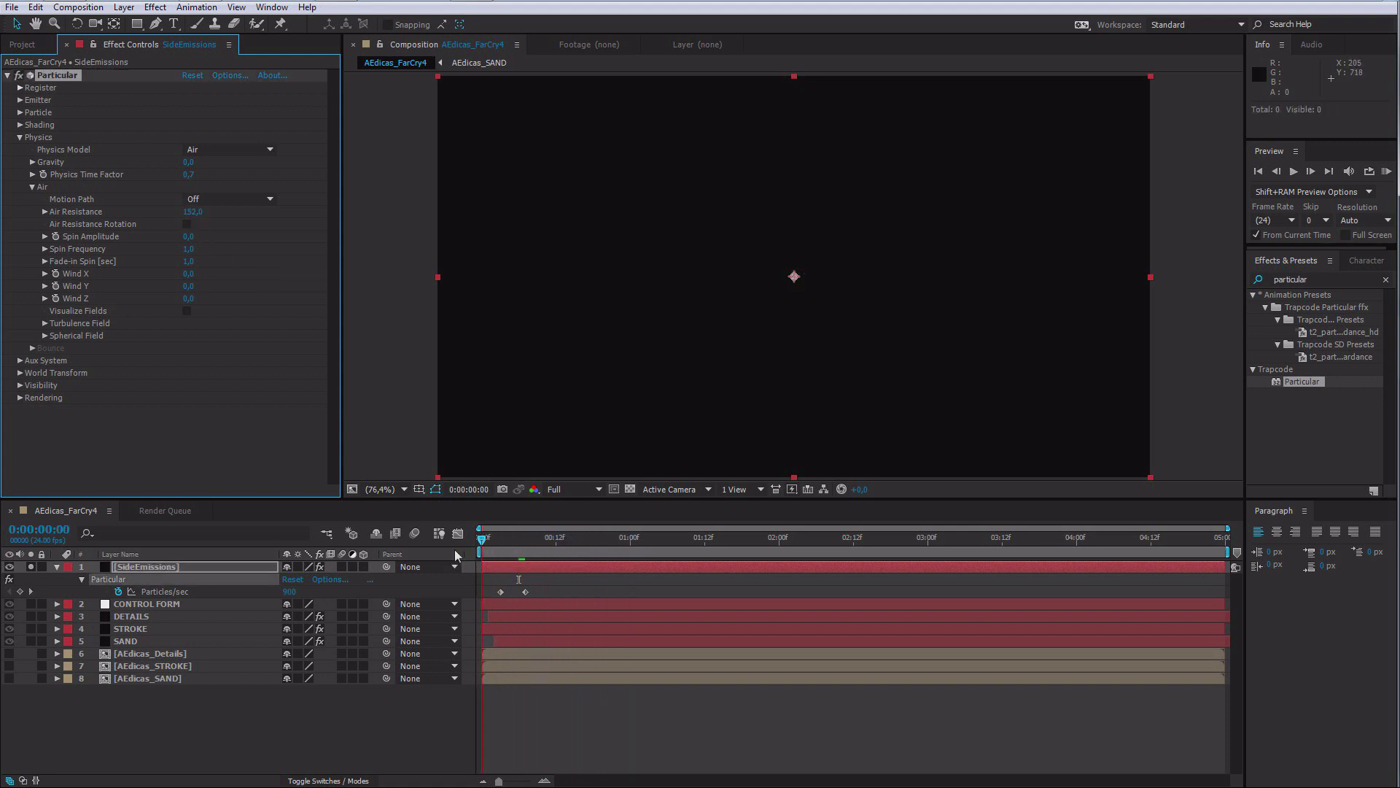
Step: Fine-tune Air Resistance, raise Wind X to over 500 and give Wind Y a small positive value
drag(191, 212, 176, 214)
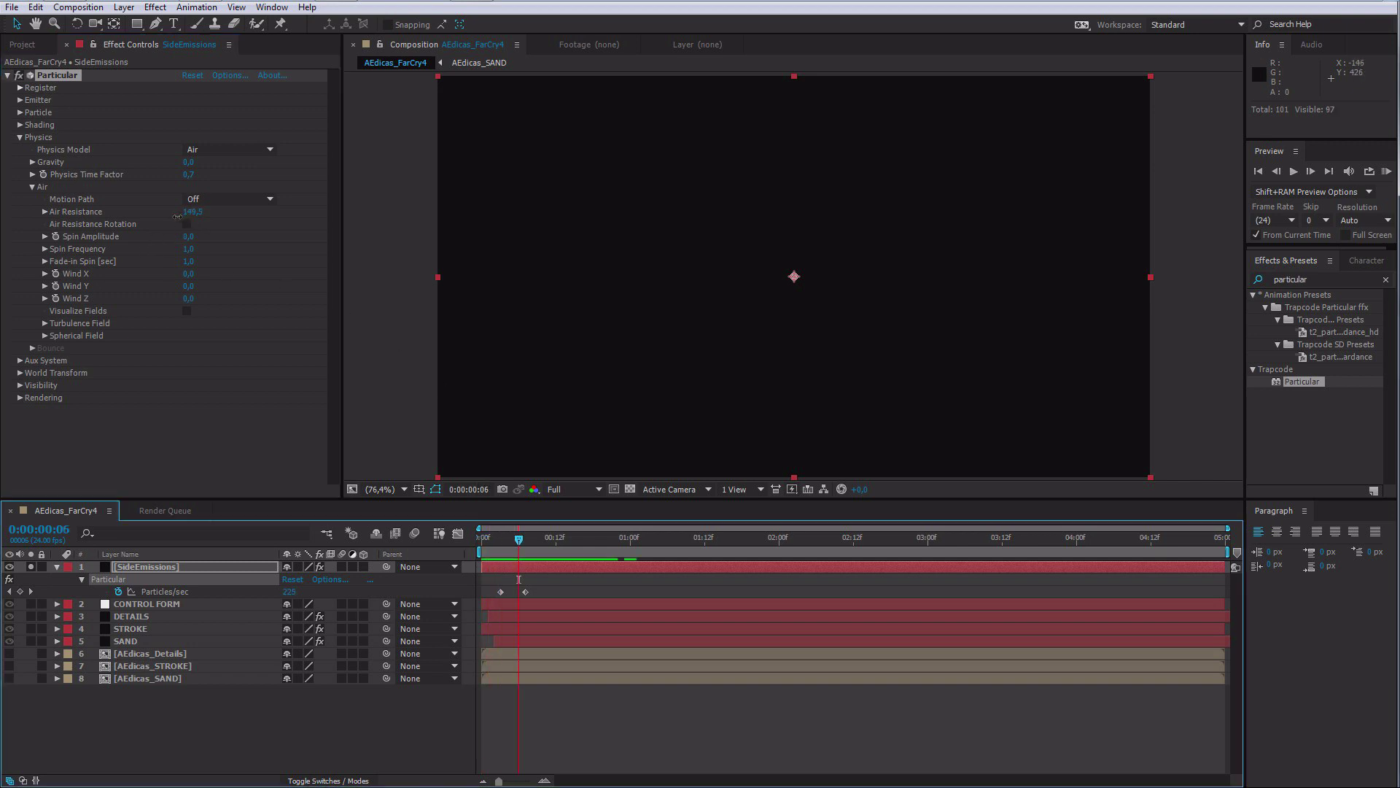
drag(181, 216, 193, 241)
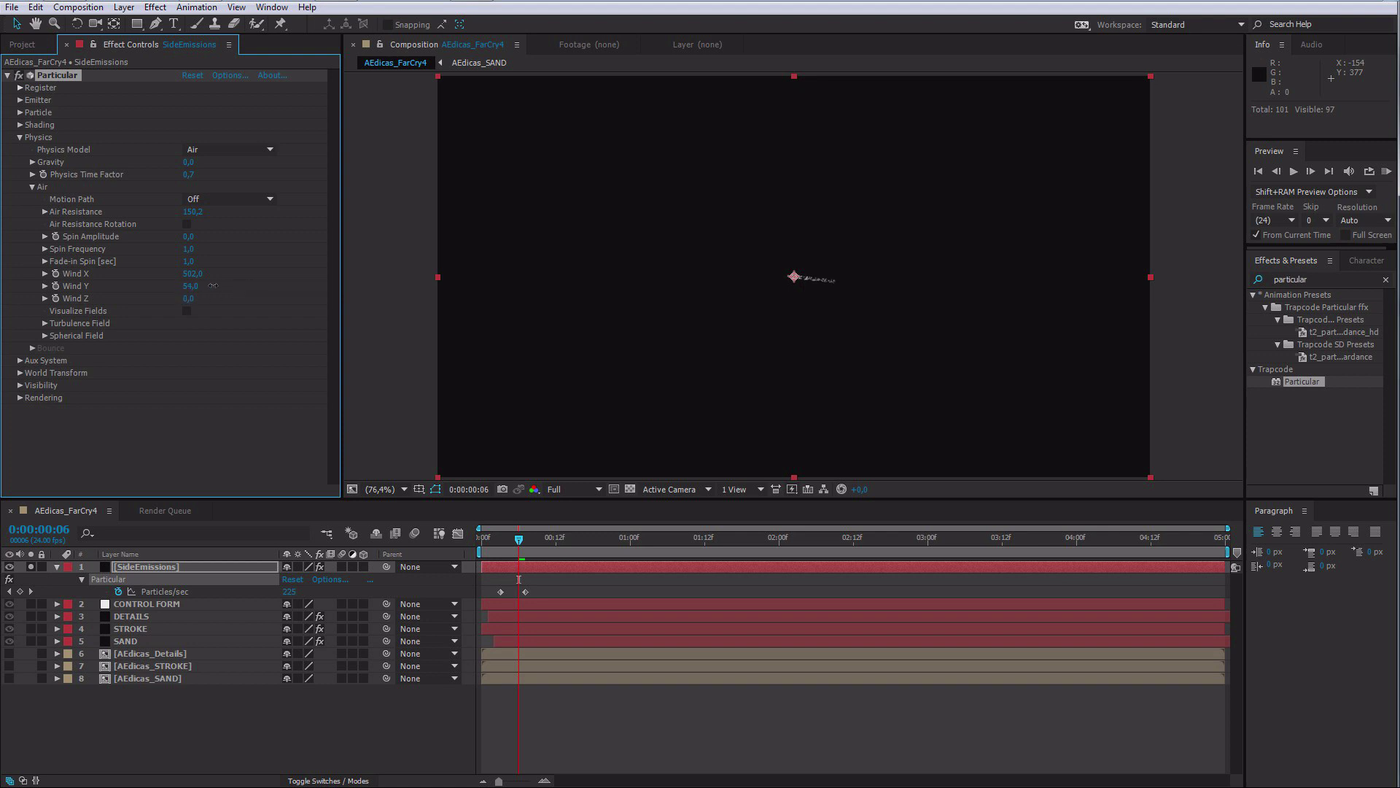
drag(265, 278, 157, 291)
Step: Set Spin Amplitude to 132 and Spin Frequency to about 13,8, and scrub the particles
drag(194, 236, 239, 233)
drag(235, 232, 213, 246)
drag(516, 538, 581, 543)
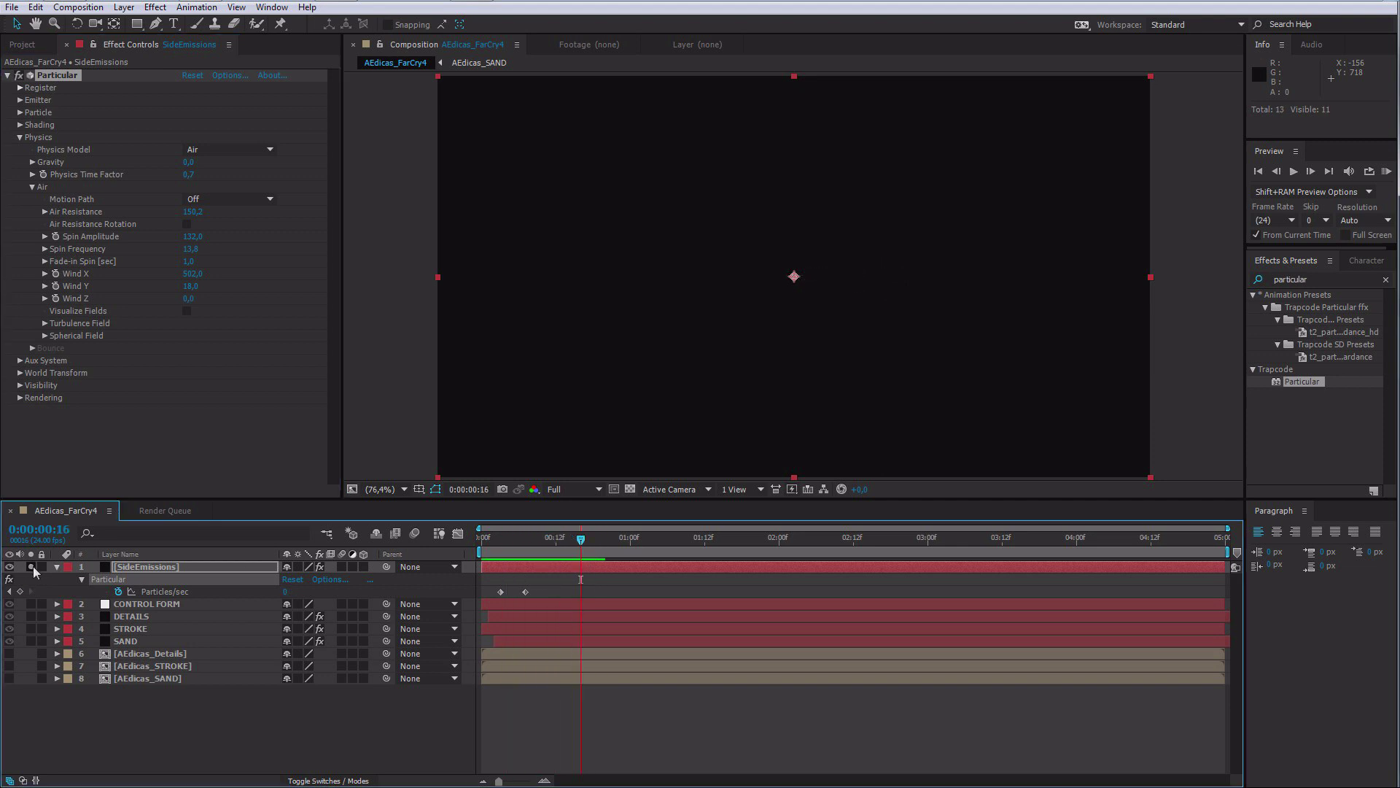
Step: Turn off solo for the SideEmissions layer and move its emitter to the upper edge of the letter E
click(168, 570)
drag(571, 547, 679, 543)
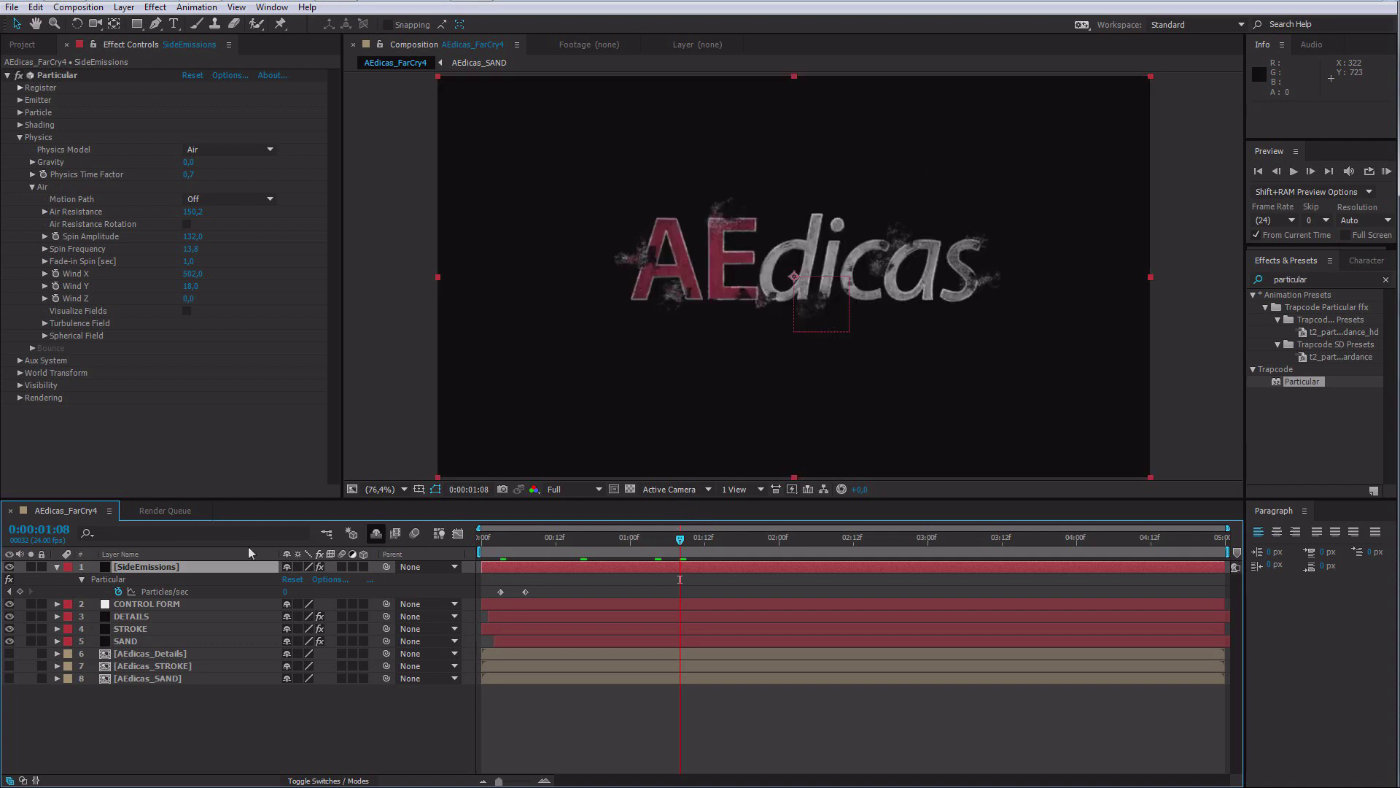
click(66, 76)
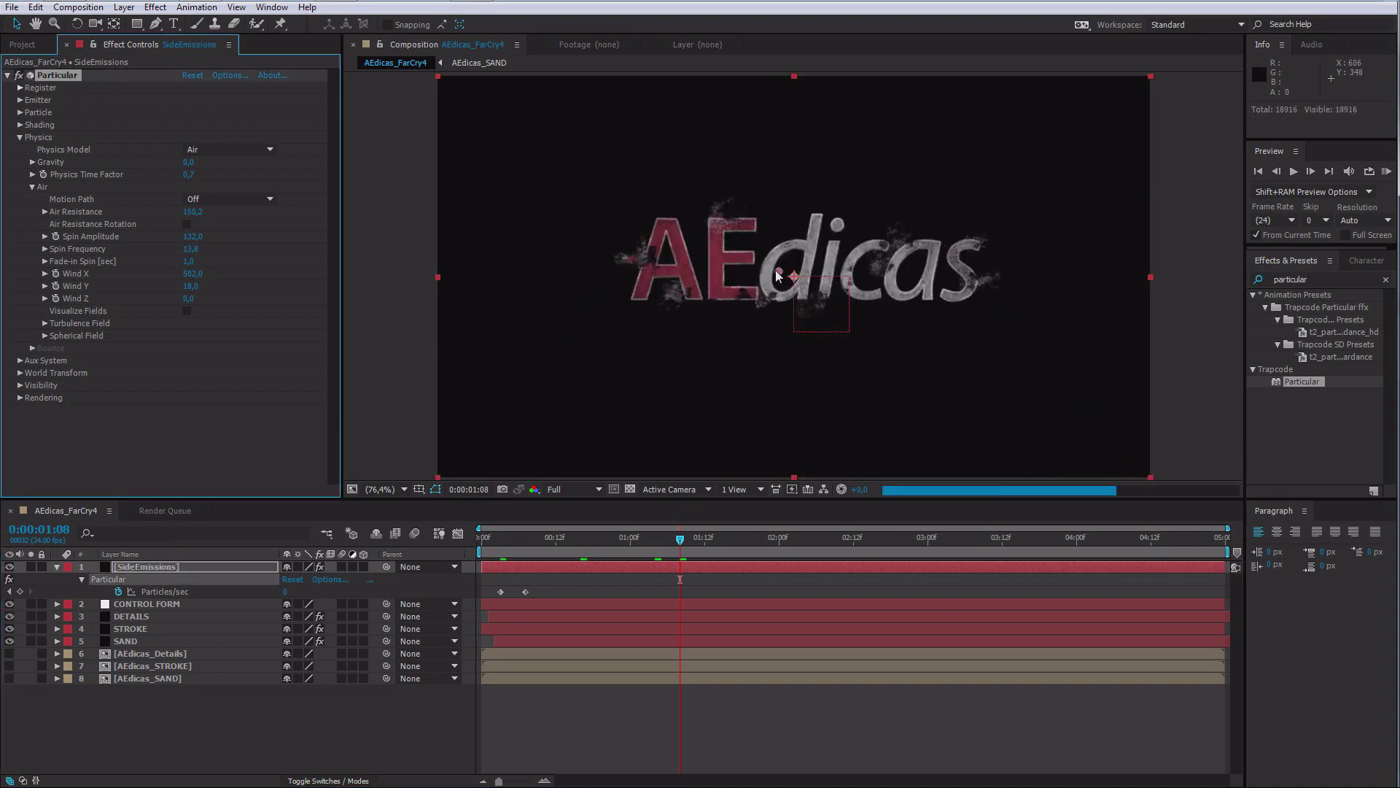
drag(775, 272, 729, 218)
Step: Shift the SideEmissions layer in time to start at about 0:00:00:19 and scrub across the new timing
click(518, 541)
drag(518, 541, 649, 571)
drag(566, 541, 642, 569)
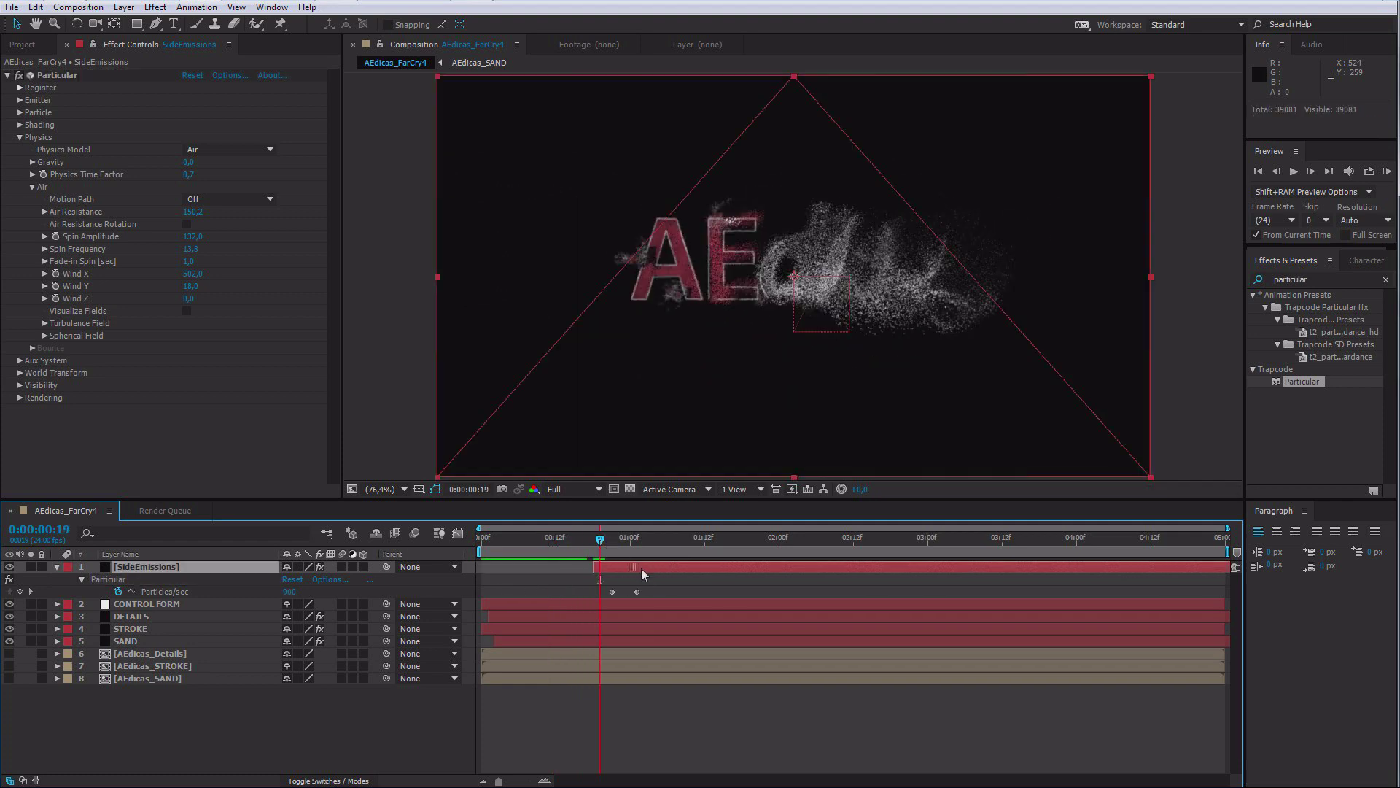
click(618, 546)
drag(618, 546, 637, 547)
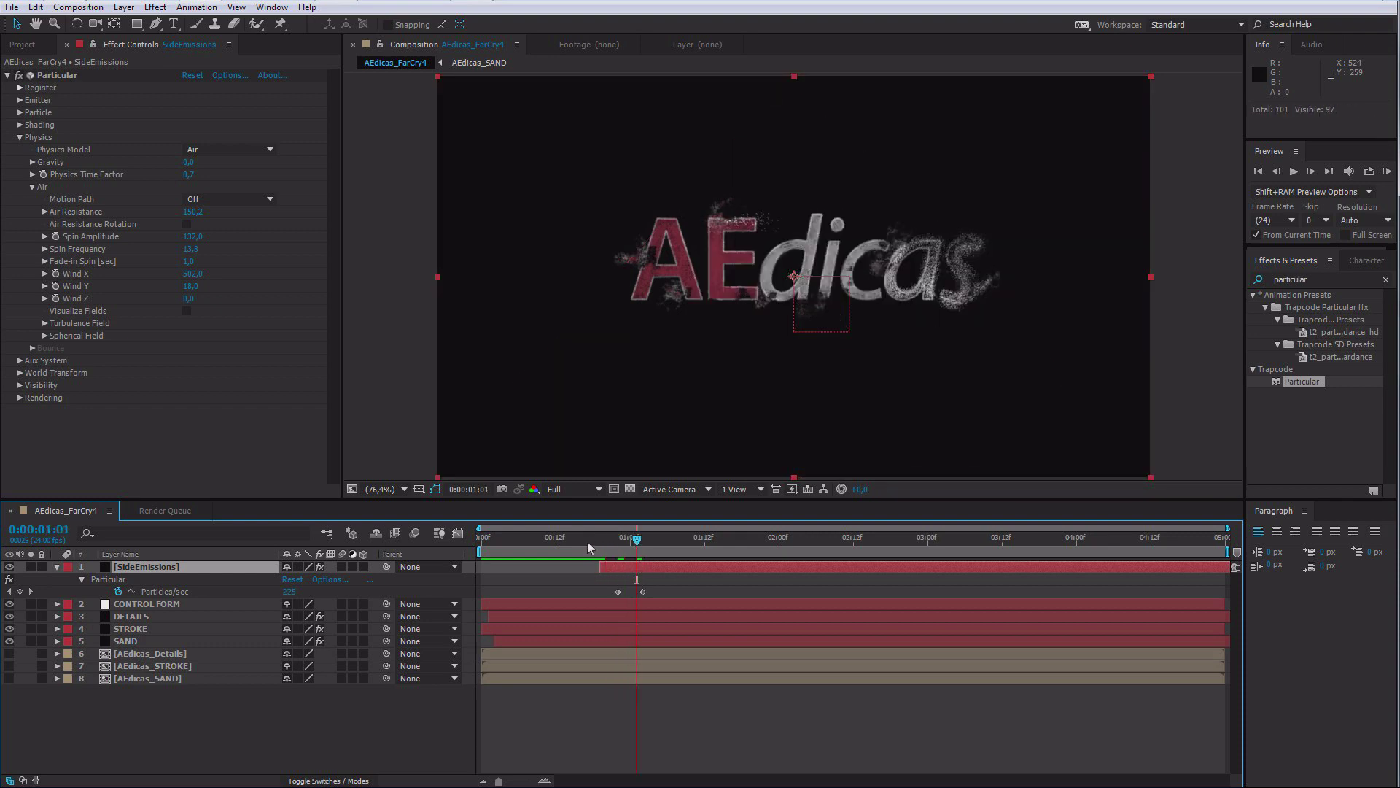
Step: Reduce the SideEmissions layer's Opacity to 60%
key(t)
click(290, 579)
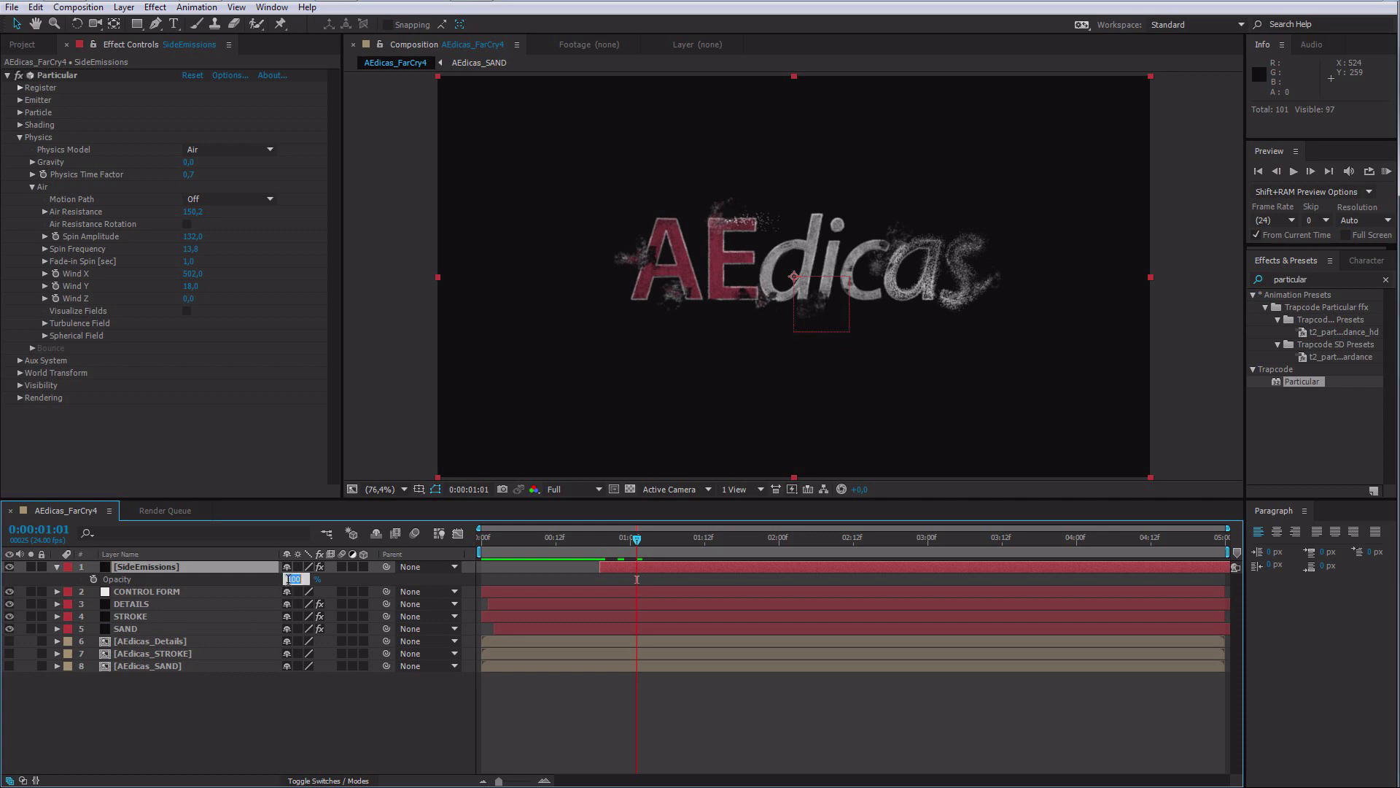
text(70)
key(Return)
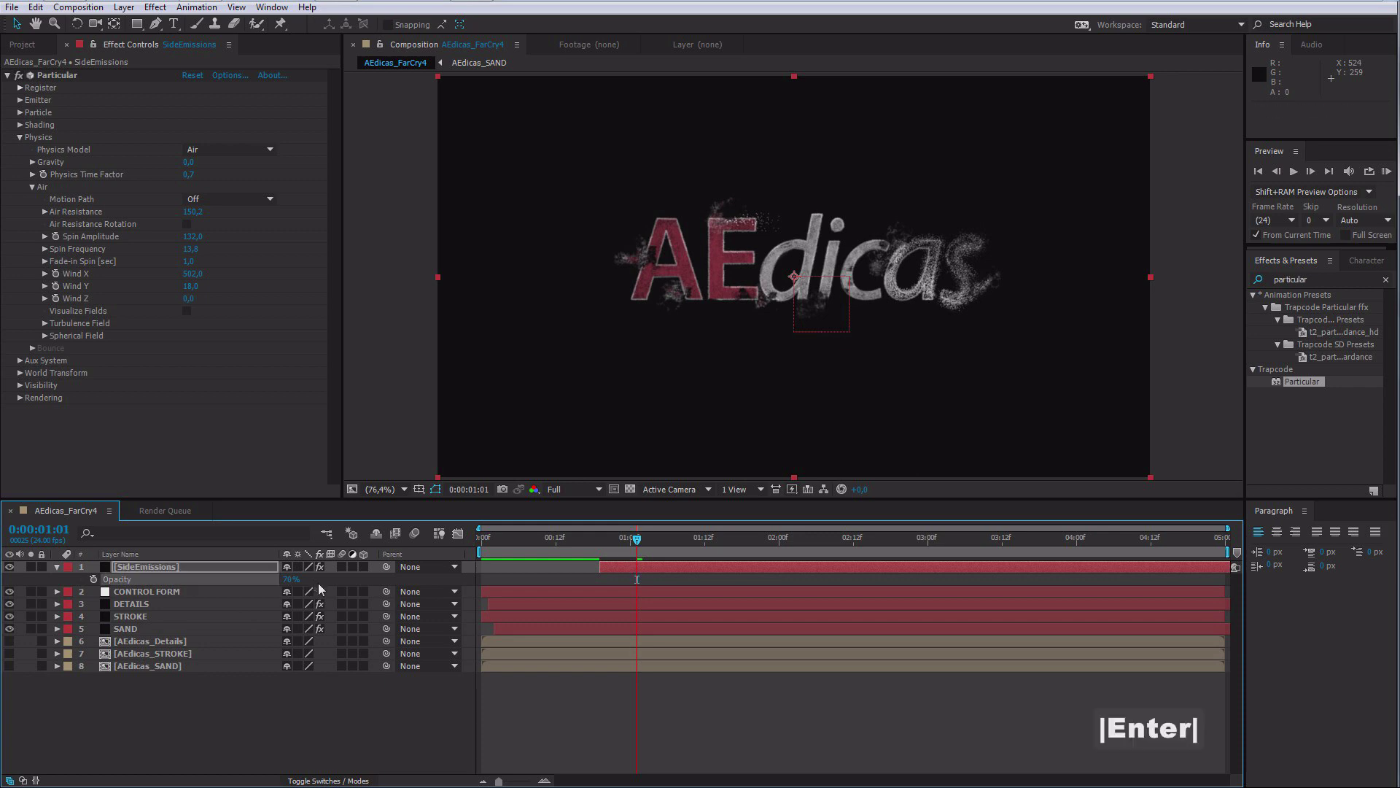
click(290, 579)
text(60)
key(Return)
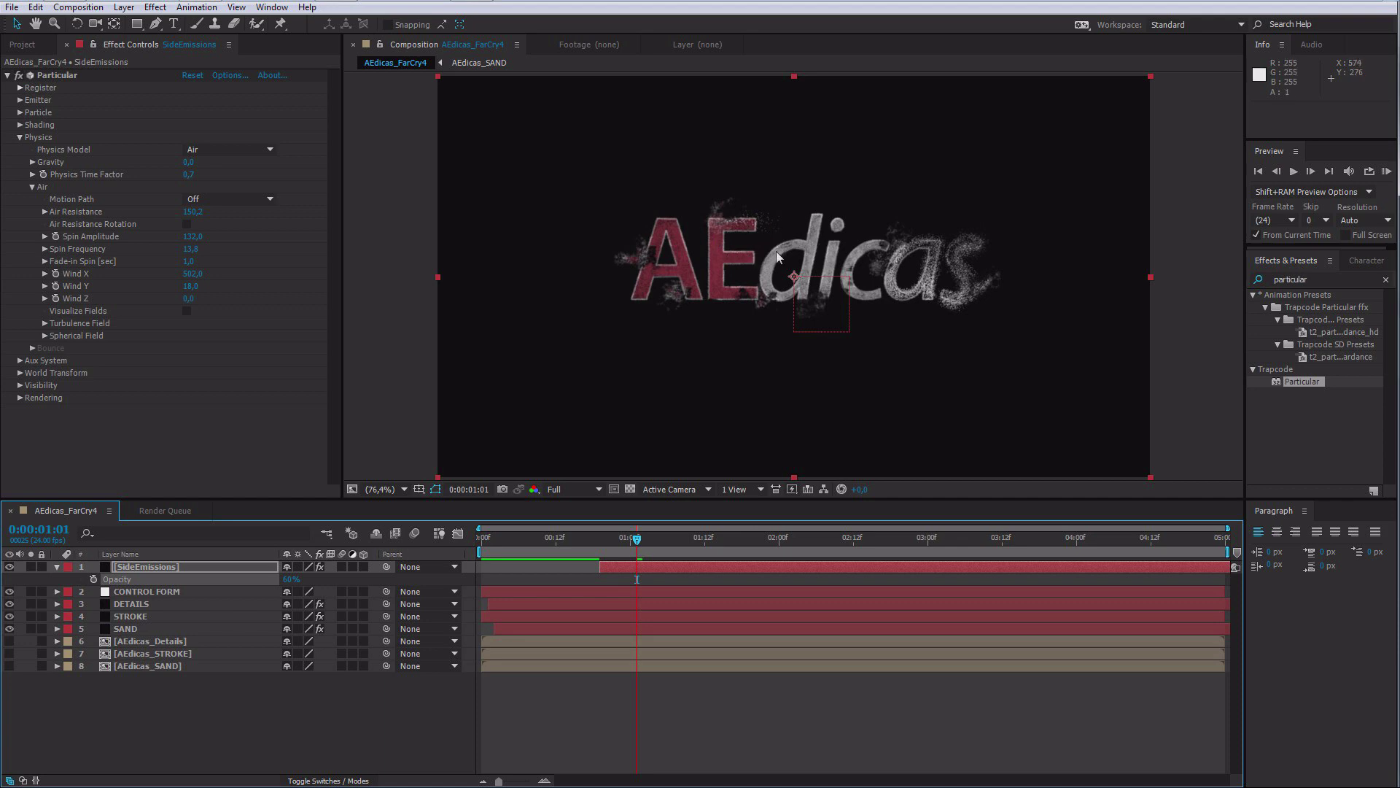
Step: Set the SideEmissions layer's Wind Y to -94, shift its emitter slightly along the E's upper edge, and scrub the result
mouse_move(640, 545)
mouse_down()
mouse_move(697, 544)
mouse_move(641, 546)
mouse_up()
drag(180, 286, 144, 291)
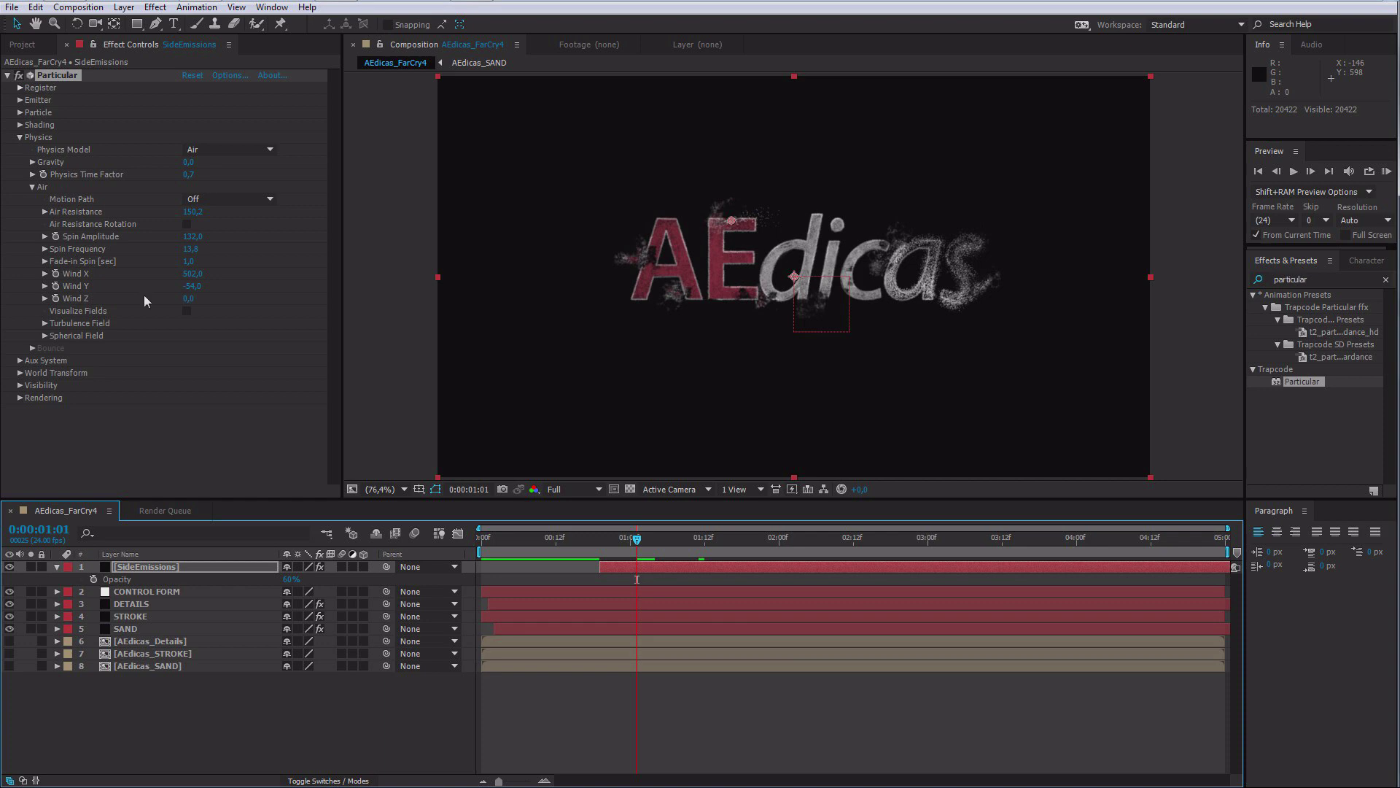
drag(734, 220, 738, 220)
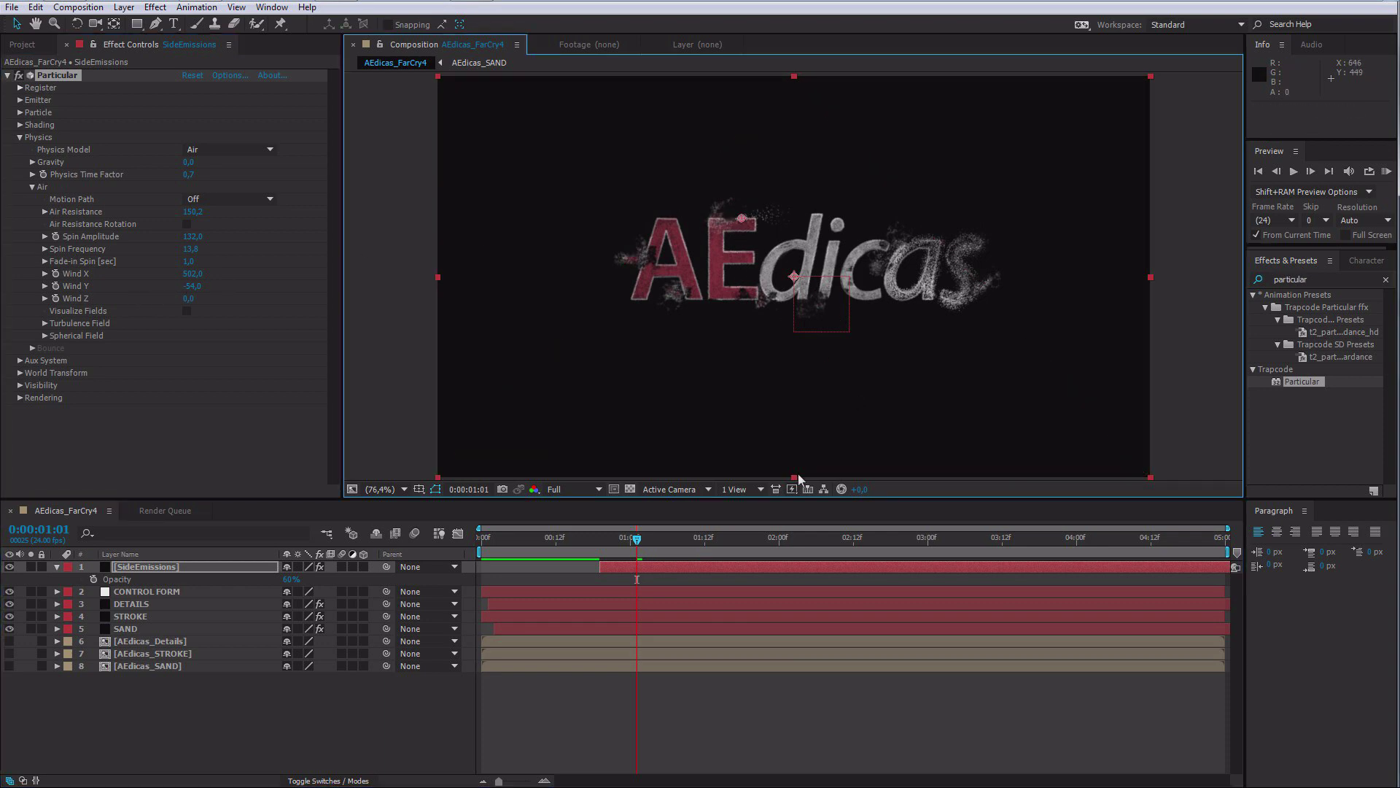
drag(604, 540, 779, 541)
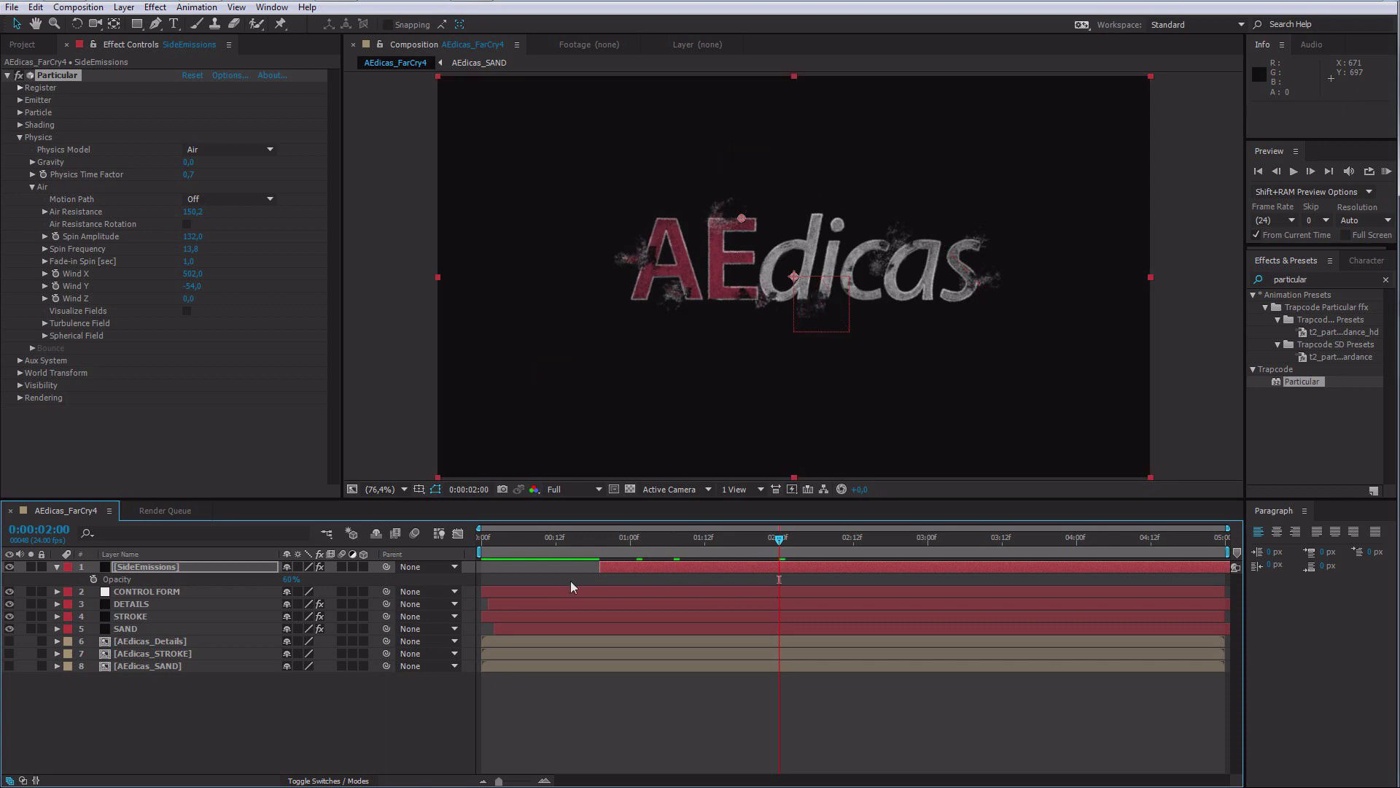
click(568, 582)
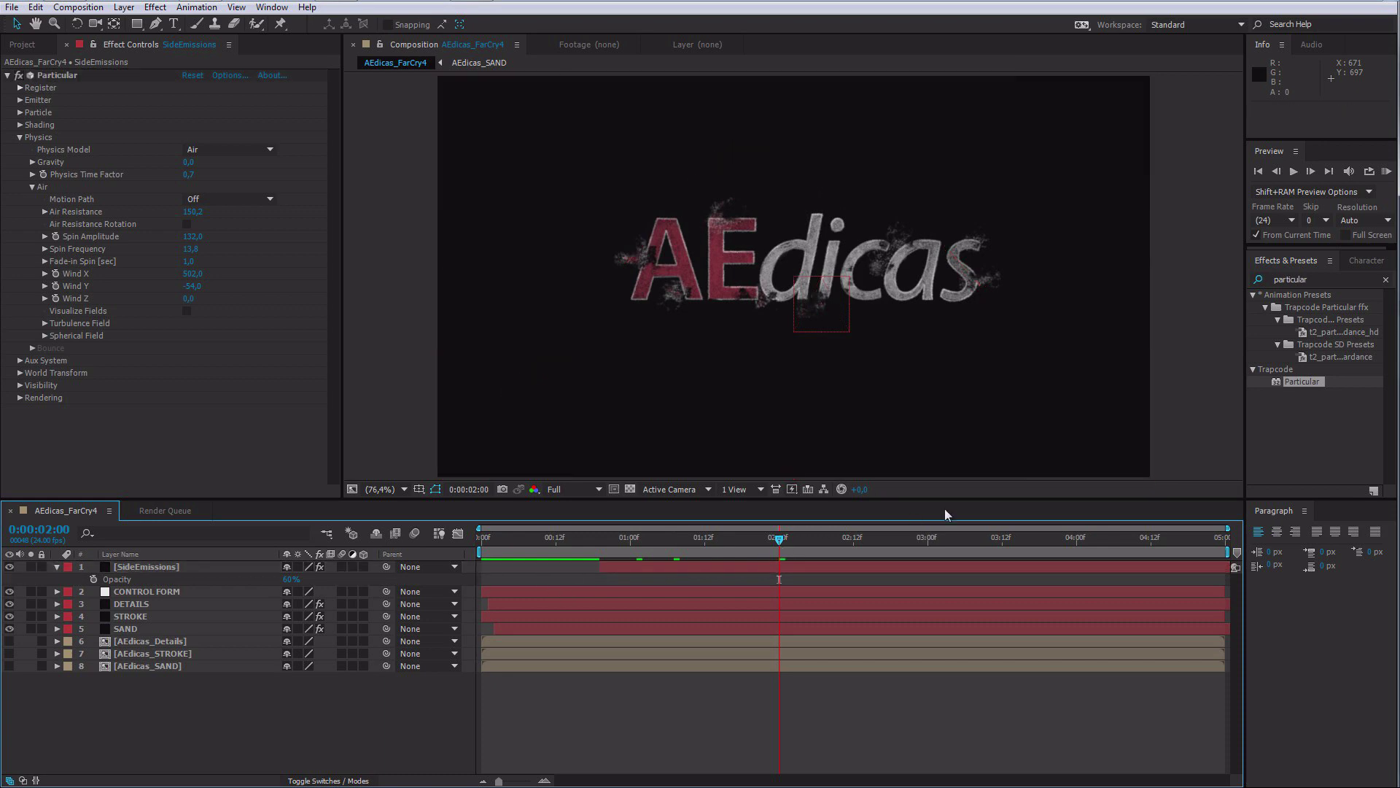
Step: Duplicate SideEmissions into four layers with staggered start times, spread their emitters around the logo, and scrub the timing
click(141, 568)
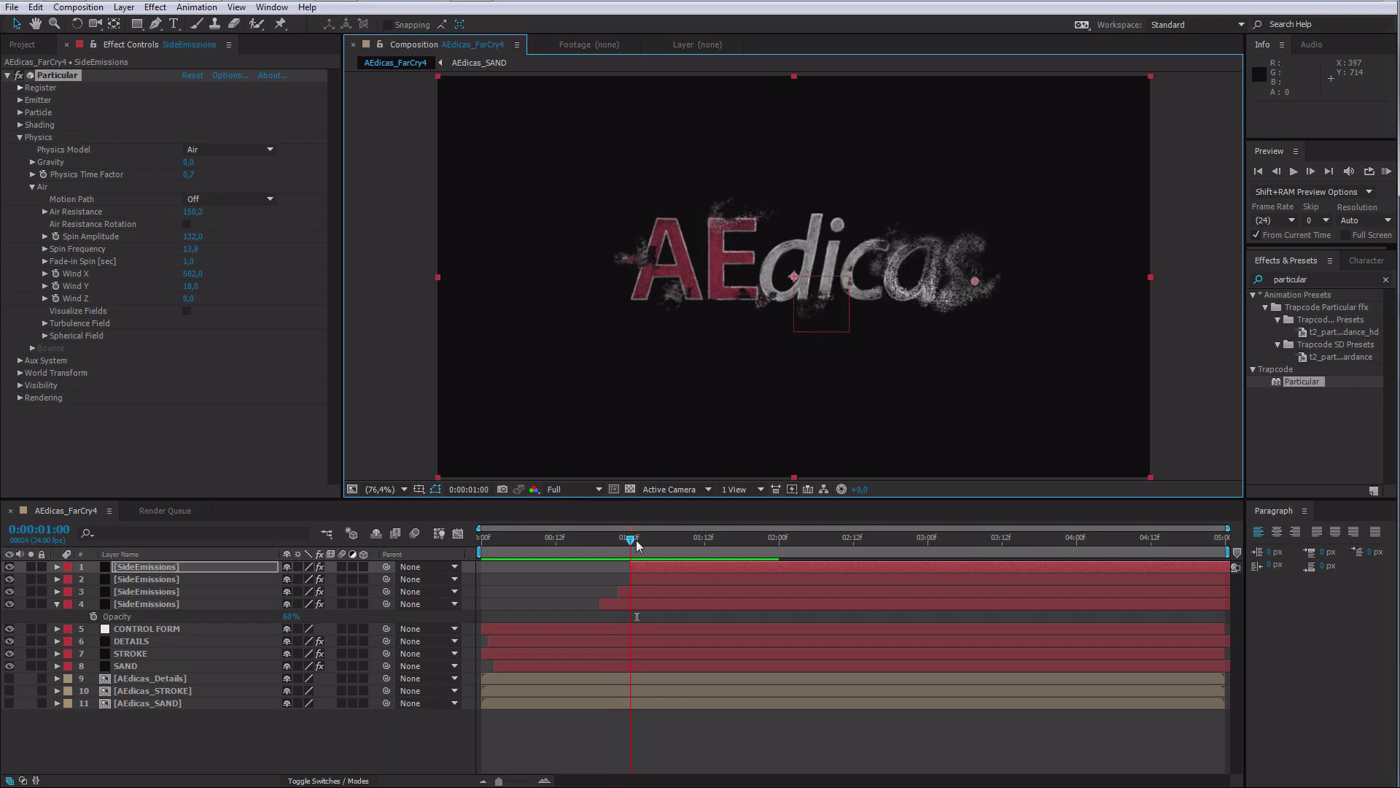
mouse_move(636, 540)
mouse_down()
mouse_move(657, 540)
mouse_move(599, 540)
mouse_move(653, 543)
mouse_move(625, 541)
mouse_up()
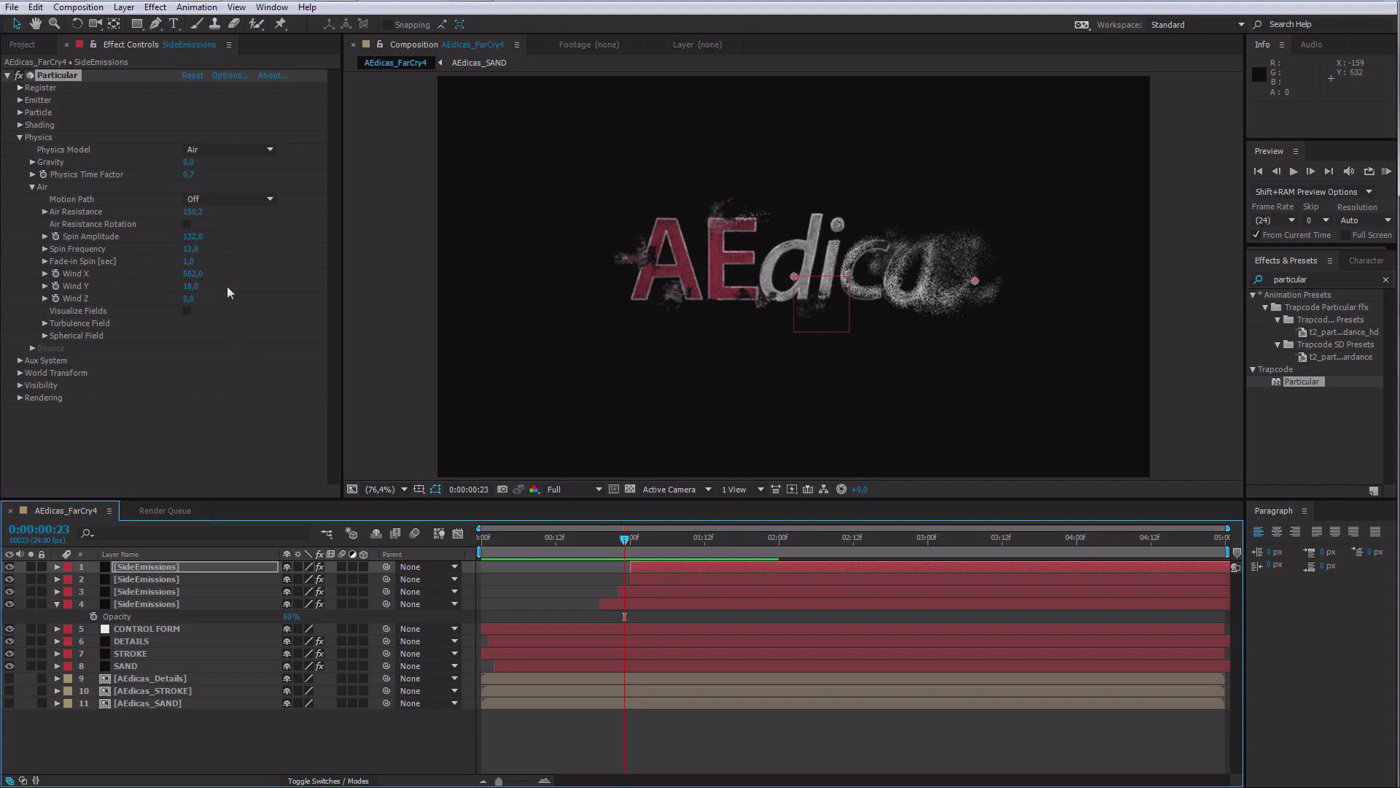
mouse_move(625, 539)
mouse_down()
mouse_move(704, 544)
mouse_move(642, 544)
mouse_up()
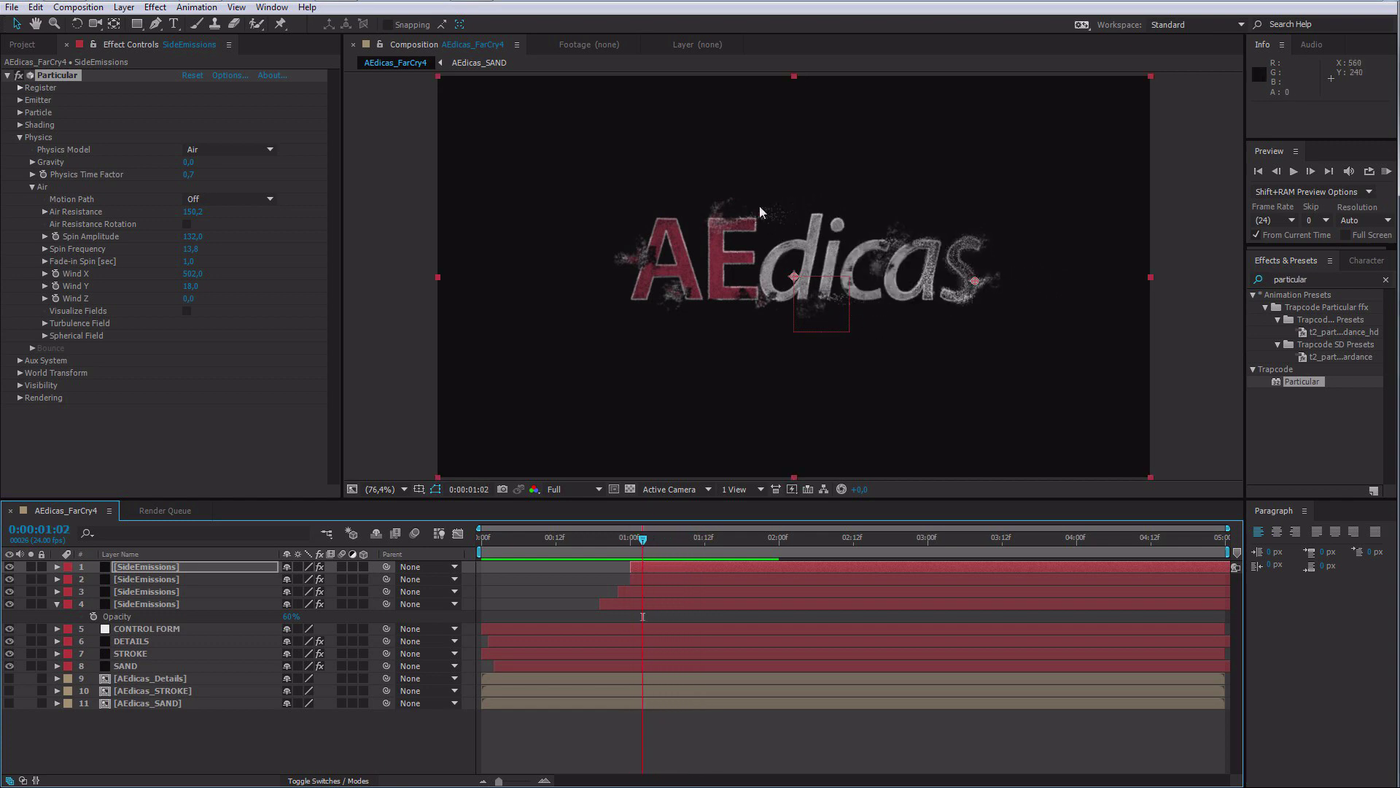
key(Page_Down)
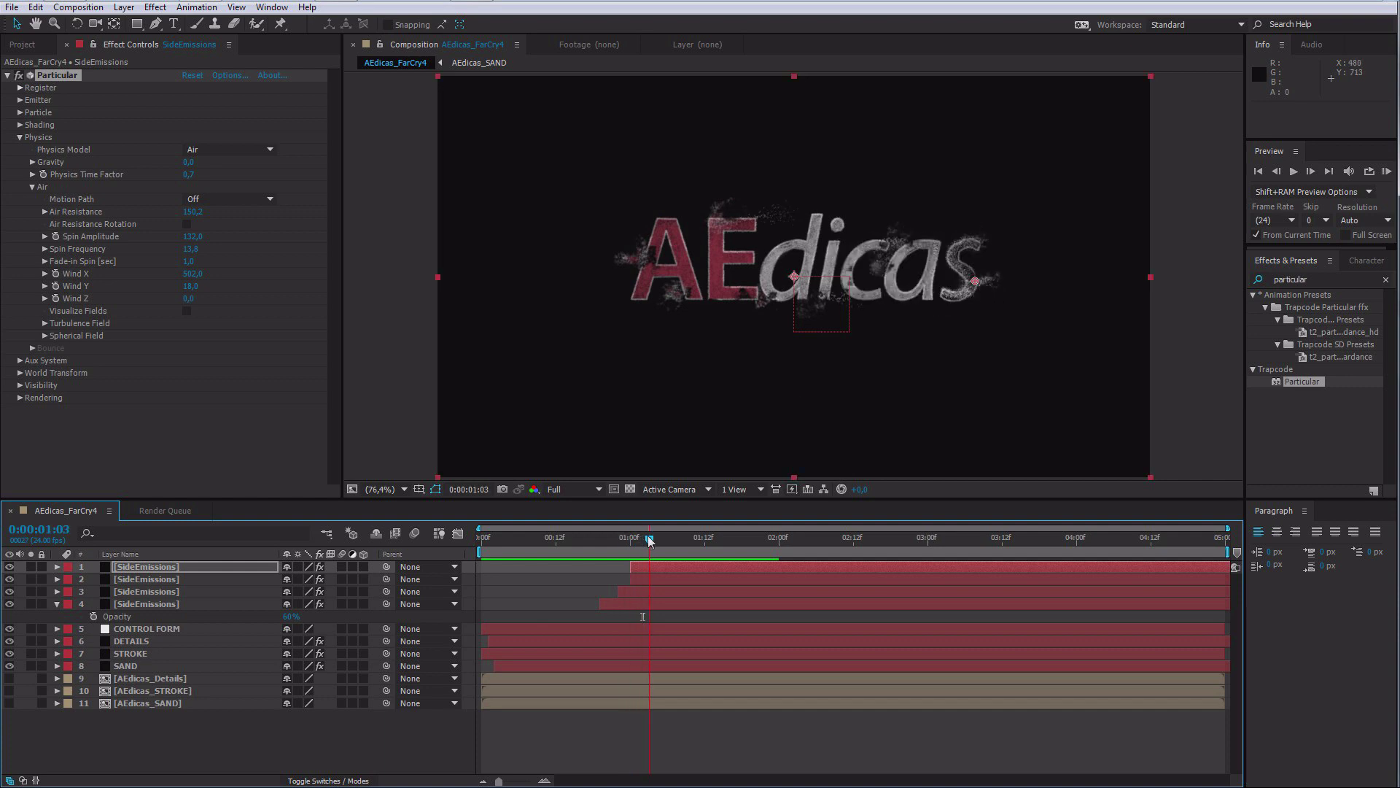
Step: Shift all four SideEmissions layers two frames earlier and preview the animation
shift+click(627, 603)
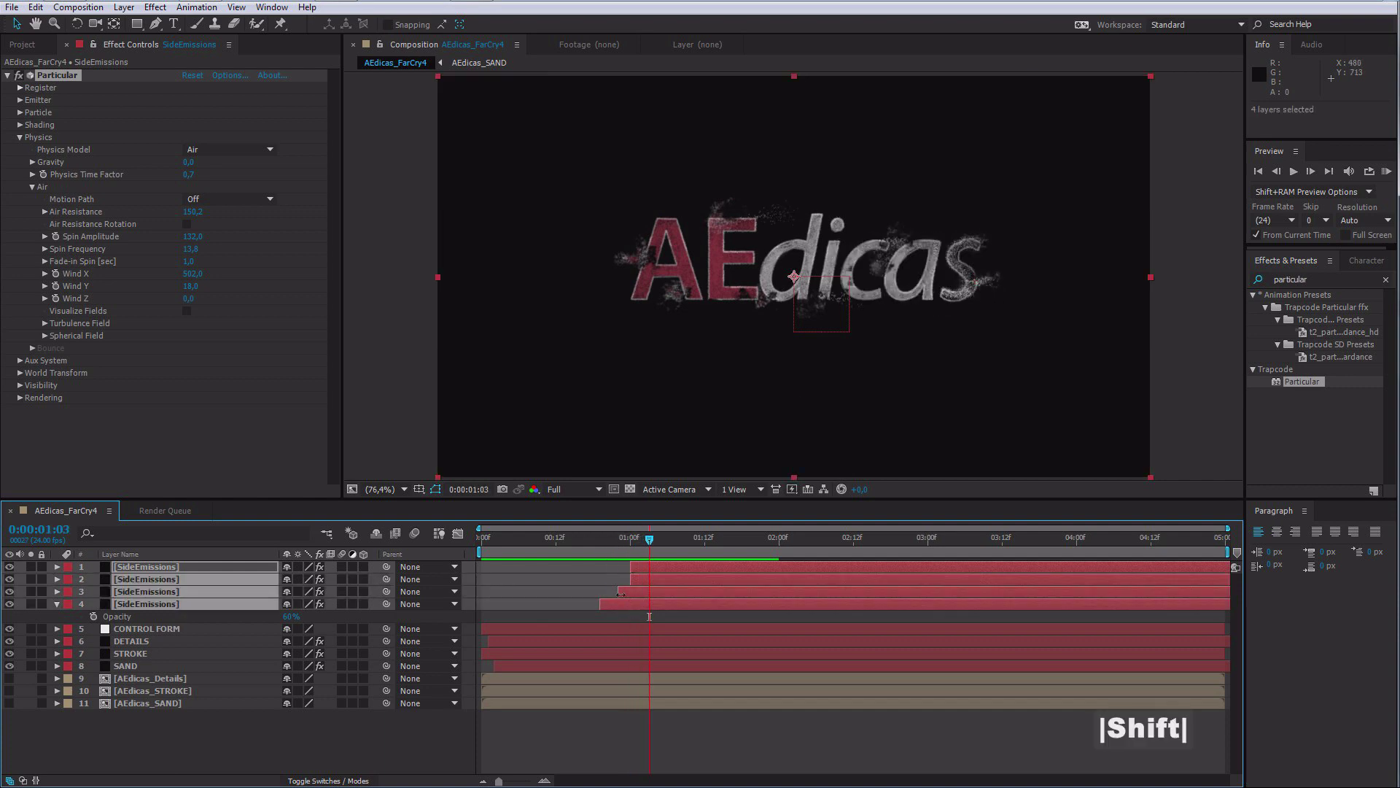
key(alt+Page_Up)
key(alt+Page_Up)
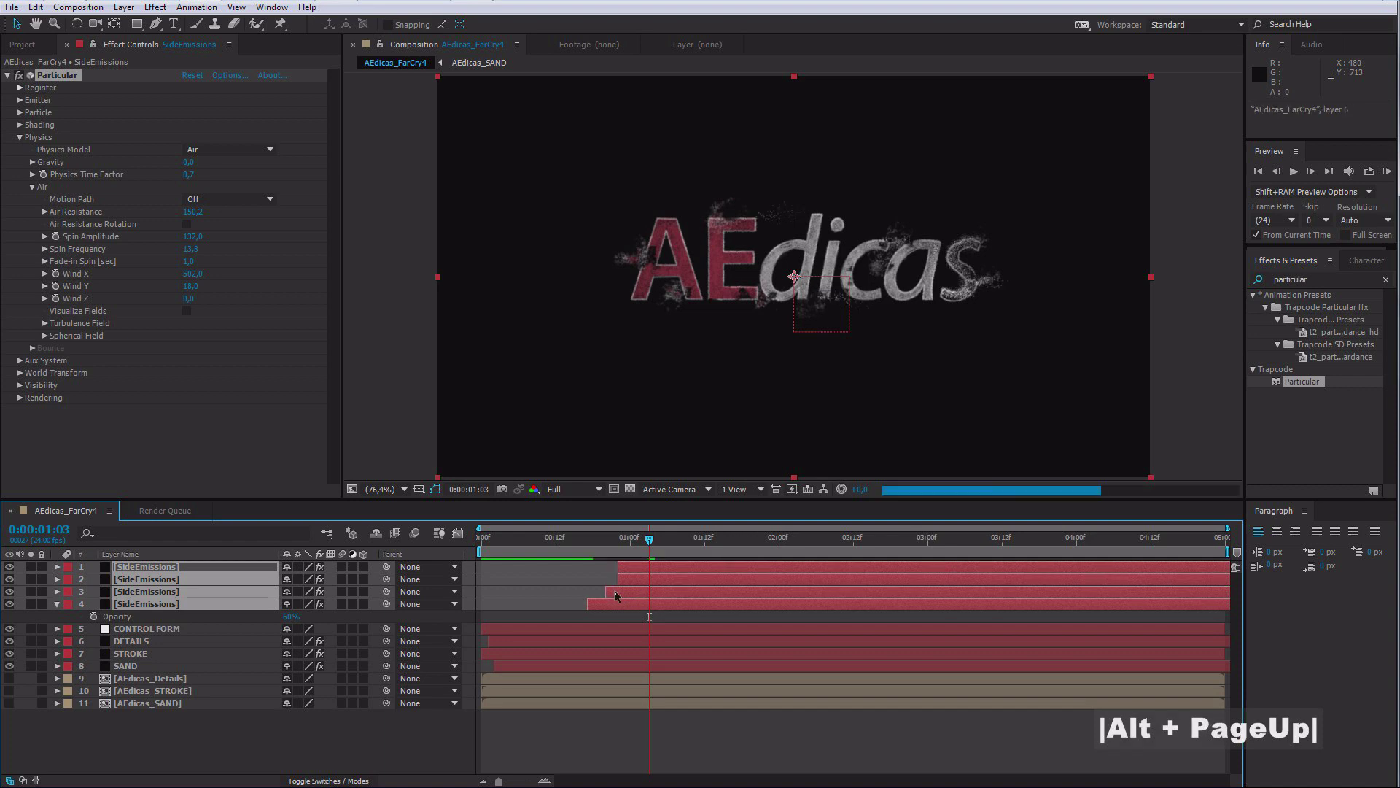
key(KP_0)
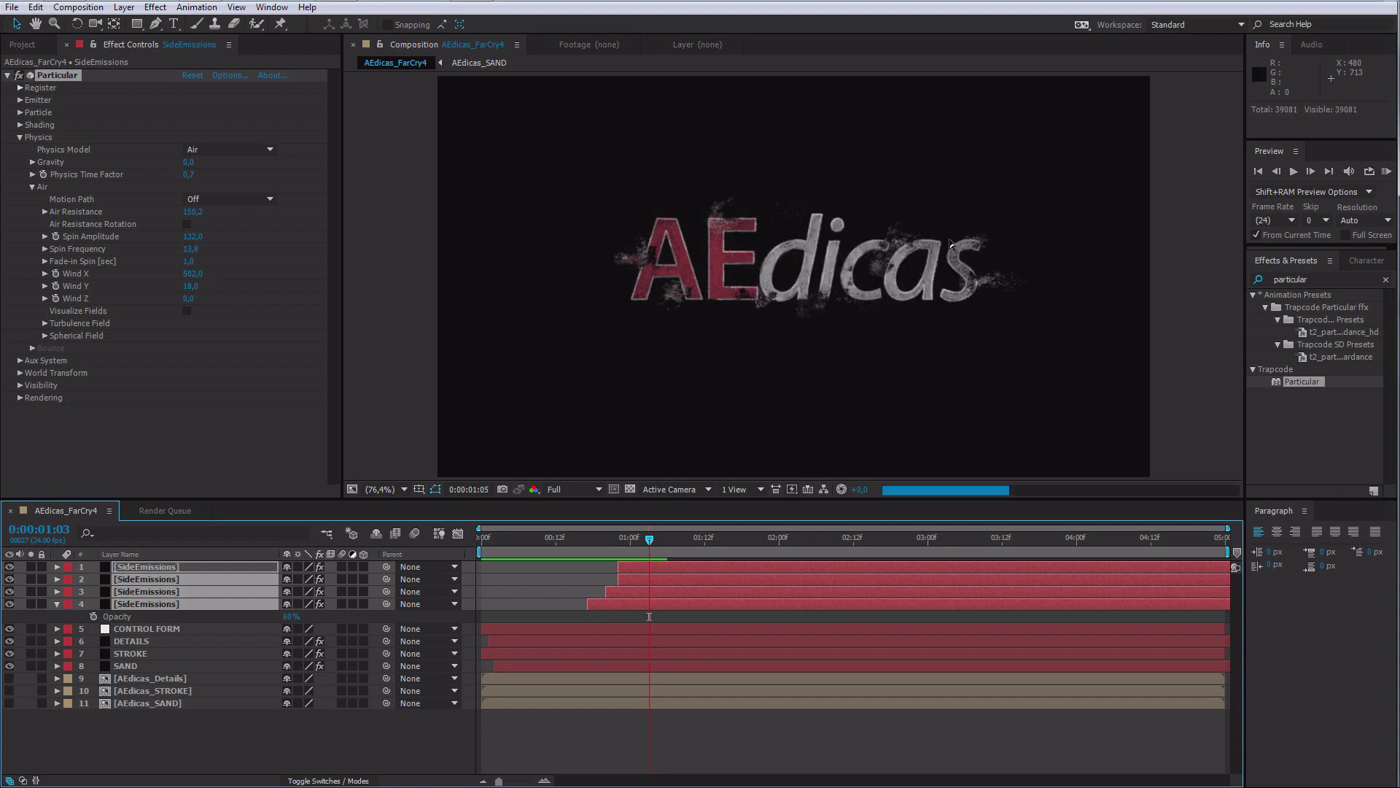
key(space)
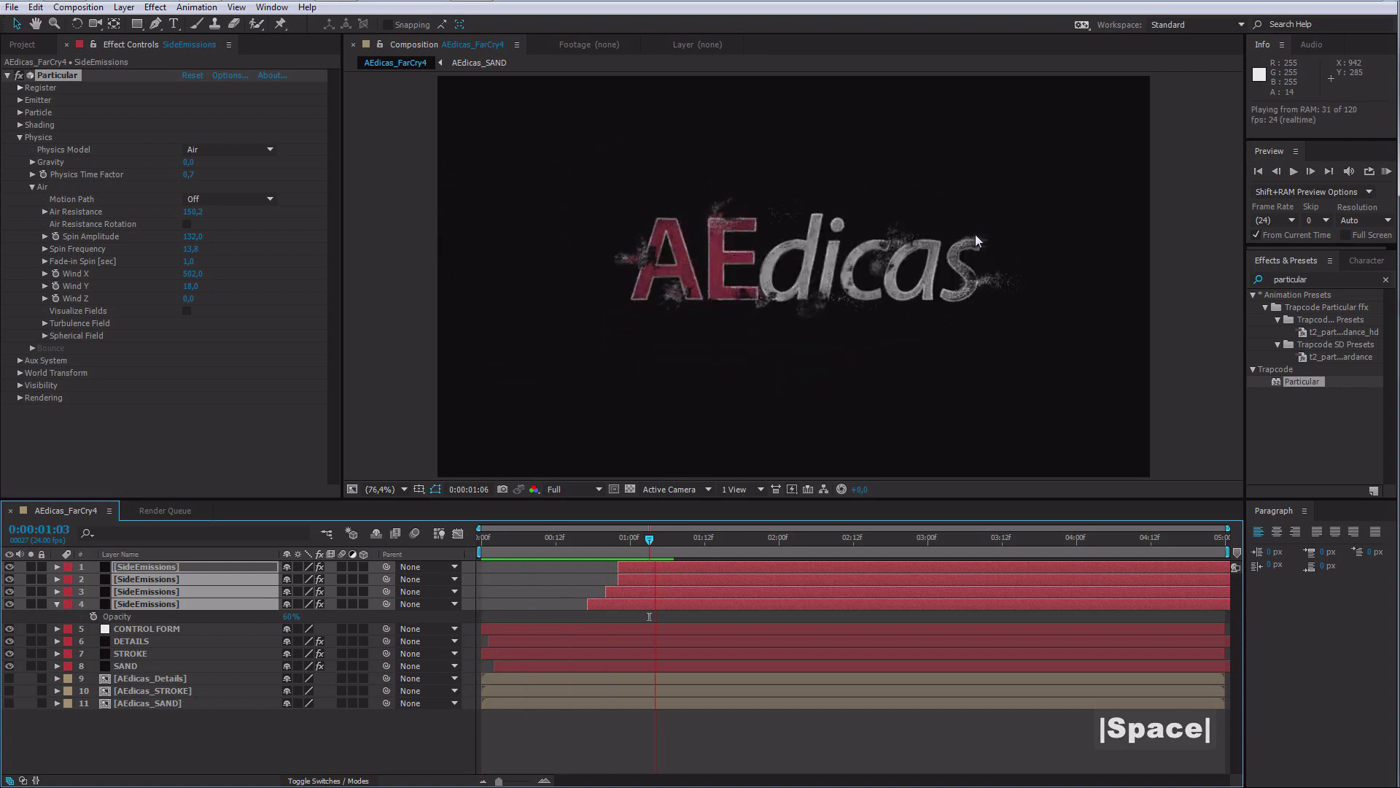
key(space)
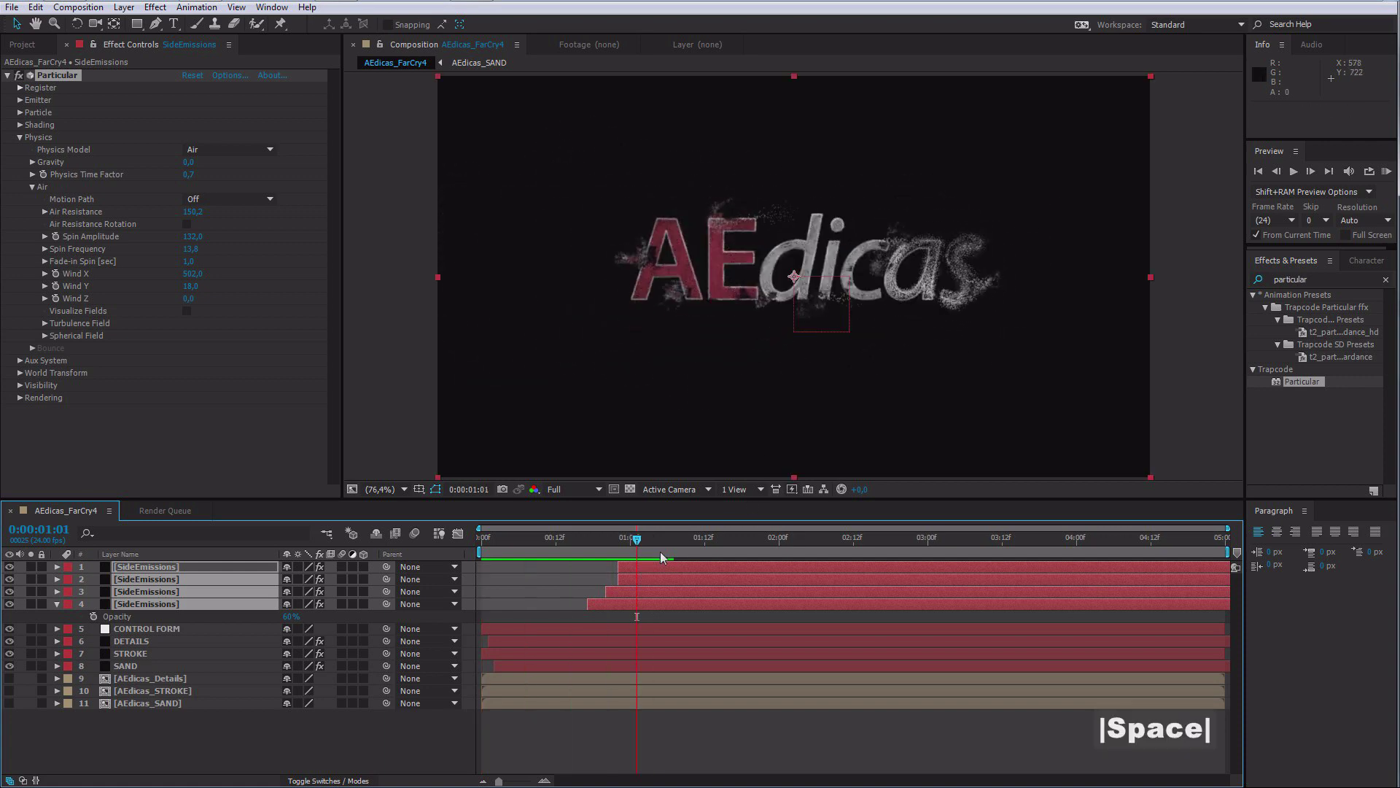
Step: Move the four SideEmissions layers another two frames earlier, deselect them, and play and scrub the animation
key(alt+Page_Up)
key(alt+Page_Up)
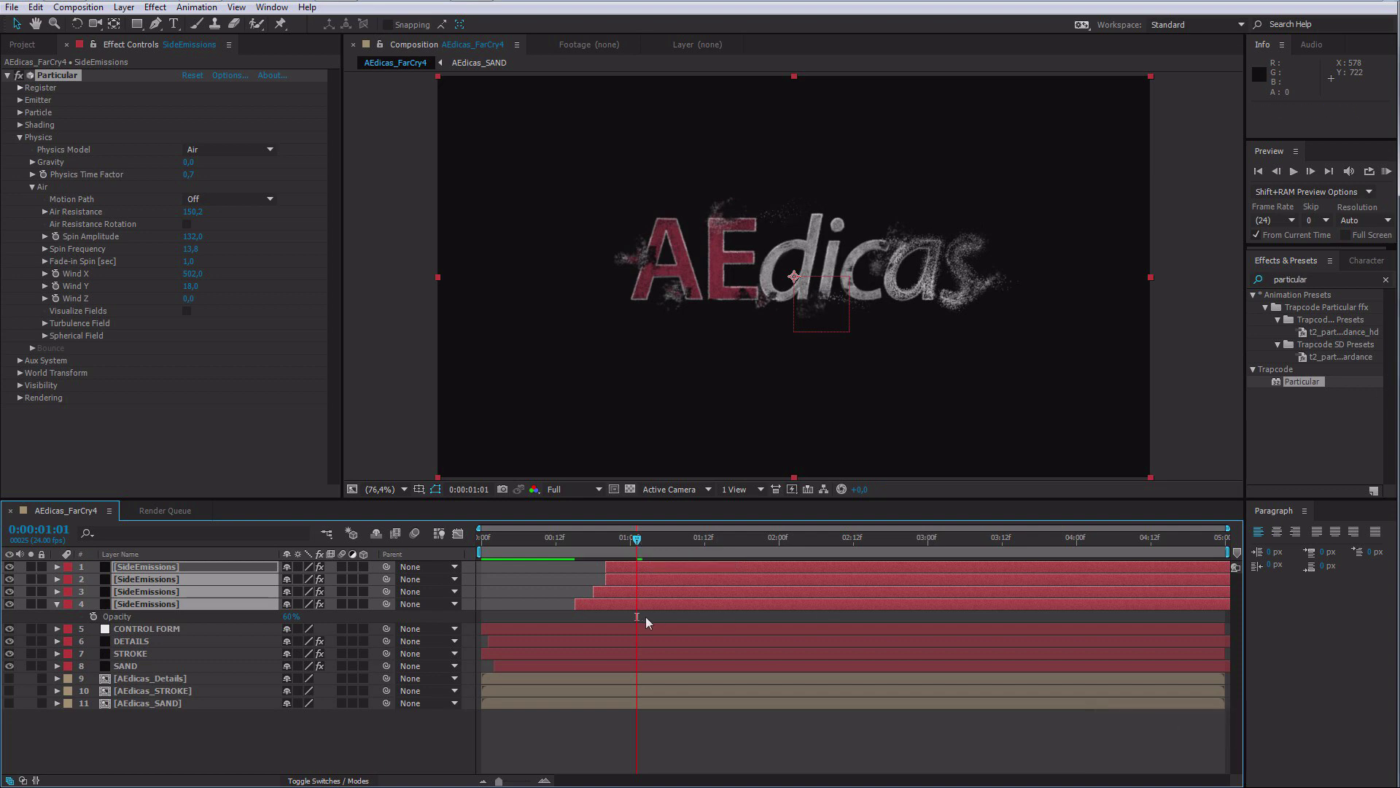
click(641, 618)
key(KP_0)
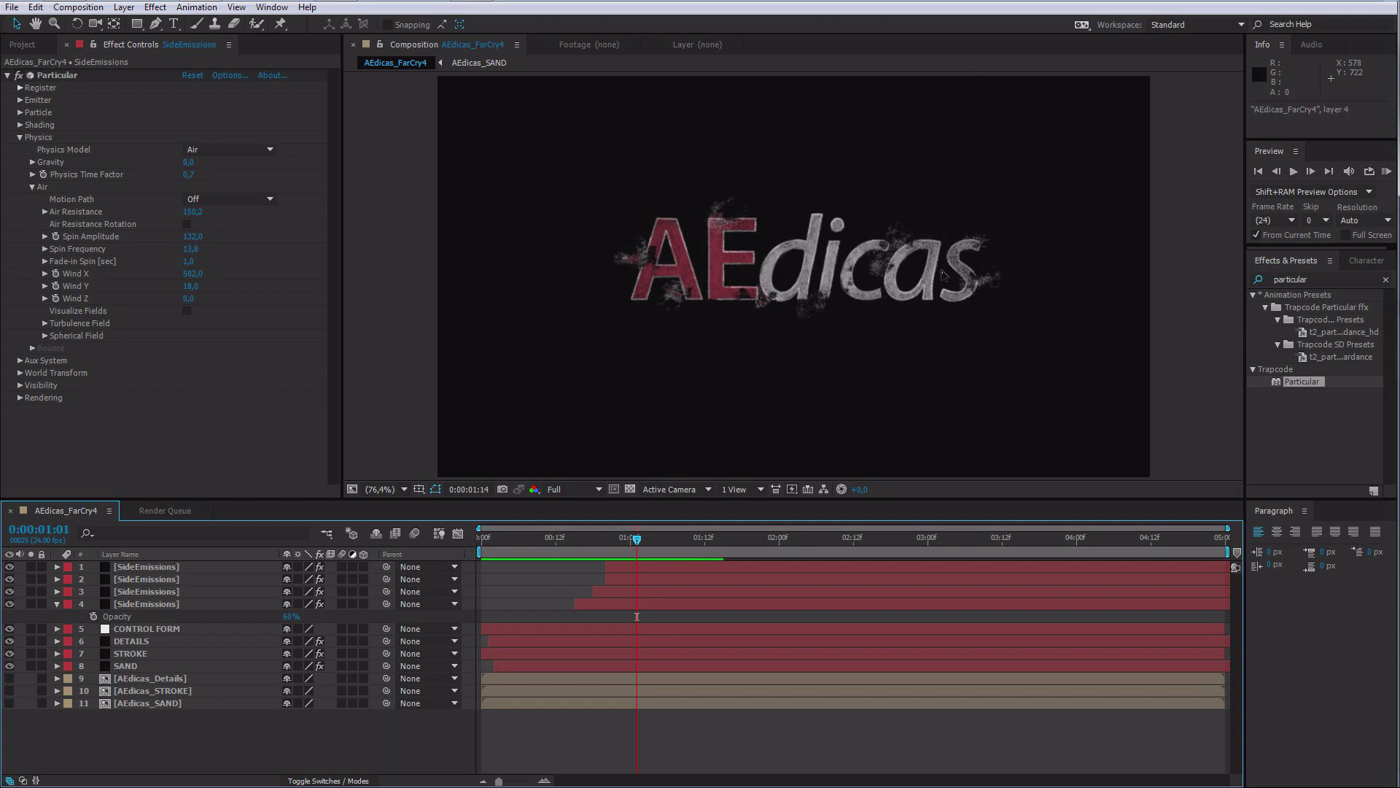
key(space)
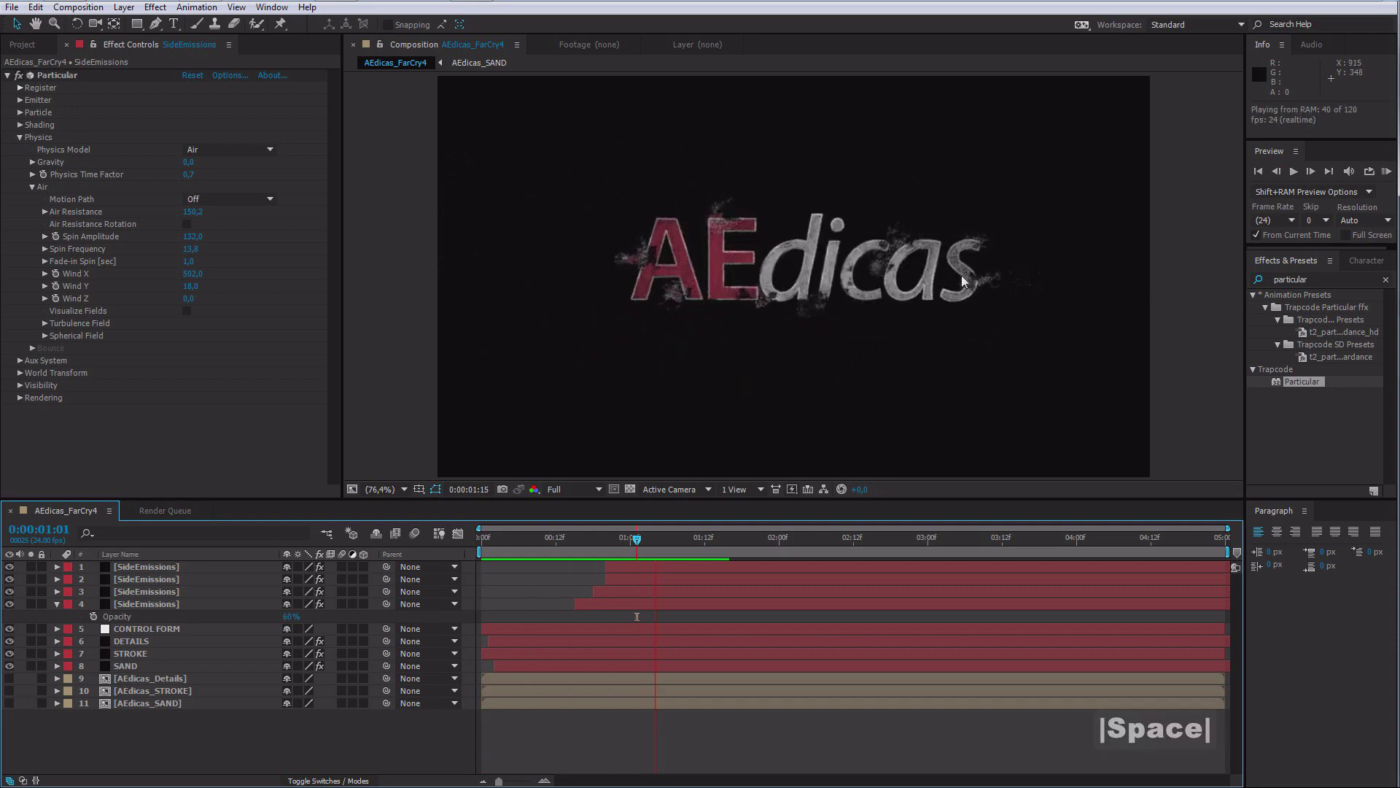
drag(580, 547, 658, 548)
drag(1133, 541, 873, 543)
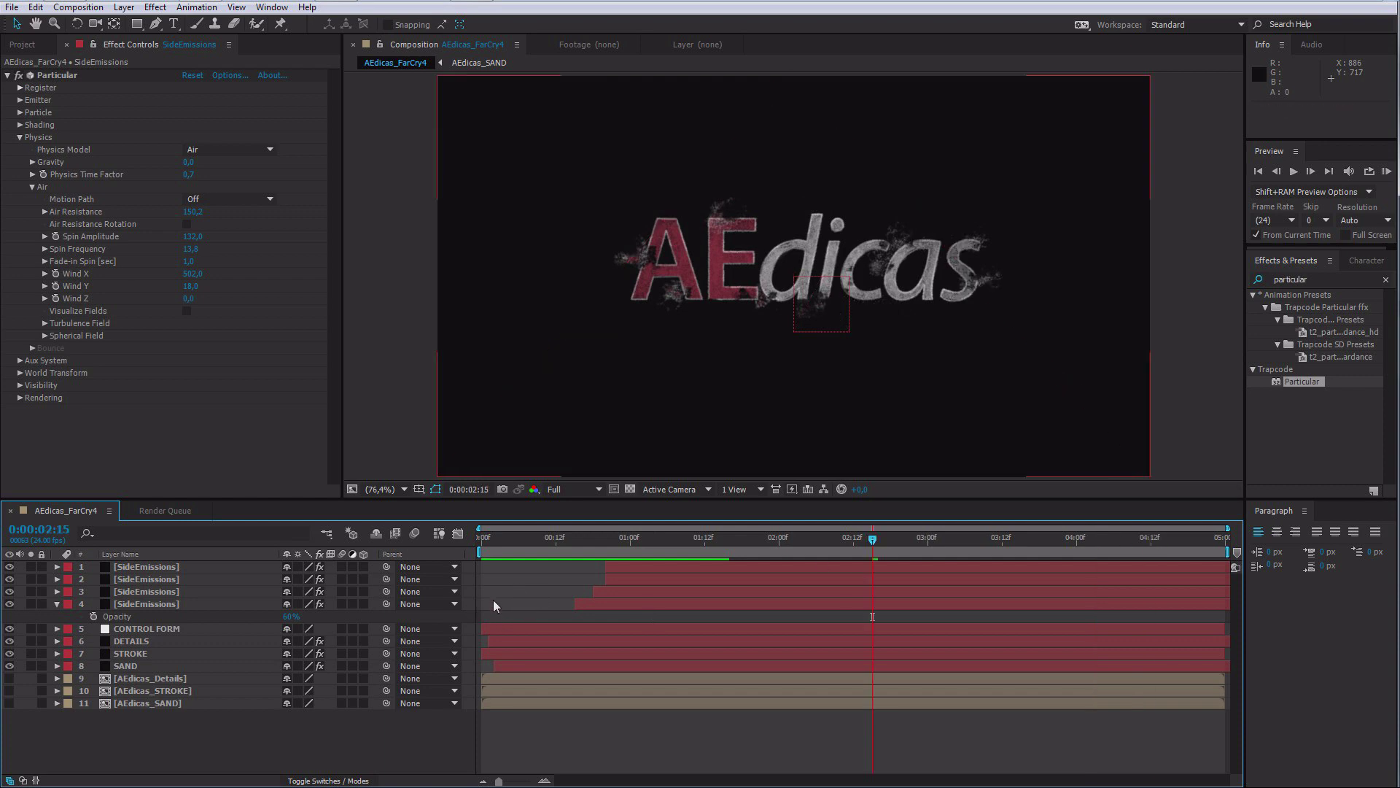
Step: Create a new composition named Transicao with a duration of 2 seconds
key(ctrl+n)
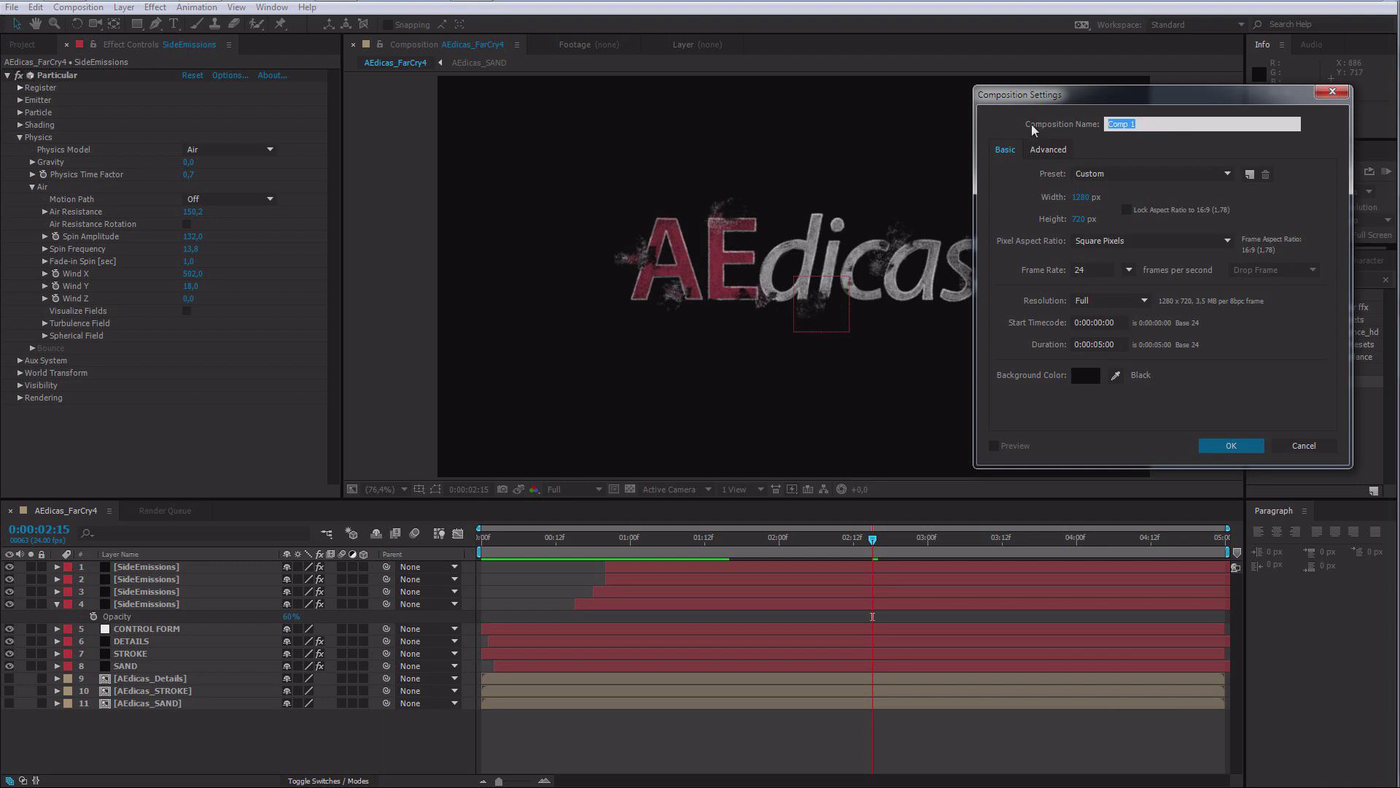
text(Transicao)
drag(1118, 344, 968, 340)
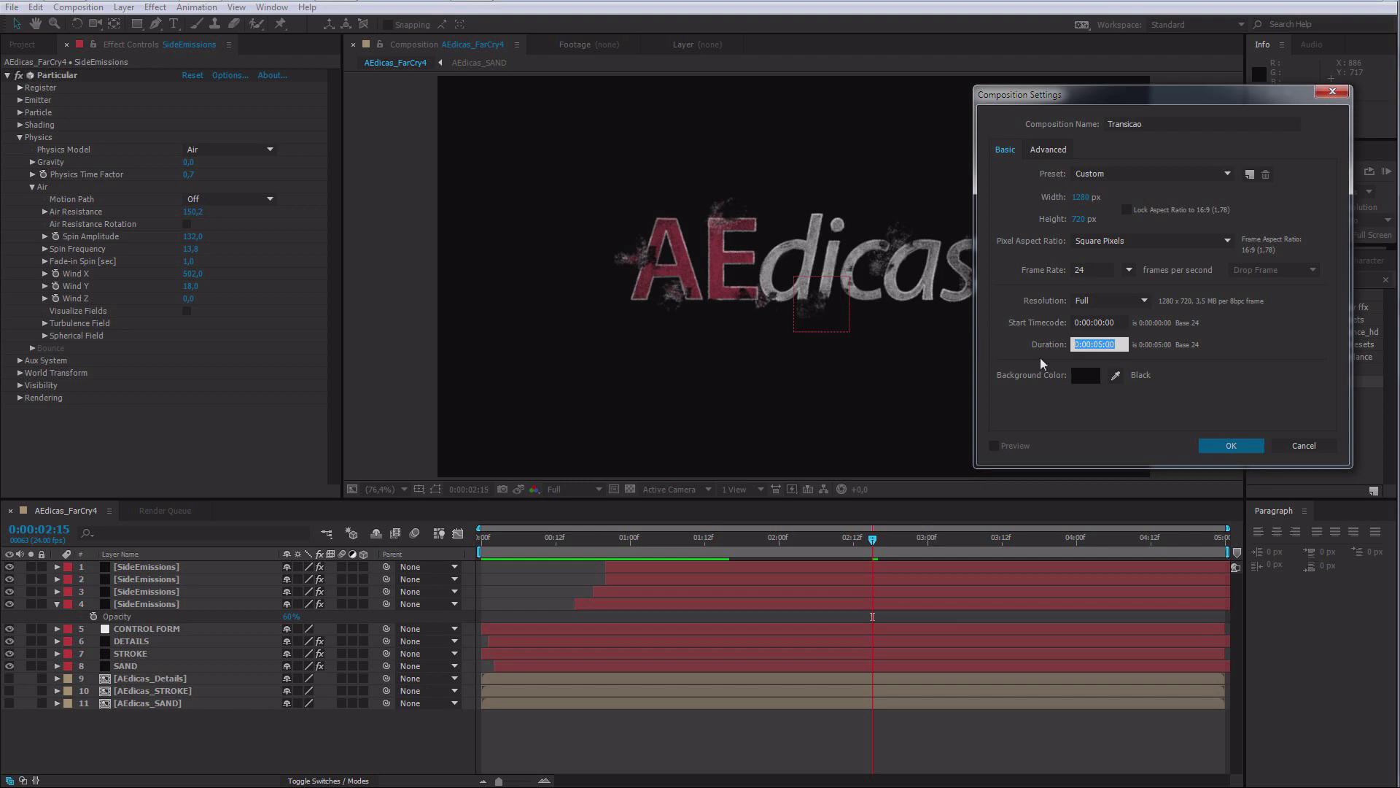
text(20)
click(1230, 447)
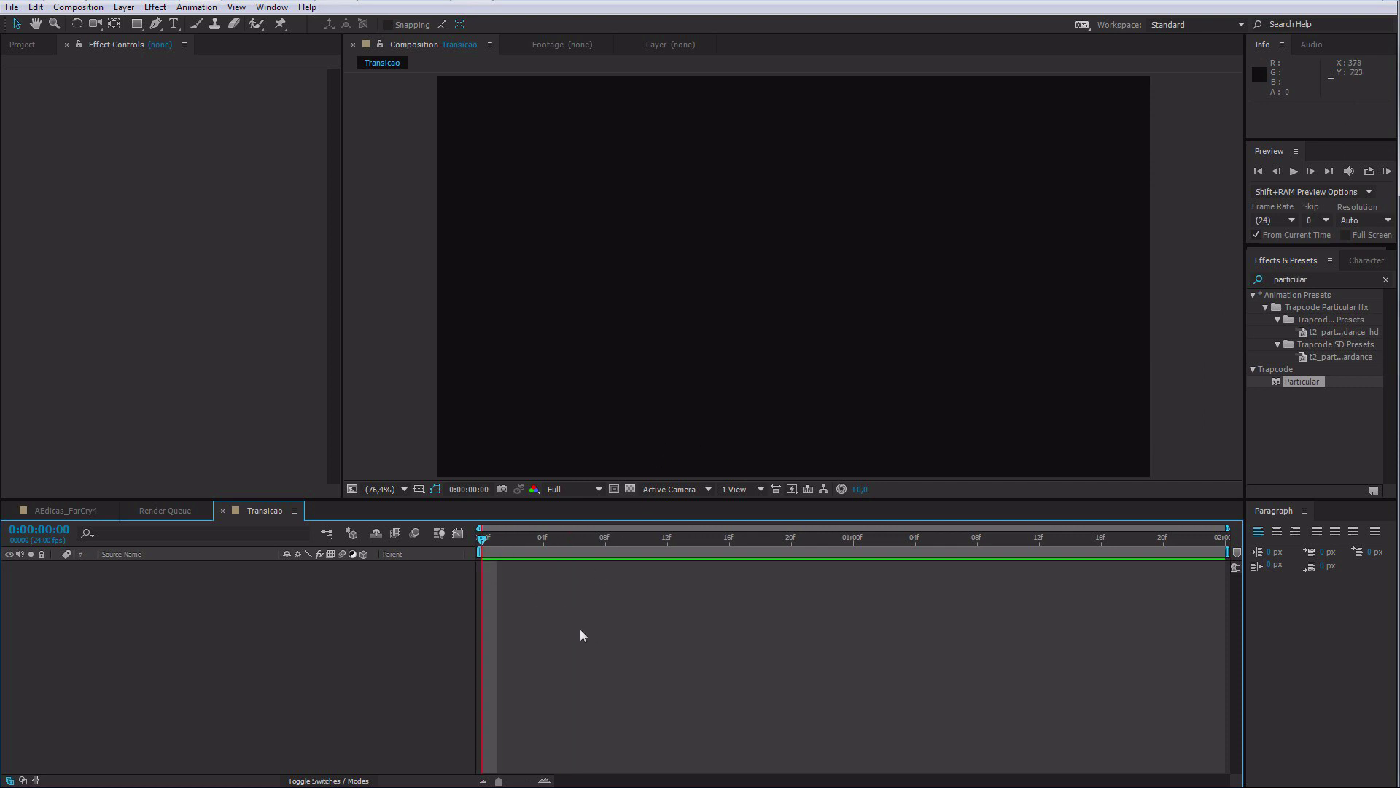
Step: Add a full-size black solid to the Transicao composition and apply the Particular effect to it
key(ctrl+y)
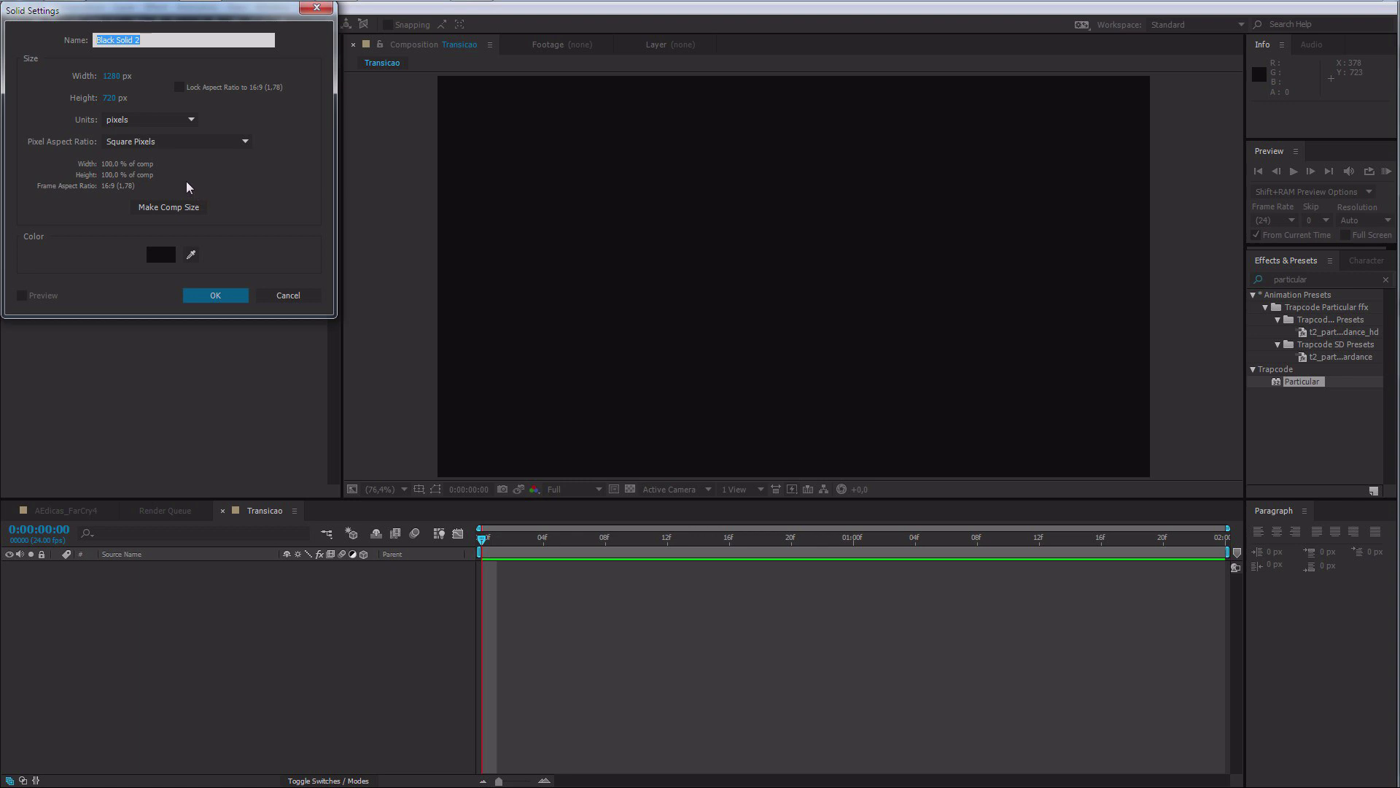
click(209, 298)
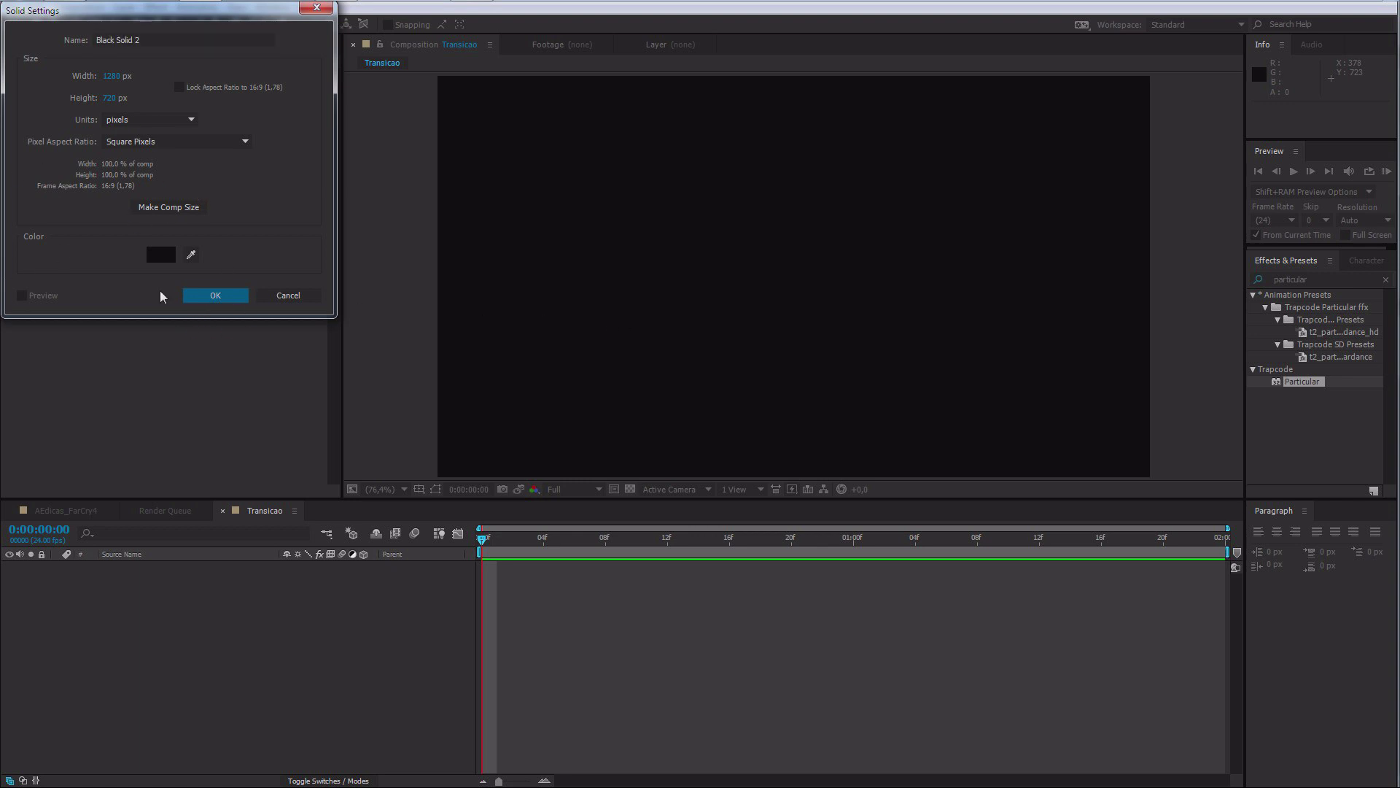
click(213, 295)
drag(1301, 382, 132, 568)
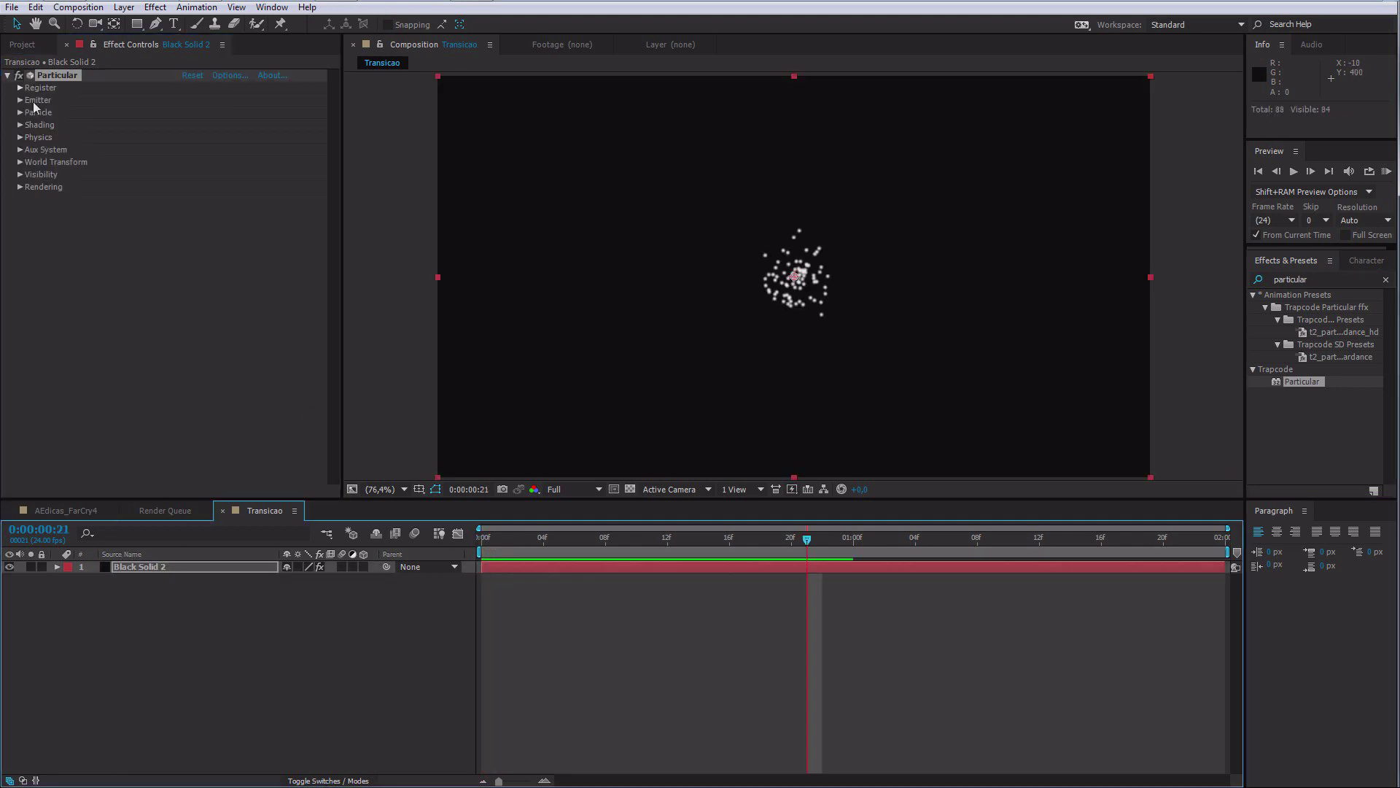
Step: Set Particular's Emitter Type to Sphere, then try a different emitter XY position and undo it
click(21, 101)
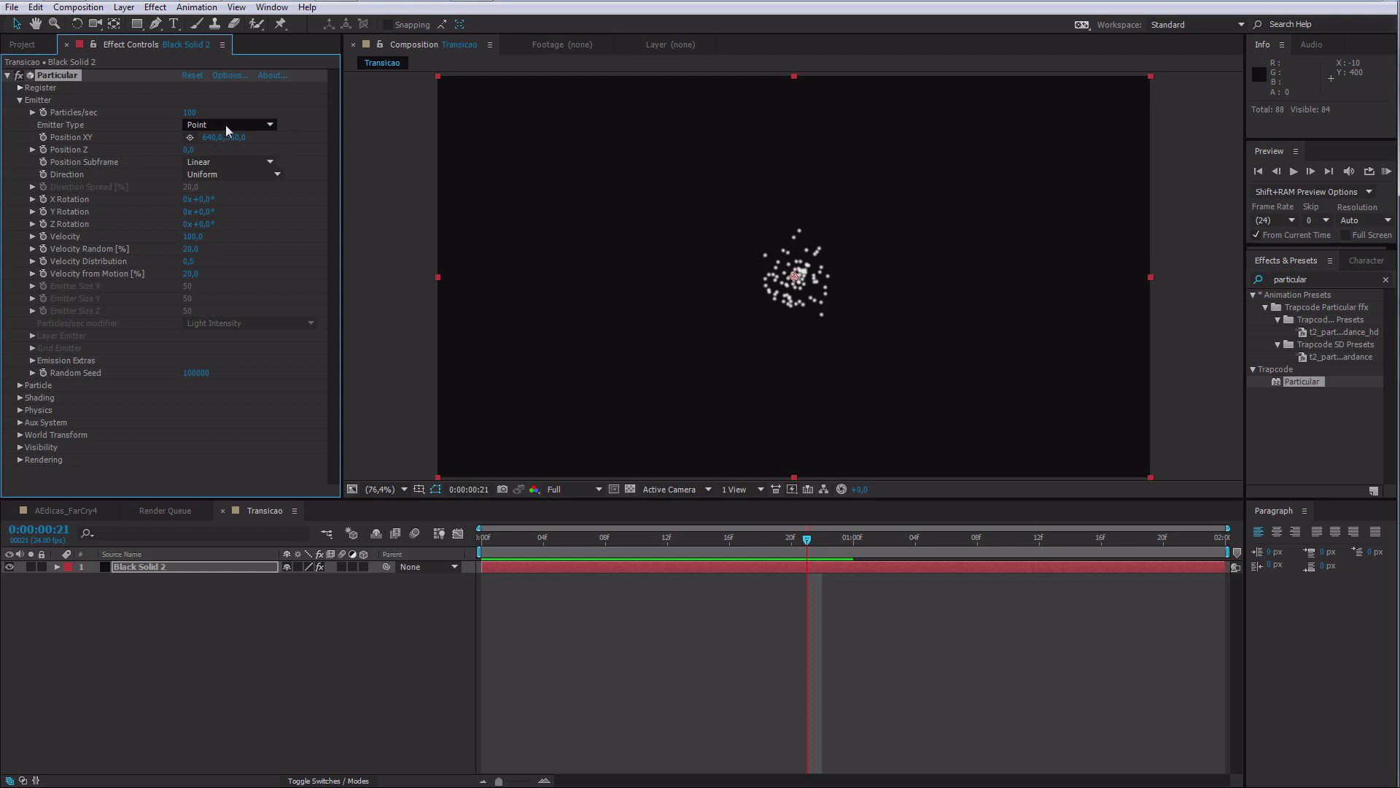
click(234, 124)
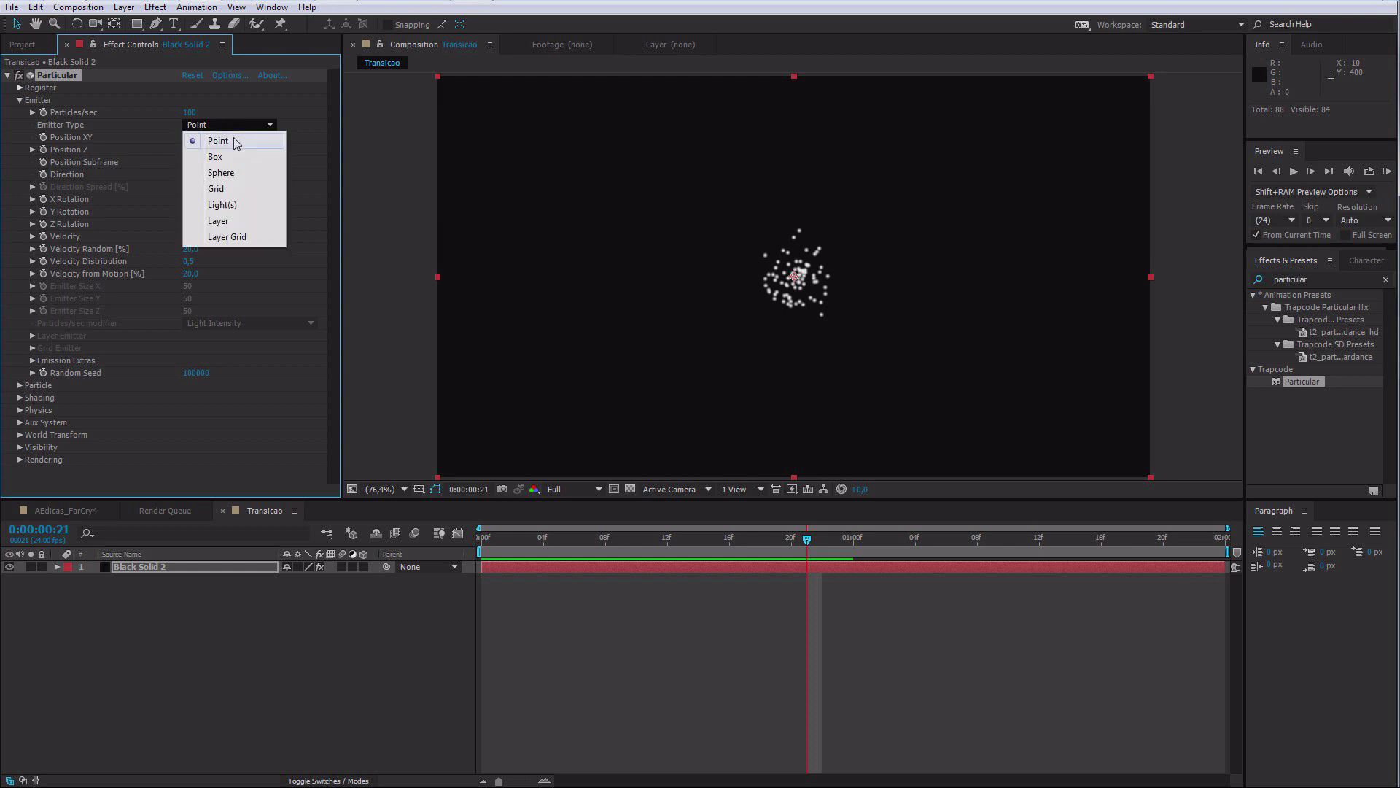
click(223, 174)
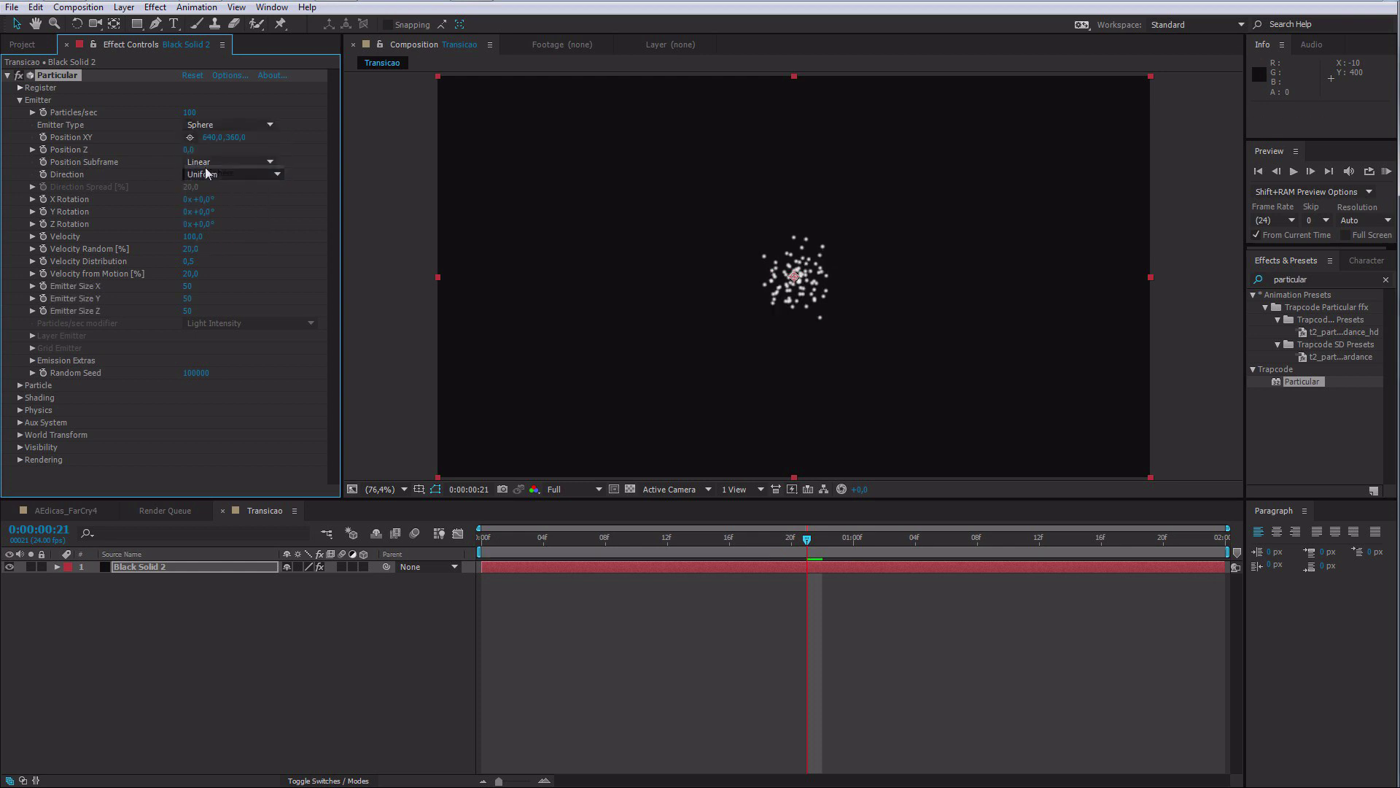
mouse_move(214, 138)
mouse_down()
mouse_move(227, 139)
mouse_move(212, 143)
mouse_up()
key(ctrl+z)
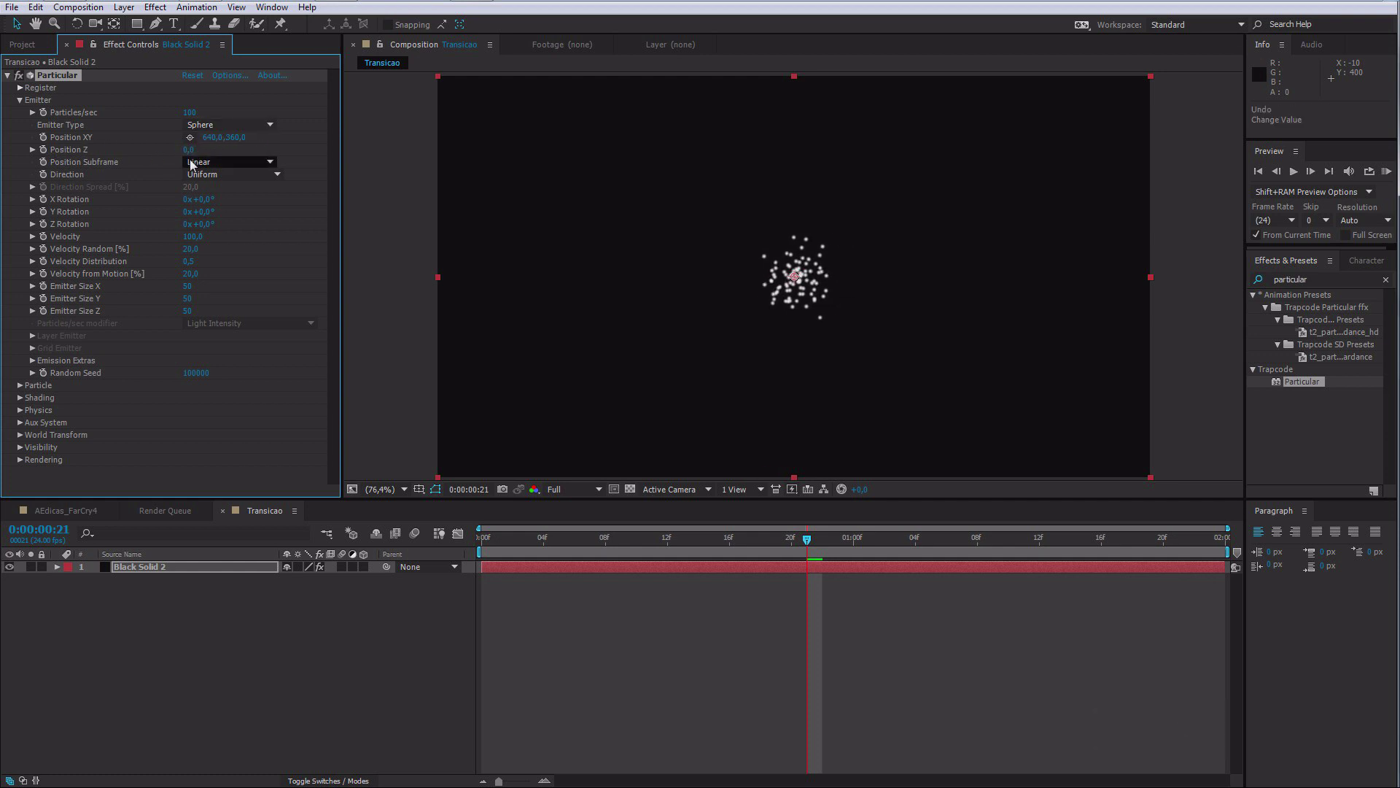
Step: Set the emitter's Velocity to 970, Velocity Random to 16, Velocity from Motion to 23, and Emitter Size to X 63, Y 106
drag(195, 237, 247, 230)
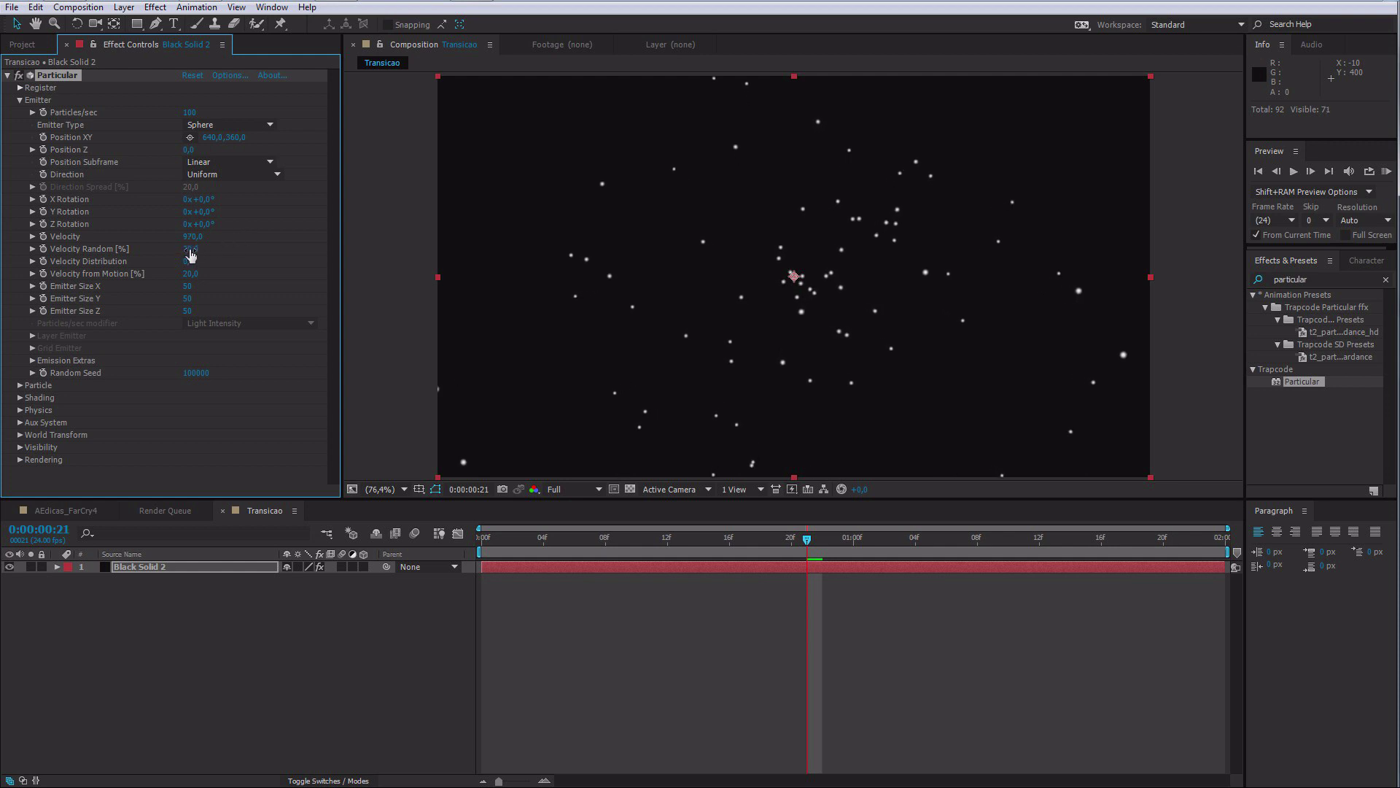
drag(192, 250, 189, 252)
drag(197, 279, 194, 286)
mouse_move(198, 290)
mouse_down()
mouse_move(143, 303)
mouse_move(220, 303)
mouse_up()
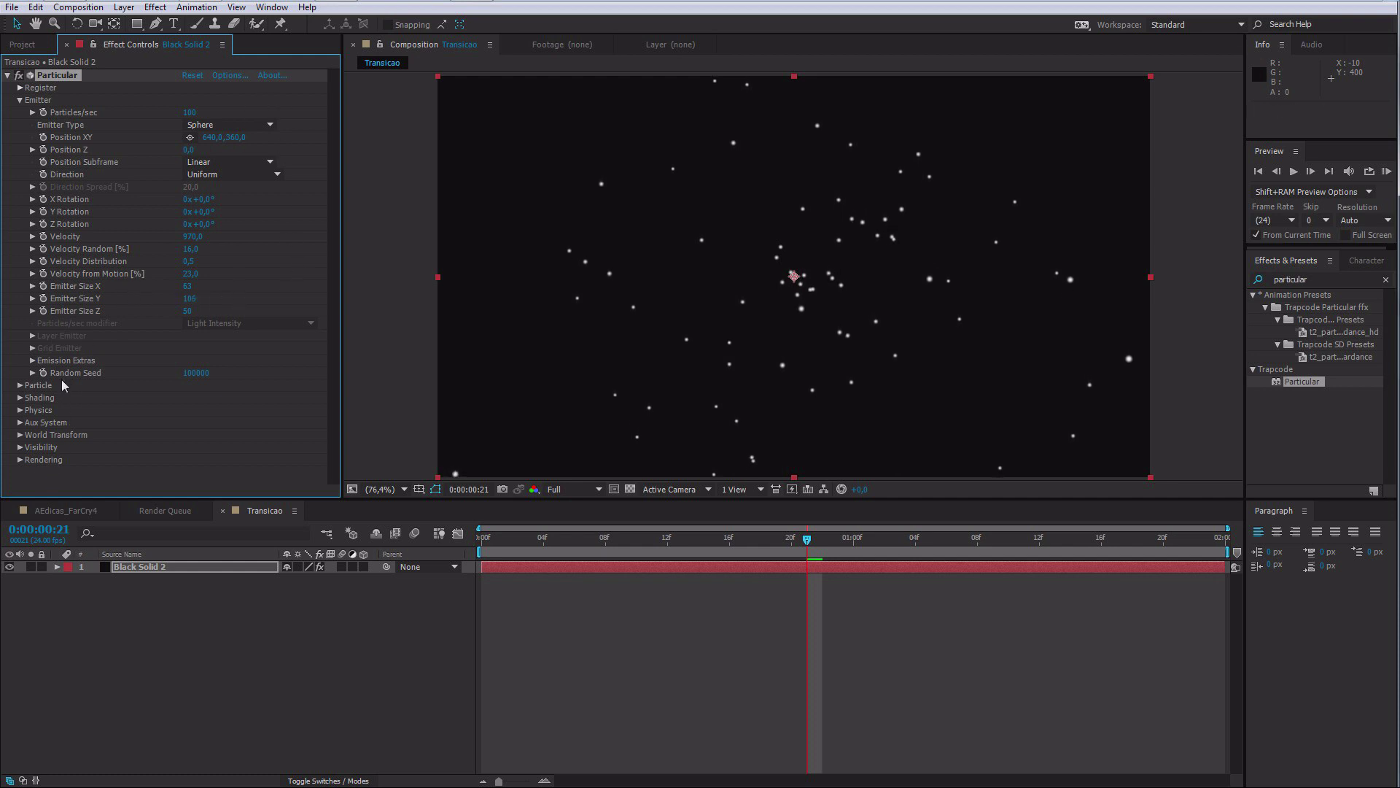
Step: Set the particle Life to 0,3 seconds and Life Random to 18%
click(19, 385)
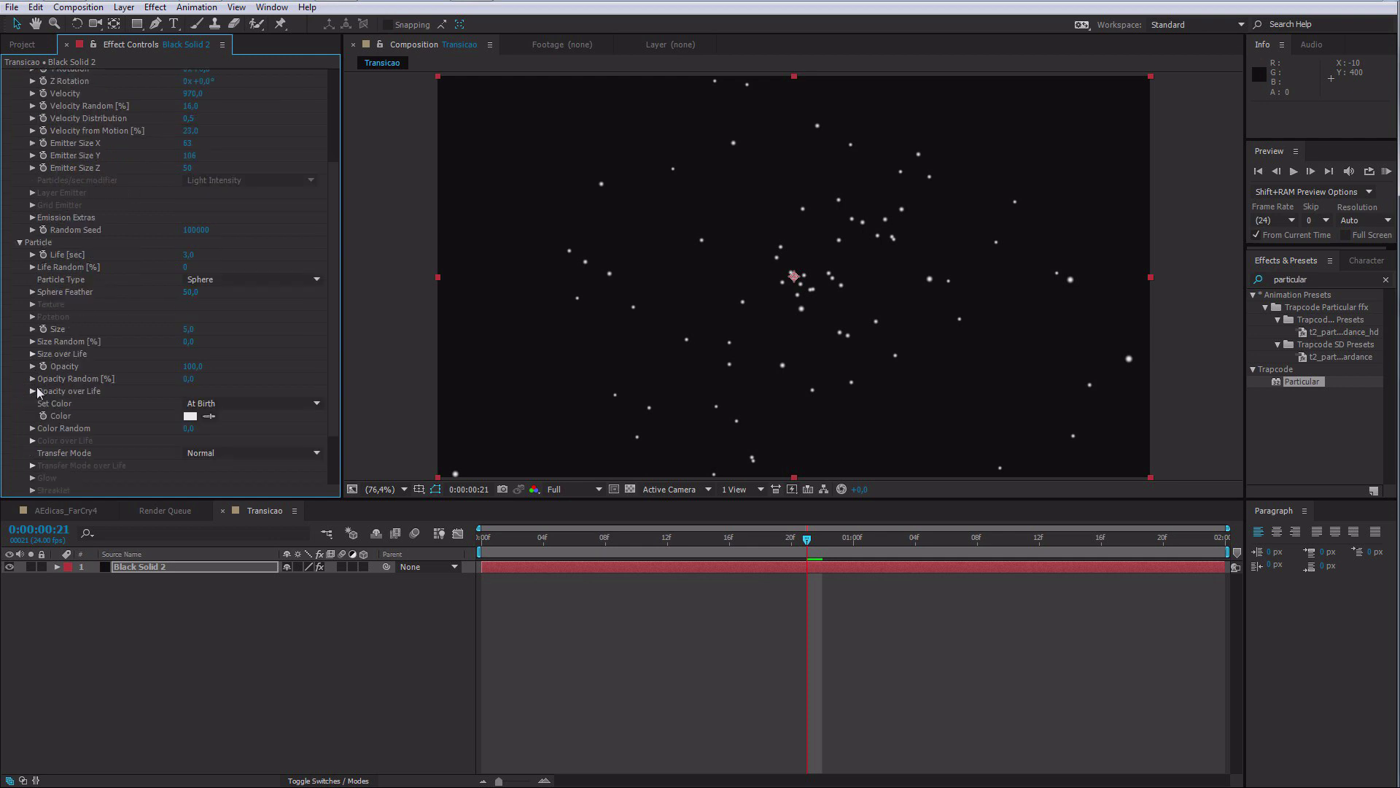
click(188, 256)
text(,2)
key(Return)
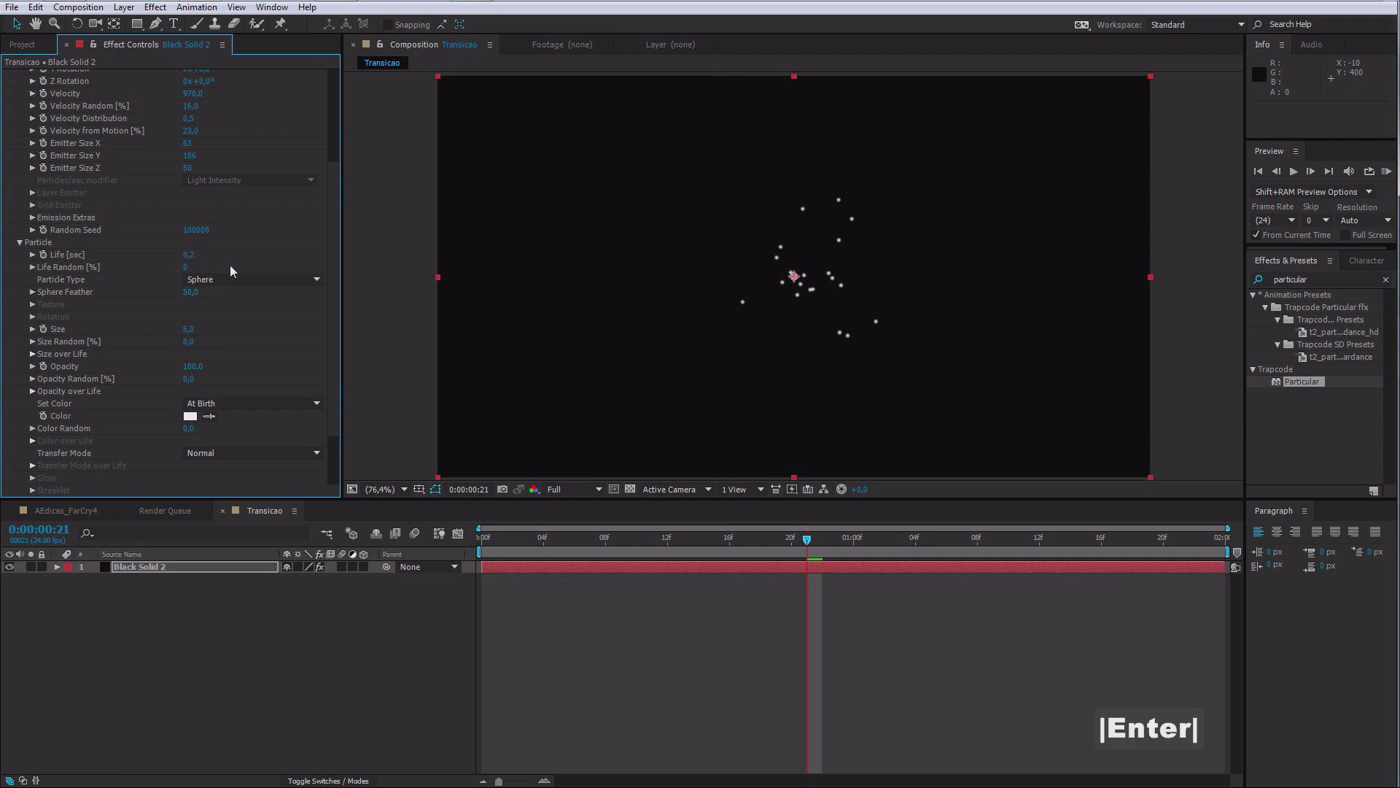
click(201, 259)
text(,3)
key(Return)
drag(185, 271, 197, 270)
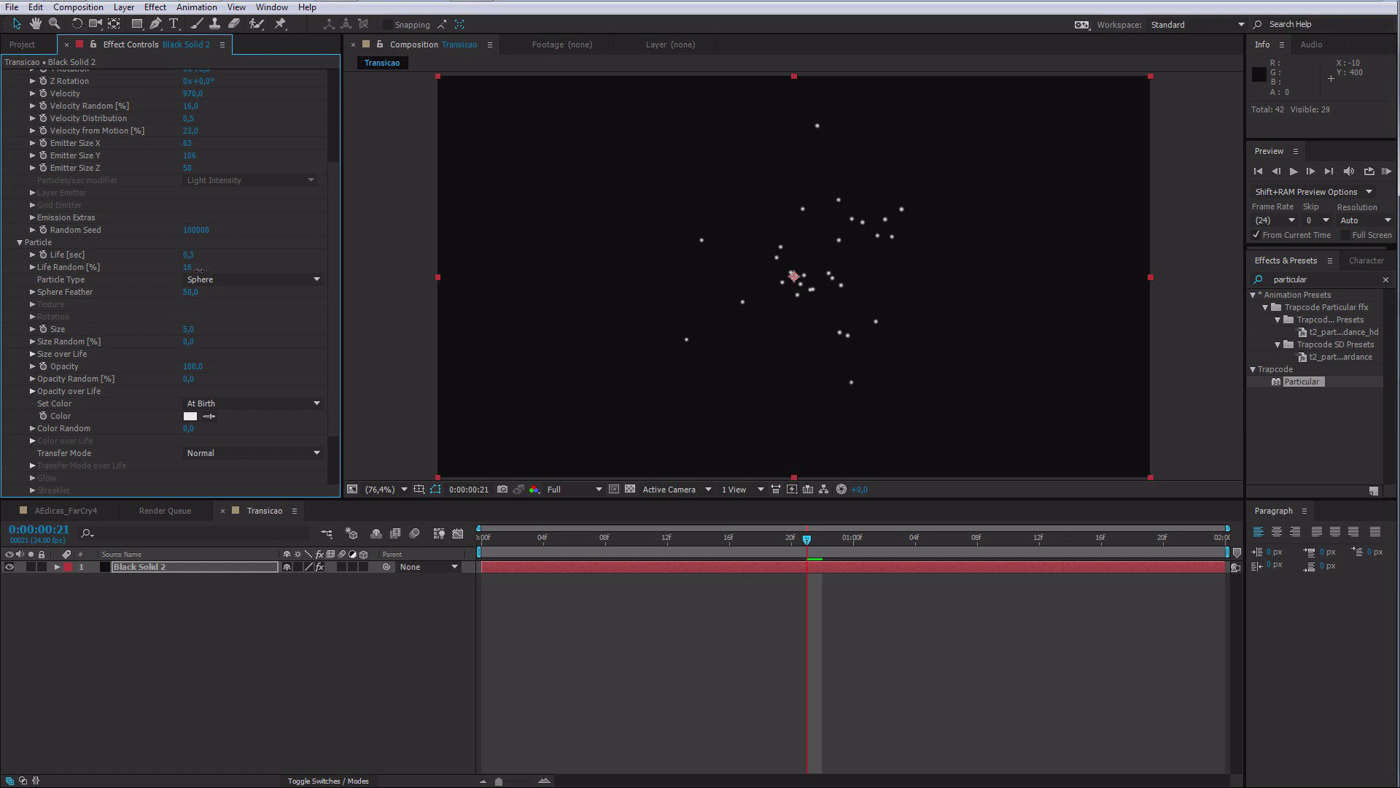
Step: Set the particle Size to 1,7 and Size Random to 32%
click(189, 330)
text(2)
key(Return)
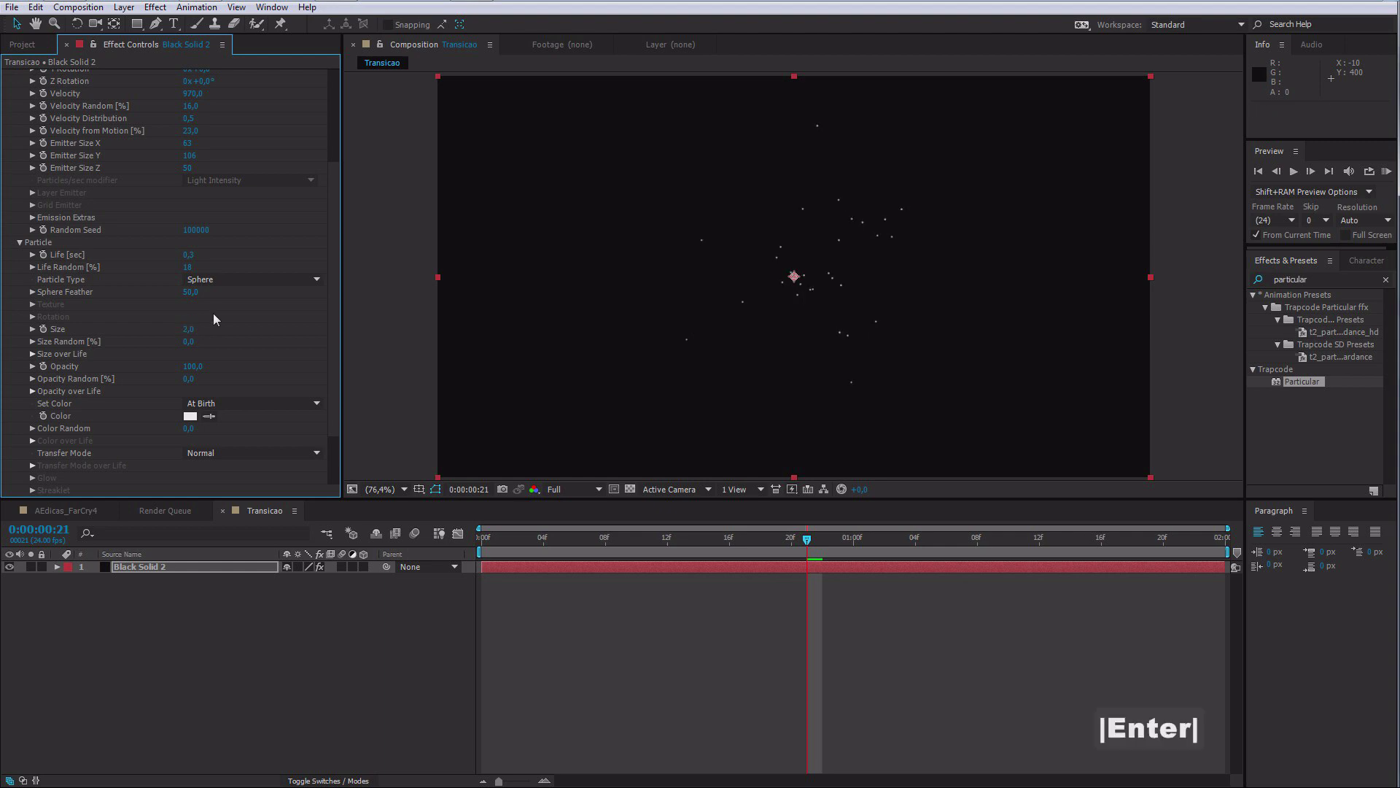
click(194, 328)
text(1,5)
key(Return)
click(189, 329)
text(1,7)
key(Return)
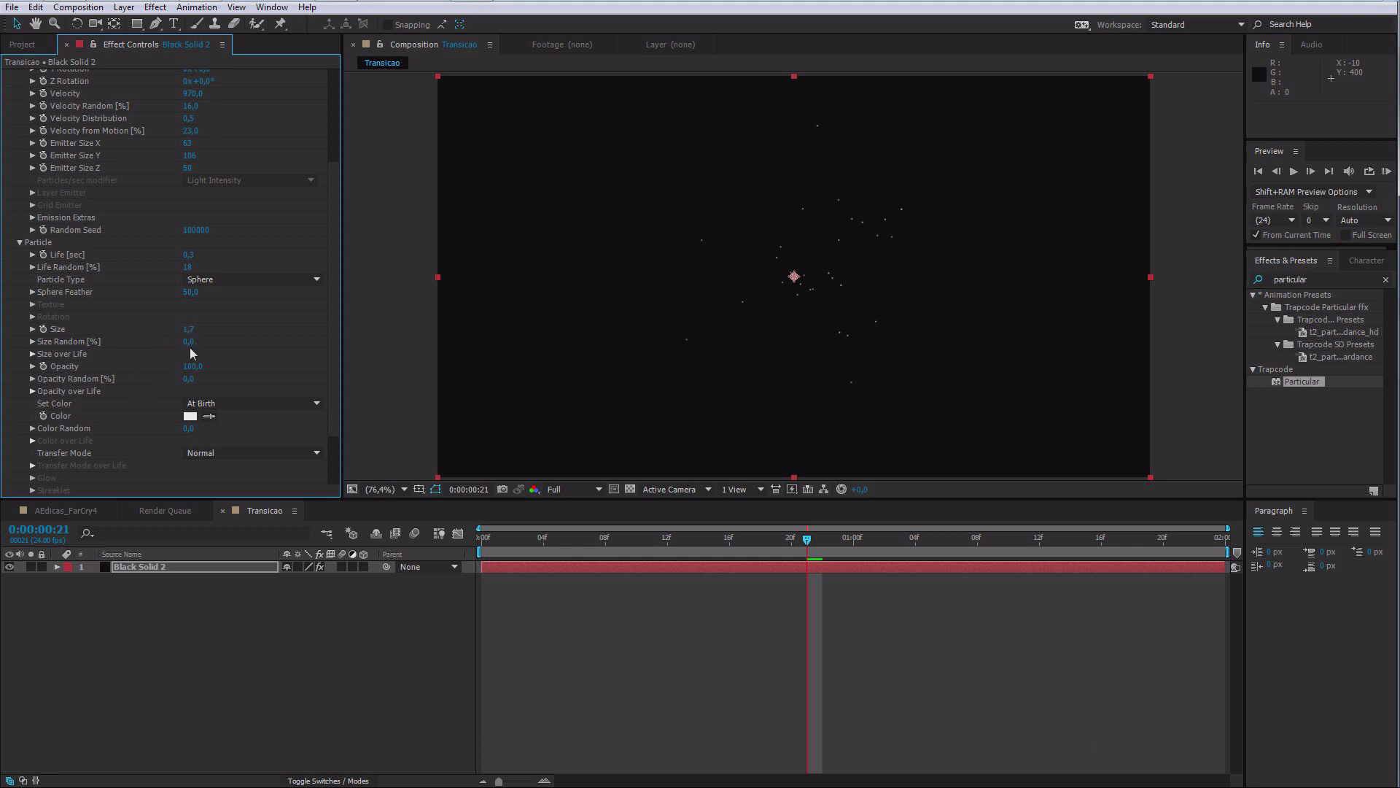
drag(191, 344, 208, 340)
scroll(334, 284, down, 2)
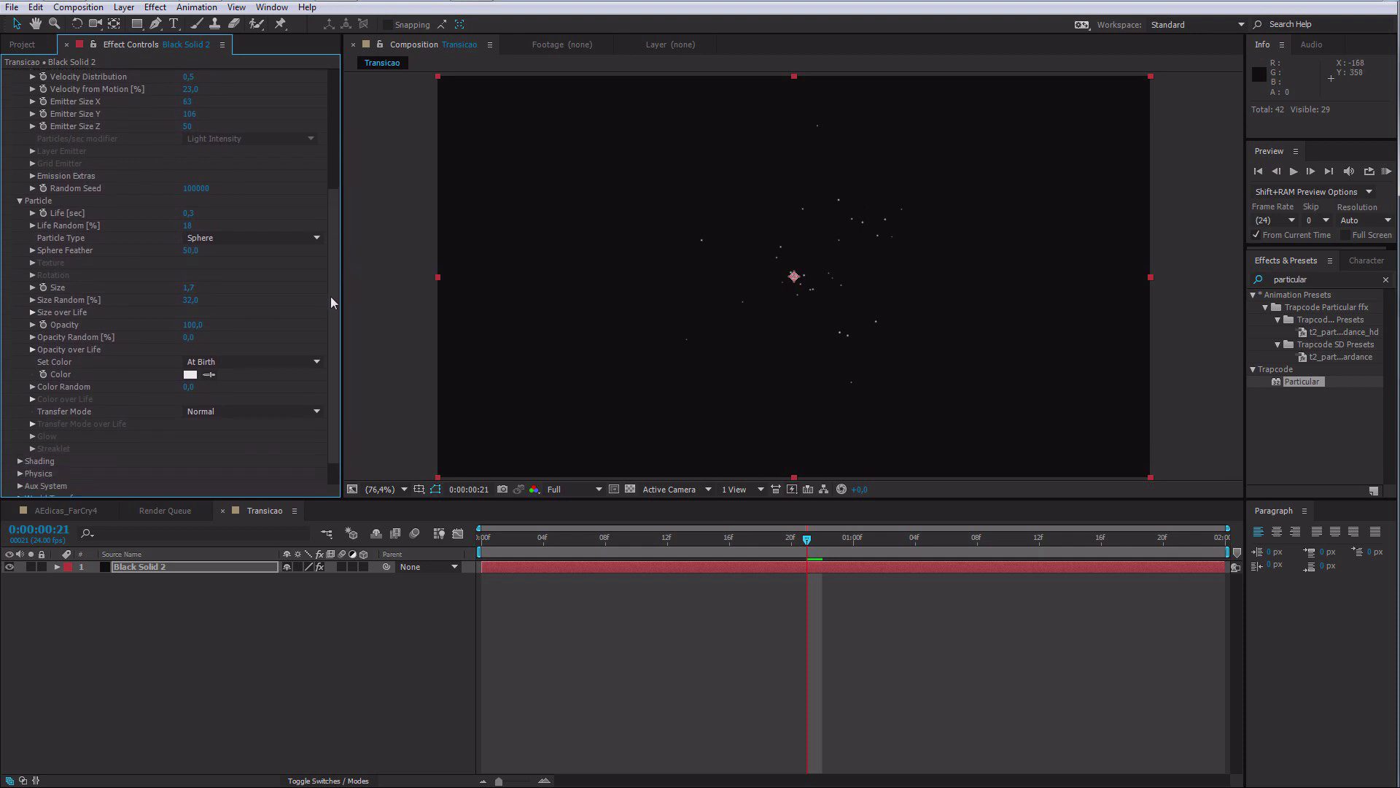
Step: Set the emitter's Particles/sec to 50000
click(32, 309)
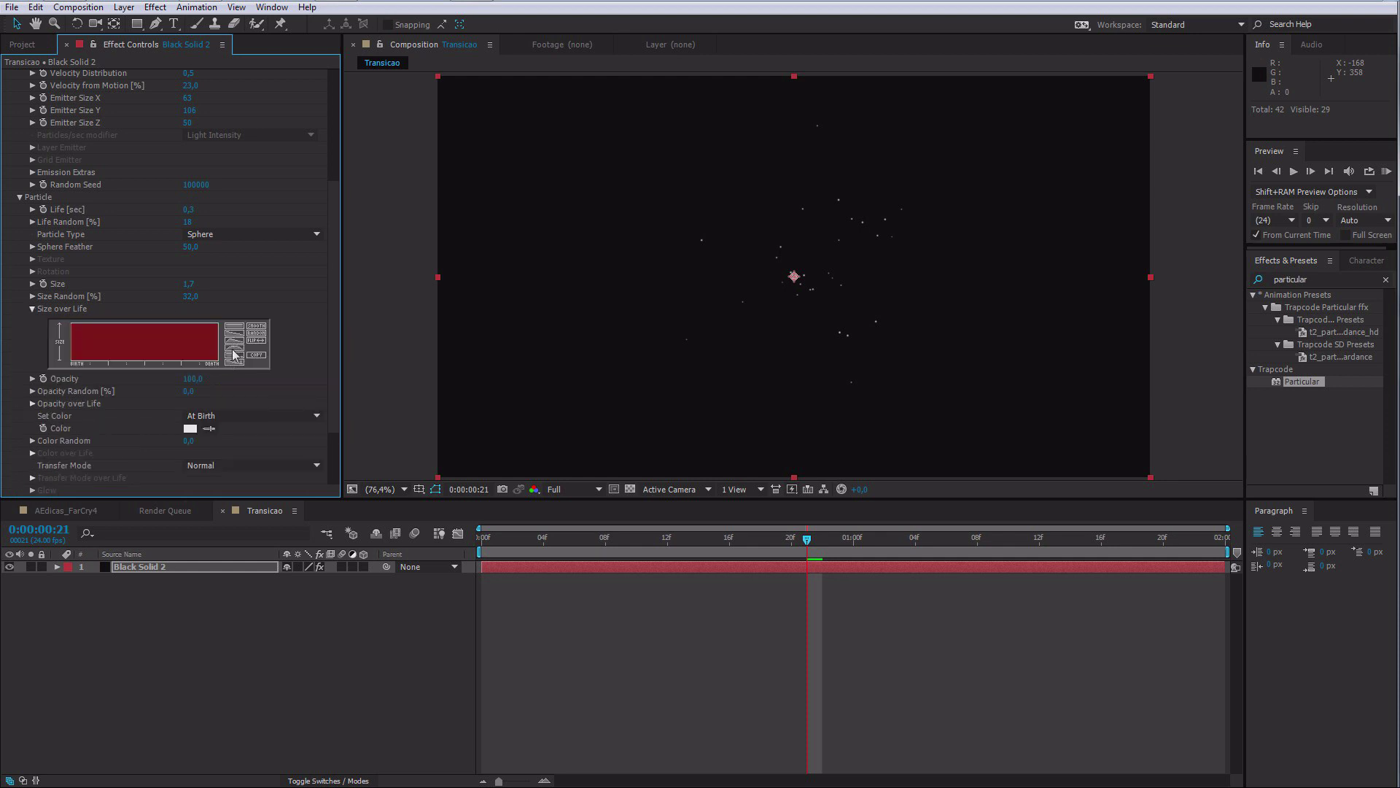
scroll(328, 219, up, 9)
click(193, 113)
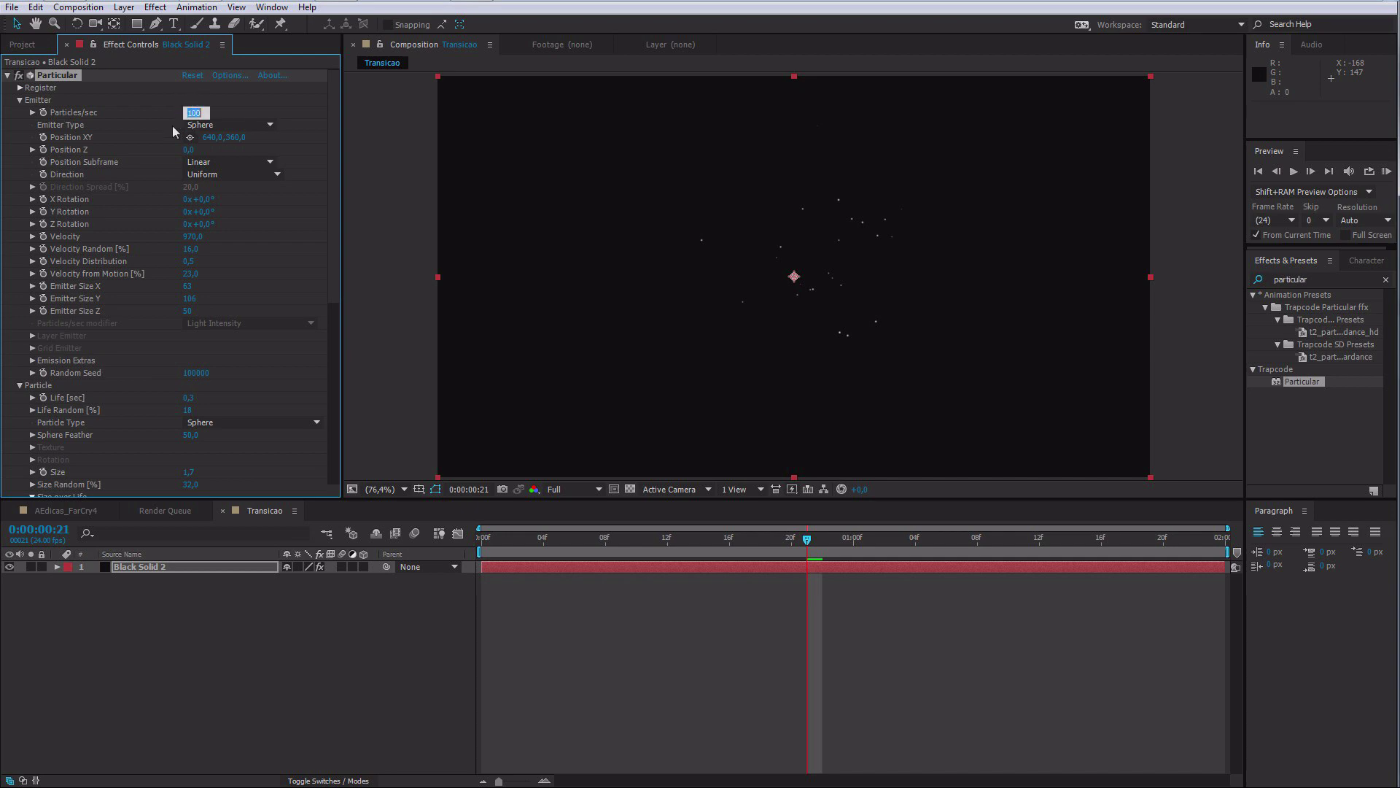
text(50000)
key(Return)
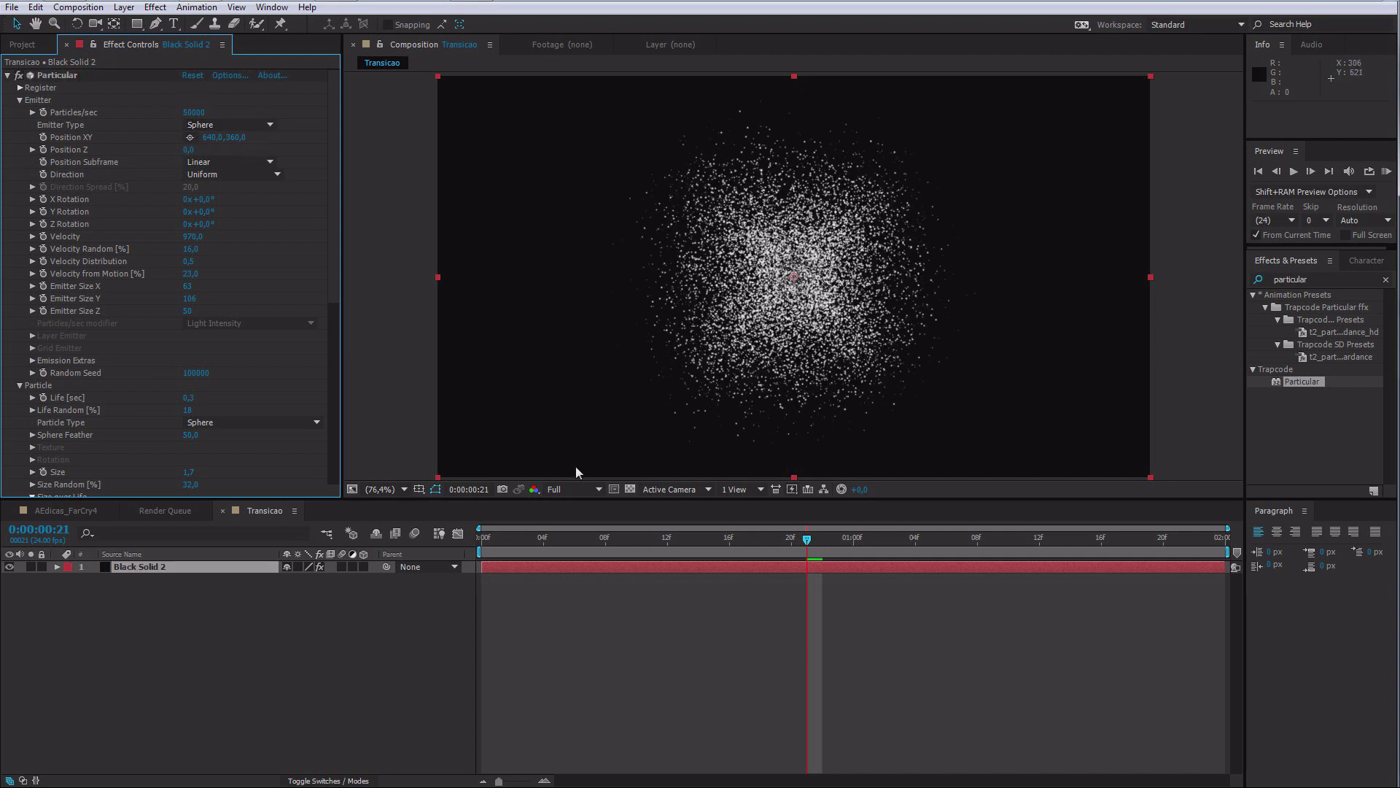
Step: Set the first Particles/sec keyframe at frame 3 and reveal the animated property on the Black Solid 2 layer
drag(480, 546, 448, 536)
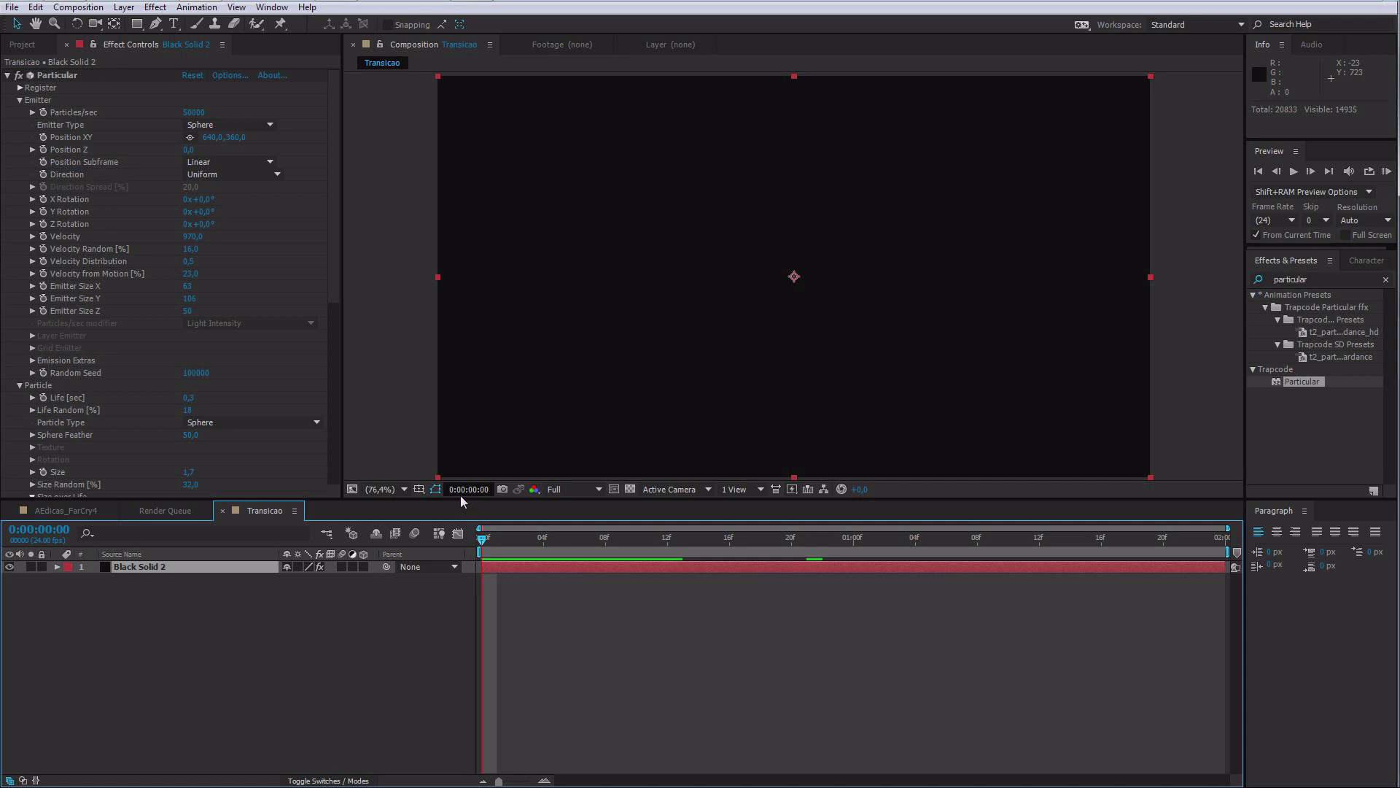
key(Page_Down)
key(Page_Down)
key(Page_Down)
click(42, 112)
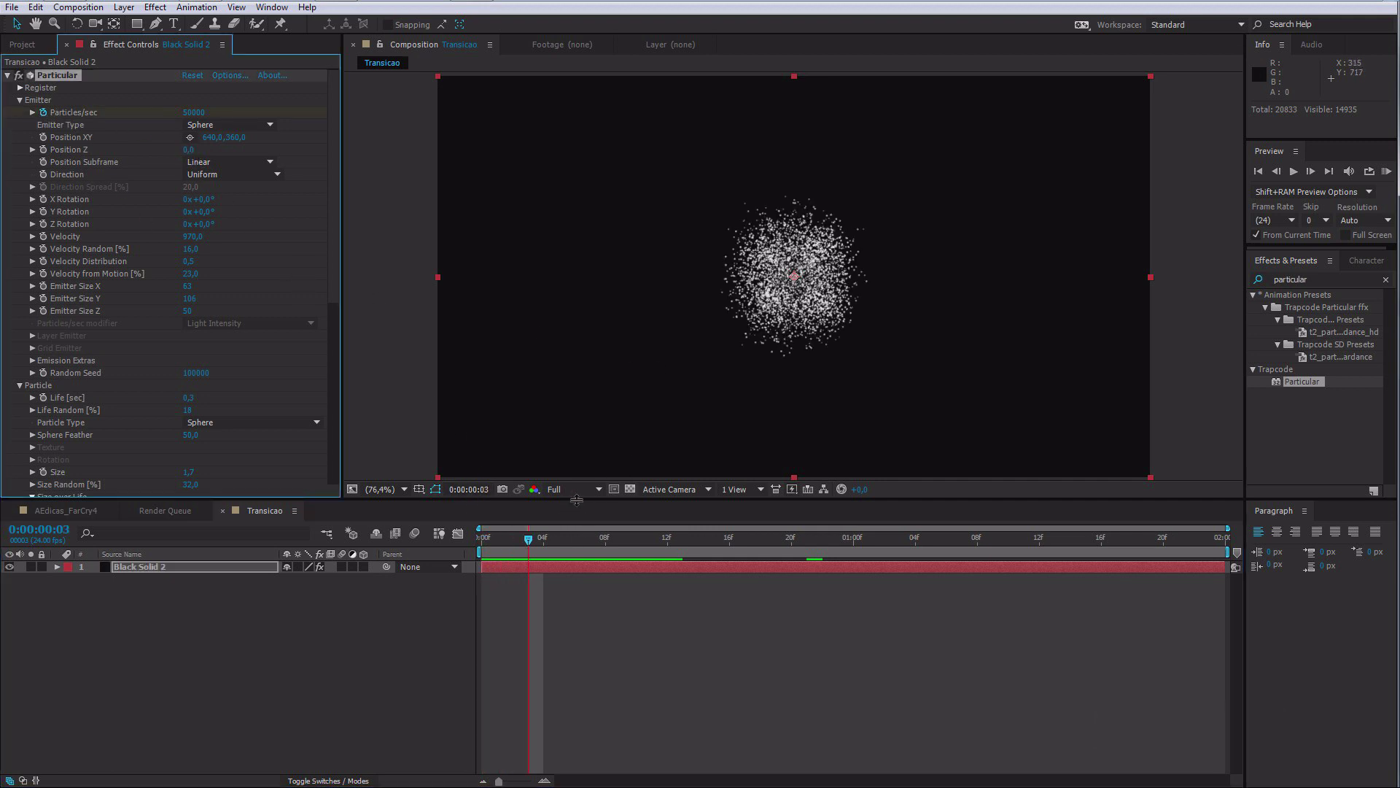
key(u)
Step: Add a Particles/sec keyframe of 0 at frame 7 and preview the short burst
mouse_move(528, 541)
mouse_down()
mouse_move(546, 543)
mouse_move(529, 540)
mouse_up()
key(Page_Down)
key(Page_Down)
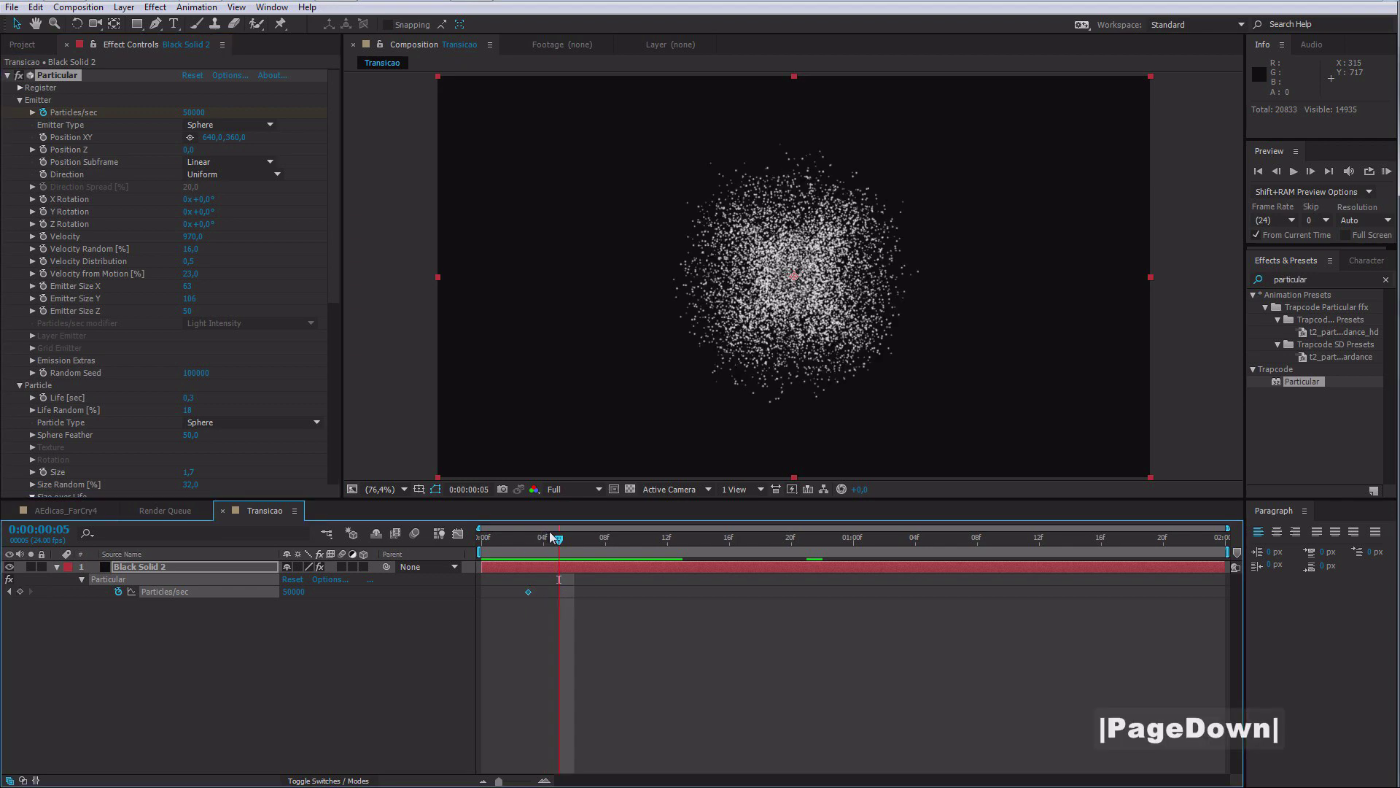
key(Page_Down)
key(Page_Down)
key(Page_Down)
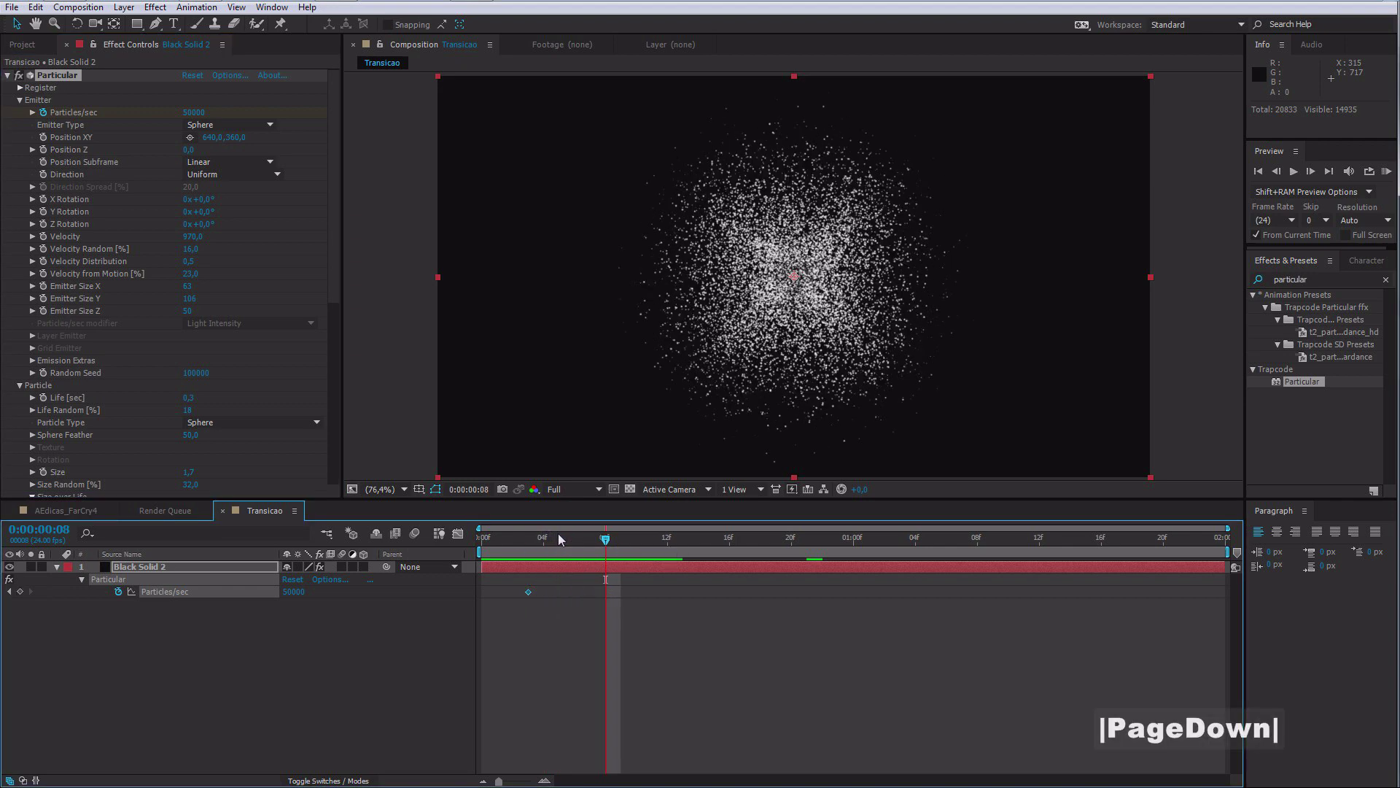
key(Page_Up)
click(193, 112)
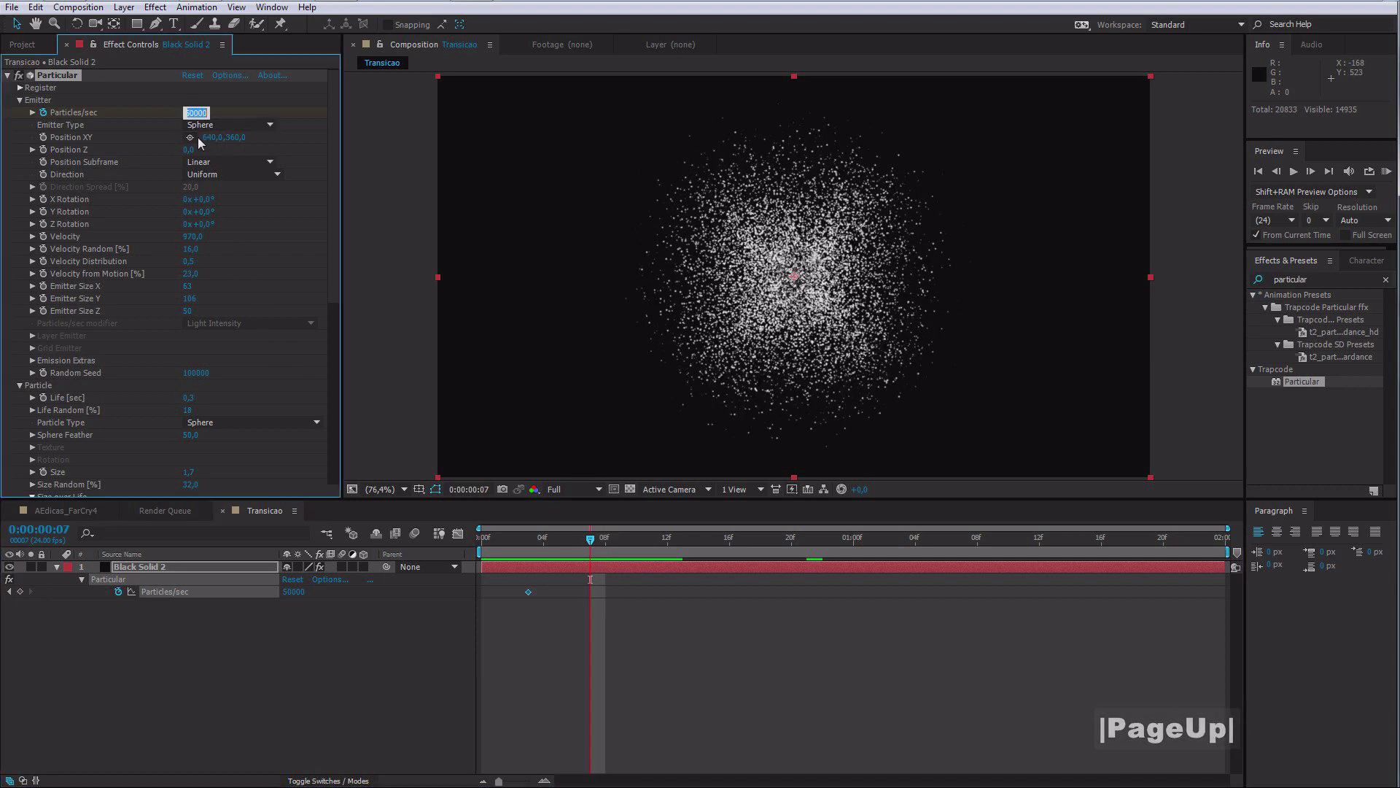
text(0)
key(Return)
drag(518, 553, 645, 556)
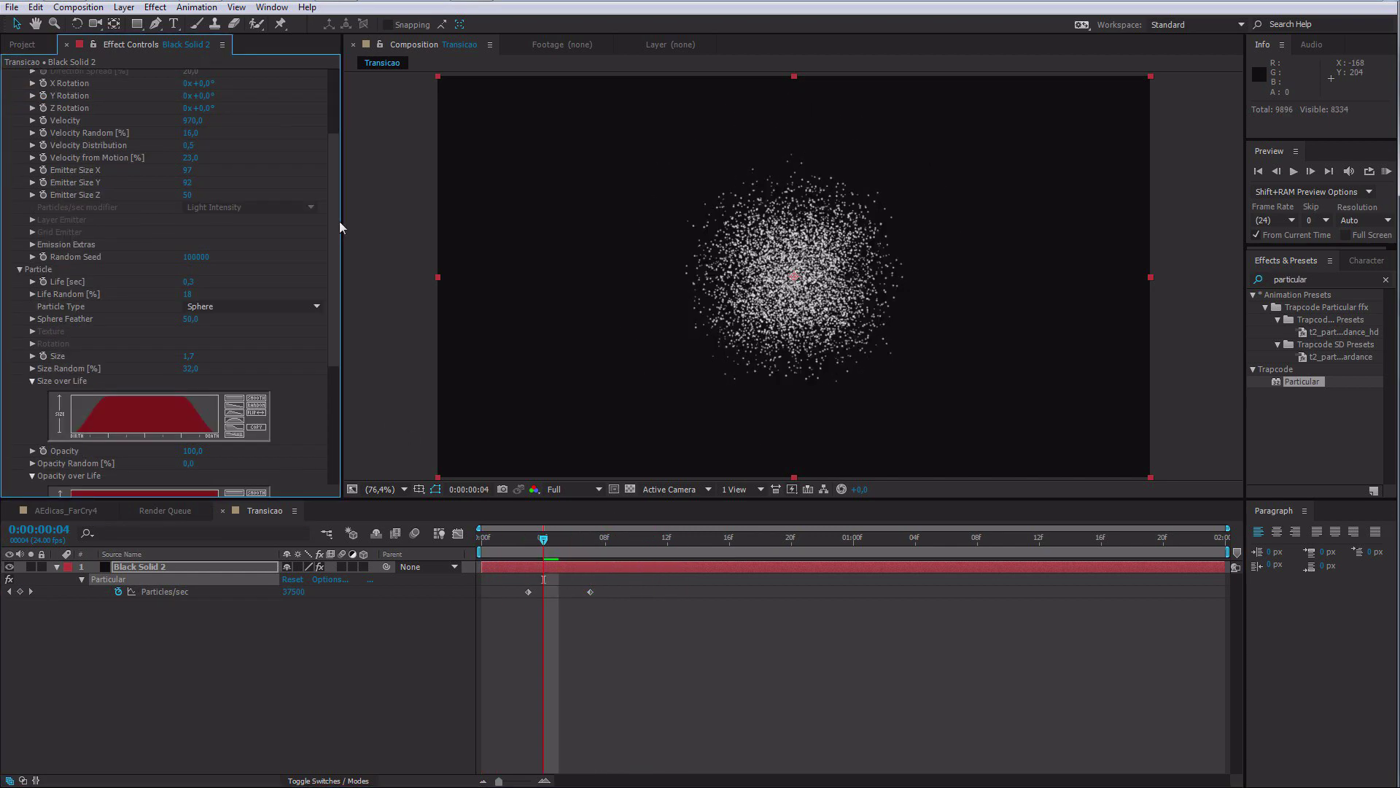
Step: Set Particular's Physics Gravity to 20 and check the burst's motion
scroll(340, 223, down, 4)
scroll(344, 258, down, 8)
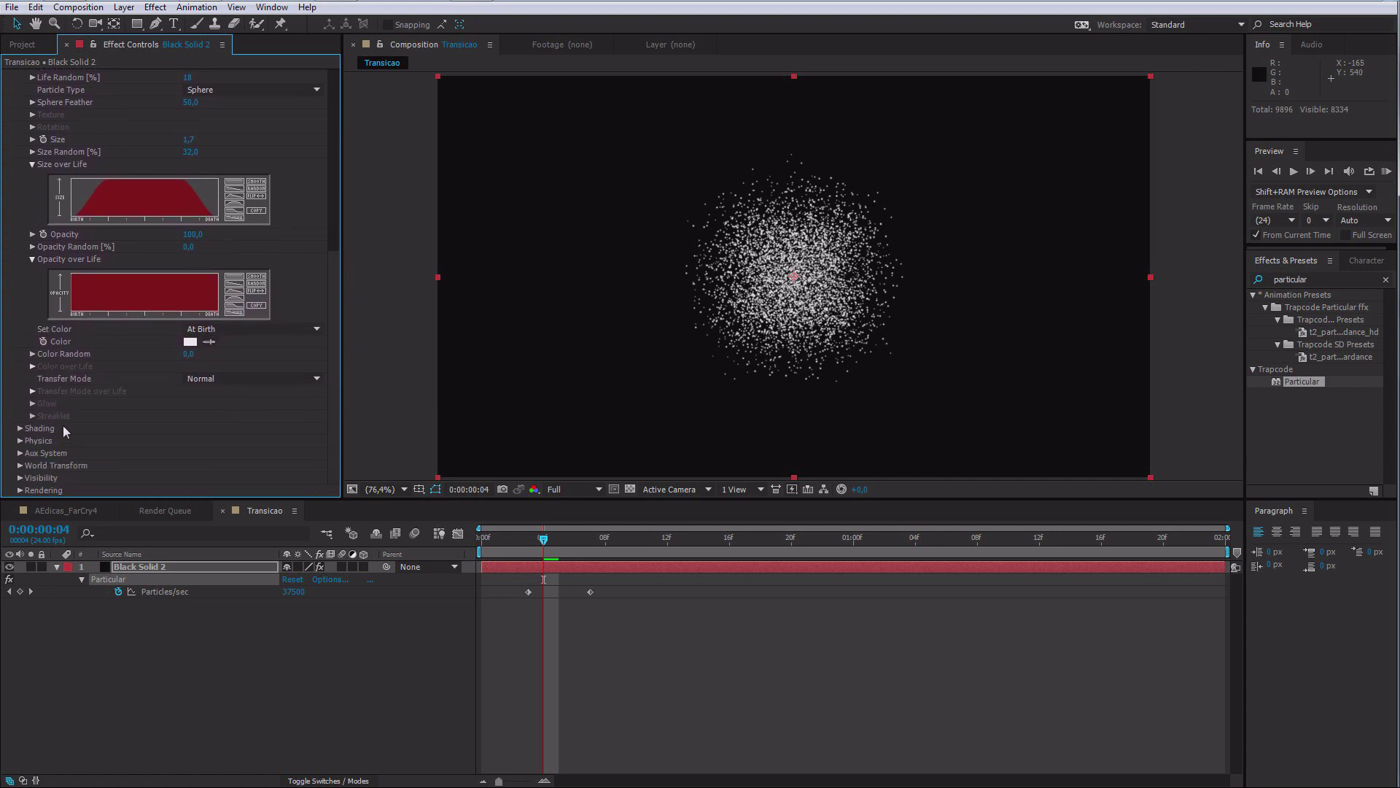
scroll(335, 226, up, 8)
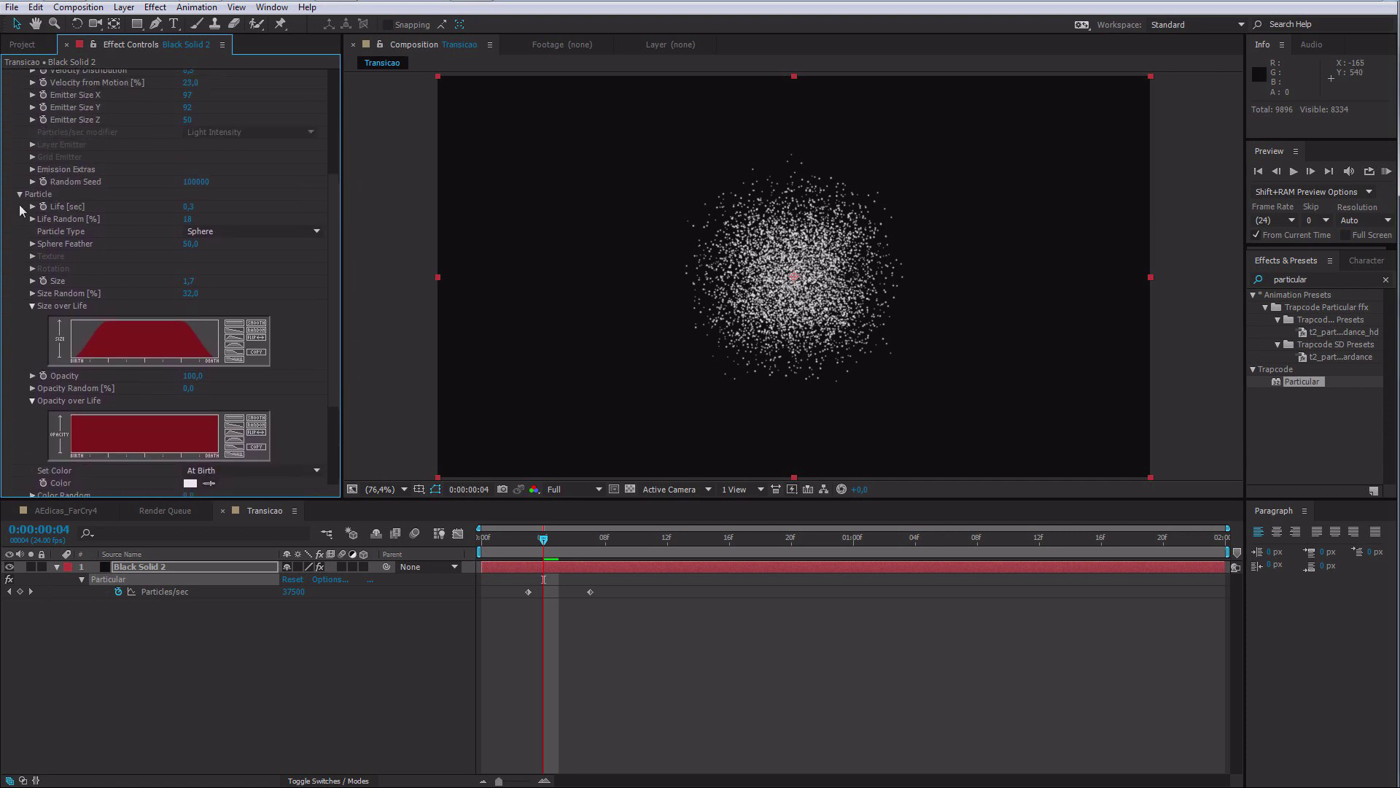
click(20, 195)
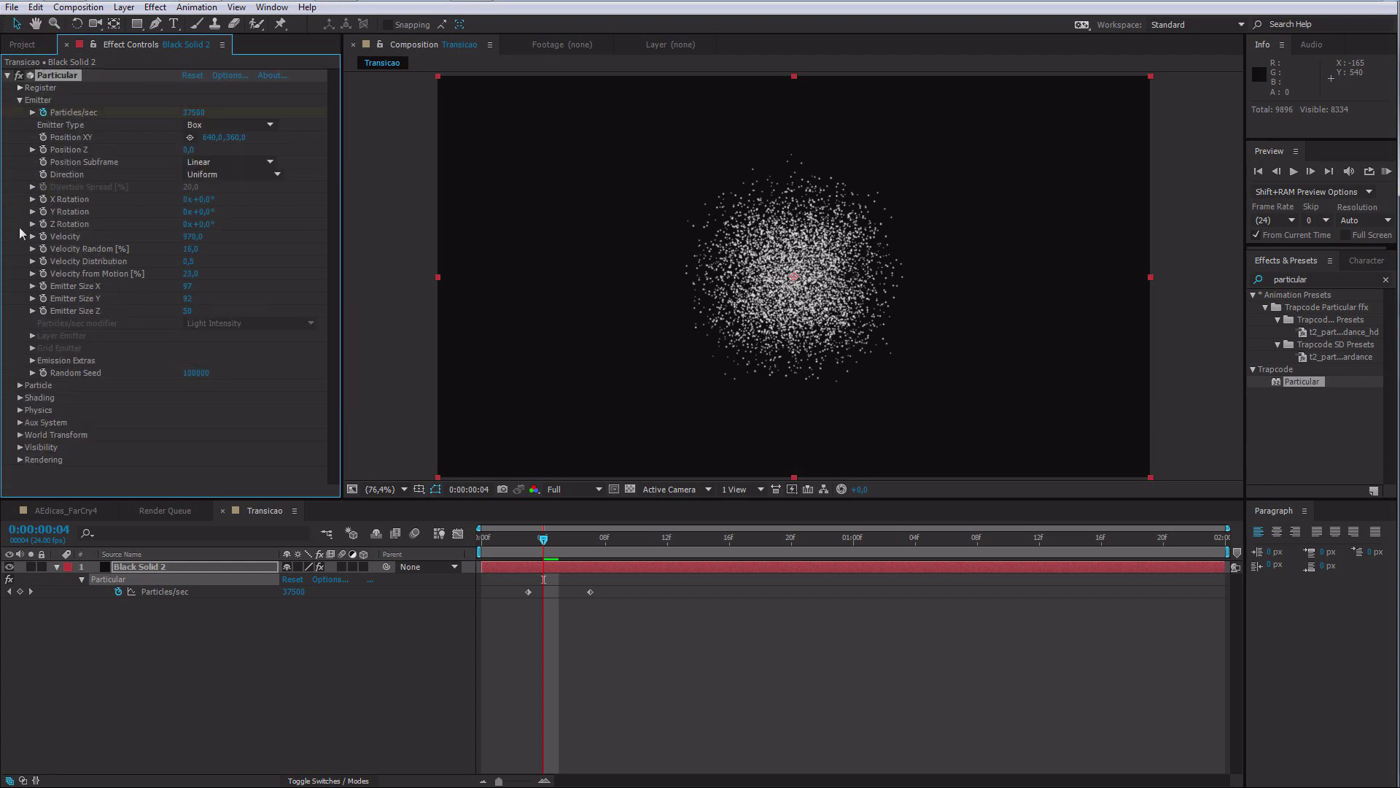
click(21, 410)
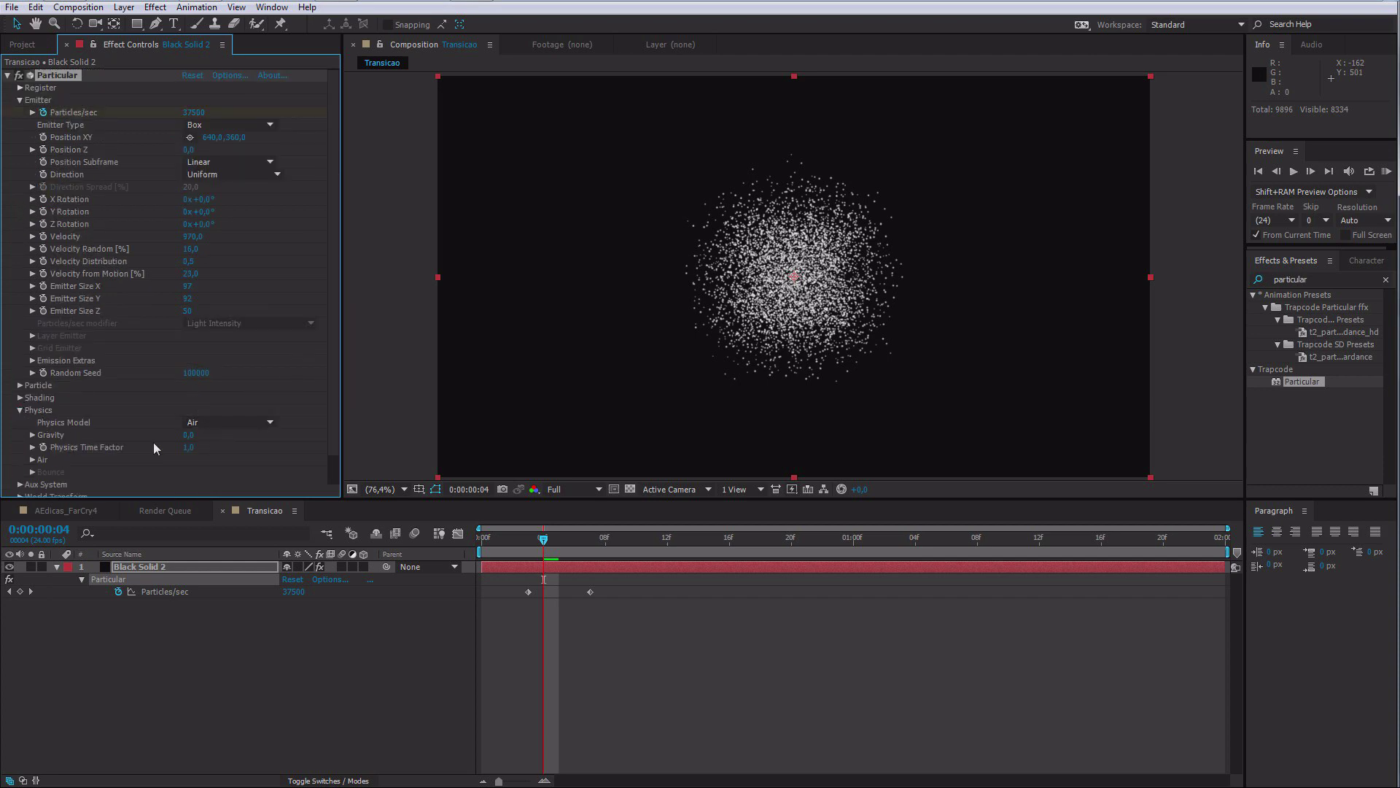
click(189, 435)
text(20)
key(Return)
drag(519, 542, 543, 541)
Step: Set the Air physics' Air Resistance to 20 and check the particle spread
click(32, 459)
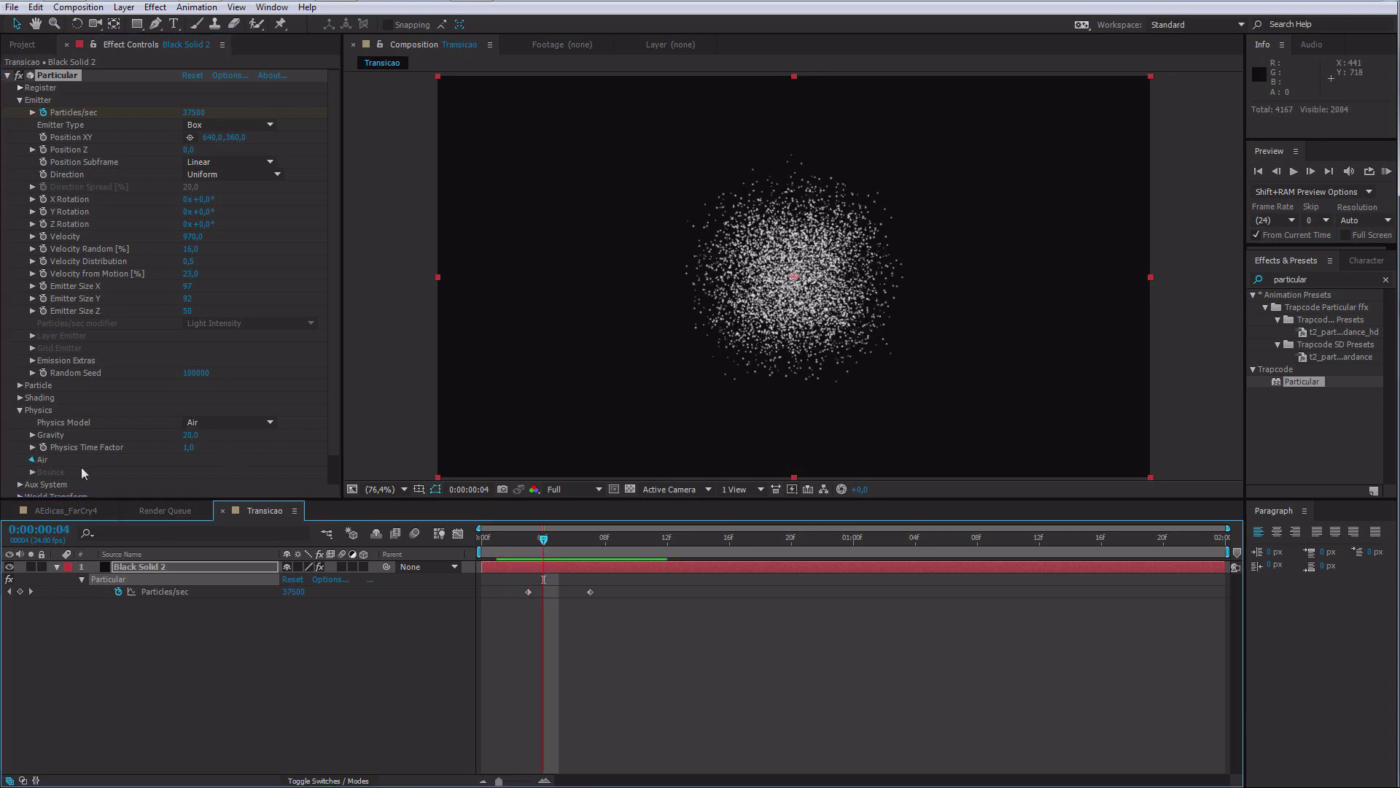
scroll(334, 394, down, 5)
click(191, 335)
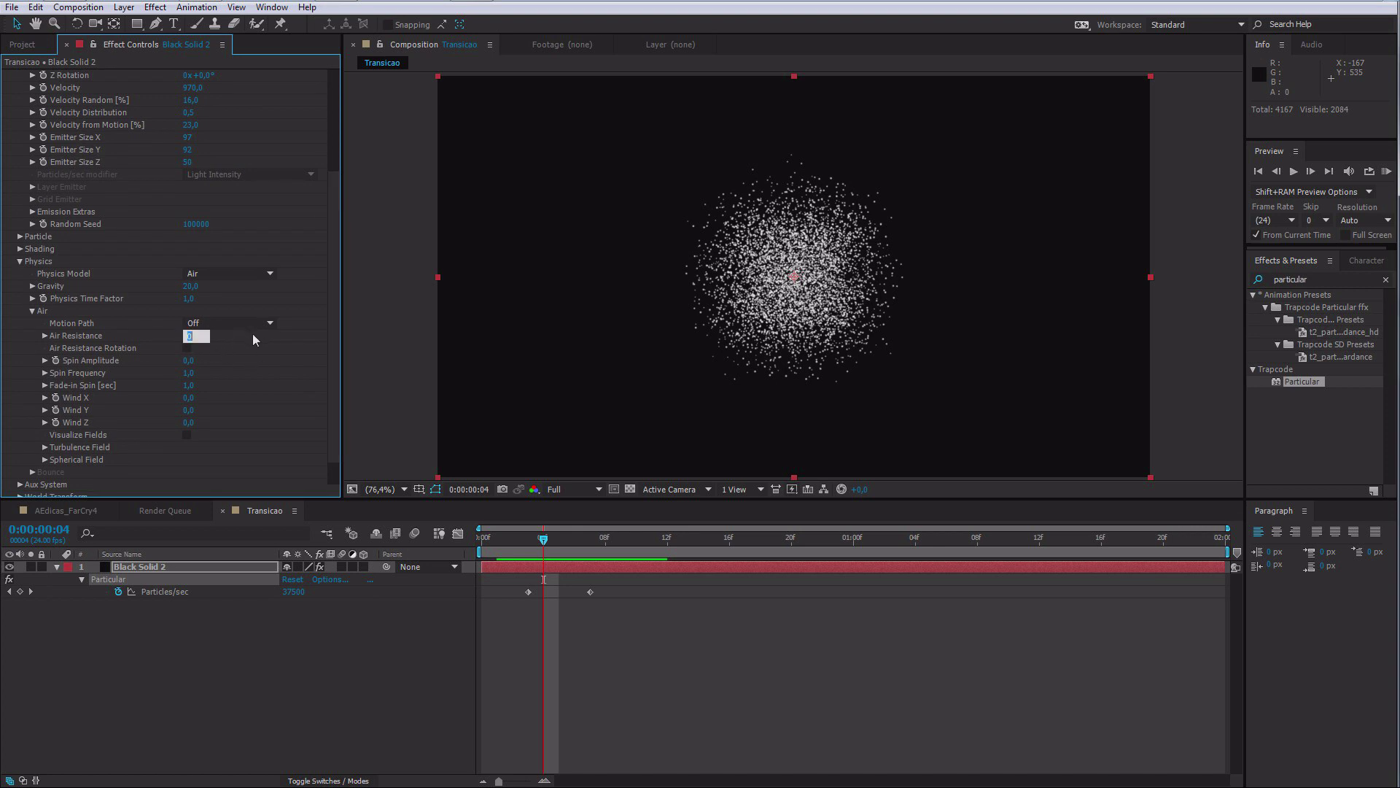
text(20)
key(Return)
click(517, 540)
drag(524, 545, 561, 562)
Step: Set the Air physics' Spin Amplitude to 13 and its wind to X -1985, Y -71 and Z -9
drag(187, 361, 221, 372)
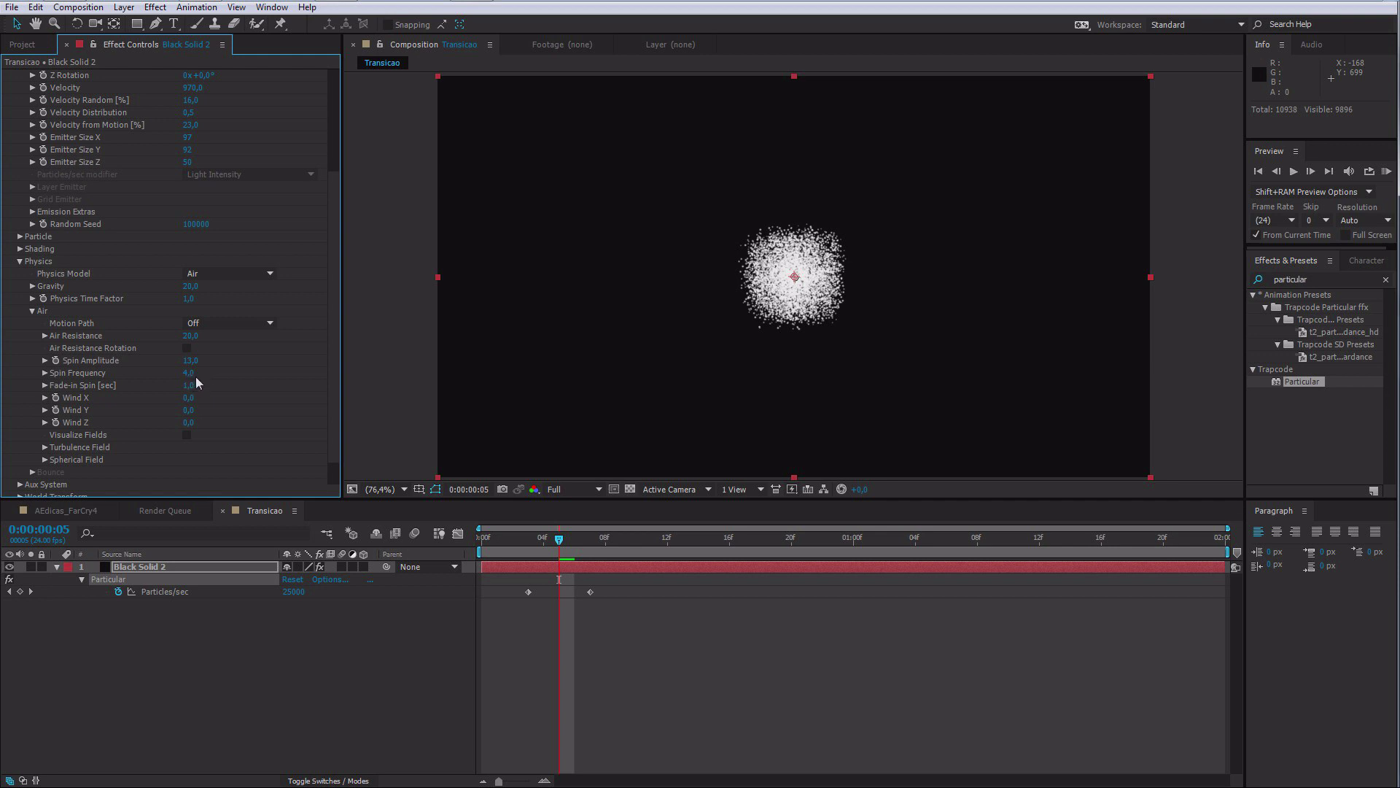
drag(188, 398, 21, 585)
drag(502, 539, 620, 540)
drag(197, 397, 2, 431)
drag(9, 581, 172, 506)
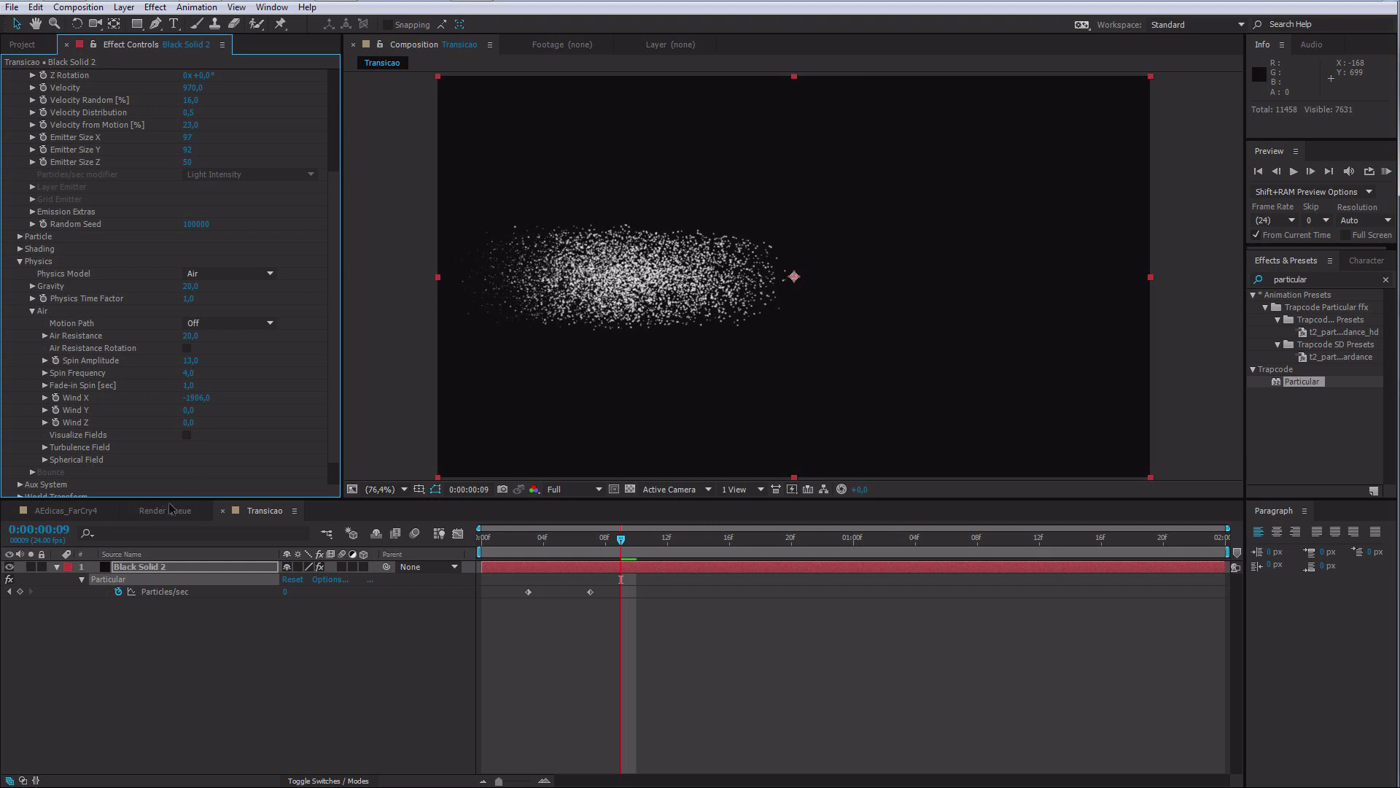
drag(179, 414, 148, 426)
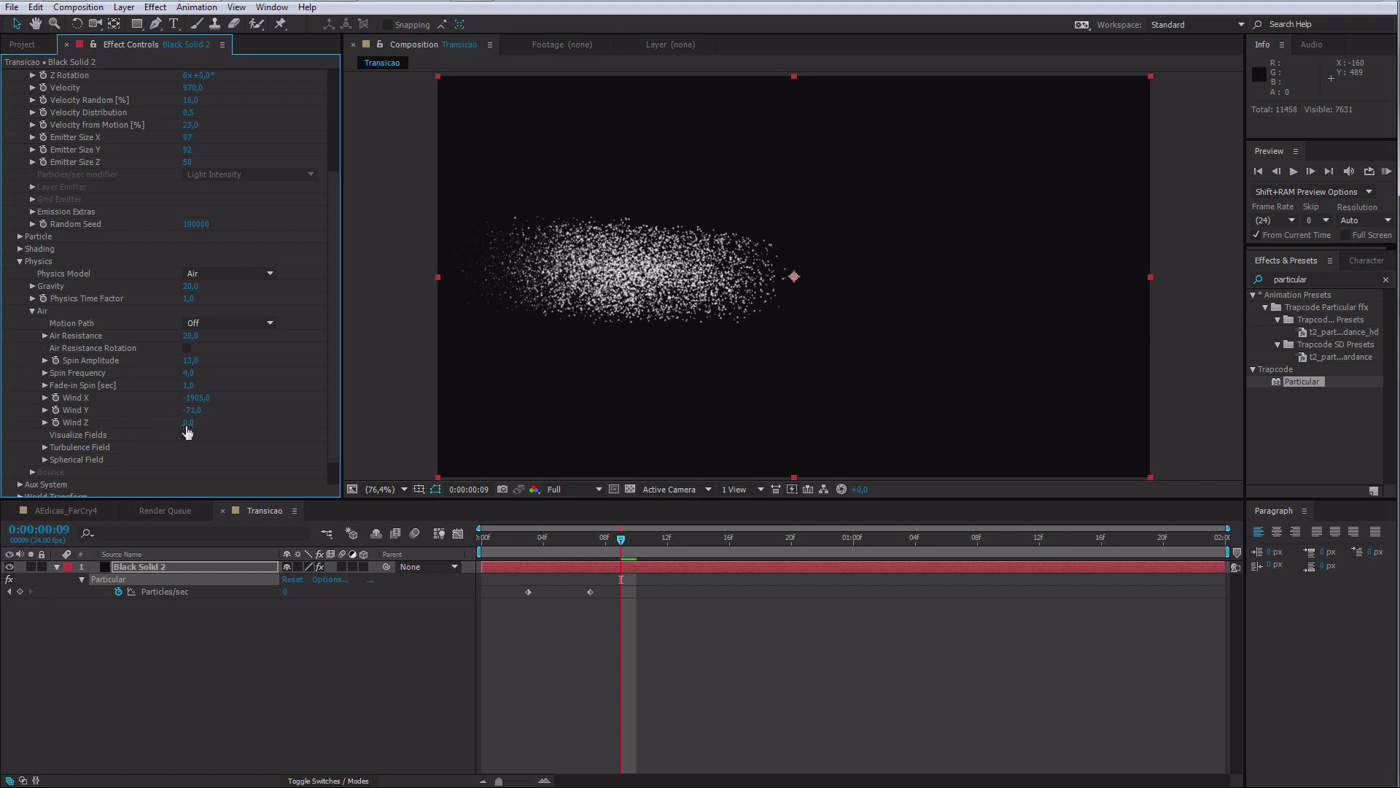
drag(188, 423, 185, 432)
scroll(336, 403, down, 1)
drag(490, 545, 591, 561)
Step: Set the Turbulence Field's Affect Size to 7 and Affect Position to 979
click(45, 434)
scroll(110, 394, down, 3)
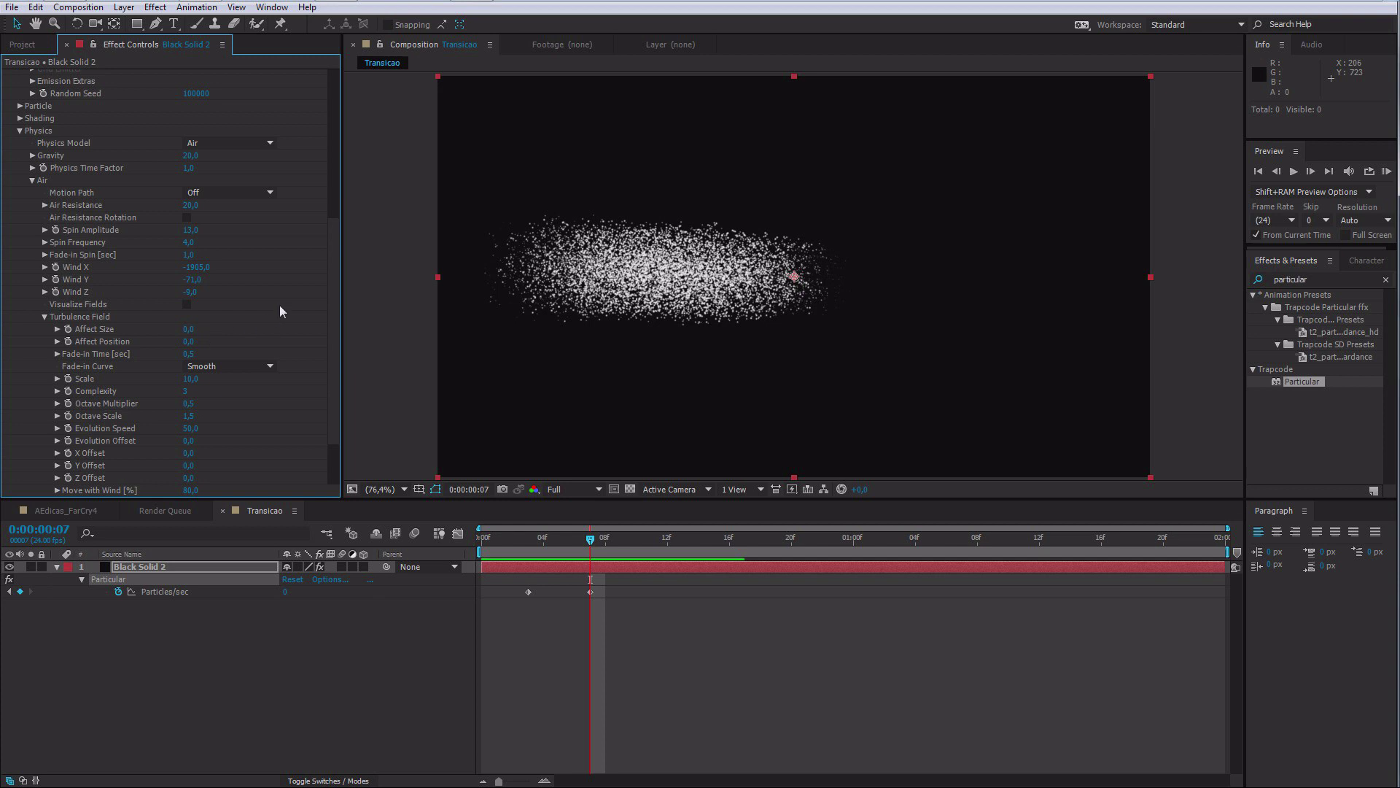
drag(190, 336, 197, 332)
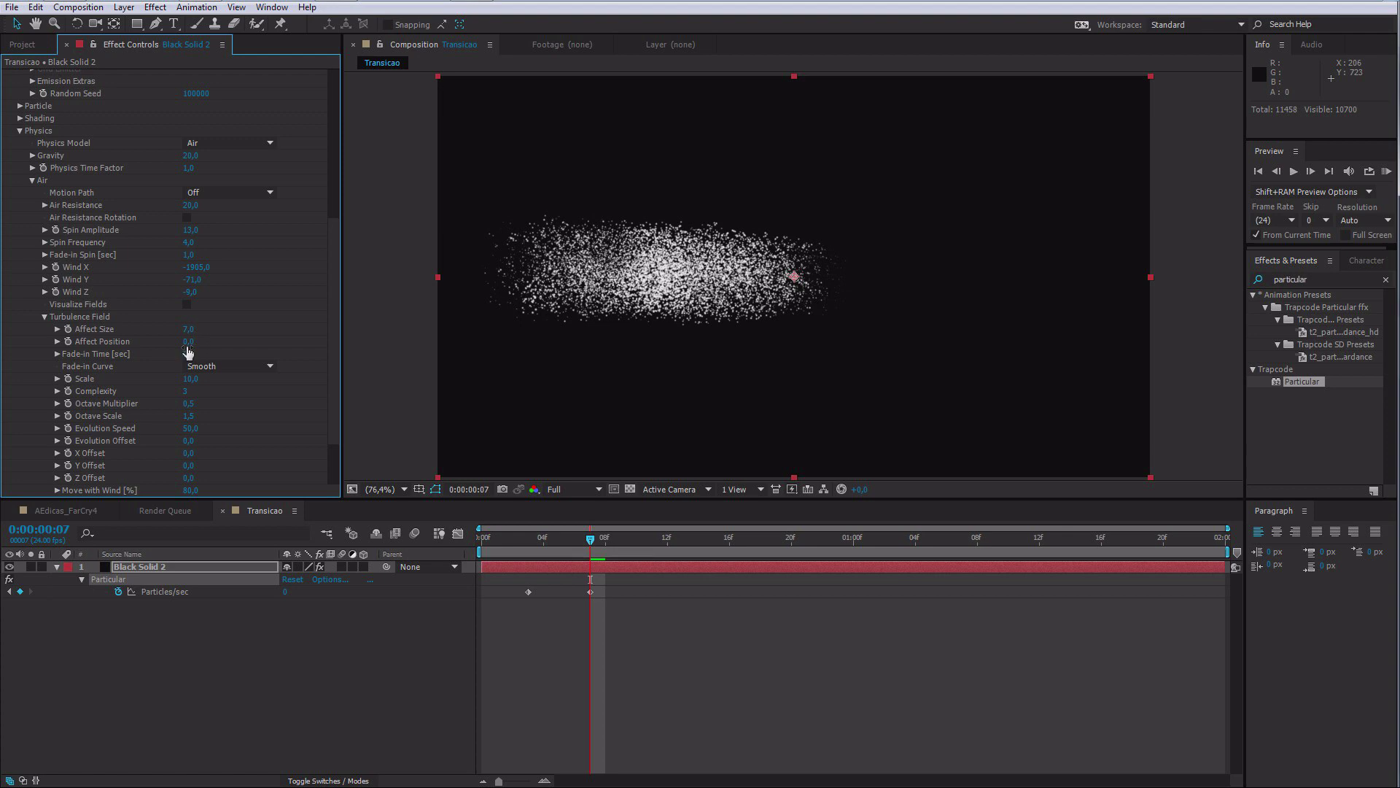
drag(188, 342, 860, 293)
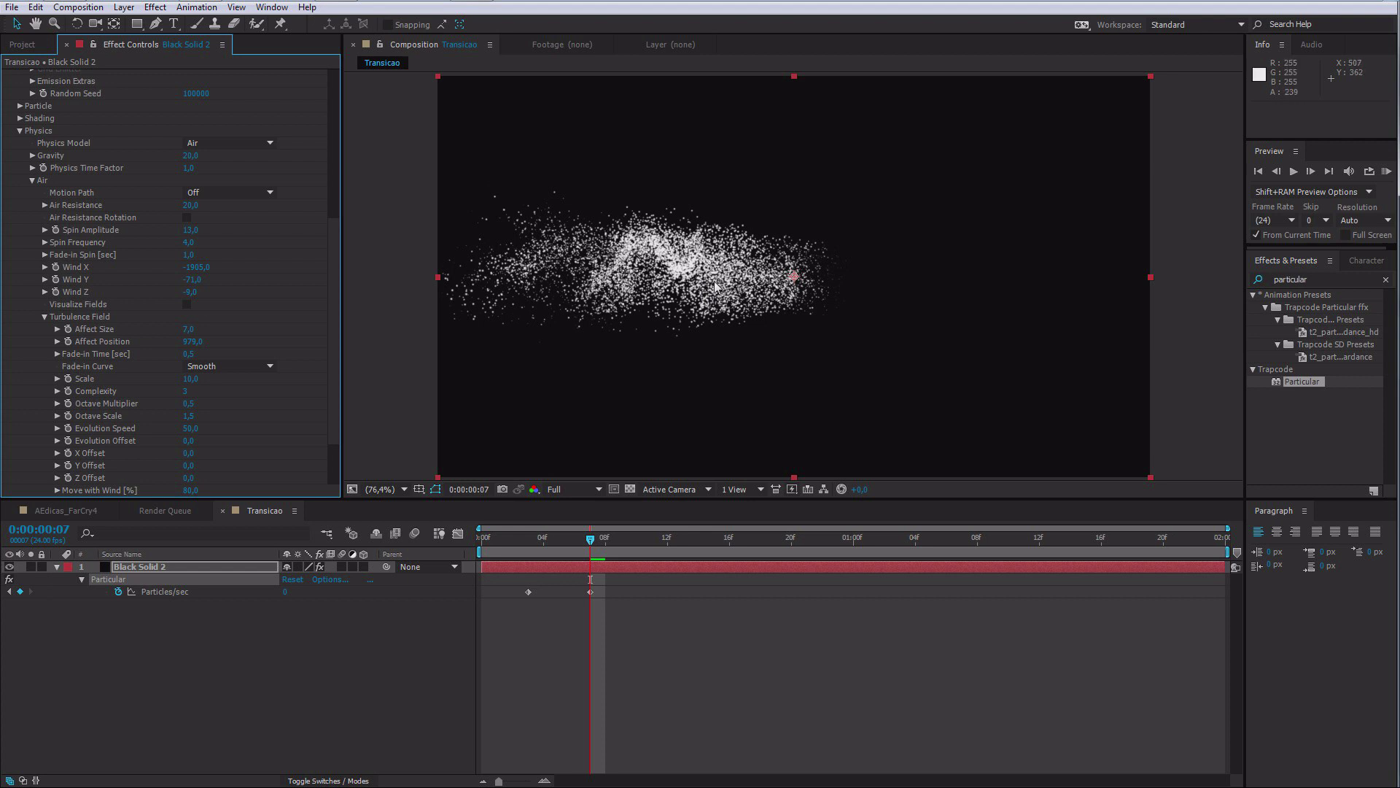
Step: Compare the turbulence Fade-in Curve options and set it to Linear
click(224, 365)
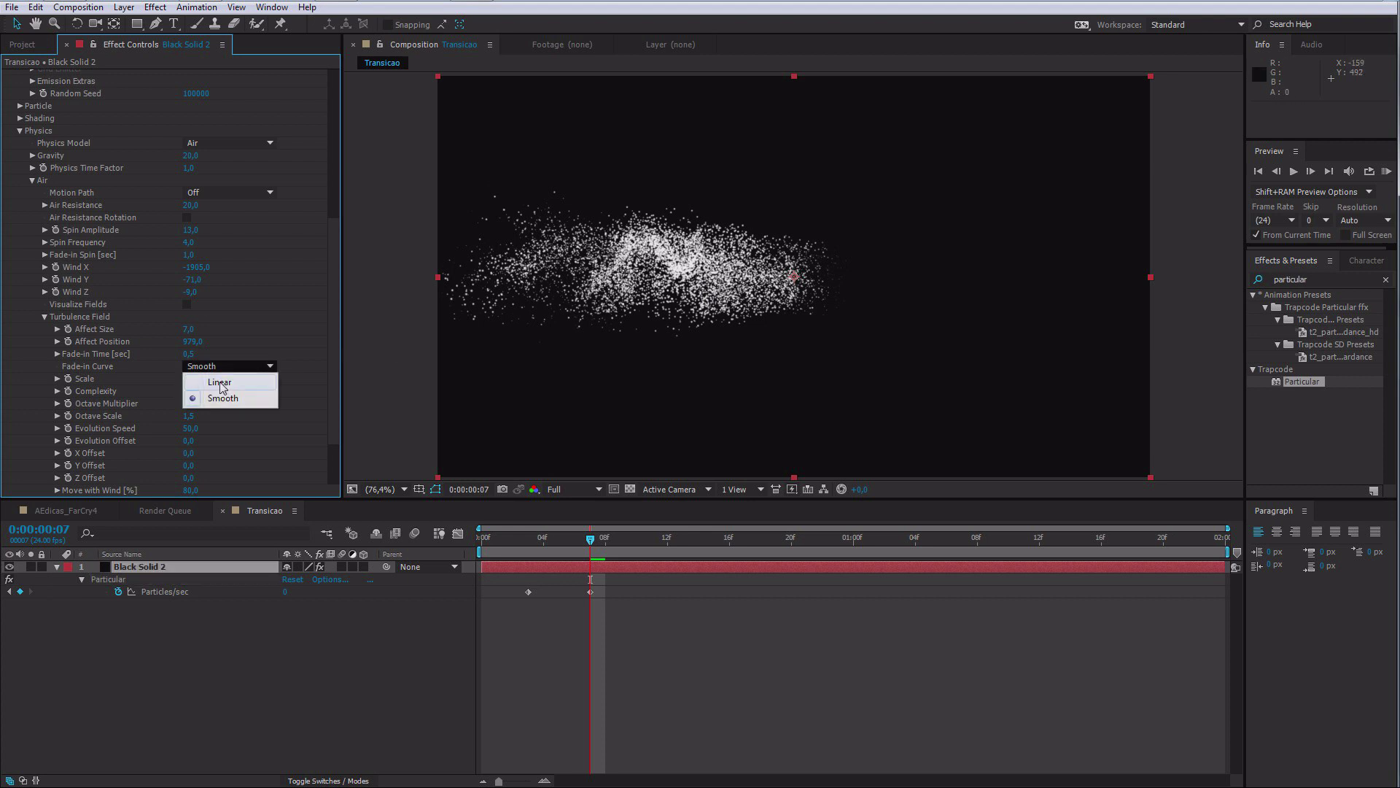
click(221, 385)
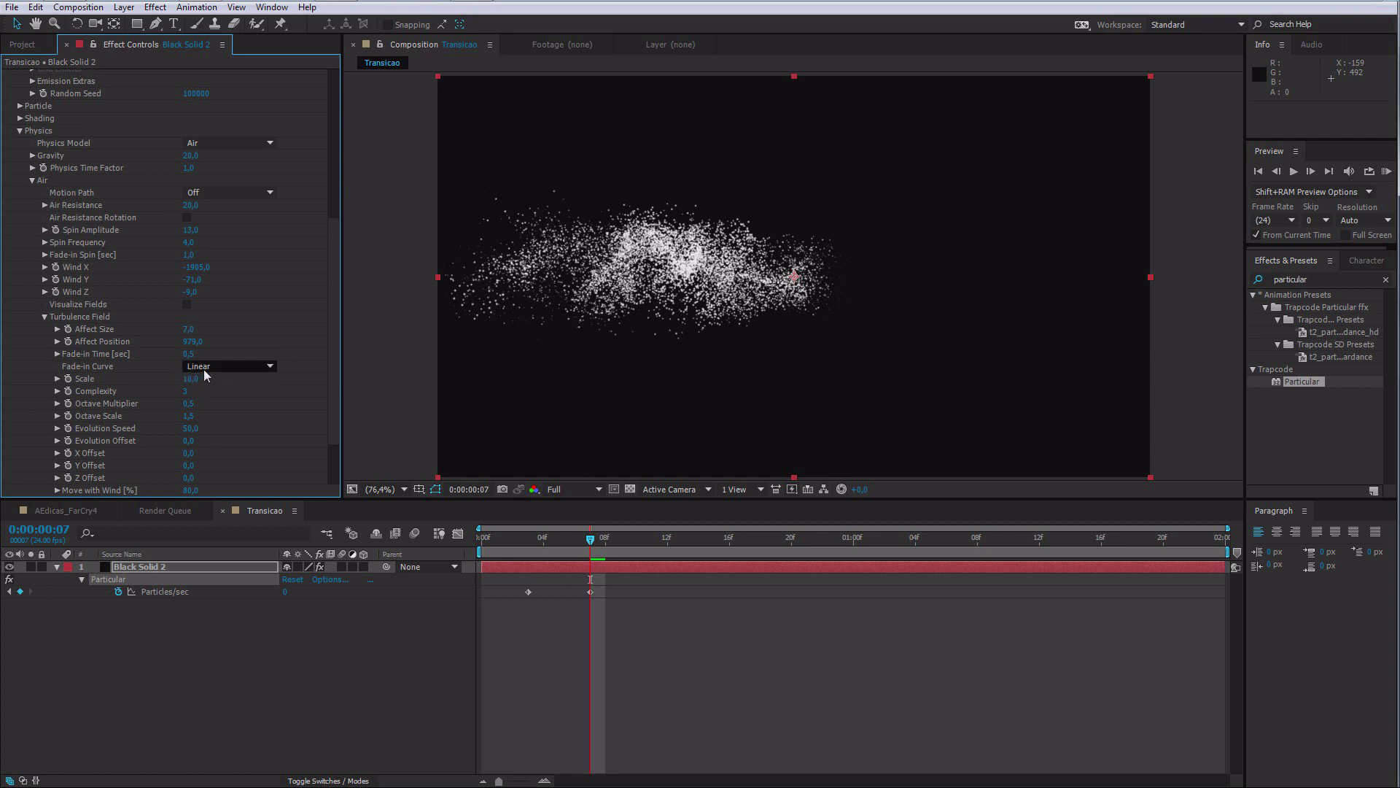
click(230, 366)
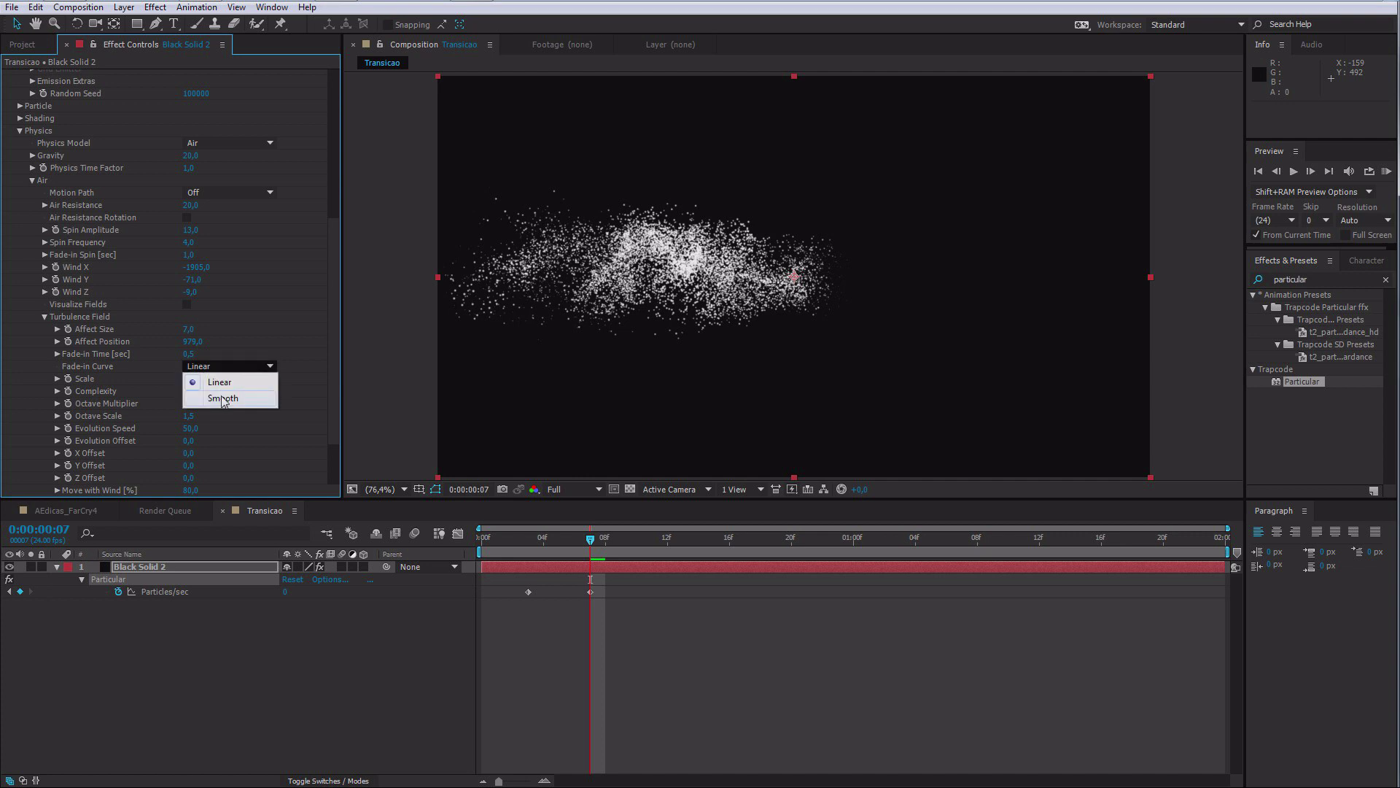
click(223, 399)
click(229, 366)
click(223, 382)
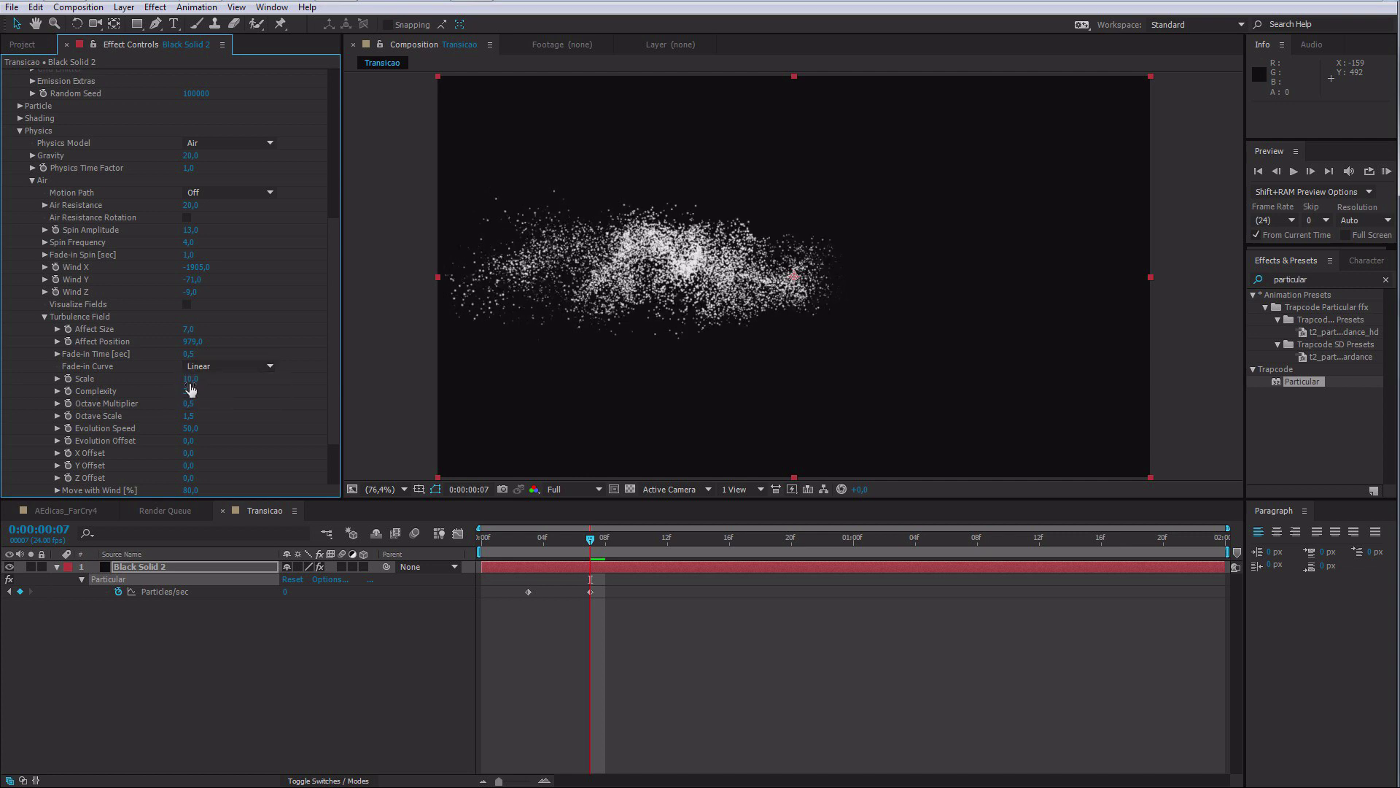
Step: Set the turbulence Scale to 5,7 and Octave Multiplier to 0,2, then preview the animation
drag(190, 379, 193, 383)
click(192, 384)
text(5,7)
key(Return)
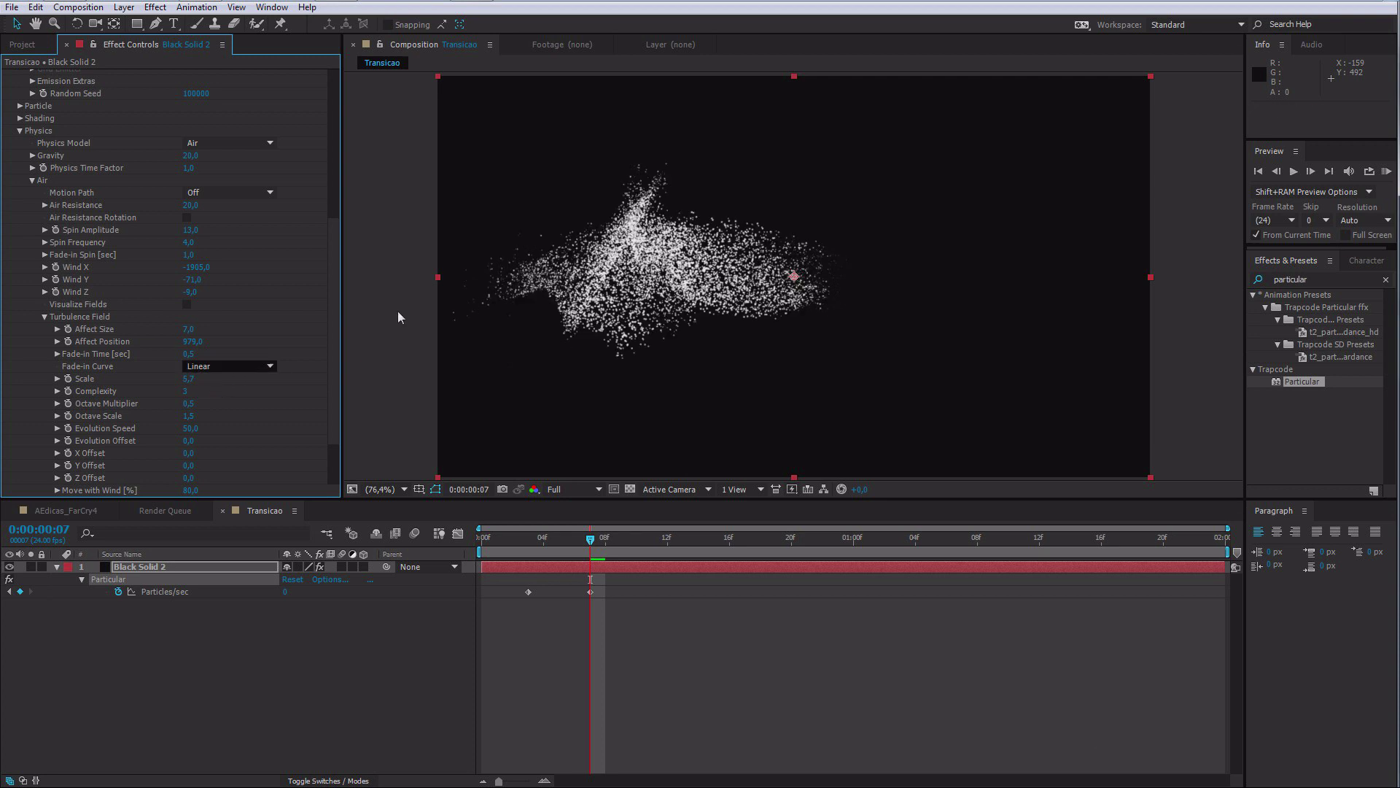
click(194, 404)
text(,2)
key(Return)
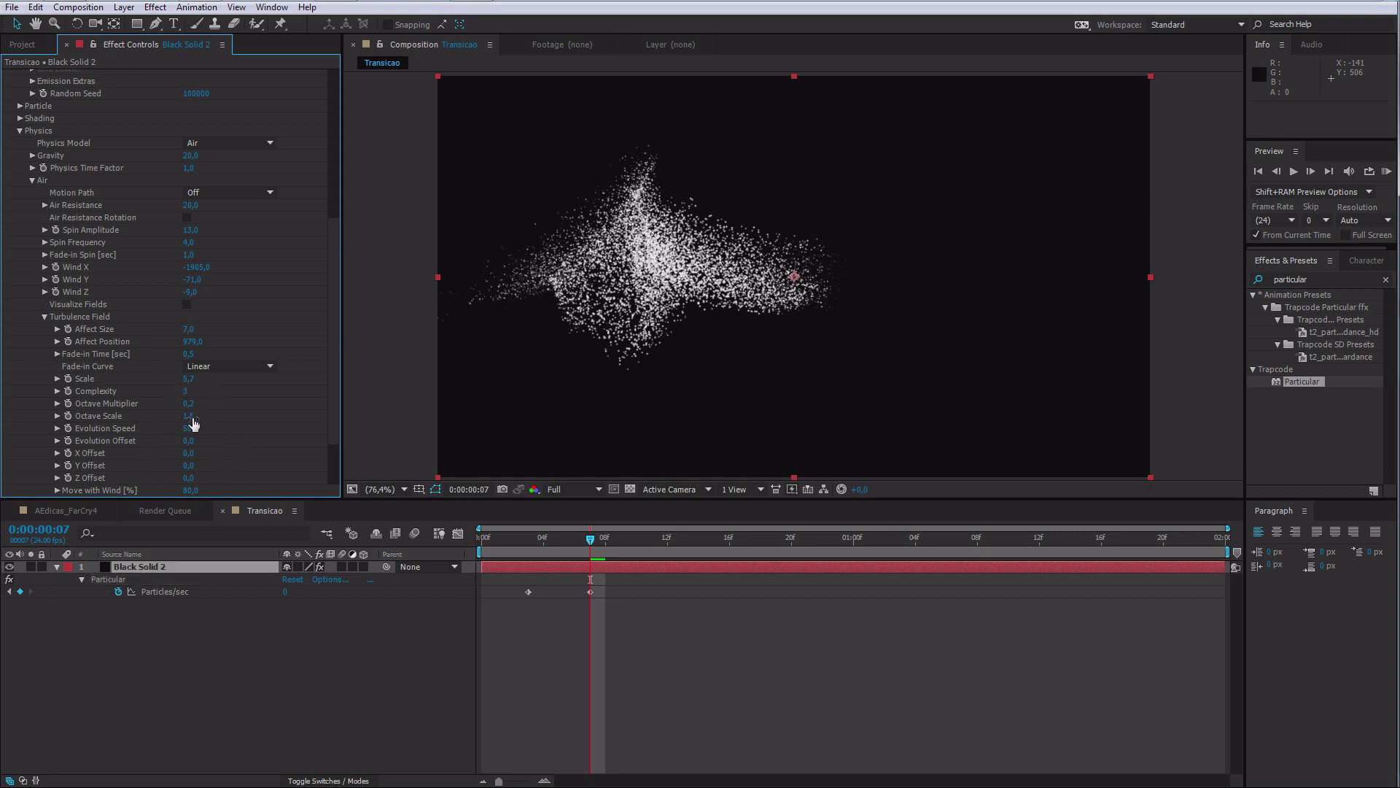
key(space)
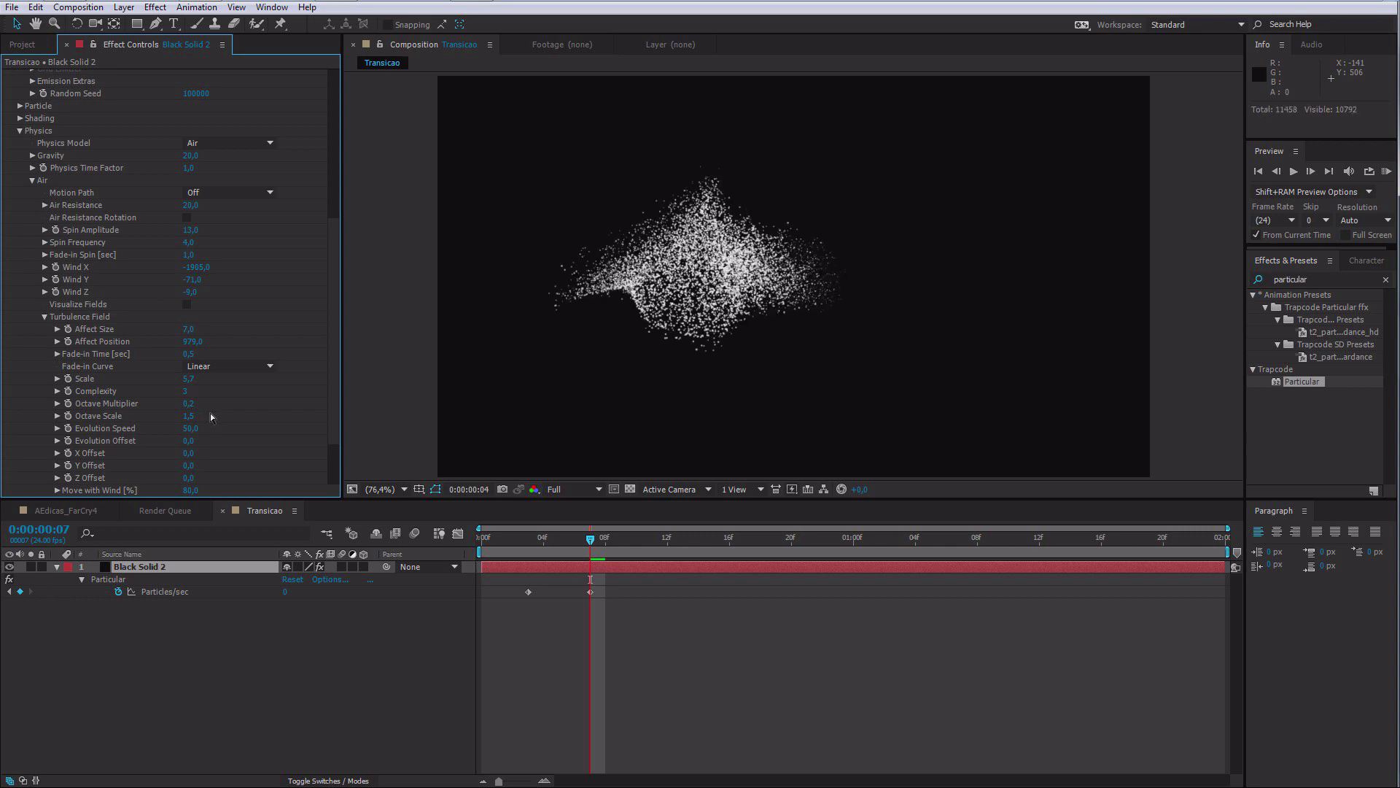
key(space)
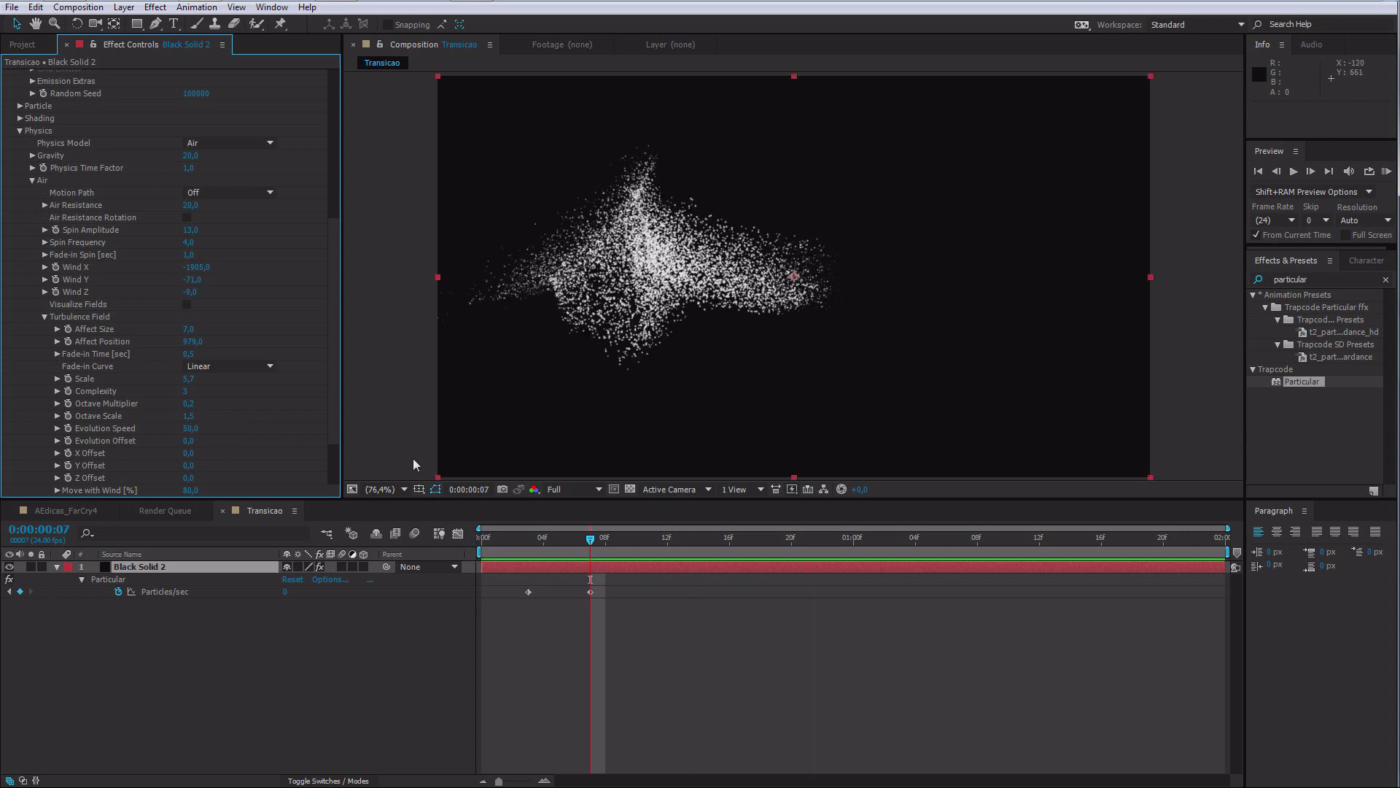
Step: Try a different turbulence X Offset and set the Evolution Speed to 42
scroll(291, 423, down, 2)
drag(189, 402, 201, 404)
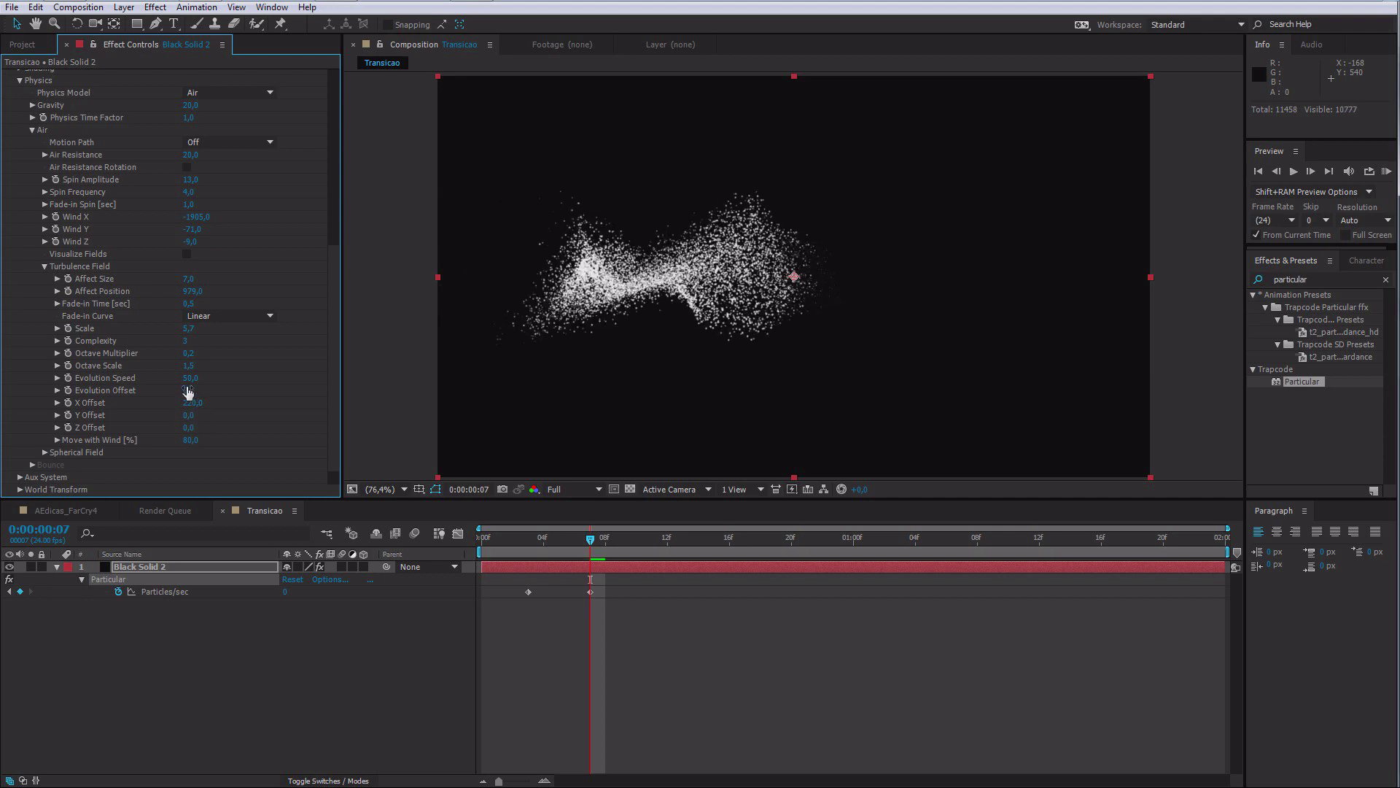
click(188, 380)
click(208, 391)
text(42)
key(Return)
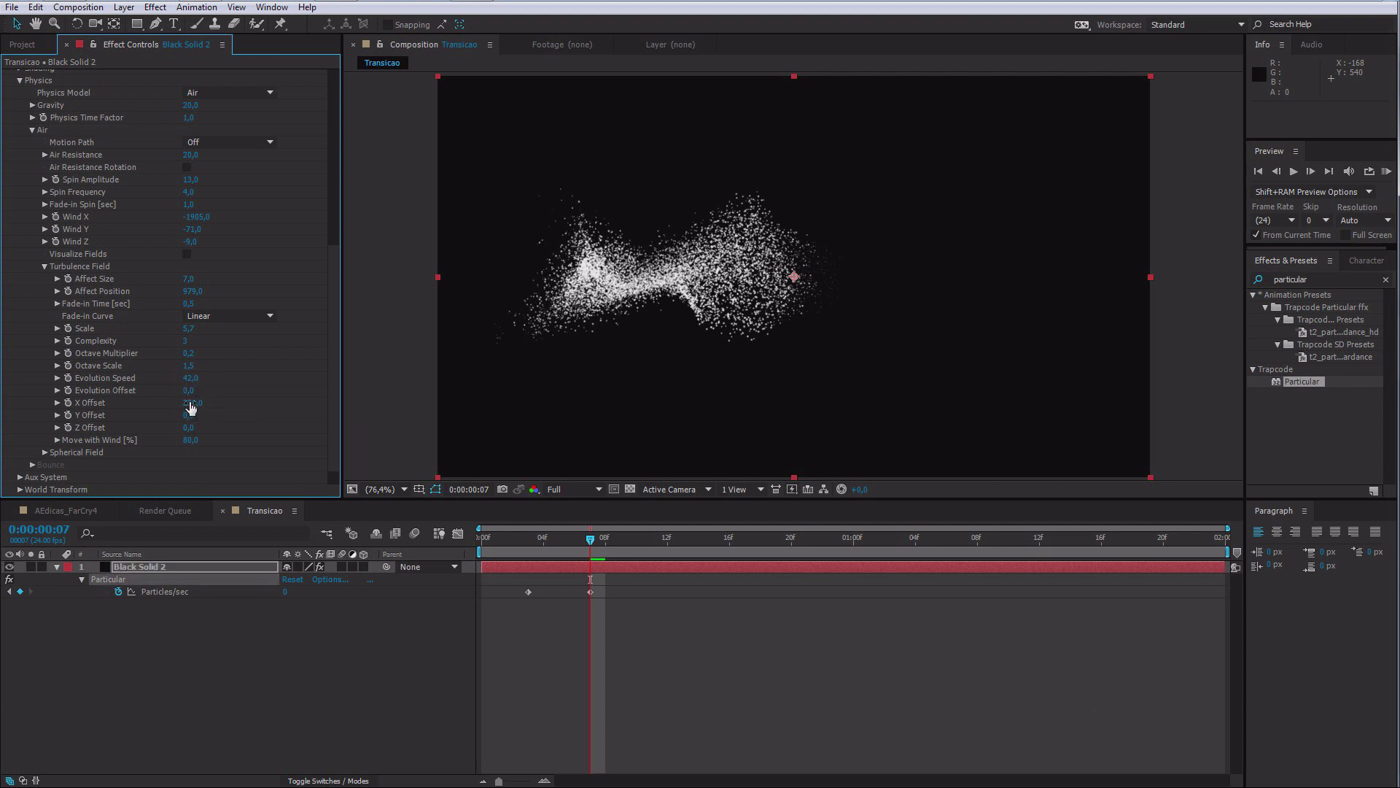
Step: Set the turbulence X Offset to 600 and Y Offset to -380, then preview the burst
click(196, 403)
text(600)
key(Return)
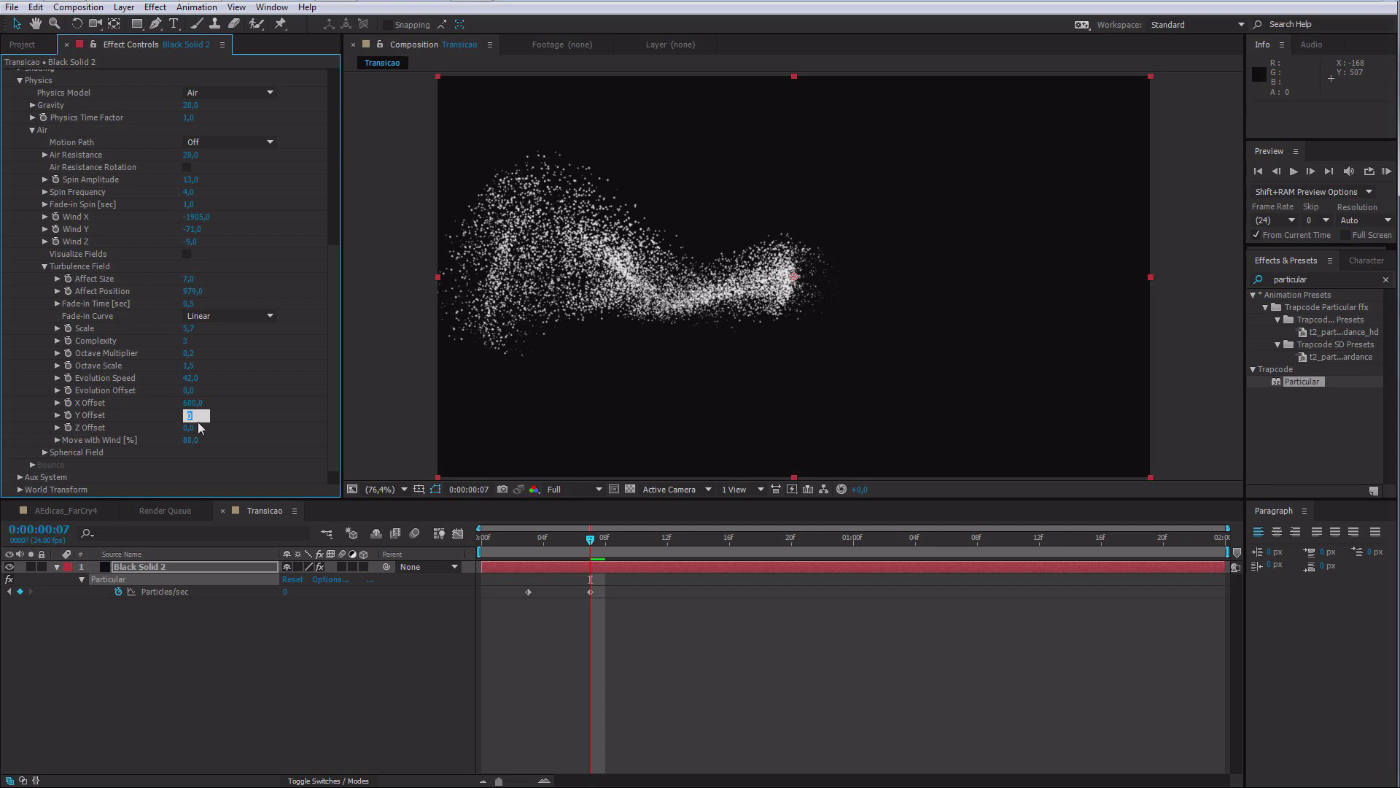
click(199, 420)
text(-380)
key(Return)
click(205, 415)
text(-)
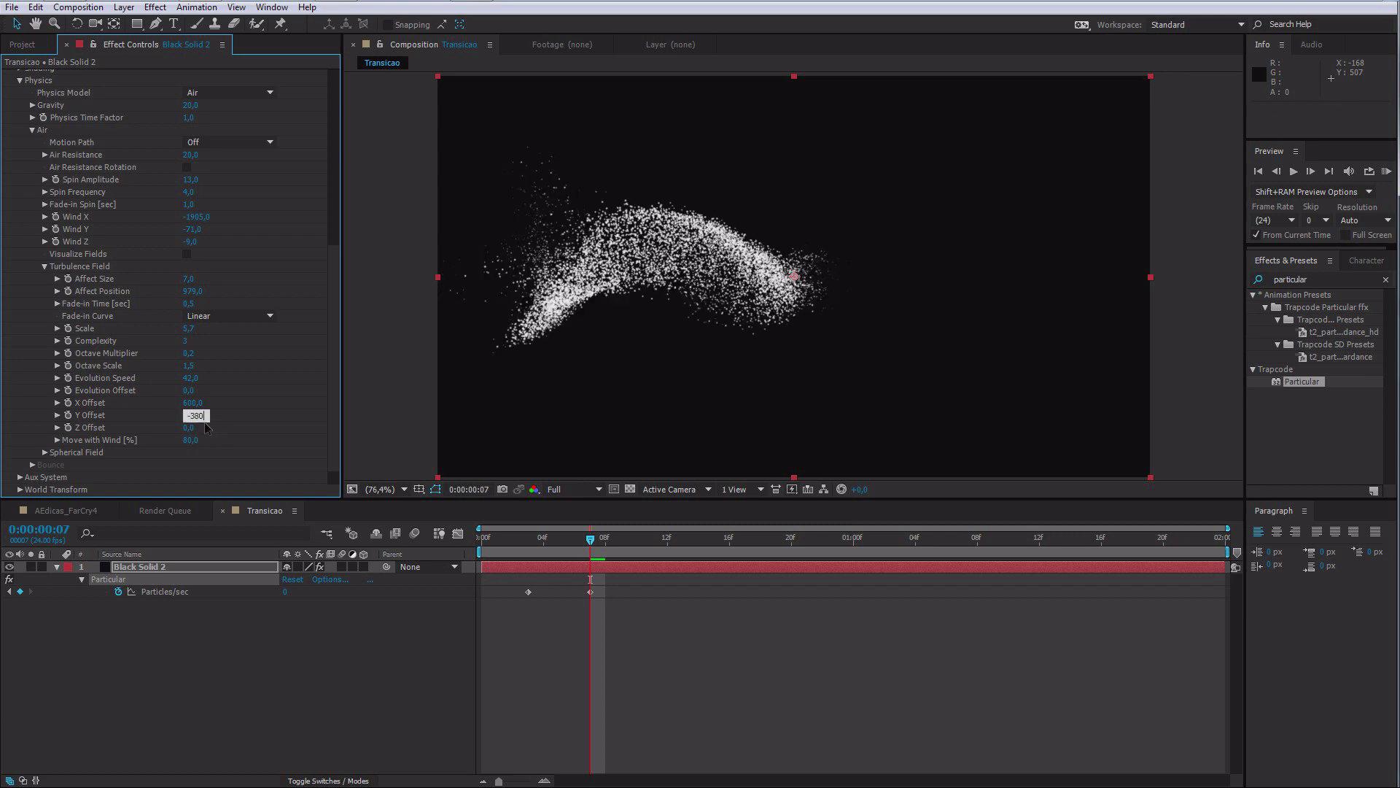
key(Return)
key(space)
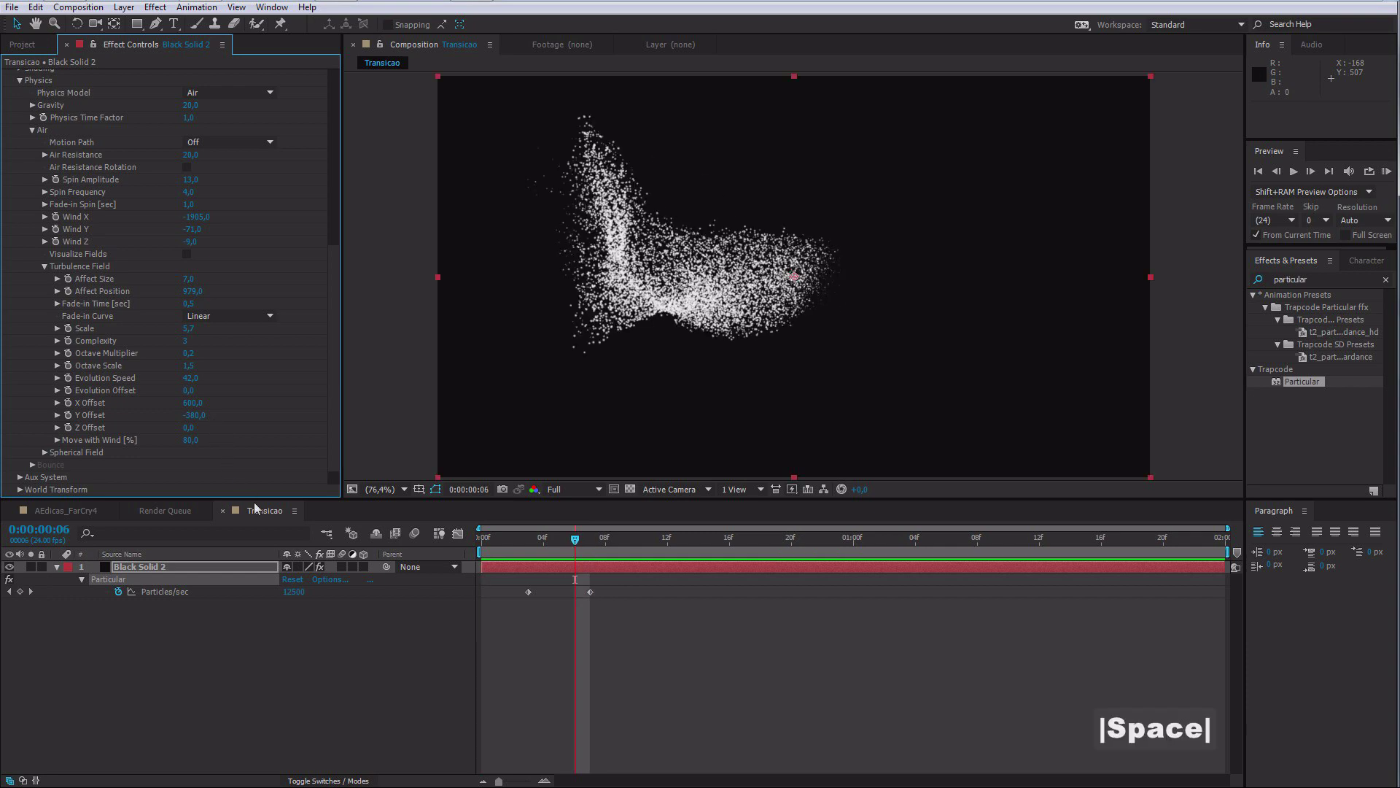
drag(481, 543, 512, 571)
drag(512, 543, 560, 553)
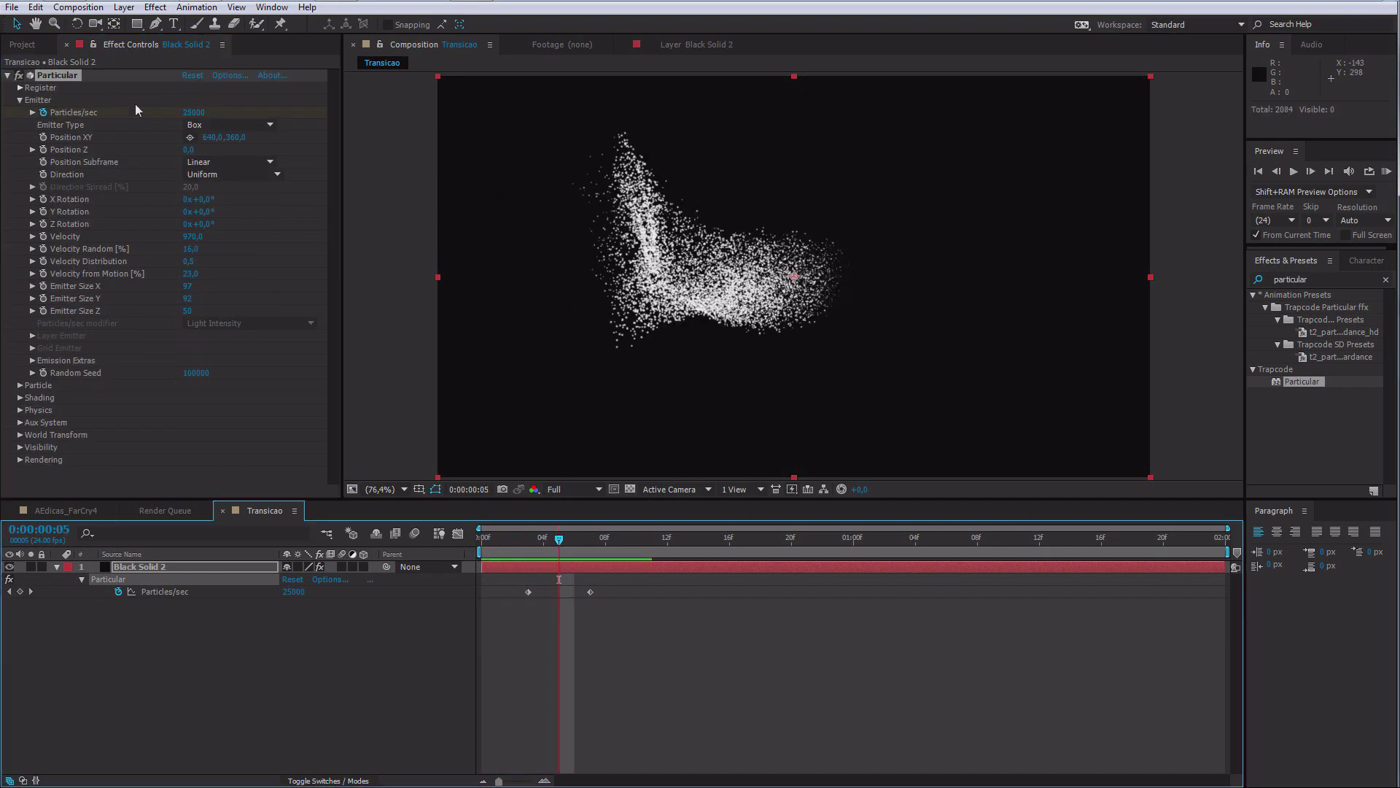
Step: Move the Particular emitter to about 960,7, 383,6 and keyframe its Position XY at frame 0
drag(794, 277, 986, 288)
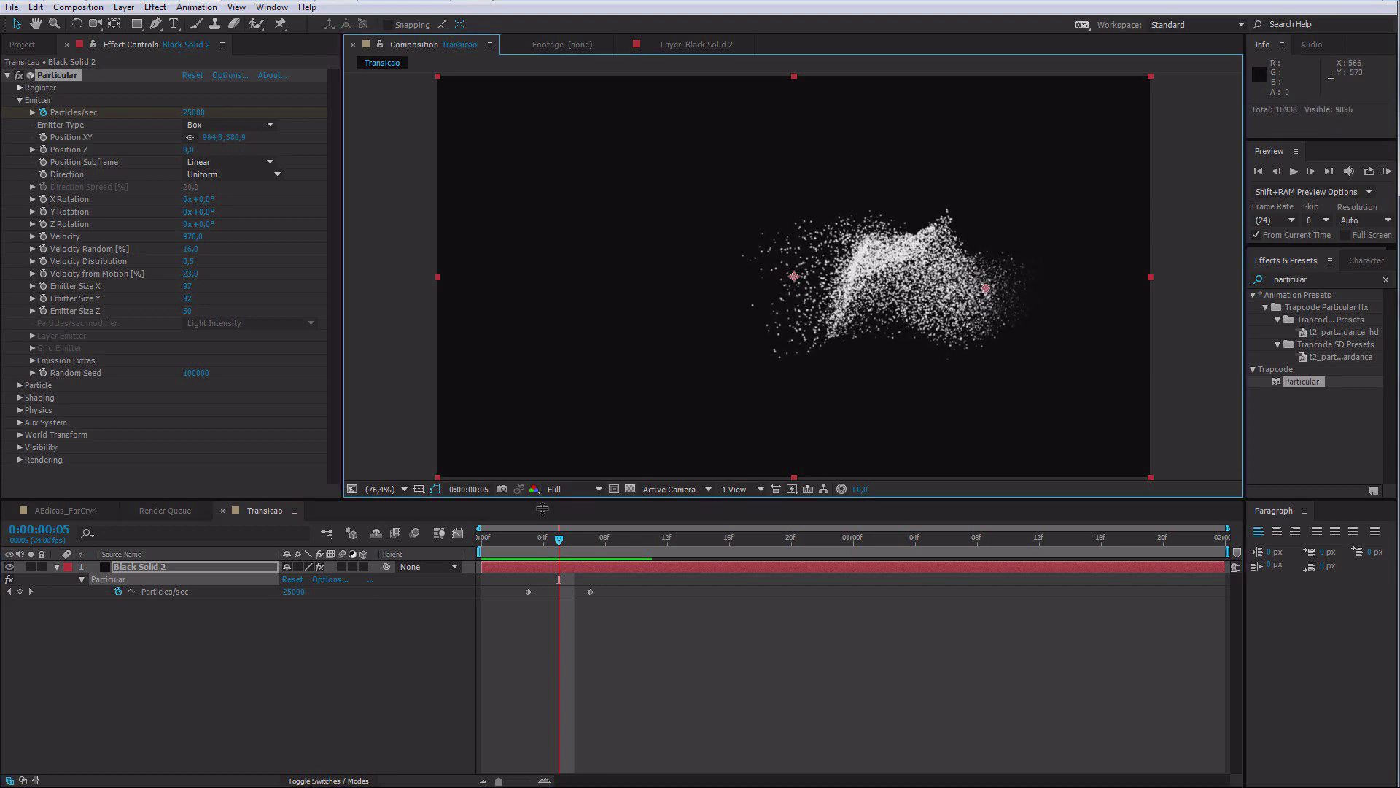
drag(484, 541, 543, 541)
drag(985, 289, 975, 295)
mouse_move(494, 542)
mouse_down()
mouse_move(544, 543)
mouse_move(482, 547)
mouse_up()
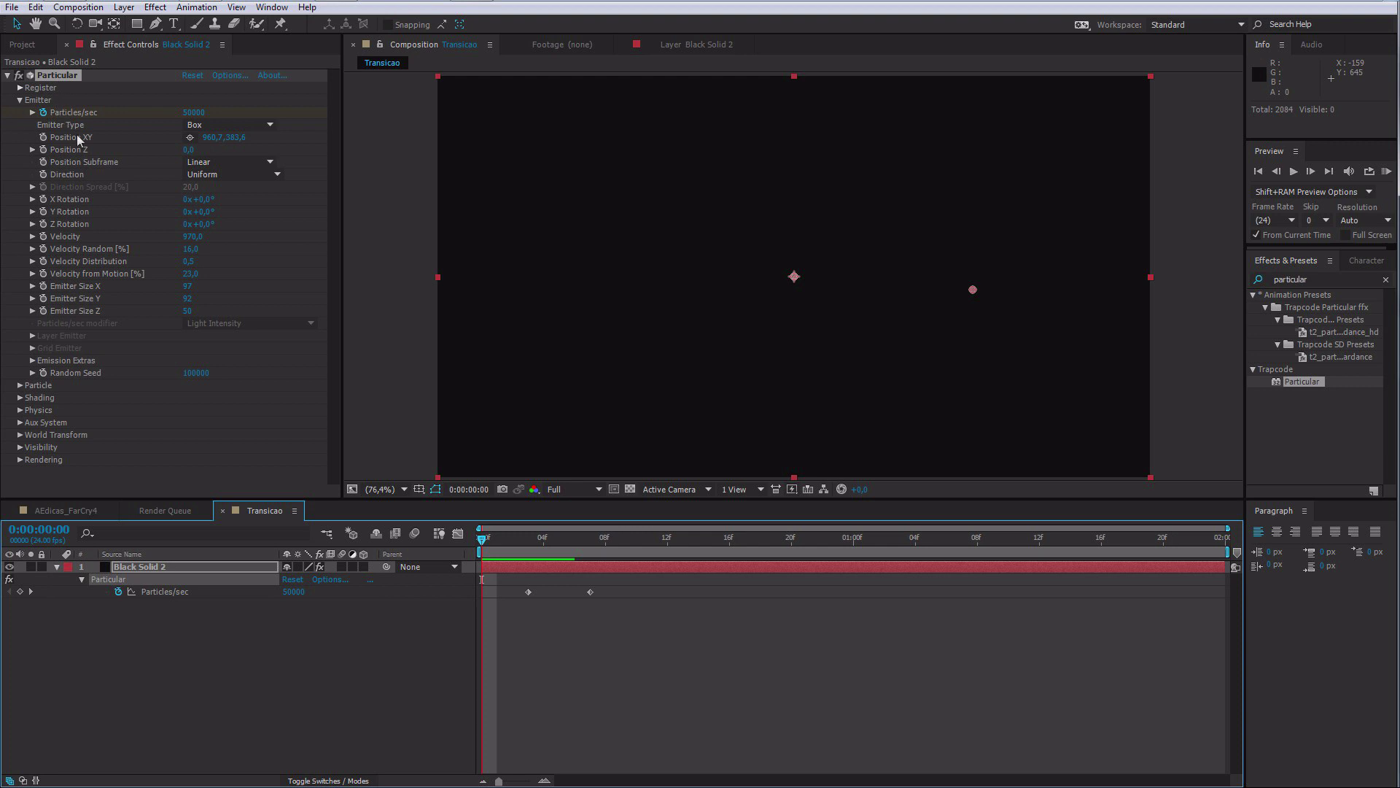
click(43, 136)
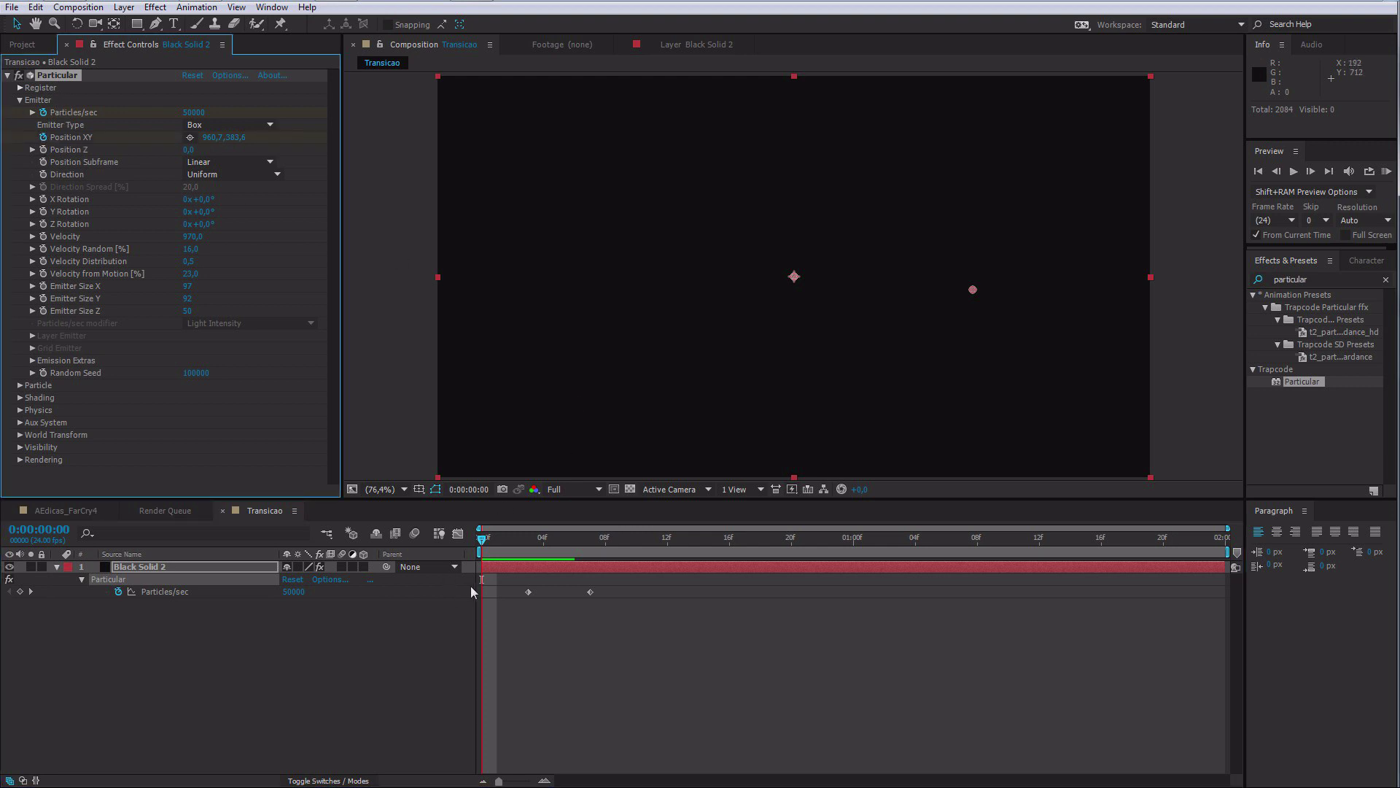
key(u)
key(u)
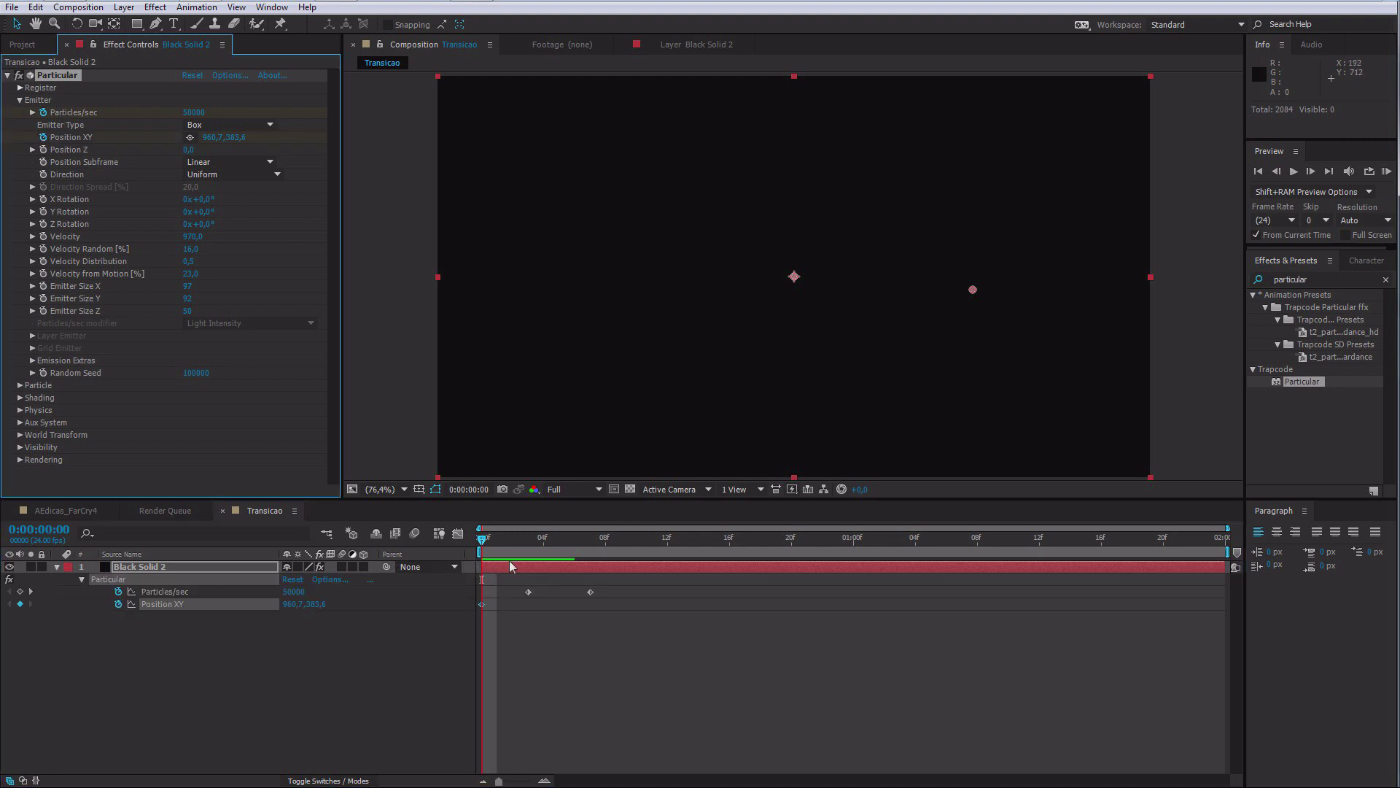
Step: At frame 12, move the emitter beyond the frame's left edge to about -170, 399, Easy Ease that keyframe and preview the burst
drag(487, 549, 672, 562)
drag(977, 287, 345, 298)
drag(633, 606, 633, 600)
key(F9)
click(657, 630)
key(space)
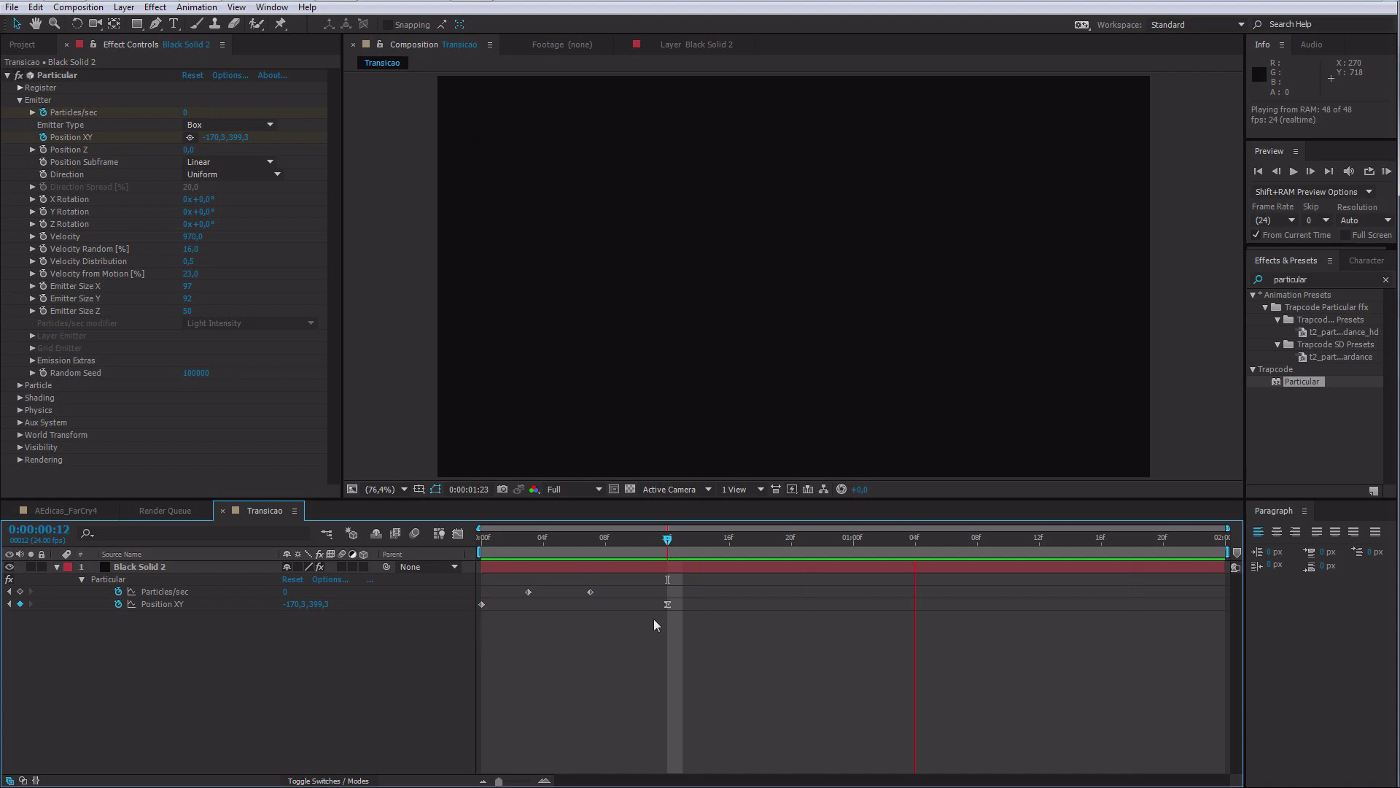
key(space)
Step: Try the last Position XY keyframe at frame 16
drag(510, 540, 605, 542)
drag(668, 605, 730, 606)
mouse_move(524, 541)
mouse_down()
mouse_move(638, 537)
mouse_move(528, 538)
mouse_up()
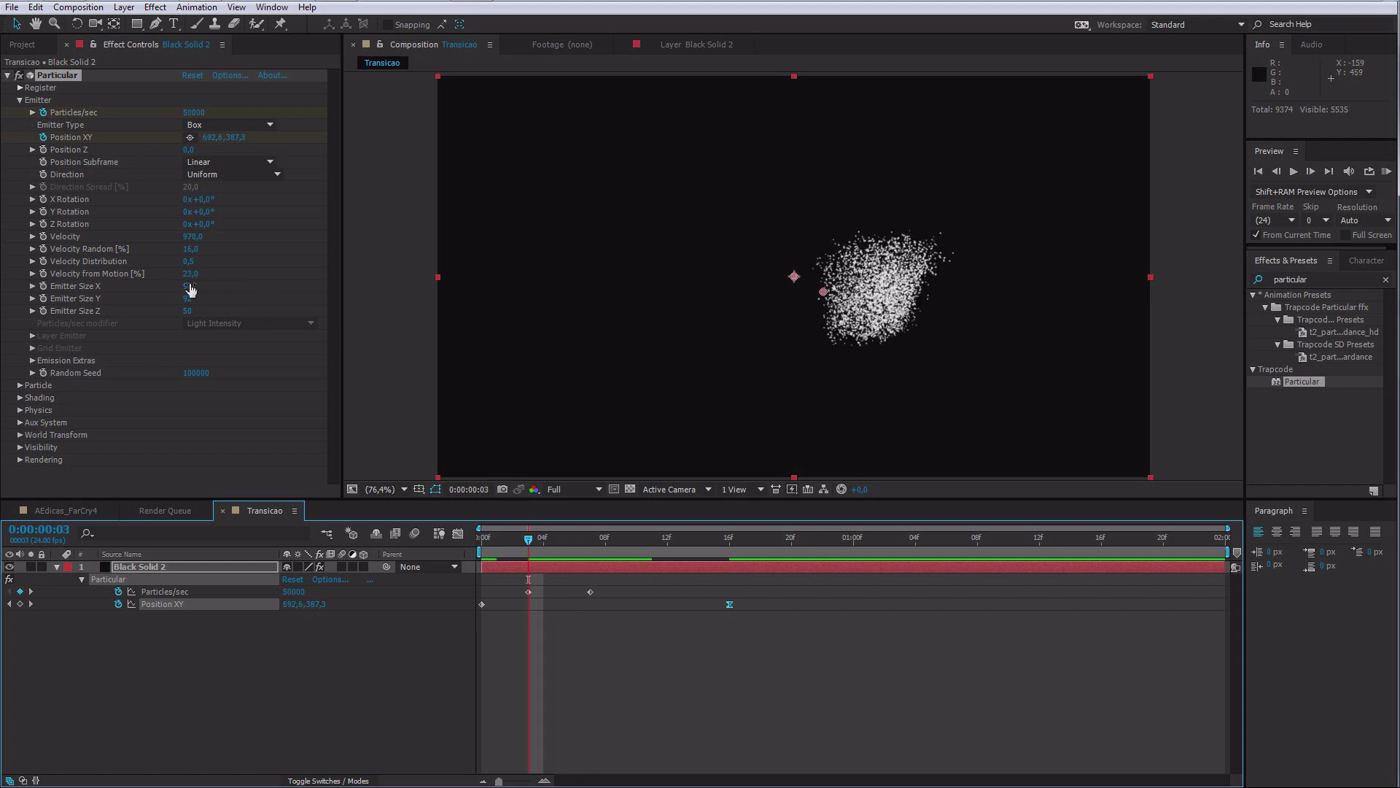
Step: Enlarge the emitter to Emitter Size X 409 and Emitter Size Y 183, and check the burst
drag(208, 286, 413, 268)
drag(195, 300, 240, 291)
drag(484, 541, 536, 539)
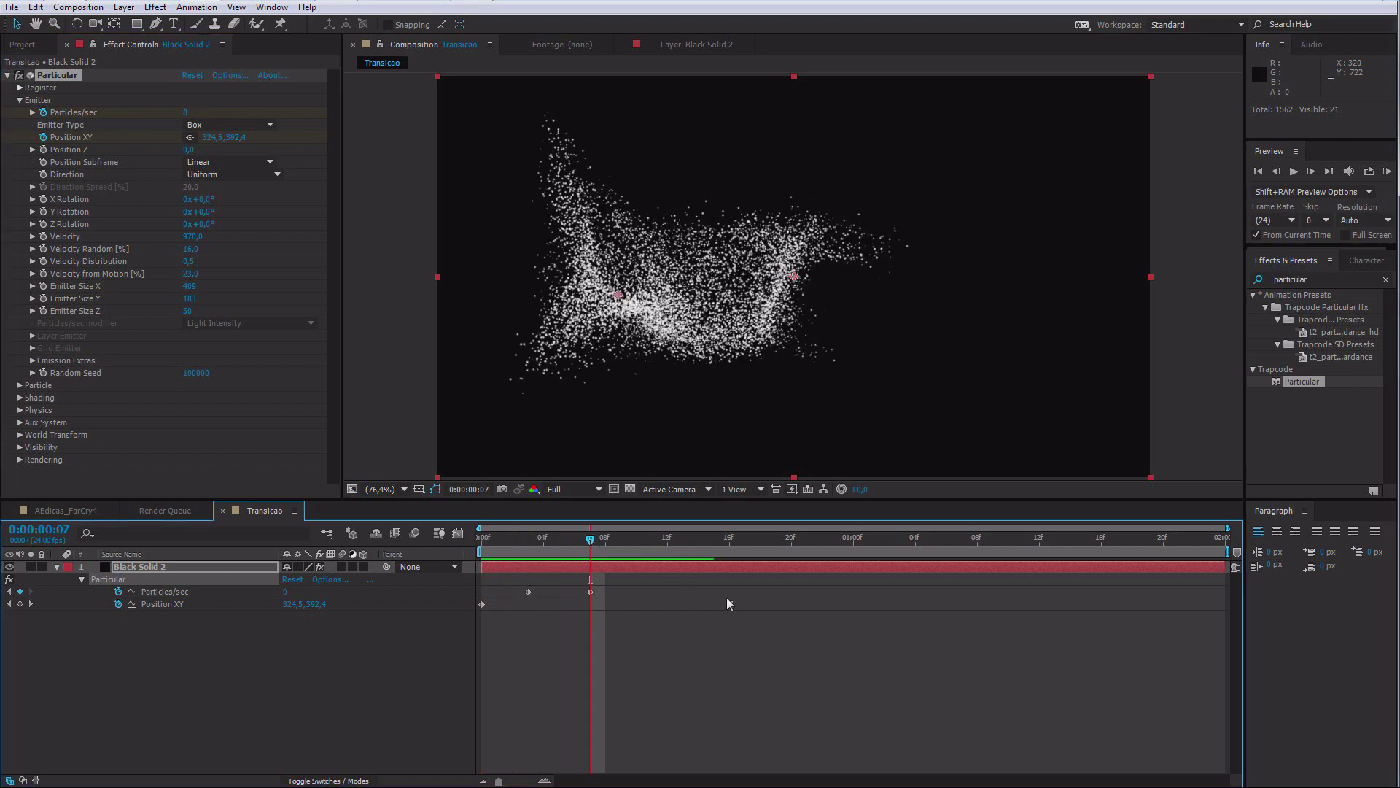
Step: Move the last Position XY keyframe to frame 11 and preview the animation
drag(728, 605, 652, 603)
key(space)
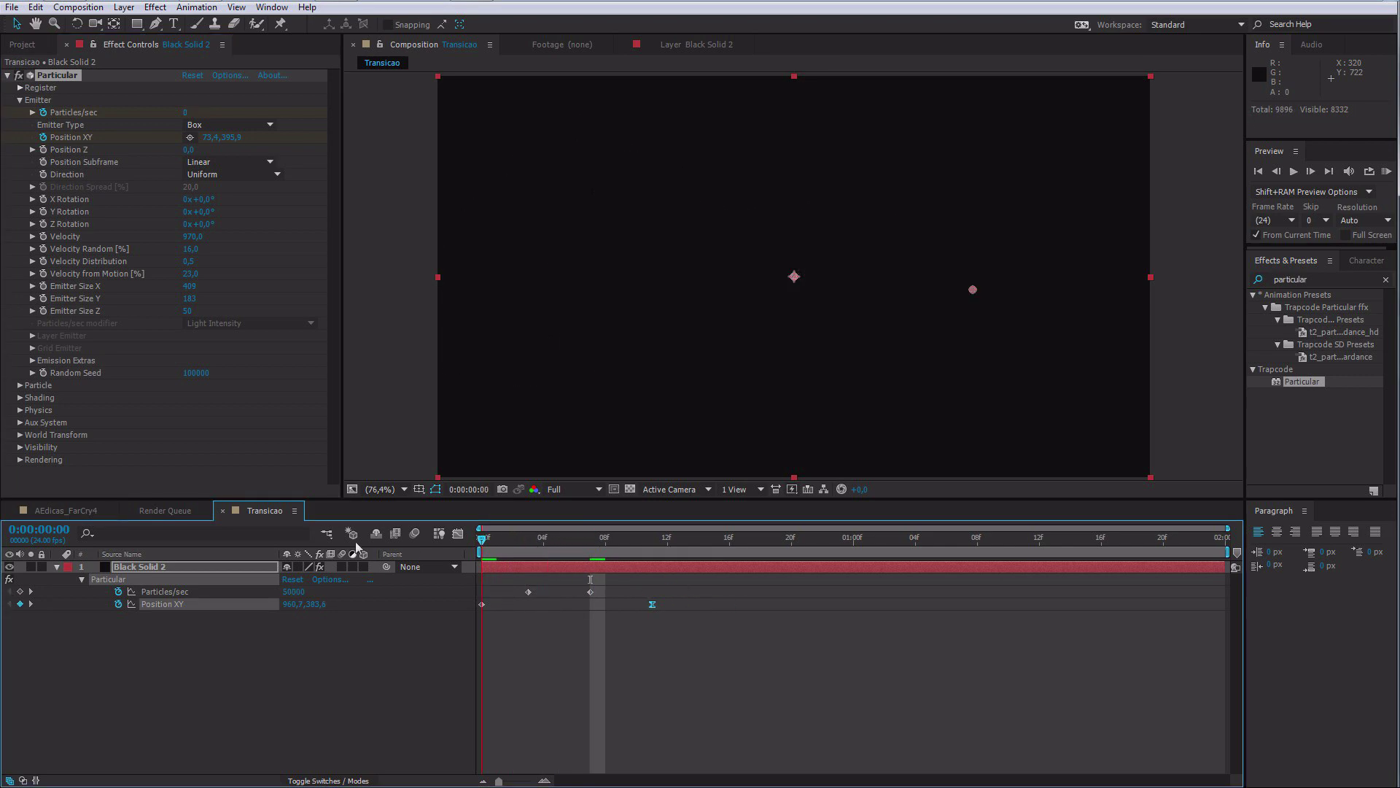
key(space)
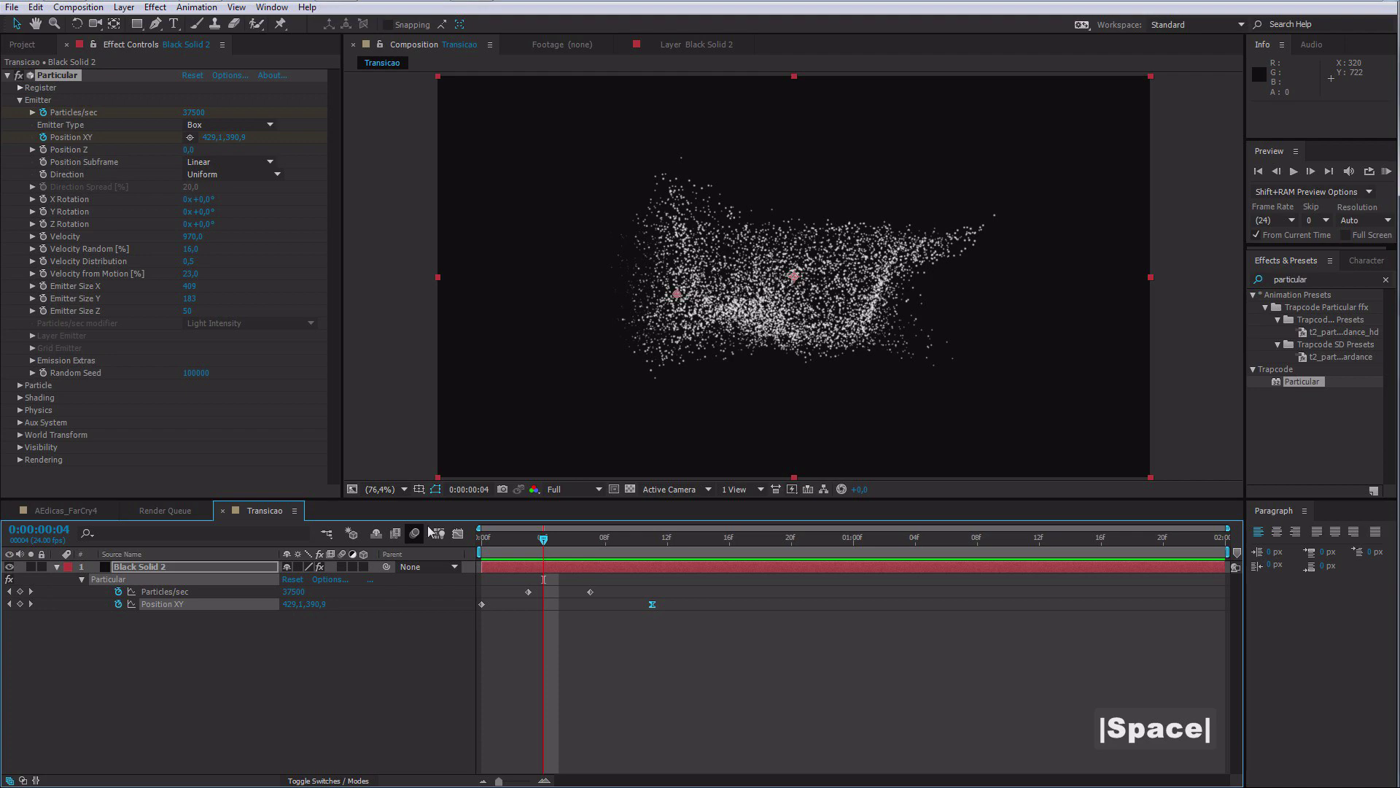
Step: Set the Emitter Size Z to 10 and the Emitter Size X to 440
drag(498, 543, 530, 546)
drag(188, 310, 164, 318)
drag(528, 551, 575, 551)
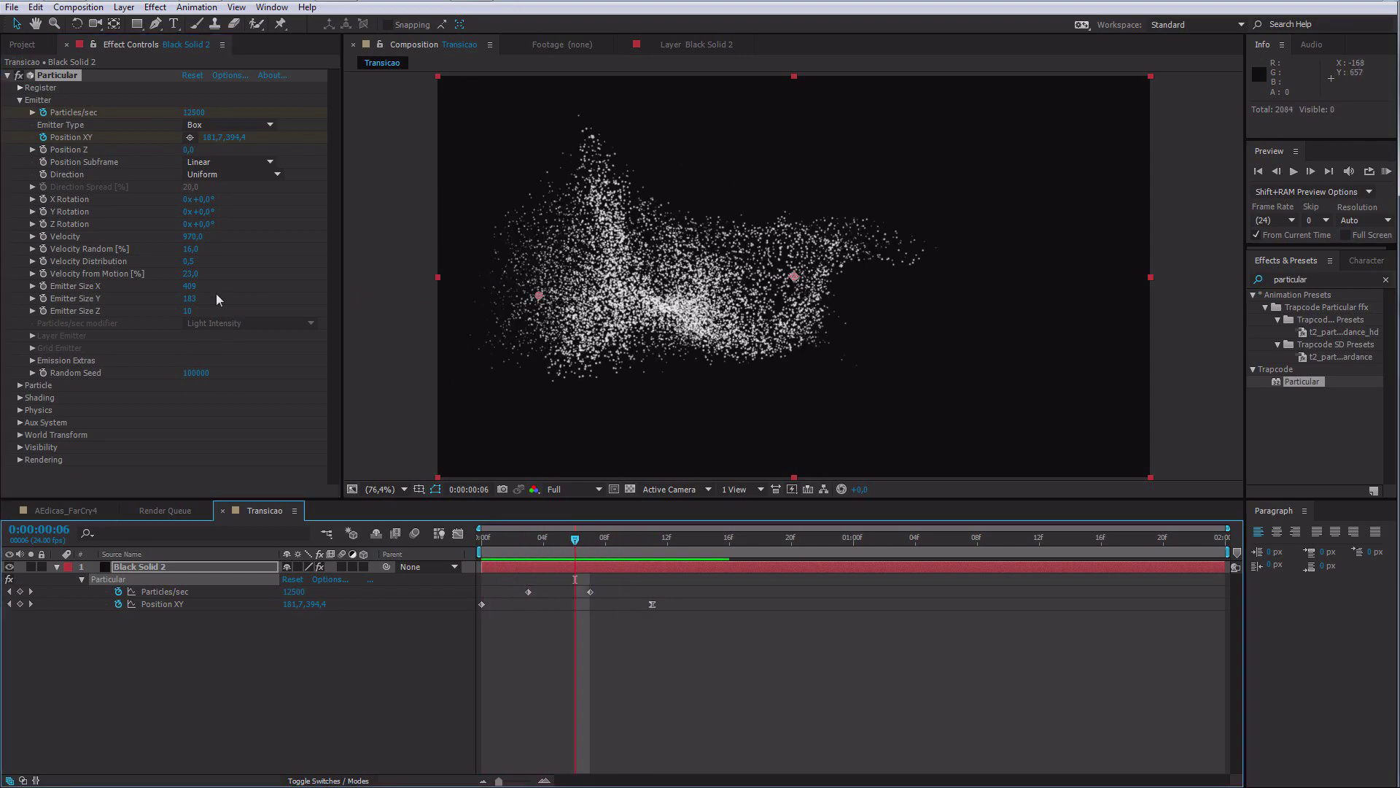
drag(187, 285, 211, 285)
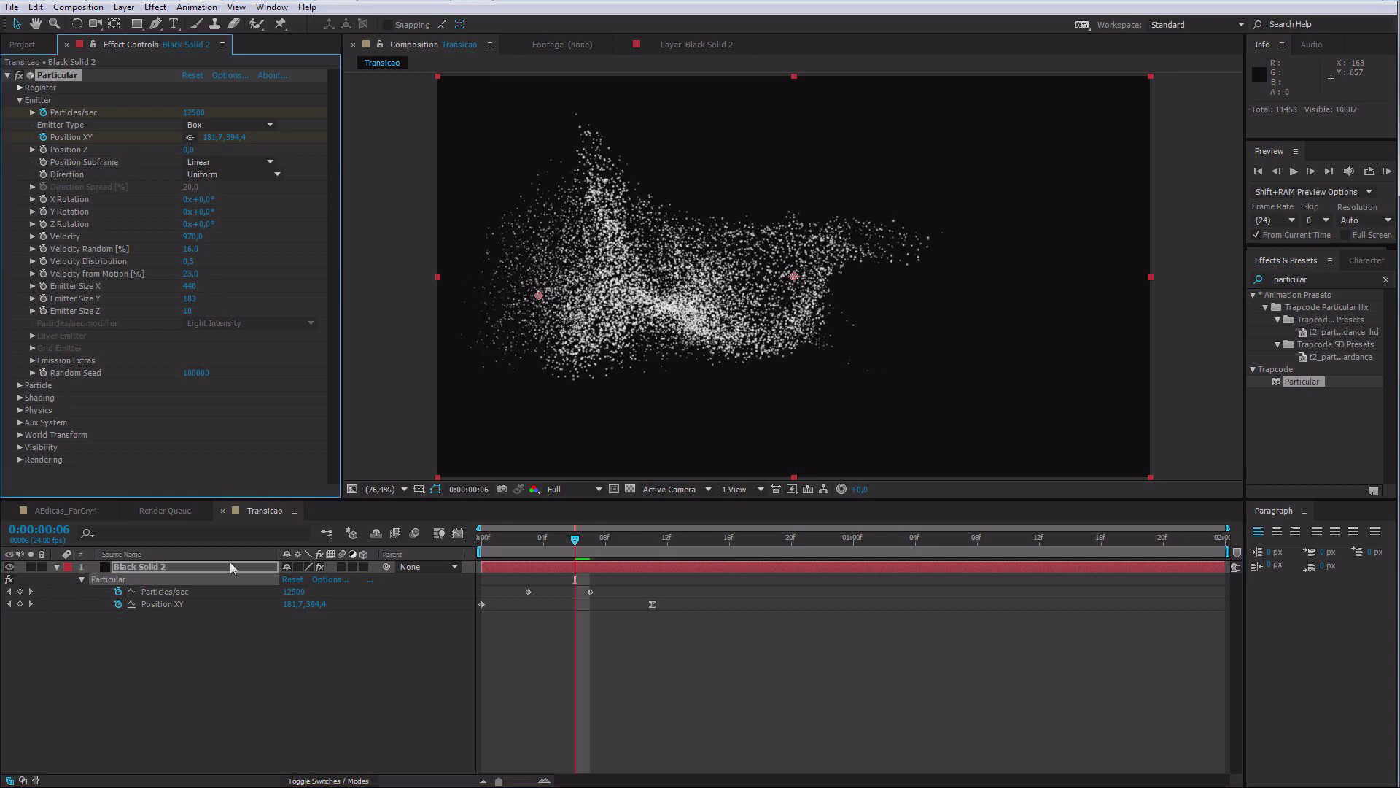
Step: Duplicate the Black Solid 2 particle layer and go to frame 4
click(191, 642)
click(138, 567)
key(ctrl+d)
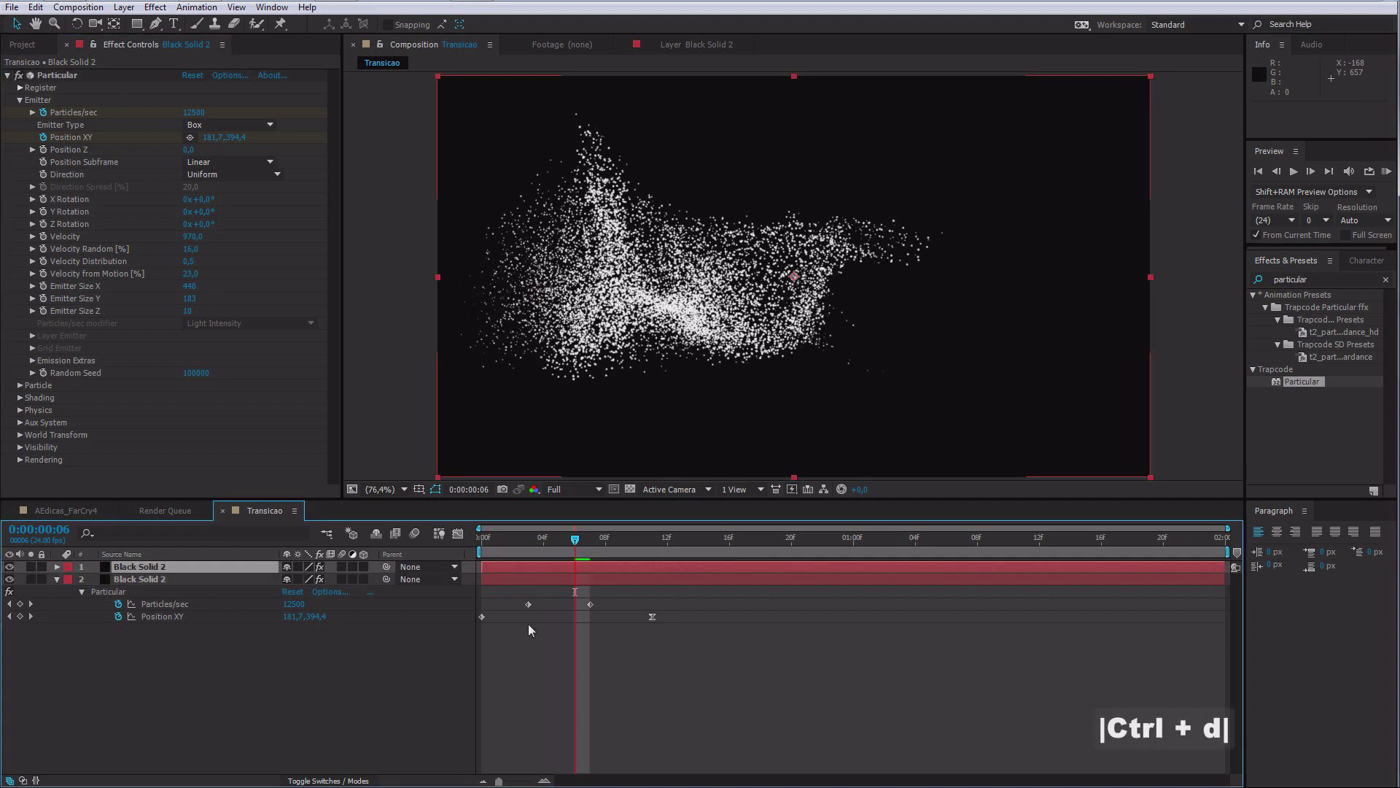
drag(502, 540, 543, 541)
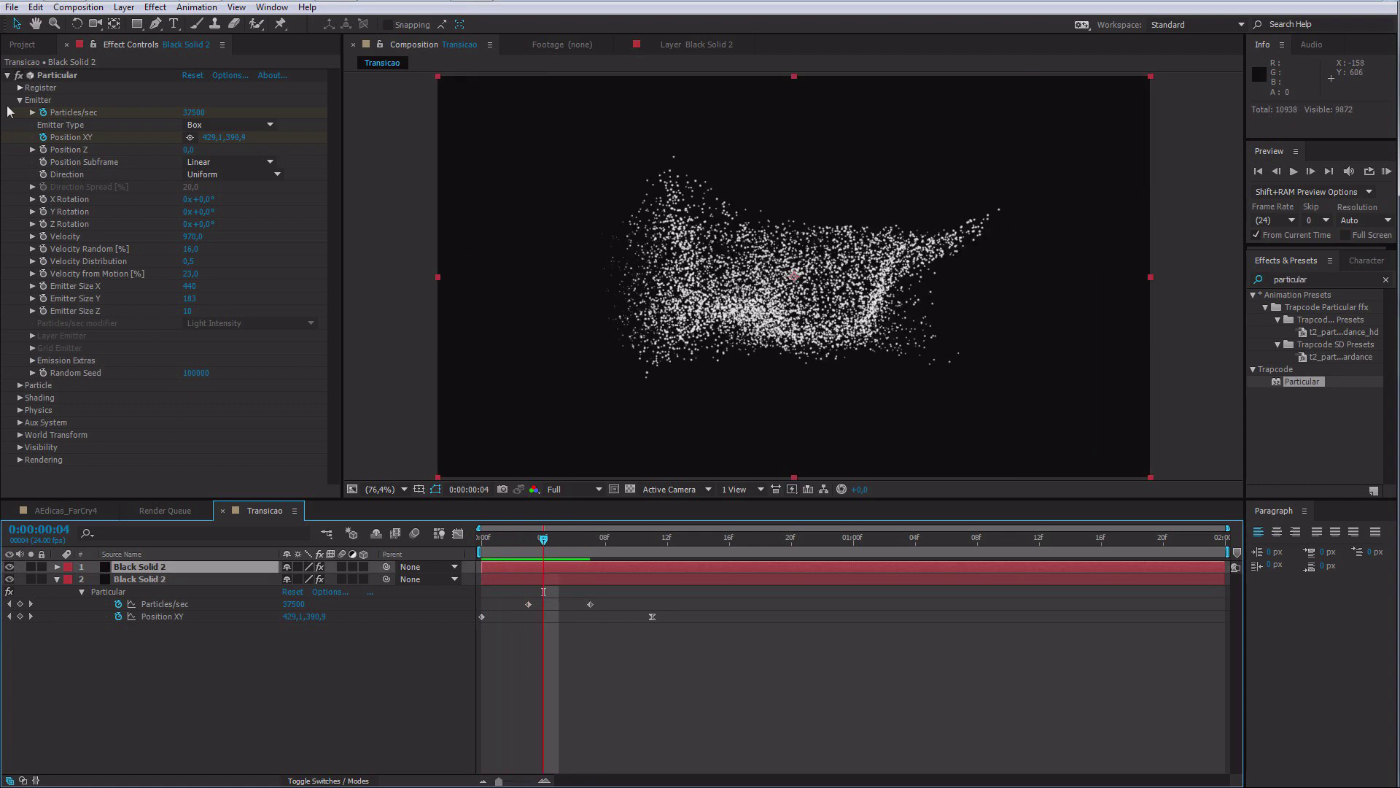
Step: Change the particle color of the upper Black Solid 2 copy to a muted red
click(20, 385)
scroll(247, 414, down, 5)
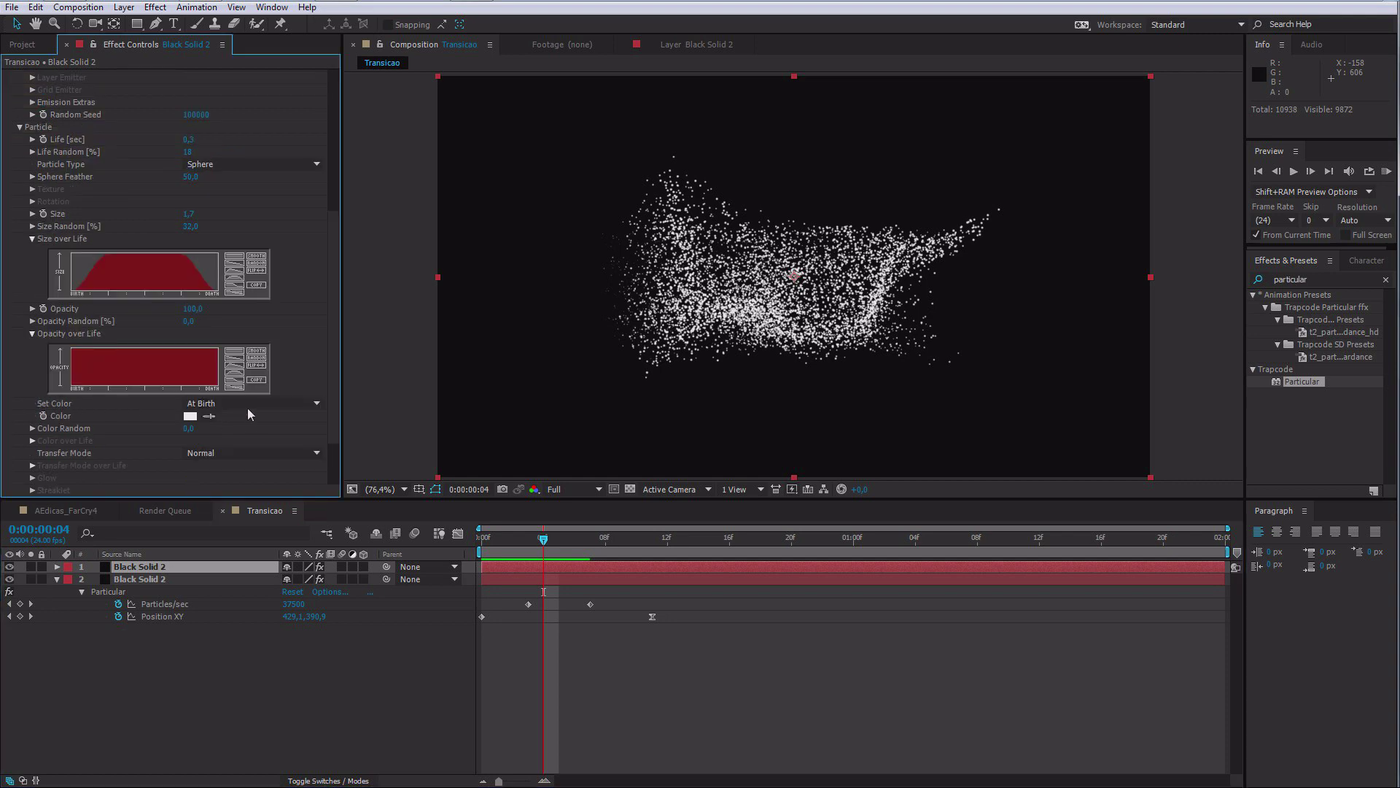
click(189, 416)
click(132, 84)
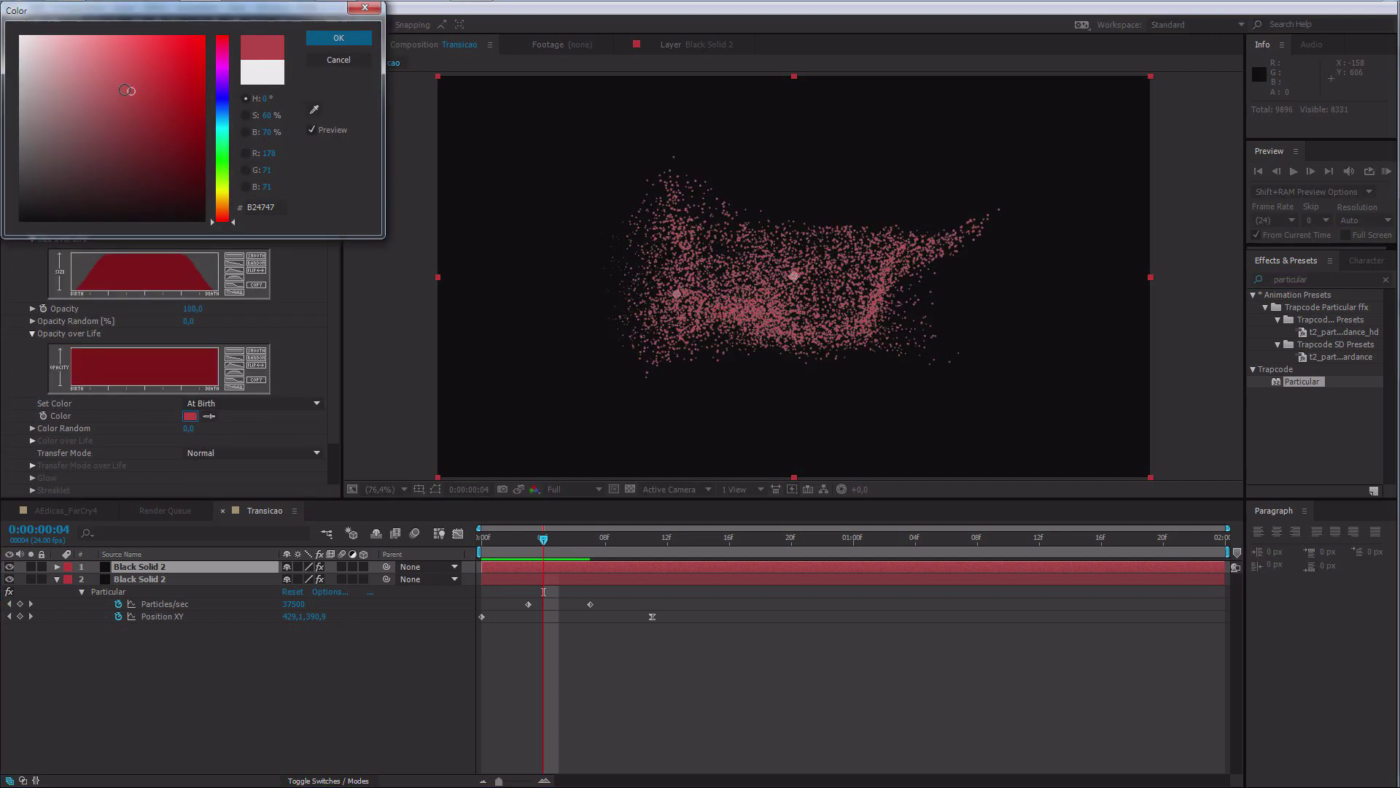
click(119, 91)
click(338, 37)
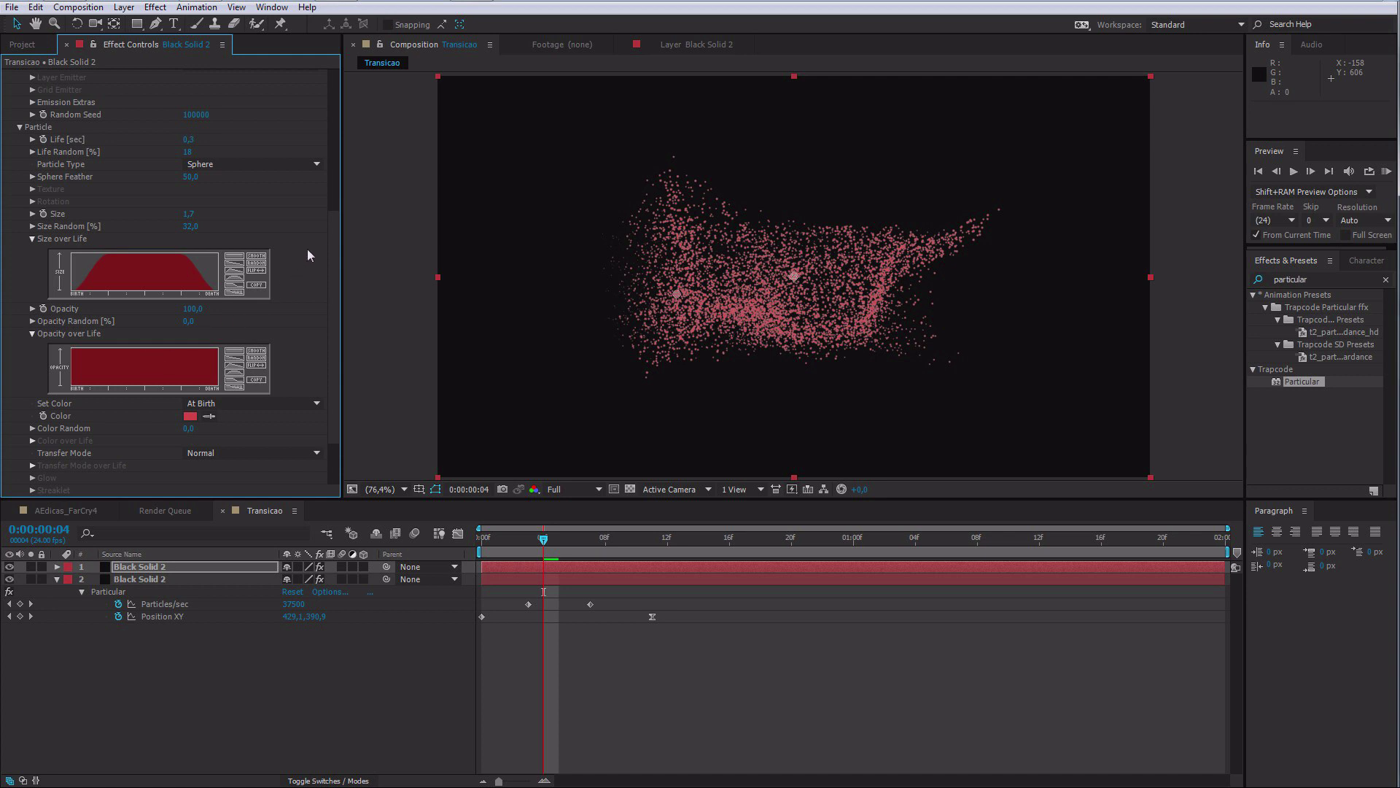
Step: Set the red copy's turbulence Z Offset to 10 and its Evolution Offset to 160
scroll(338, 239, down, 3)
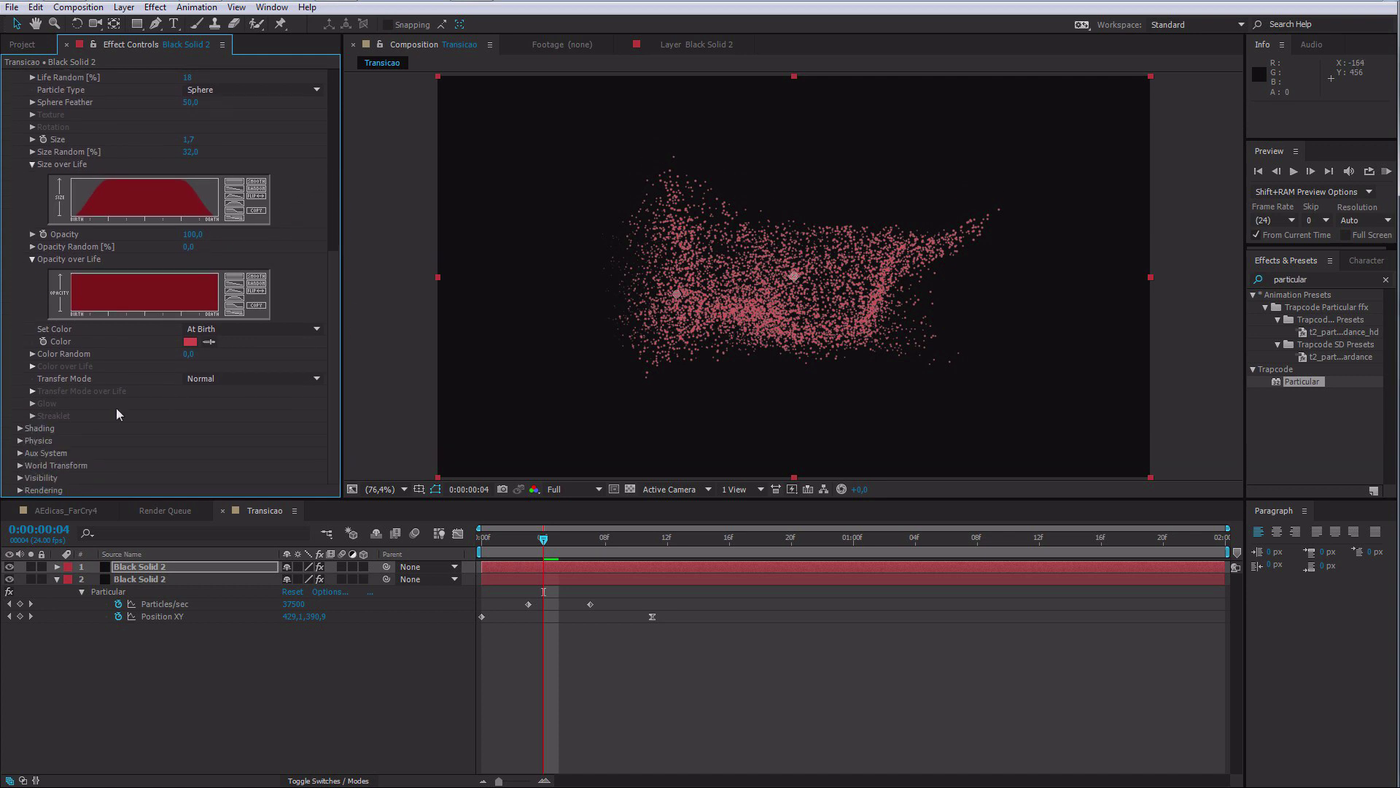
click(20, 441)
scroll(275, 344, down, 10)
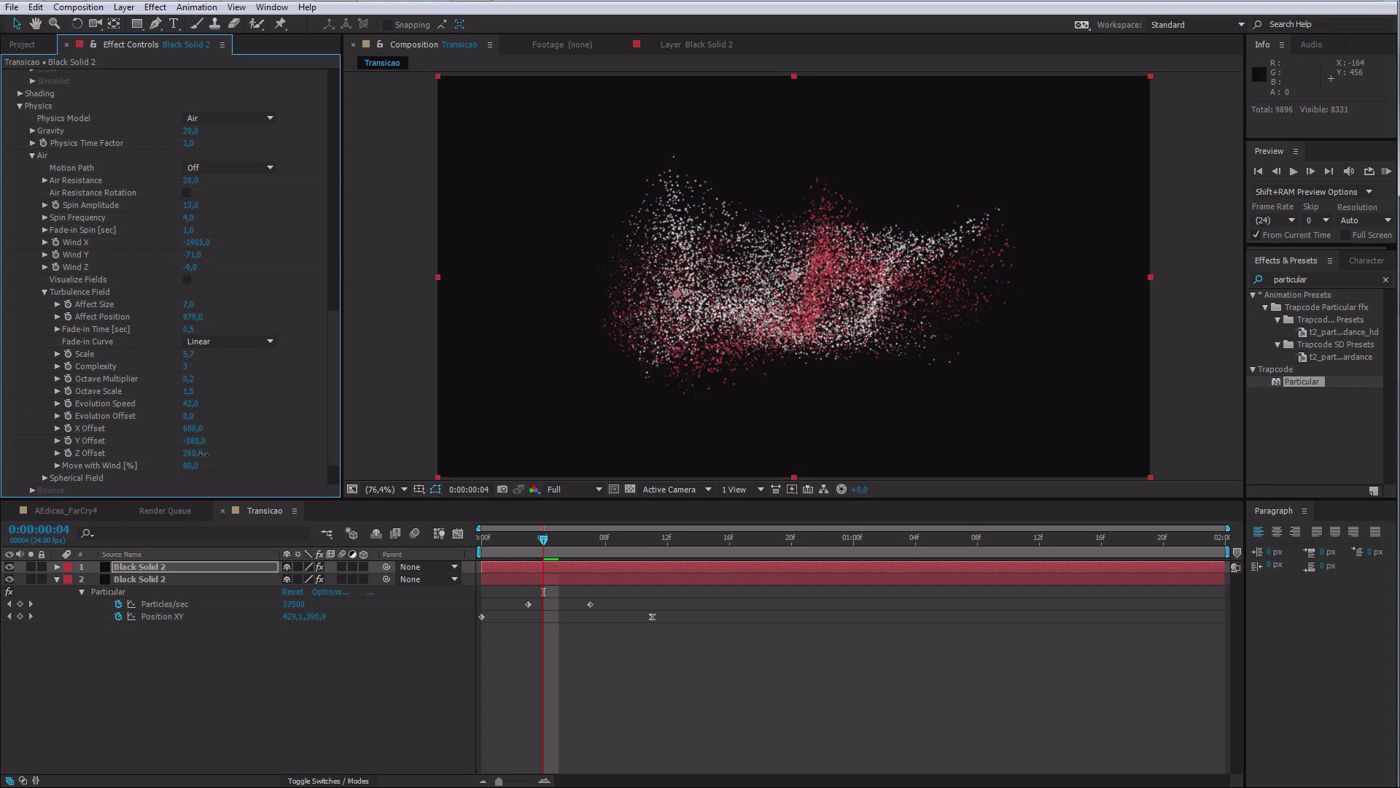
mouse_move(183, 457)
mouse_down()
mouse_move(168, 456)
mouse_move(194, 464)
mouse_up()
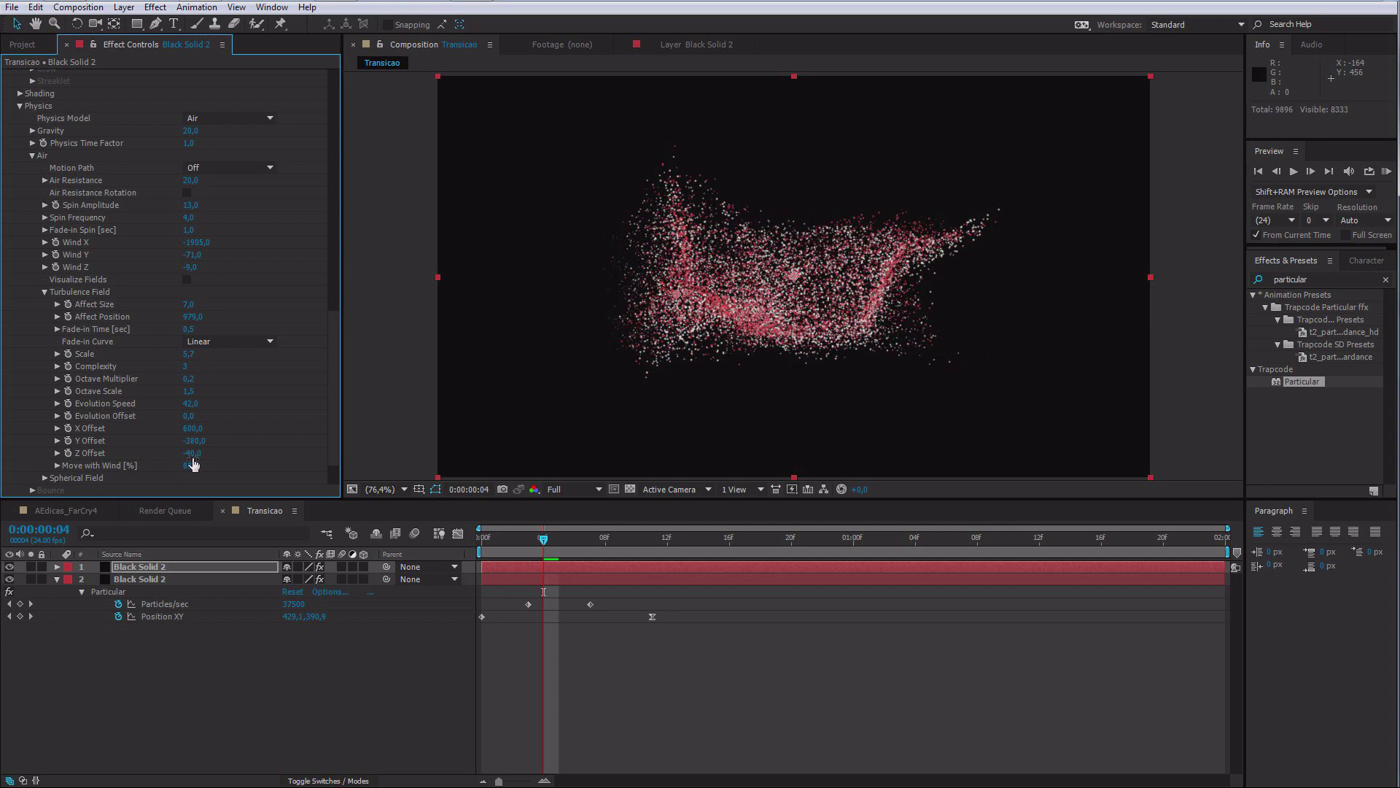
key(Return)
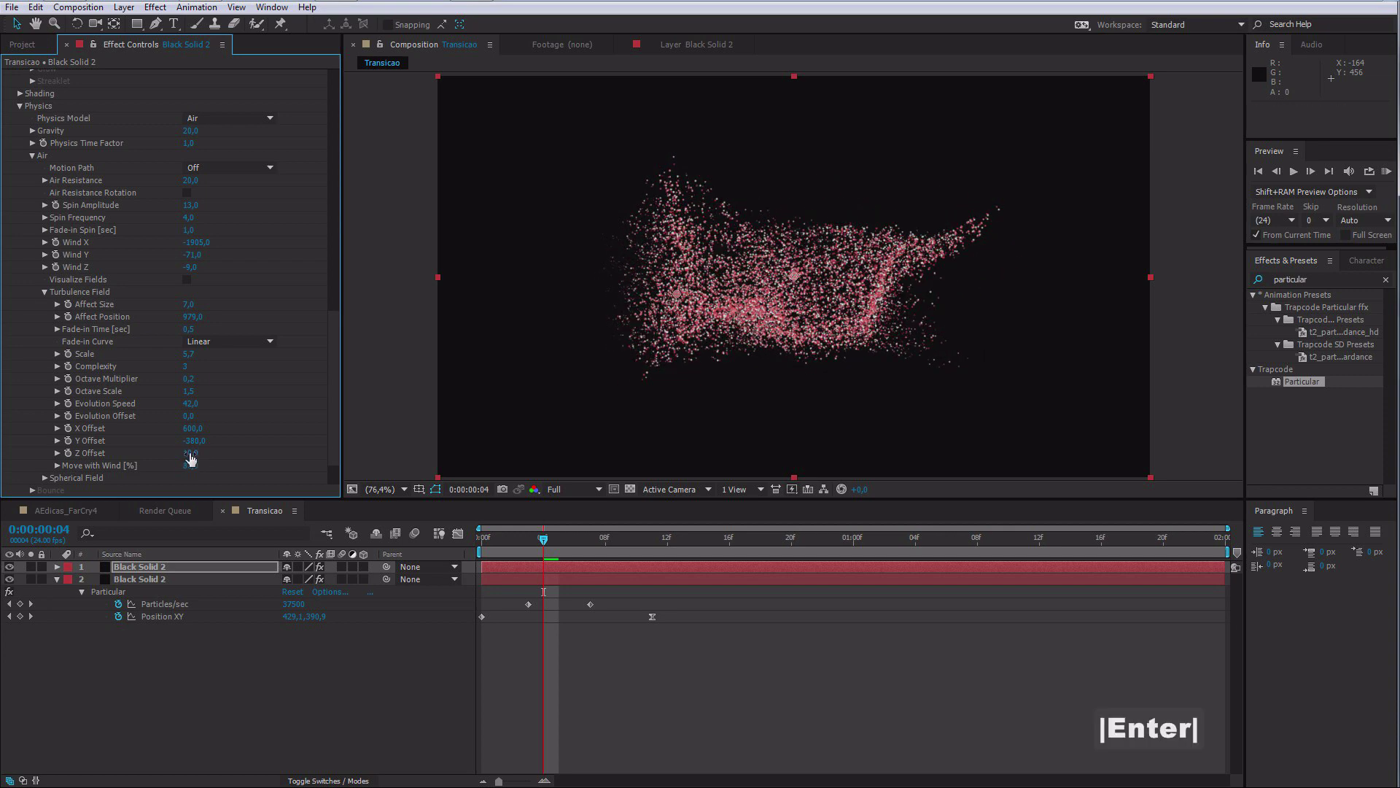
drag(189, 416, 207, 428)
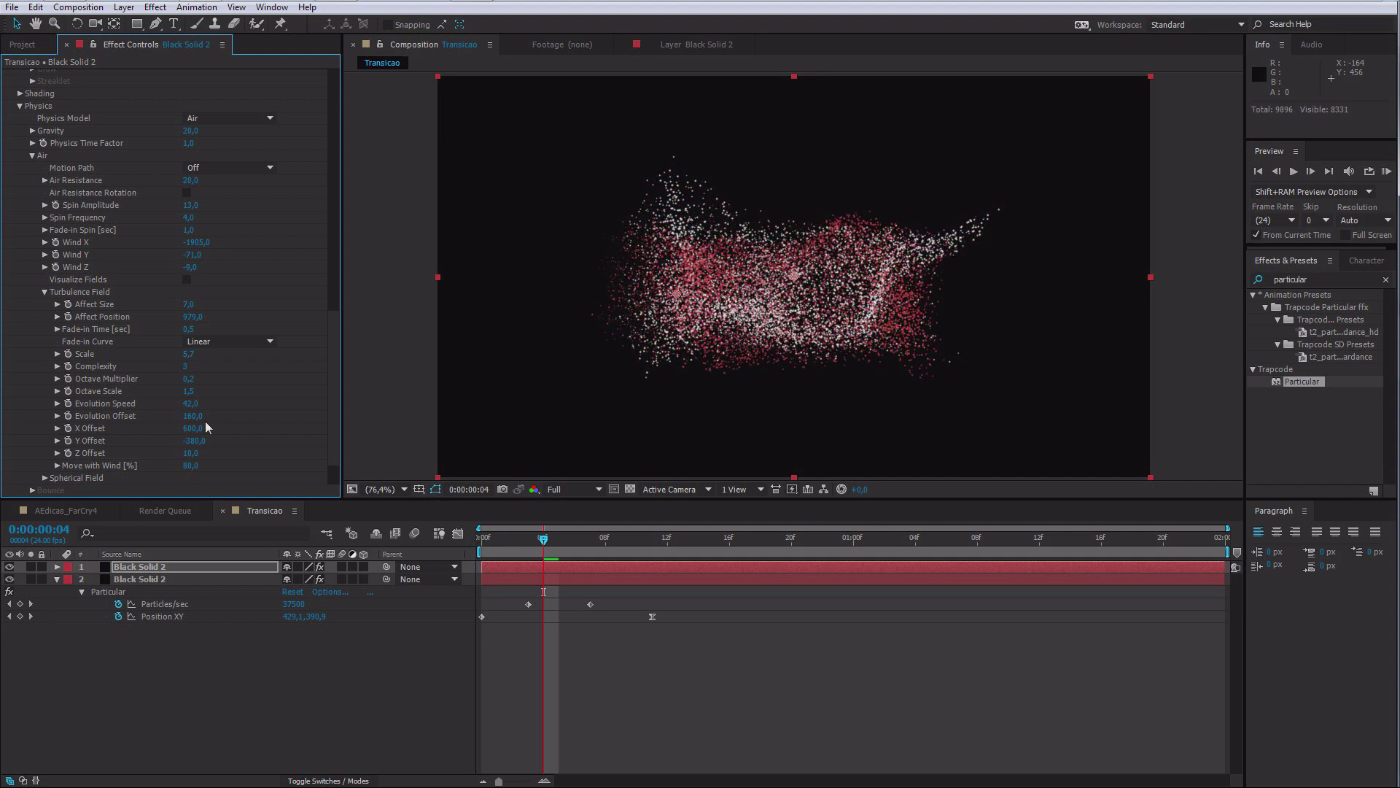
scroll(323, 393, up, 2)
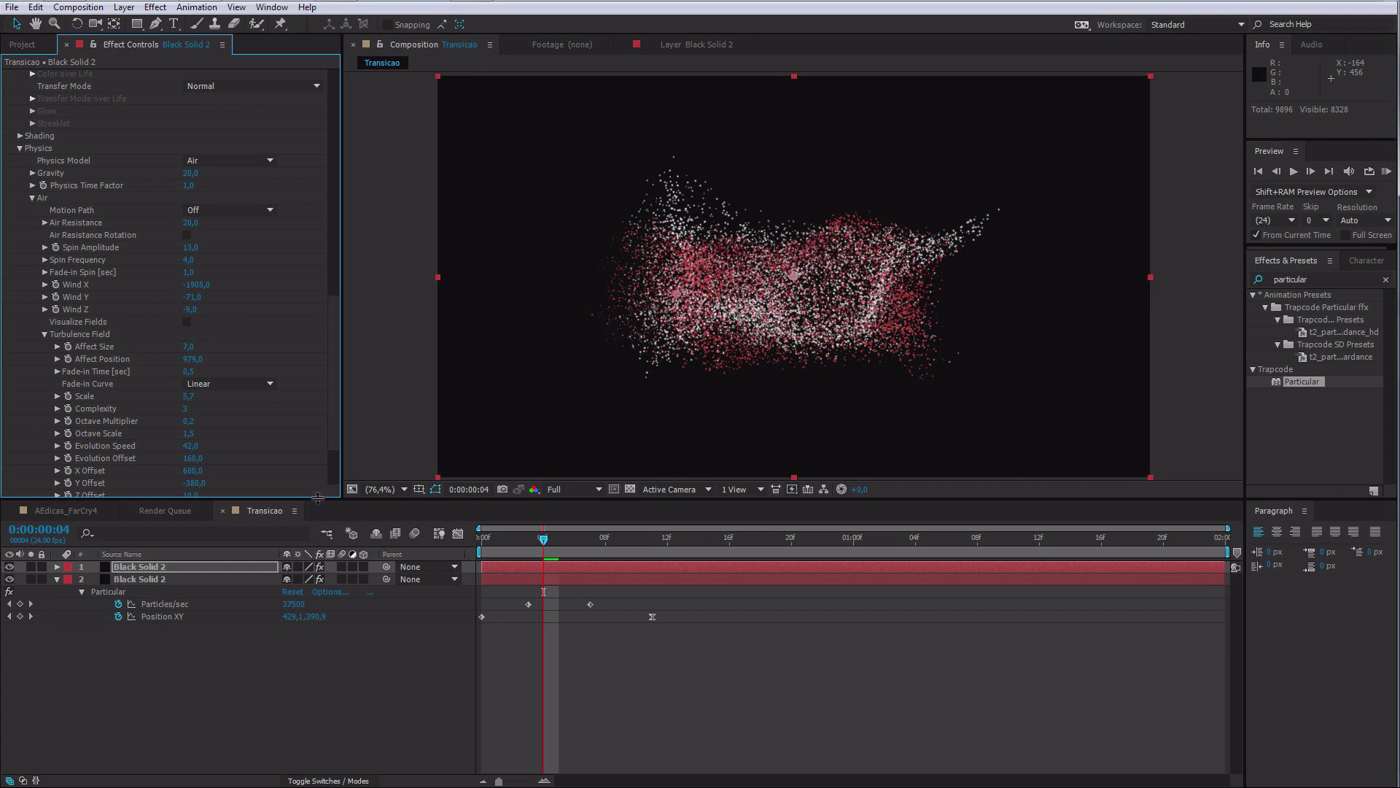
Step: Move the red copy's emitter at its frame 0 Position XY keyframe to about 429, 384
key(u)
key(Home)
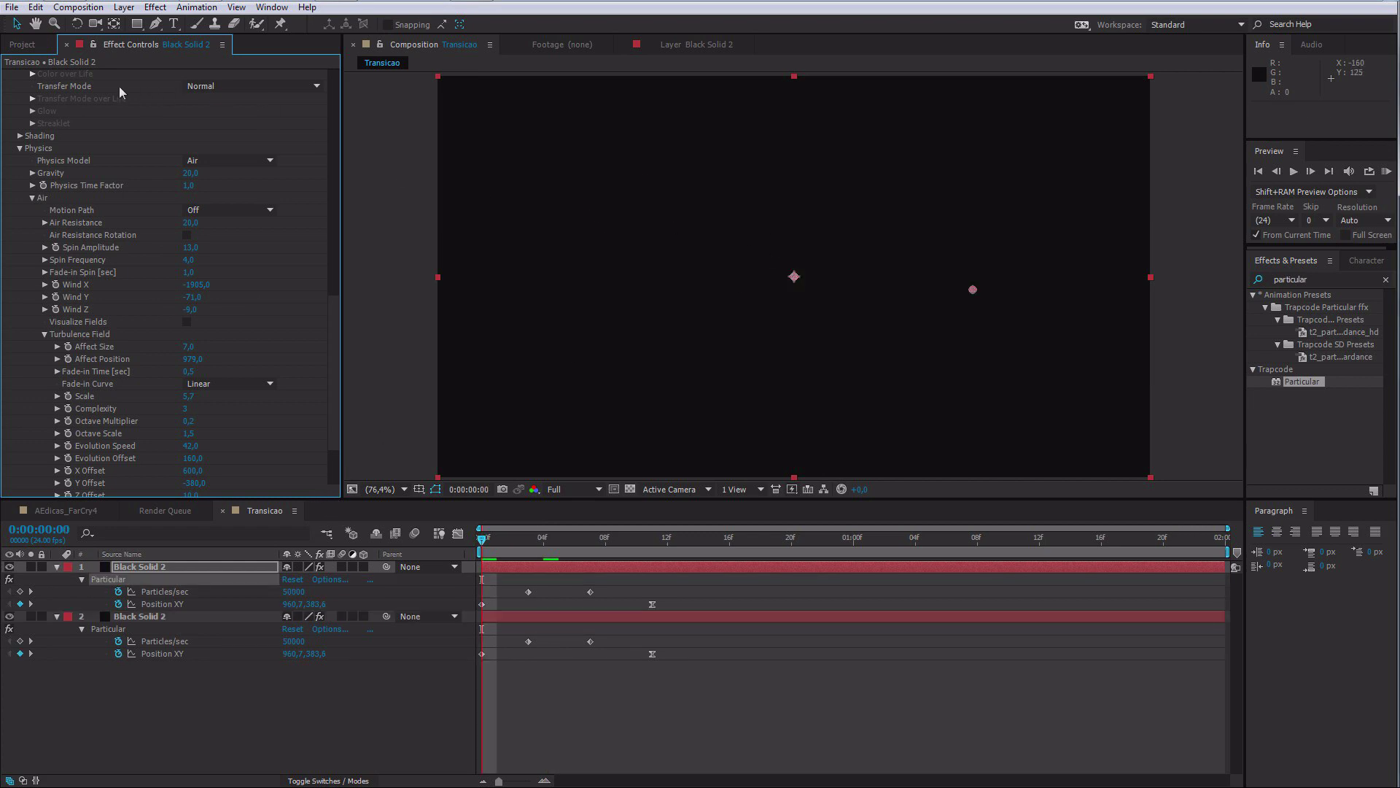
scroll(334, 275, up, 10)
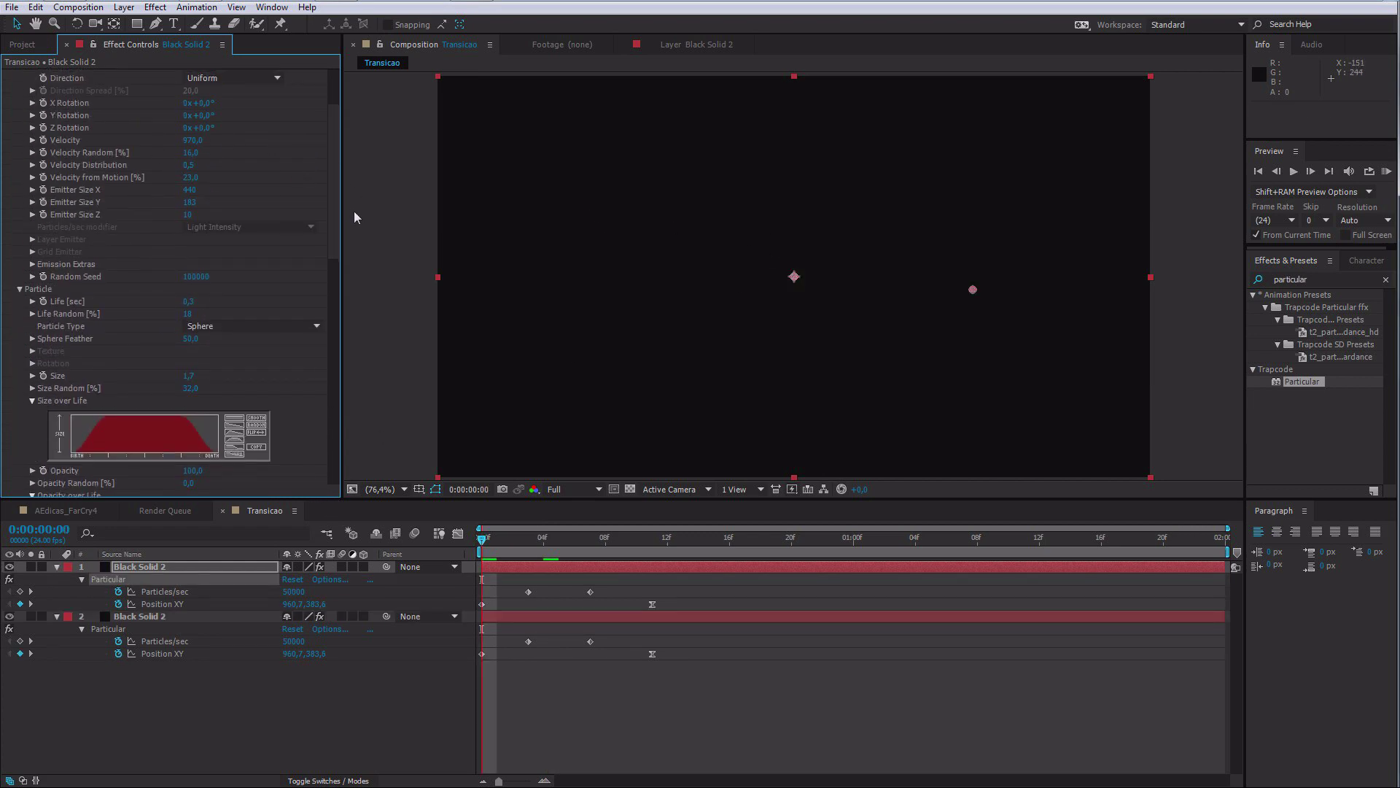
scroll(47, 81, up, 5)
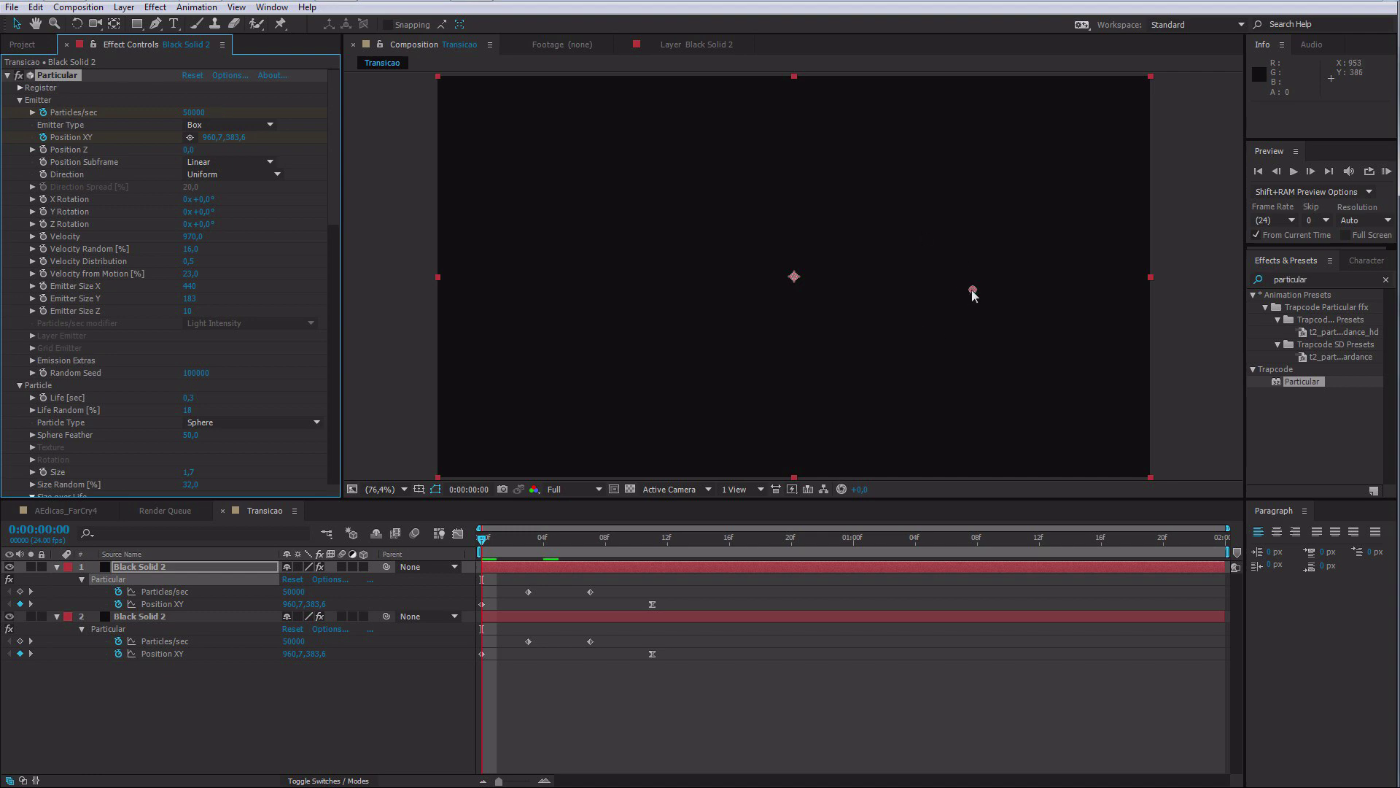
drag(714, 294, 672, 325)
click(479, 546)
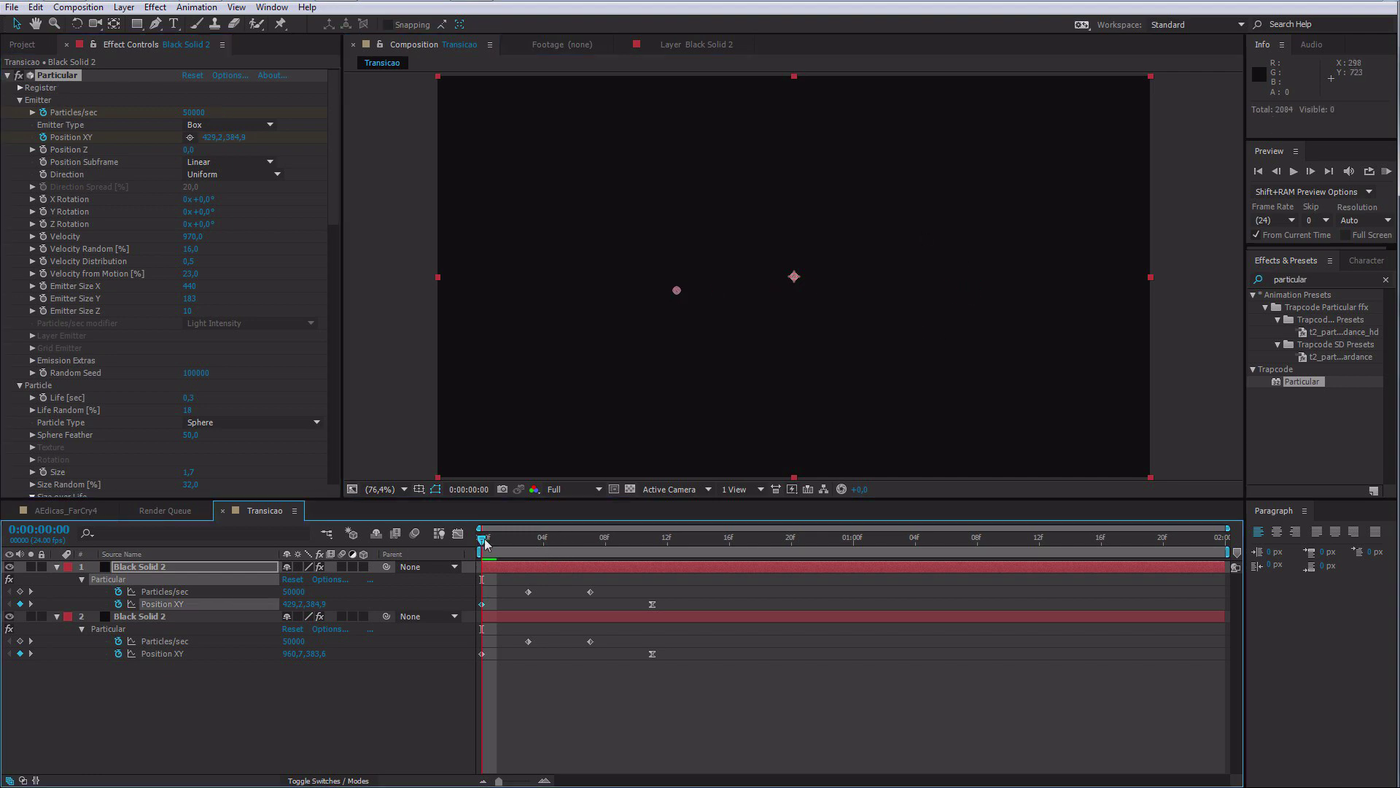
Step: Start the red copy at frame 3 and shrink its emitter to about 250 in X and 160 in Y
drag(505, 540, 585, 553)
drag(187, 285, 66, 296)
mouse_move(190, 299)
mouse_down()
mouse_move(147, 300)
mouse_move(175, 299)
mouse_up()
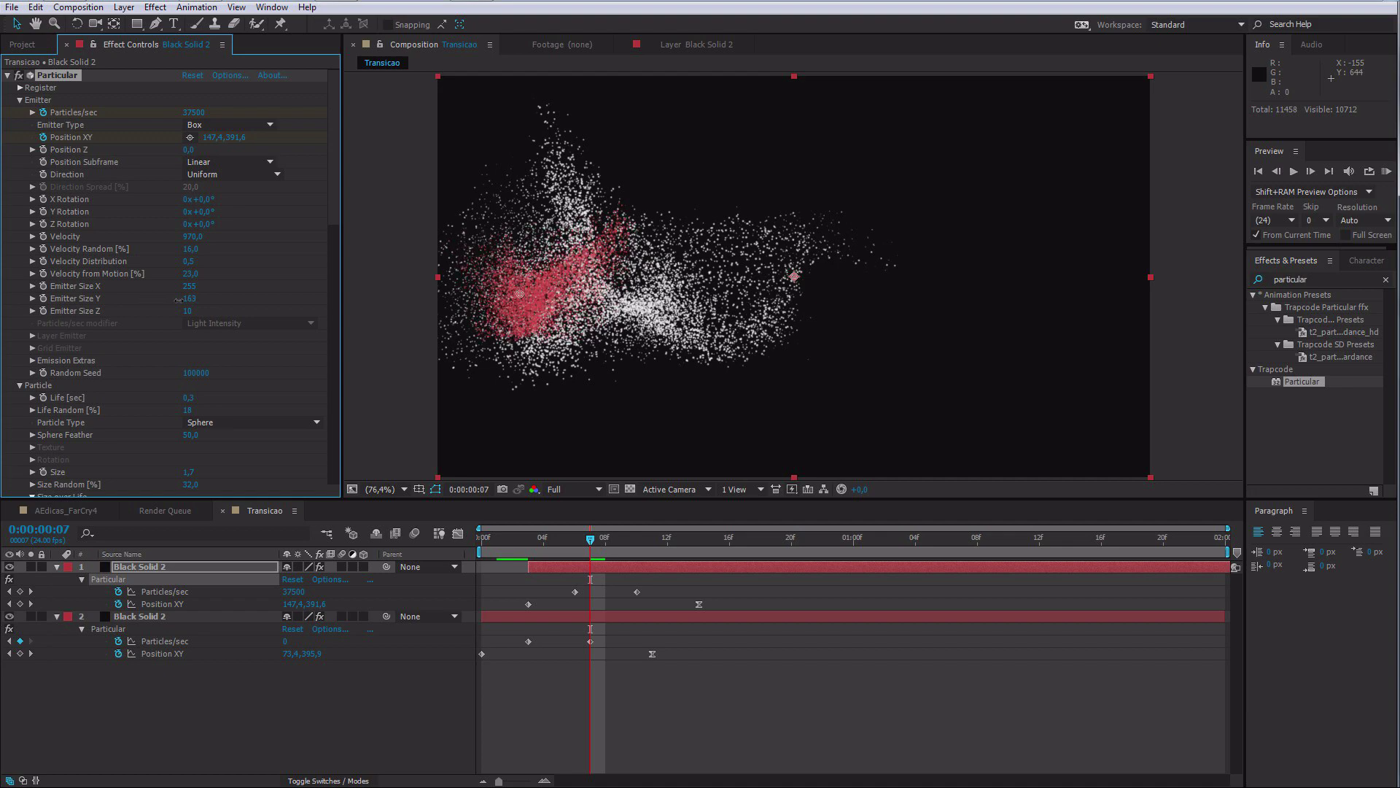
drag(504, 541, 568, 552)
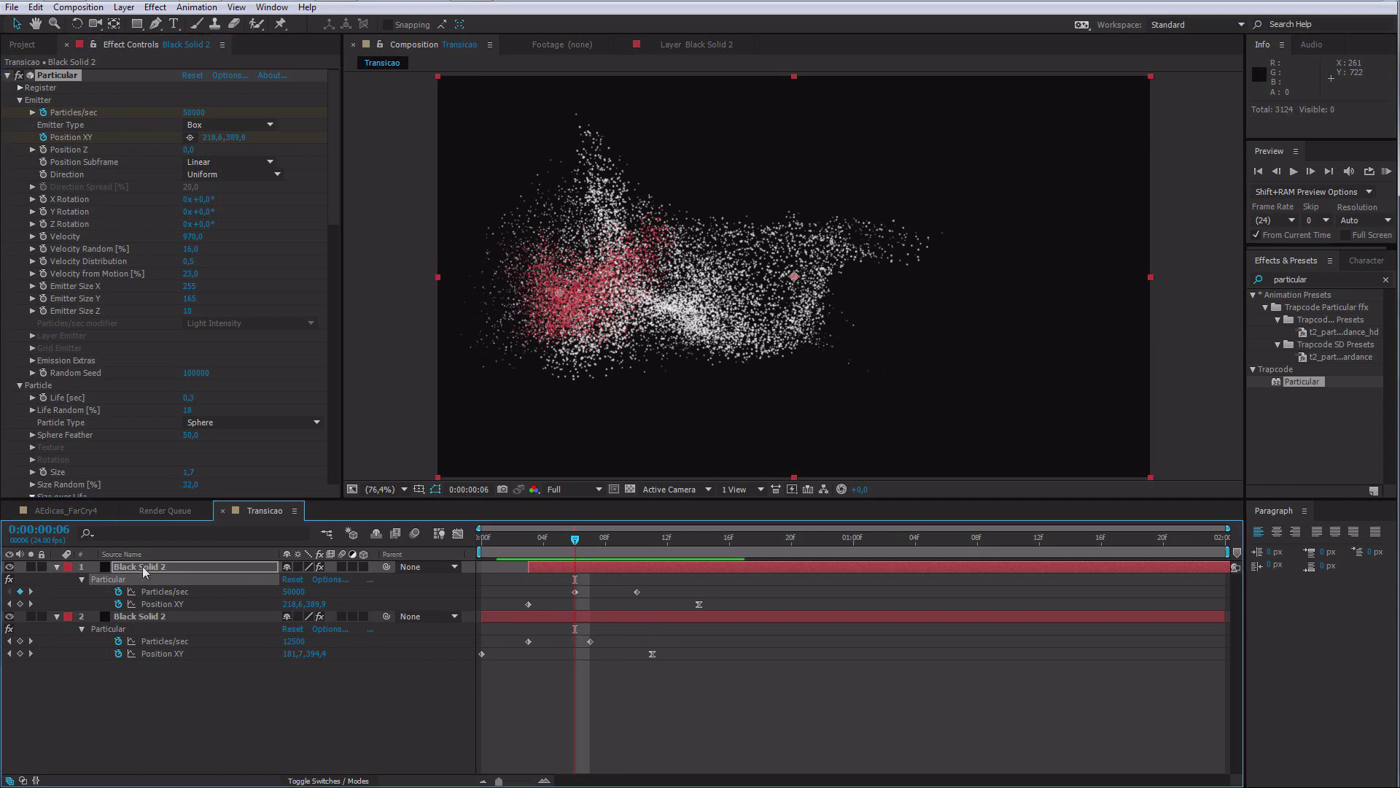
Step: Collapse both layers' properties, enable motion blur for both layers and the composition, and preview the result
key(ctrl+a)
click(57, 567)
click(180, 662)
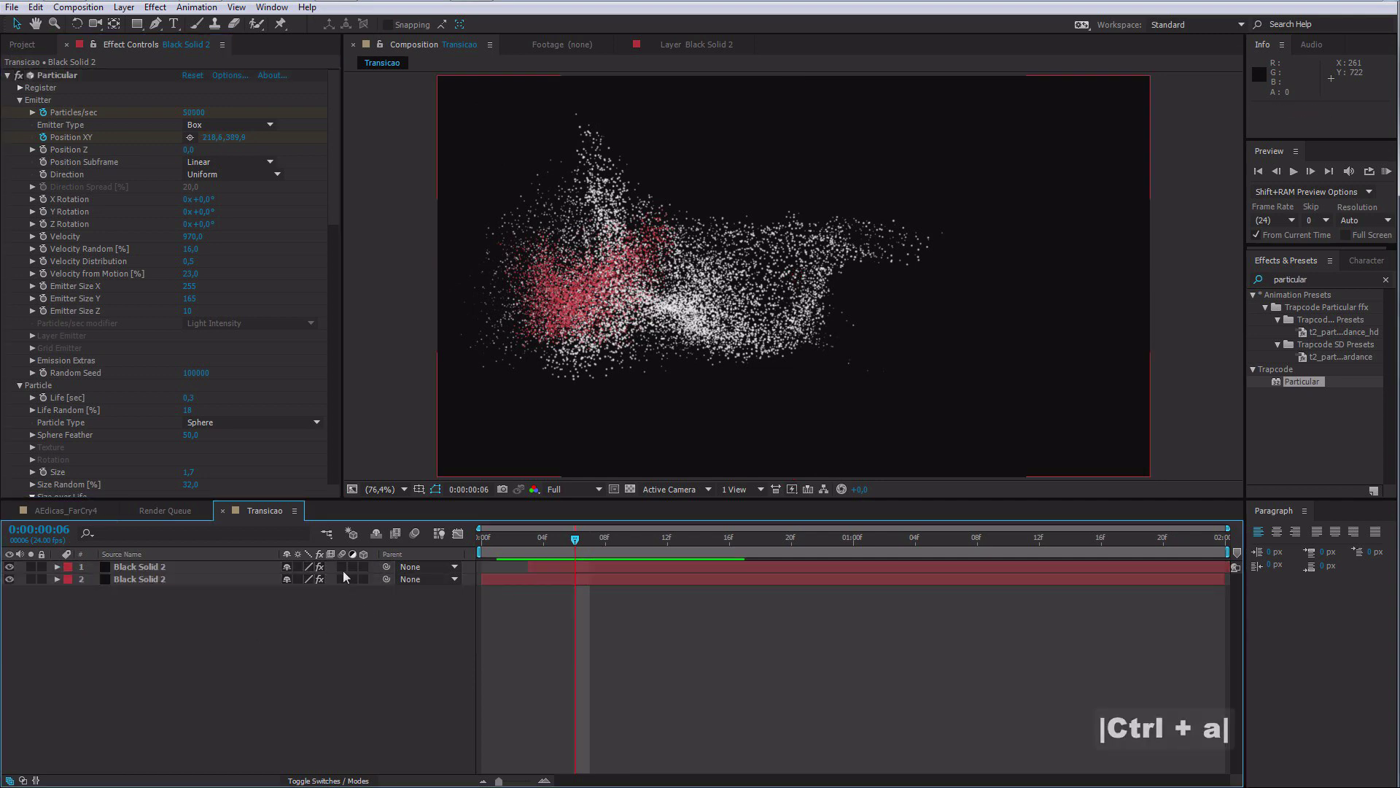
drag(343, 567, 343, 579)
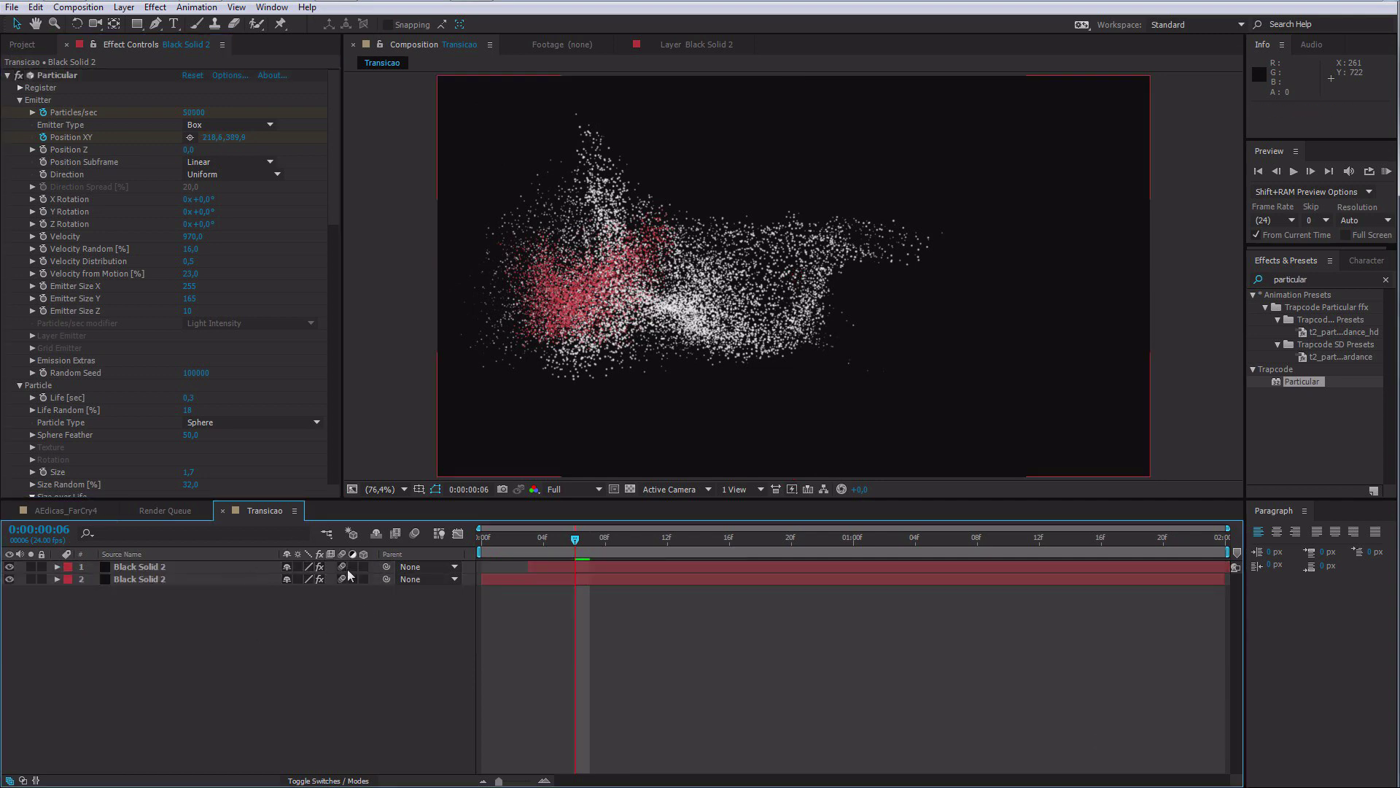
click(413, 534)
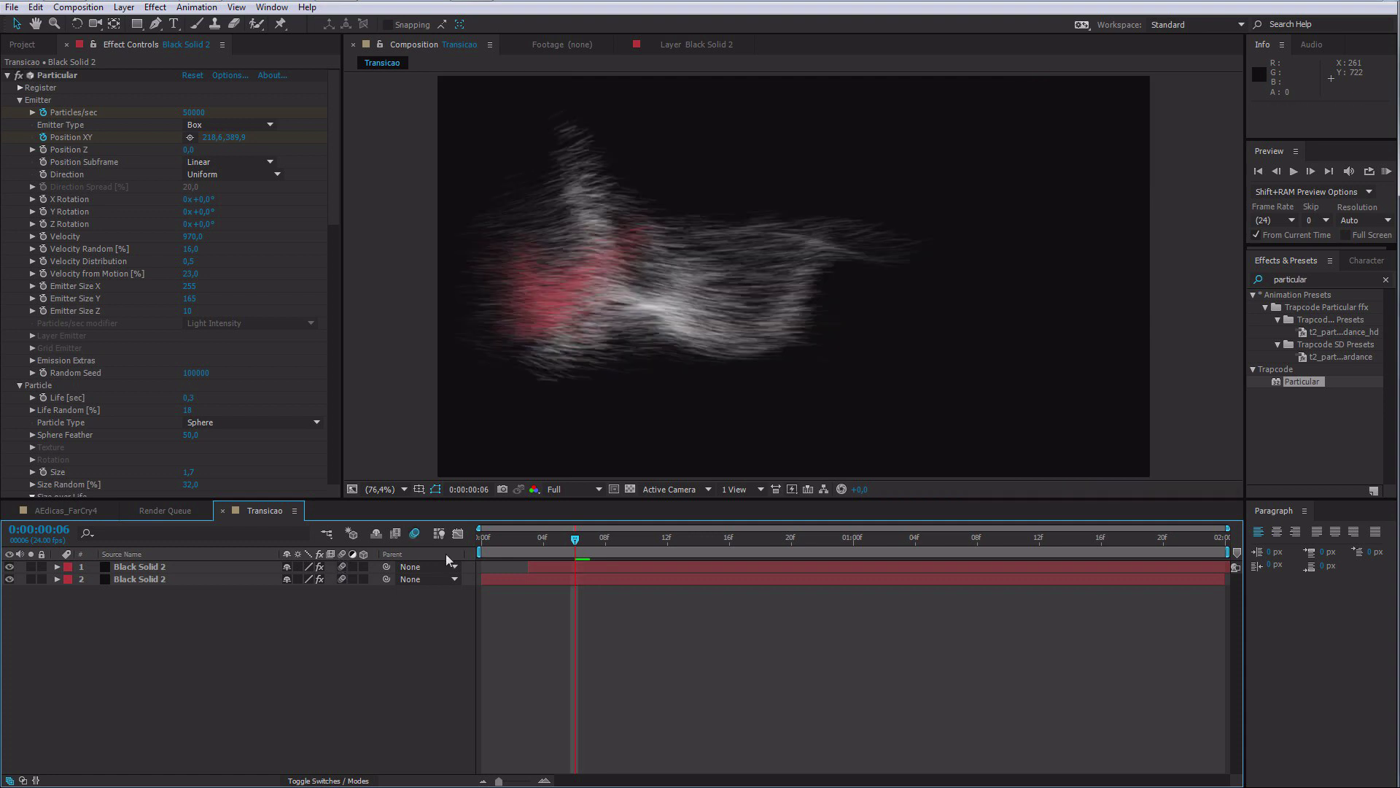
click(557, 536)
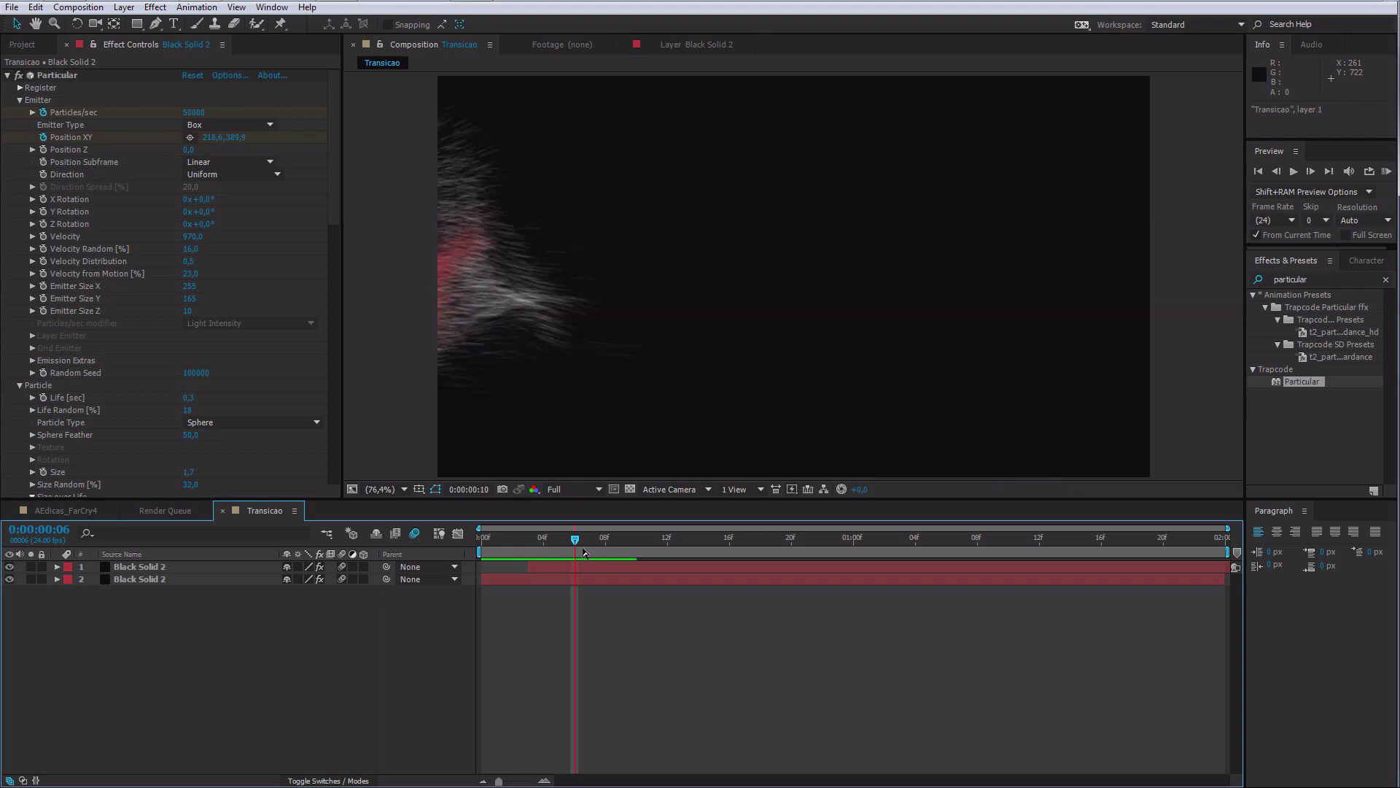
key(space)
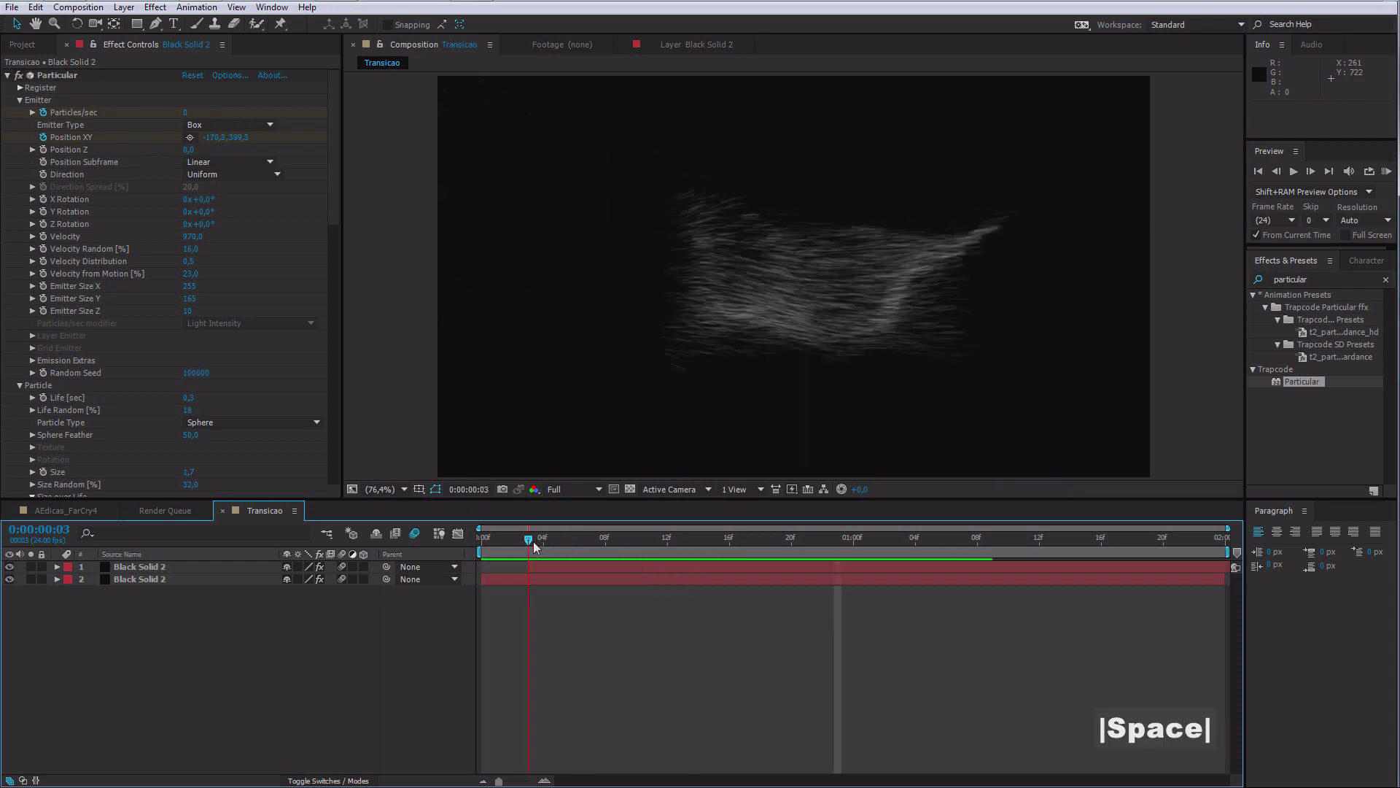
Step: Apply Easy Ease to the red copy's first Position XY keyframe at frame 3 and check the motion
click(542, 565)
key(u)
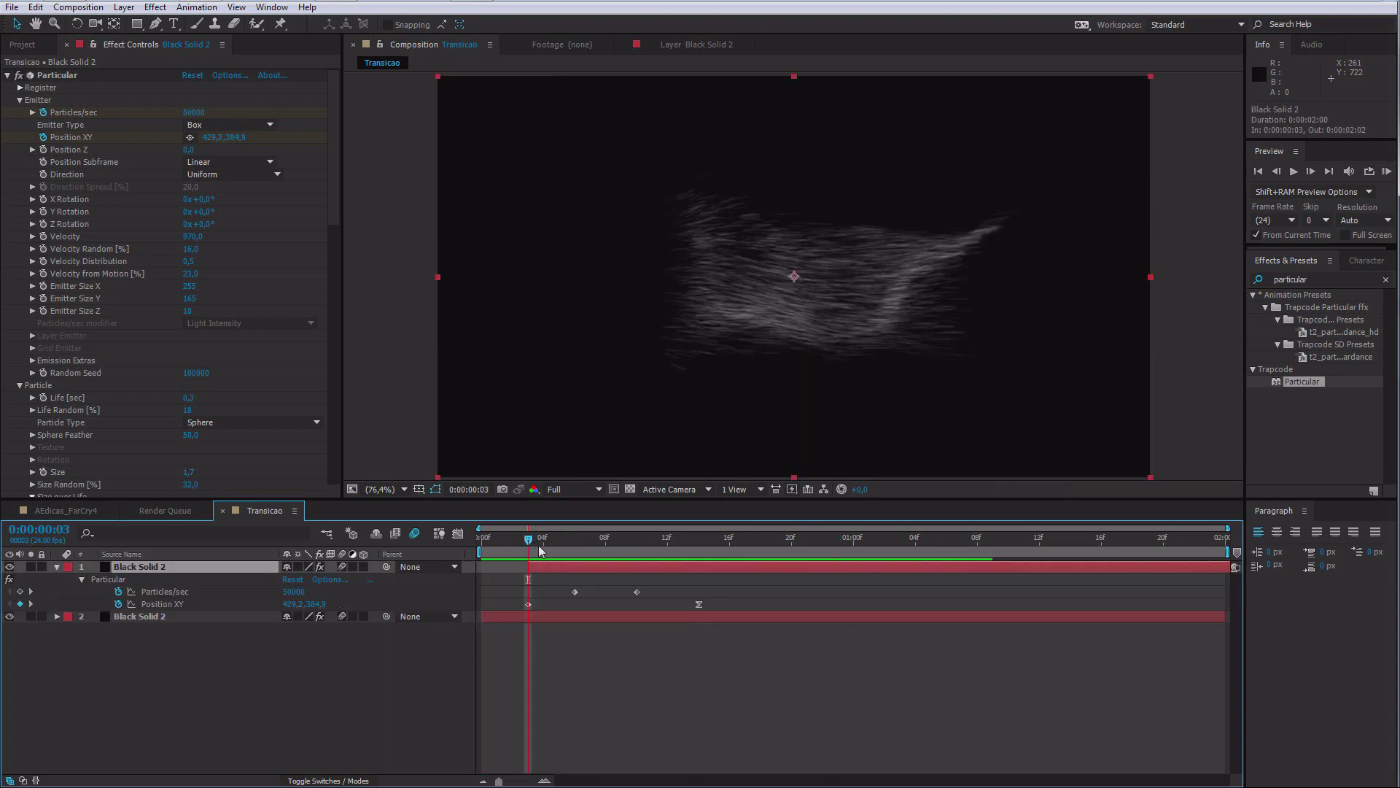
click(528, 604)
key(F9)
click(543, 540)
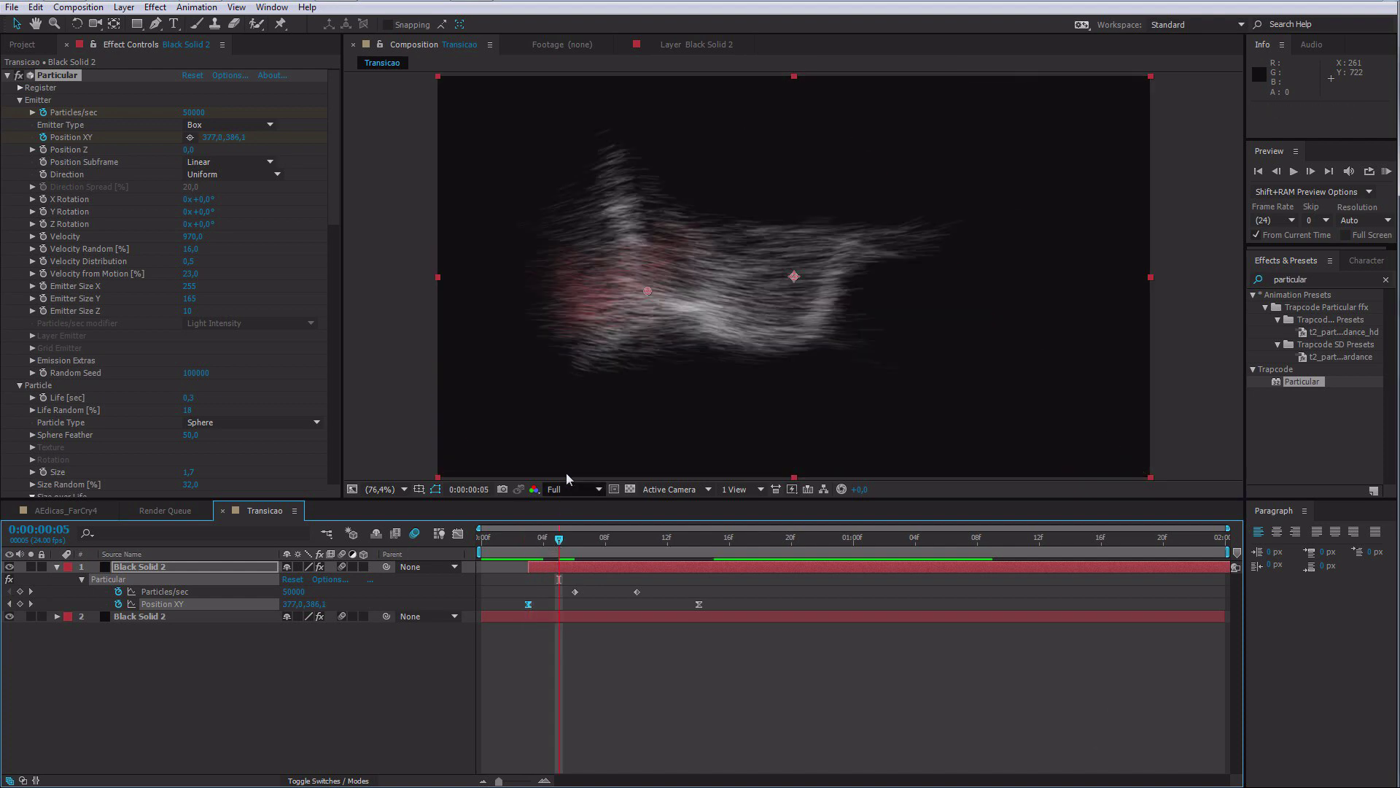
Step: Move the red copy's emitter at its frame 3 Position XY keyframe to about 645, 386 and preview the burst
key(j)
click(140, 100)
click(59, 75)
drag(679, 294, 799, 295)
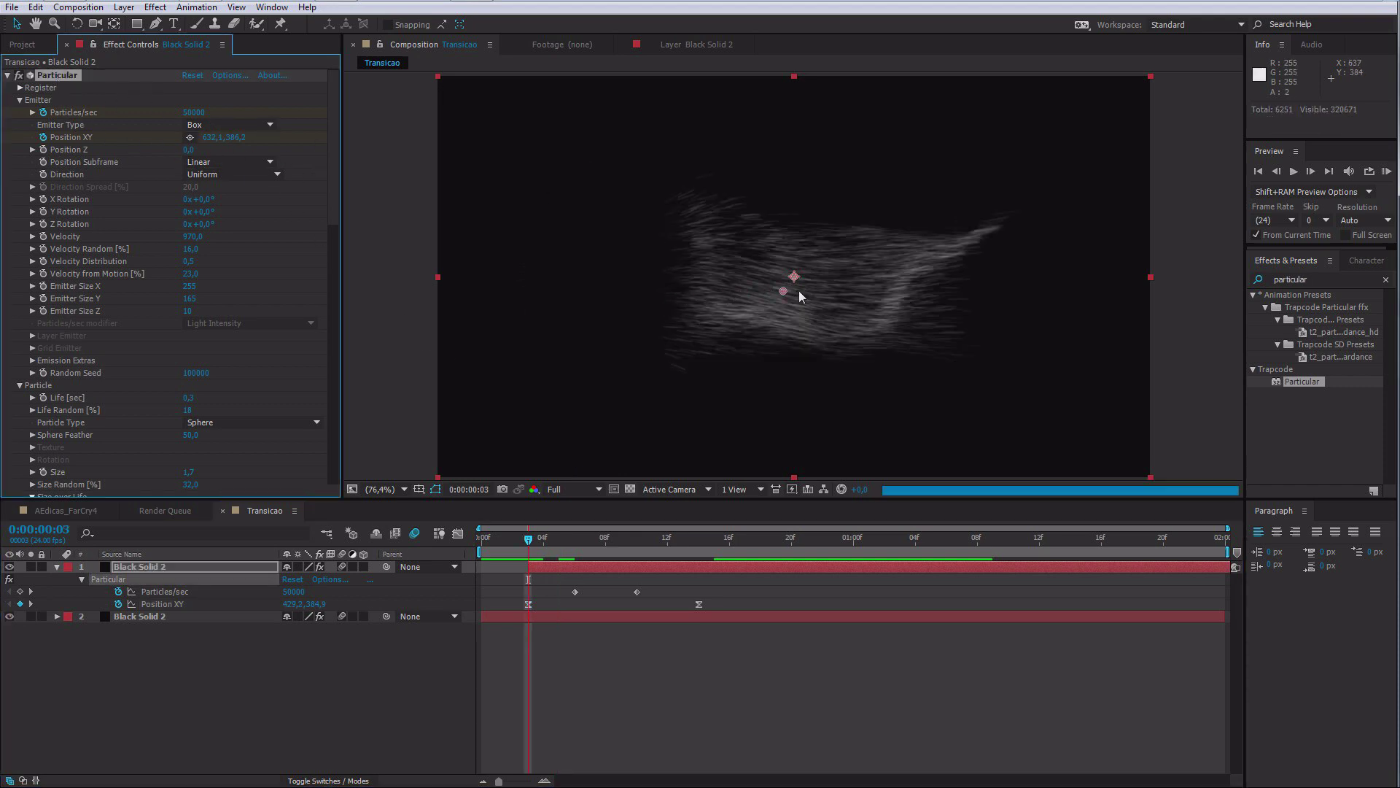
click(688, 592)
key(KP_0)
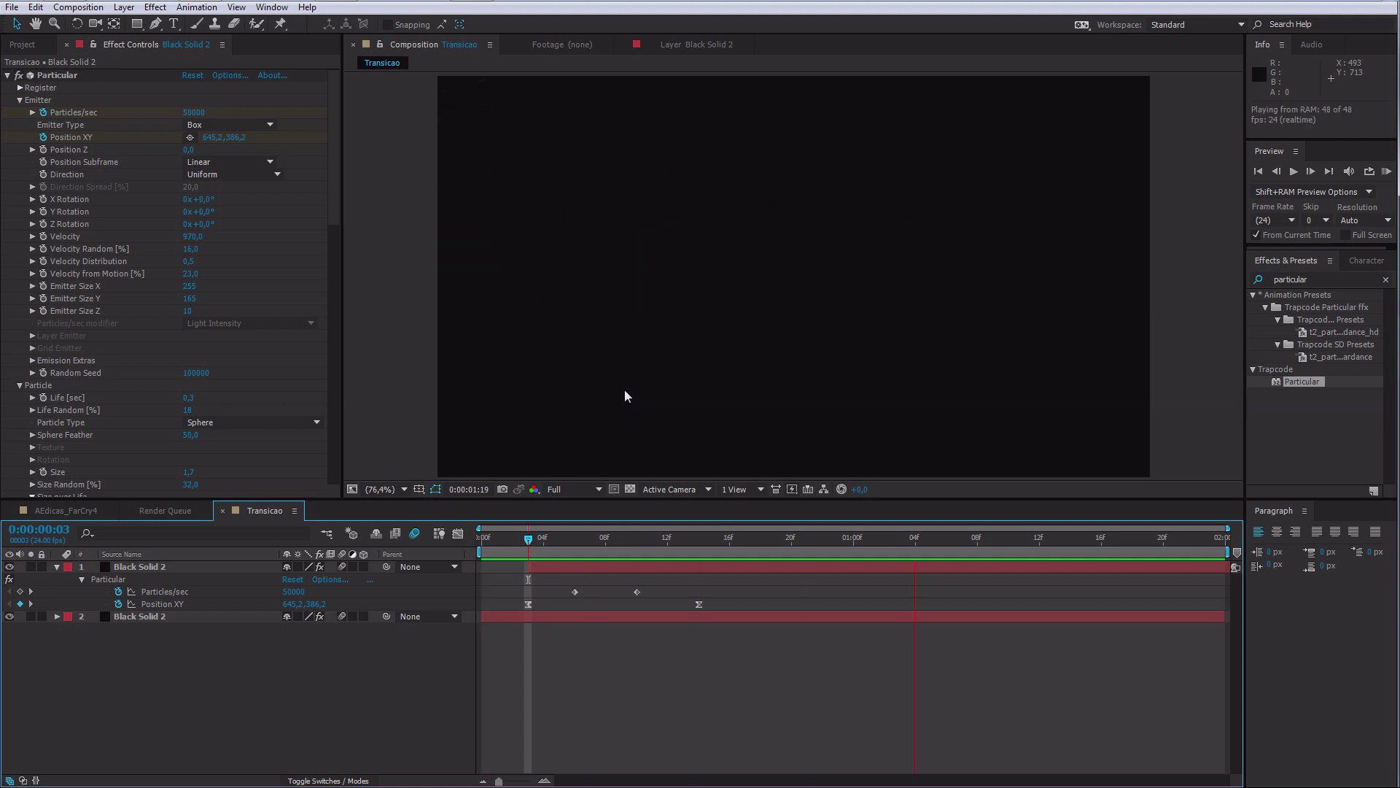
key(space)
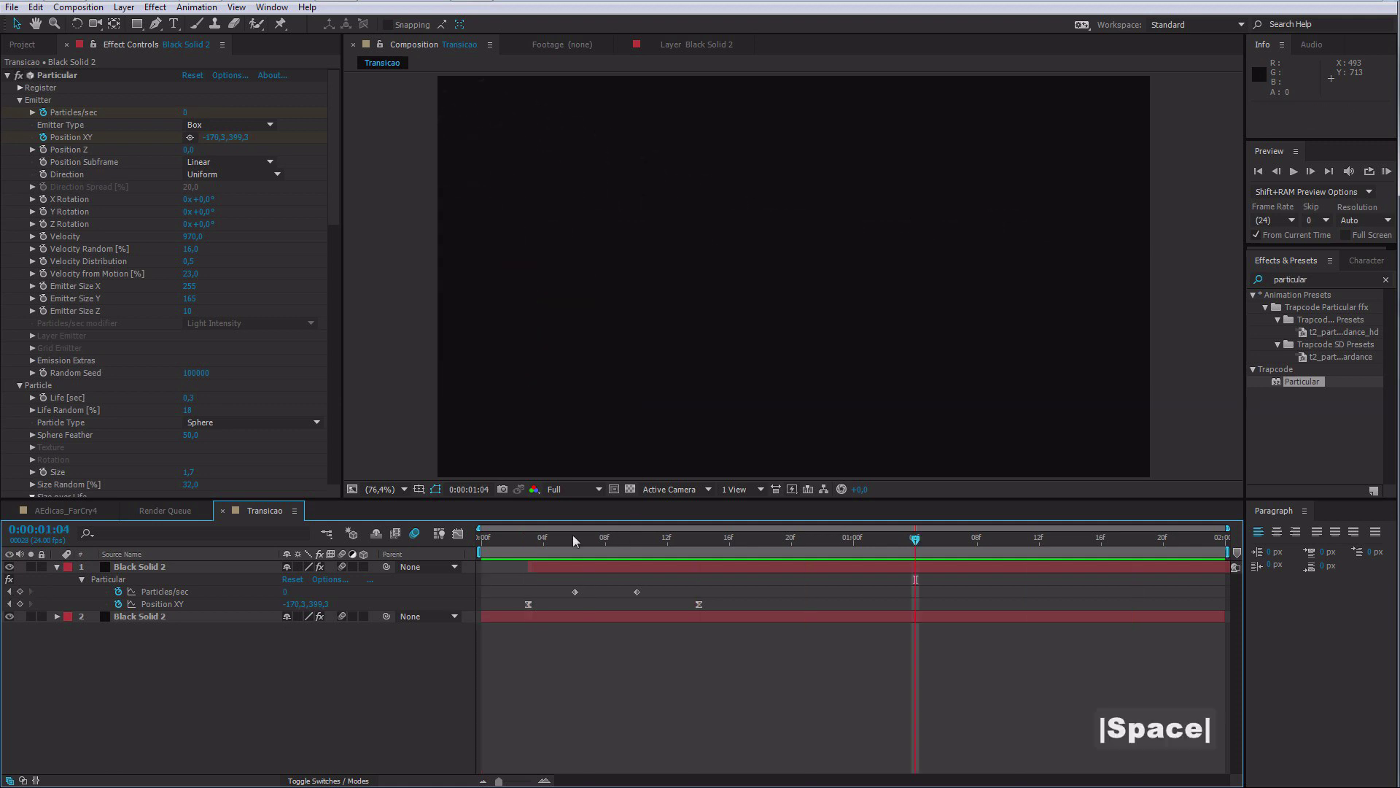
click(591, 540)
drag(591, 540, 576, 539)
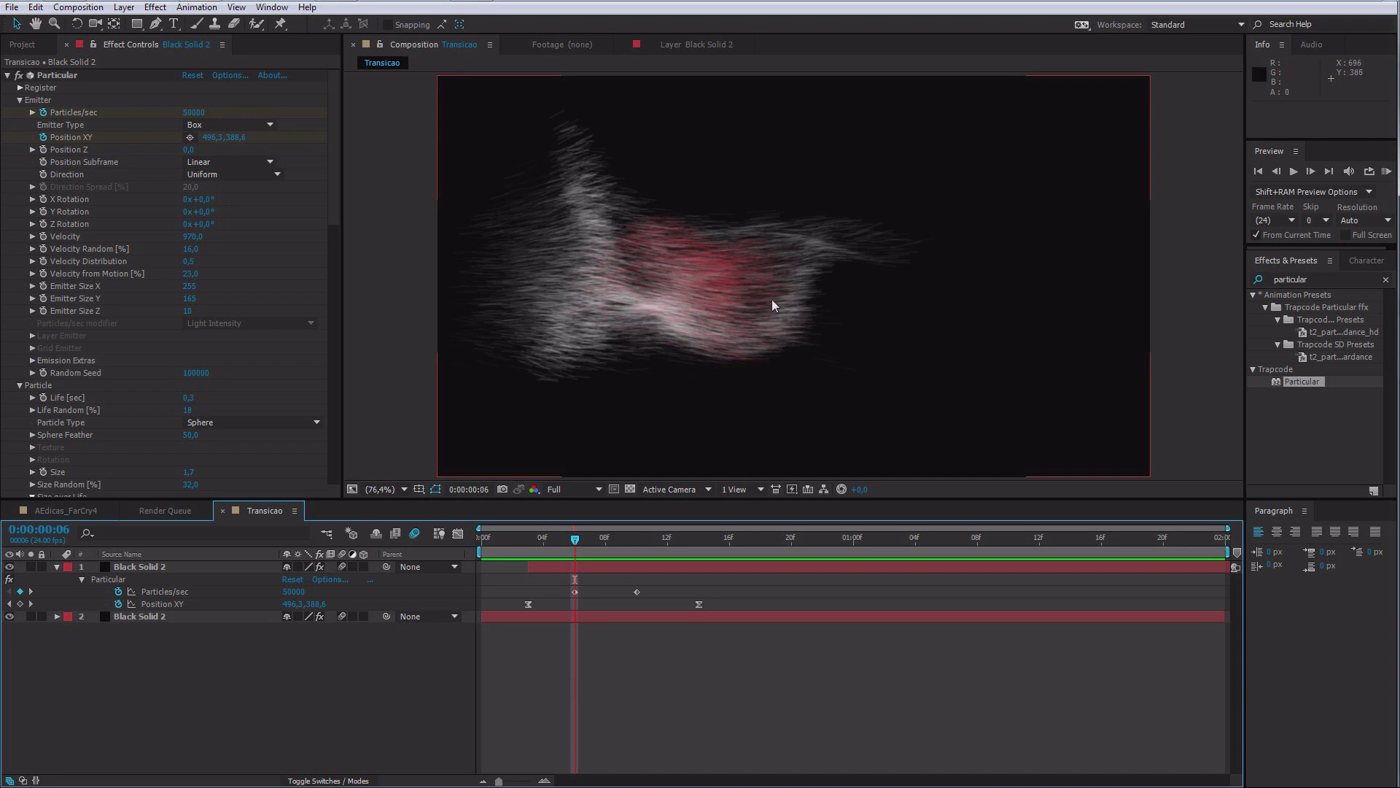
drag(509, 541, 543, 563)
Step: In AEdicas_FarCry4, enable motion blur for the four SideEmissions layers, DETAILS, STROKE and SAND, and for the composition
click(61, 510)
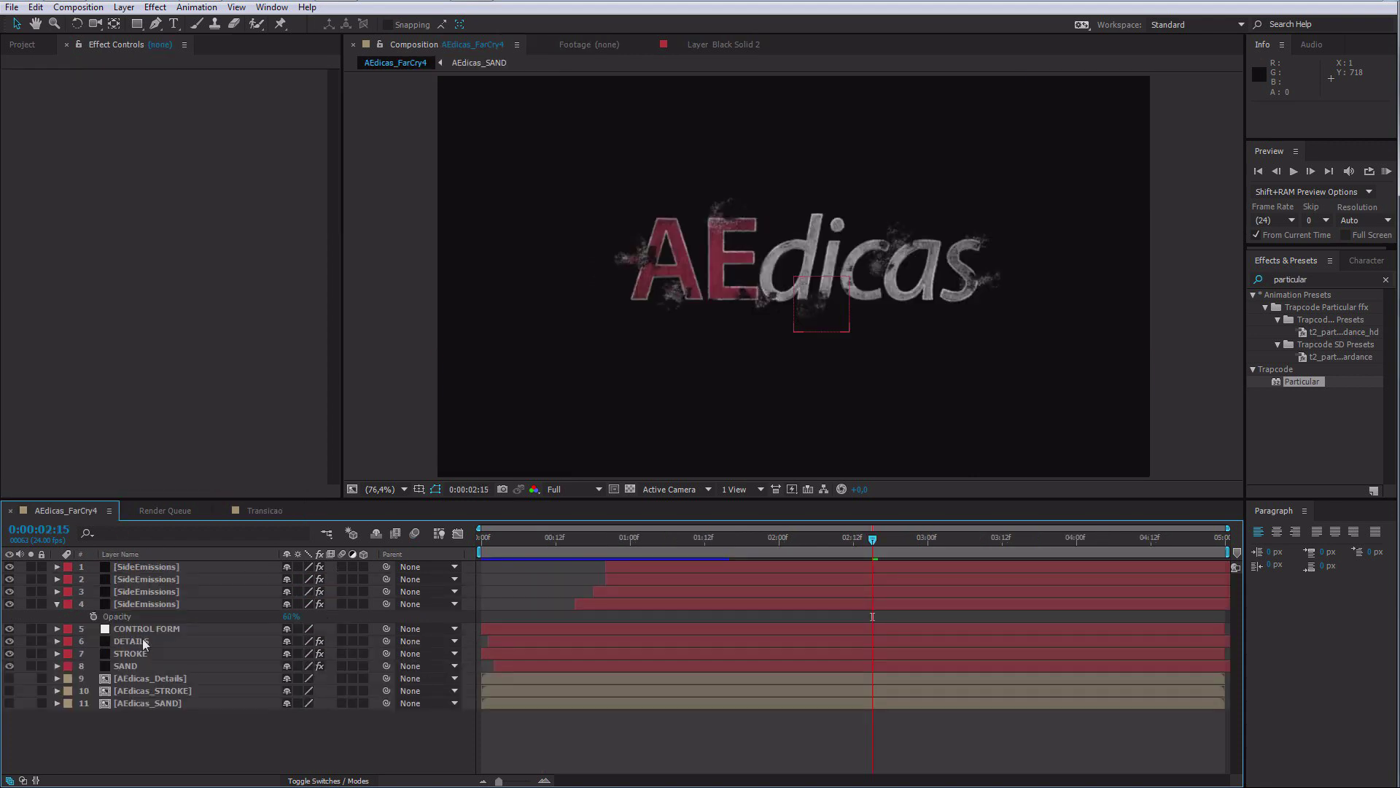
click(134, 640)
shift+click(134, 666)
shift+click(155, 603)
ctrl+click(162, 591)
ctrl+click(170, 580)
ctrl+click(175, 568)
click(342, 579)
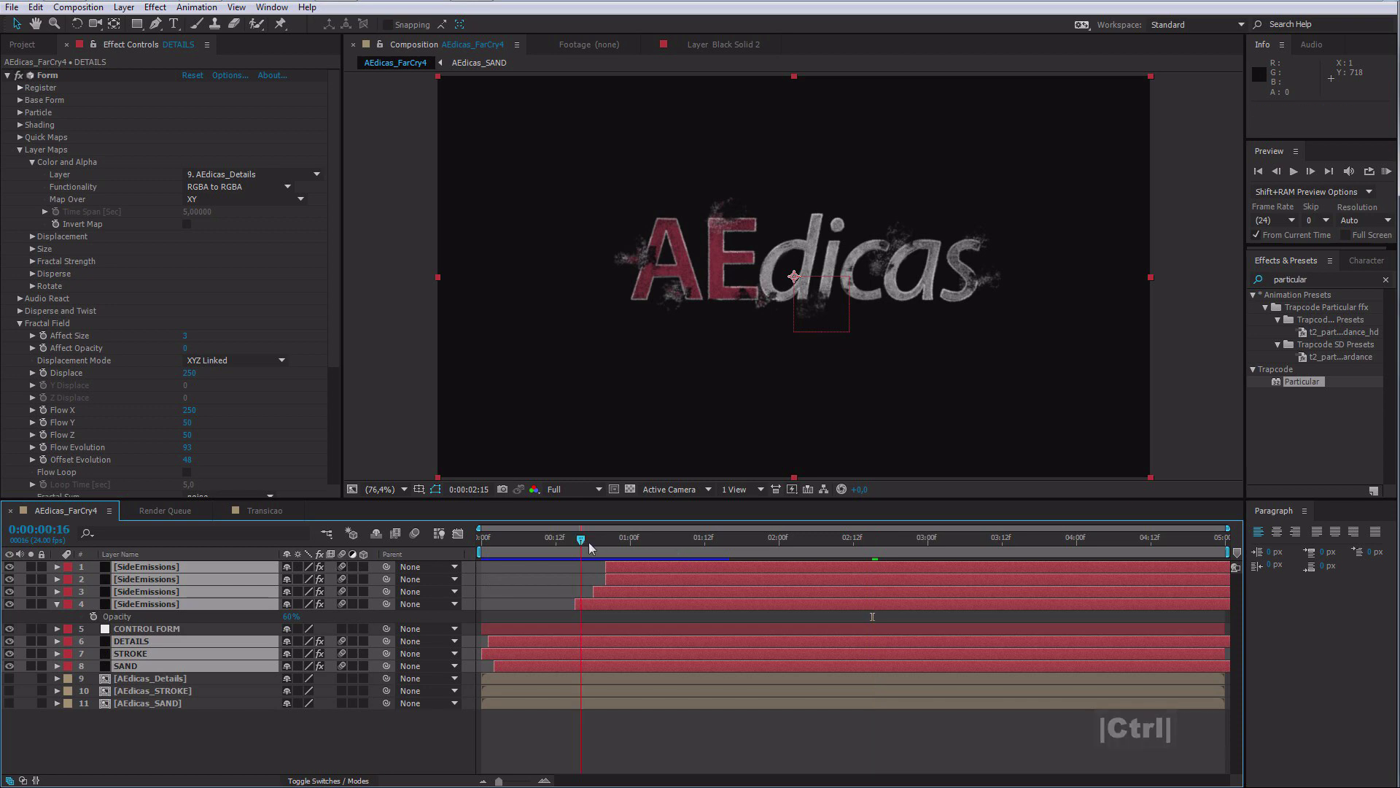
click(580, 539)
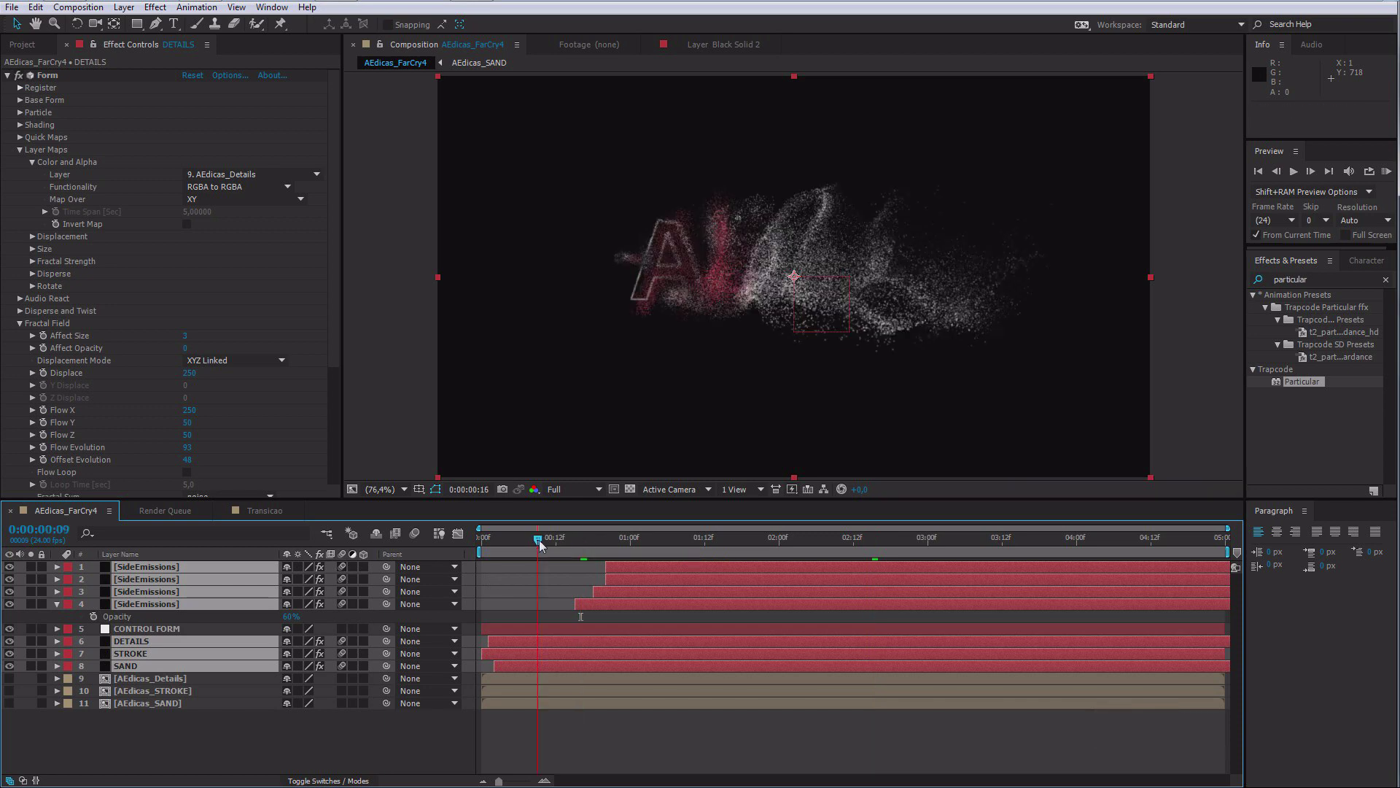
click(414, 534)
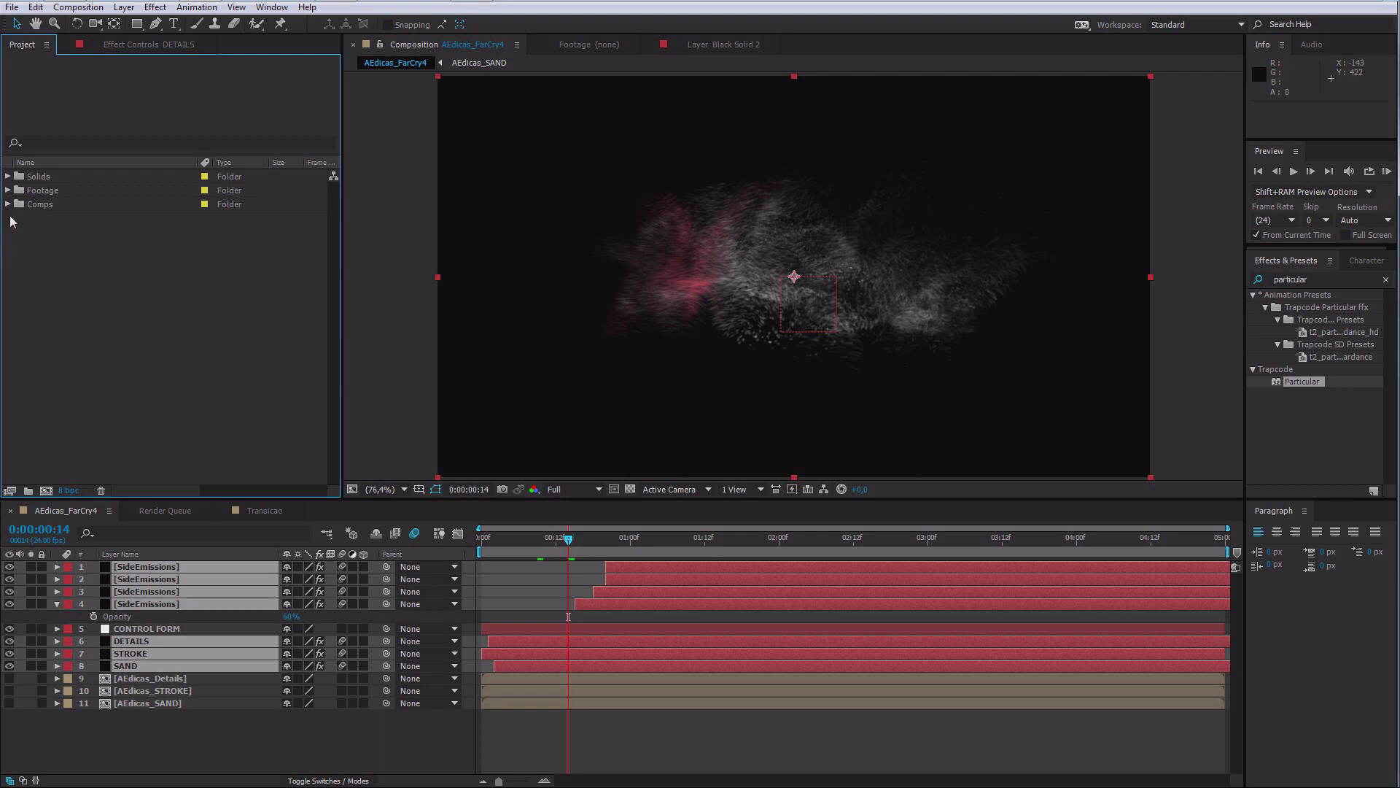
Step: Move the Transicao composition from the AEdicas_FarCry_2 Layers folder into the Comps folder and expand that folder
click(7, 191)
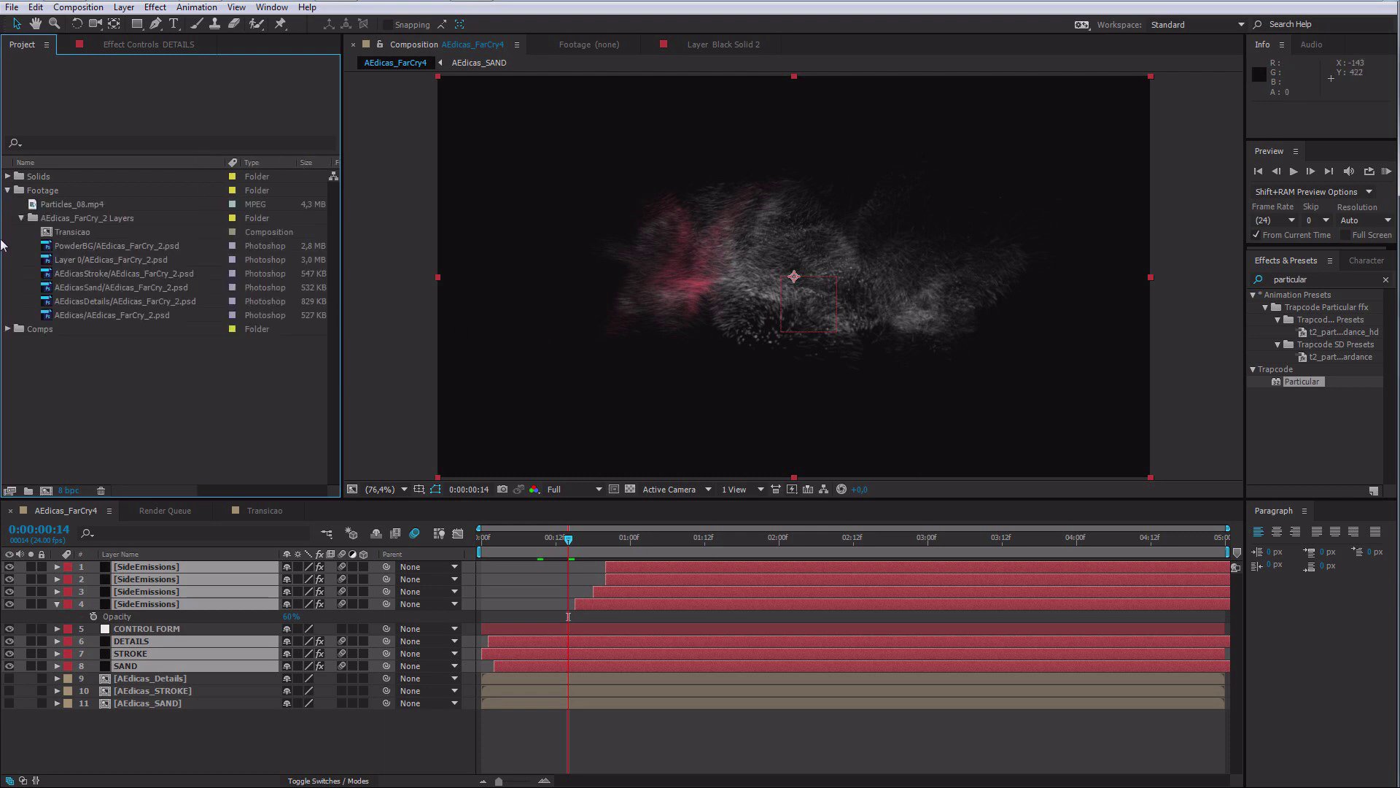
drag(61, 231, 5, 322)
click(7, 315)
Step: Add Transicao as the top layer of AEdicas_FarCry4 and start it at 0:00:04:00
click(64, 330)
drag(73, 329, 213, 560)
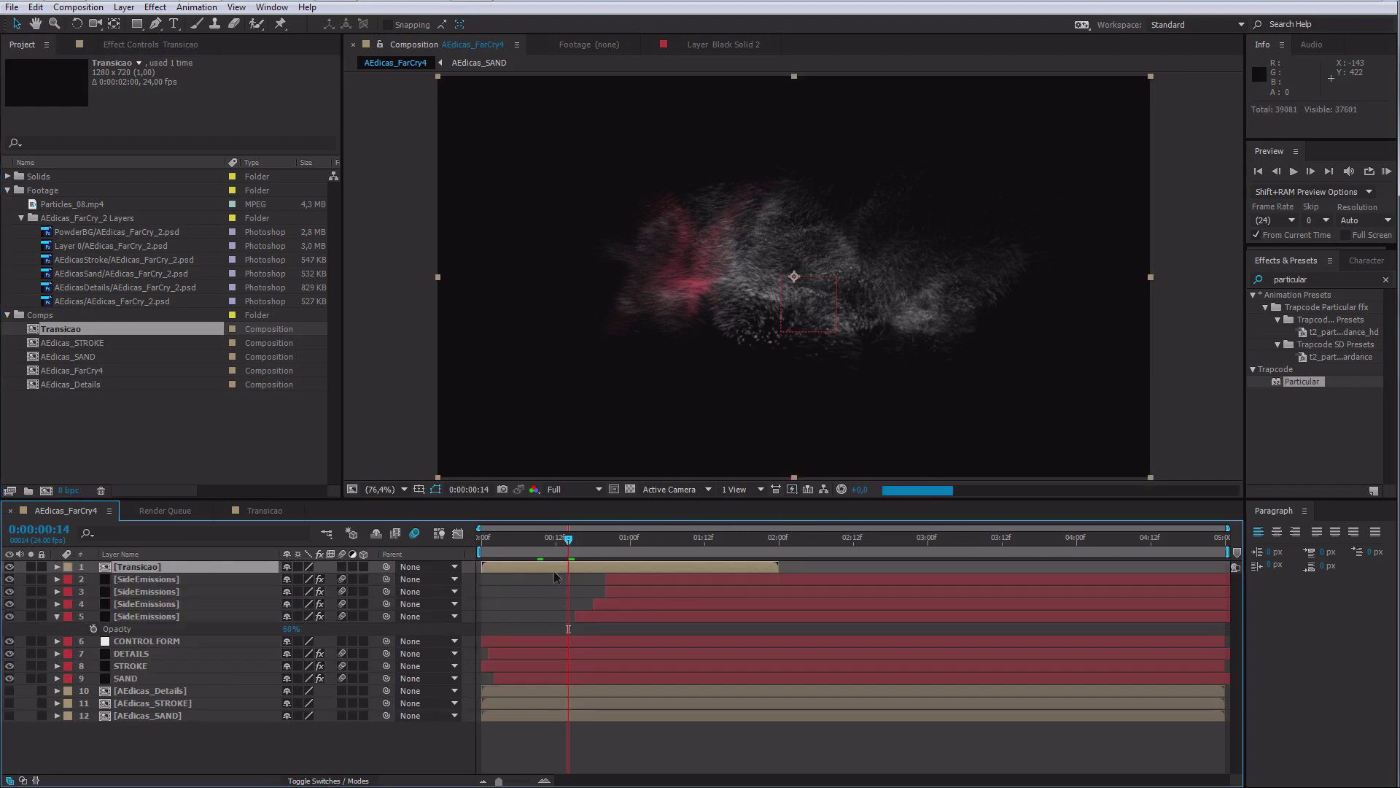
click(1076, 541)
key(bracketleft)
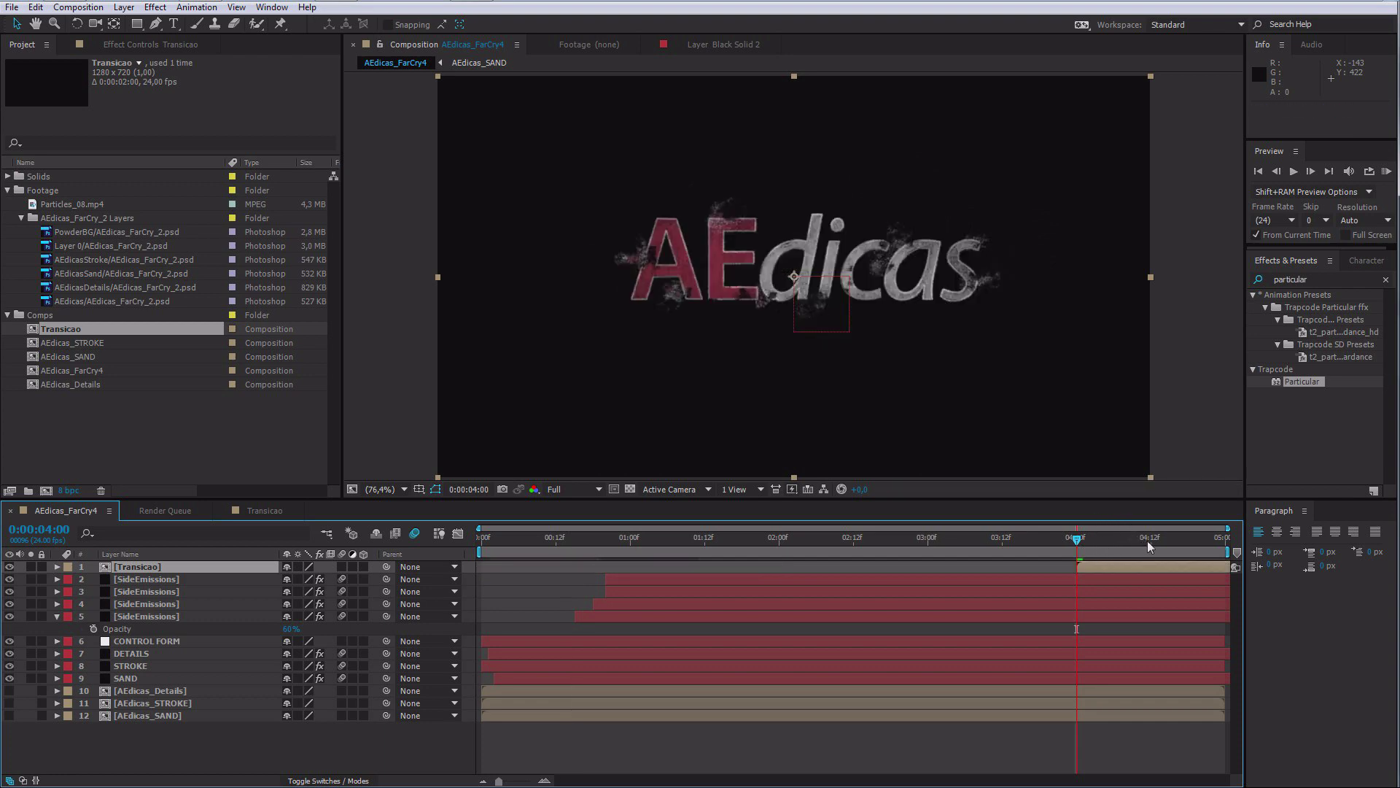
Step: Create a comp-size black solid and place it at the bottom of the layer stack
key(ctrl+y)
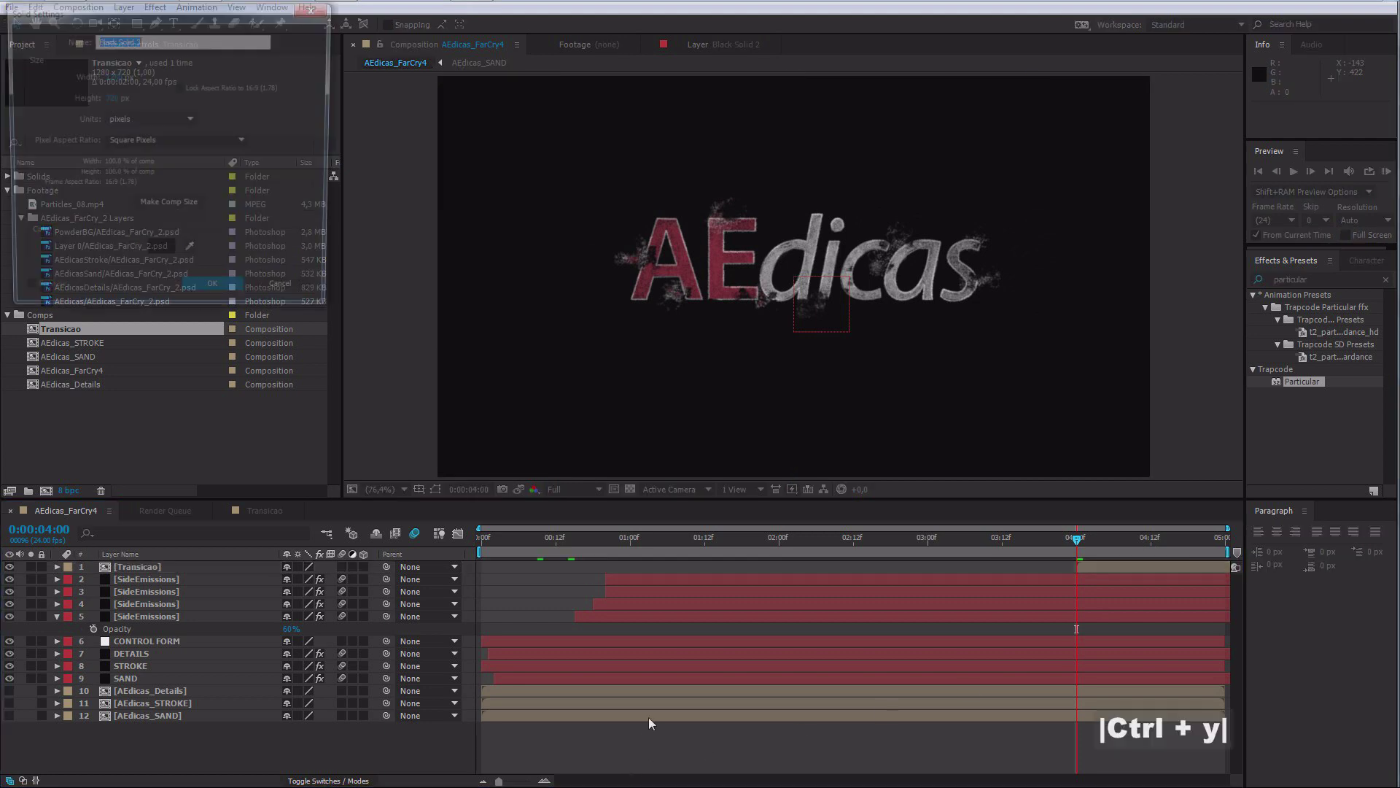
click(215, 295)
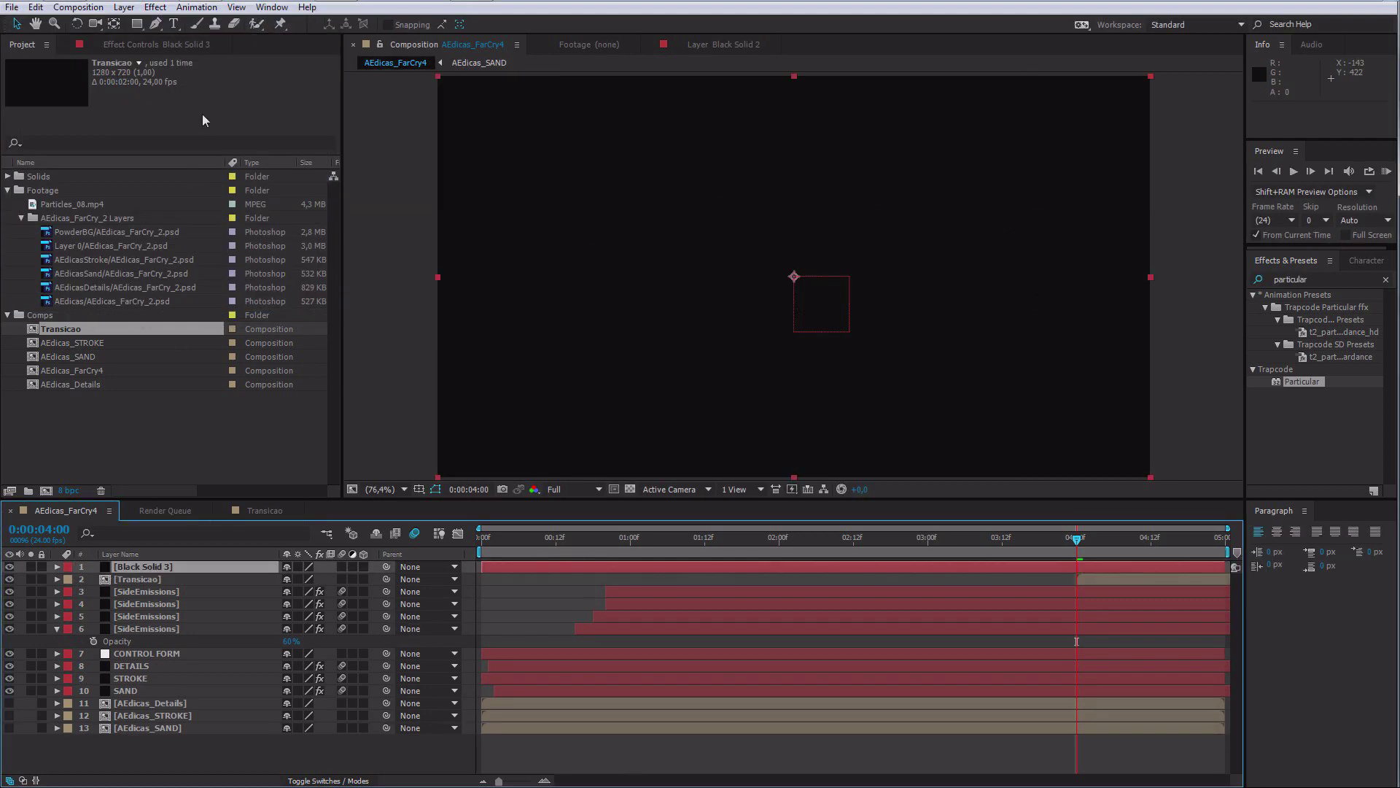
click(138, 569)
drag(156, 591, 160, 742)
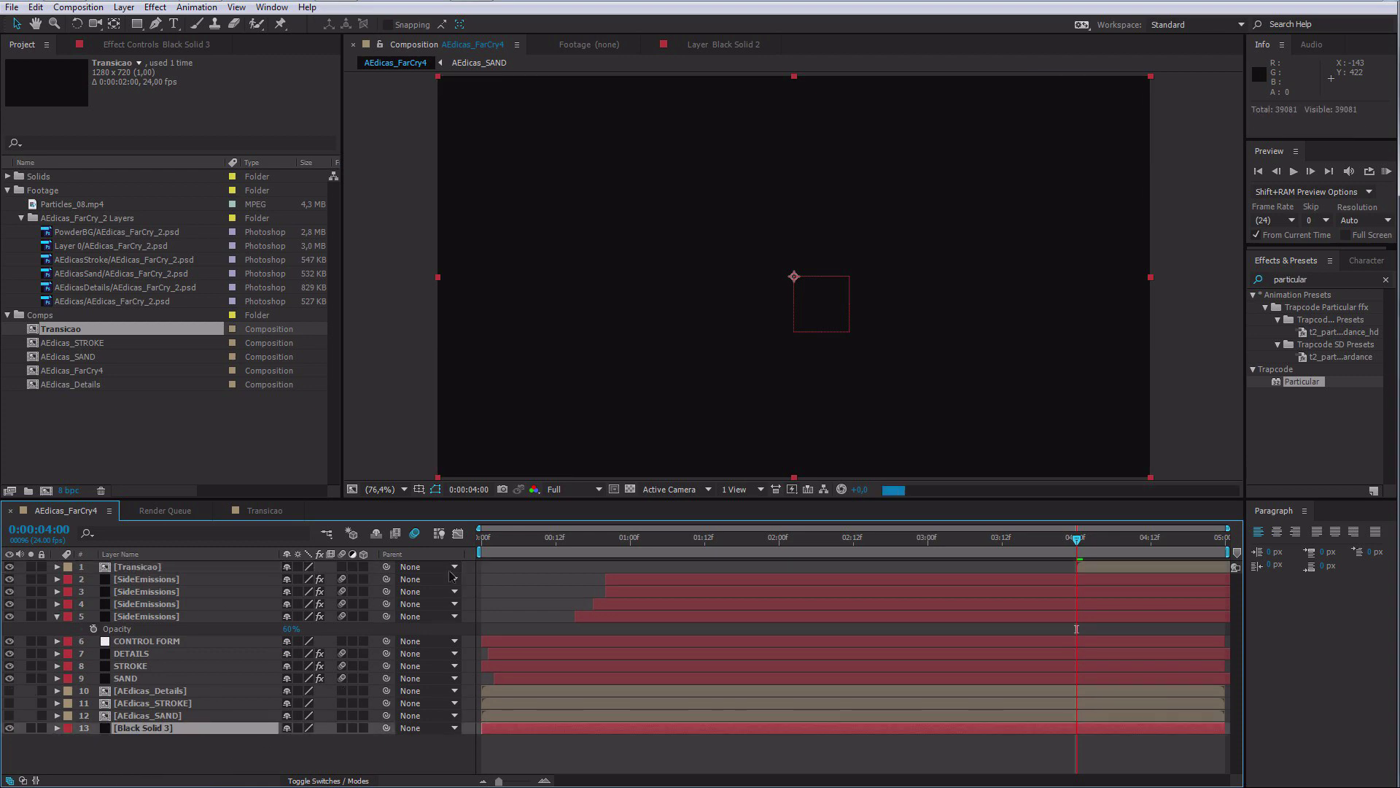
click(219, 744)
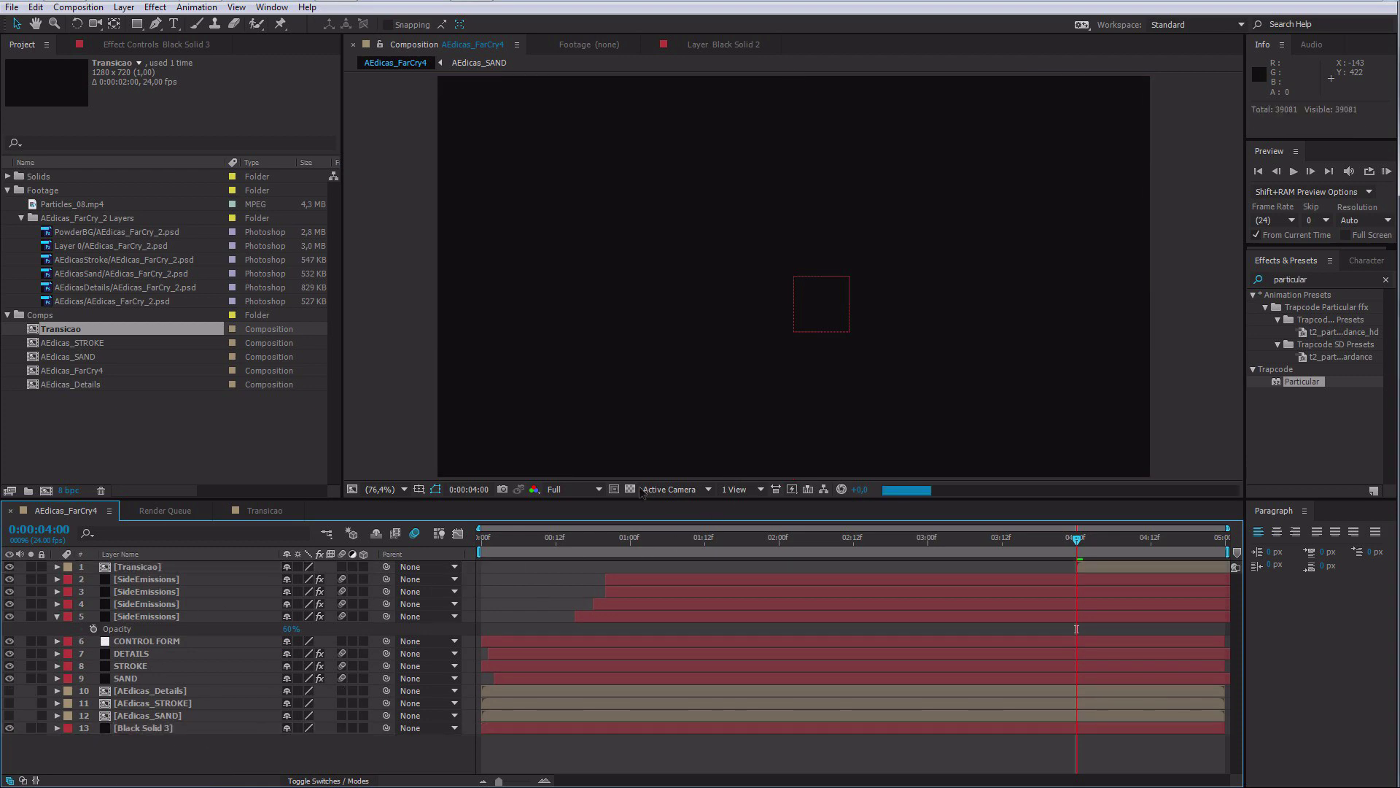
Step: Create a second comp-size black solid directly below Transicao and start it at 0:00:04:00
click(135, 567)
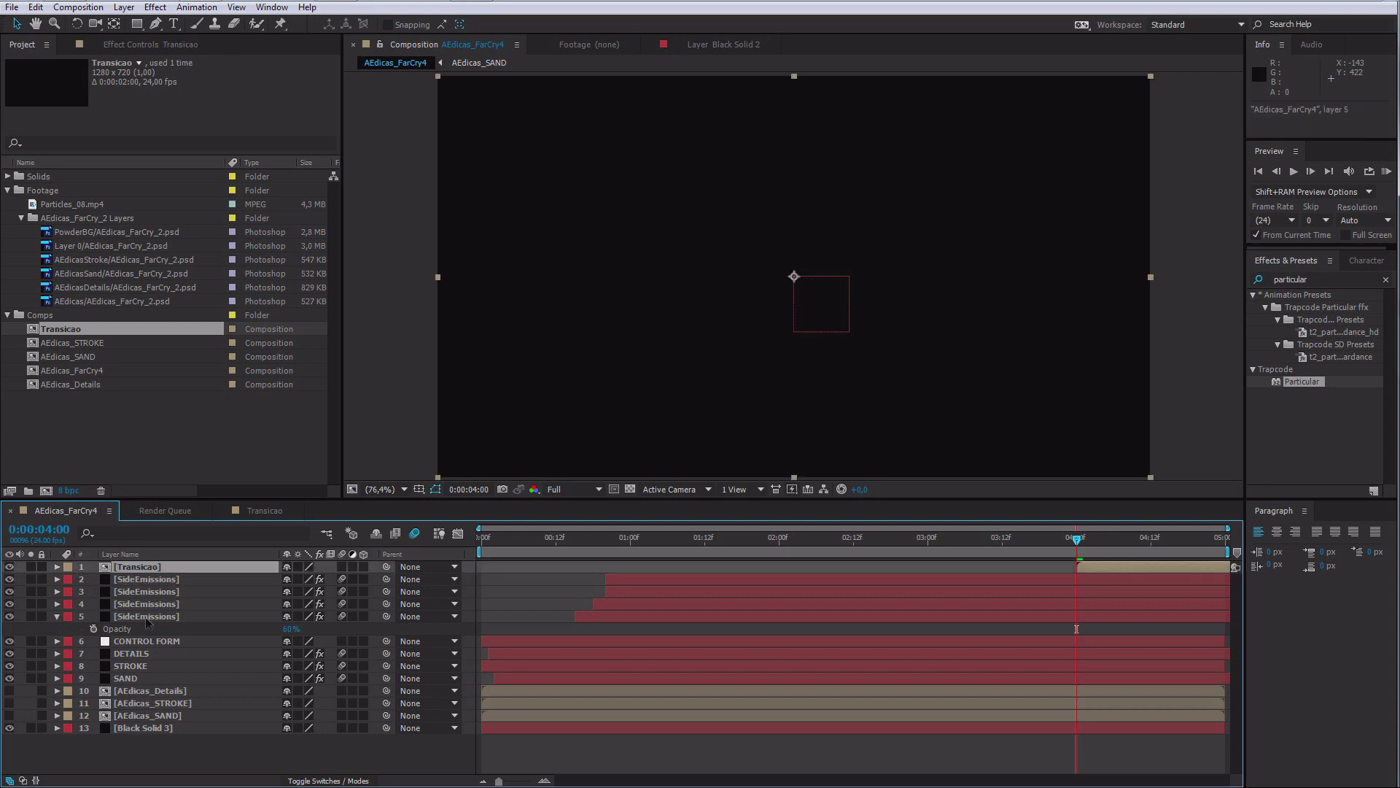
key(ctrl+y)
click(211, 295)
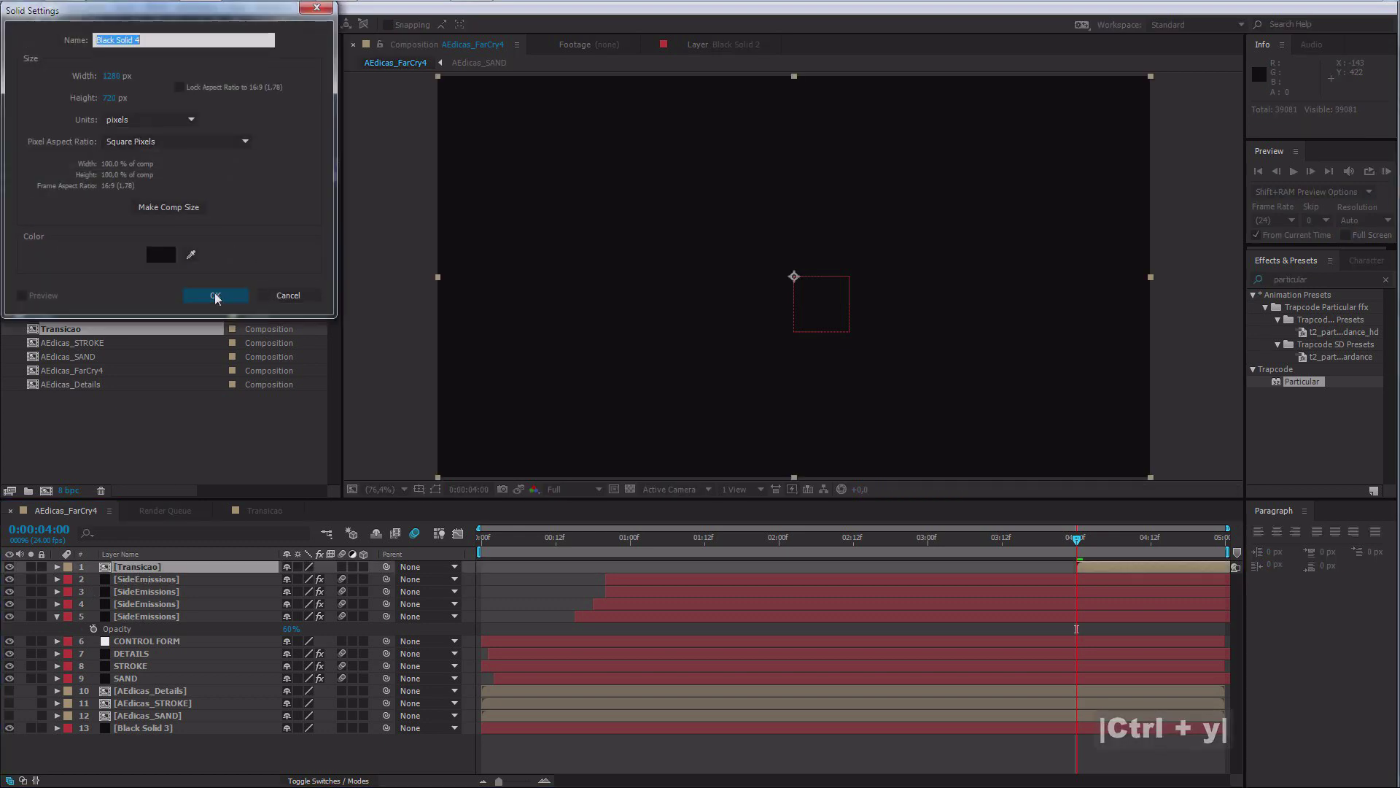
drag(131, 569, 138, 583)
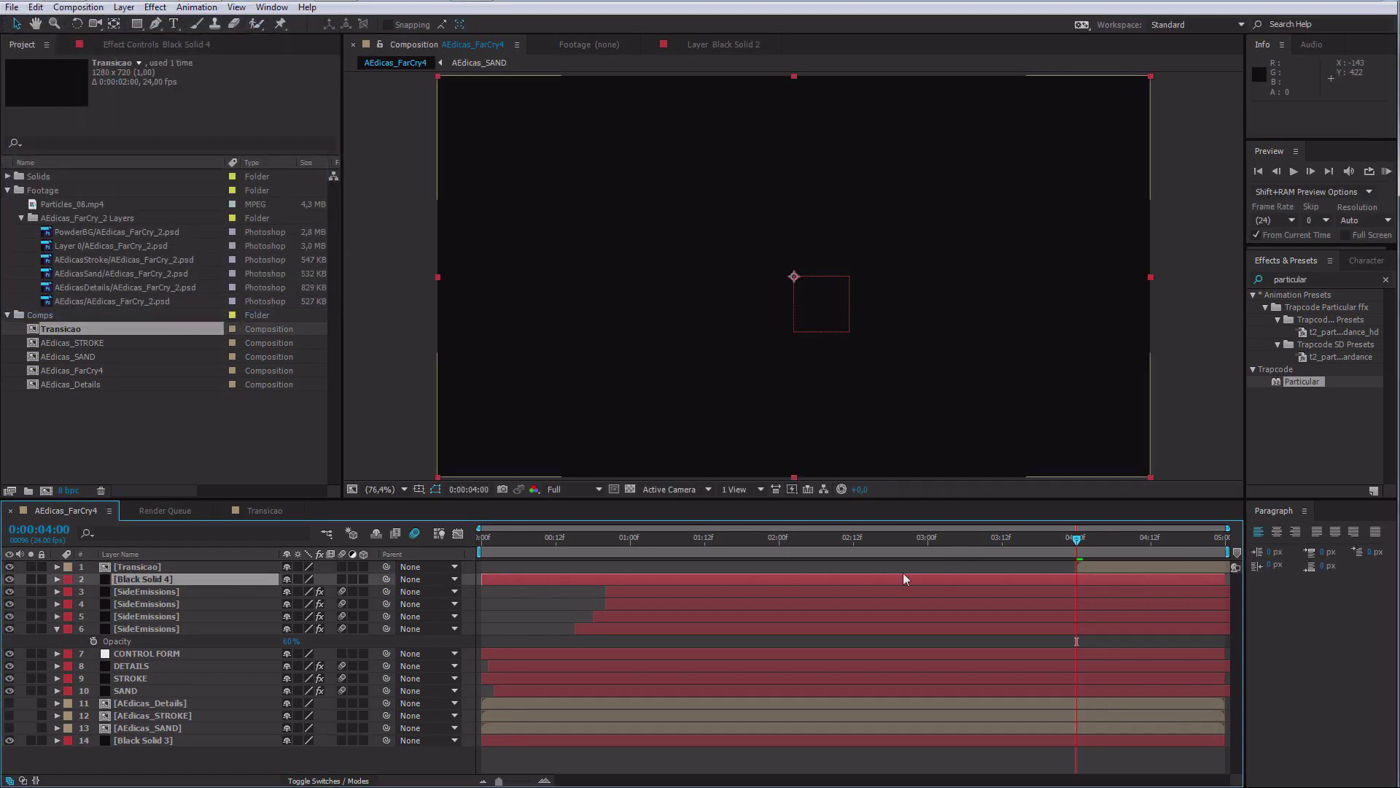
drag(558, 581, 1145, 579)
Step: Turn off the composition's motion blur and preview the particle transition from about 0:00:04:00
drag(1083, 540, 1104, 541)
mouse_move(1090, 545)
mouse_down()
mouse_move(1042, 547)
mouse_move(1071, 545)
mouse_up()
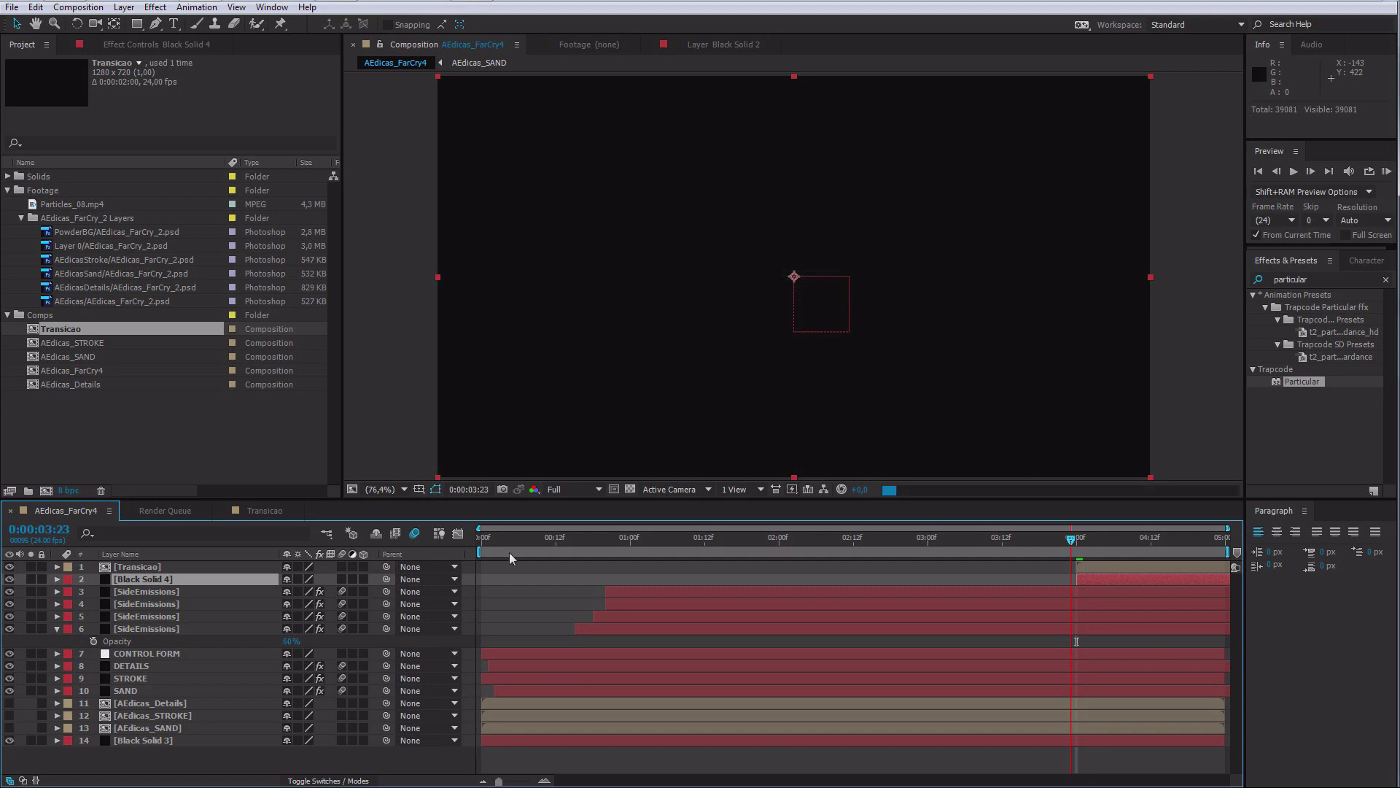
click(411, 538)
drag(1065, 543, 1103, 547)
key(space)
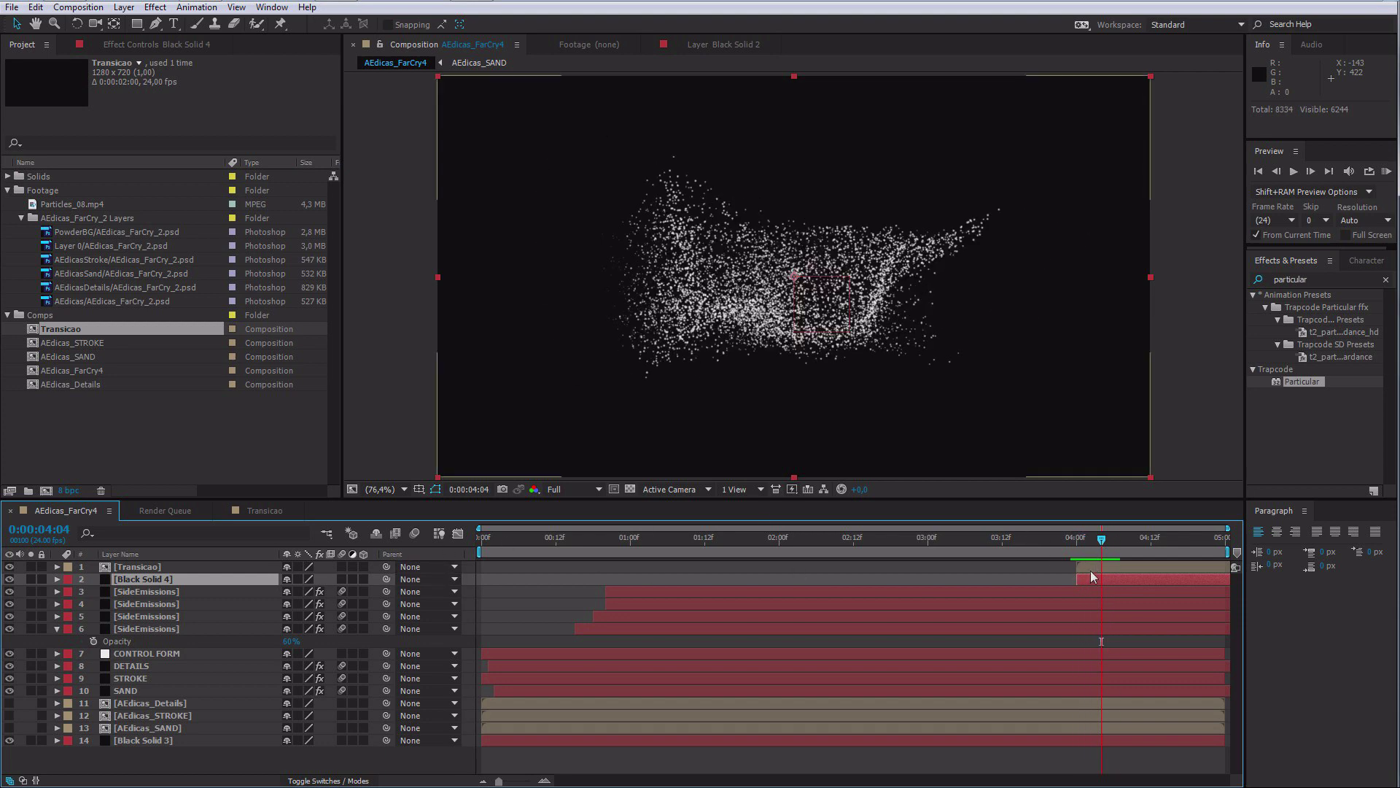
Step: Inspect the layers inside the Transicao composition and return to AEdicas_FarCry4
double_click(1092, 566)
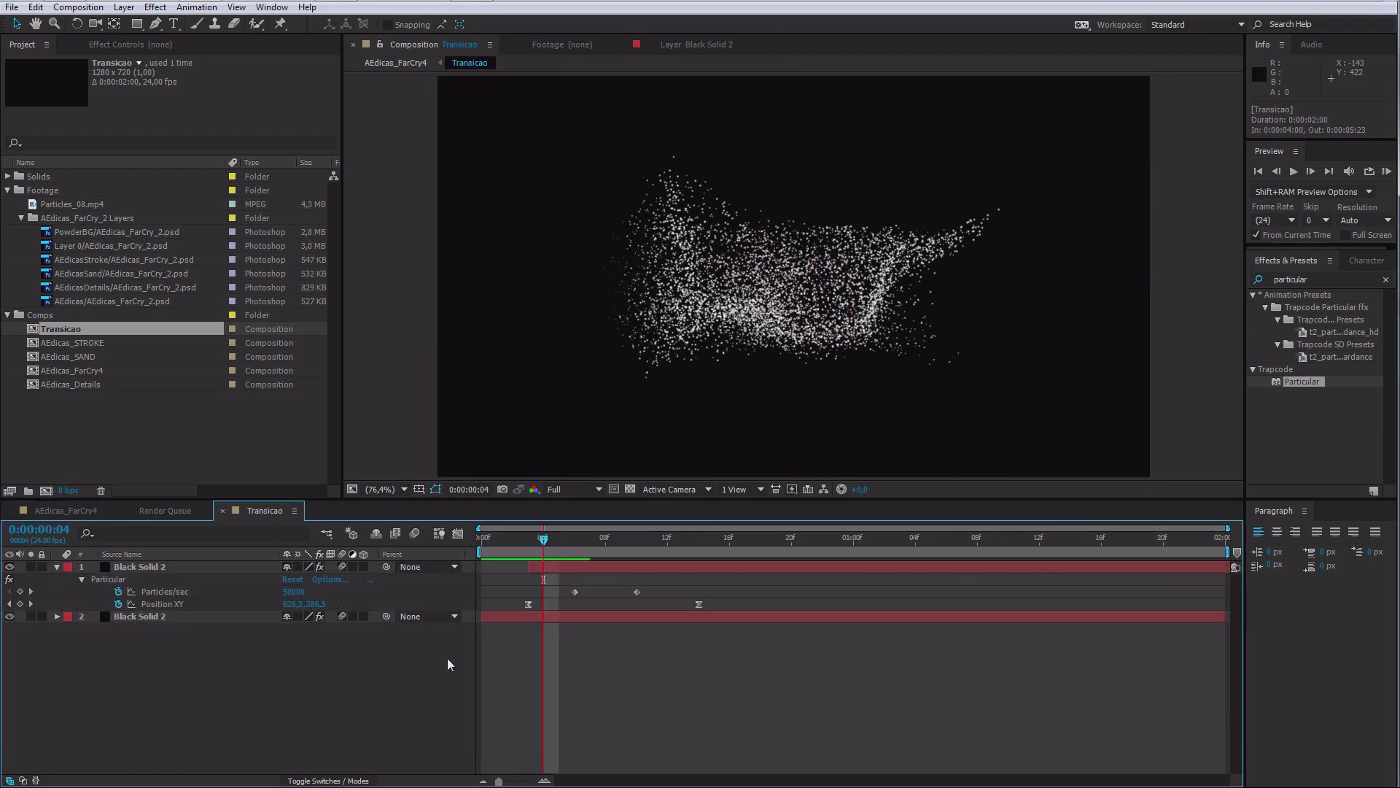
key(ctrl+a)
click(67, 568)
click(212, 646)
key(Tab)
click(321, 712)
Step: Find the Linear Wipe effect by searching for "linear" and apply it to the black solid below Transicao
drag(1094, 541, 1105, 577)
click(1106, 581)
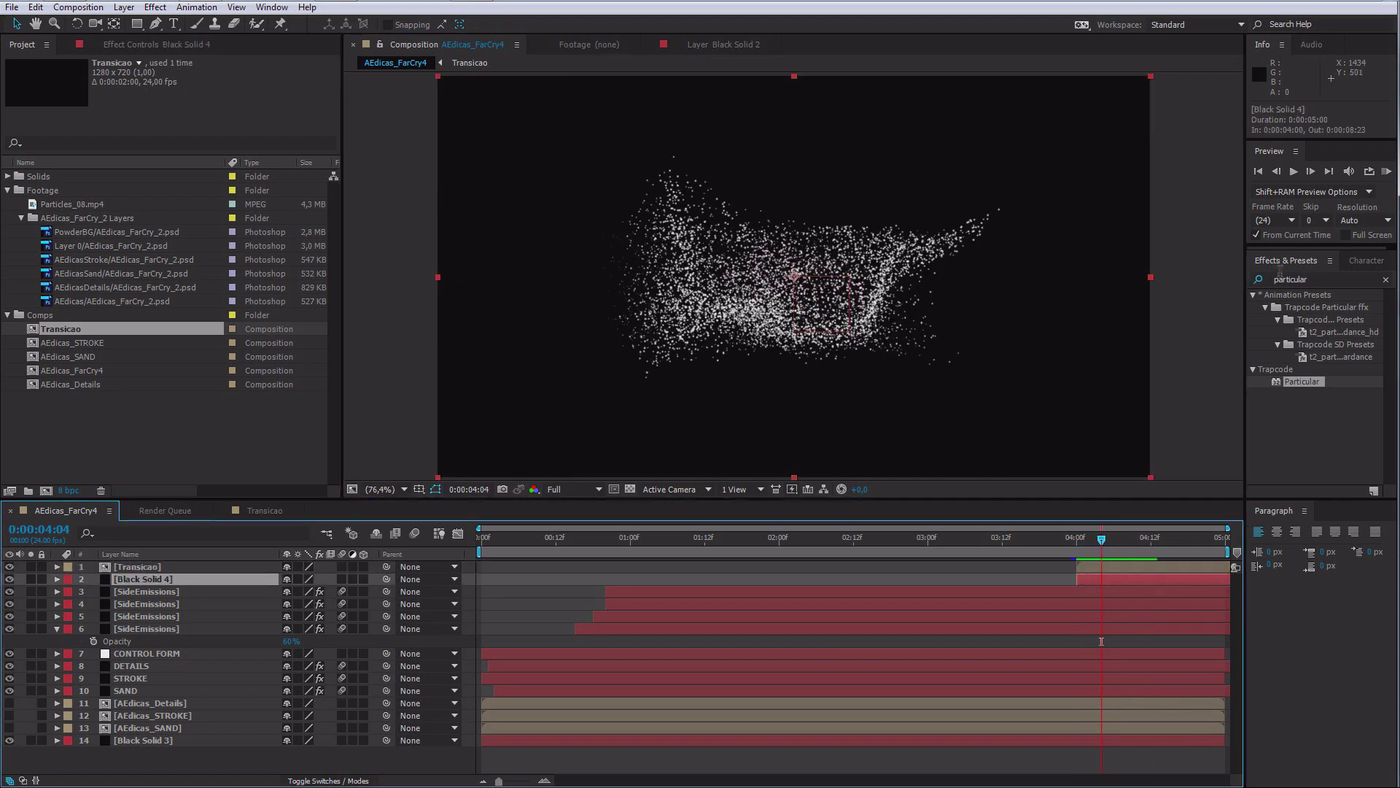
click(1314, 279)
text(linear)
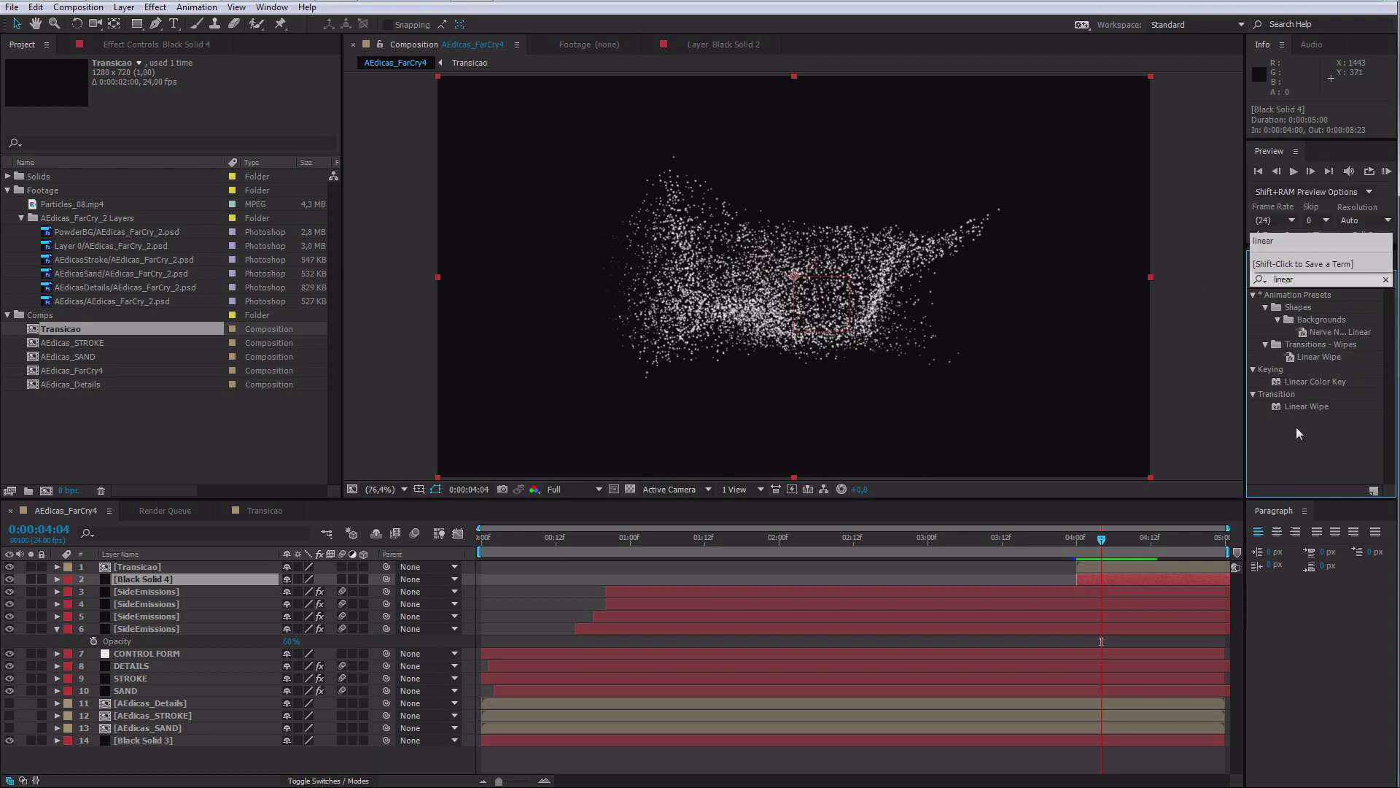
drag(1302, 406, 1101, 581)
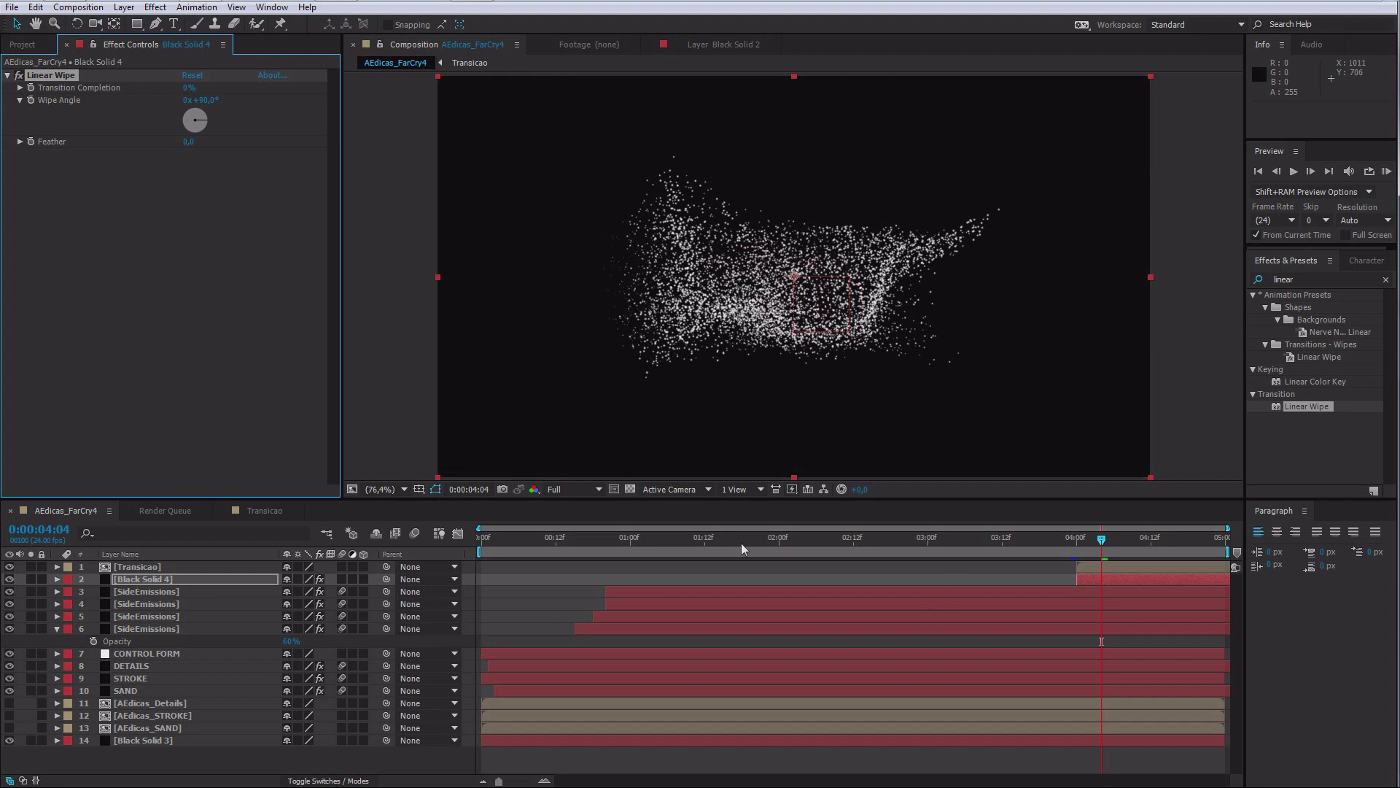
Step: Try the Linear Wipe's Transition Completion at about 57% on the black solid below Transicao
click(147, 588)
click(150, 580)
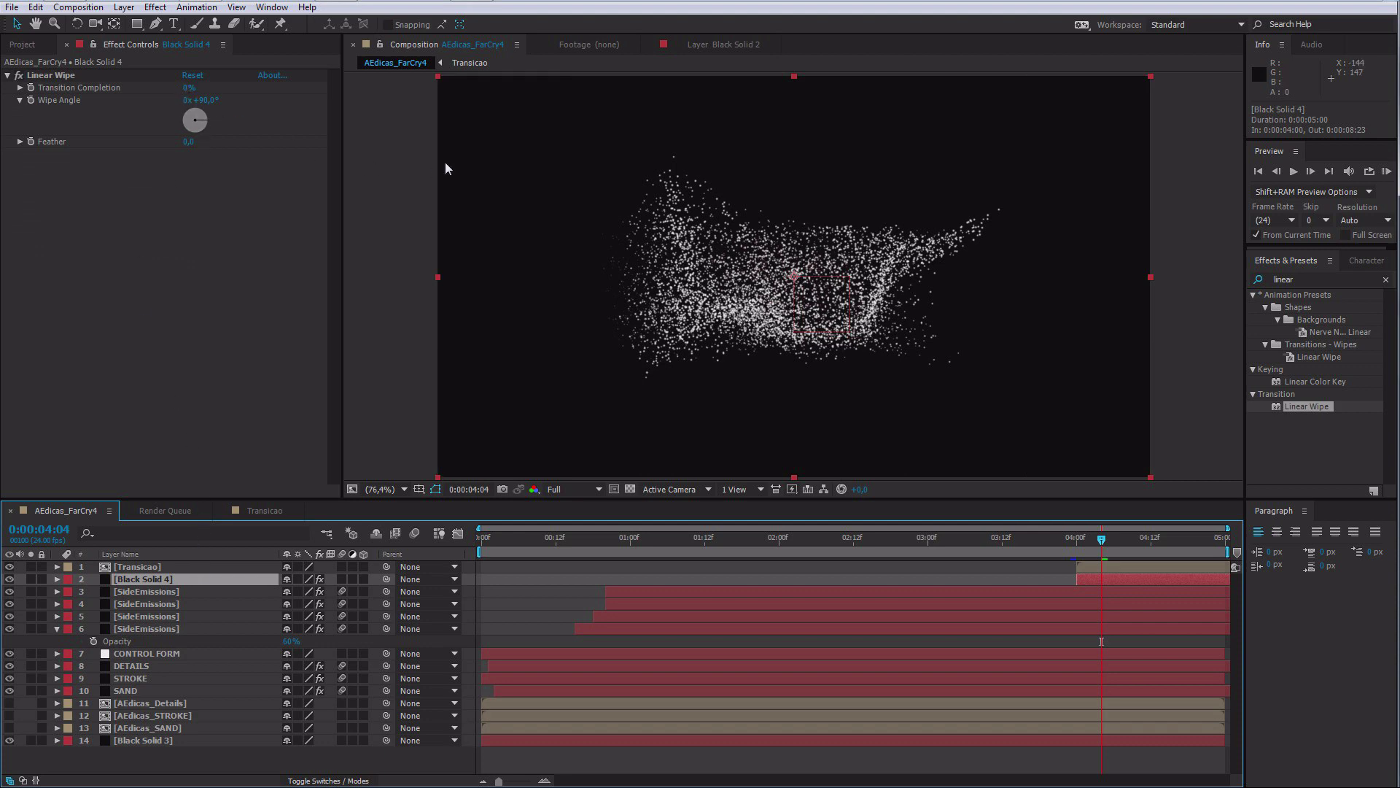
drag(187, 93, 245, 101)
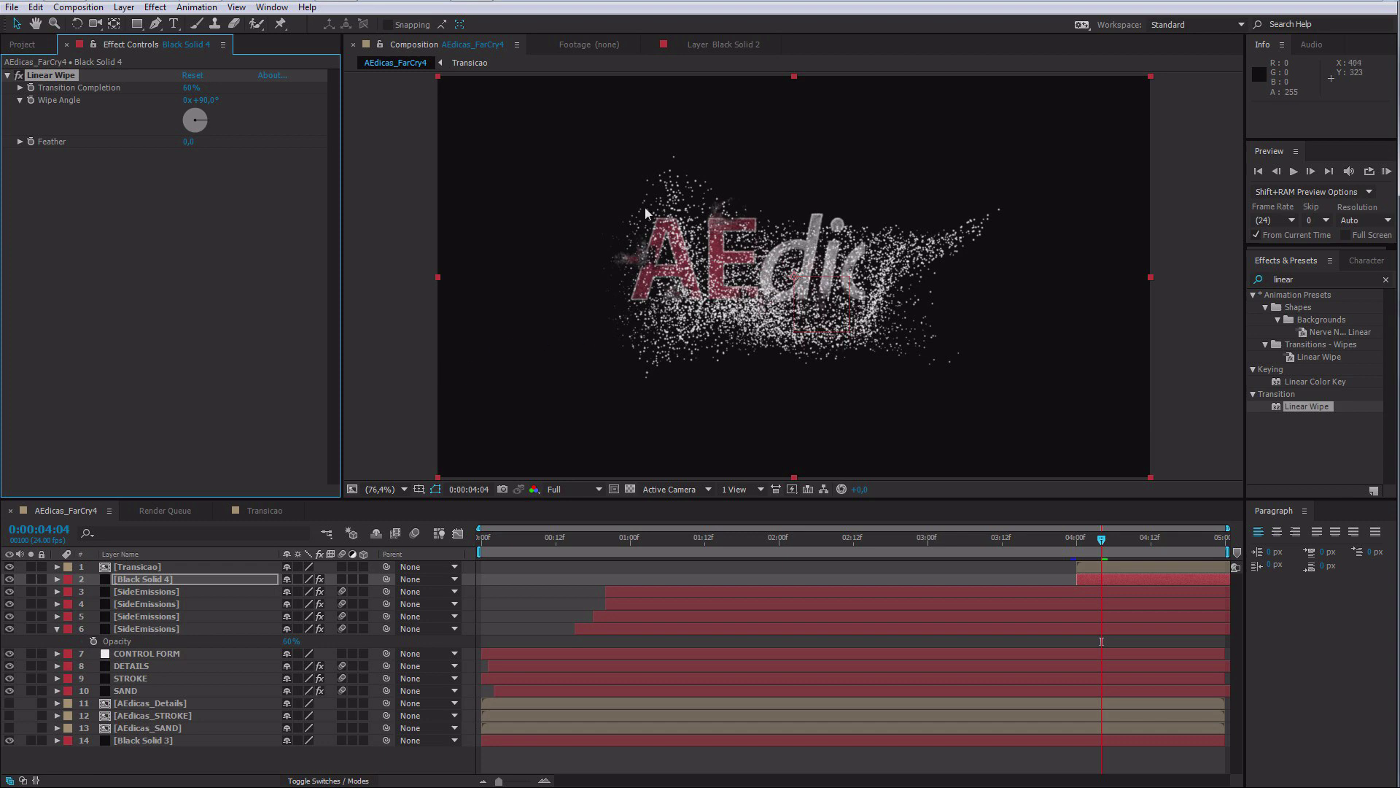
mouse_move(189, 93)
mouse_down()
mouse_move(207, 88)
mouse_move(180, 91)
mouse_up()
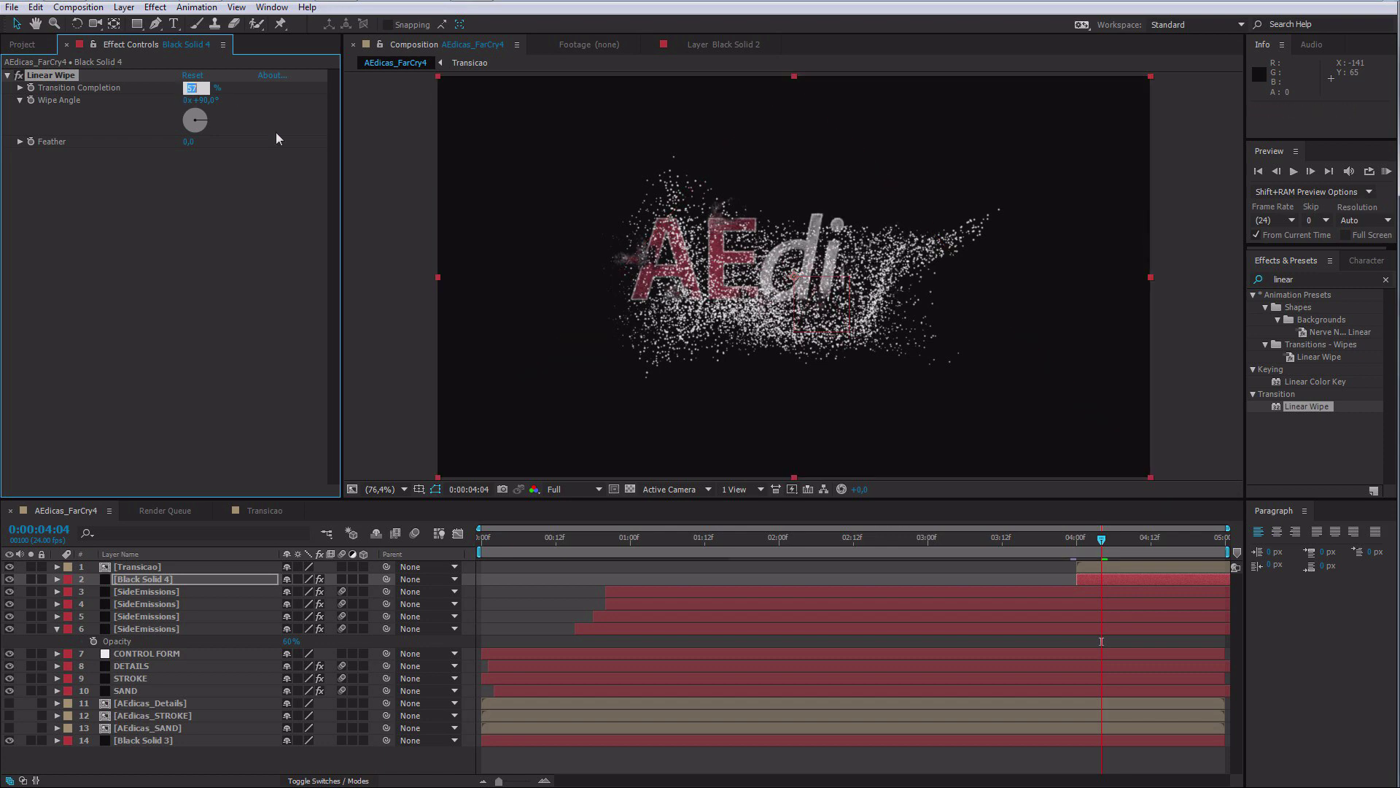
Step: Keyframe the Linear Wipe's Transition Completion at 0% at 0:00:04:09
drag(1103, 540, 1135, 553)
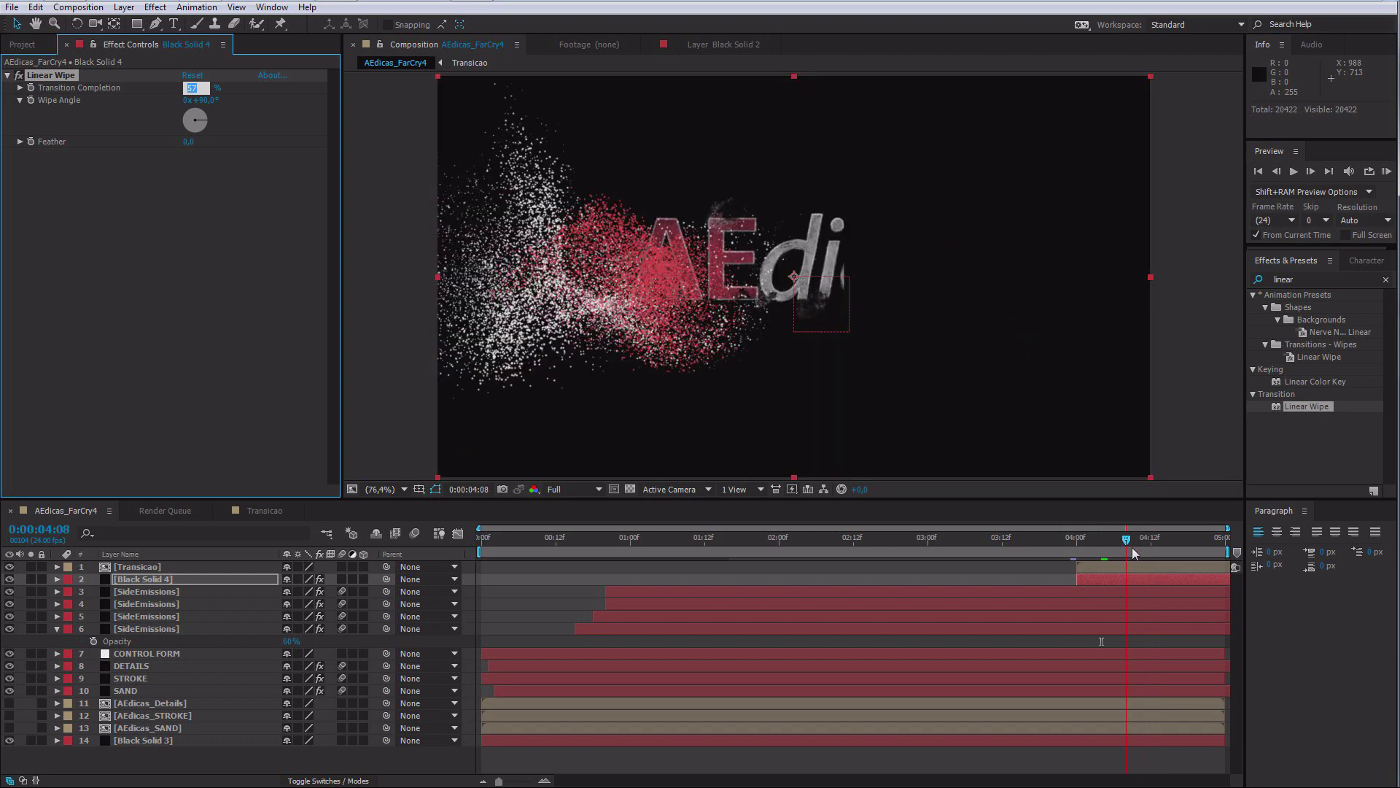
click(183, 95)
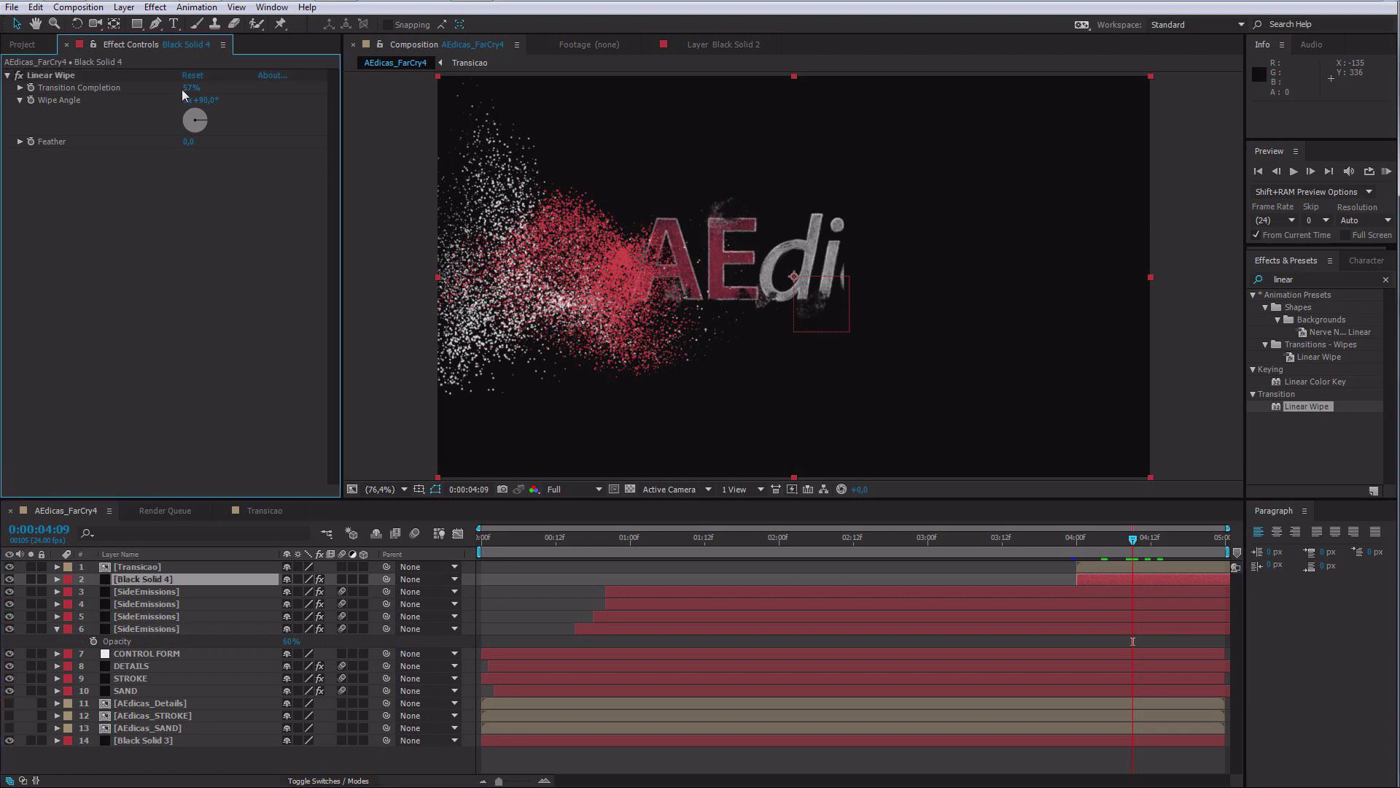
drag(184, 89, 149, 89)
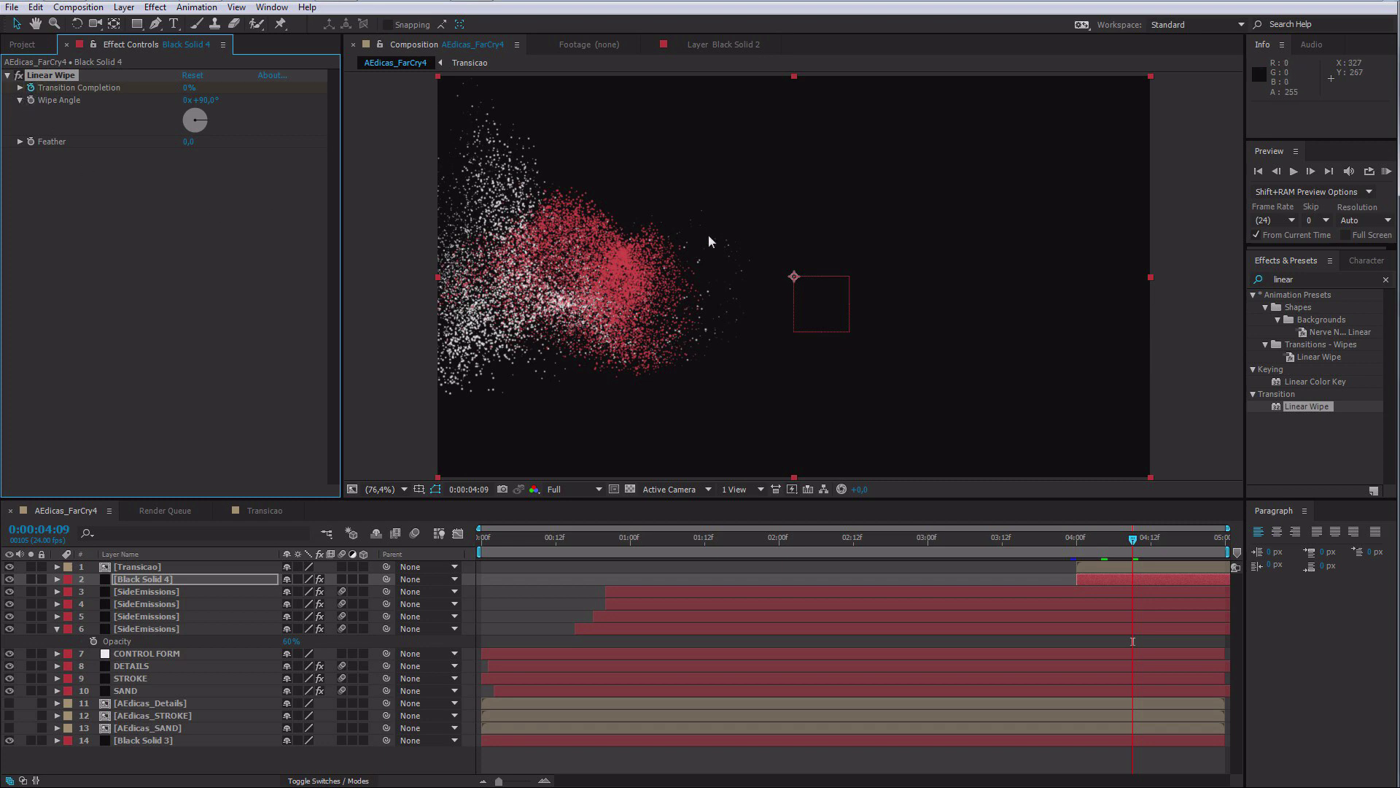
Step: Keyframe the Linear Wipe's Transition Completion at 100% at 0:00:04:01 on the black solid below Transicao
key(u)
click(1084, 540)
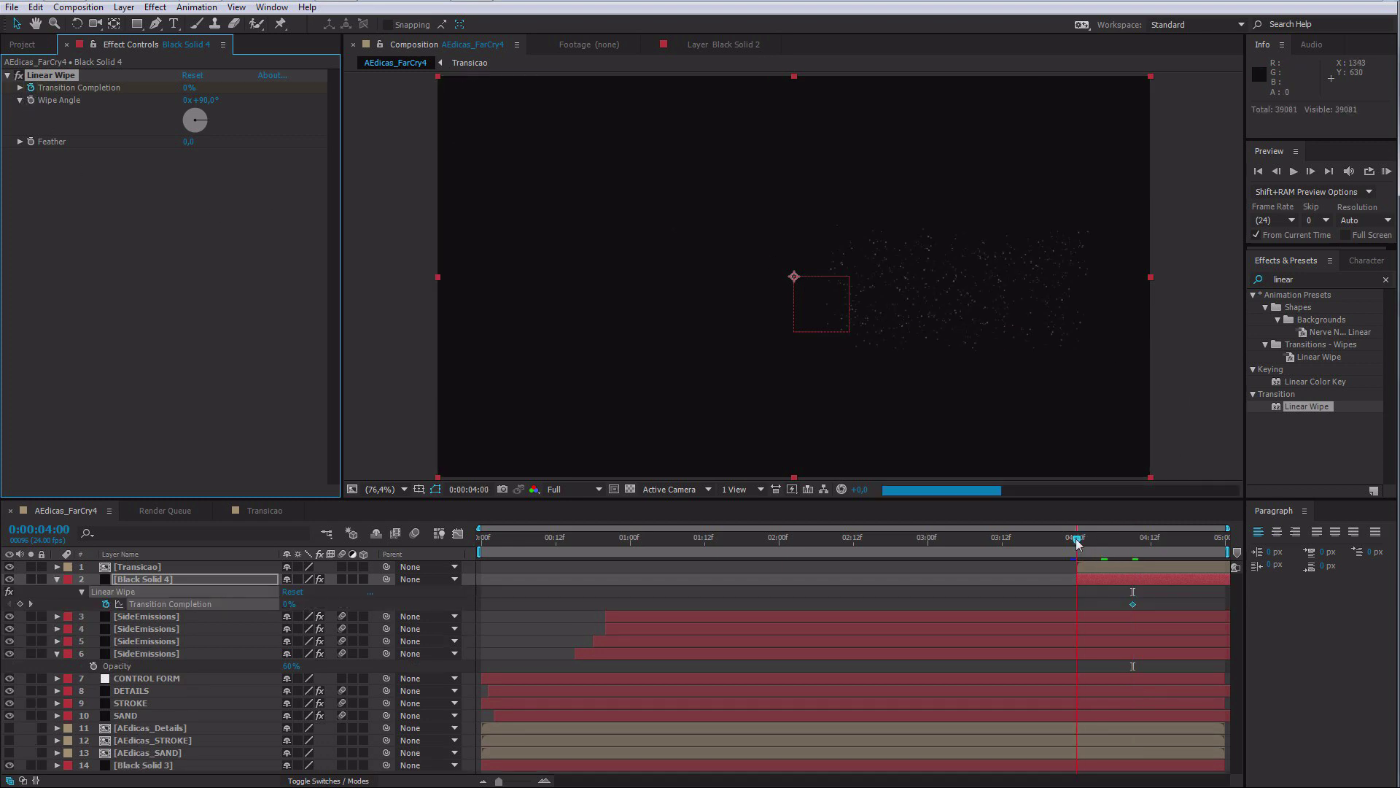
click(1089, 541)
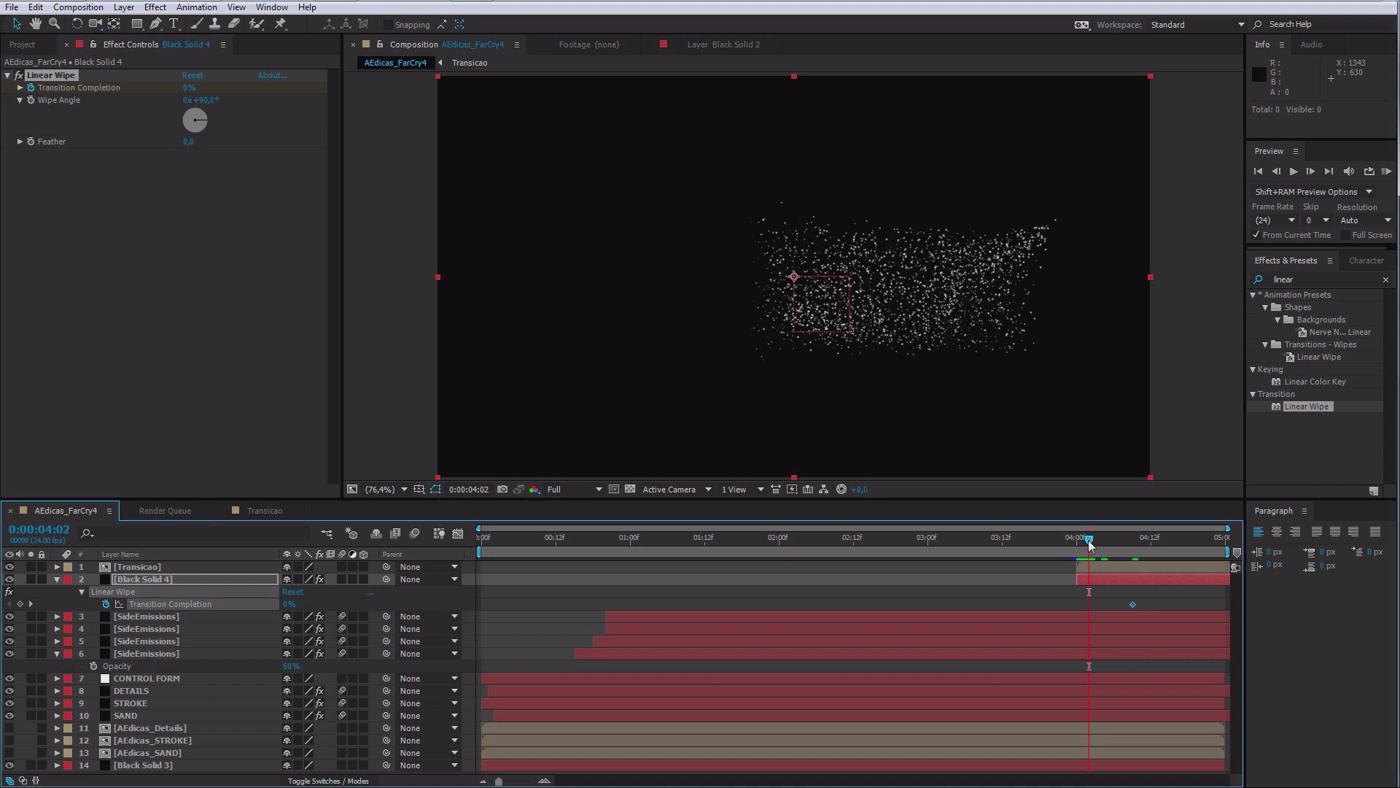
click(1083, 542)
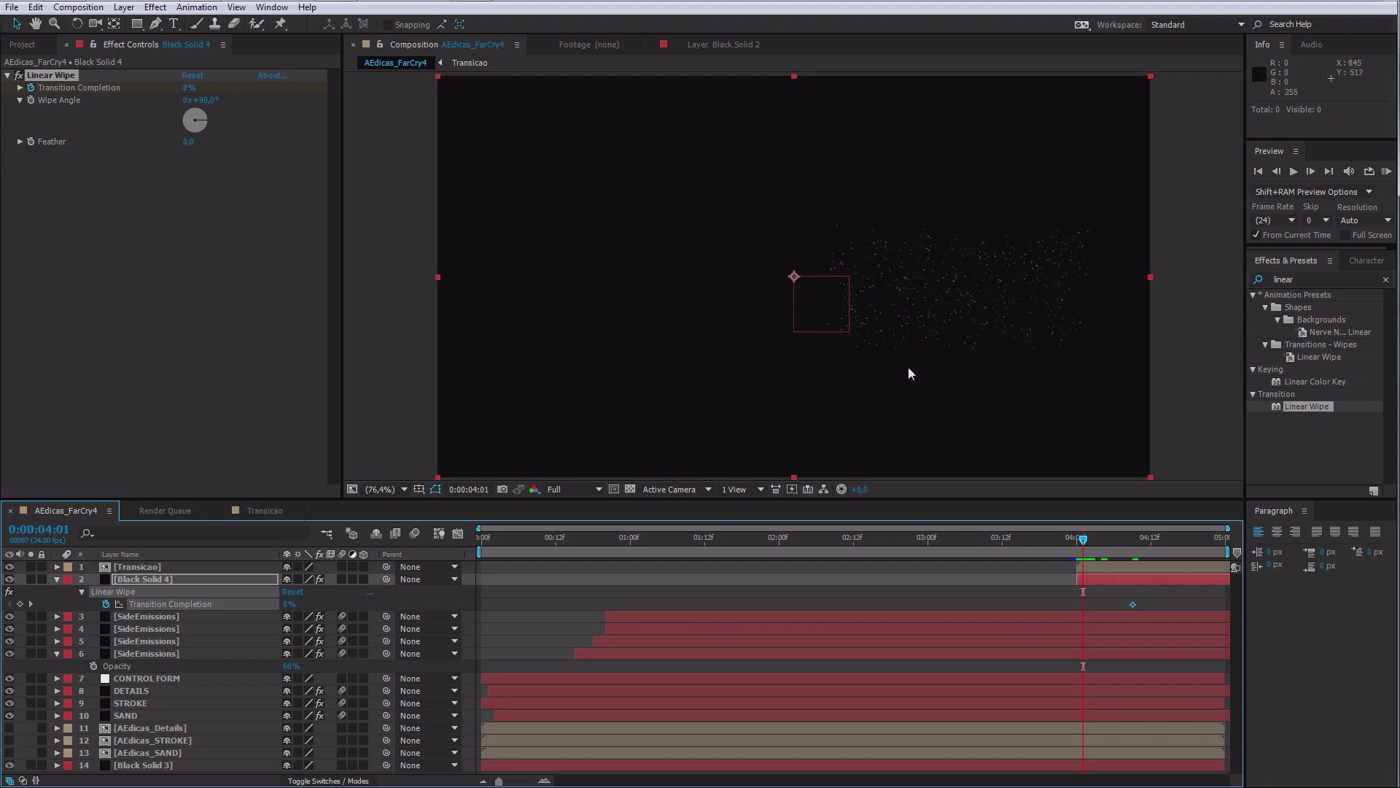
click(931, 360)
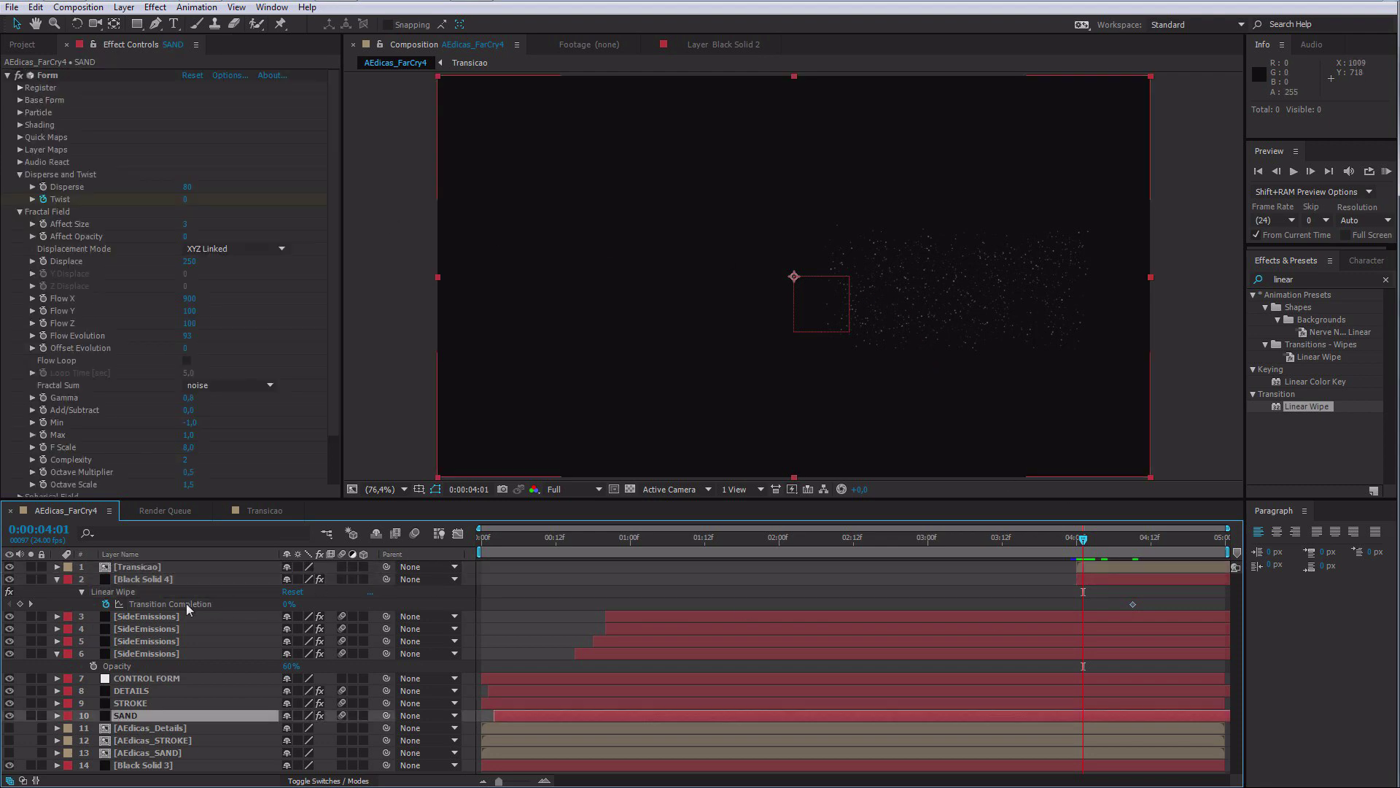
click(288, 605)
text(1)
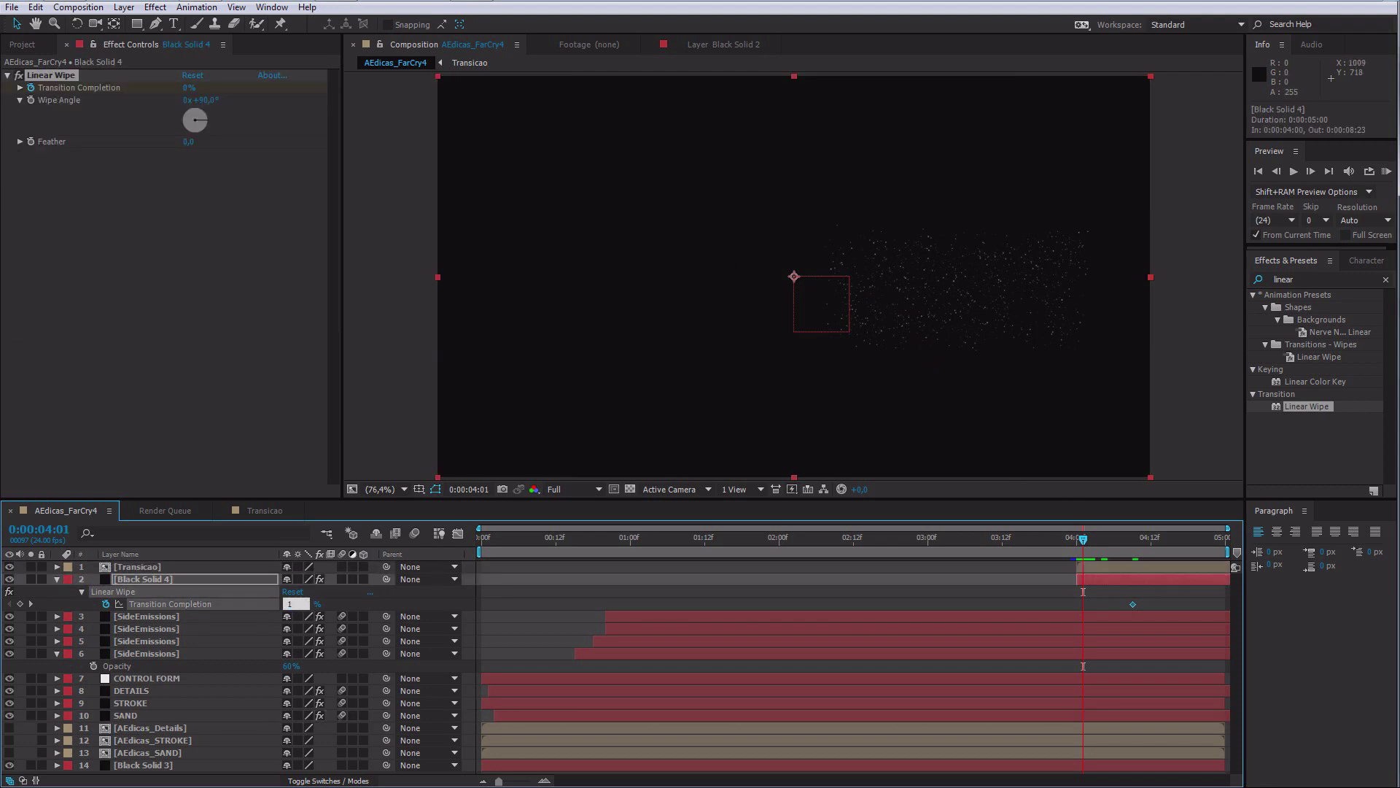
text(00)
key(Return)
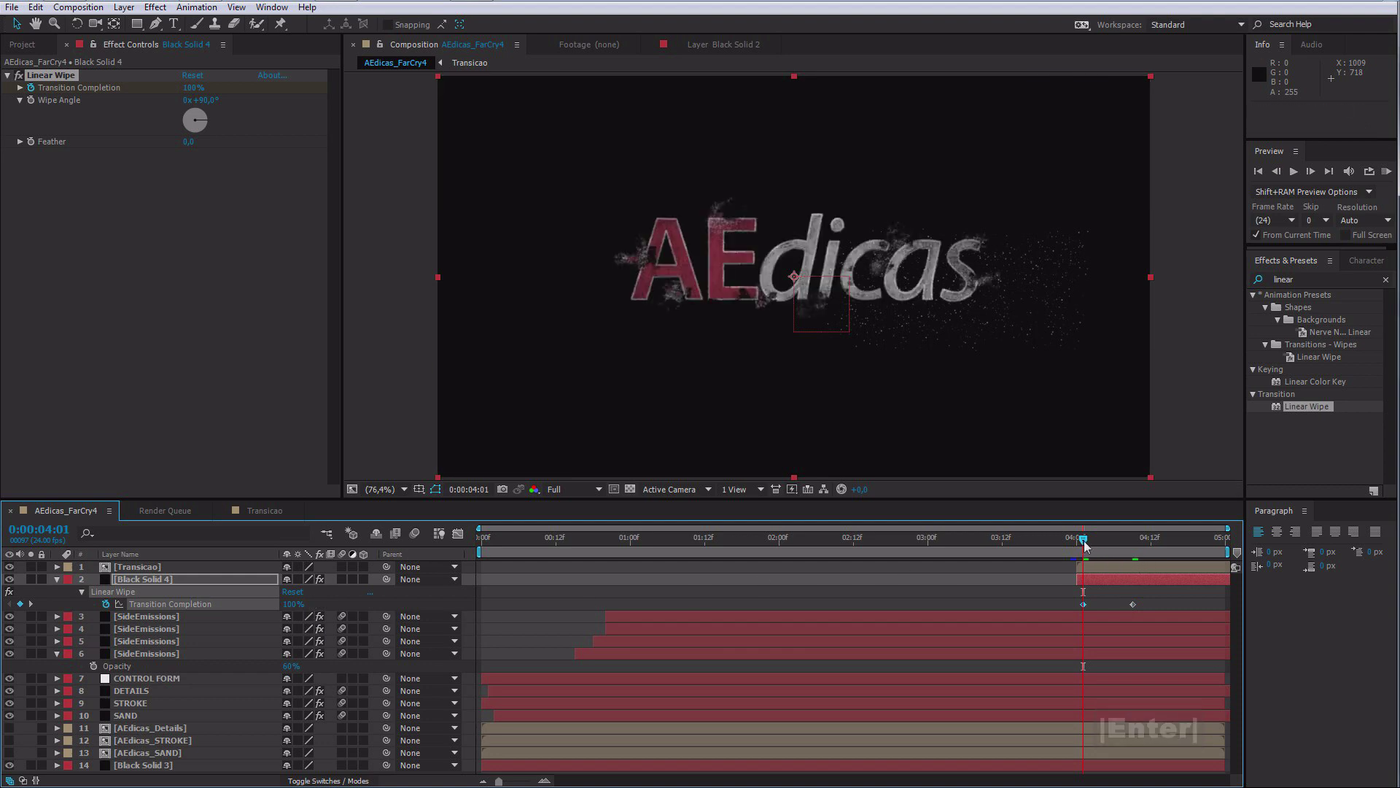
Step: Set the Linear Wipe's Feather to about 99, apply Easy Ease to both Transition Completion keyframes and preview the wipe
drag(1085, 545, 1105, 545)
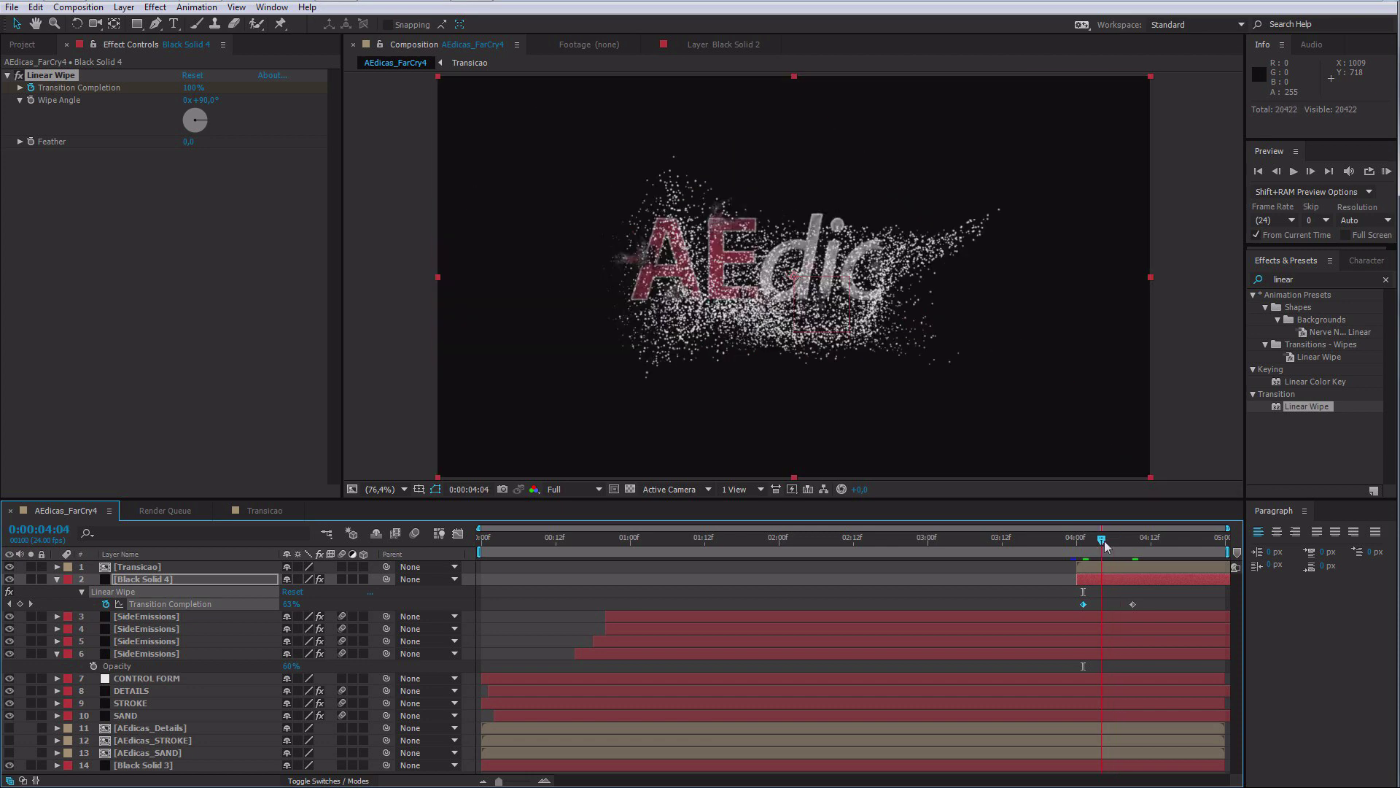
drag(187, 141, 313, 139)
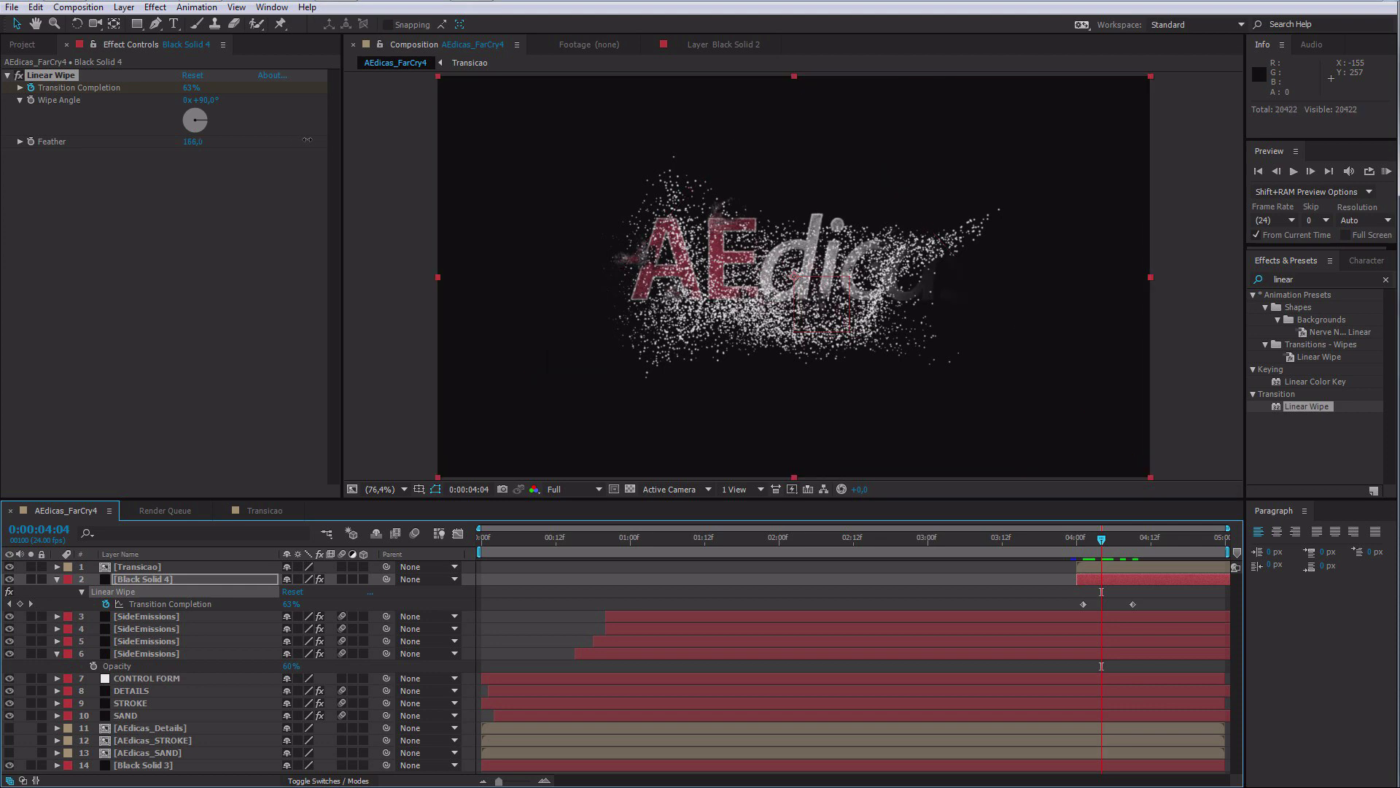
drag(1160, 592, 1001, 640)
key(F9)
click(1025, 585)
click(1064, 540)
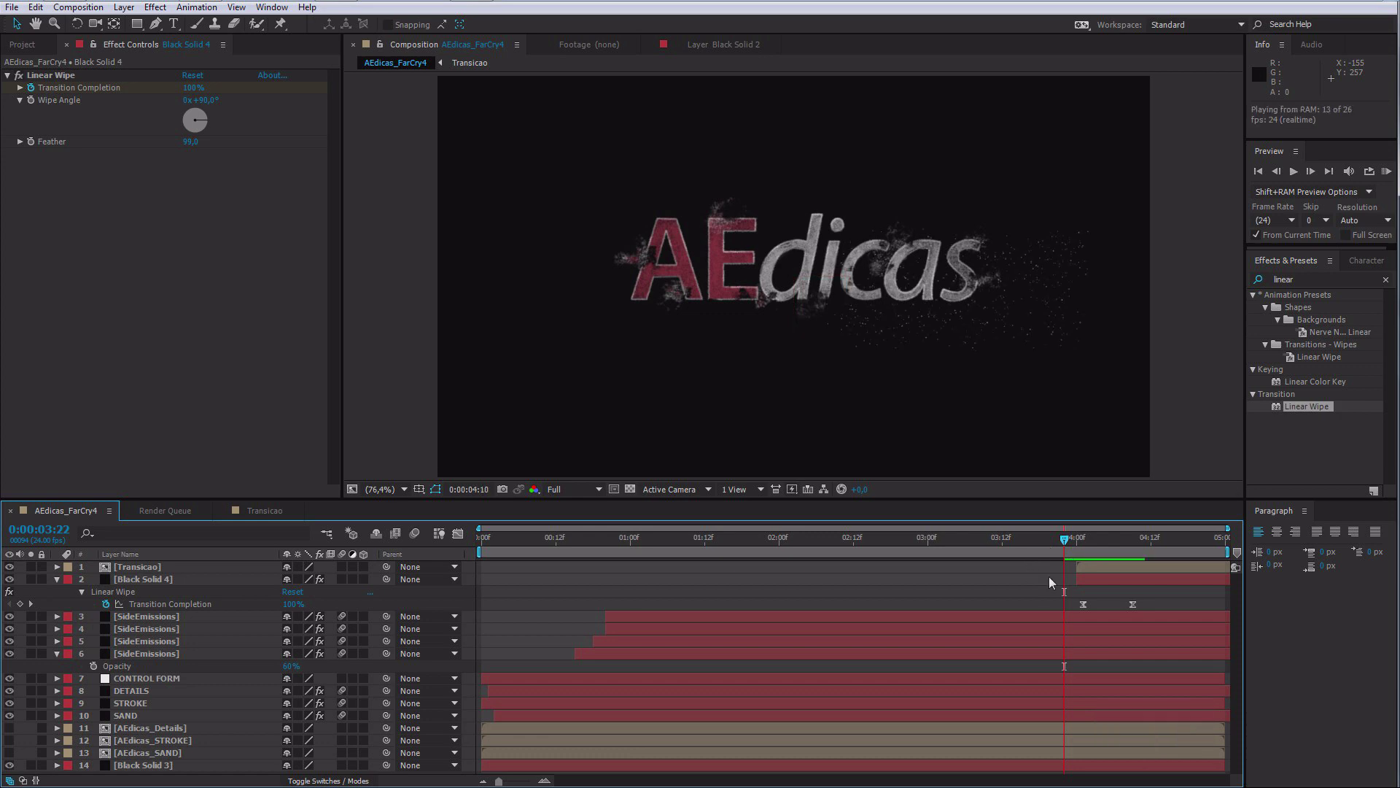
key(space)
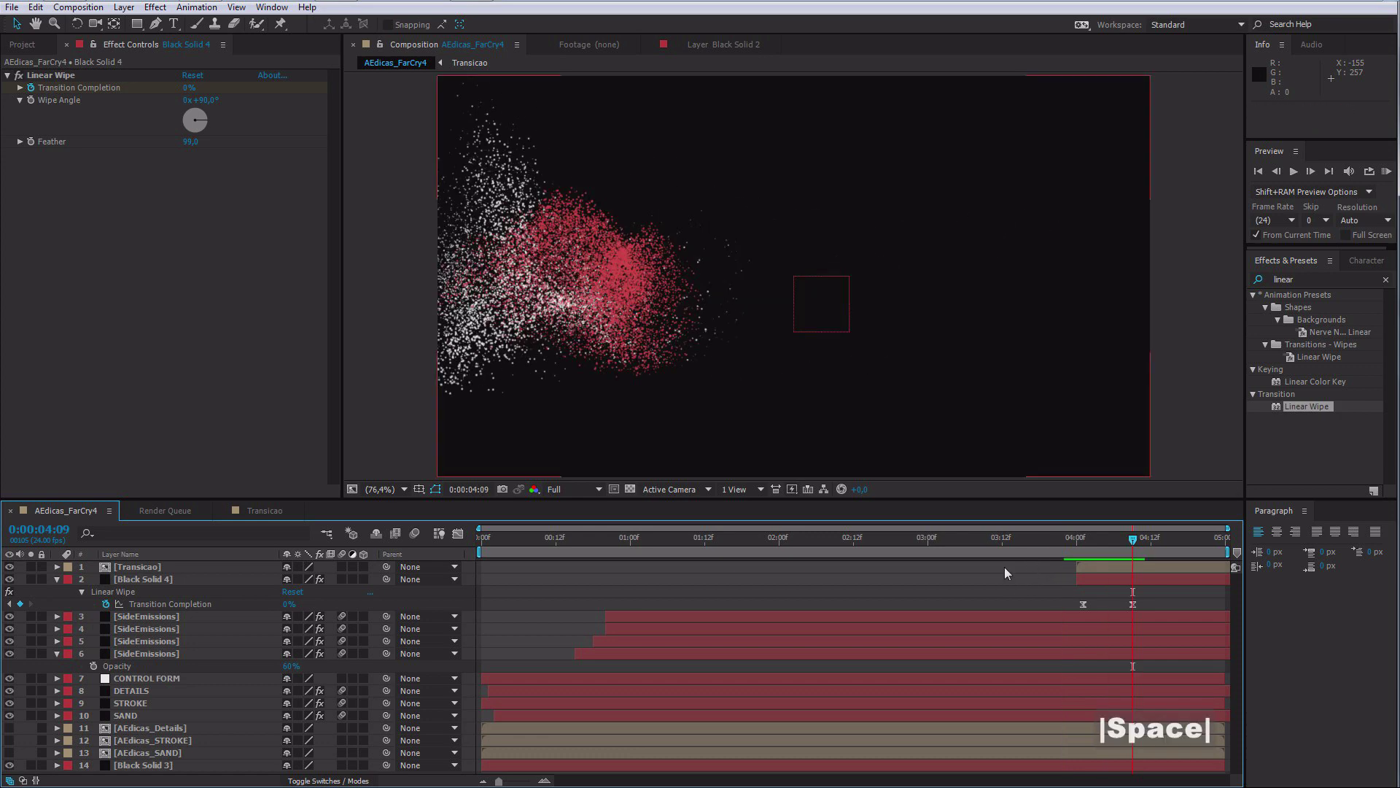
Step: Enable motion blur for the Transicao composition, then preview AEdicas_FarCry4 from 0:00:03:21
double_click(137, 567)
click(414, 533)
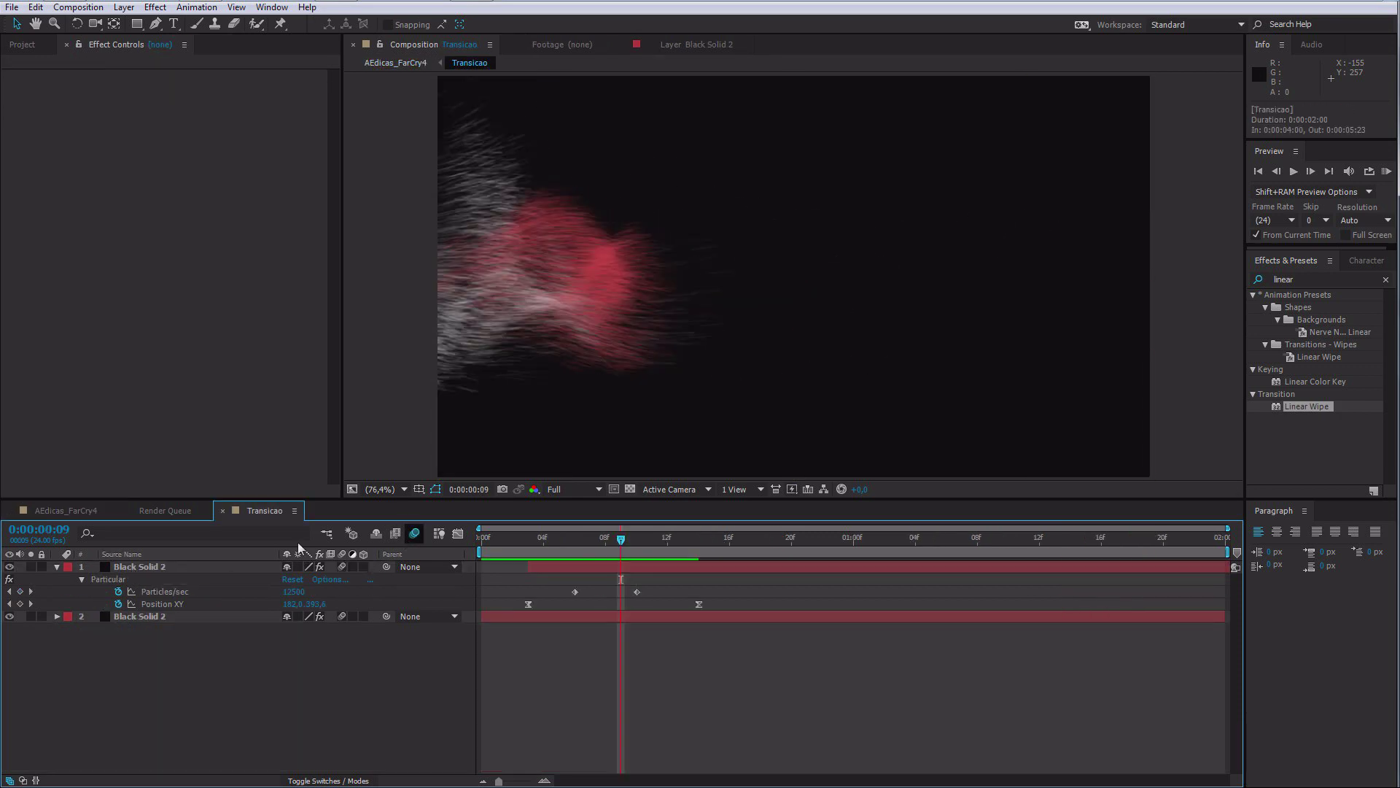
click(88, 510)
click(1057, 537)
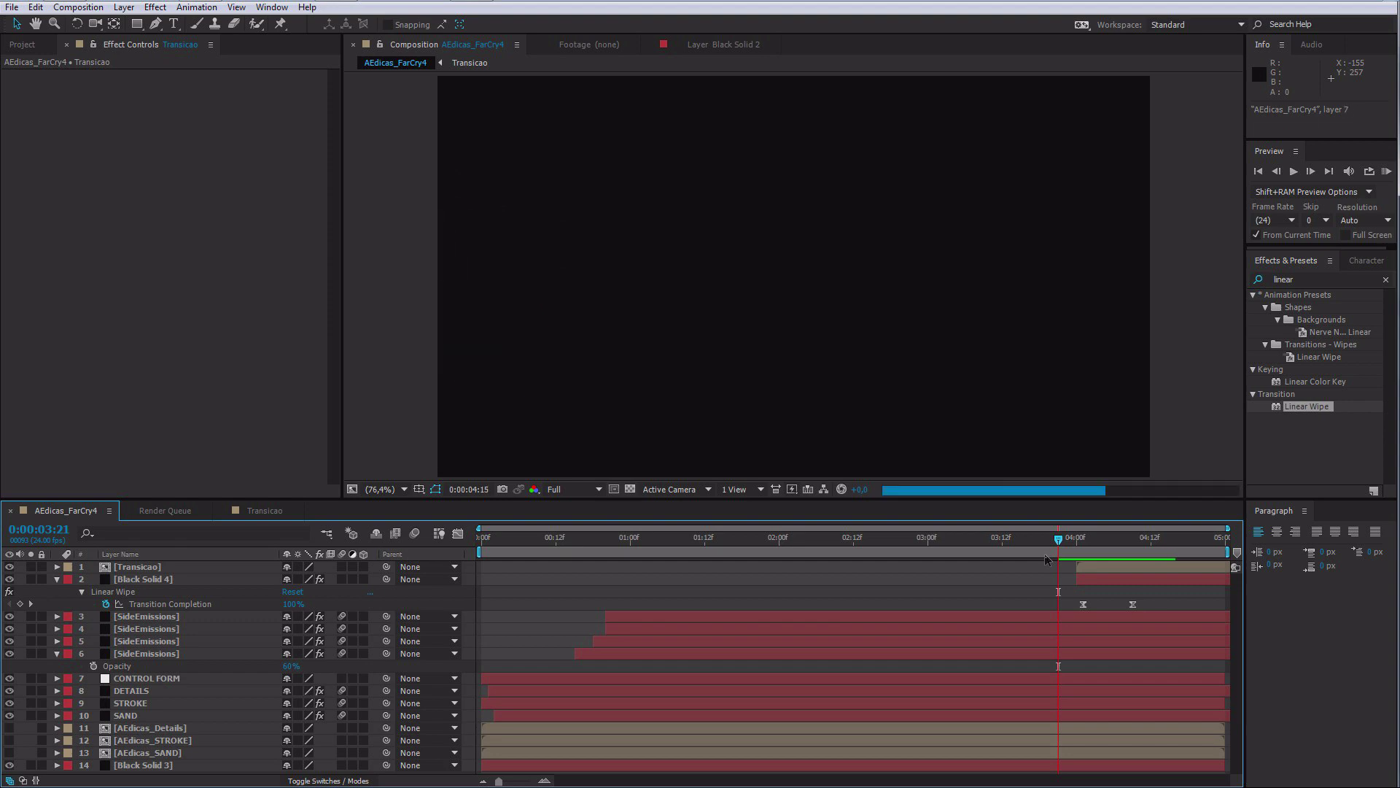
key(space)
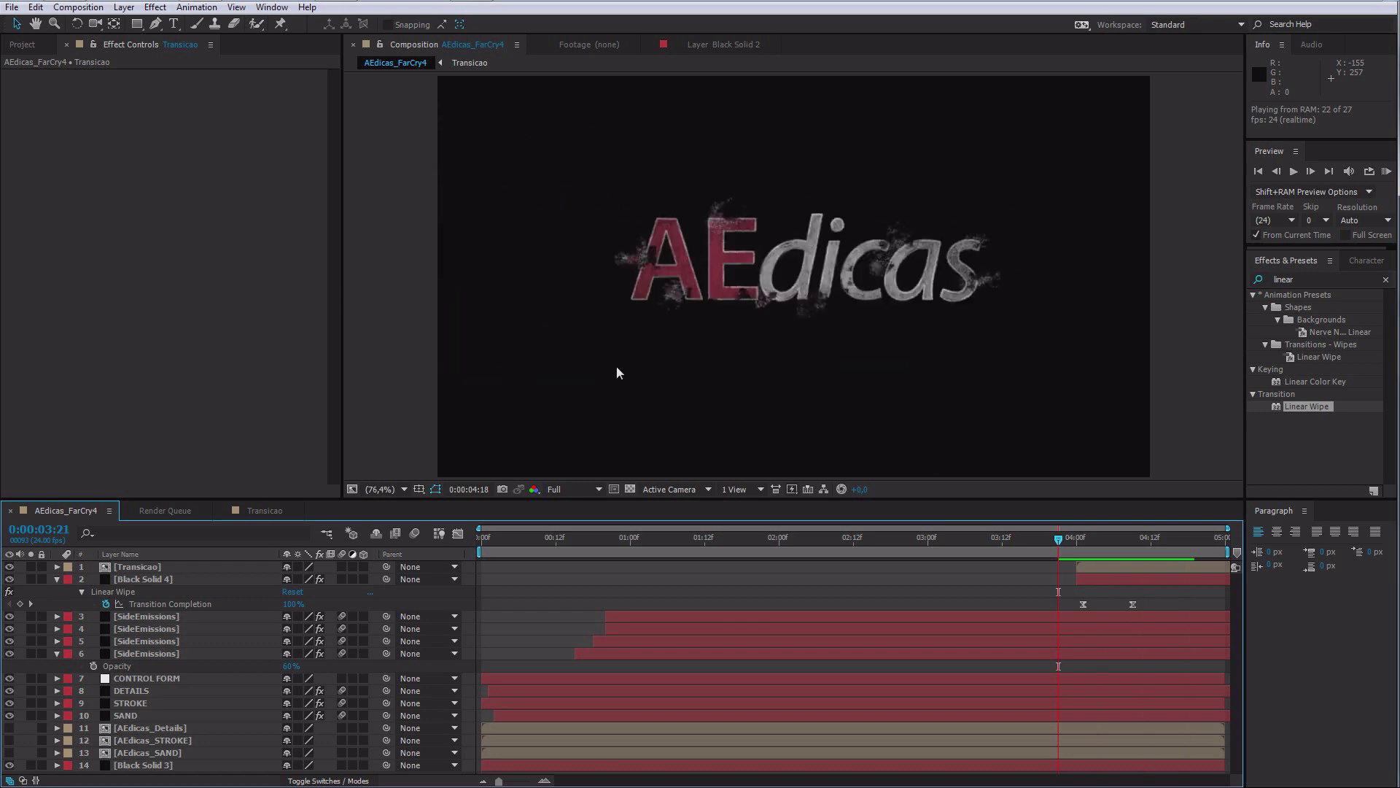
key(space)
Step: At 0:00:04:05, lower the Transicao layer's opacity, trying 80% before settling on 75%
click(1105, 546)
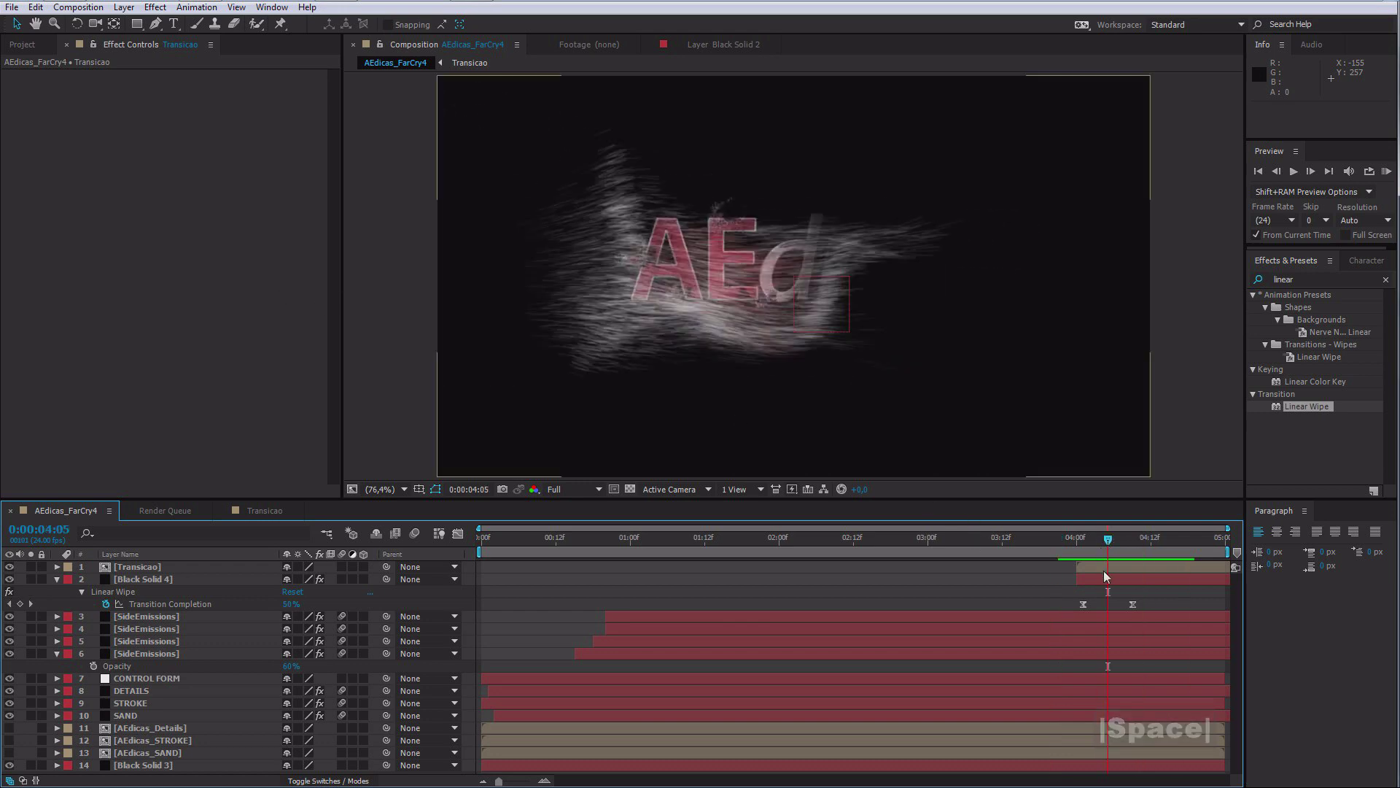
click(1103, 567)
key(t)
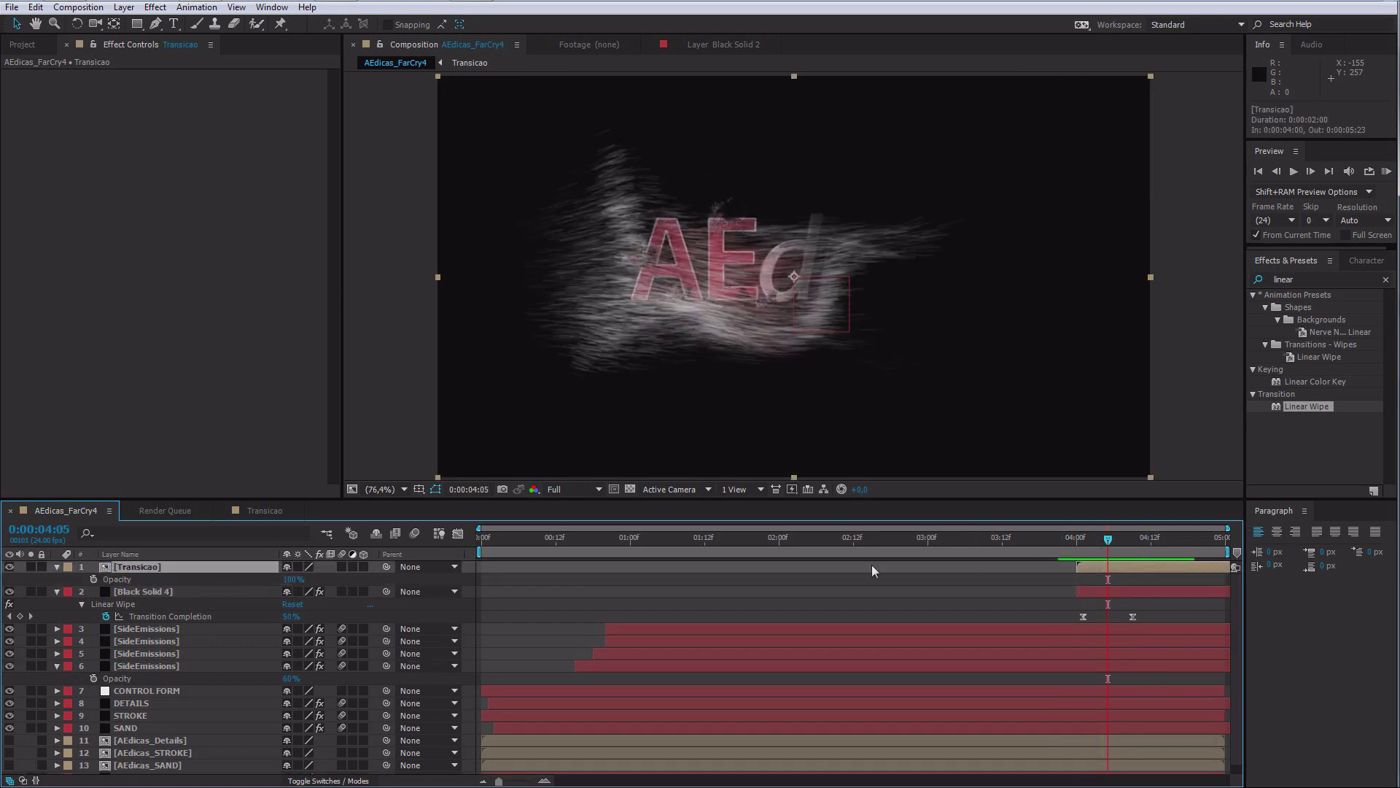
text(80)
key(Return)
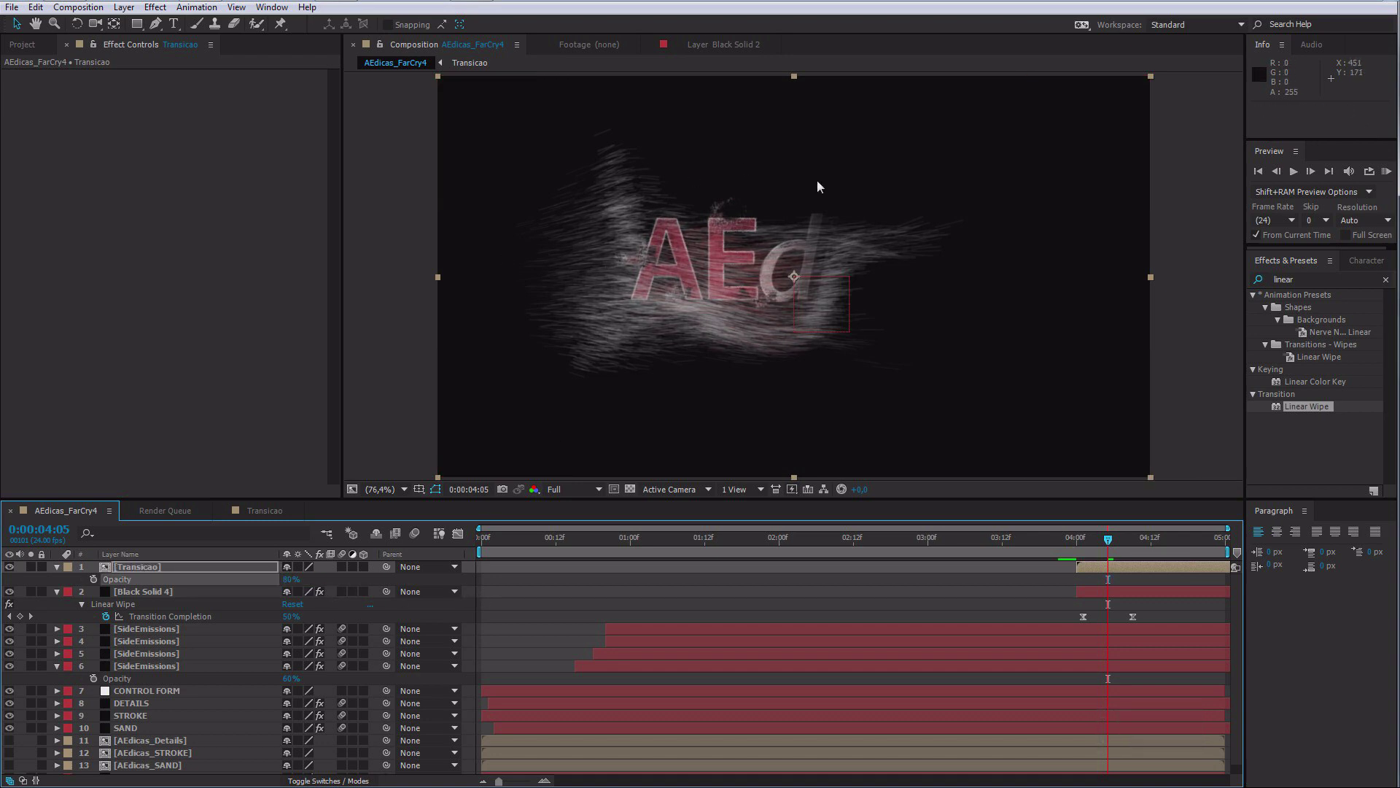
click(295, 584)
click(290, 579)
text(75)
key(Return)
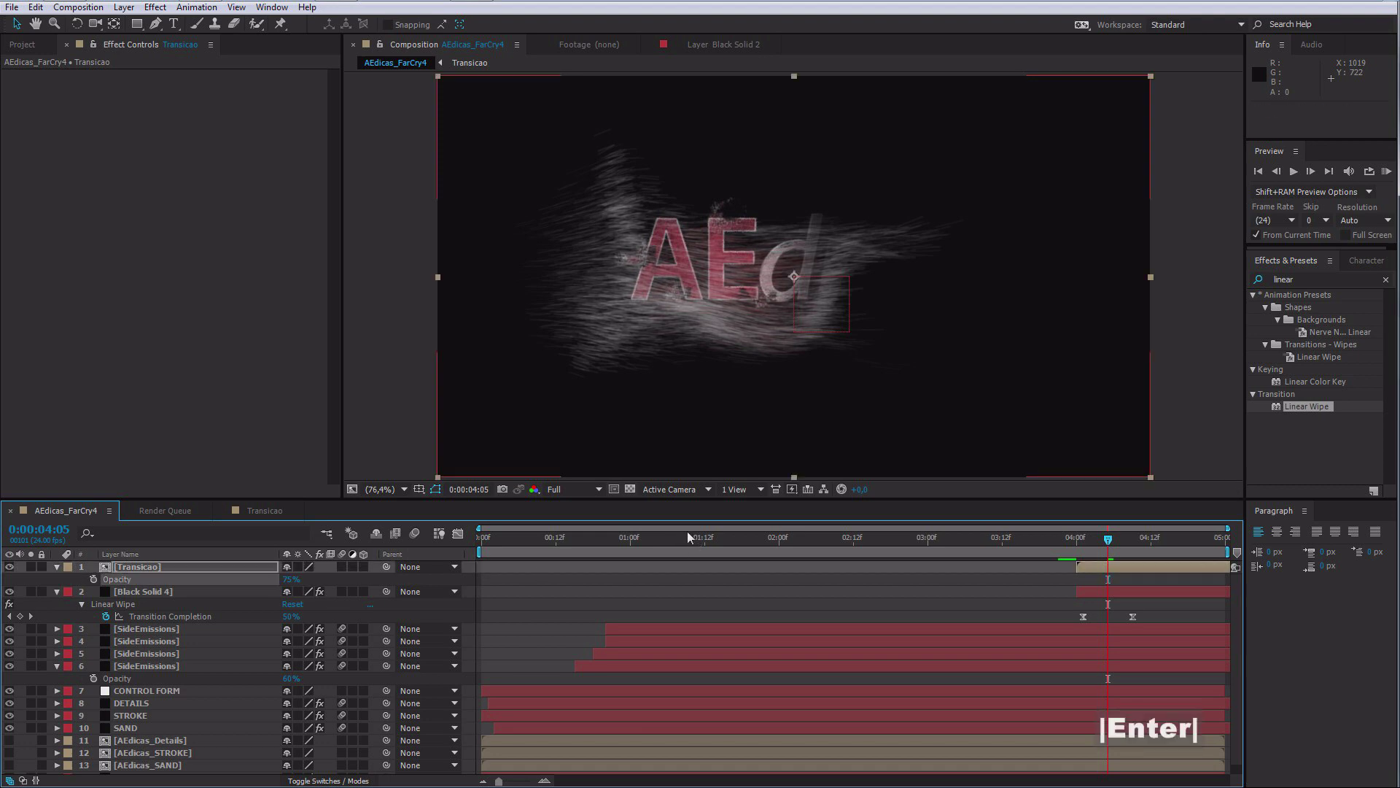
click(771, 583)
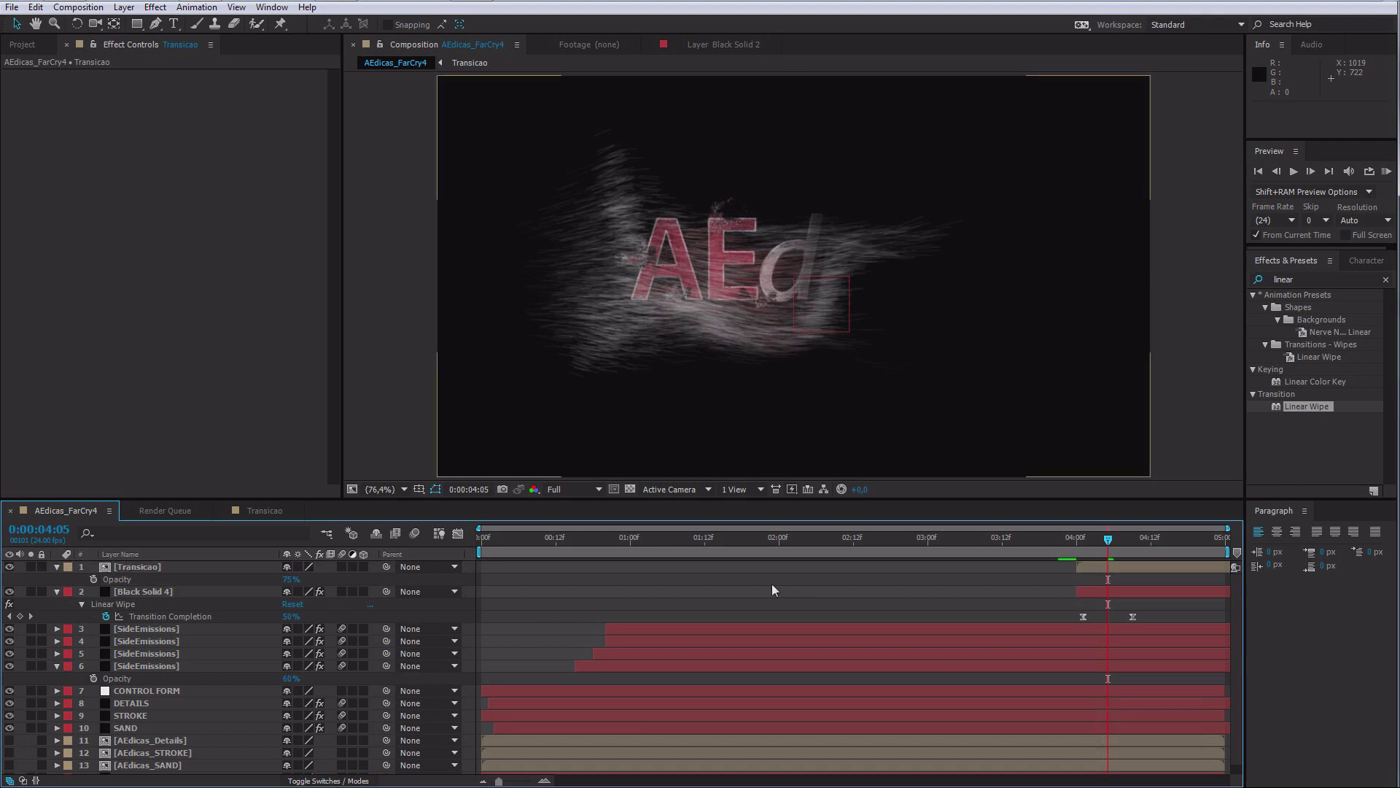
Step: Collapse the expanded properties of all layers and move the current time to 0:00:02:15 to view the full logo
key(ctrl+a)
click(57, 566)
click(620, 570)
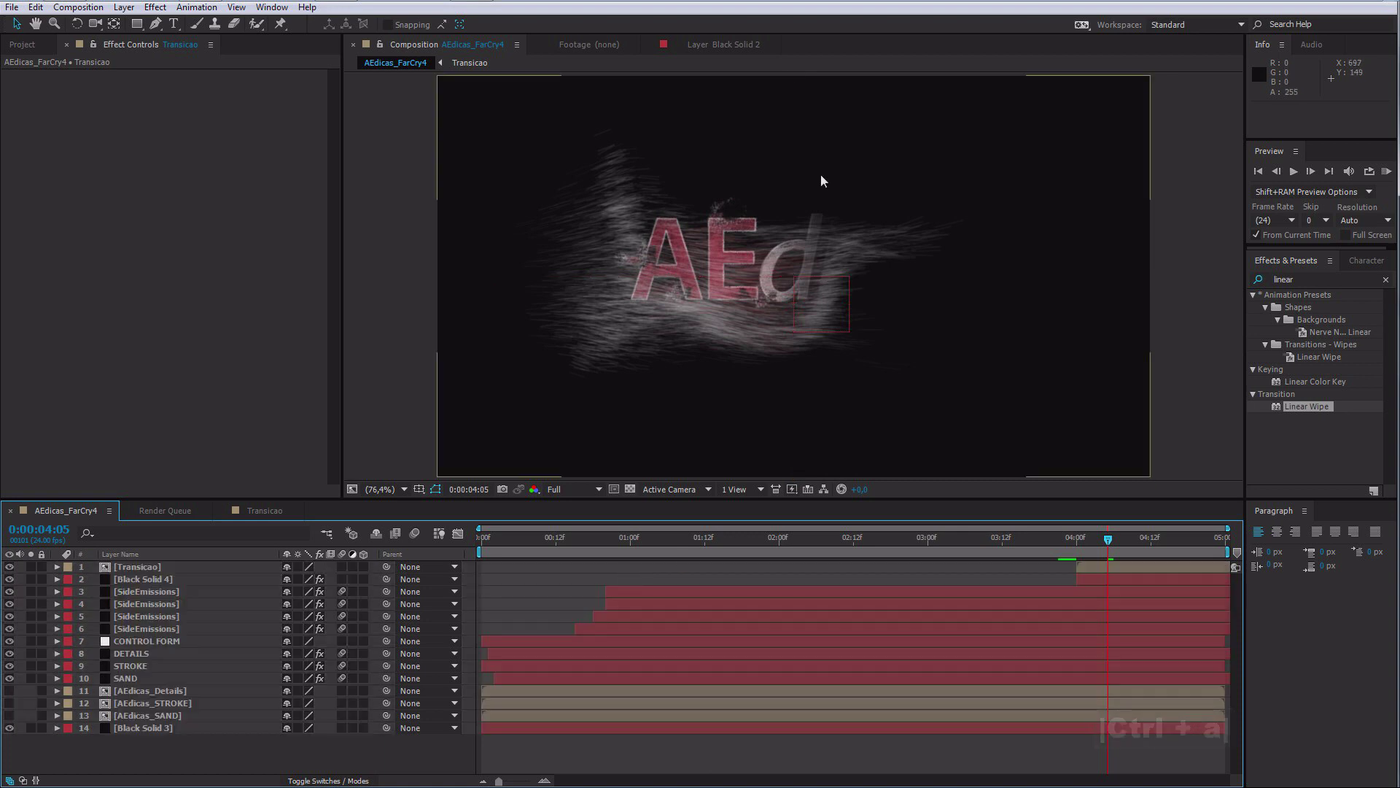
drag(1077, 541, 749, 554)
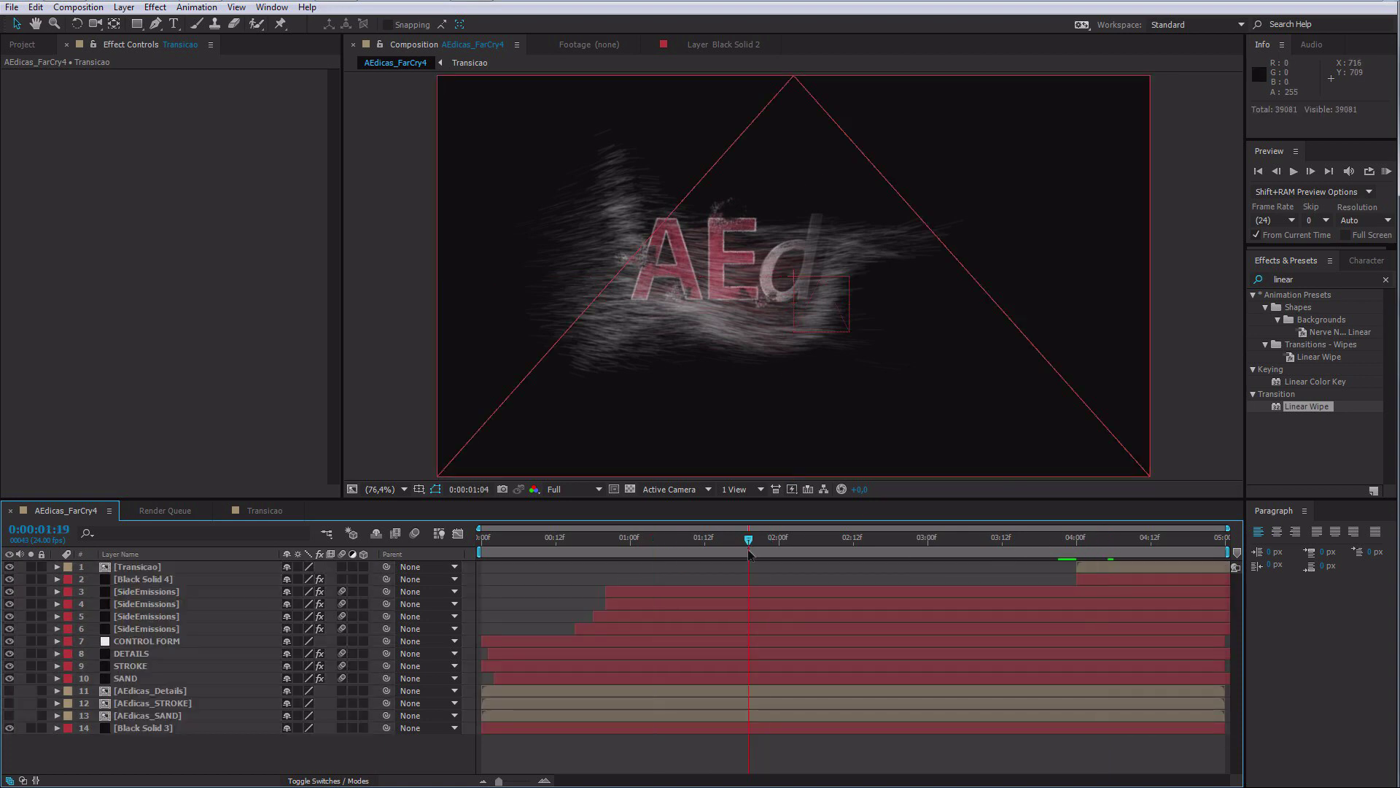
key(space)
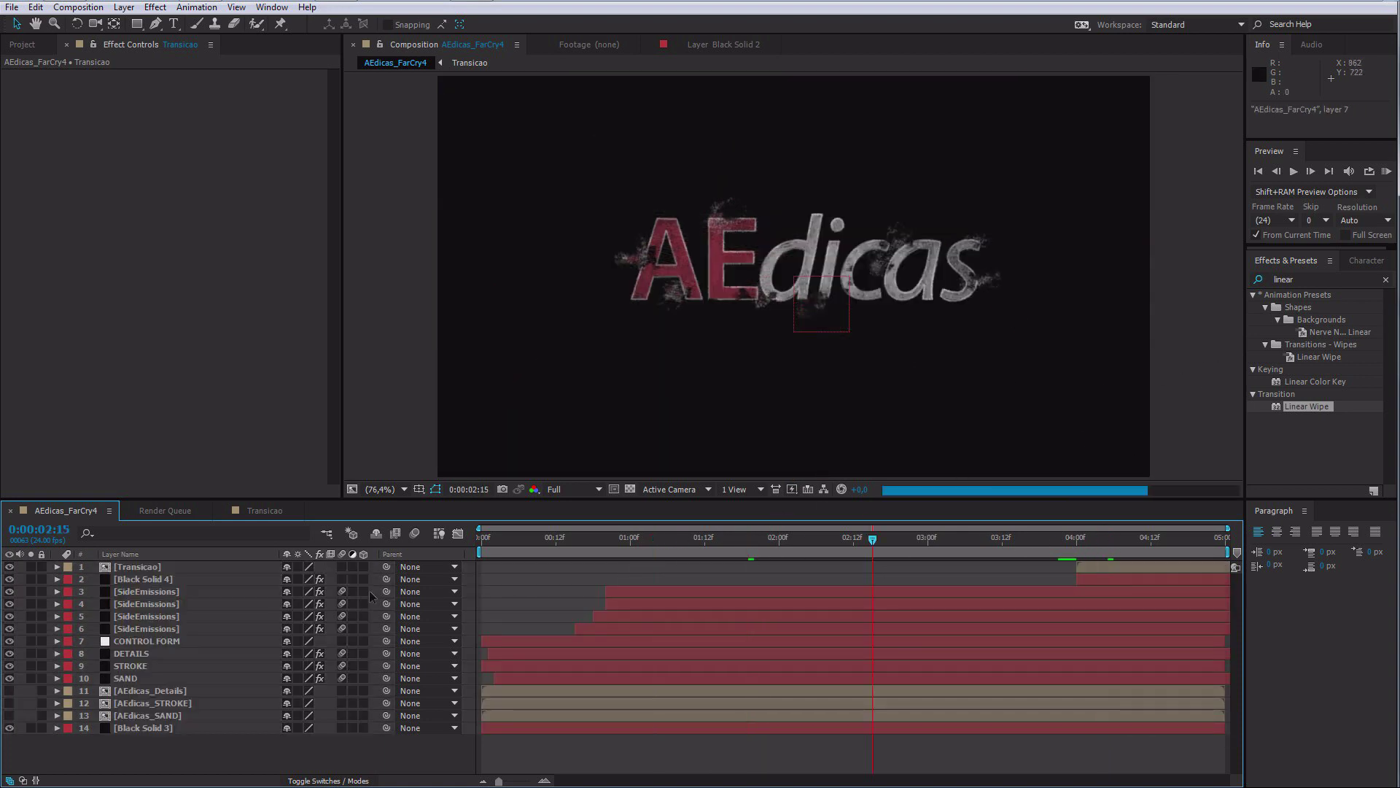
Step: Create an adjustment layer above all layers and apply the Sharpen effect to it, found by searching for "sharp"
key(ctrl)
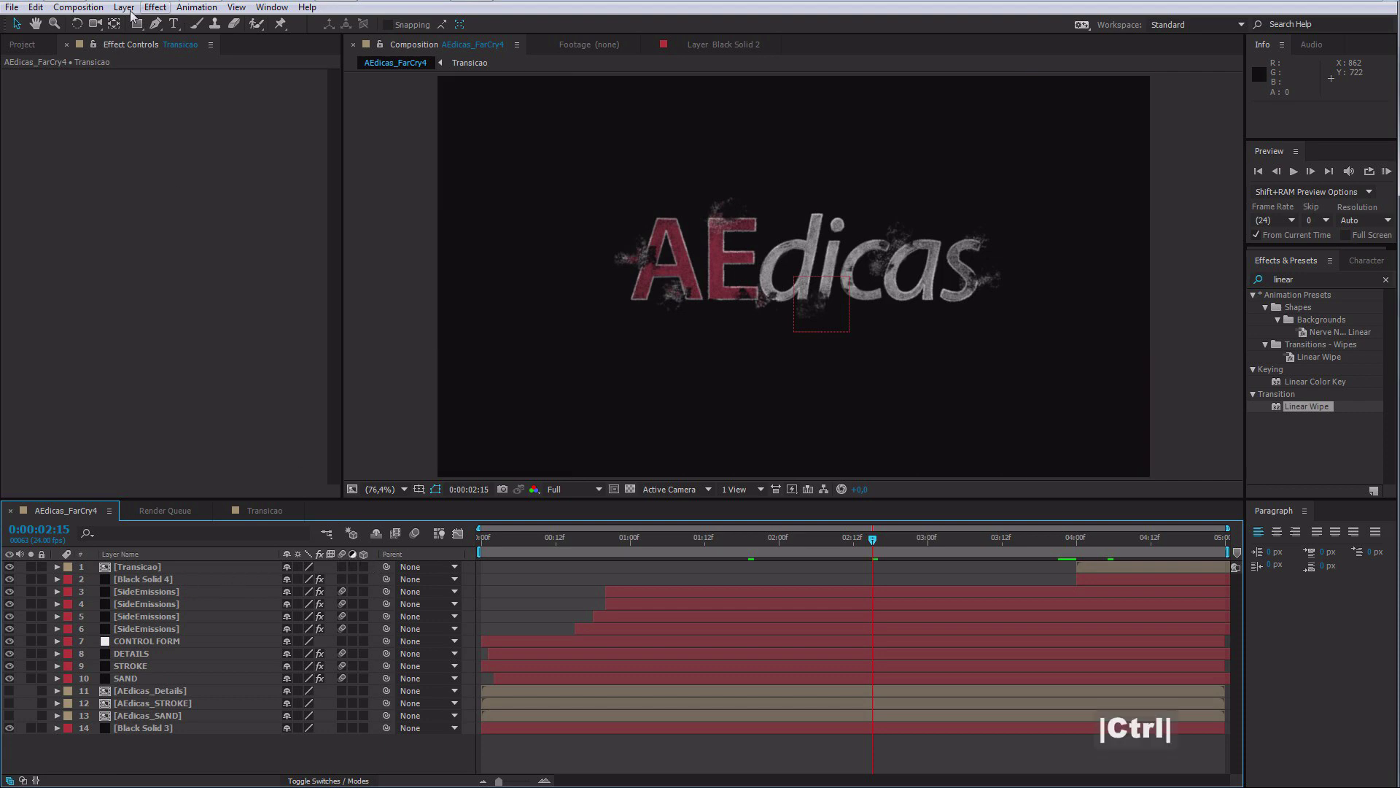
click(125, 8)
mouse_move(94, 29)
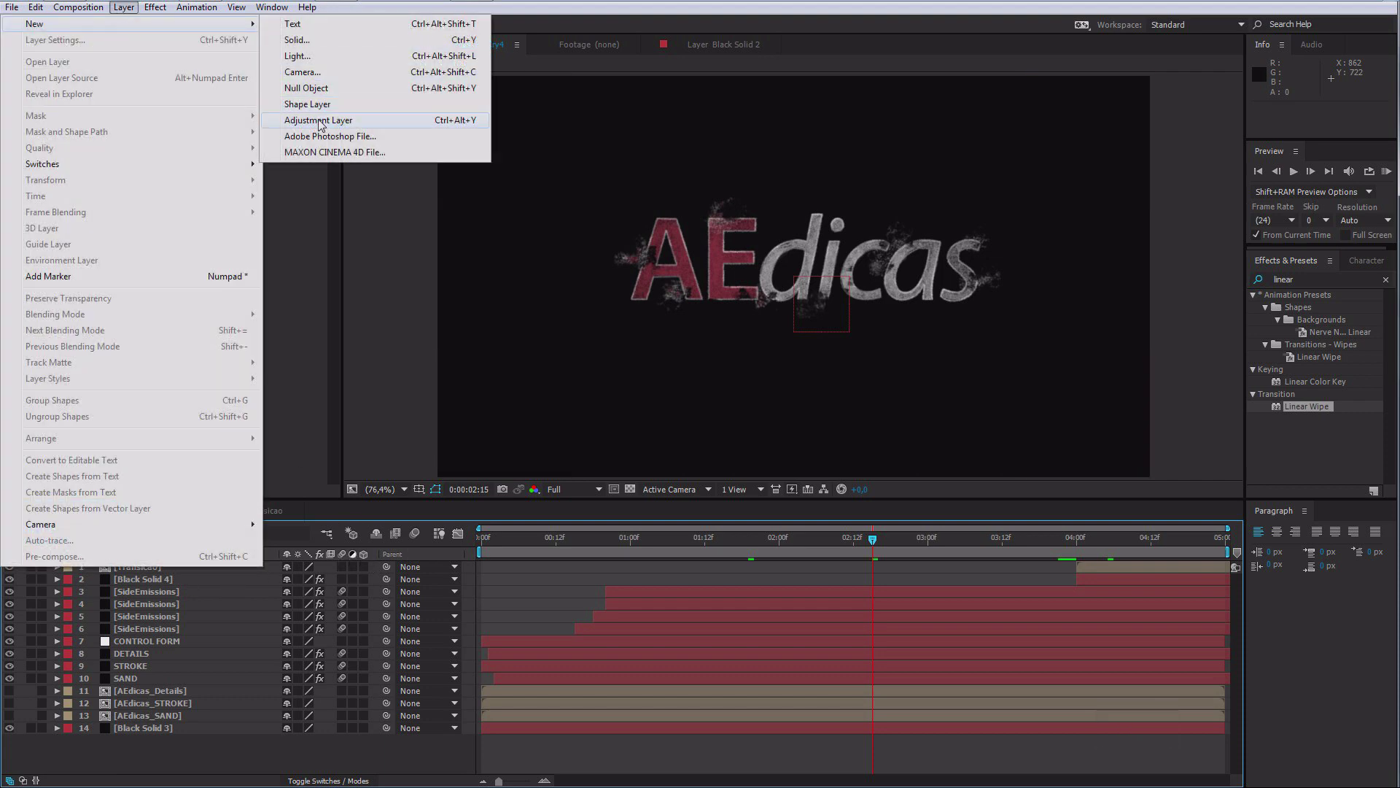
click(319, 123)
click(1284, 277)
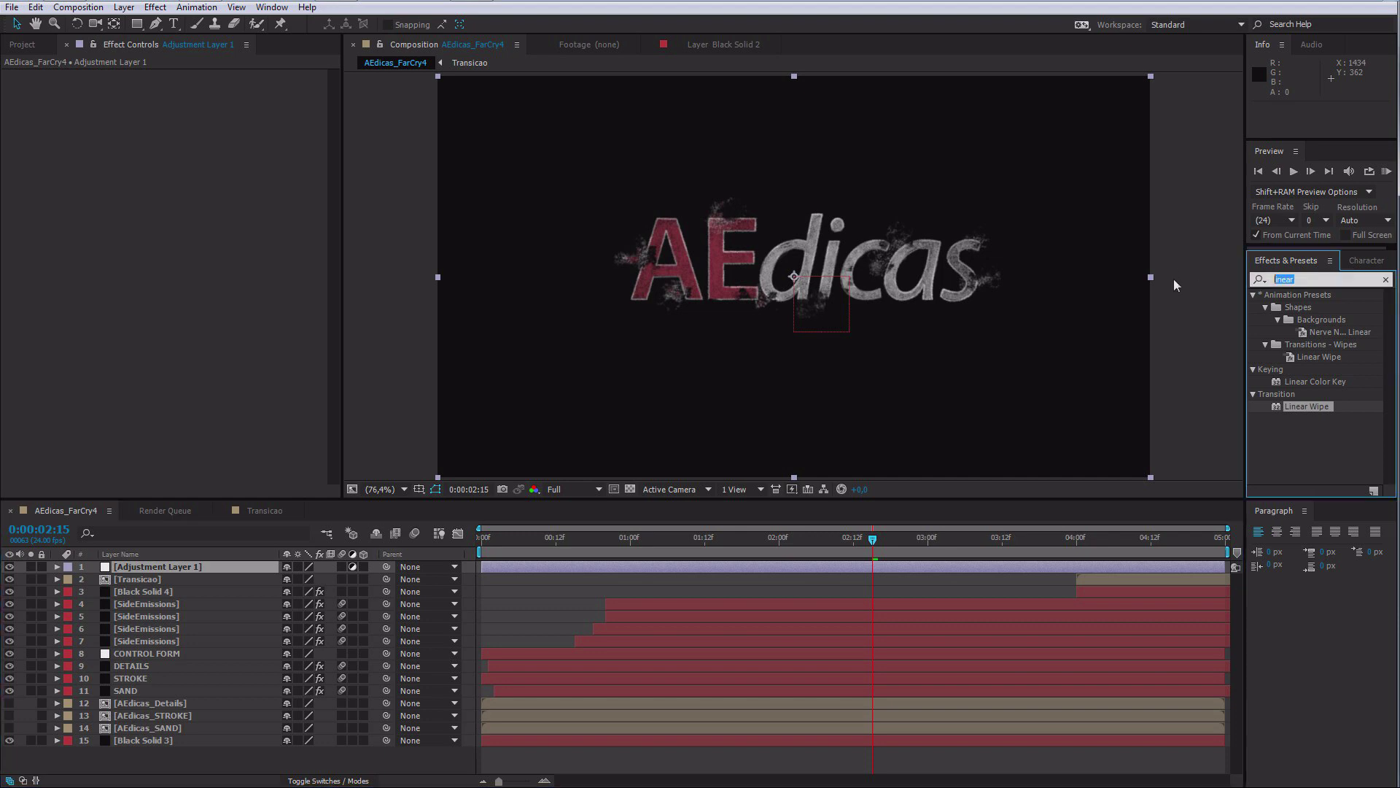
text(sharp)
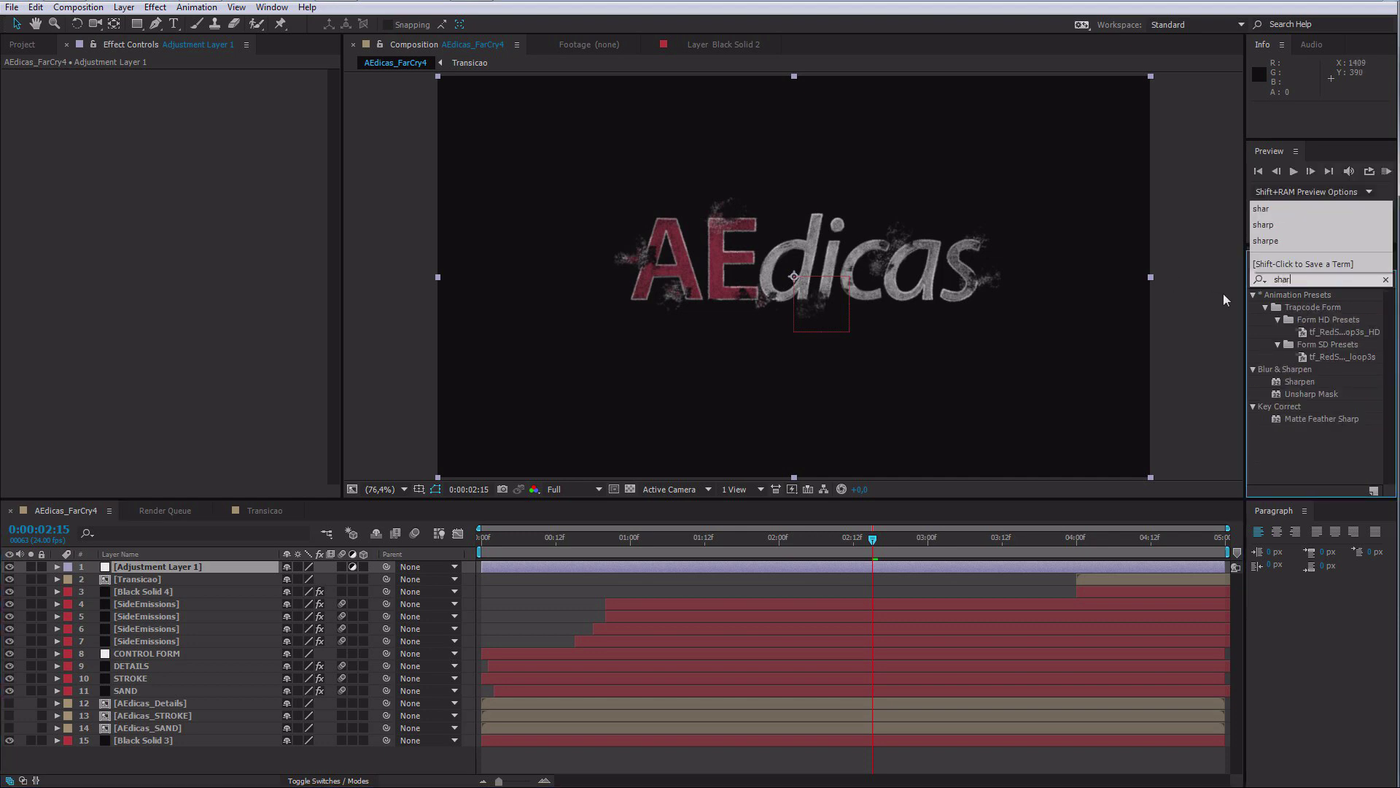
drag(1300, 307, 793, 277)
Step: View the logo at 100% and set the adjustment layer's Sharpen Amount to 50 after trying 60
key(z)
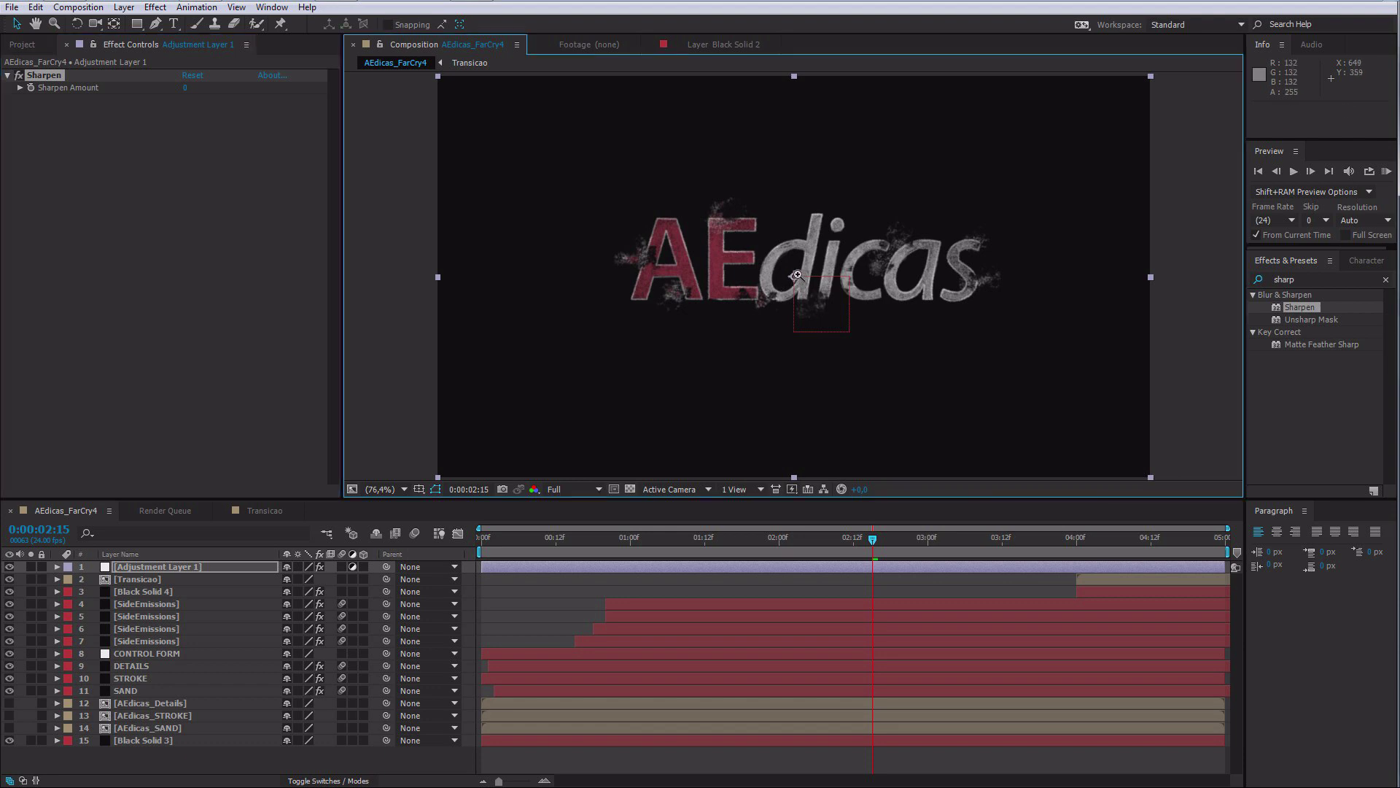
click(795, 277)
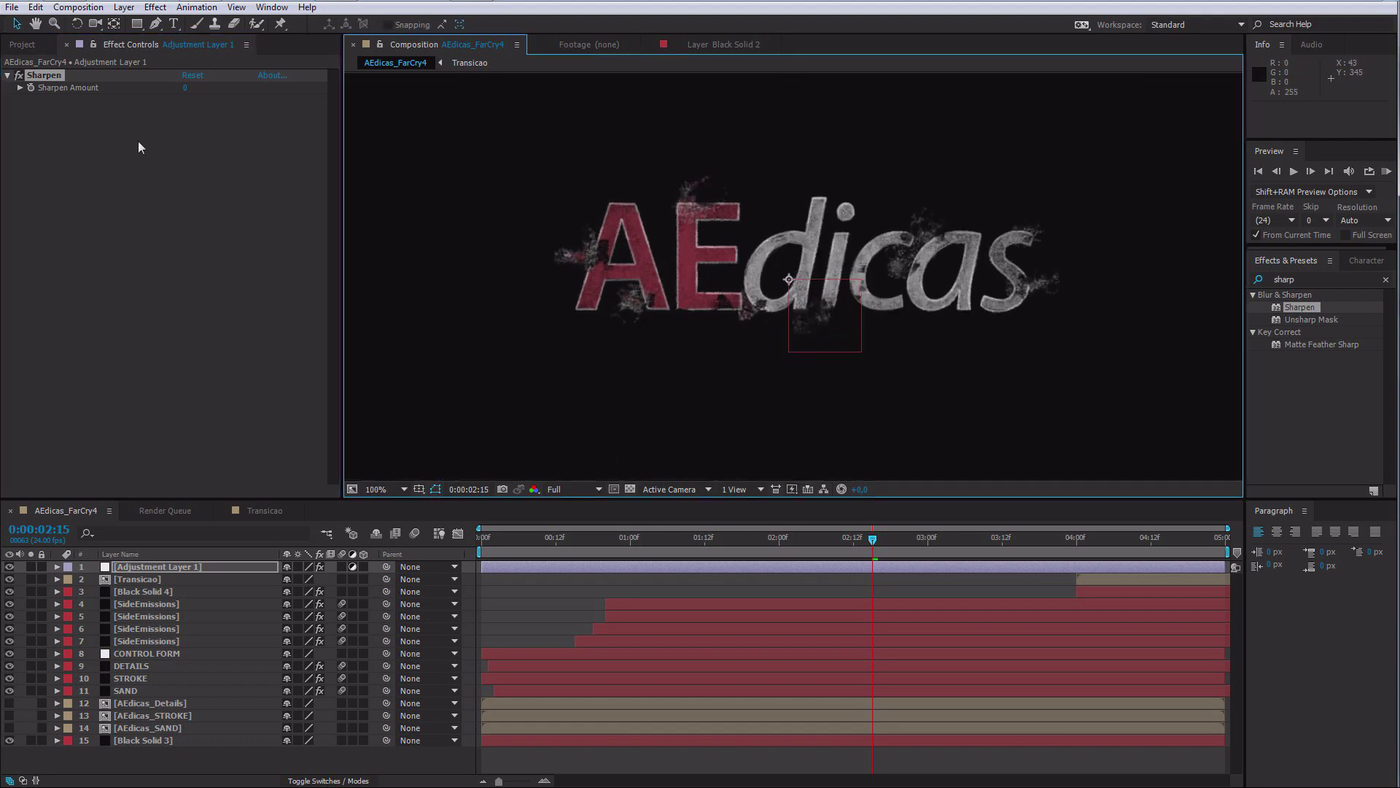
click(185, 88)
text(60)
key(Return)
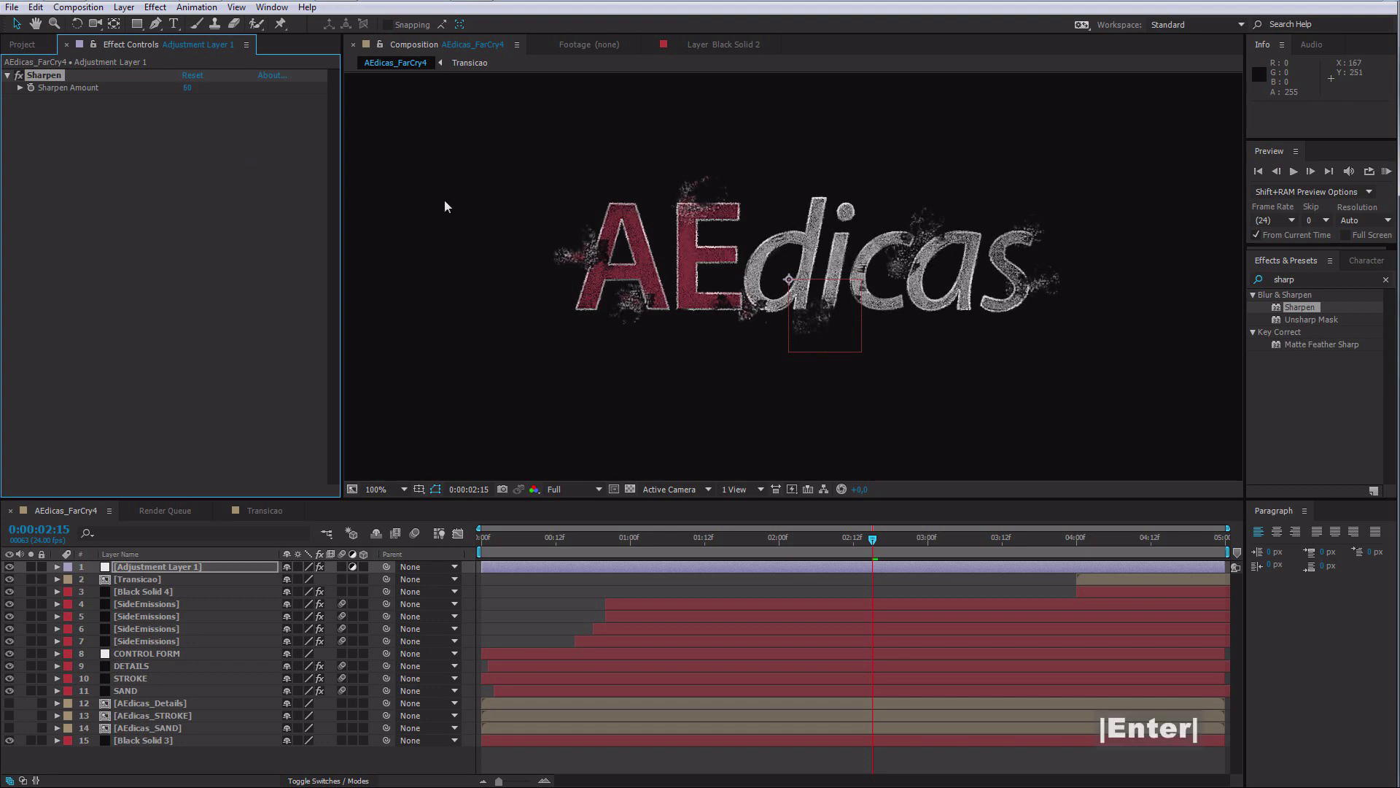
text(50)
key(Return)
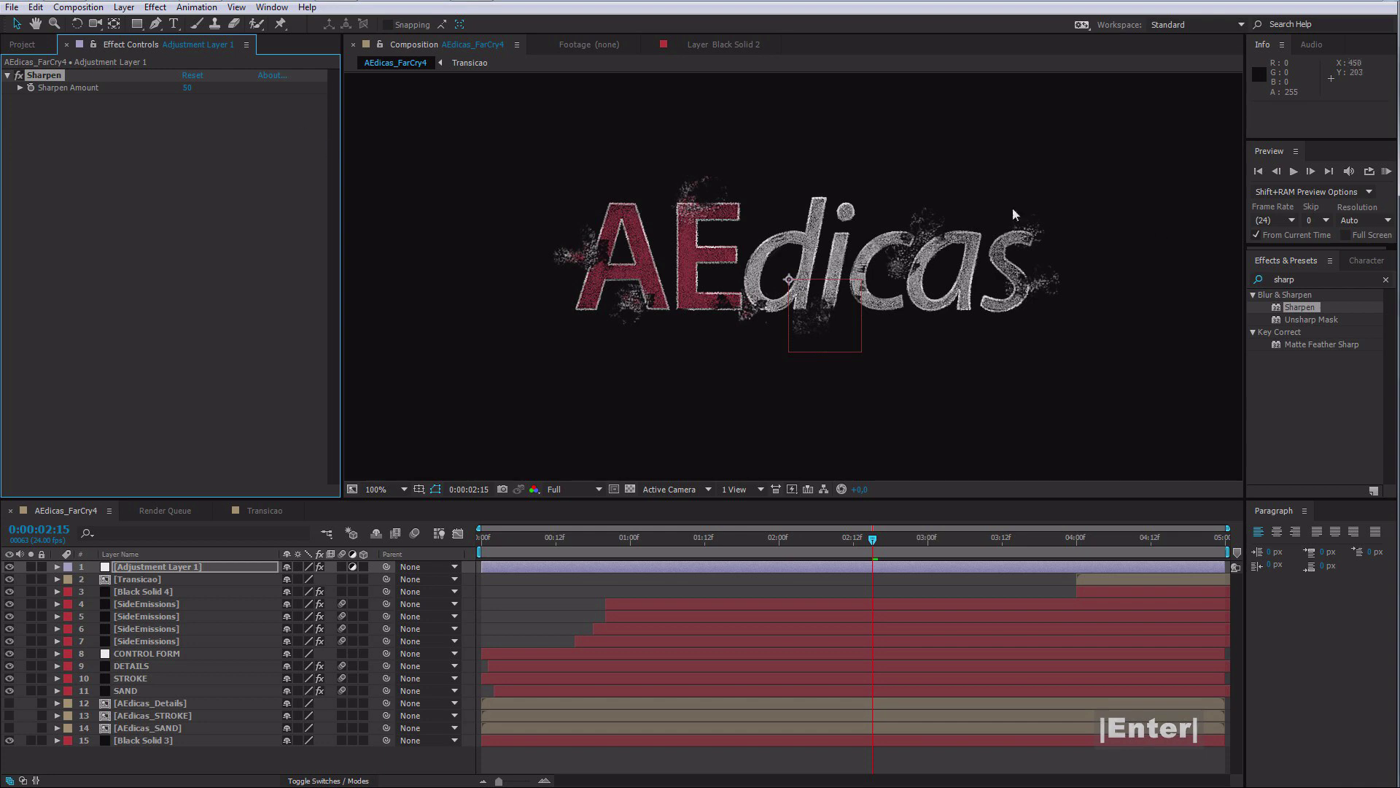
Step: Search for "noise", add the Noise effect to the adjustment layer and set its Amount of Noise to 3%
click(1313, 280)
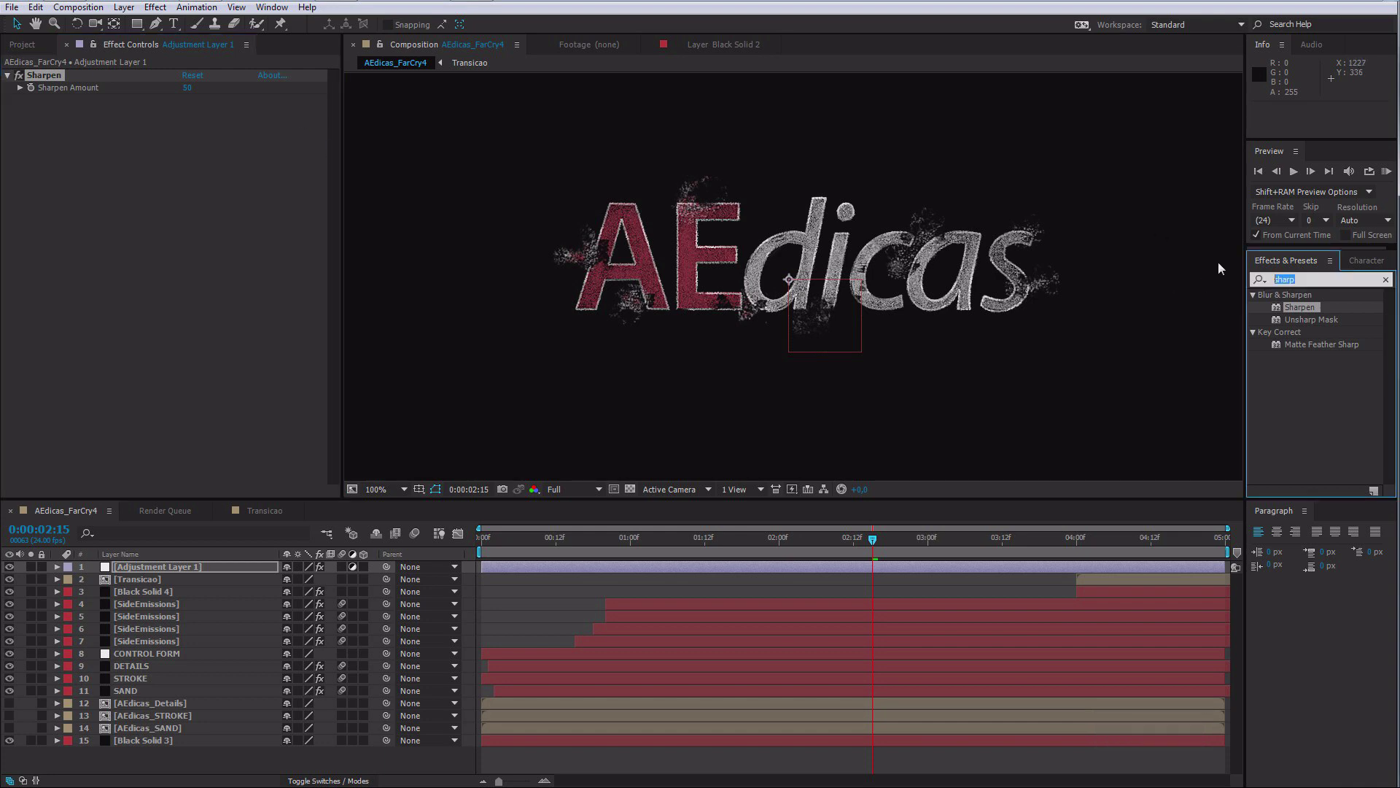
text(noise)
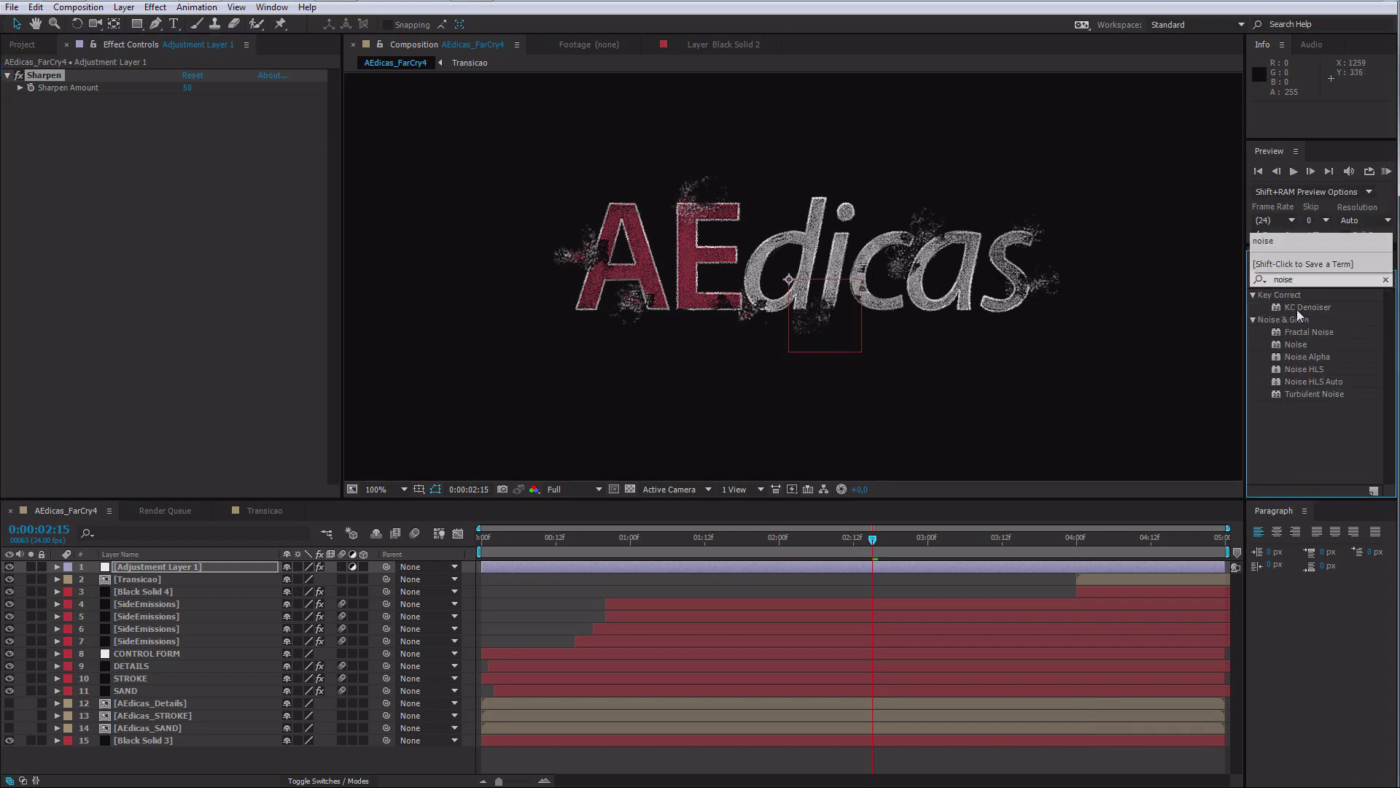
double_click(1302, 347)
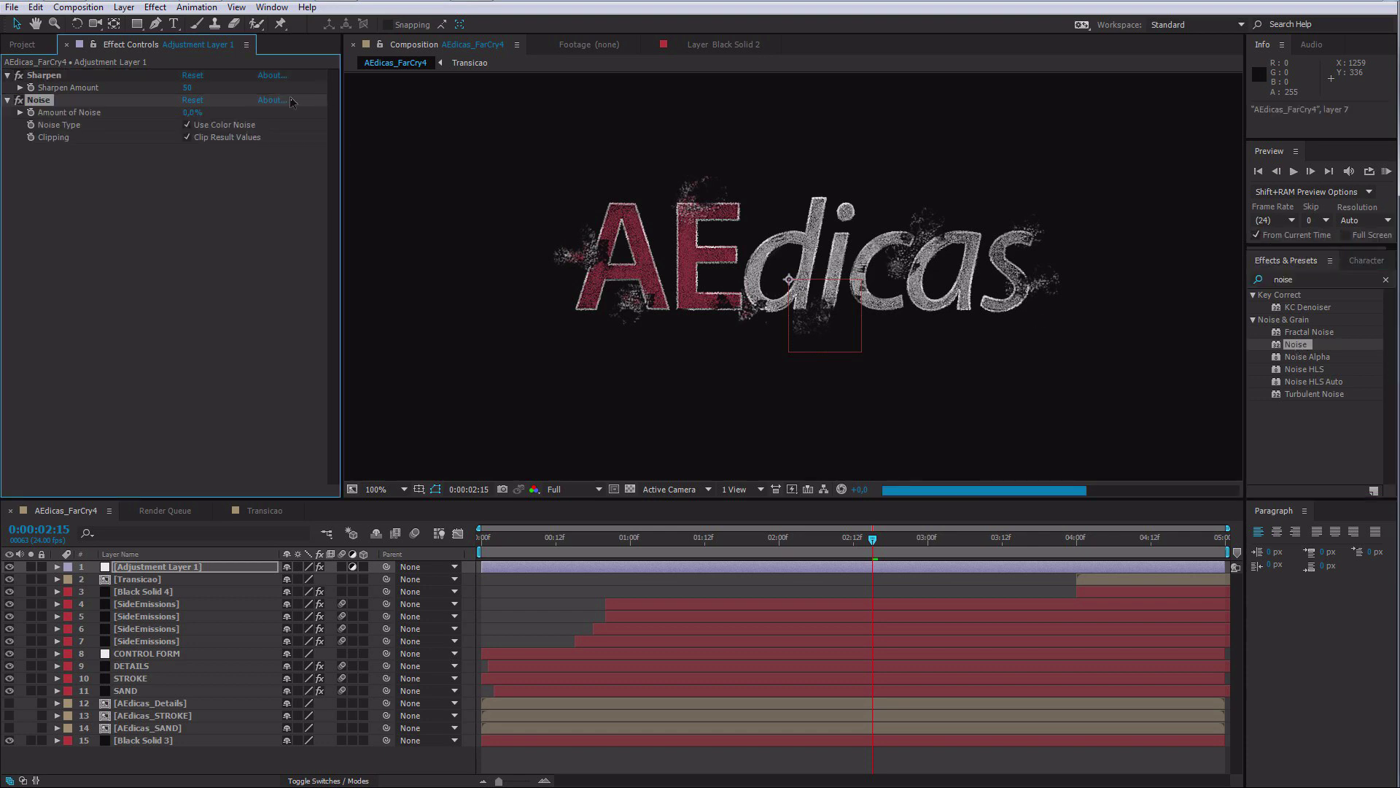
text(3)
key(Return)
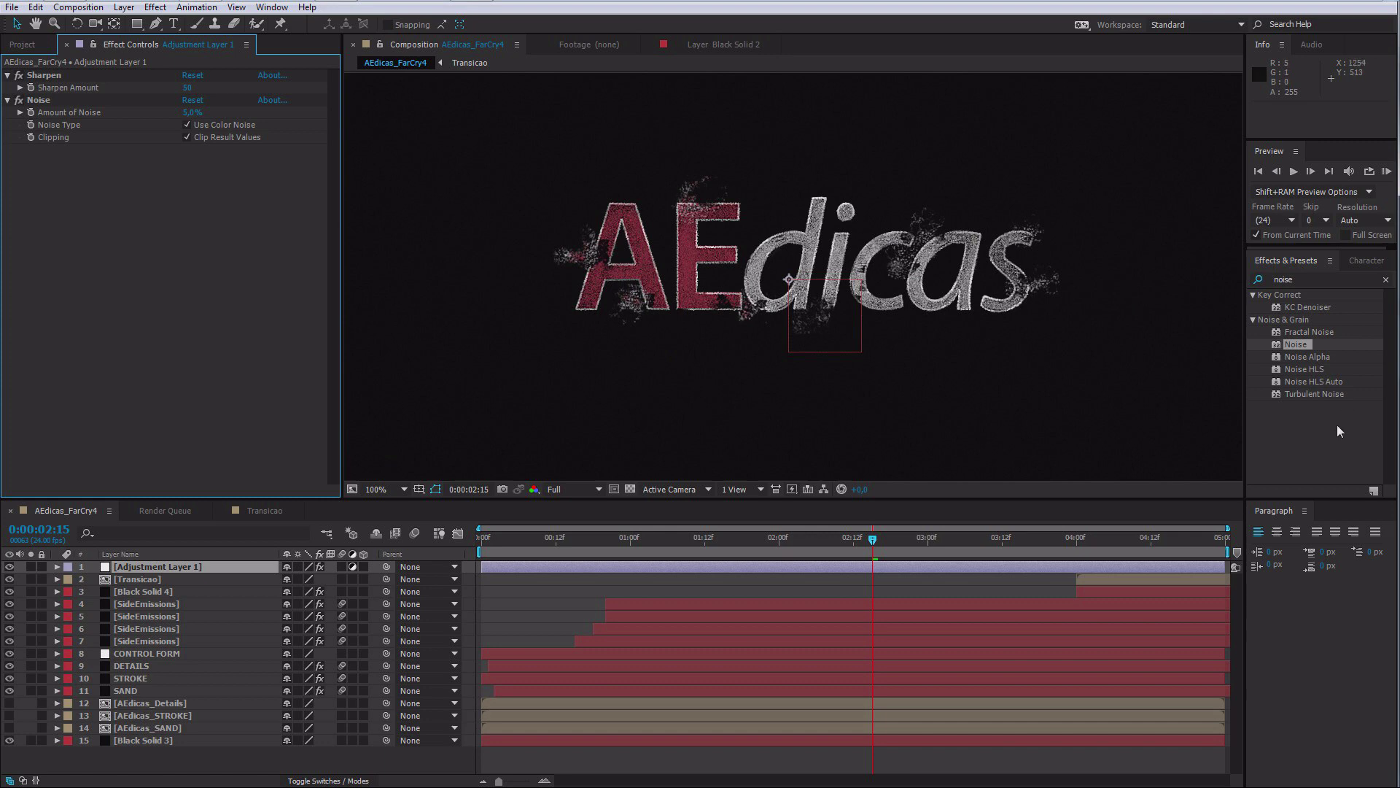
Step: Create a second adjustment layer above the existing adjustment layer and select it
click(1305, 279)
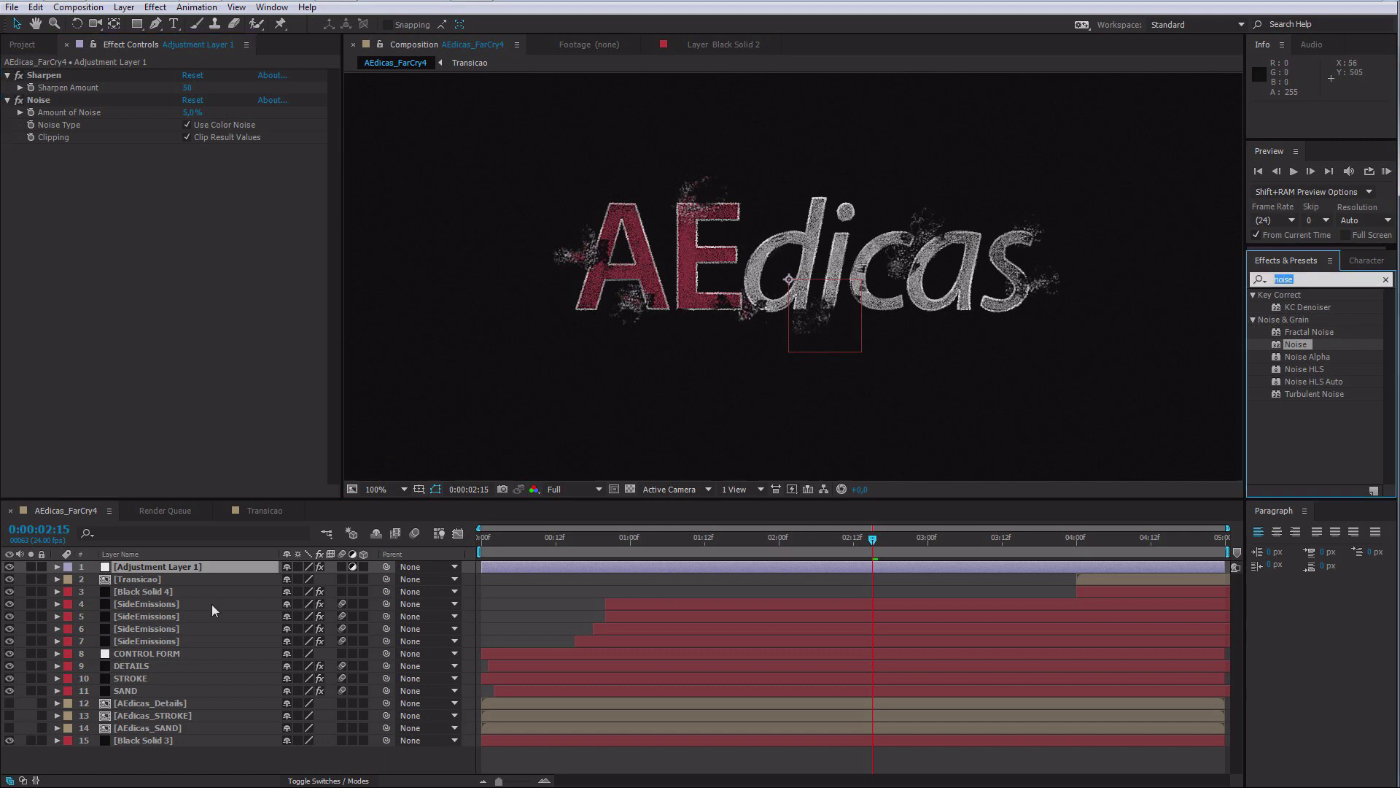
click(159, 745)
click(149, 570)
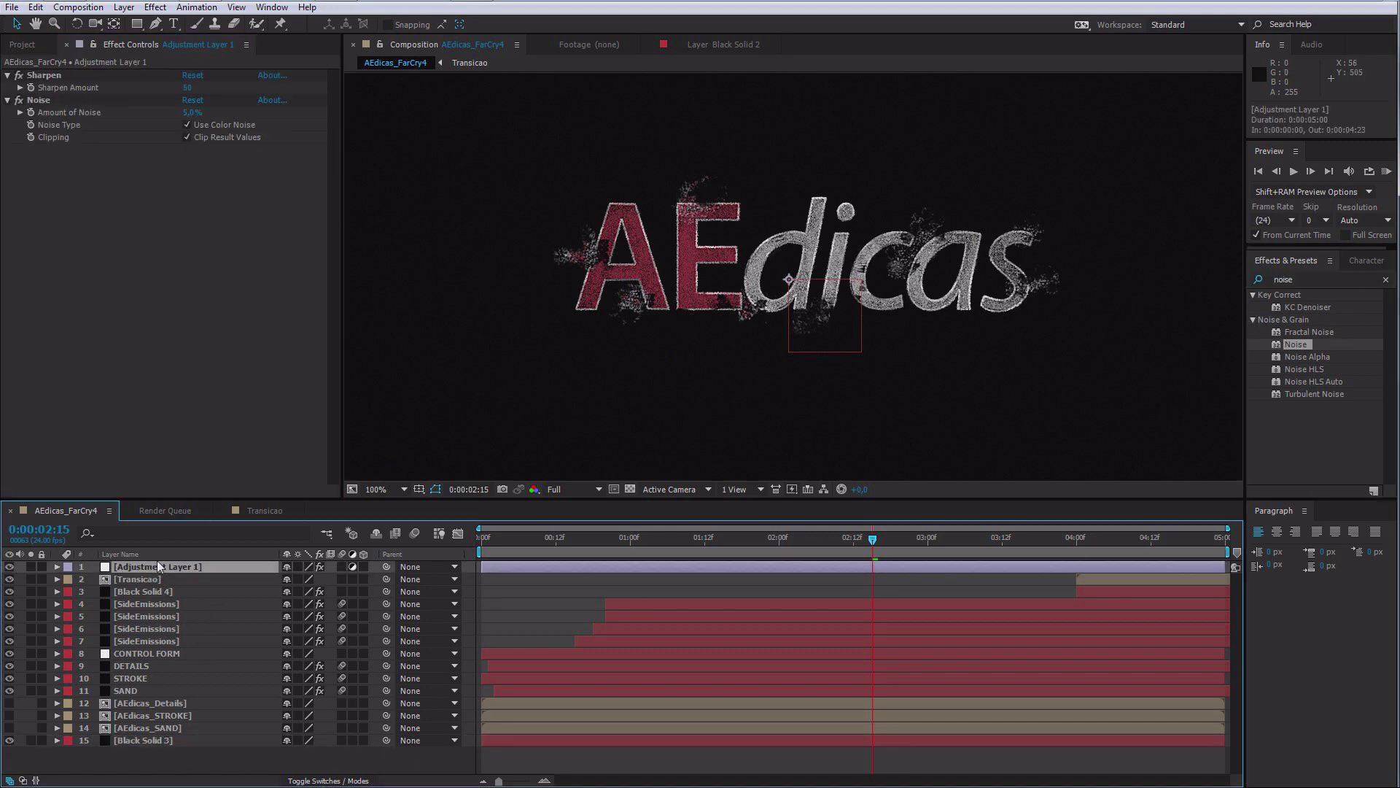
key(ctrl+shift+alt+y)
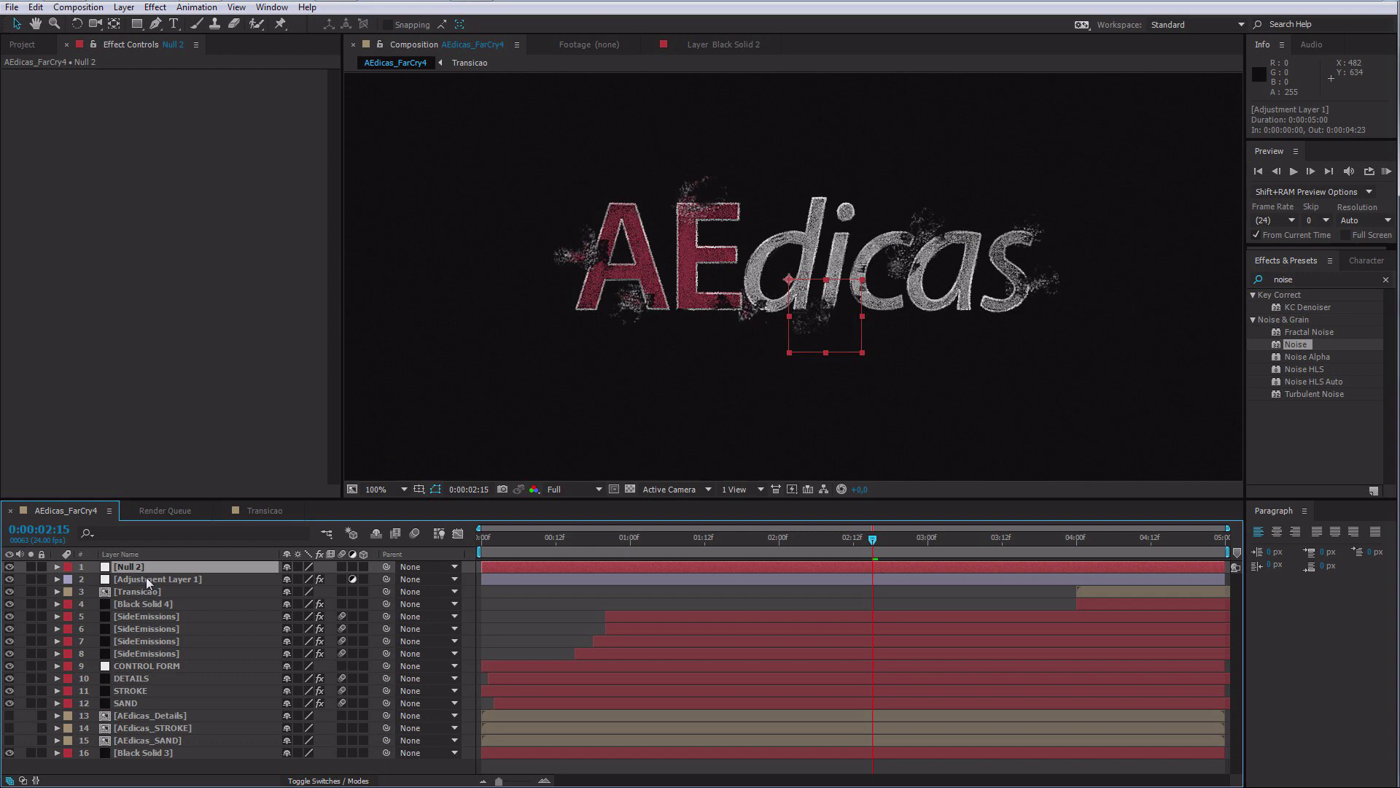
key(ctrl+z)
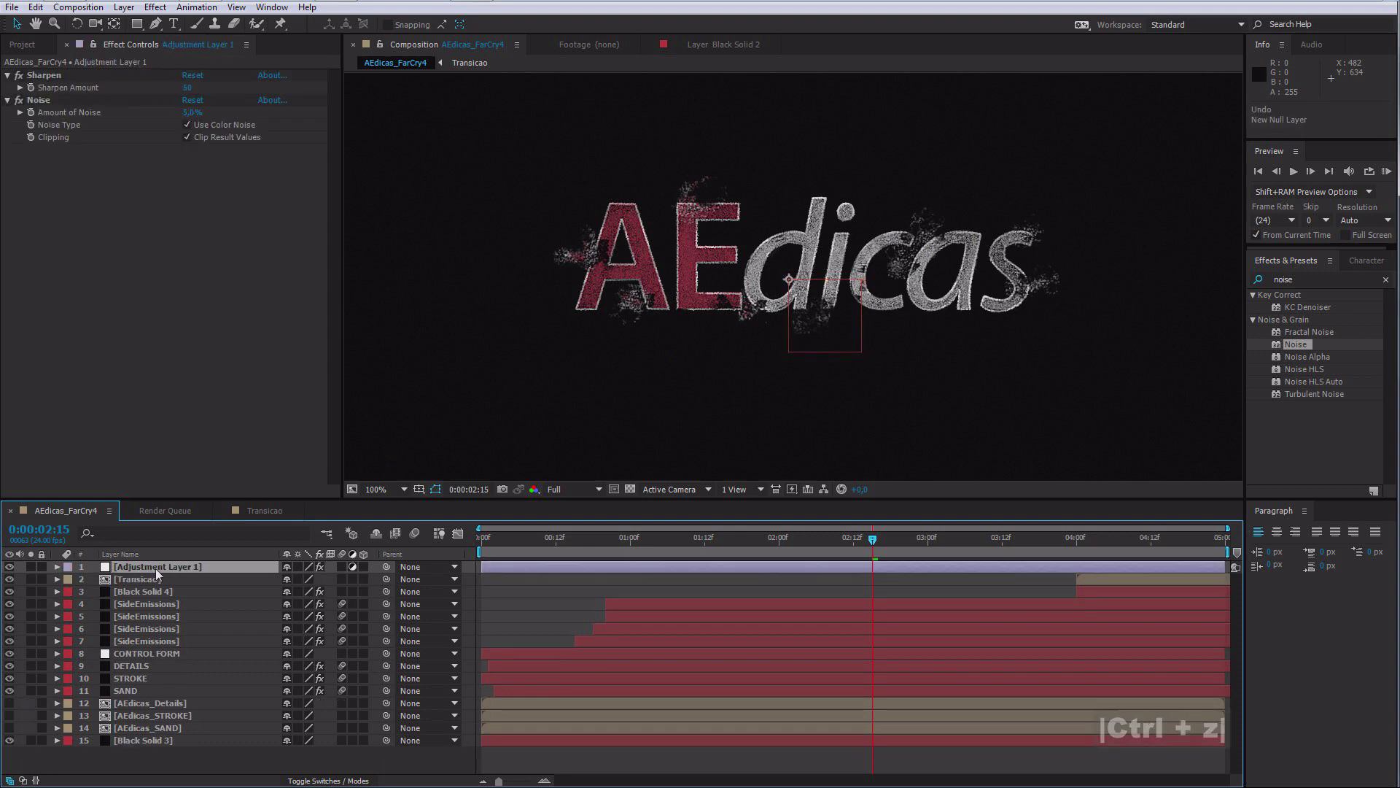
key(ctrl+alt+y)
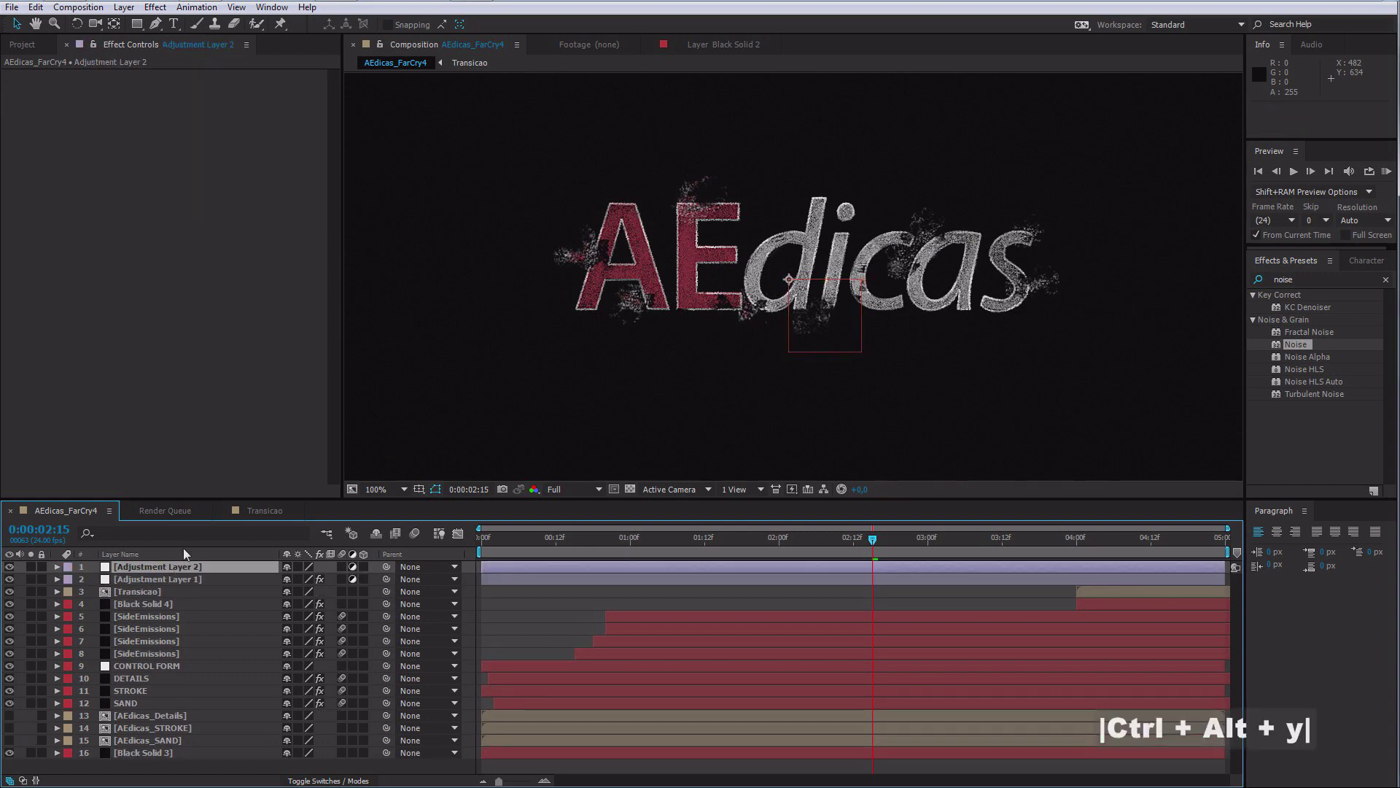
click(138, 579)
click(143, 566)
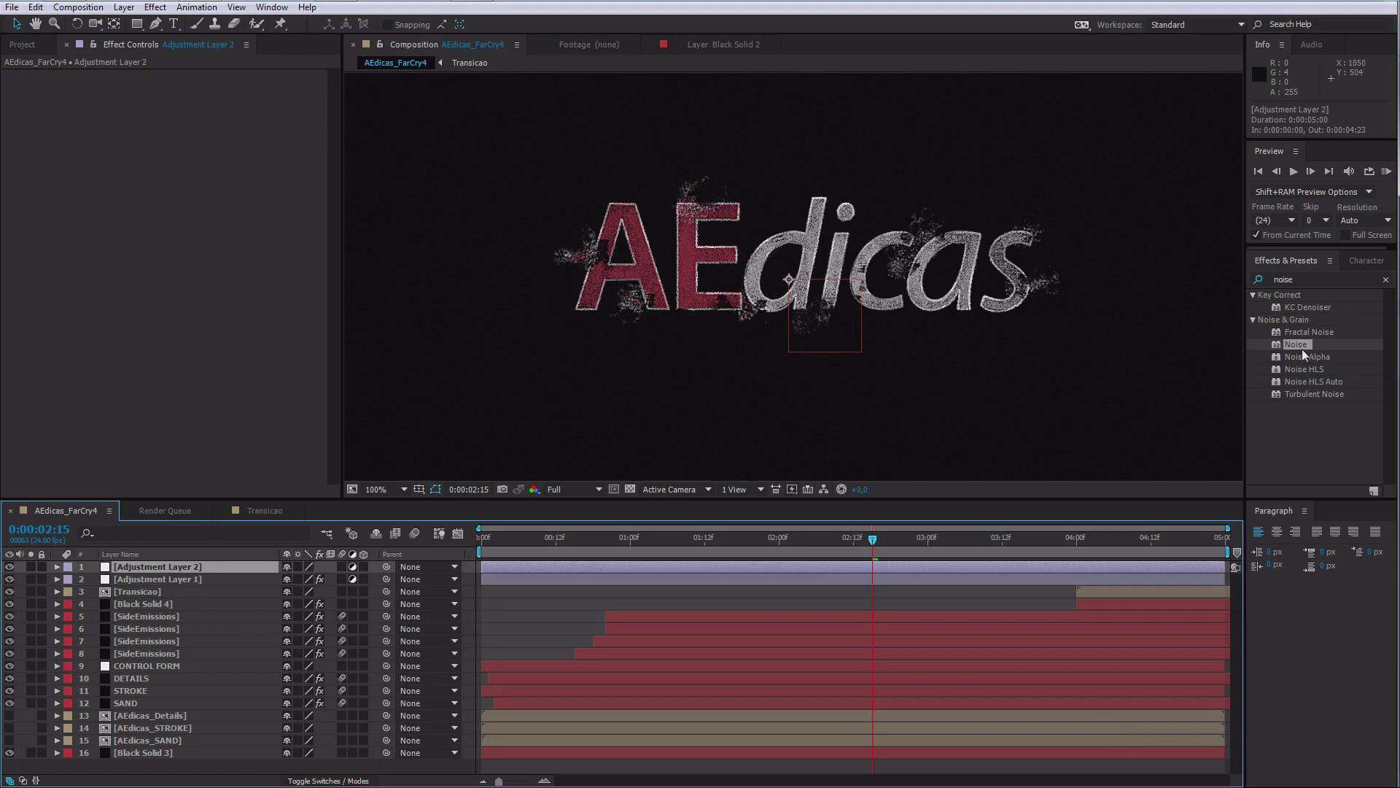
Step: Search for "curves", apply the Curves effect to the second adjustment layer and slightly raise the highlights of its RGB curve
click(1305, 278)
text(curves)
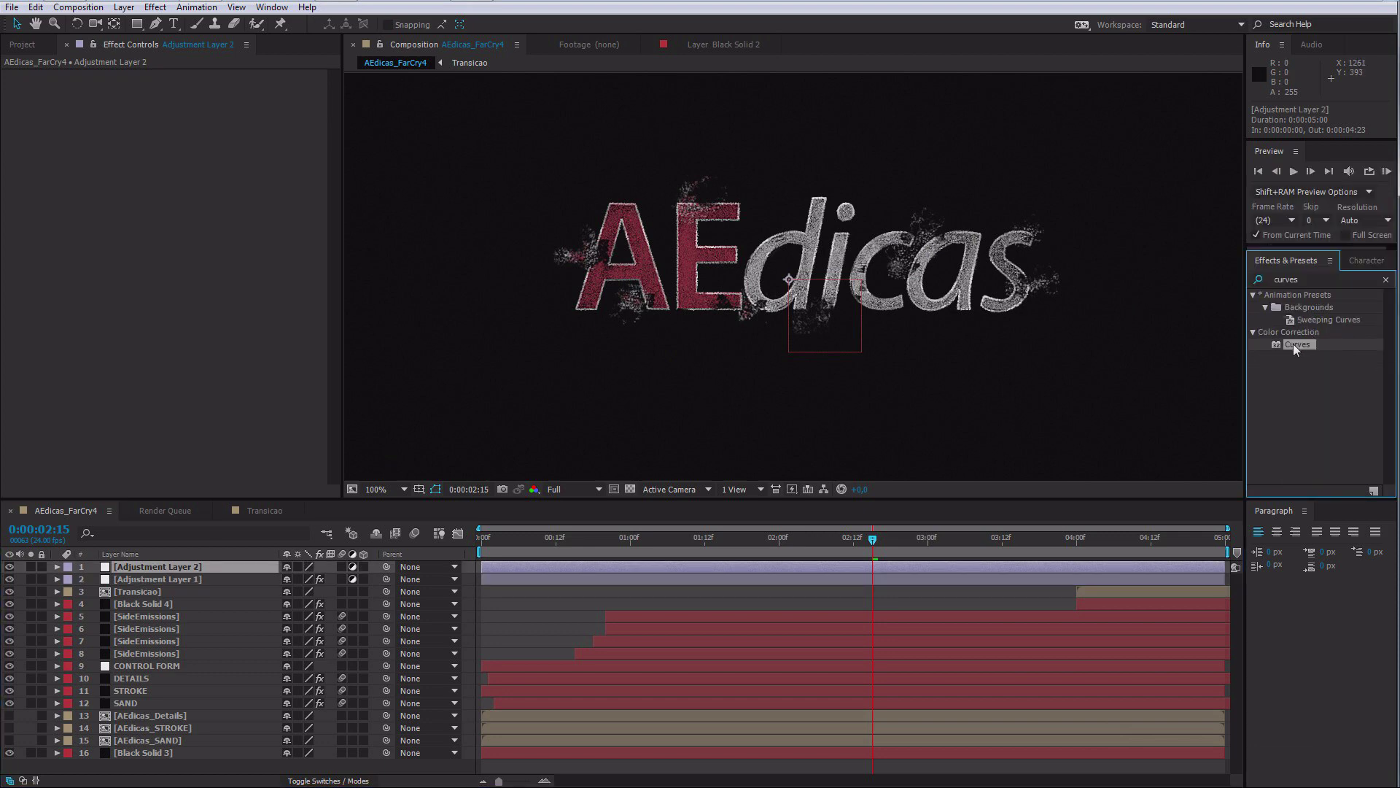
drag(1292, 343, 136, 567)
drag(165, 180, 160, 176)
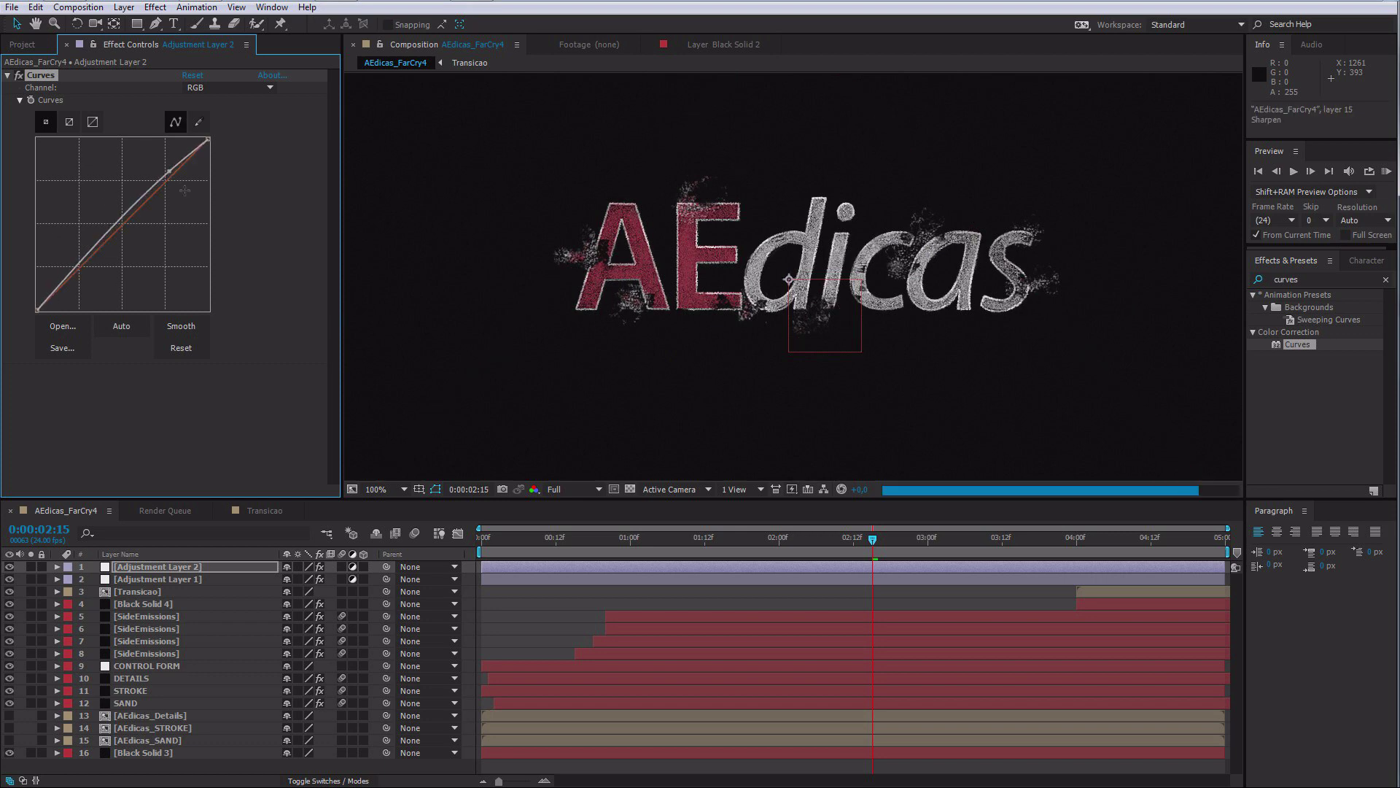
Step: Slightly adjust the upper part of the Red curve, then raise the Blue curve's black point and lower its highlights
click(229, 87)
click(219, 117)
click(167, 179)
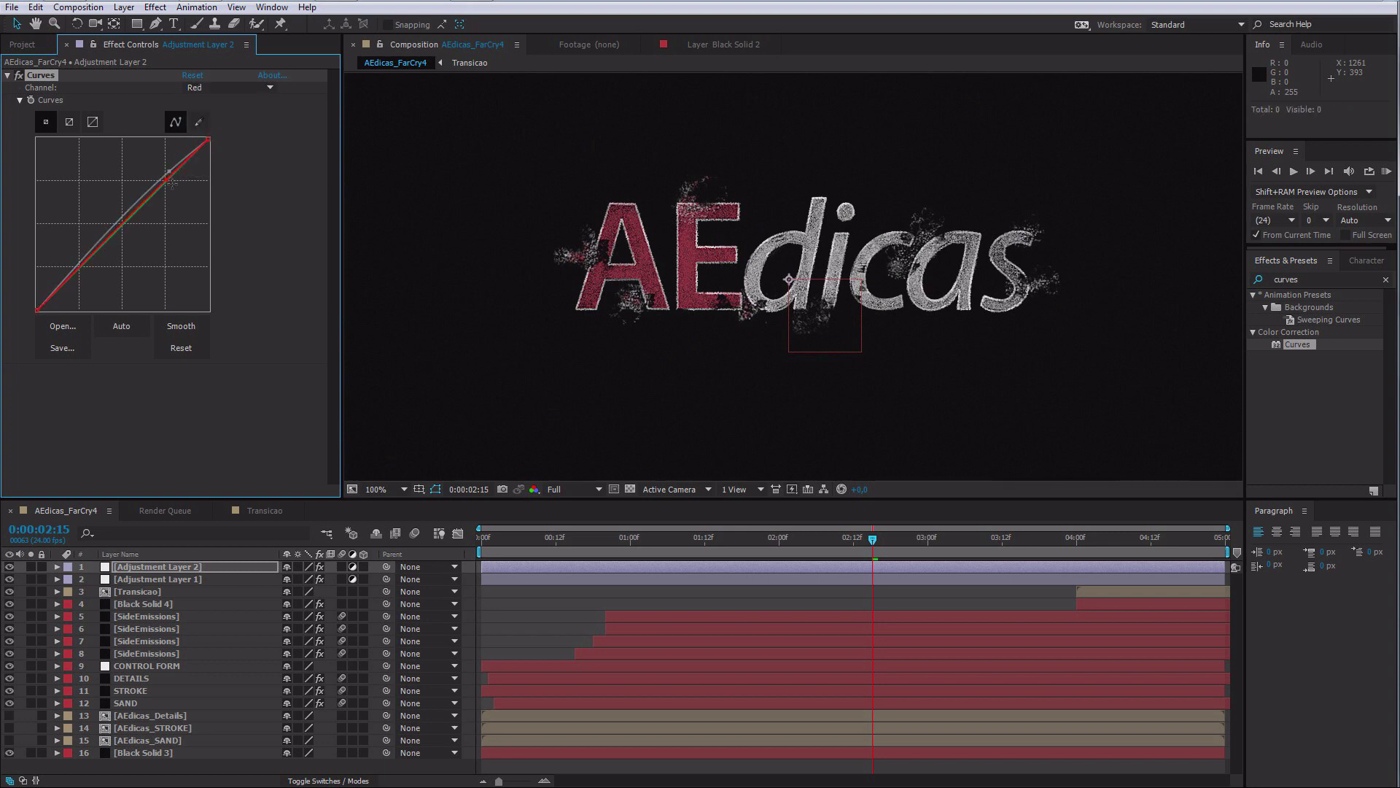
click(165, 181)
click(213, 86)
click(219, 141)
drag(36, 310, 36, 307)
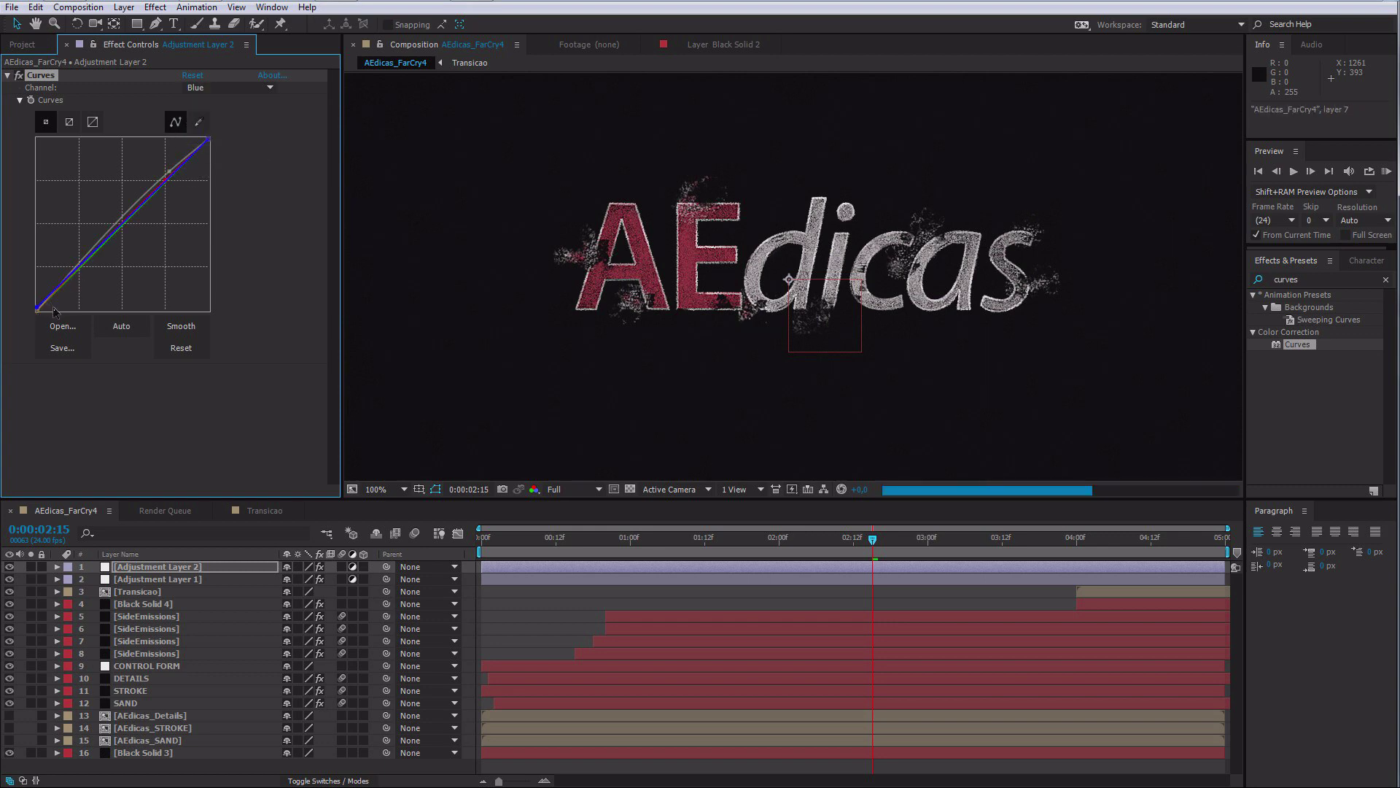
drag(208, 137, 209, 142)
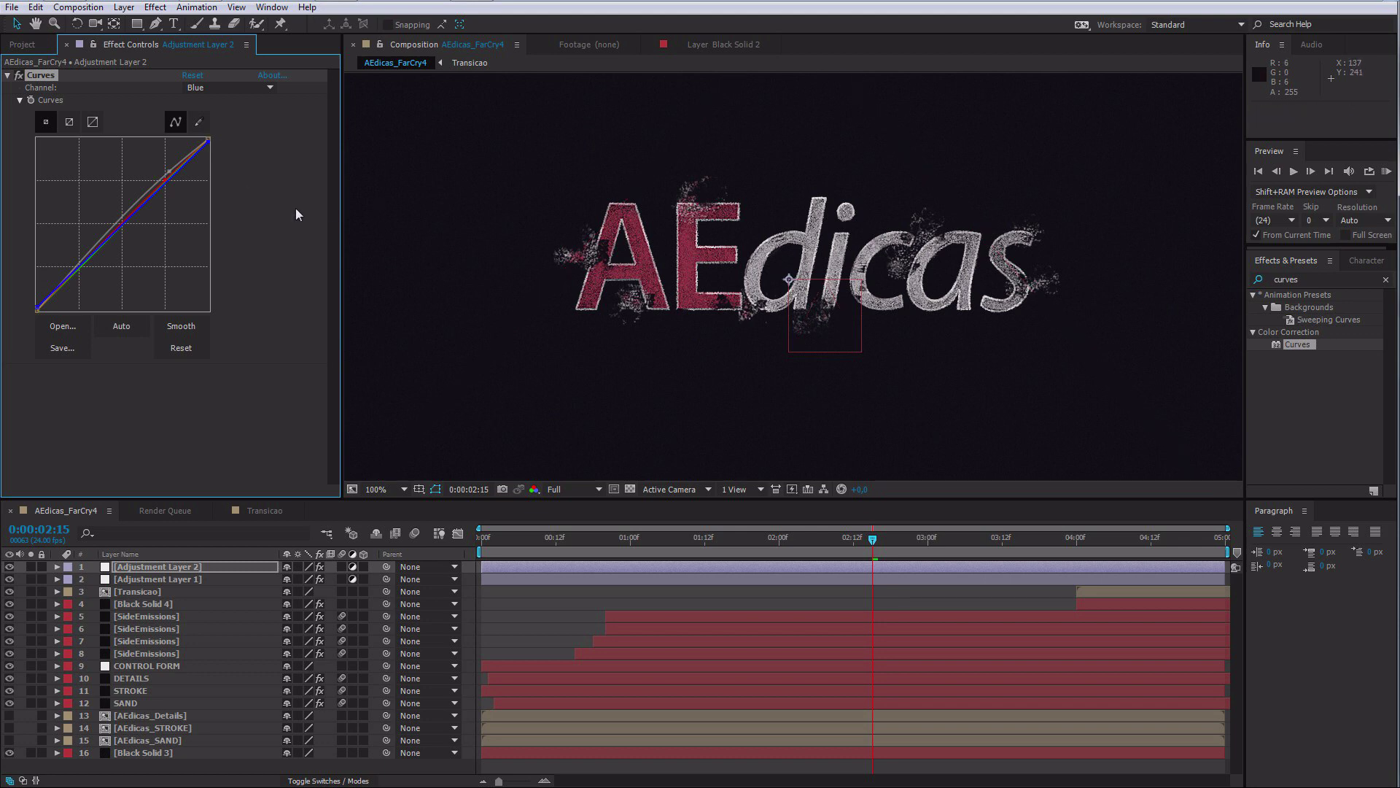
drag(168, 183, 172, 193)
scroll(811, 273, down, 1)
scroll(811, 276, up, 1)
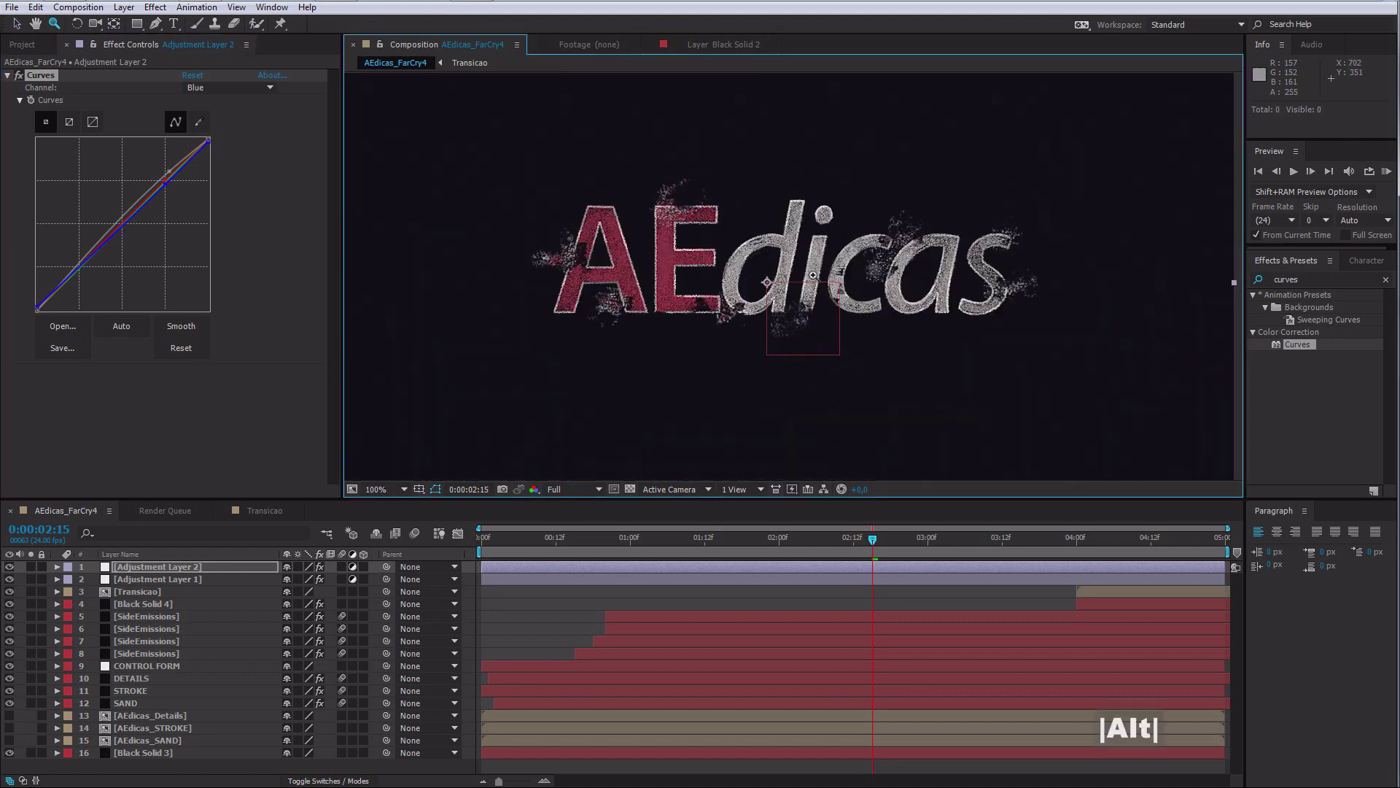
Step: Place the Particles_08.mp4 footage in the AEdicas_FarCry4 composition directly below the SAND layer
click(557, 628)
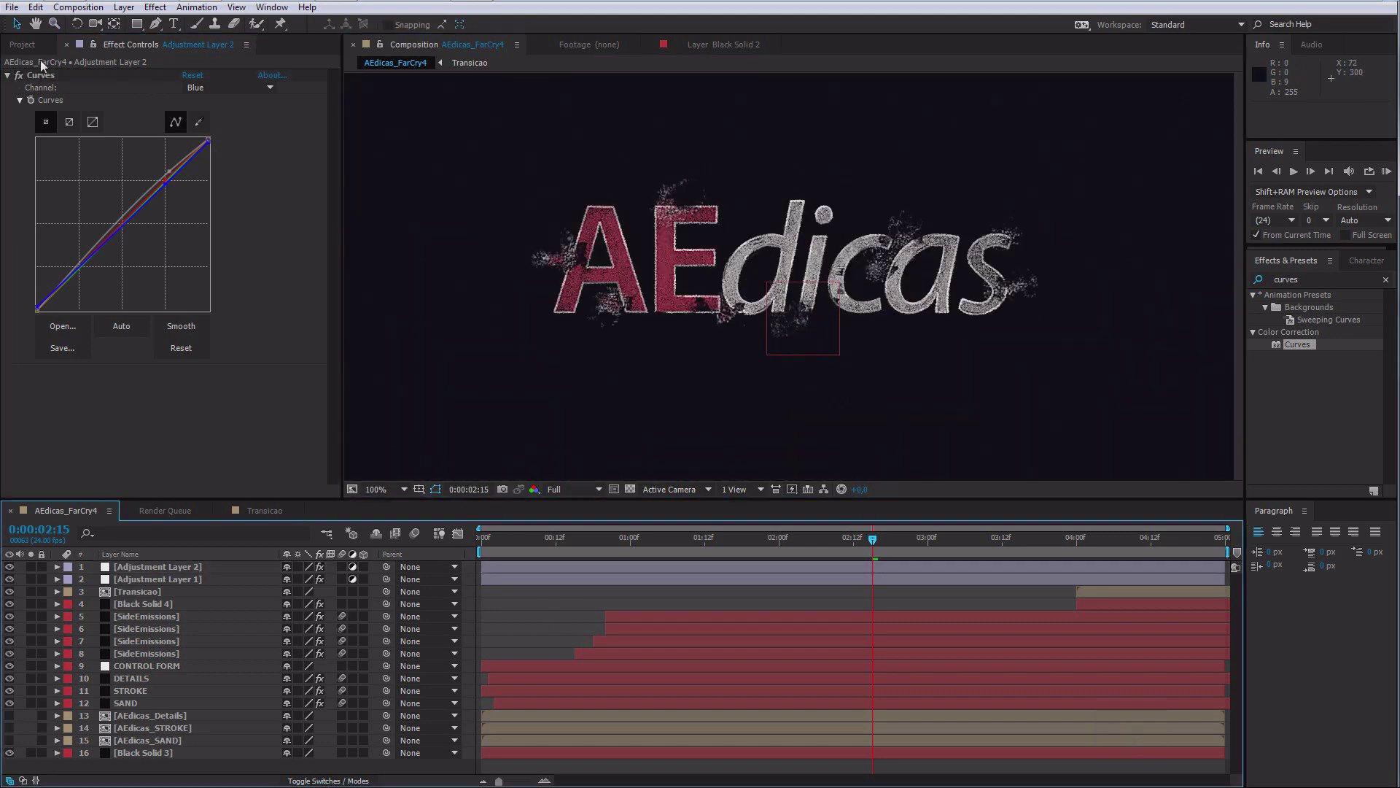
click(22, 45)
drag(75, 204, 200, 710)
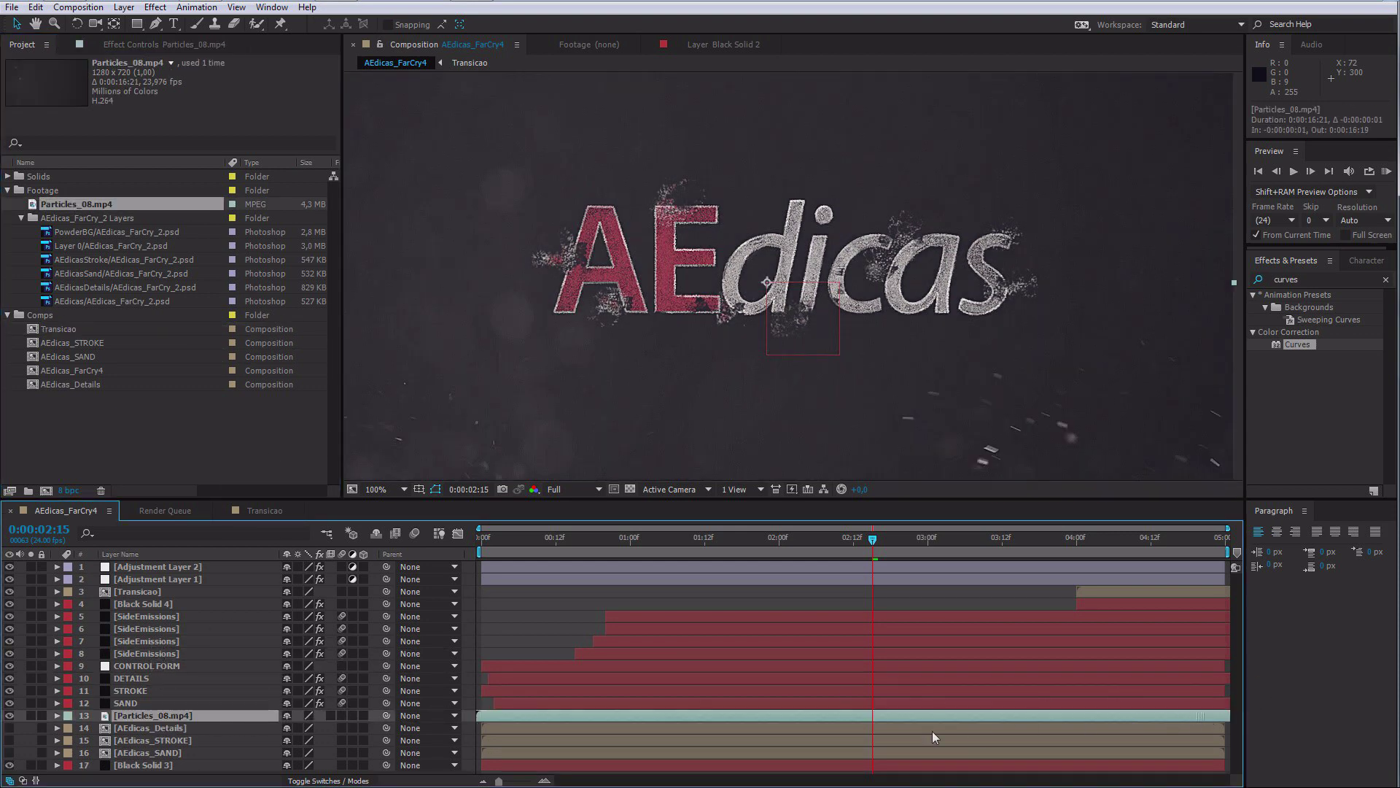
Step: Solo the Particles_08.mp4 layer, review its motion over time and return to 0:00:00:00
drag(1077, 716, 42, 723)
click(30, 715)
drag(700, 715, 872, 717)
click(537, 537)
drag(538, 539, 810, 563)
drag(722, 576, 73, 676)
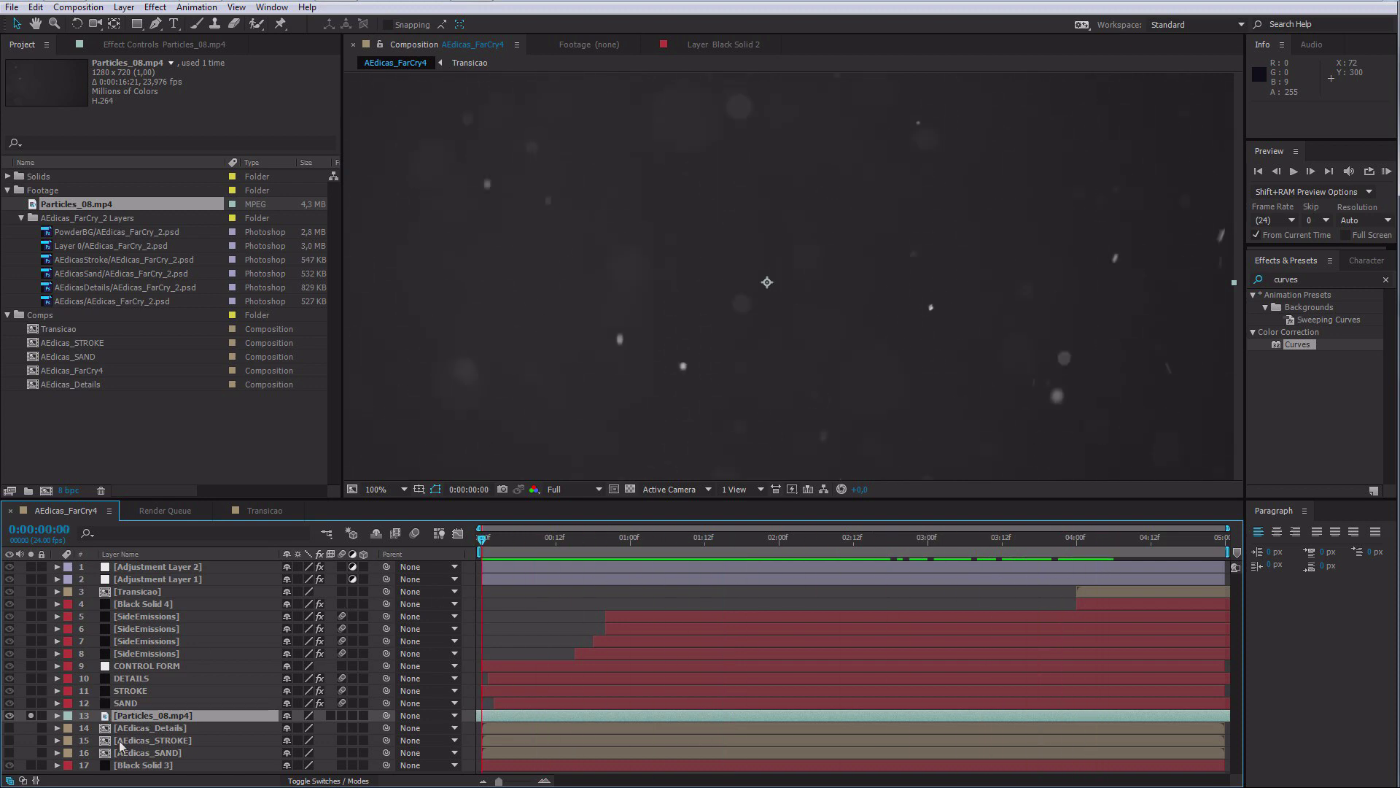
Step: Add an Opacity keyframe to the Particles_08.mp4 layer at 0:00:00:00 and set it to 70%
key(shift+alt+t)
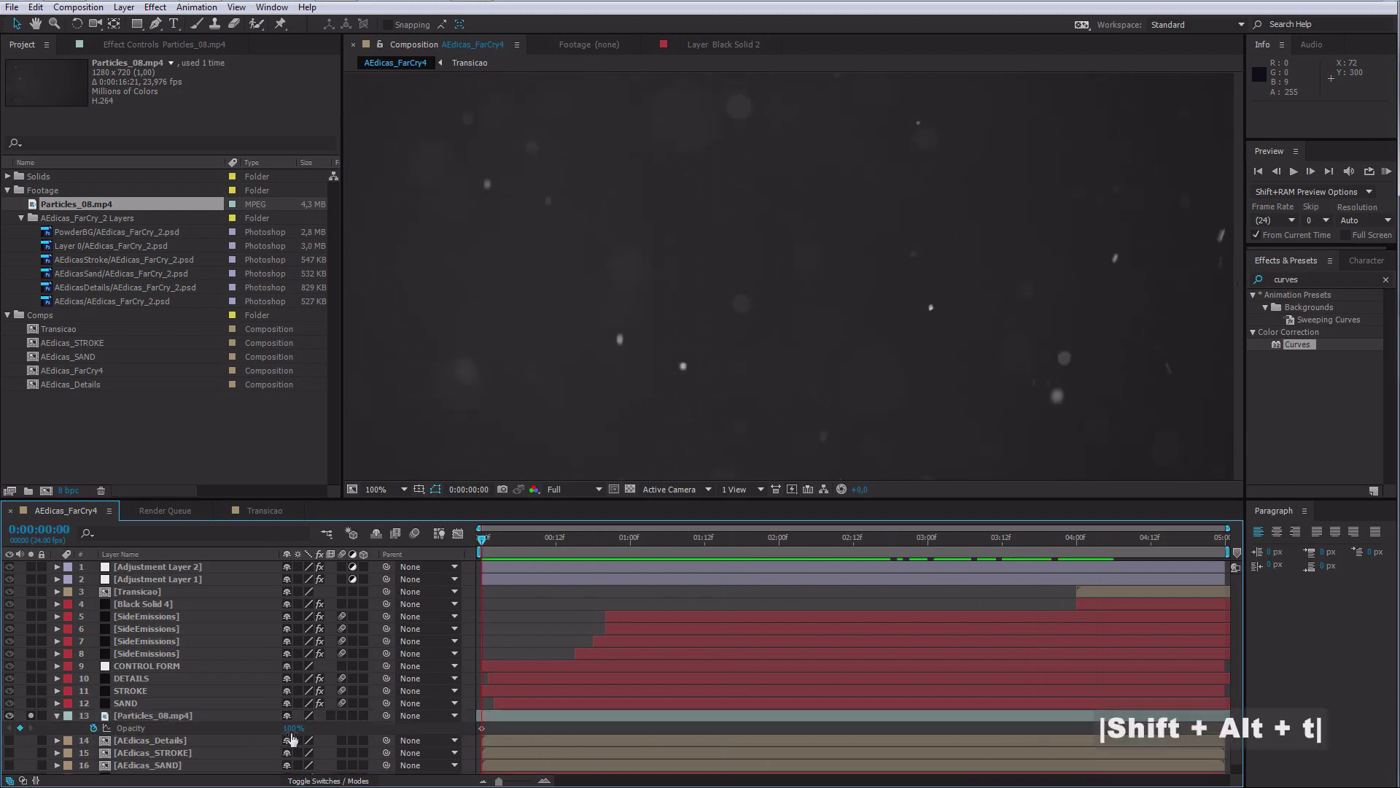
click(290, 729)
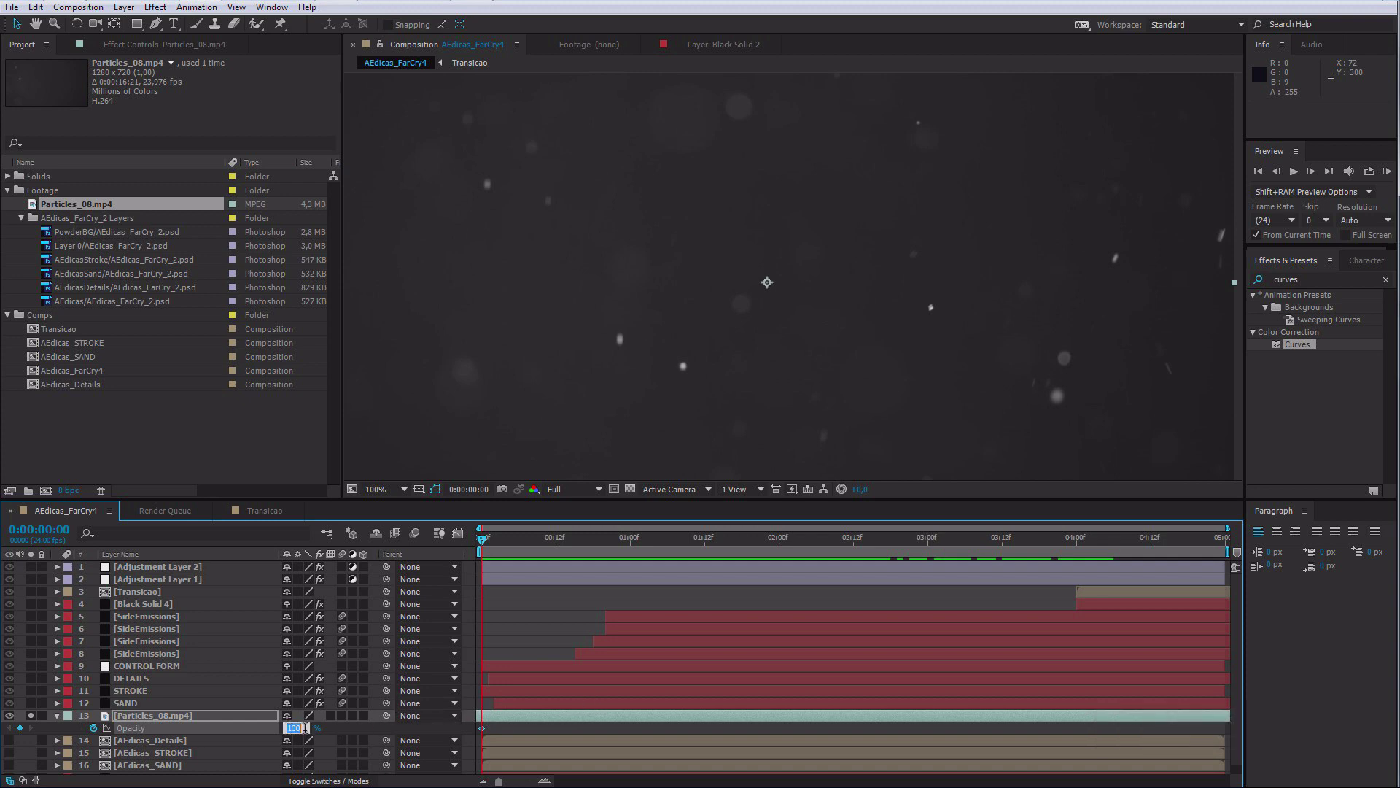
text(70)
key(Return)
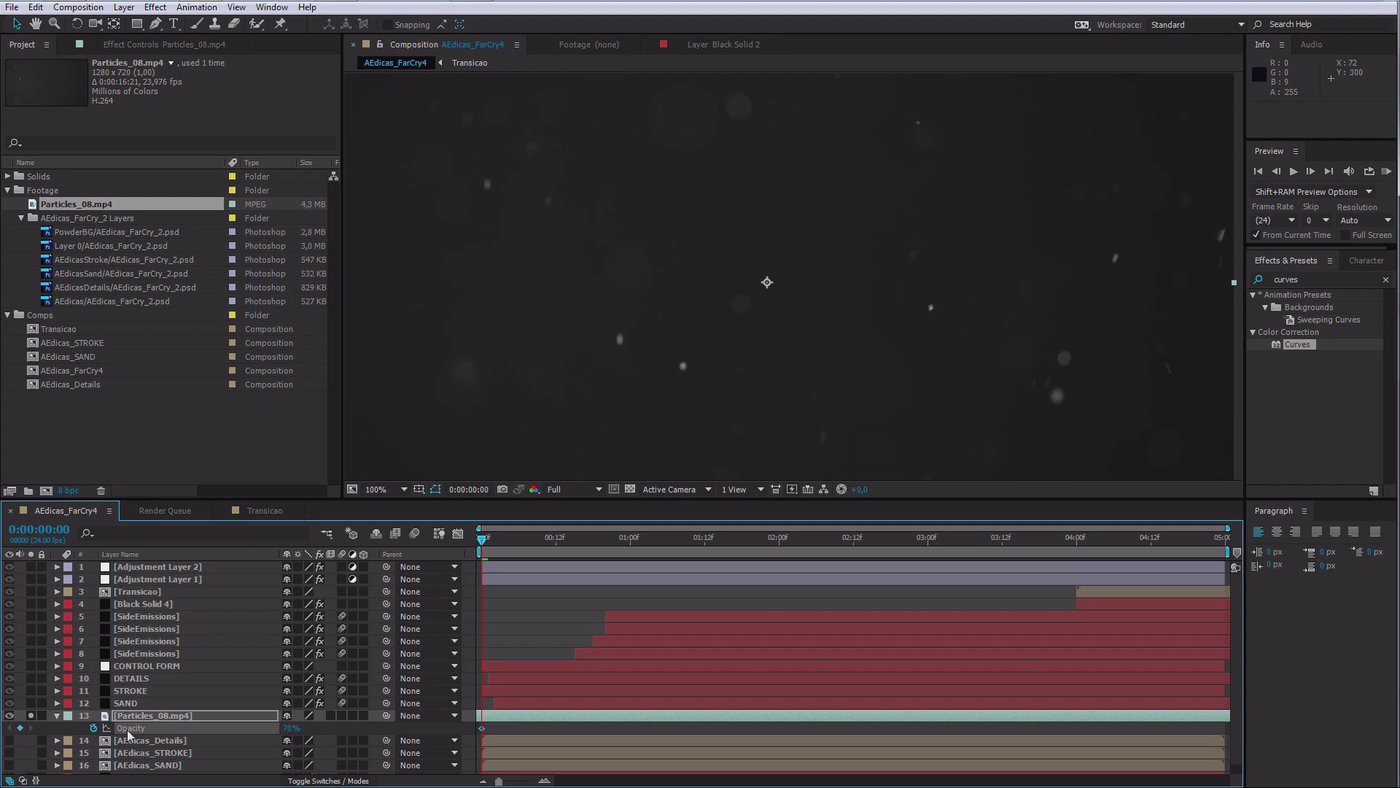
Step: Turn off the particle layer's solo and set its Opacity to 10% at 0:00:01:14
drag(514, 541, 667, 550)
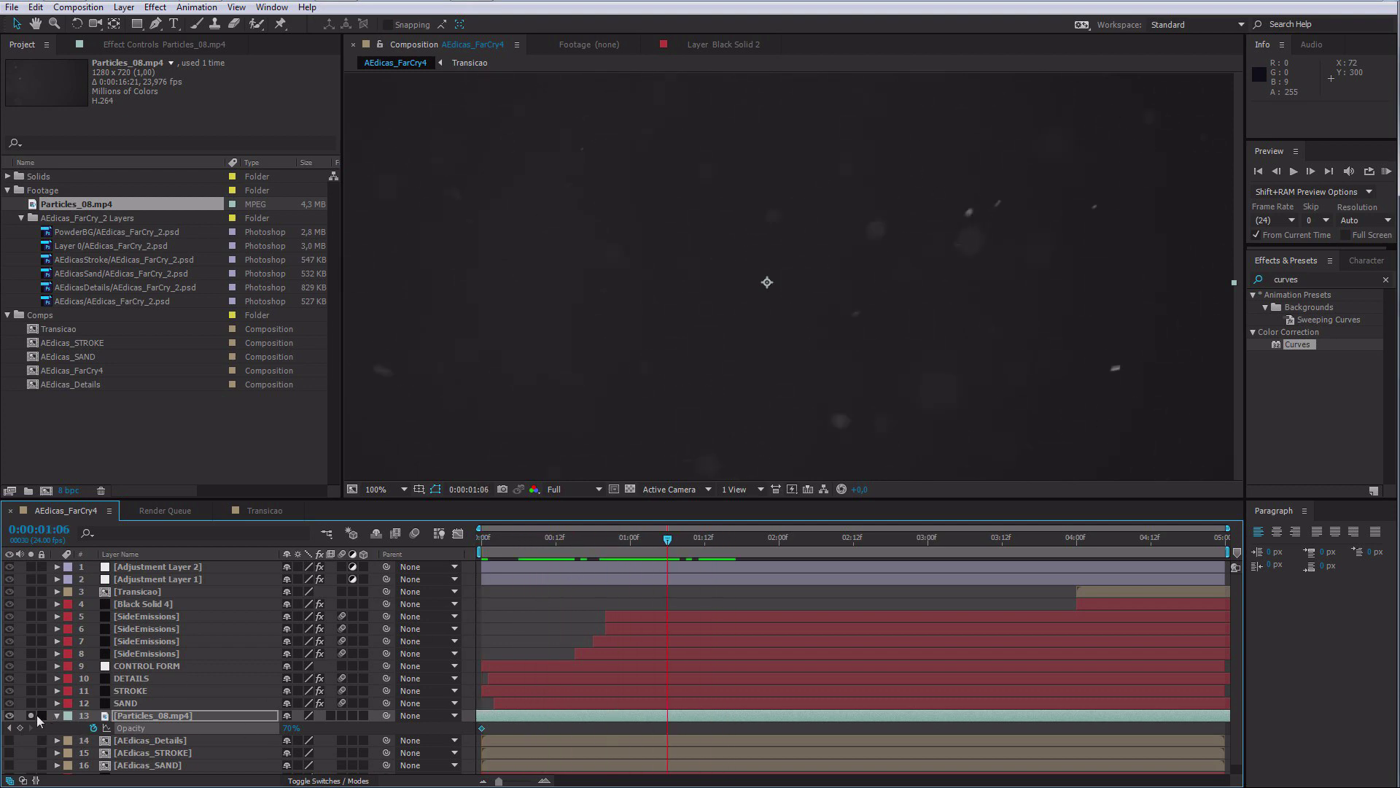
click(731, 540)
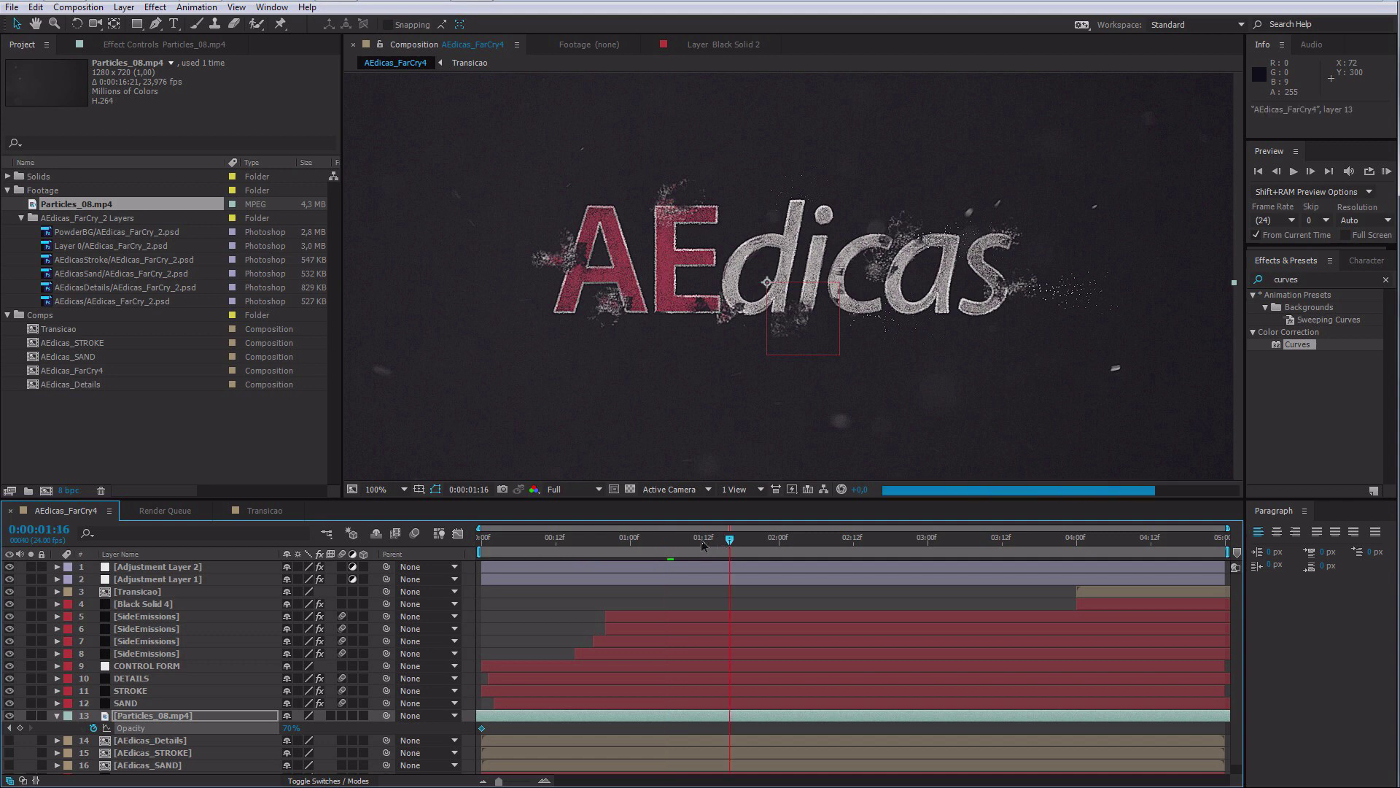
click(674, 540)
click(719, 541)
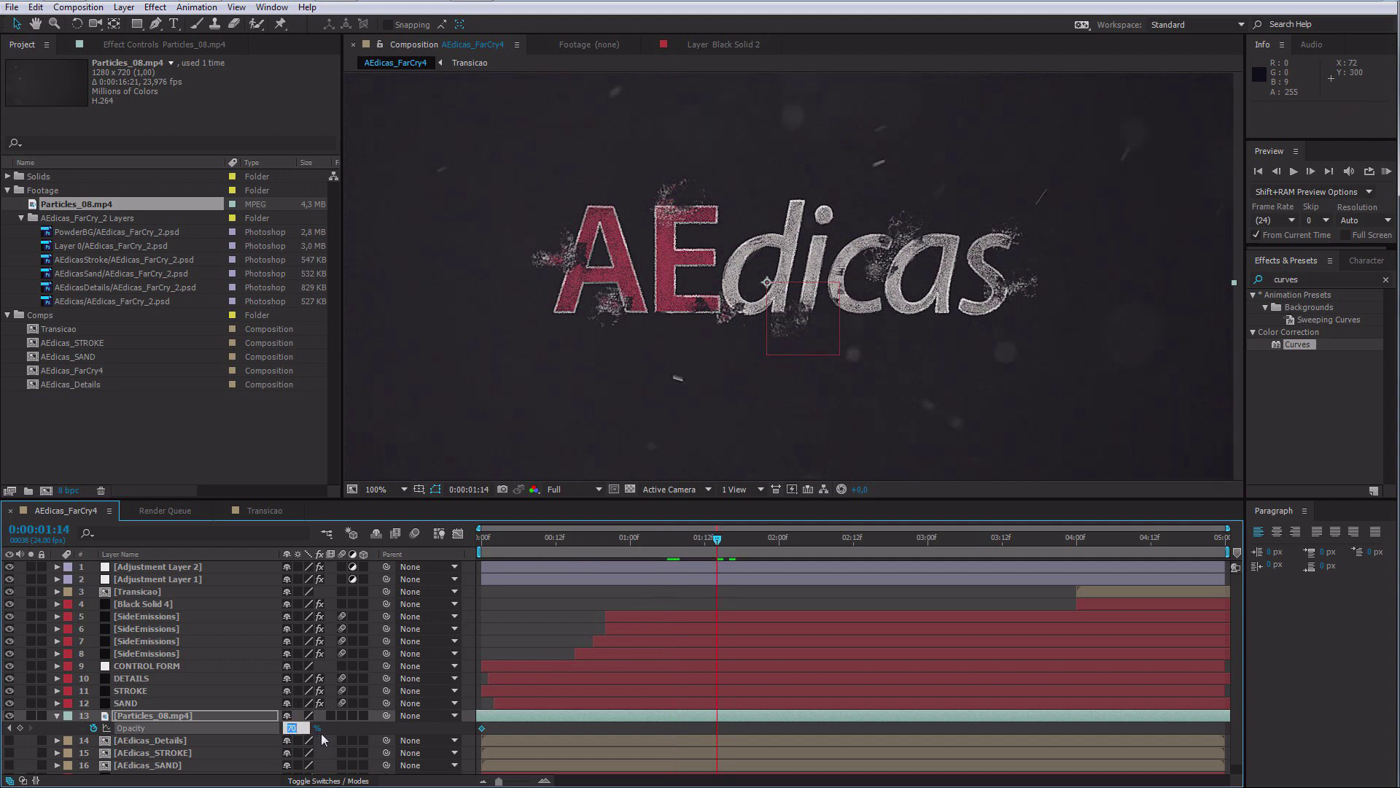
text(10)
key(Return)
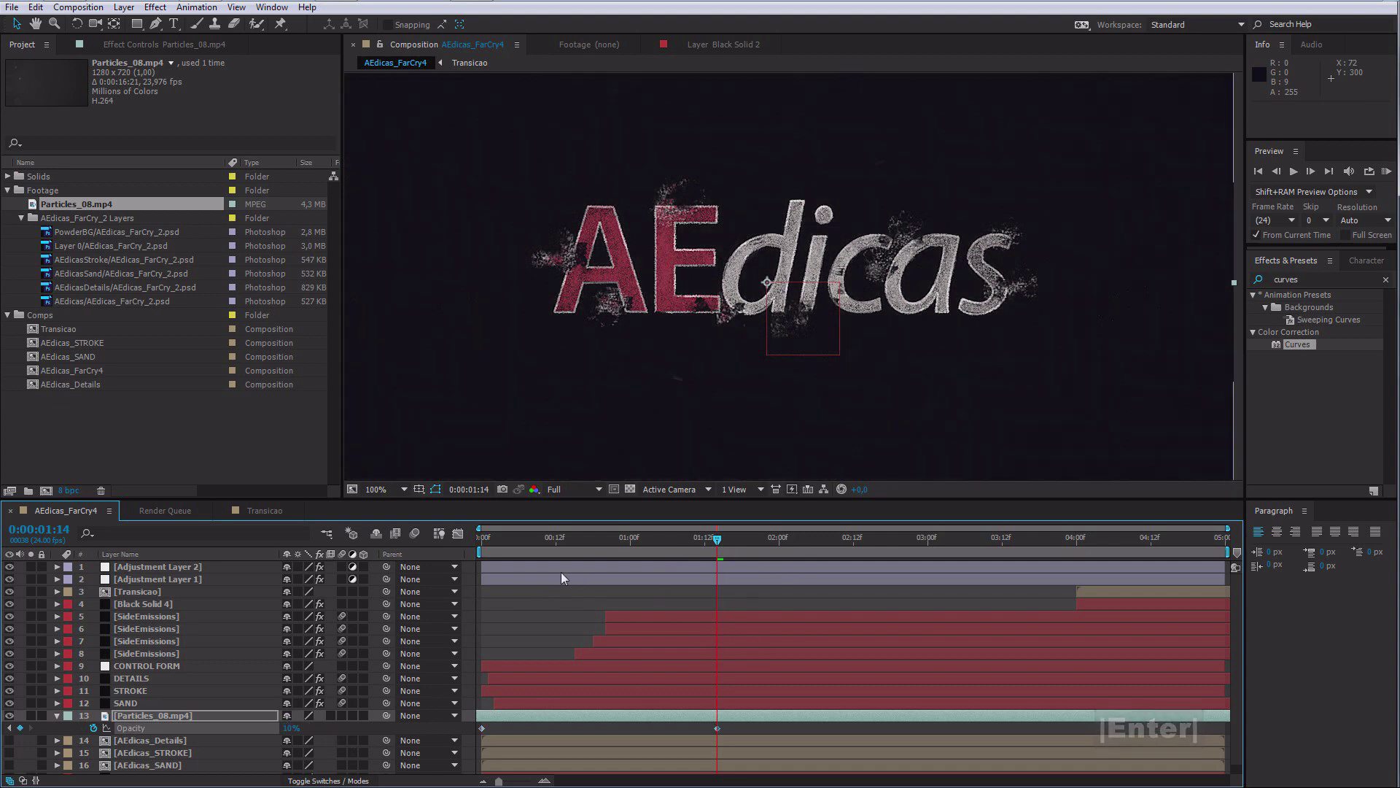
Step: Apply Easy Ease to the particle layer's second Opacity keyframe and check the fade at several times
click(493, 539)
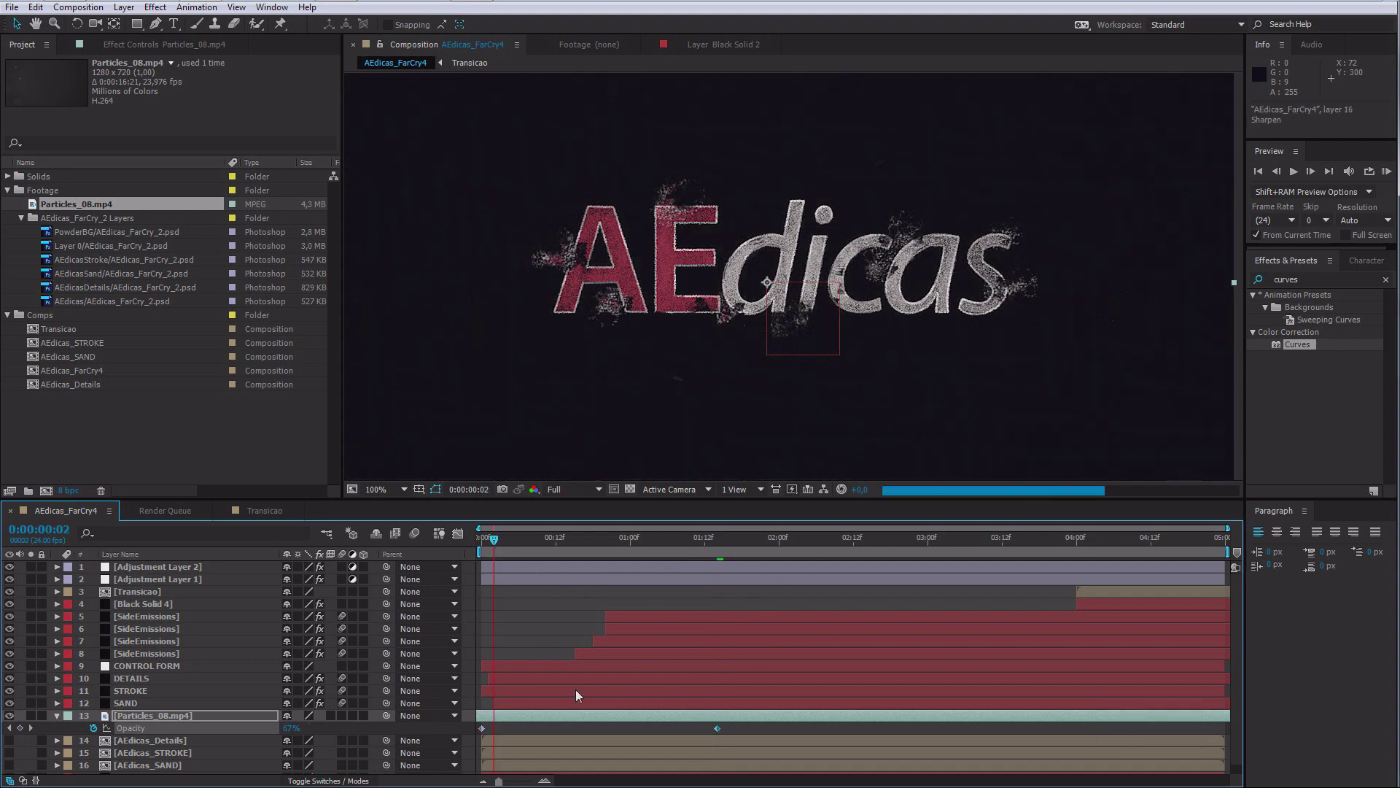
drag(735, 724, 674, 754)
key(F9)
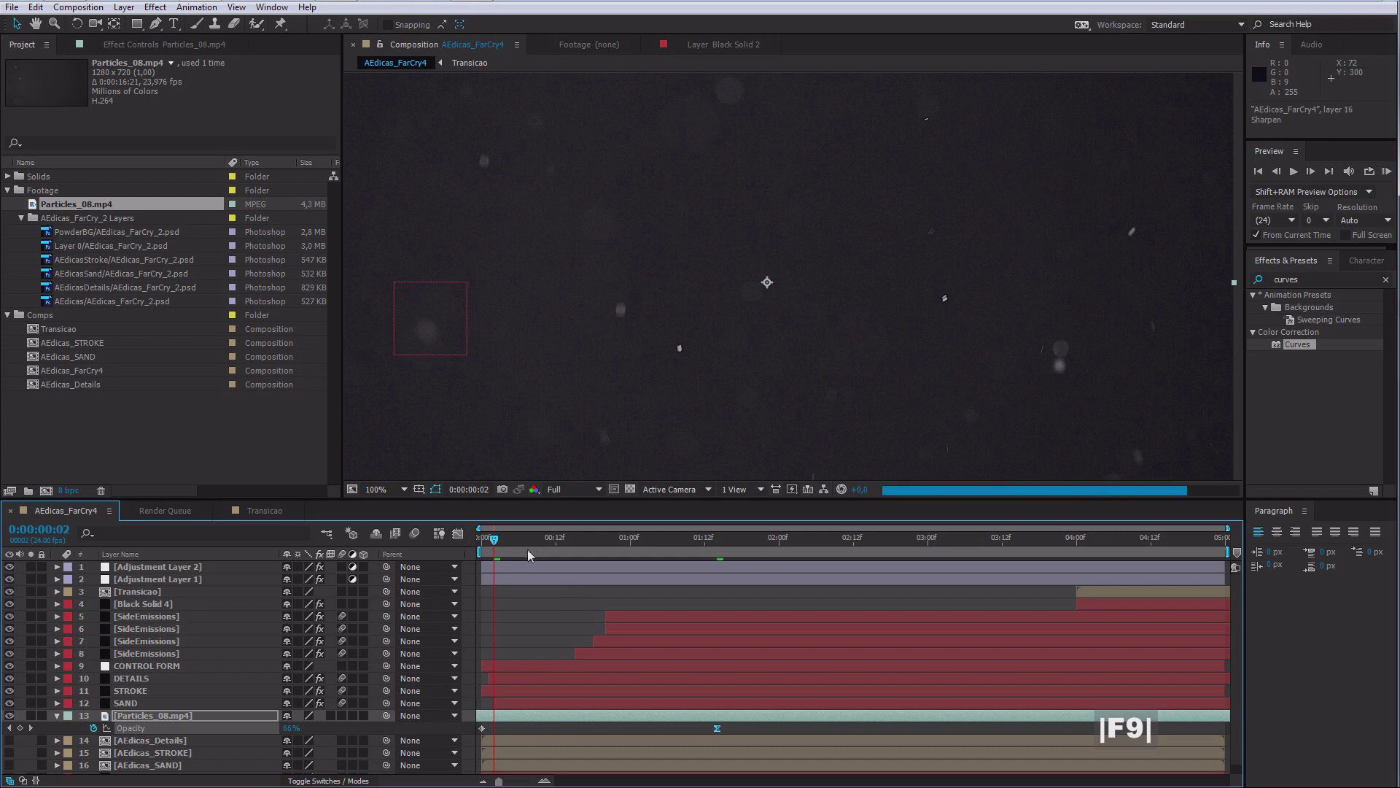
click(568, 539)
click(666, 543)
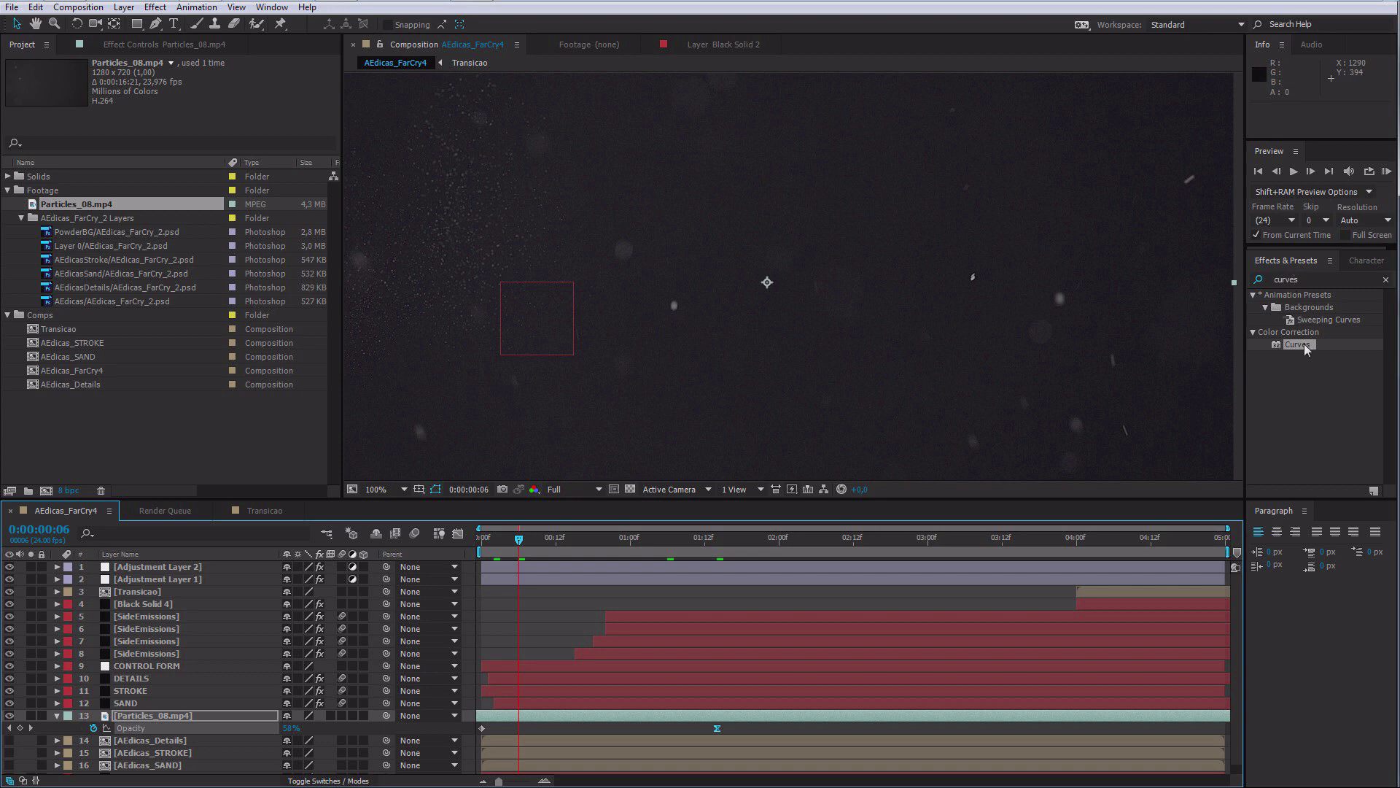
Step: Apply Curves to Particles_08.mp4, shape its RGB curve into a contrast-boosting S, and check the composition at 50% zoom around 0:00:00:17
drag(1300, 345, 186, 717)
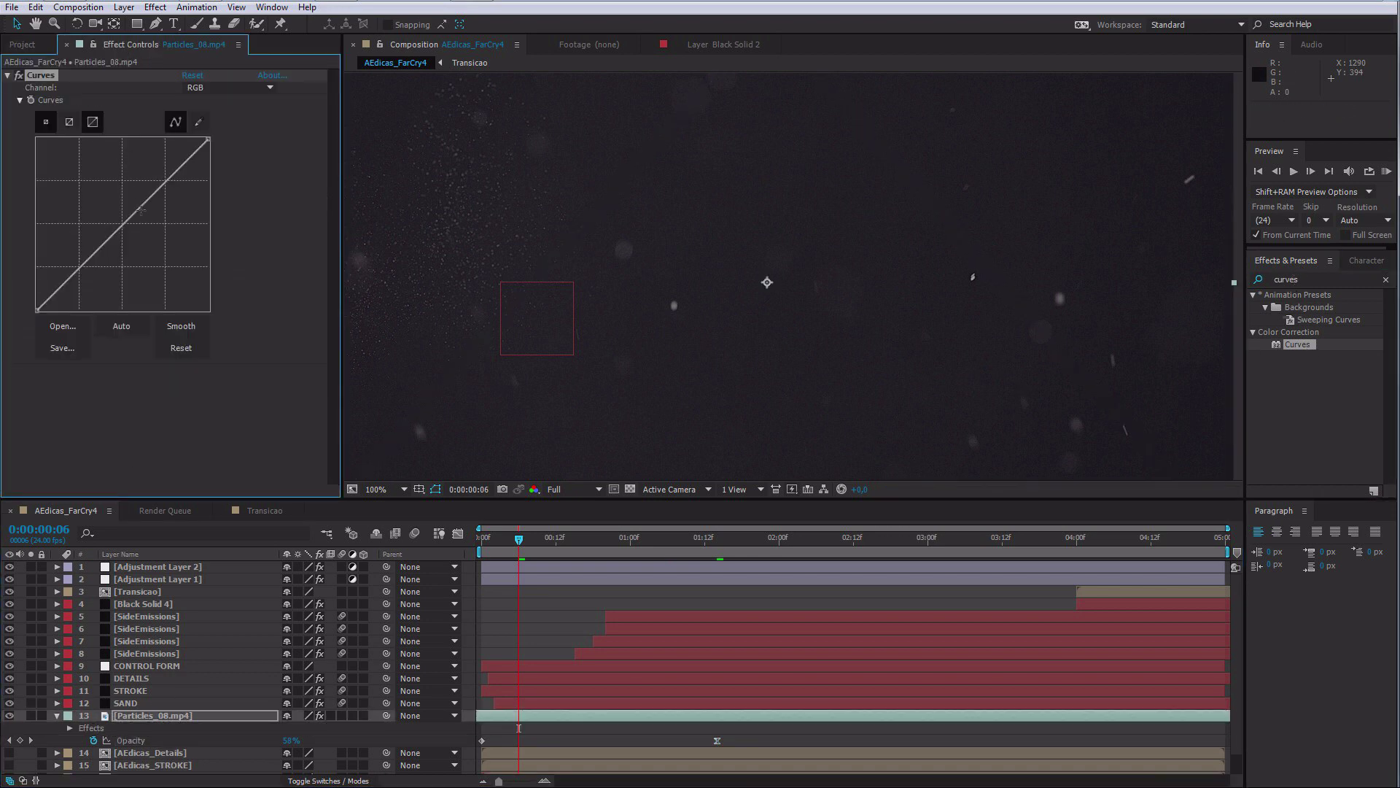
drag(79, 276, 97, 280)
drag(159, 204, 150, 180)
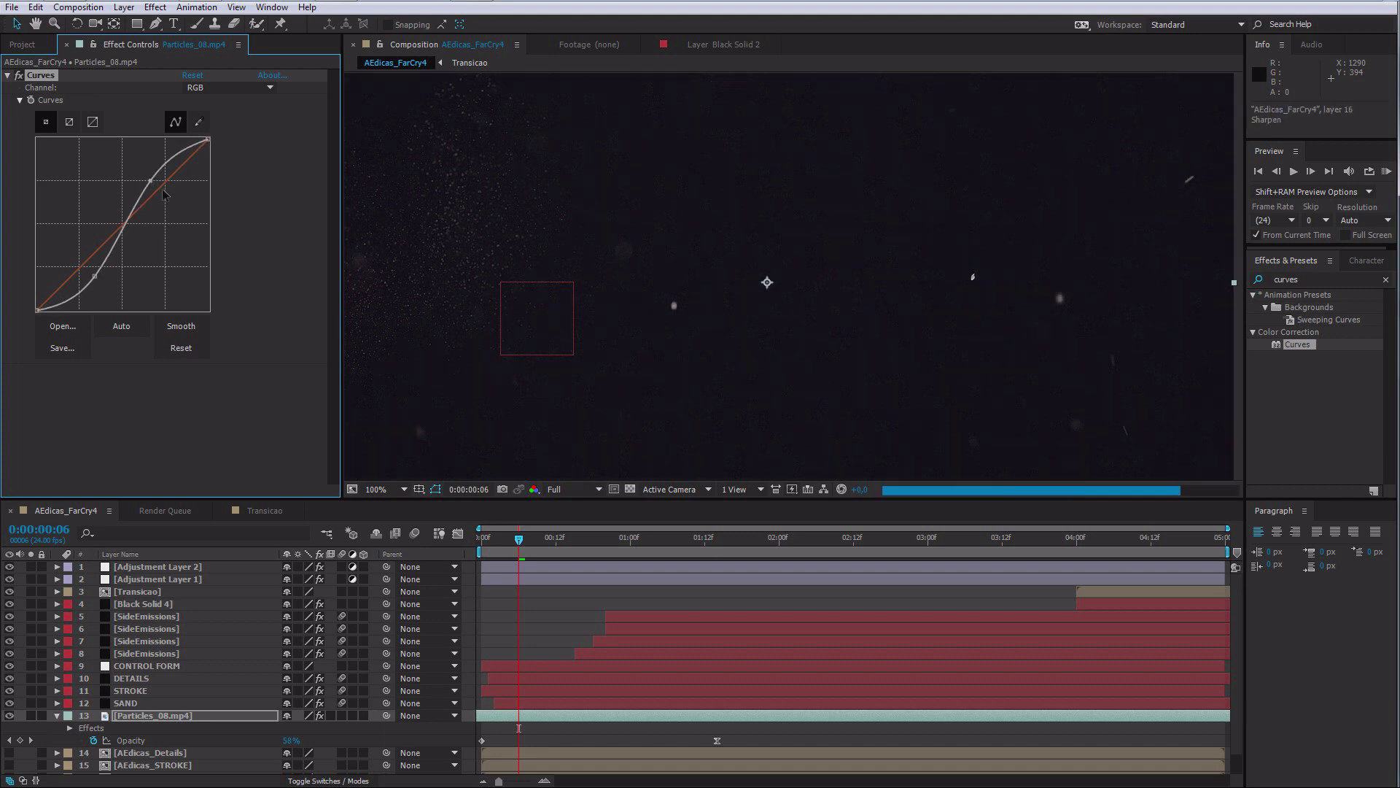
key(z)
alt+click(795, 299)
key(v)
drag(524, 541, 584, 541)
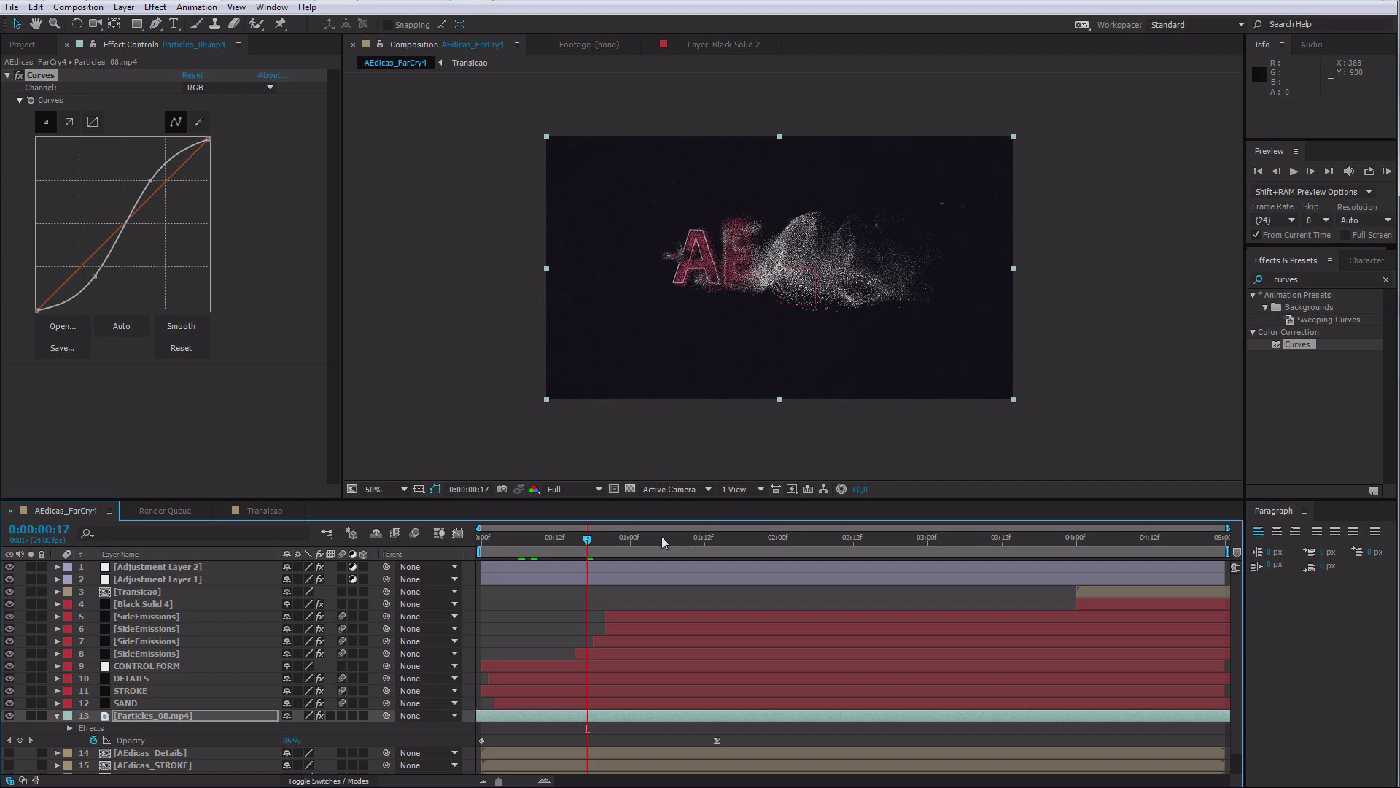
Step: Collapse all layers' properties, enable motion blur for the composition and fit the composition view to its viewer
key(ctrl+a)
key(u)
click(519, 603)
click(416, 533)
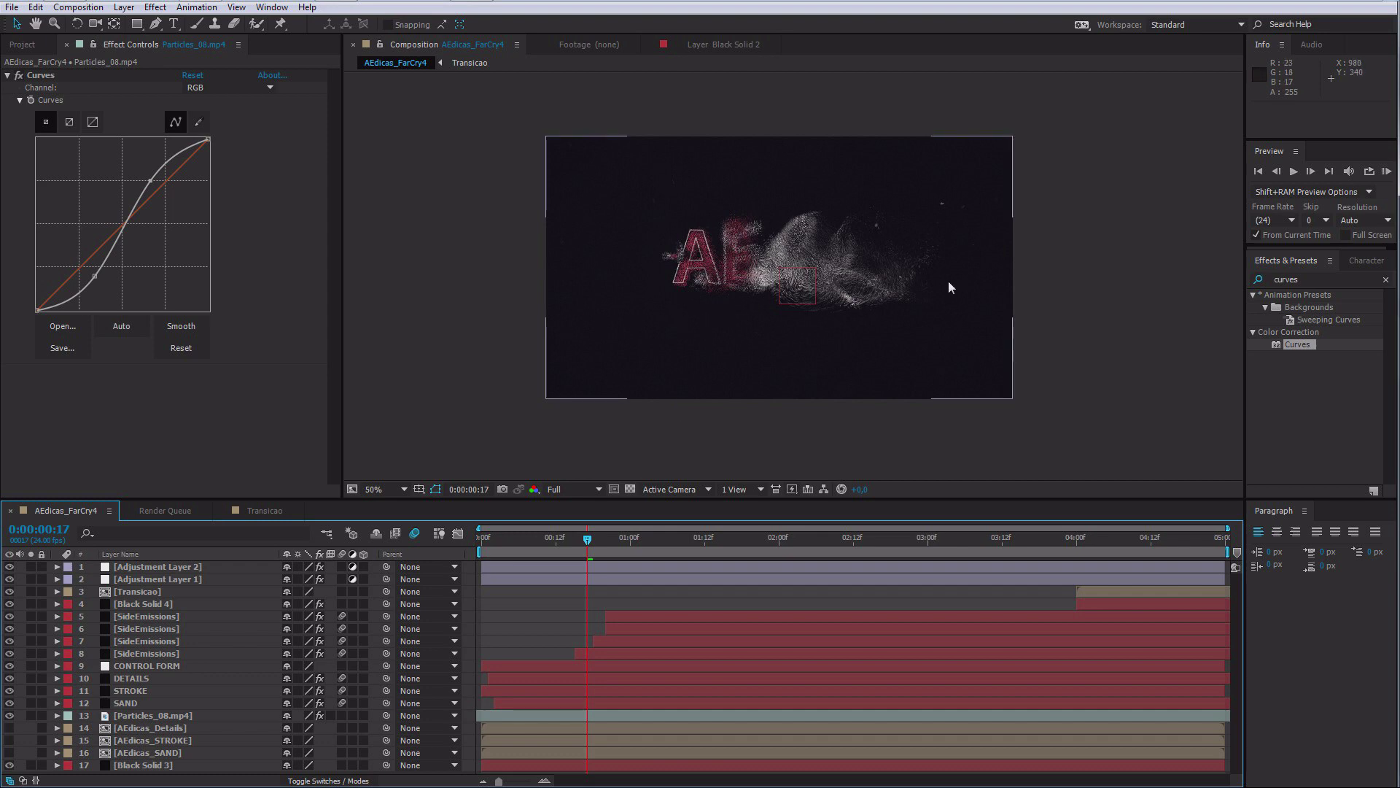
click(405, 488)
click(441, 501)
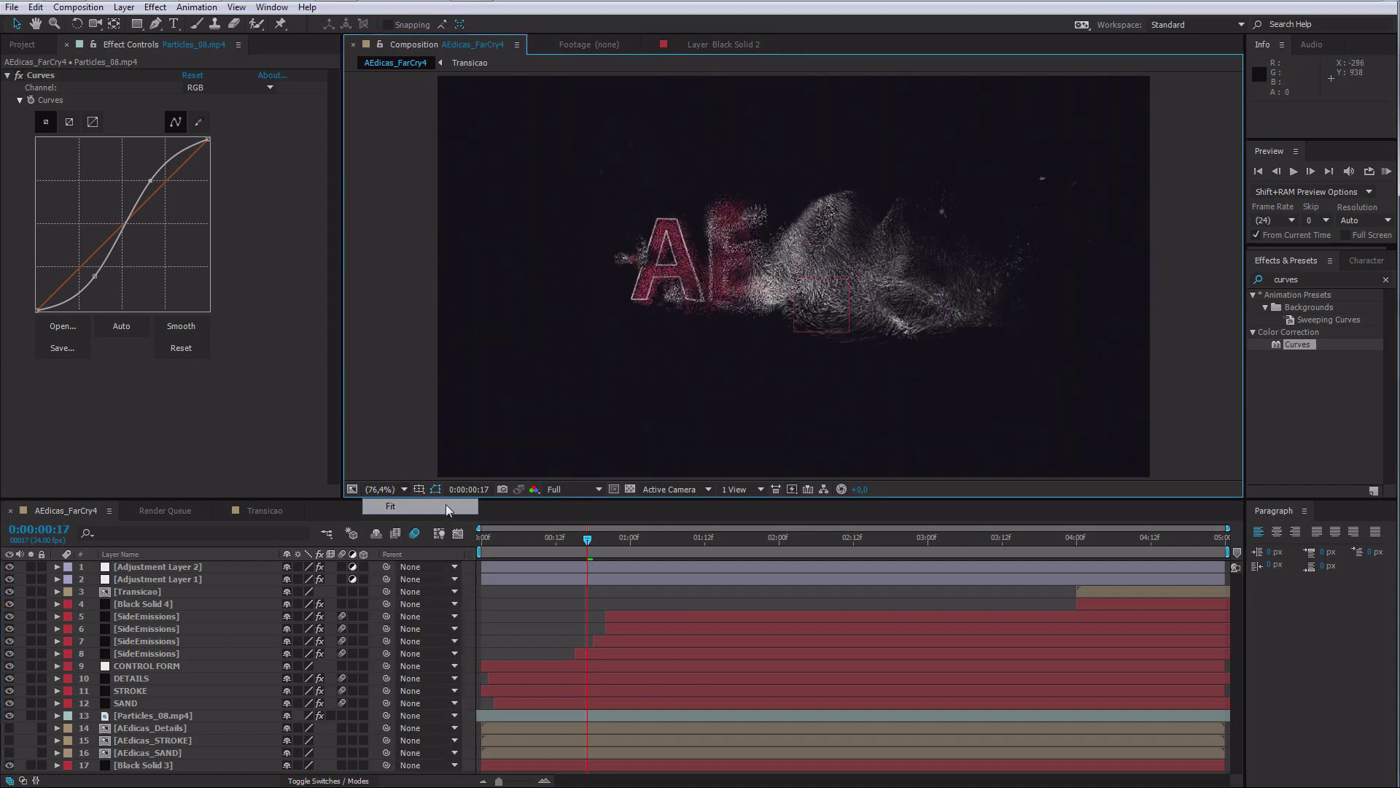